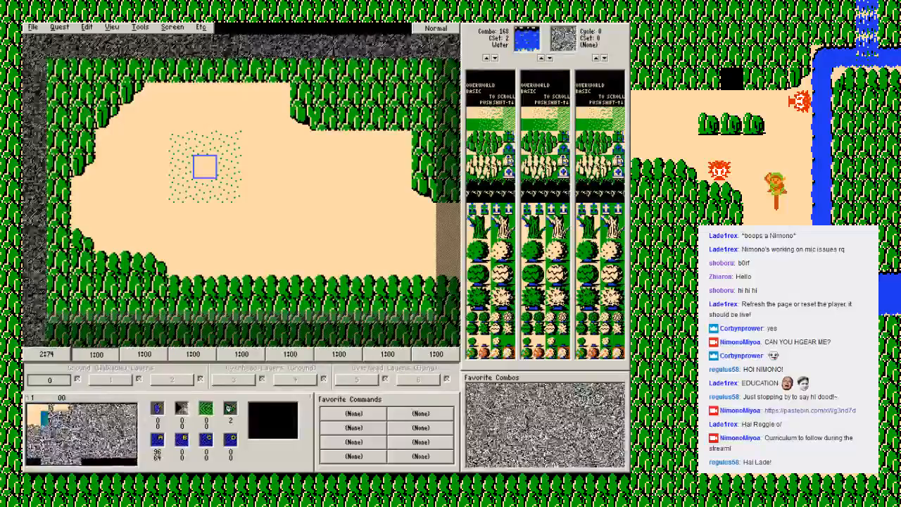
Step: Exit the quest editor and confirm quitting
left_click(33, 28)
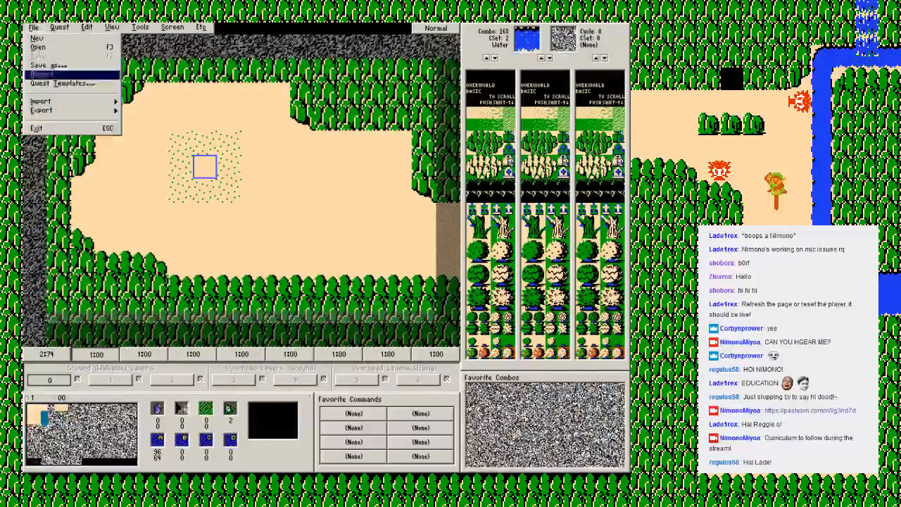
left_click(38, 129)
left_click(301, 280)
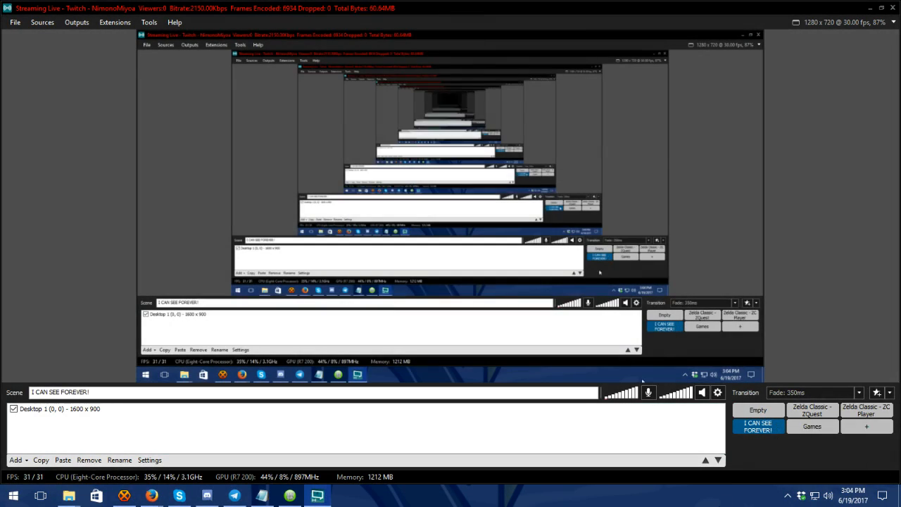
Step: Launch zquest-w from the ZC2.5 folder and go to screen 00 of the map
mouse_move(69, 495)
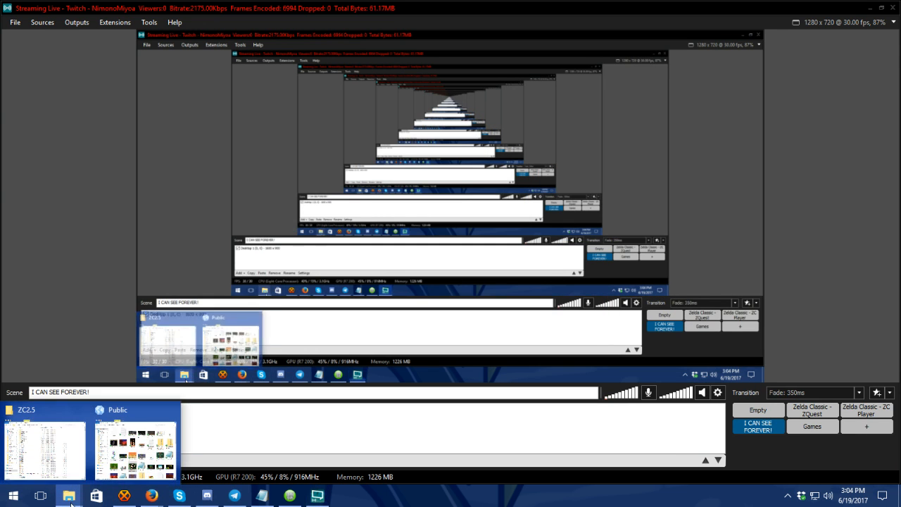
left_click(58, 448)
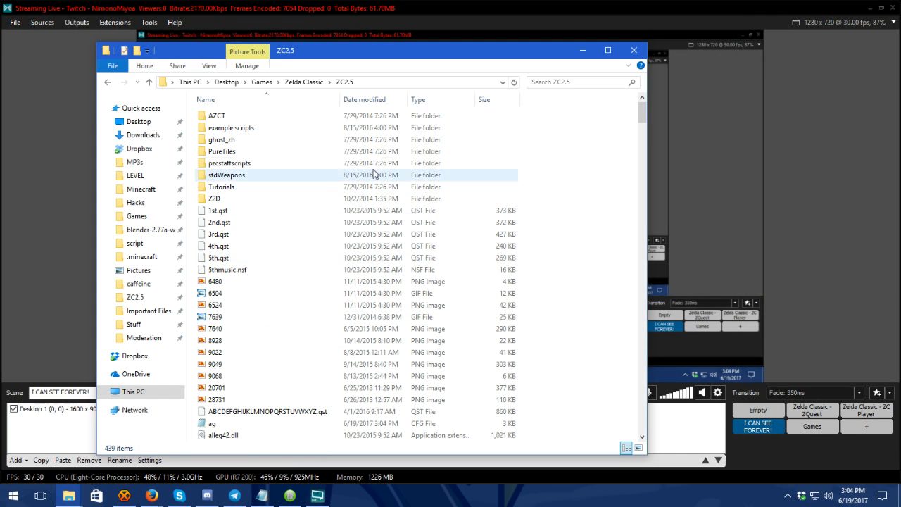
left_click_drag(642, 111, 641, 422)
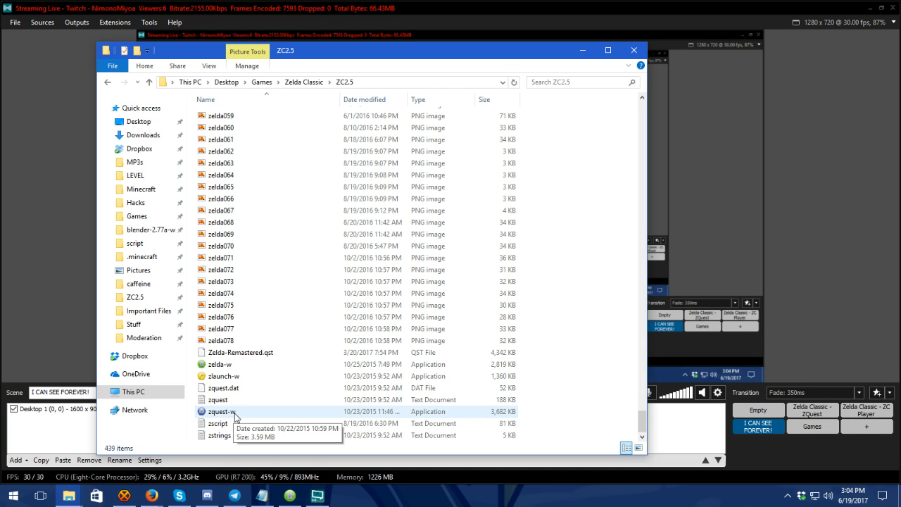
double_click(226, 365)
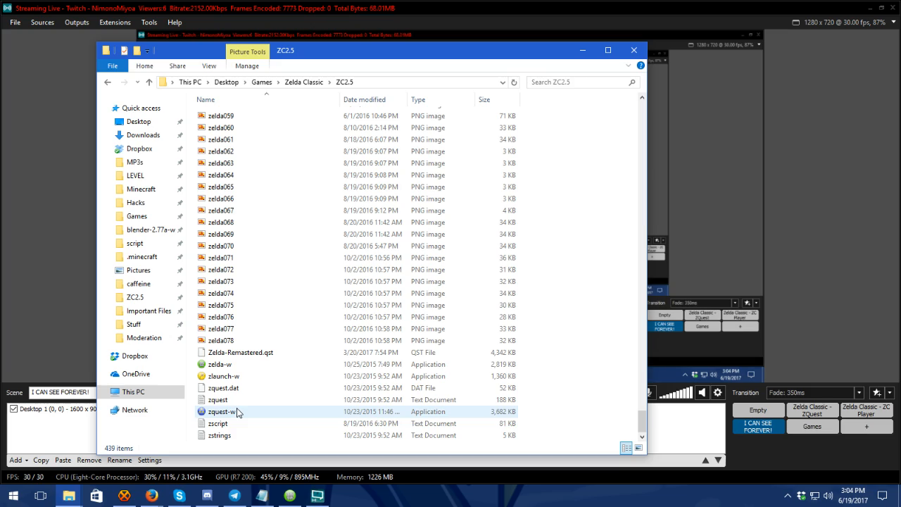
left_click(227, 414)
double_click(226, 414)
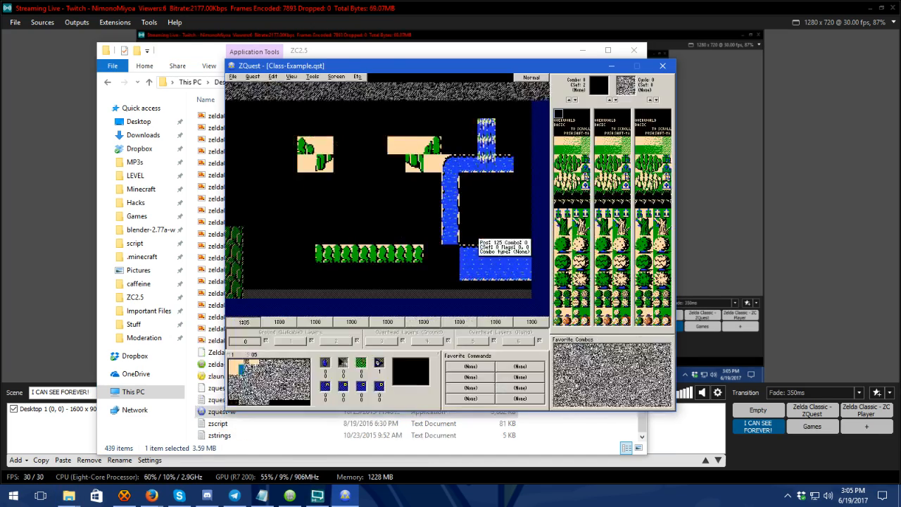
left_click(231, 362)
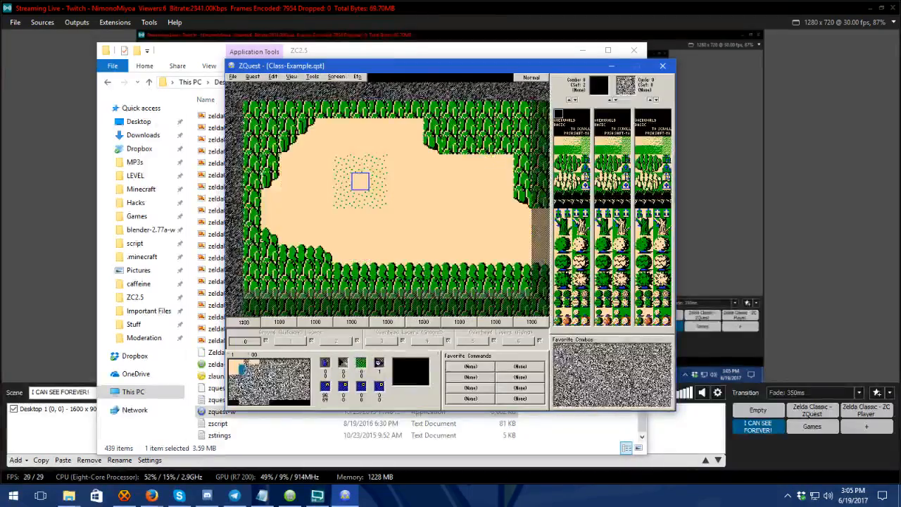
Step: Switch the broadcast to the Zelda Classic - ZQuest scene and return to the ZQuest window
left_click(404, 9)
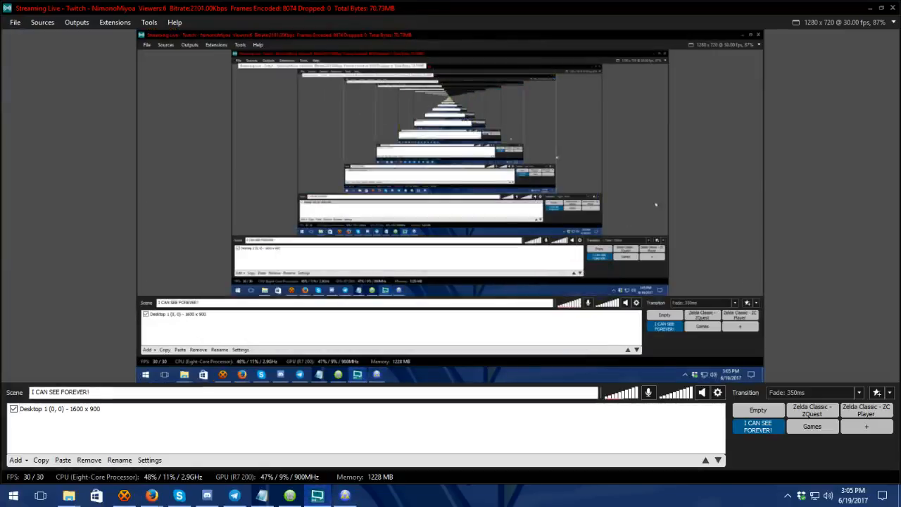
left_click(817, 410)
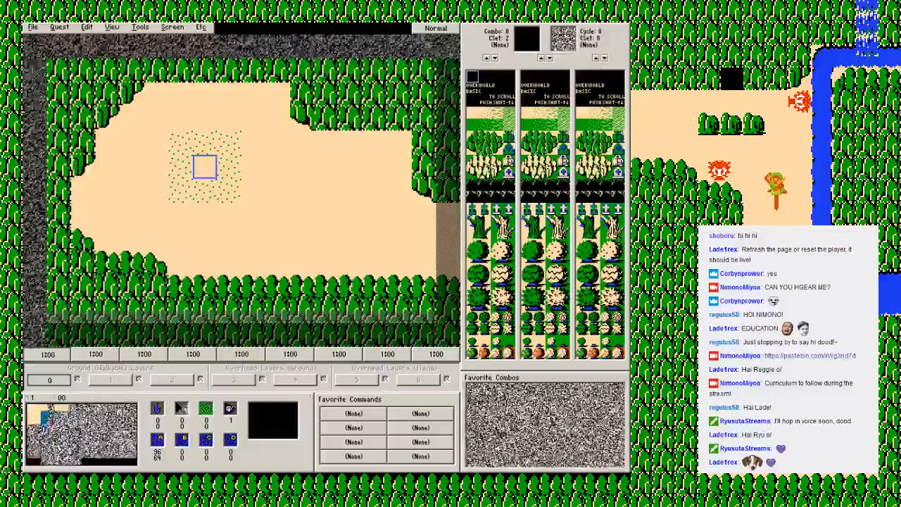
key("alt+Tab")
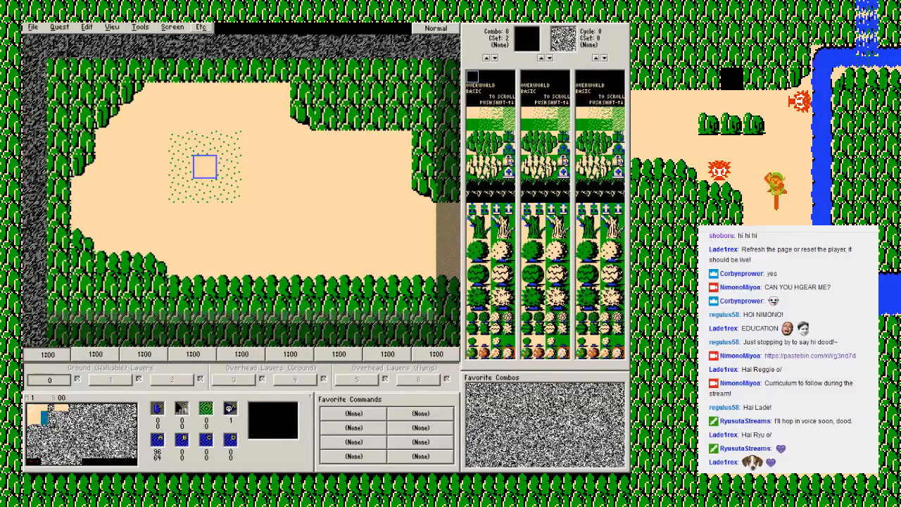
Step: Play the editor's music and stop the tunes again
left_click(201, 27)
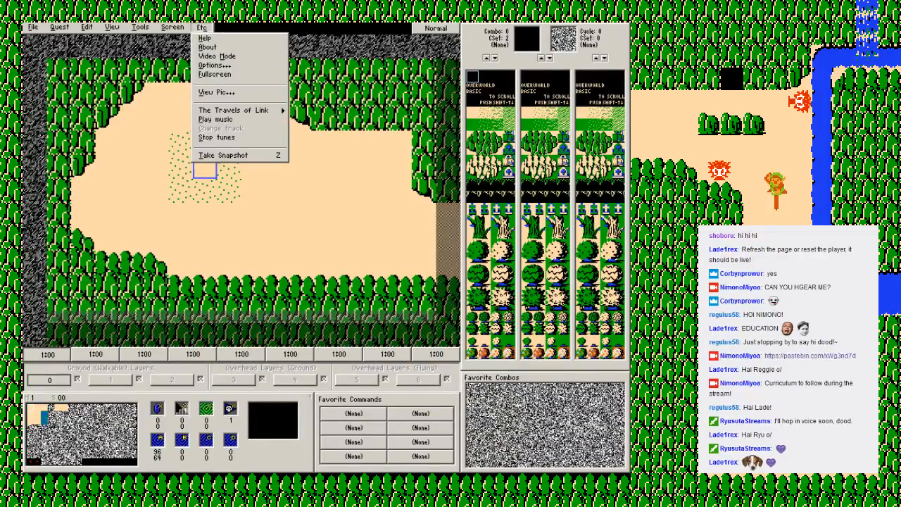
left_click(216, 120)
left_click(201, 28)
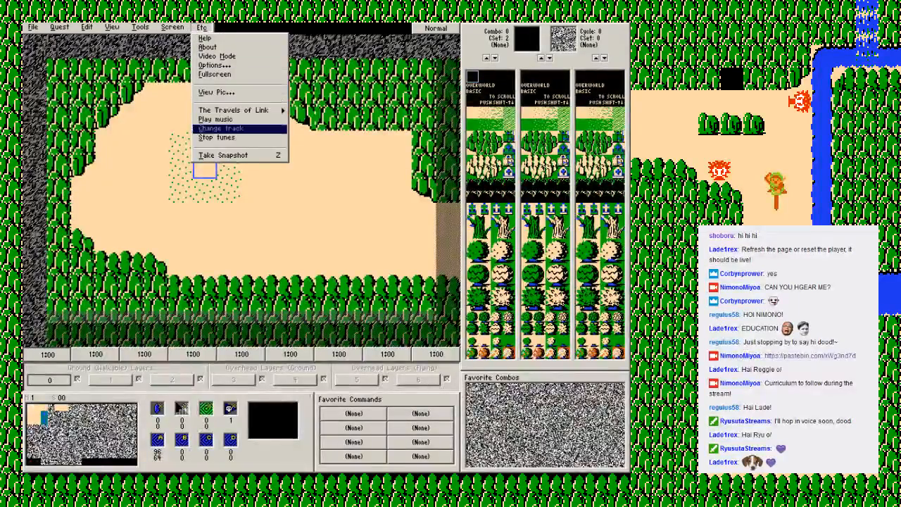
left_click(216, 138)
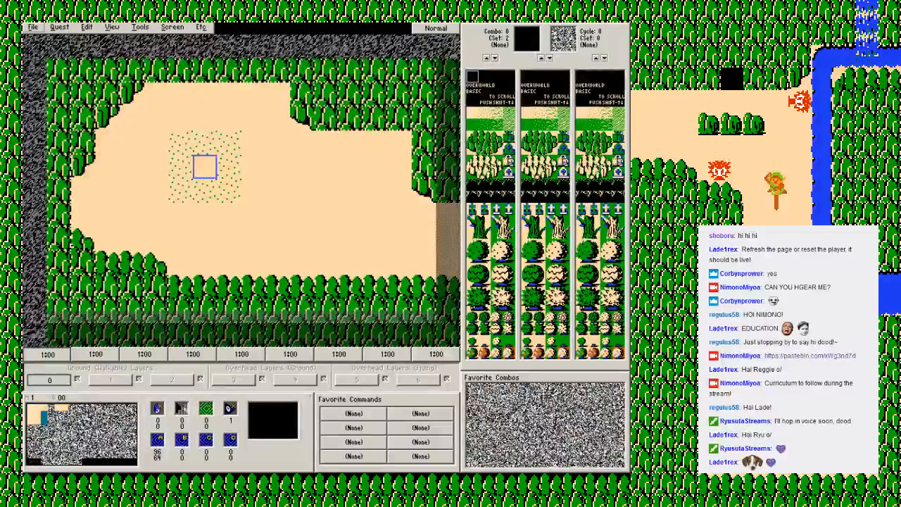
left_click(33, 26)
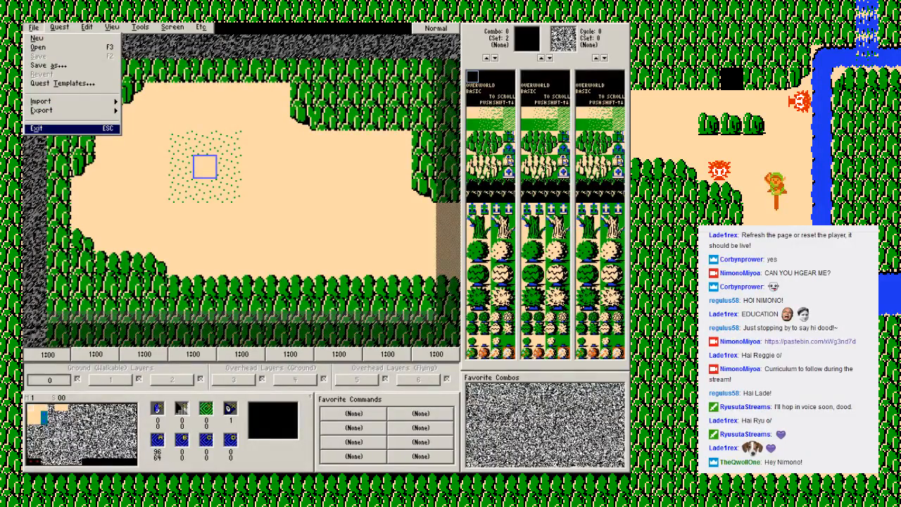
key("Return")
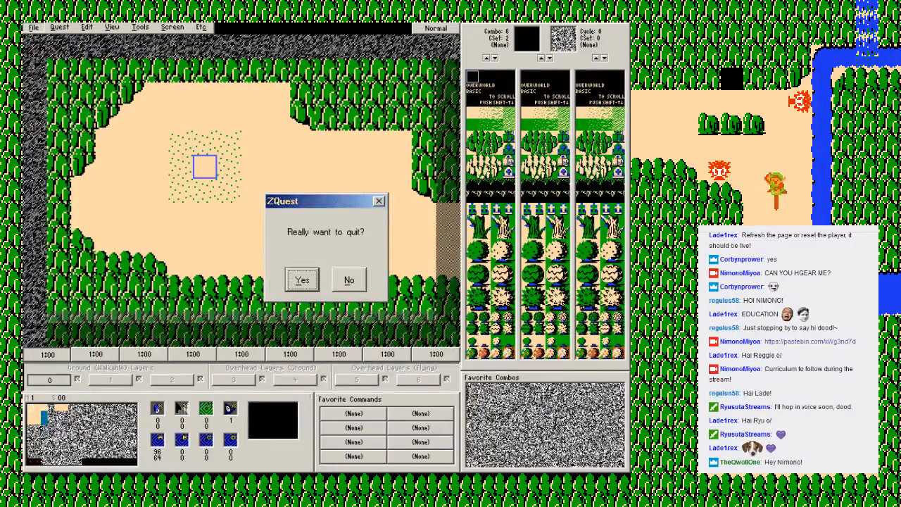
key("Escape")
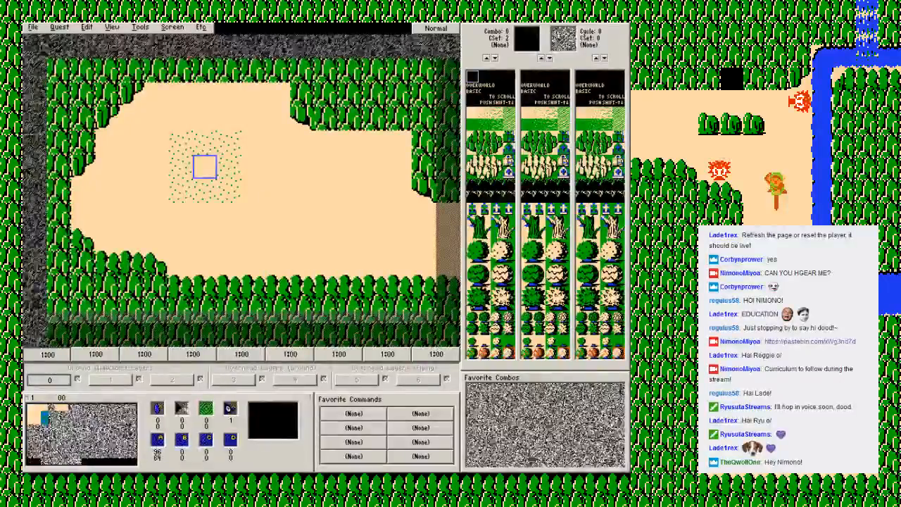
key("alt+f")
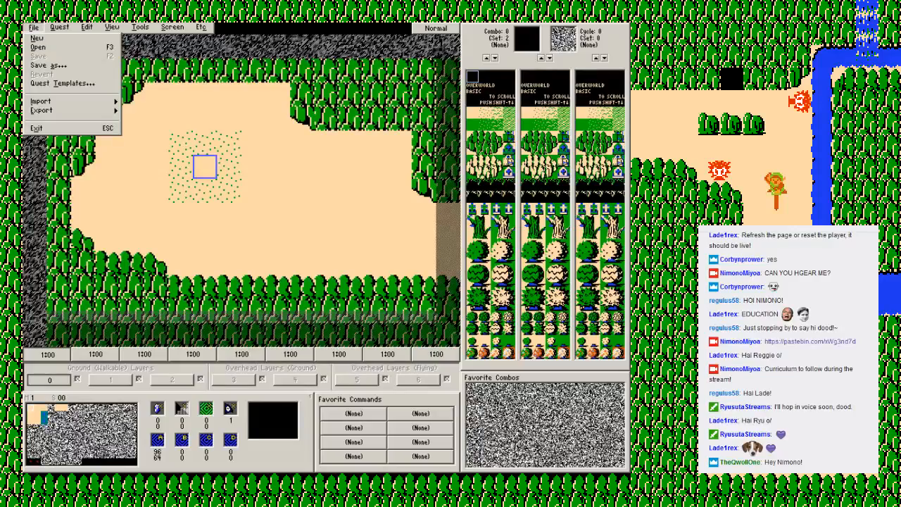
key("Right")
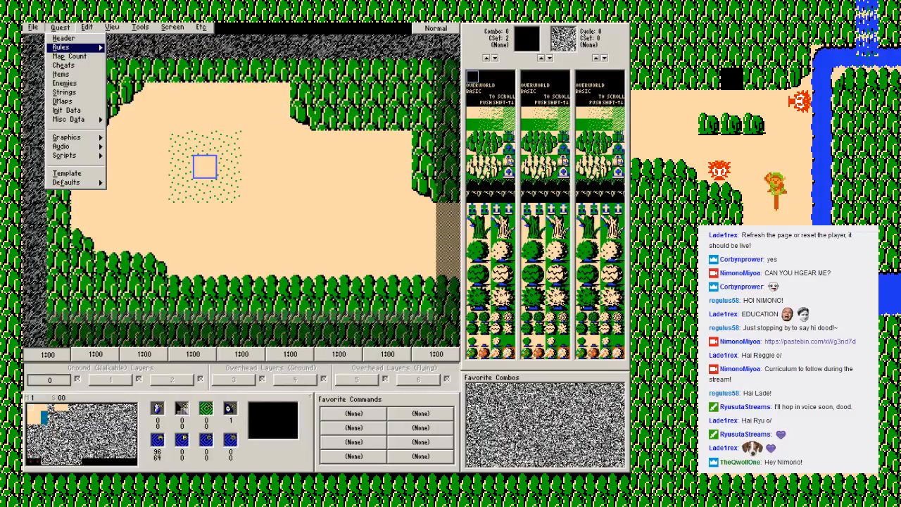
mouse_move(70, 47)
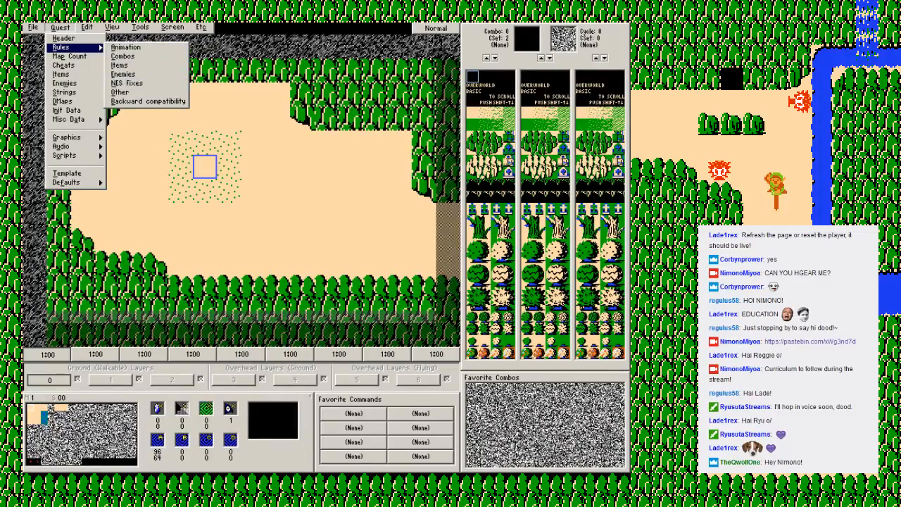
mouse_move(87, 27)
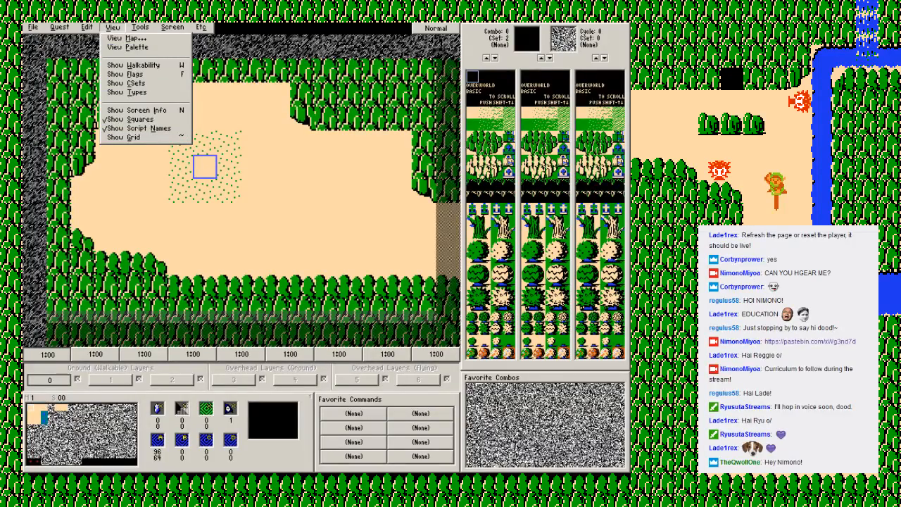
Step: Show the grid over the map screen and hide it again
left_click(134, 137)
left_click(112, 28)
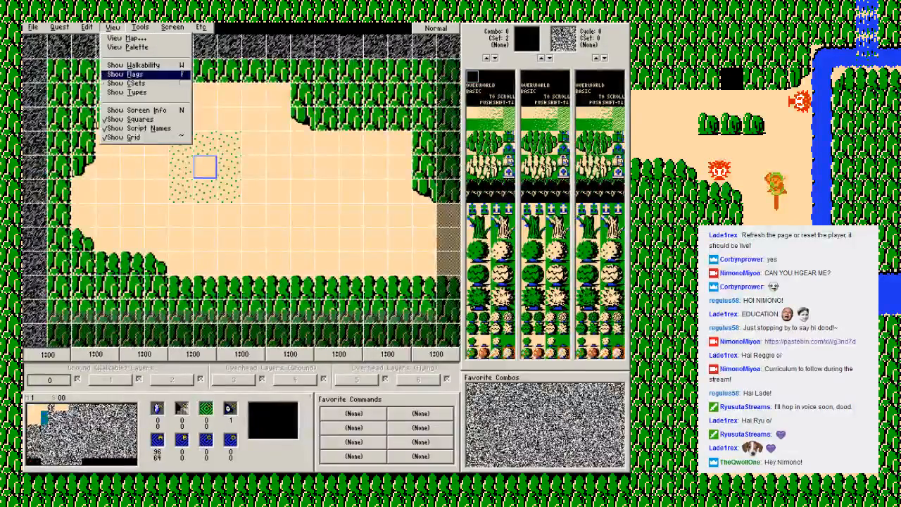
left_click(123, 137)
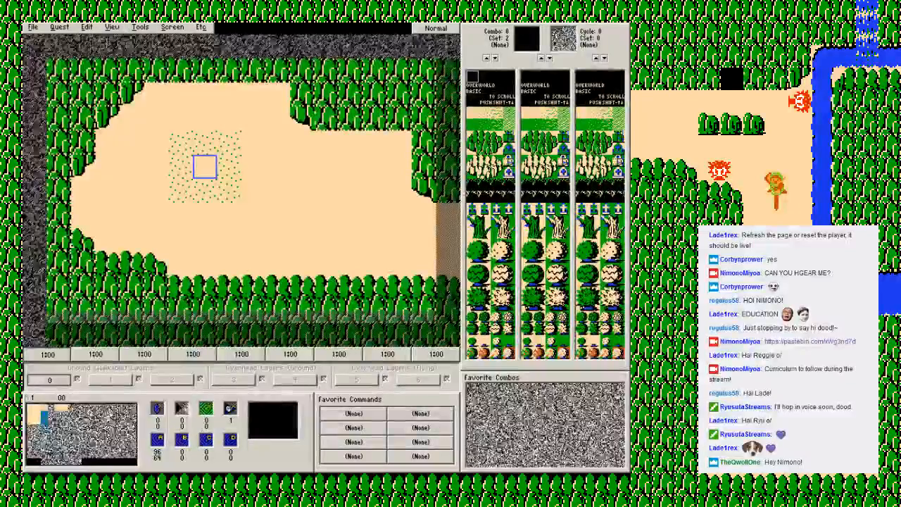
Step: View the current screen in Preview Mode and exit the preview
left_click(141, 27)
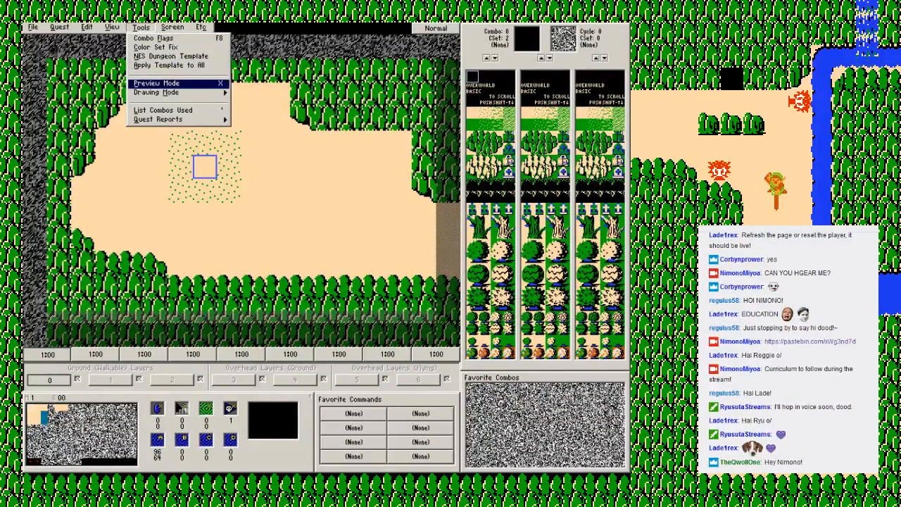
key("Escape")
key("x")
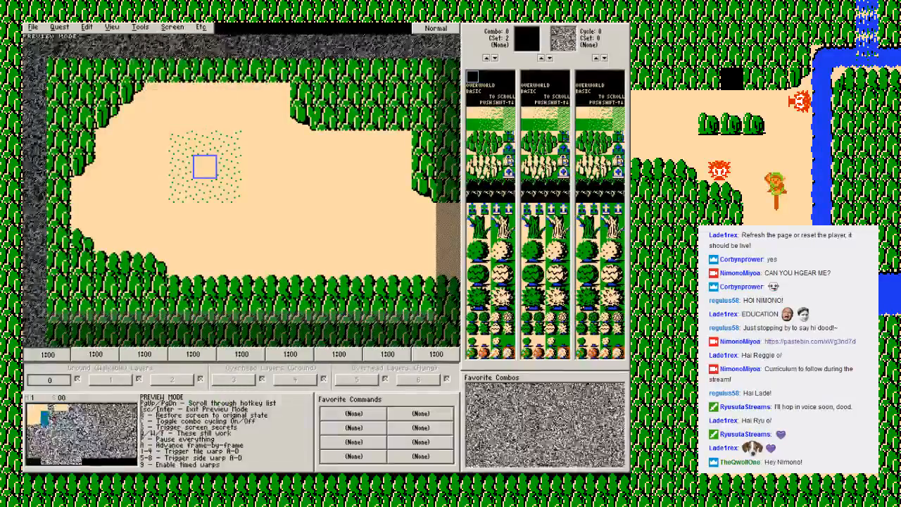
key("Escape")
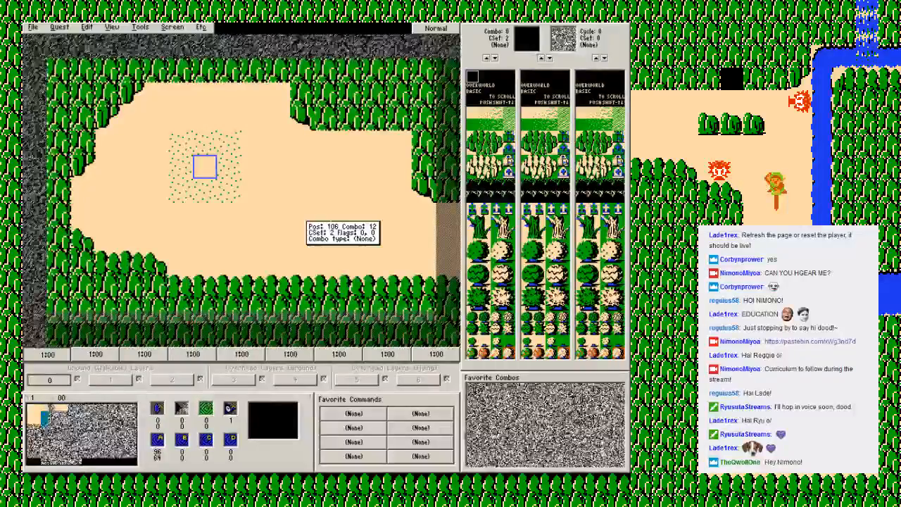
left_click(173, 27)
mouse_move(141, 28)
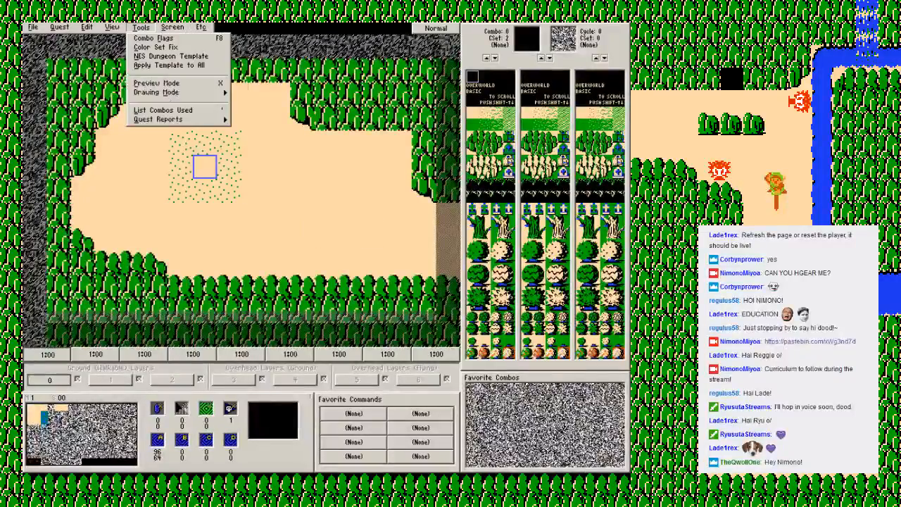
mouse_move(173, 27)
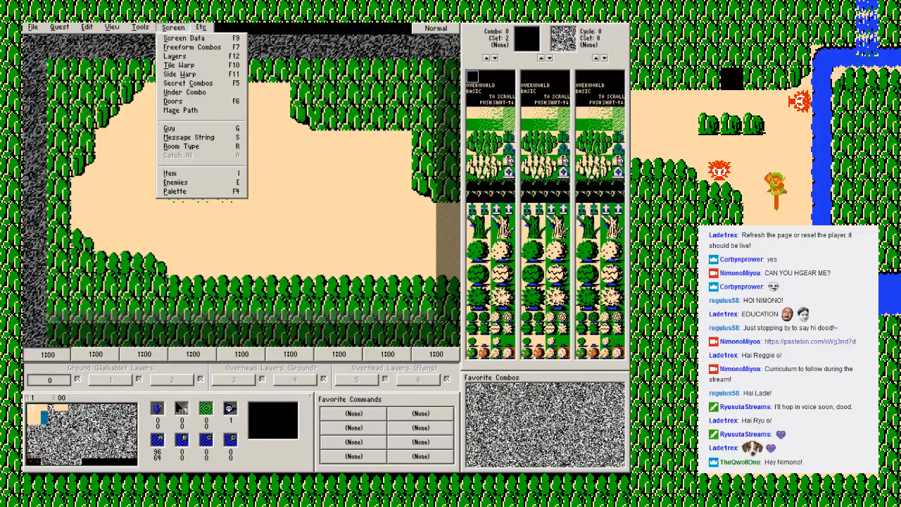
mouse_move(202, 28)
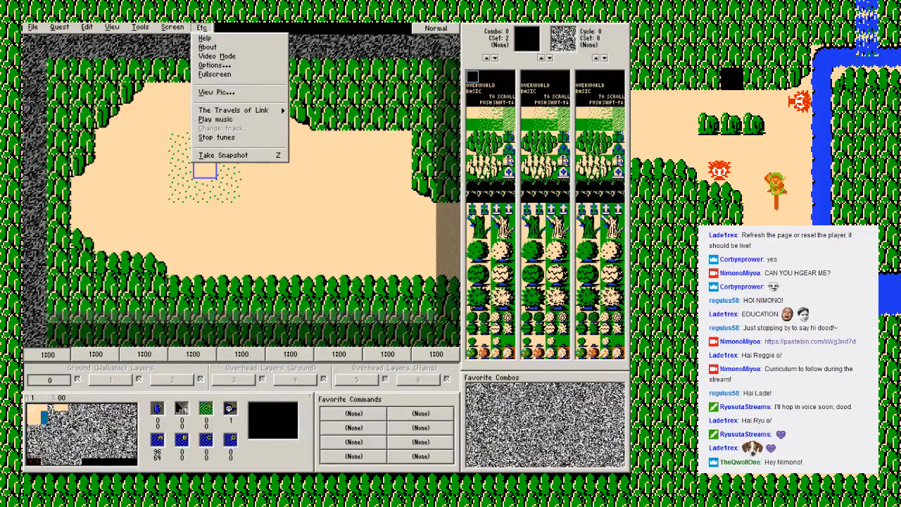
key("Escape")
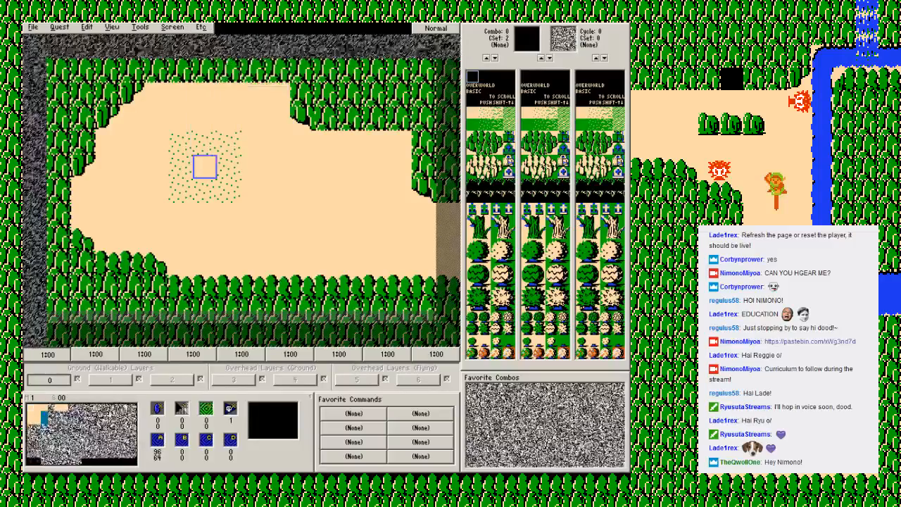
Step: Create a new quest, go through the initial rule set options and accept Zelda 3-esque
left_click(33, 27)
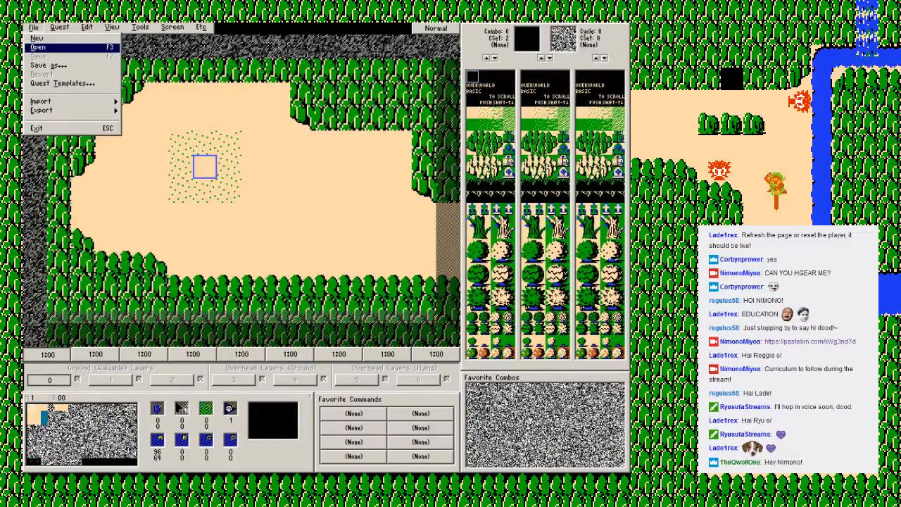
left_click(37, 39)
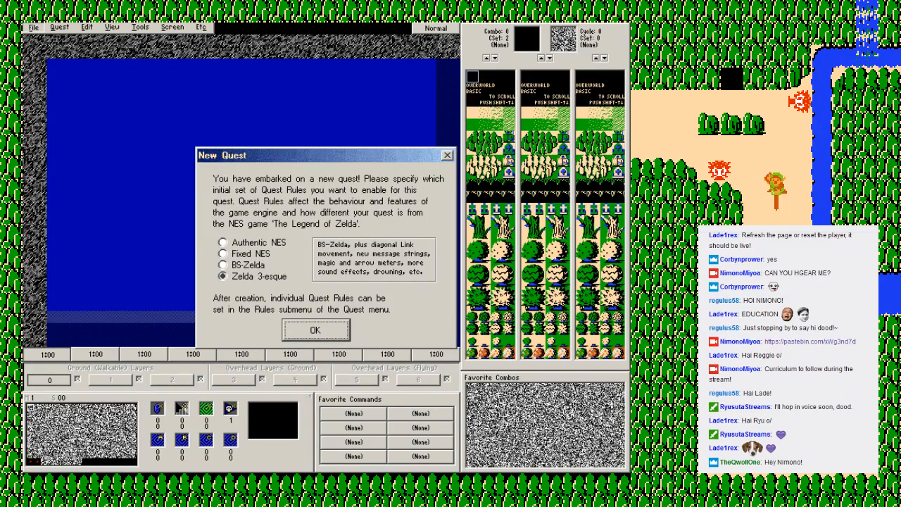
left_click(224, 242)
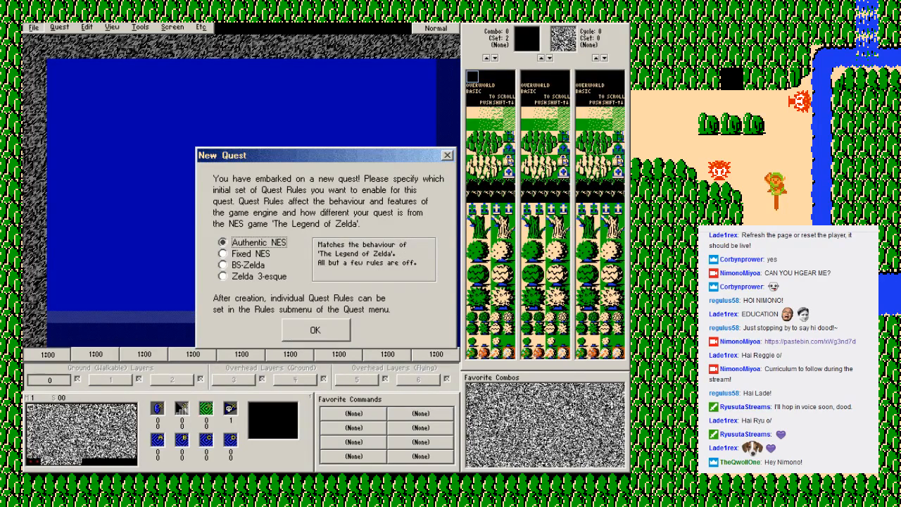
left_click(224, 254)
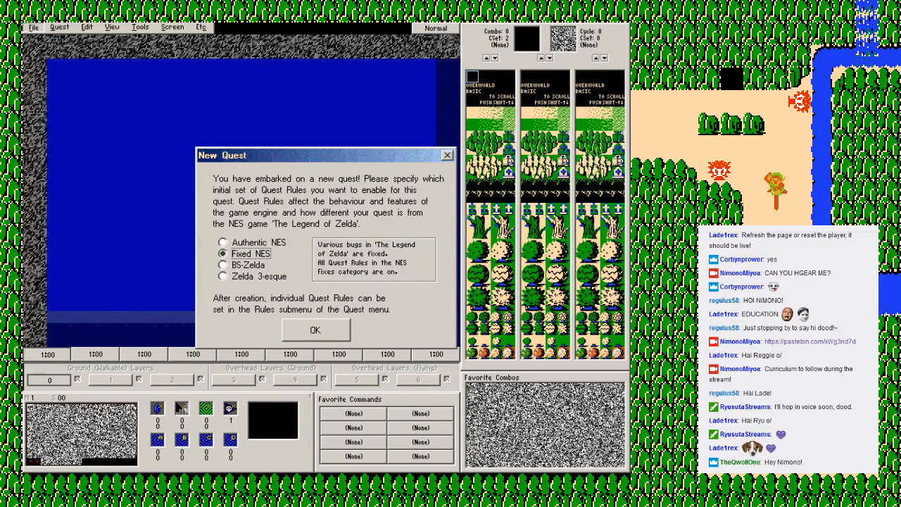
left_click(224, 265)
left_click(224, 276)
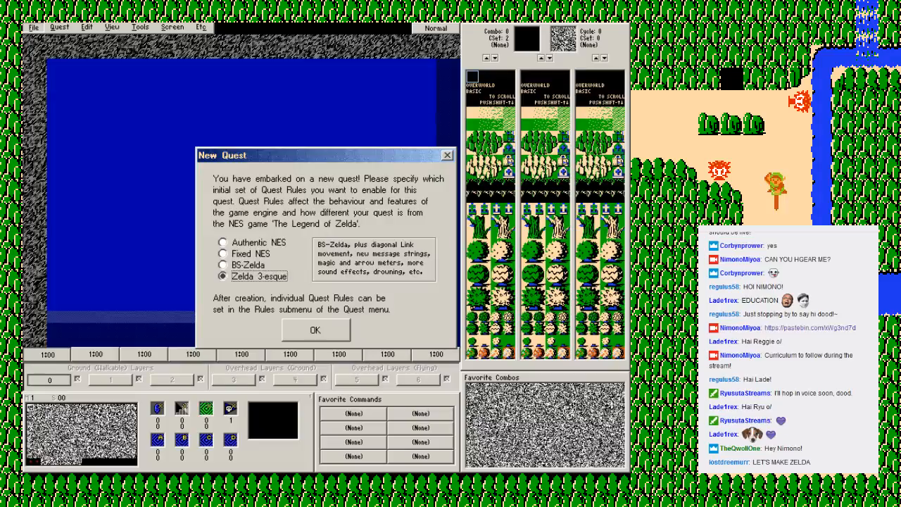
key("Return")
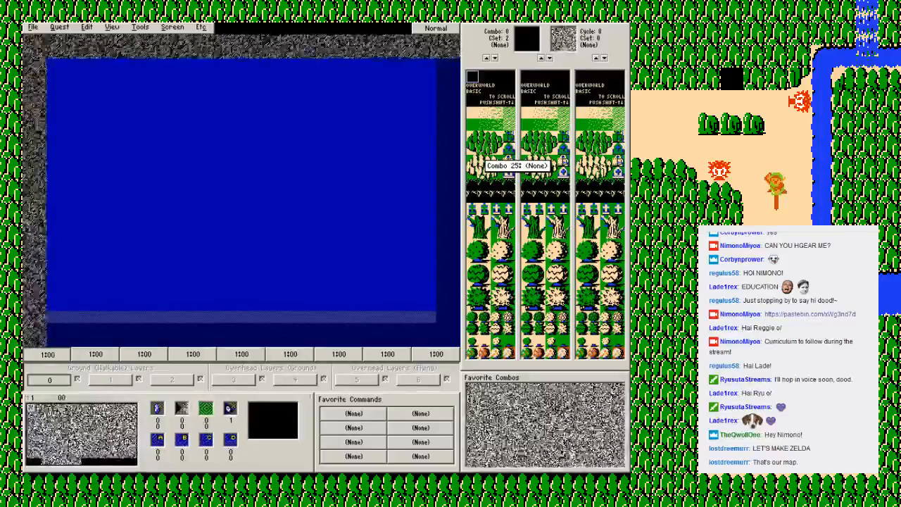
Step: Open the green mountain combo 25 for editing and examine its tile in the tile selection page
right_click(487, 150)
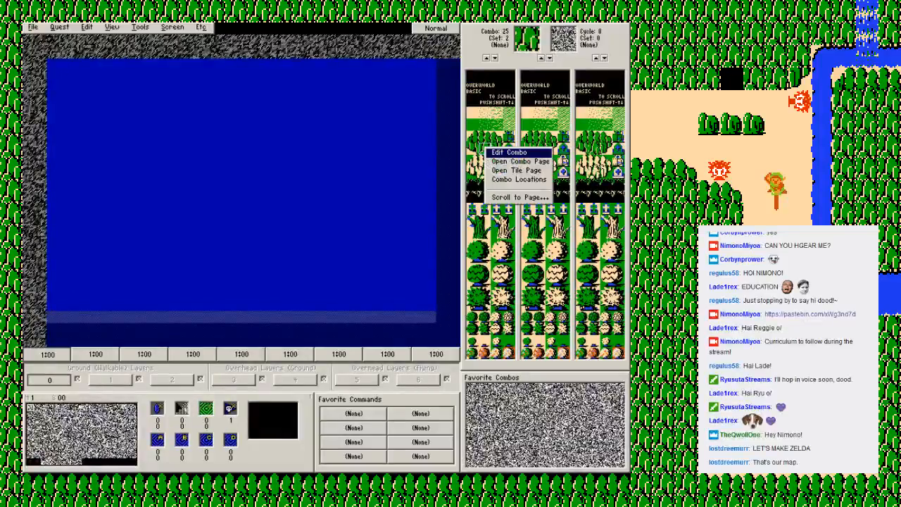
left_click(507, 152)
left_click(321, 186)
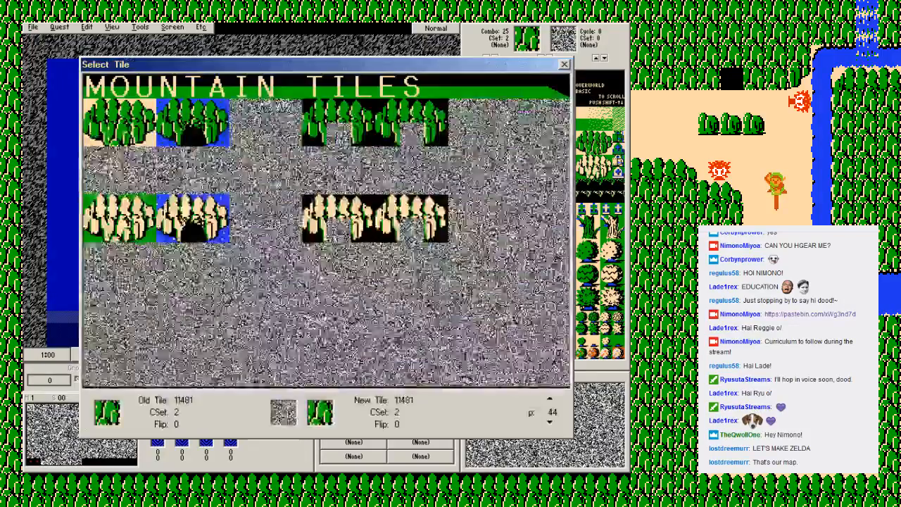
key("Escape")
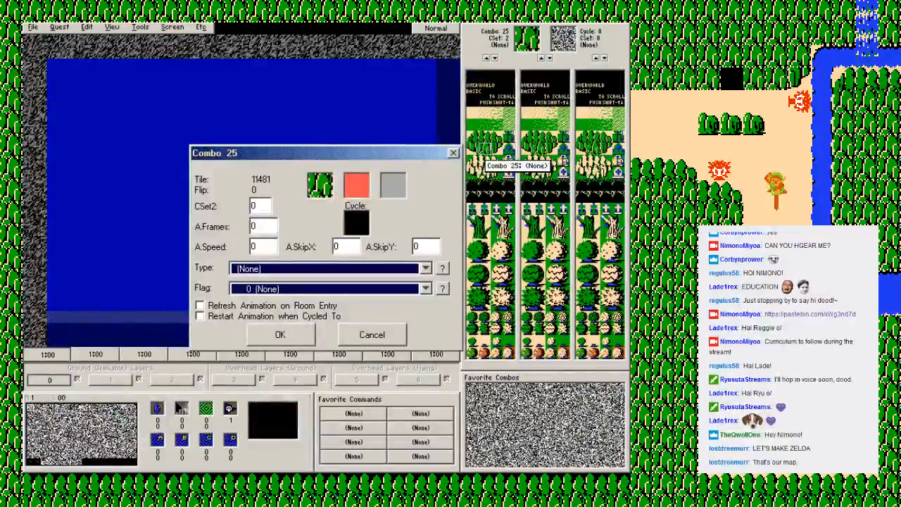
key("Tab")
key("Tab")
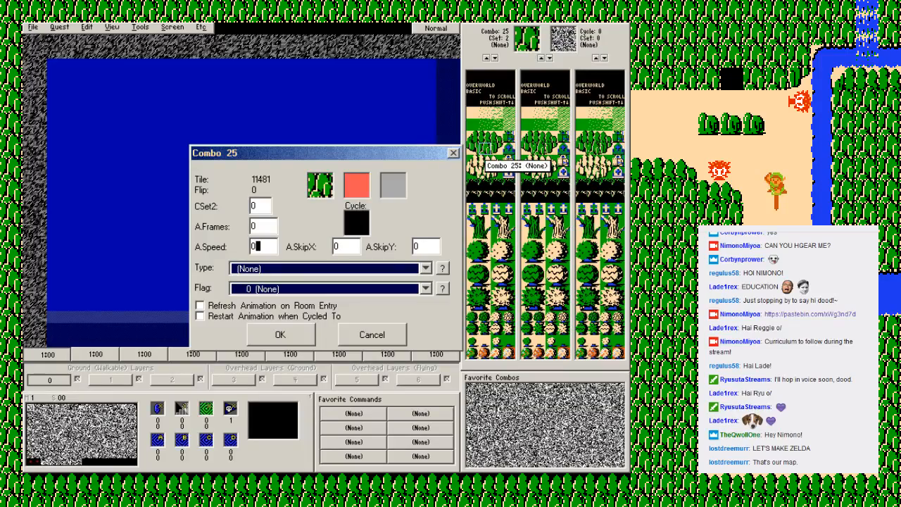
left_click(320, 185)
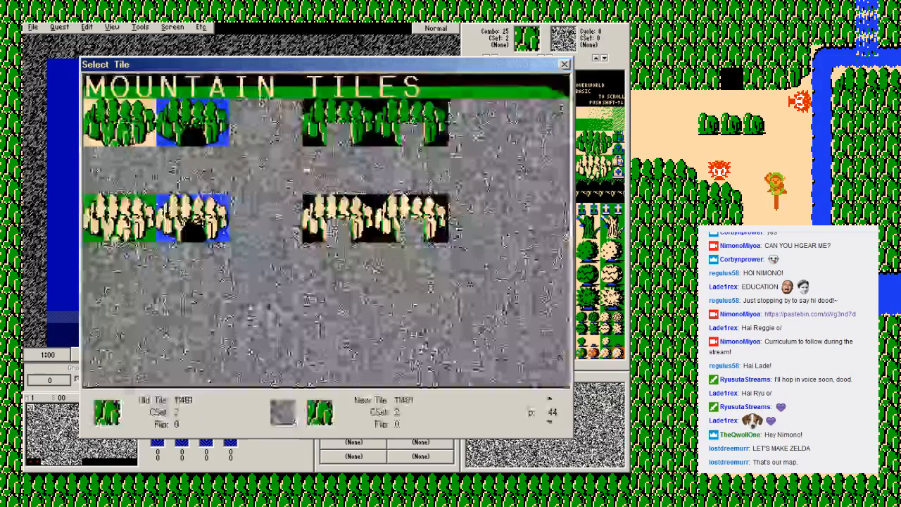
key("Escape")
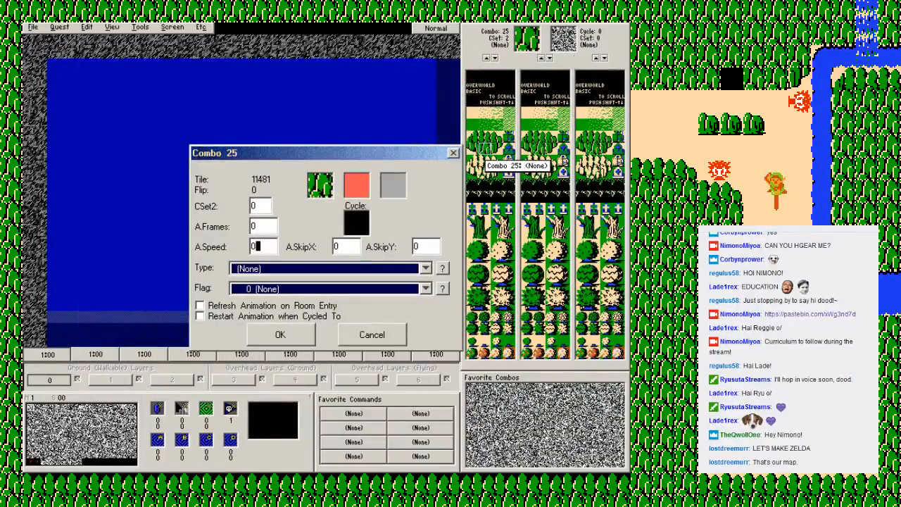
left_click(320, 185)
key("Escape")
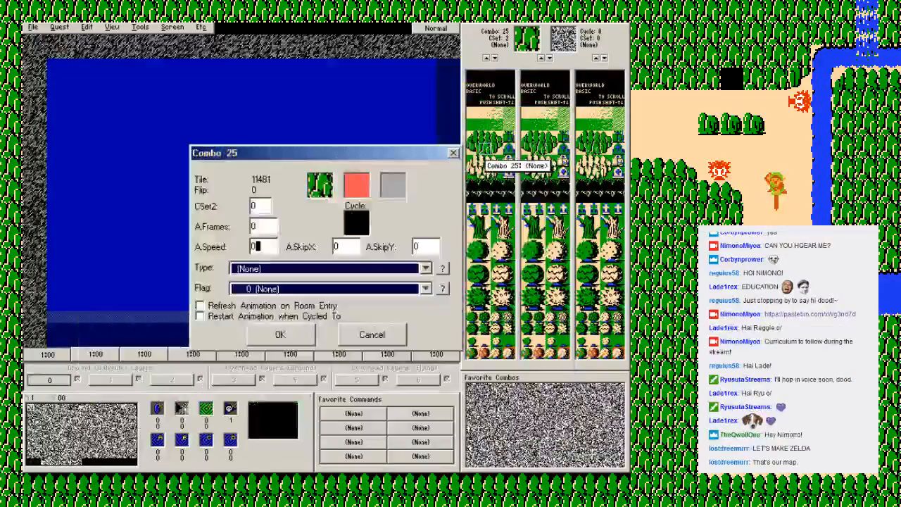
Step: Try out combo 25's solidity by toggling its four quadrants, make all of them solid again and accept the combo
left_click(350, 179)
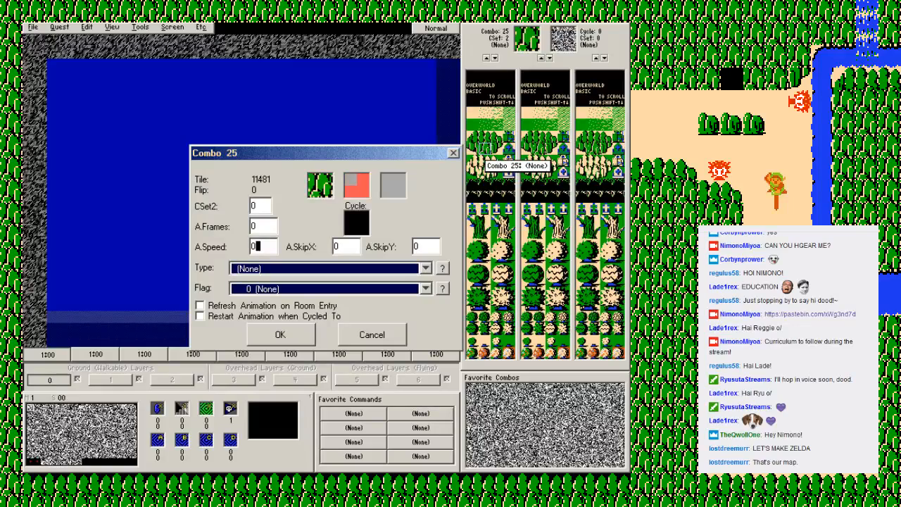
left_click(364, 179)
left_click(363, 192)
left_click(351, 192)
left_click(350, 179)
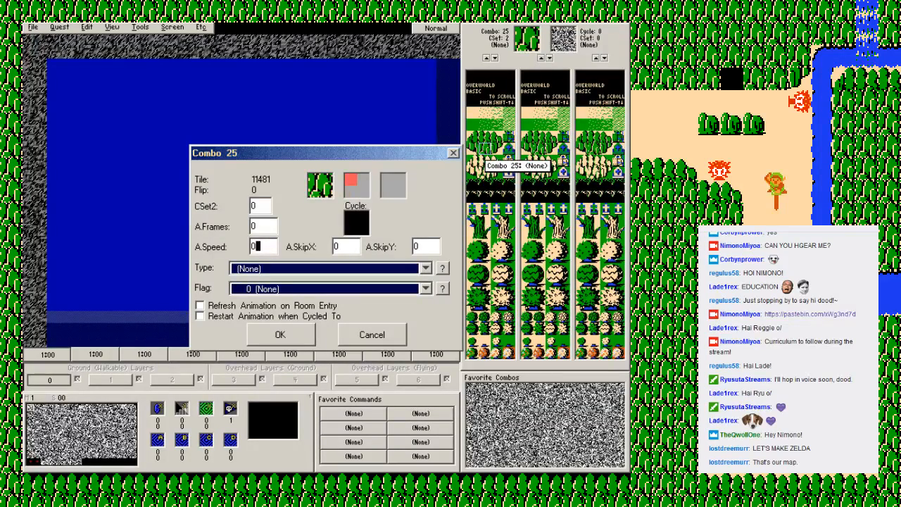
left_click(350, 192)
left_click(364, 192)
left_click(364, 179)
left_click(351, 191)
left_click(363, 178)
left_click(351, 192)
left_click(363, 179)
left_click(351, 178)
left_click(351, 191)
left_click(364, 192)
left_click(363, 179)
left_click(350, 178)
left_click(351, 192)
left_click(363, 191)
left_click(363, 179)
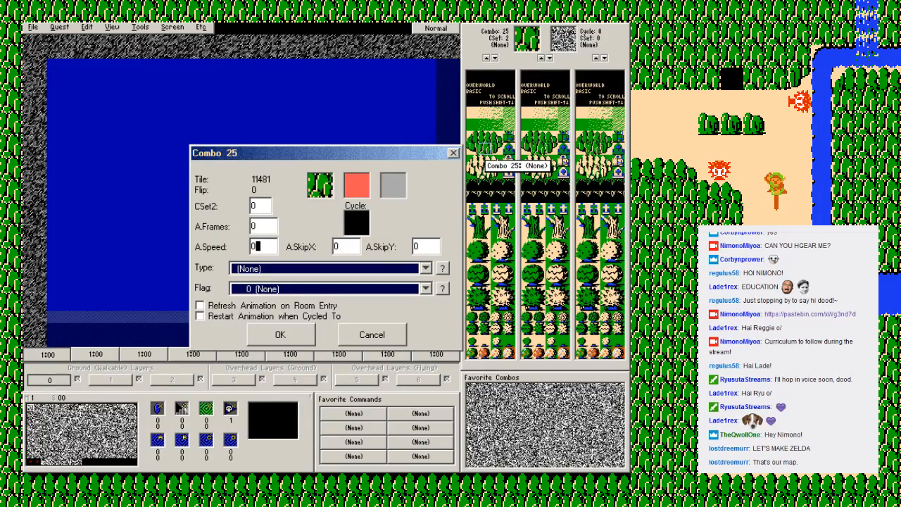
key("Return")
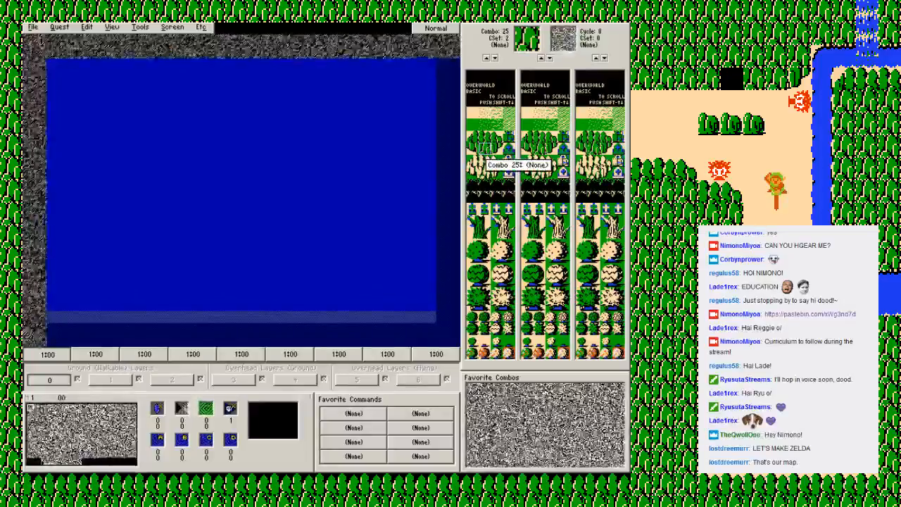
right_click(487, 149)
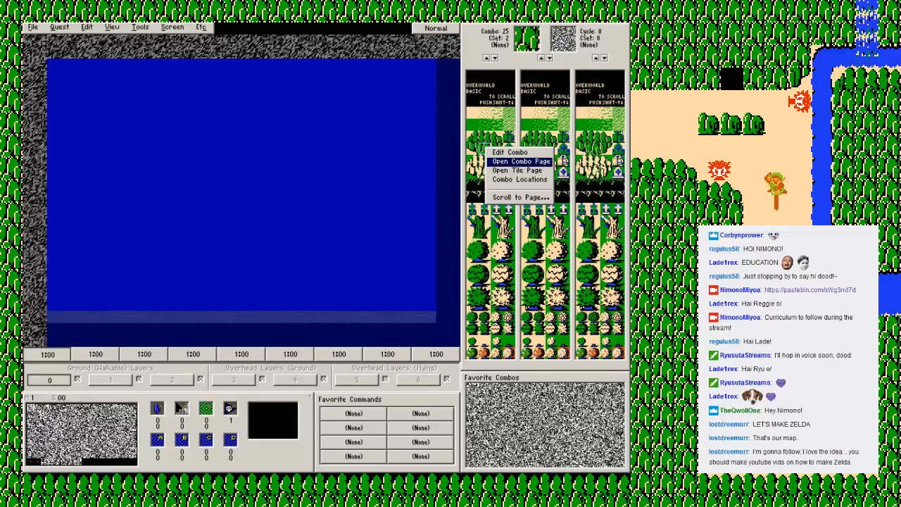
key("Escape")
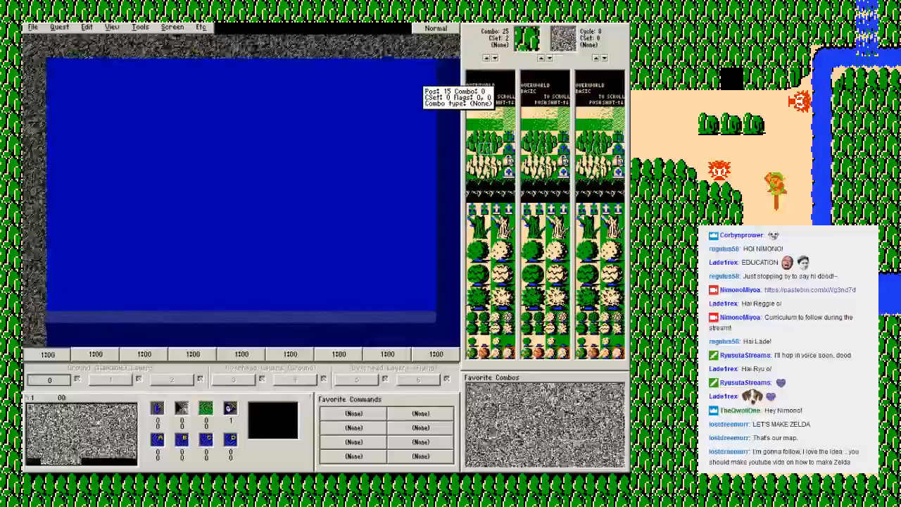
Step: Draw a one-tile border of mountain combo 25 around the map screen and place three single mountain tiles inside it
left_click(412, 70)
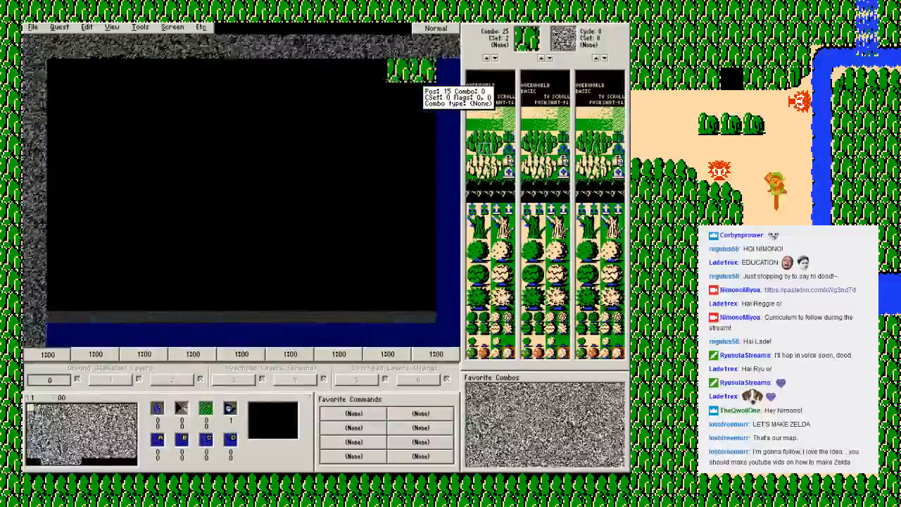
left_click_drag(296, 71, 53, 70)
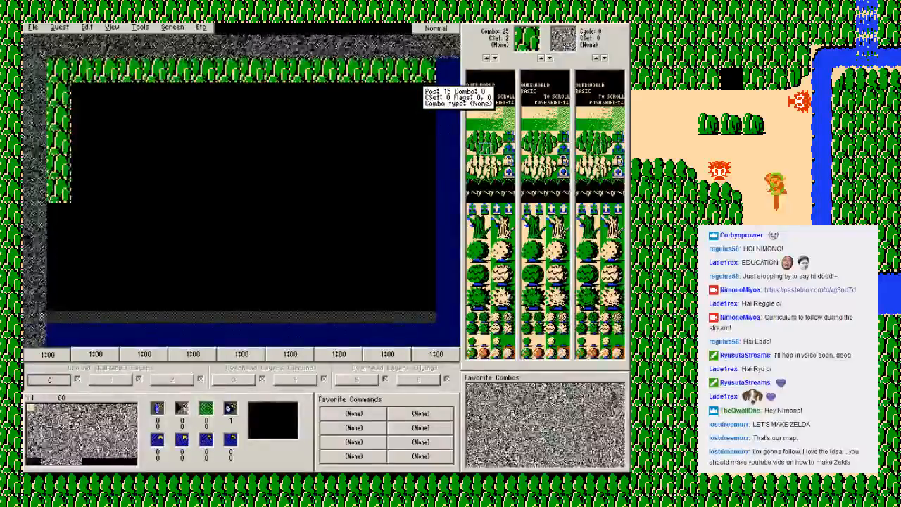
mouse_move(58, 201)
left_mouse_down()
mouse_move(59, 299)
mouse_move(85, 310)
mouse_move(429, 310)
mouse_move(424, 91)
left_mouse_up()
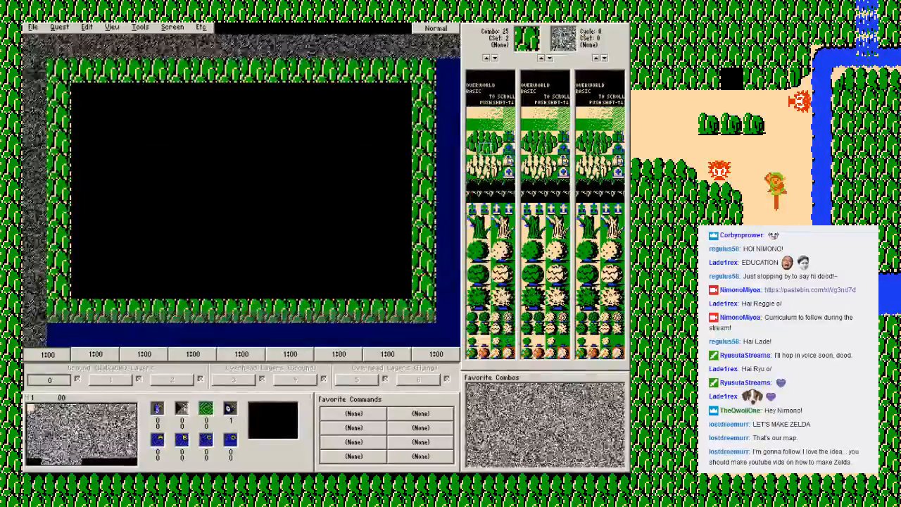
left_click(253, 190)
left_click(132, 143)
left_click(350, 119)
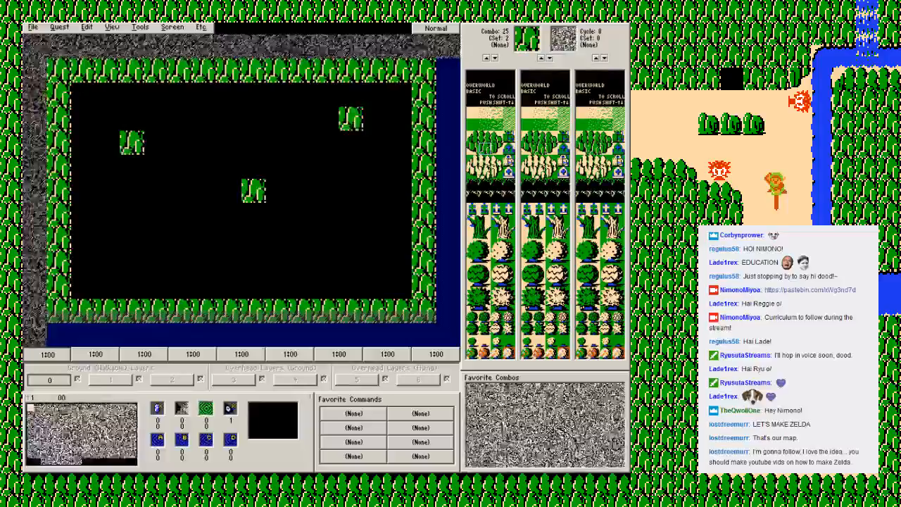
Step: Thicken the mountain border to two tiles on all sides and fill the whole interior with sand combo 12
left_click(82, 119)
left_click(83, 167)
left_click(83, 214)
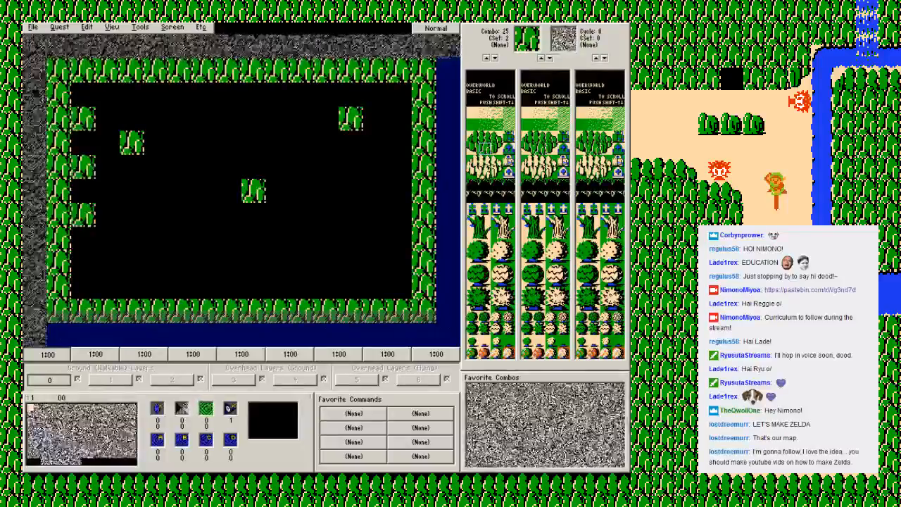
left_click(82, 286)
mouse_move(82, 286)
left_mouse_down()
mouse_move(82, 191)
mouse_move(106, 96)
mouse_move(401, 96)
left_mouse_up()
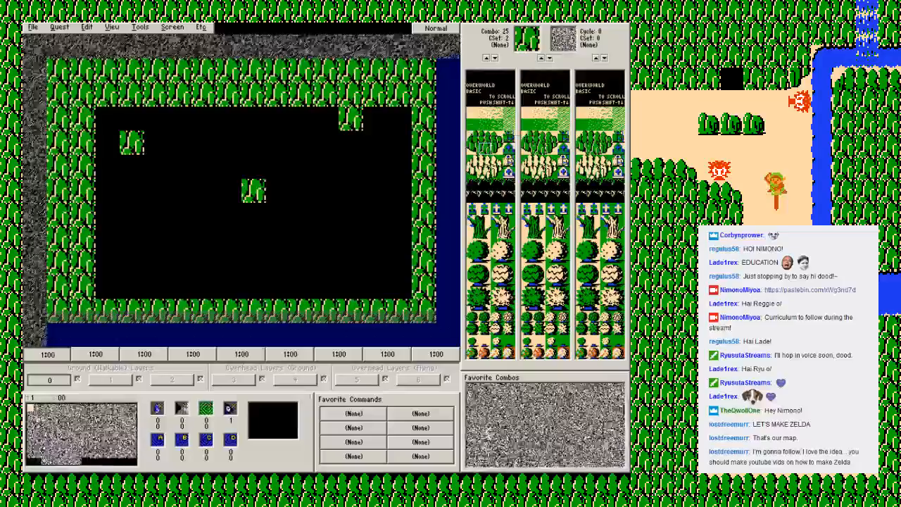
left_click_drag(401, 286, 105, 285)
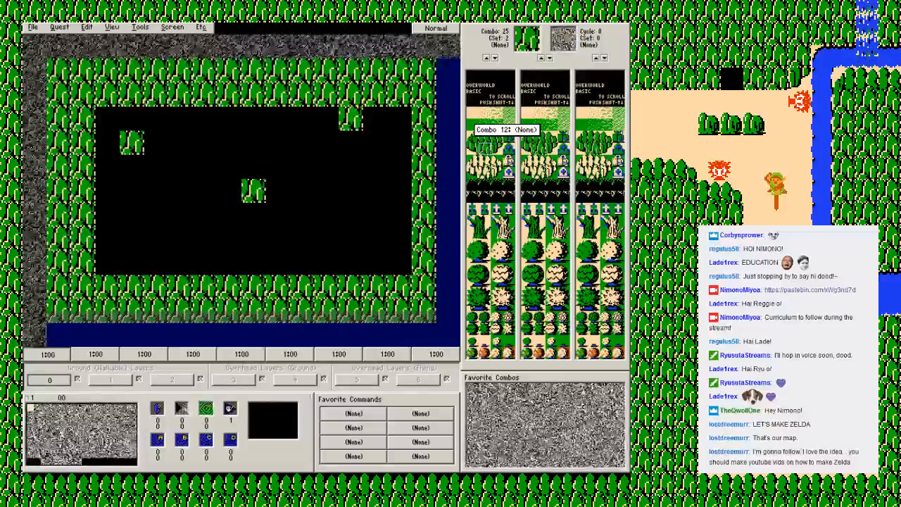
left_click(472, 114)
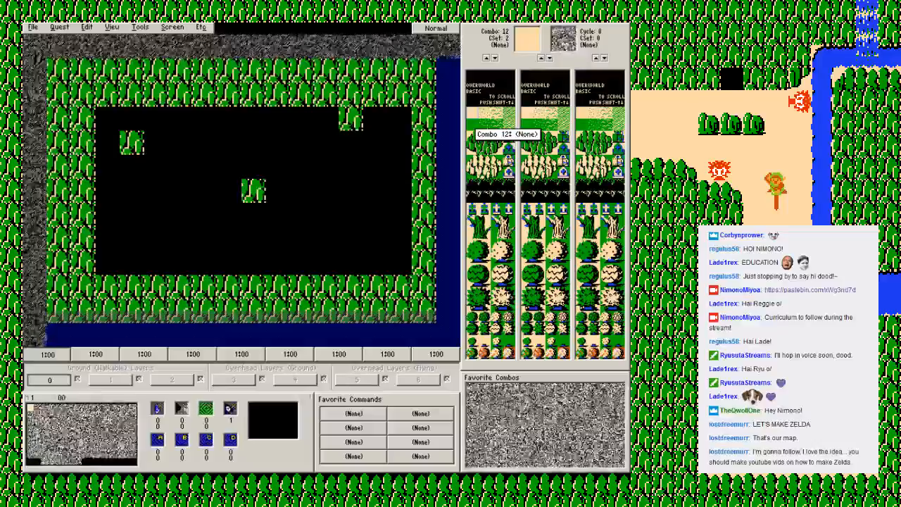
mouse_move(401, 118)
left_mouse_down()
mouse_move(107, 118)
mouse_move(107, 247)
mouse_move(232, 262)
mouse_move(400, 263)
mouse_move(400, 143)
mouse_move(376, 238)
mouse_move(156, 238)
mouse_move(133, 141)
mouse_move(302, 142)
mouse_move(375, 190)
mouse_move(204, 215)
mouse_move(156, 141)
mouse_move(204, 190)
mouse_move(351, 190)
mouse_move(304, 191)
left_mouse_up()
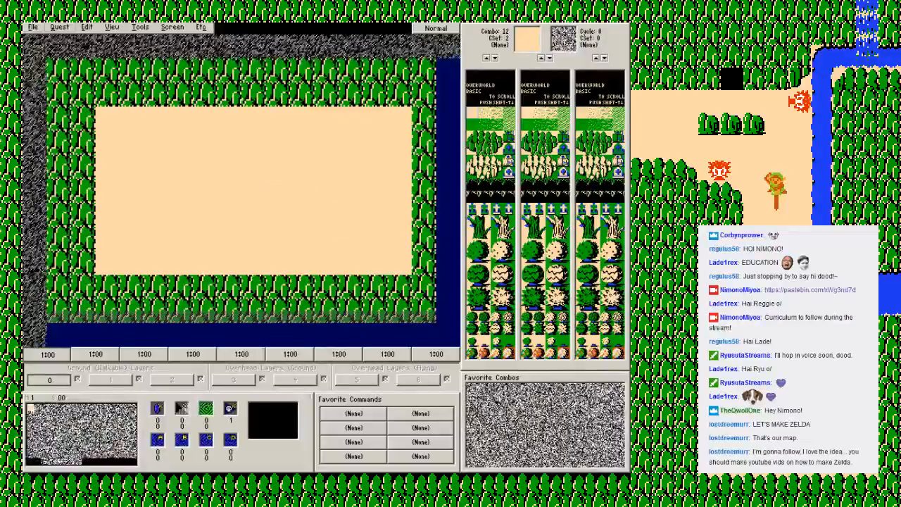
Step: Save the quest as Class Example.qst in the ZC2.5 folder and close the save report
left_click(33, 28)
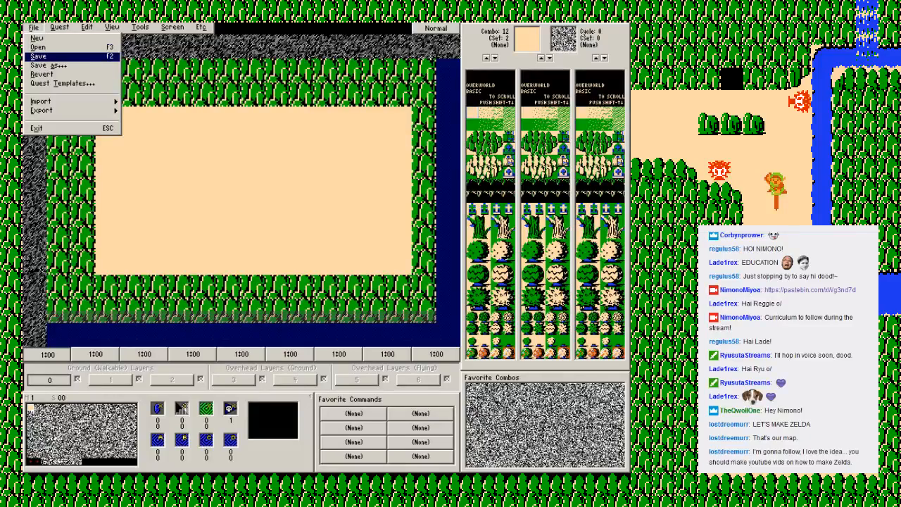
left_click(42, 56)
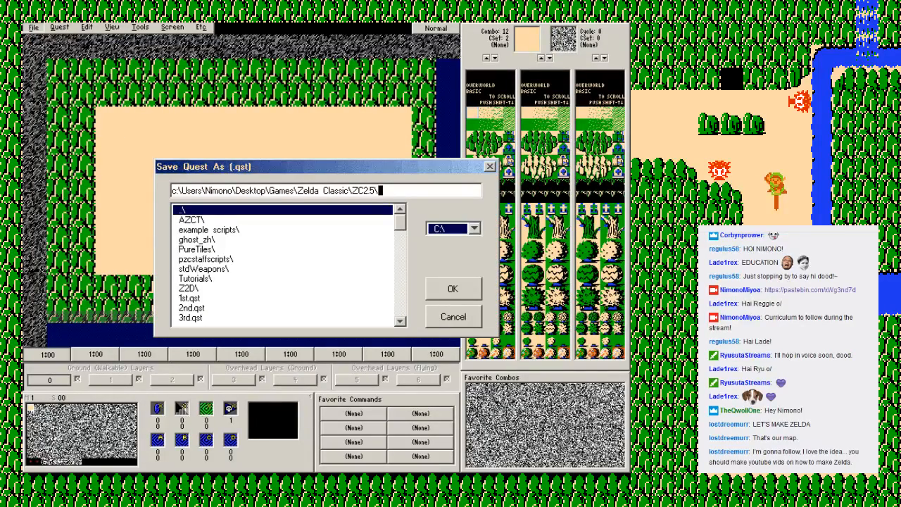
type("Class Example.qst")
key("Return")
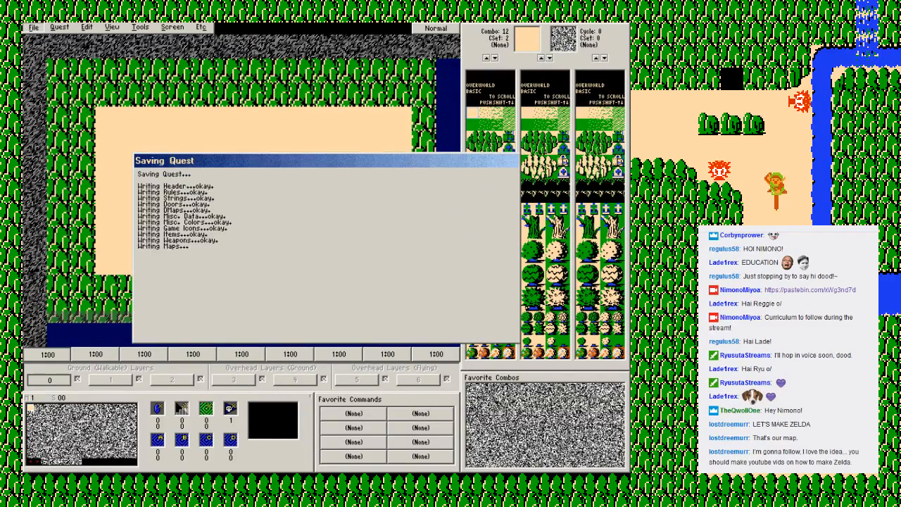
left_click(323, 279)
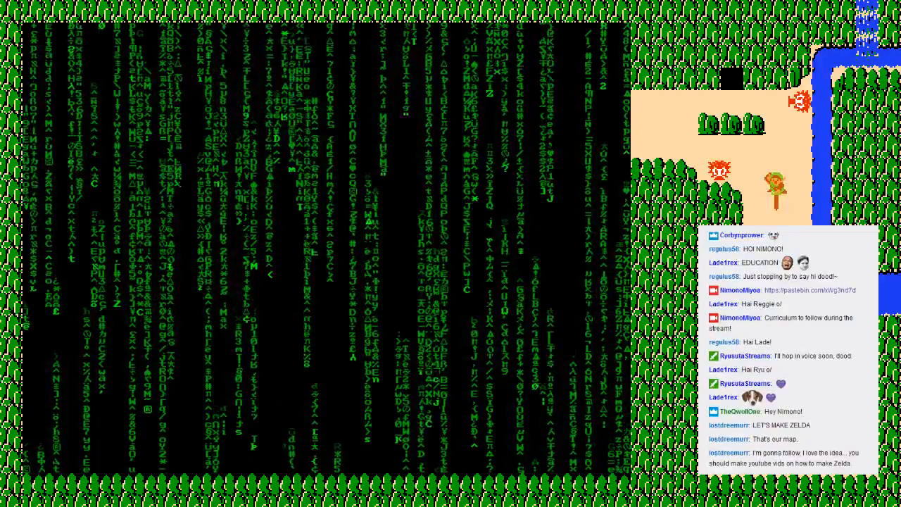
Step: Dismiss the screensaver in the Zelda Classic player and quit the player
key("Escape")
key("Escape")
key("alt+g")
key("Up")
key("Return")
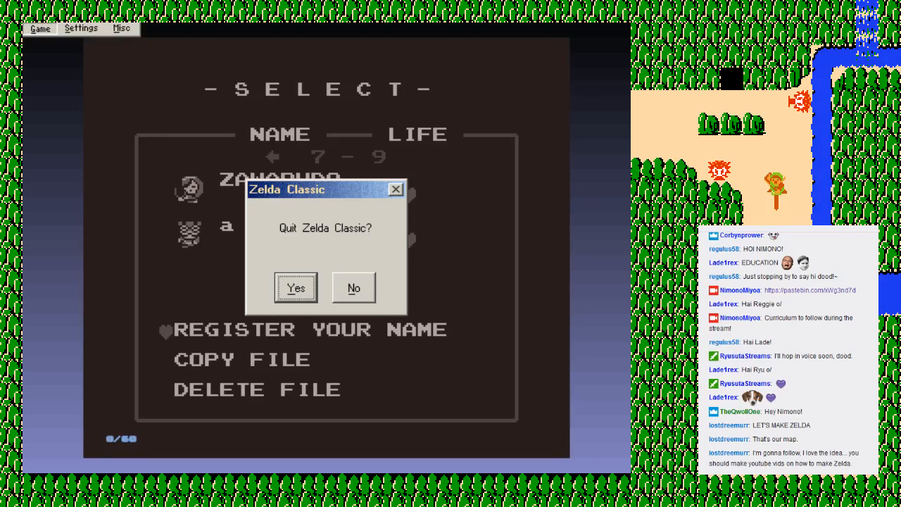
key("Return")
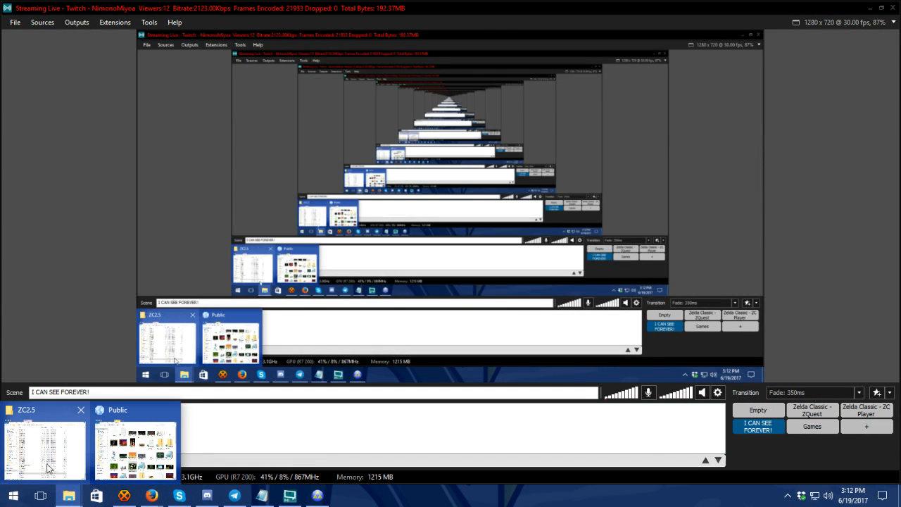
Step: Switch to the ZC2.5 folder in File Explorer and launch zelda-w
left_click(48, 468)
double_click(219, 368)
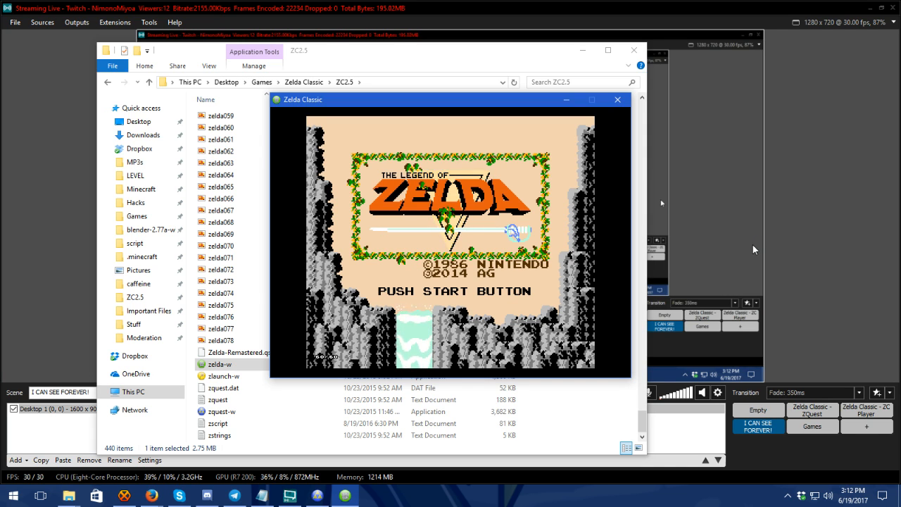
Step: Leave the title screen and bring up save slots 7 - 9 on the file select screen
key("Return")
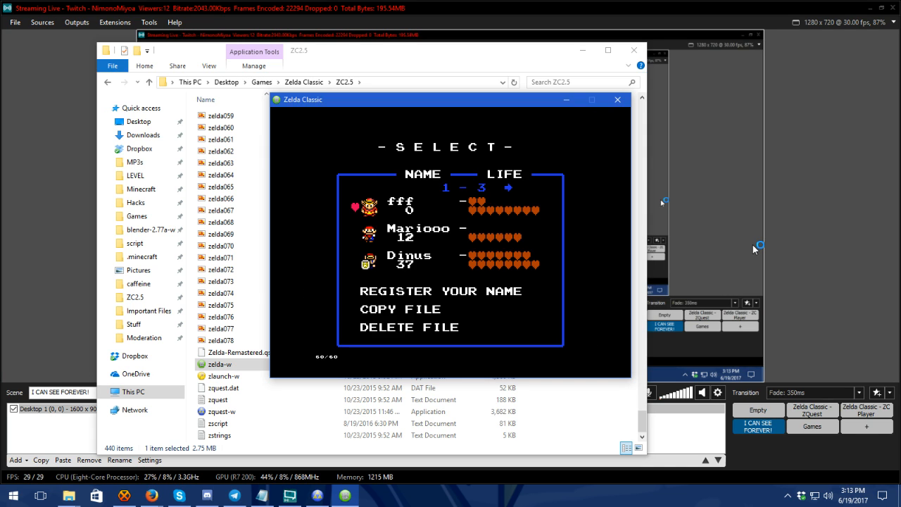
key("Right")
key("Right")
Step: Switch to the streaming software and activate the Zelda Classic - ZC Player scene
left_click(507, 11)
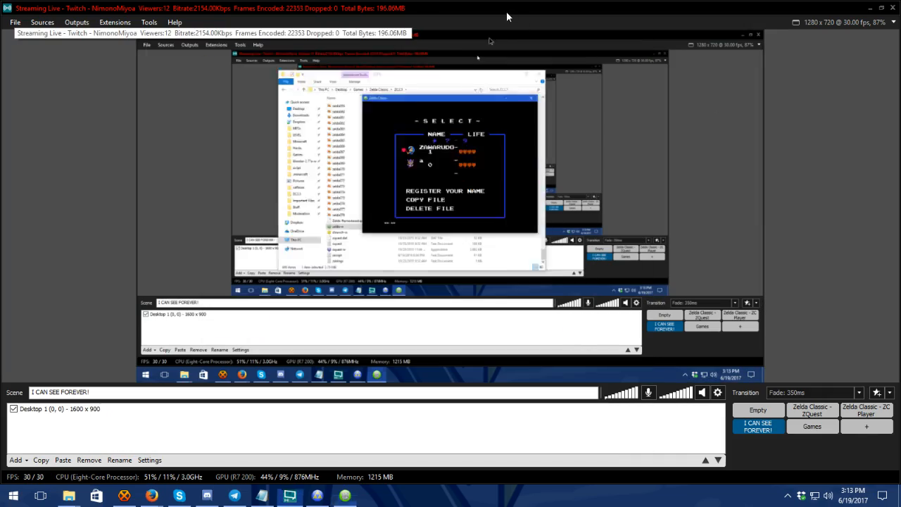
left_click(866, 410)
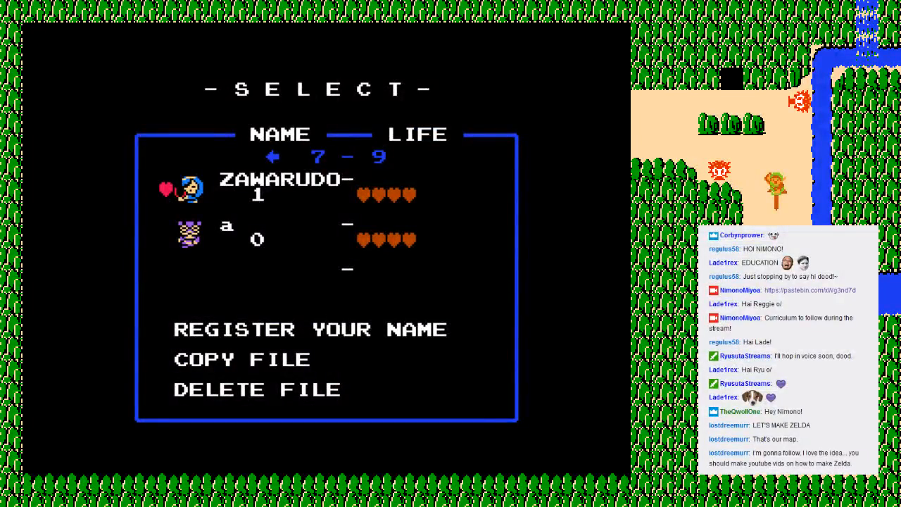
key("Right")
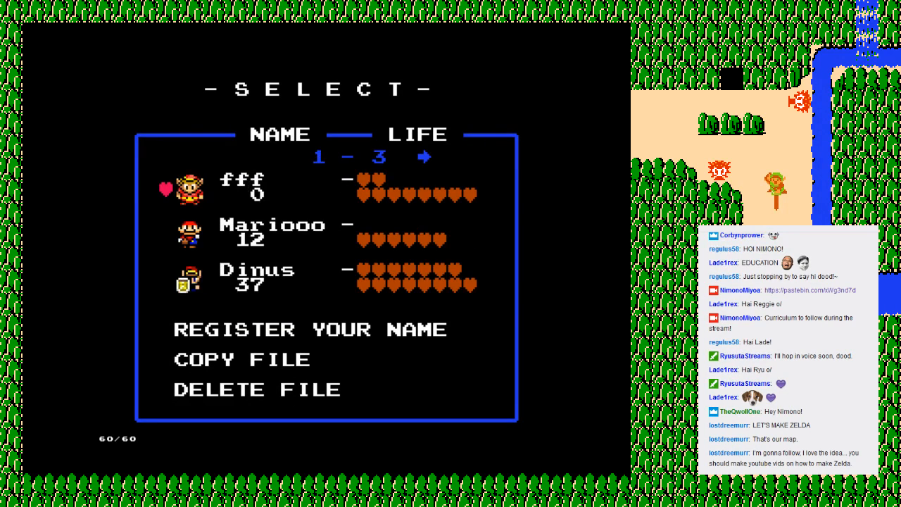
key("Left")
key("Down")
key("Down")
key("Down")
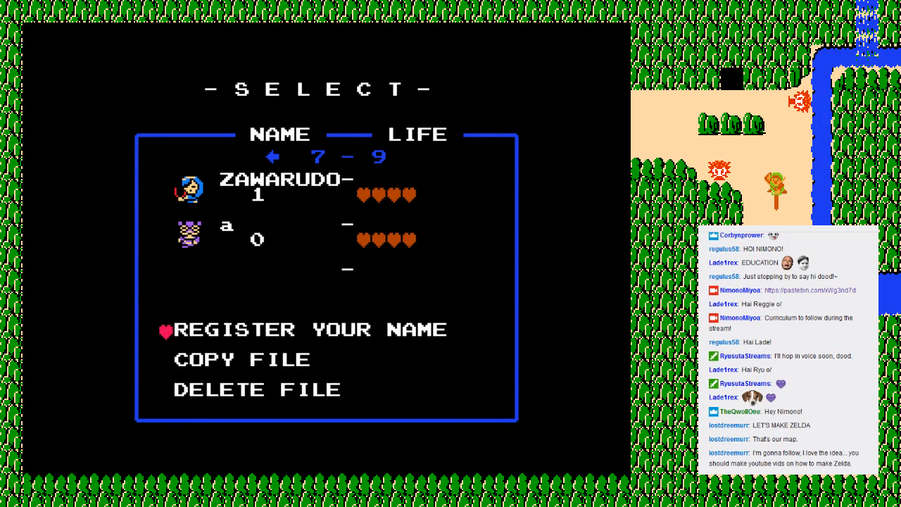
key("Up")
key("Down")
key("Up")
key("Down")
key("Up")
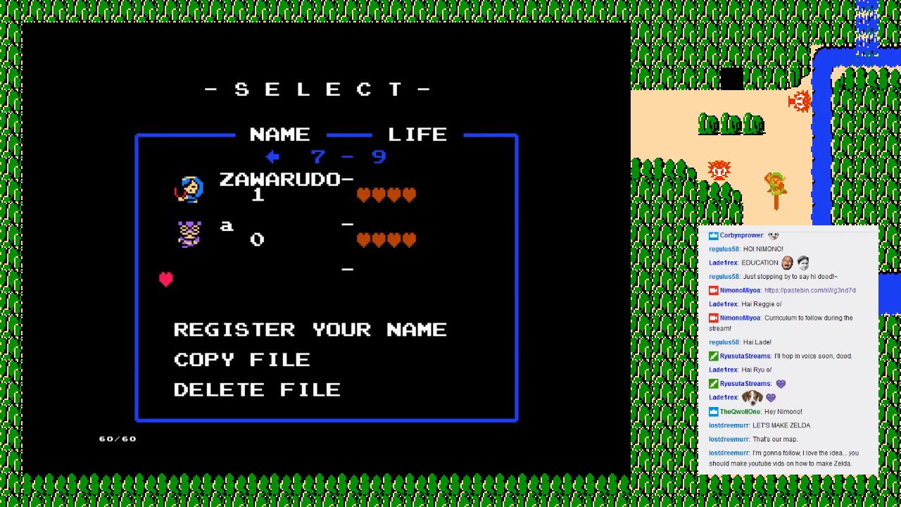
key("Down")
key("Down")
key("Down")
key("Up")
key("Up")
key("Up")
key("Up")
key("Up")
key("Down")
key("Down")
key("Down")
key("Down")
key("Down")
key("Up")
key("Up")
key("Up")
key("Up")
key("Down")
key("Down")
key("Down")
key("Down")
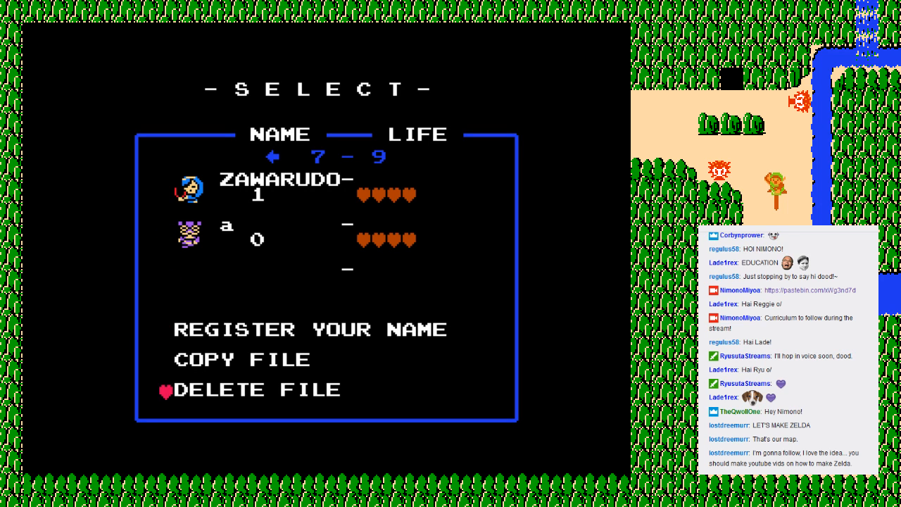
key("Up")
key("Up")
key("Up")
key("Down")
key("Down")
key("Down")
key("Up")
key("Up")
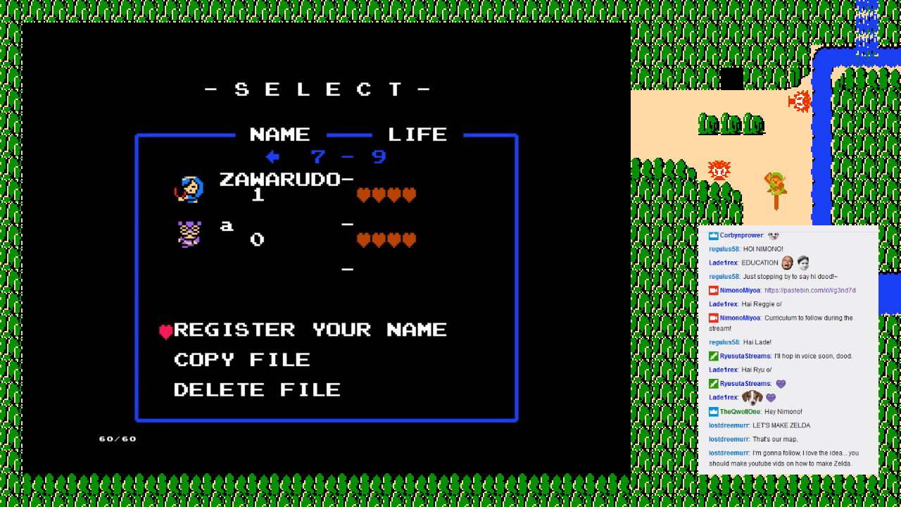
key("Up")
key("Down")
key("Up")
key("Up")
key("Down")
key("Down")
key("Down")
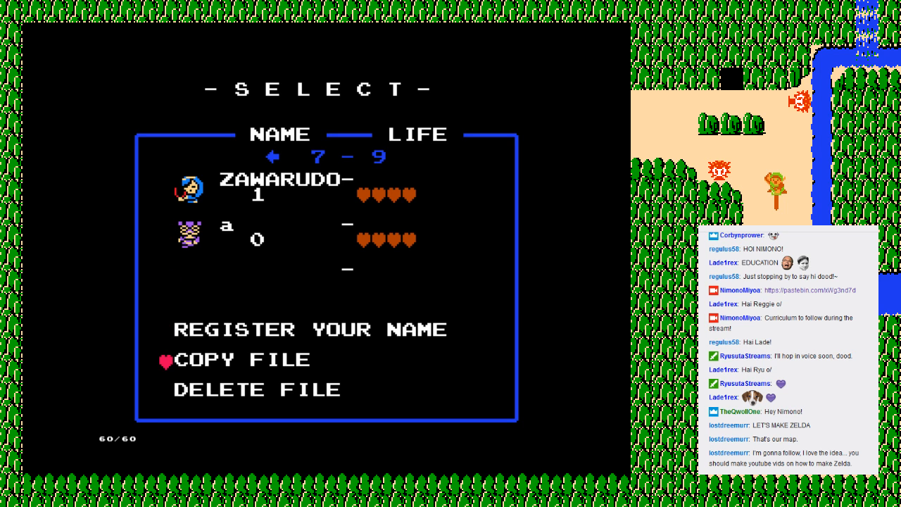
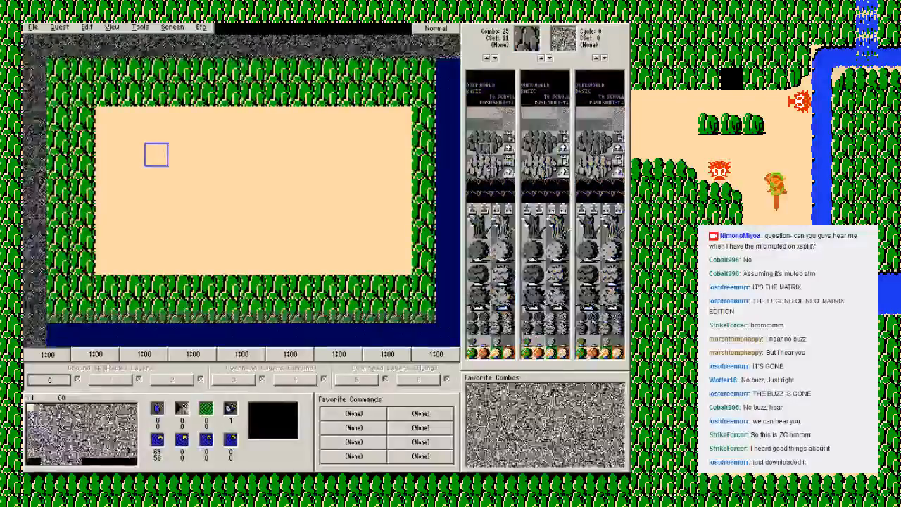
Step: Cycle the combo palette through its colour sets and choose the orange CSet 3
key("minus")
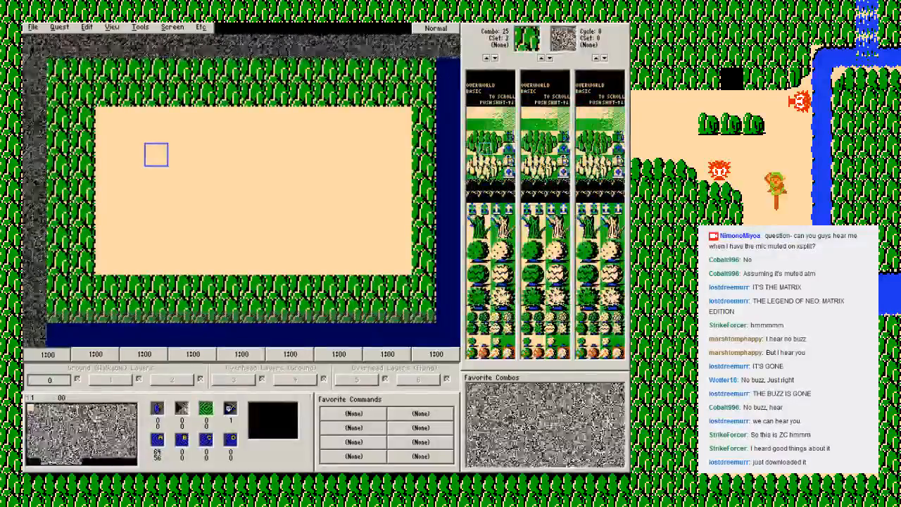
key("minus")
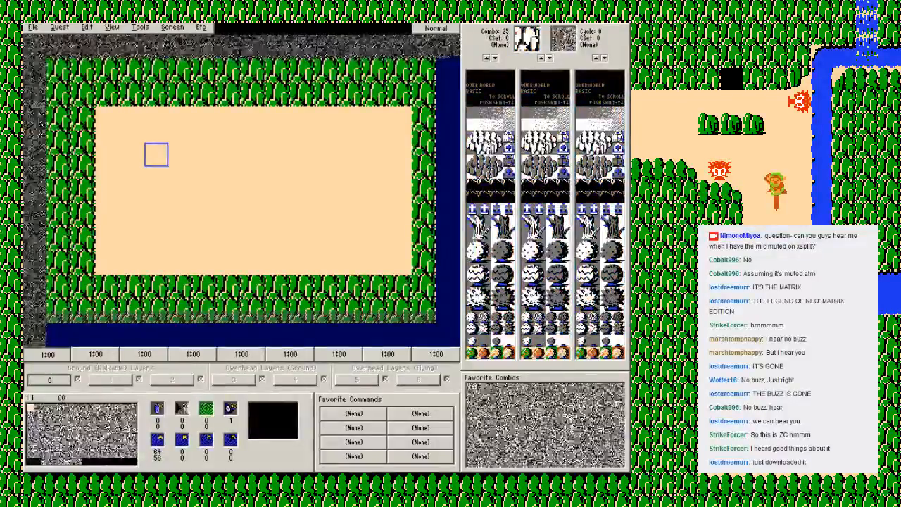
key("plus")
key("plus")
key("plus")
key("F2")
key("plus")
key("plus")
key("plus")
key("plus")
key("plus")
key("plus")
key("plus")
key("plus")
key("plus")
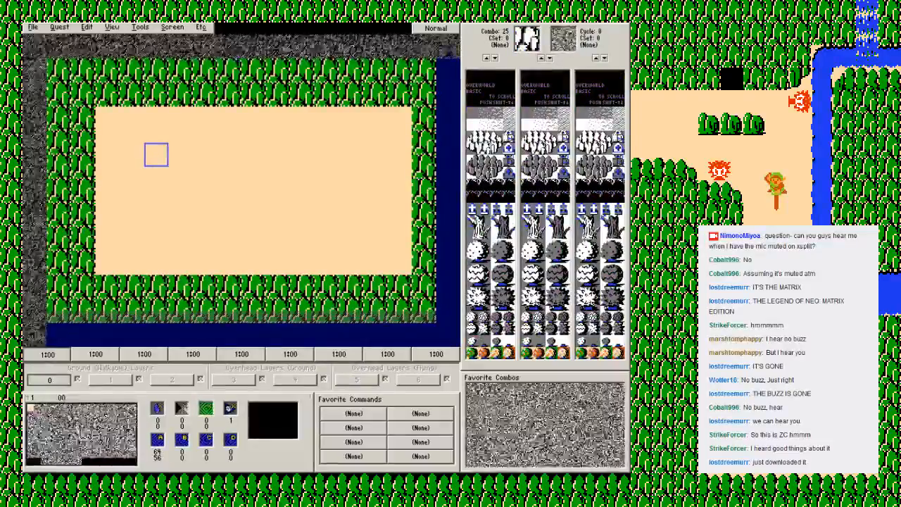
key("plus")
key("plus")
key("plus")
key("plus")
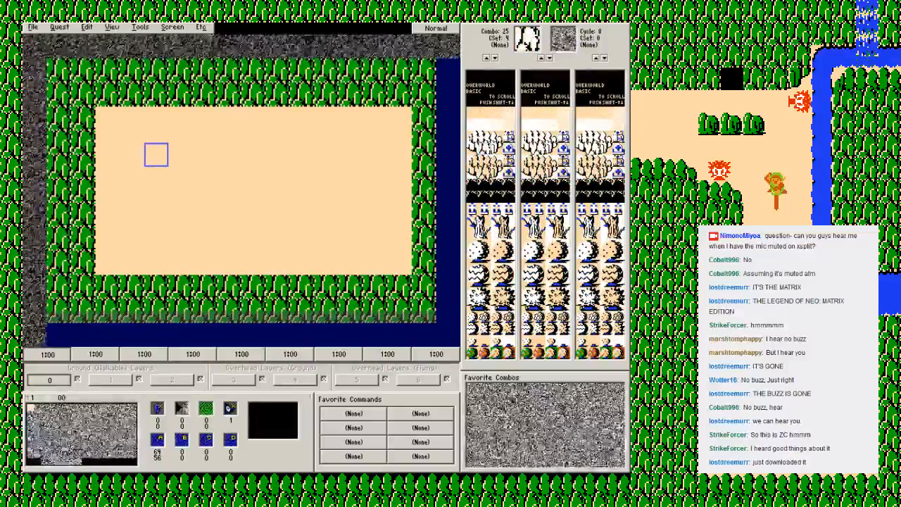
key("minus")
key("minus")
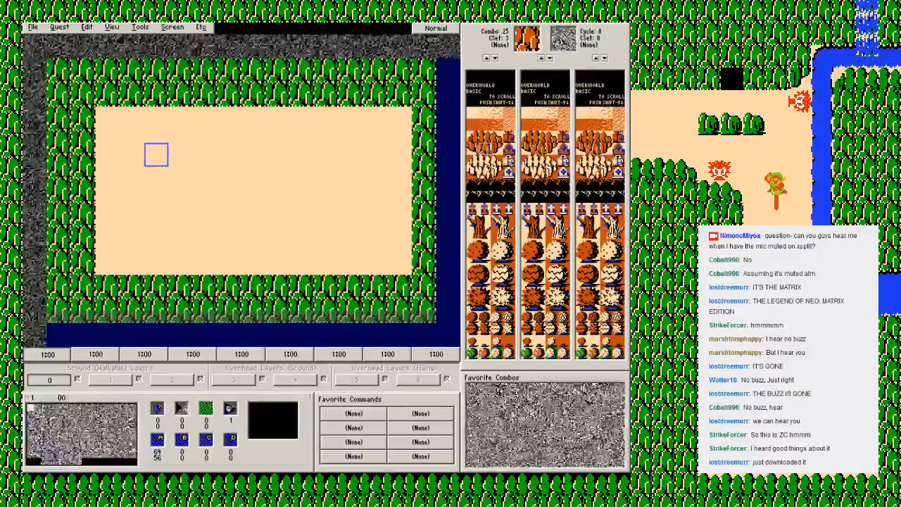
Step: Repaint the green mountain border around the screen with combo 25 in the orange CSet 3
left_click_drag(423, 94, 83, 94)
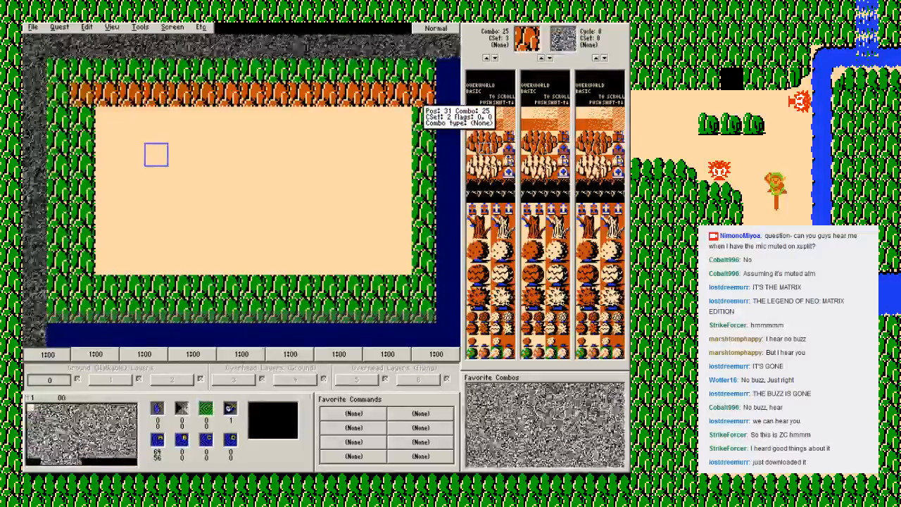
mouse_move(424, 168)
left_mouse_down()
mouse_move(424, 299)
mouse_move(253, 310)
left_mouse_up()
left_click_drag(60, 164, 82, 118)
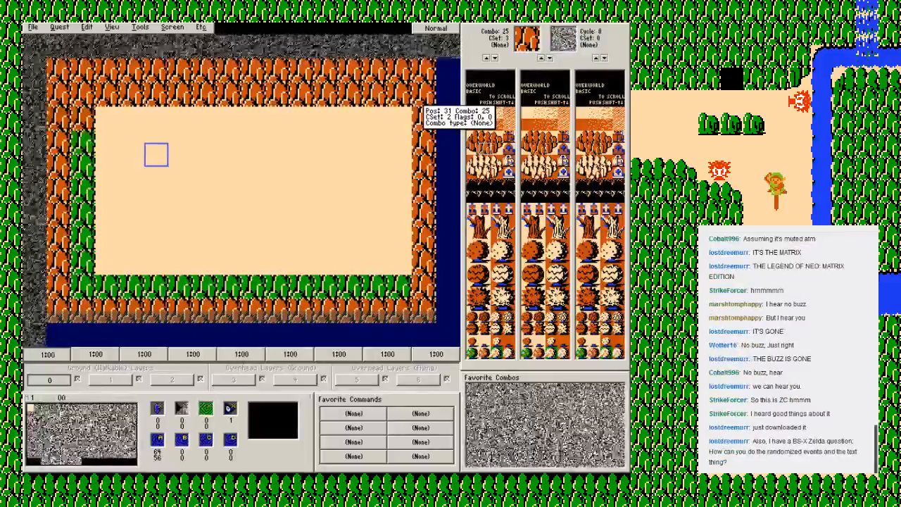
left_click_drag(83, 287, 180, 286)
left_click(398, 285)
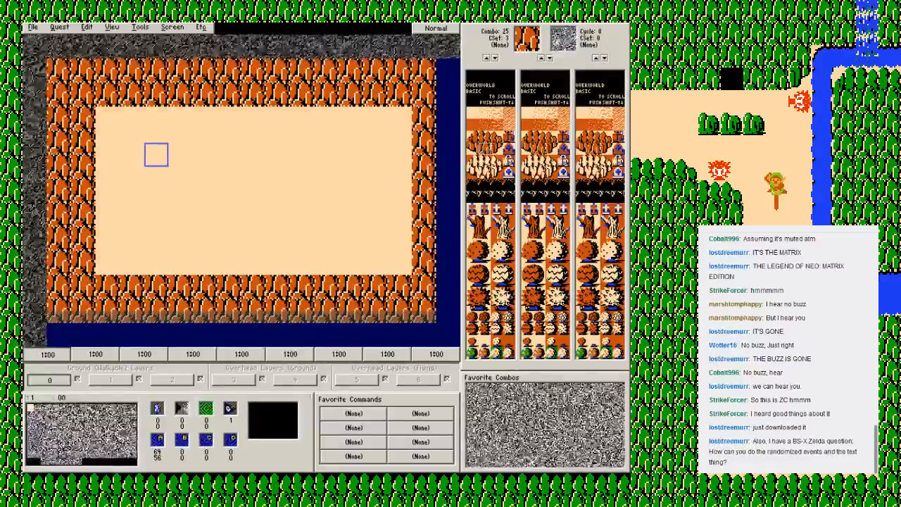
key("alt+q")
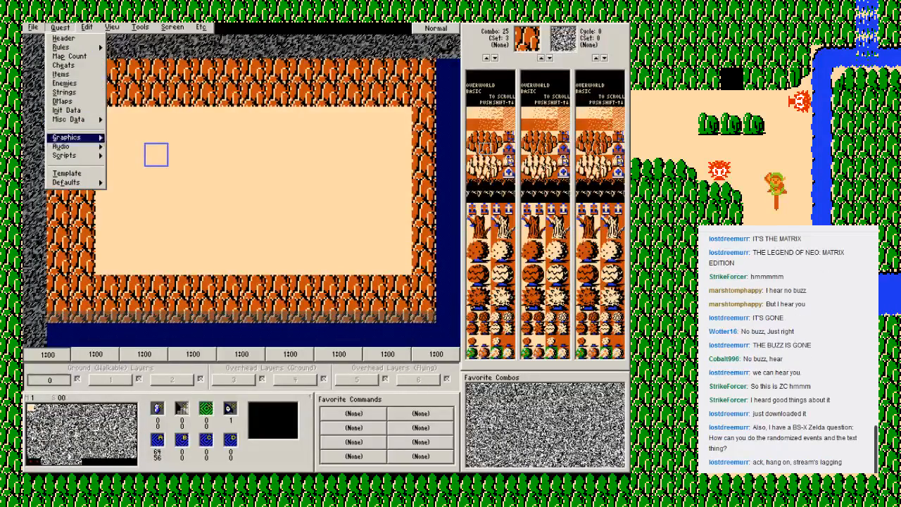
mouse_move(65, 156)
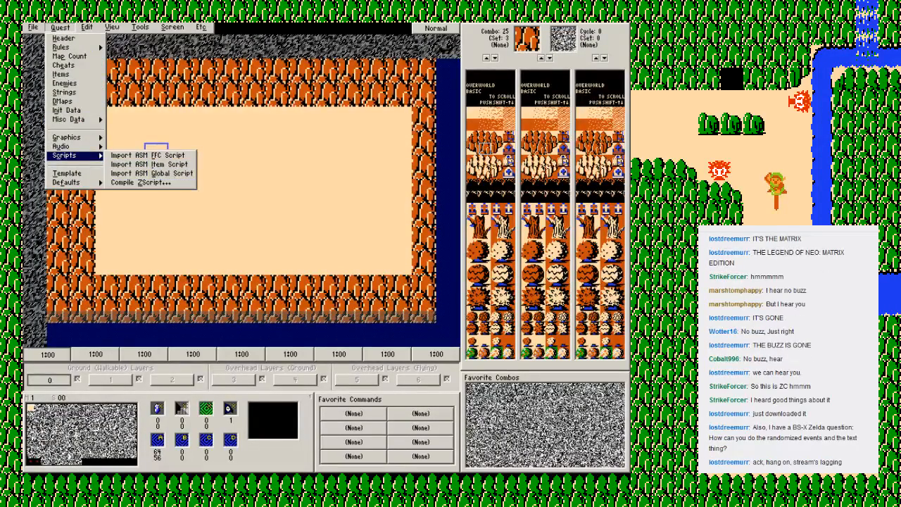
key("Return")
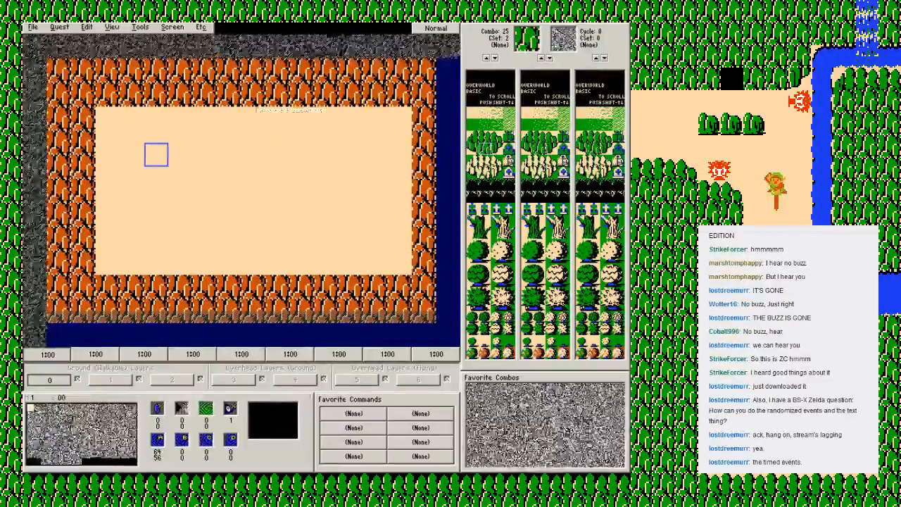
Step: Recolour the whole mountain border with combo 25 in the green CSet 2 and save the quest
left_click(108, 97, "ctrl")
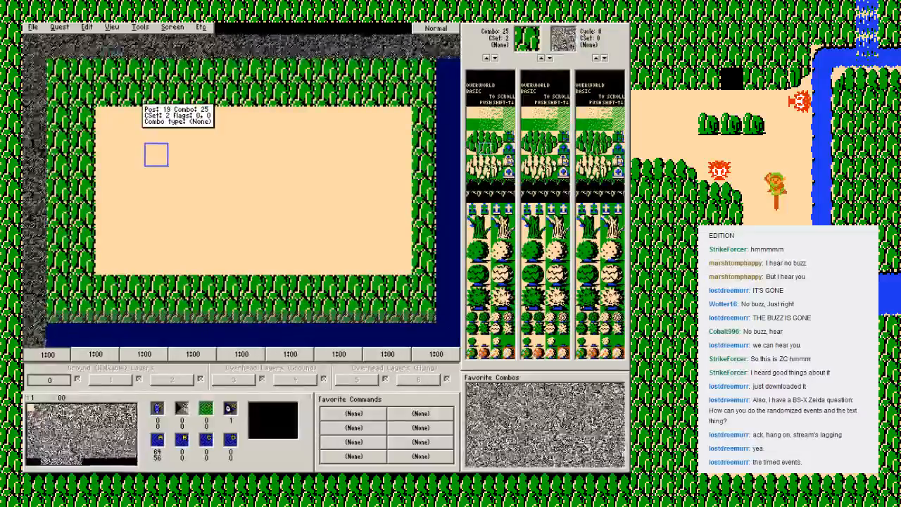
key("F2")
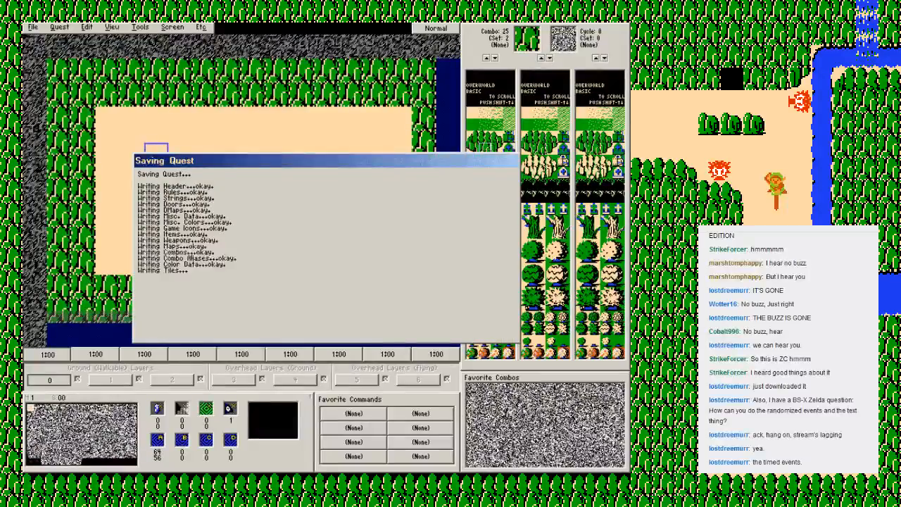
key("Return")
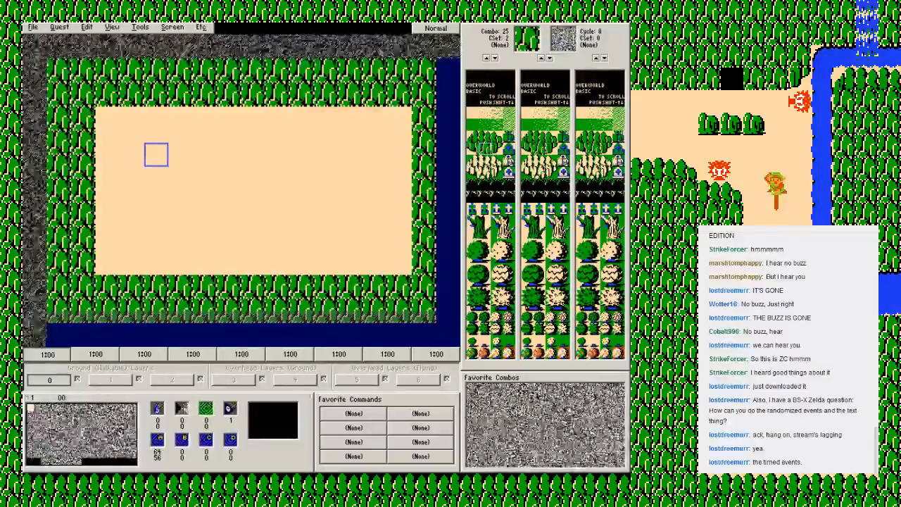
Step: Round the clearing's upper-left corner with combo 26 and build a three-tile diagonal slope in its upper-right corner with combo 24, backed by combo 25
left_click(497, 148)
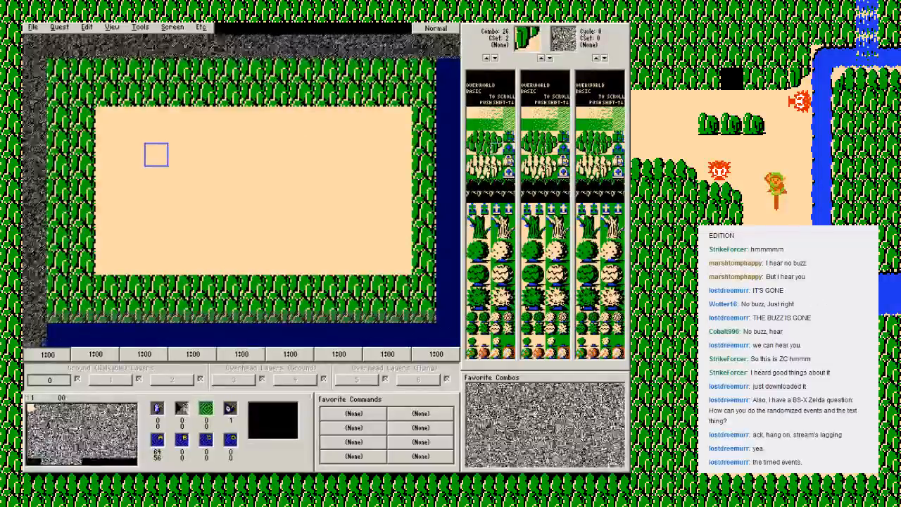
left_click(107, 118)
left_click(472, 149)
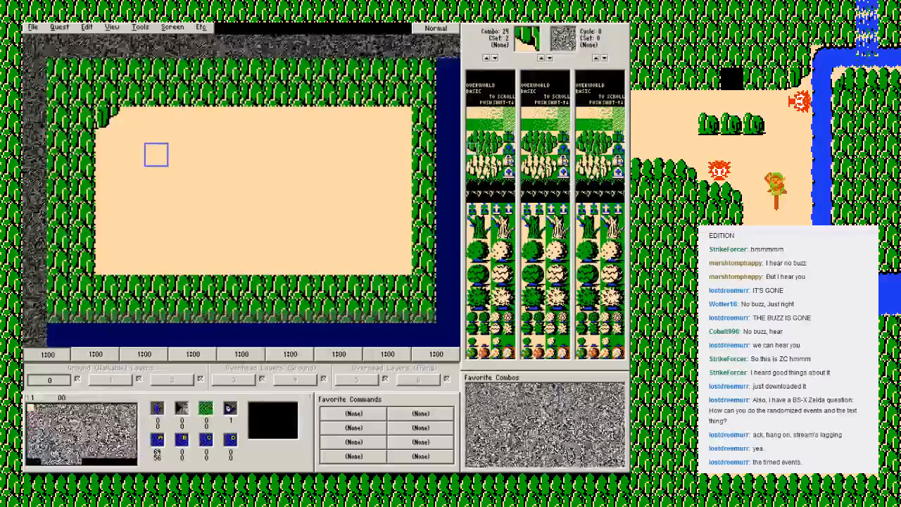
left_click(350, 119)
left_click(375, 142)
left_click(399, 166)
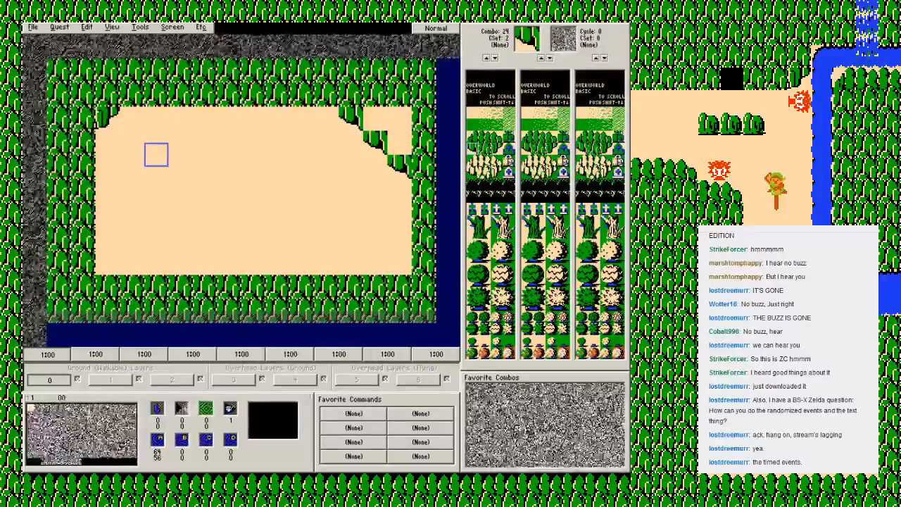
left_click(484, 148)
mouse_move(375, 118)
left_mouse_down()
mouse_move(399, 120)
mouse_move(399, 142)
left_mouse_up()
Step: Build a five-tile-wide mountain block in the clearing's lower-left corner, using combo 21 for the tops and combo 25 beneath
left_click(497, 136)
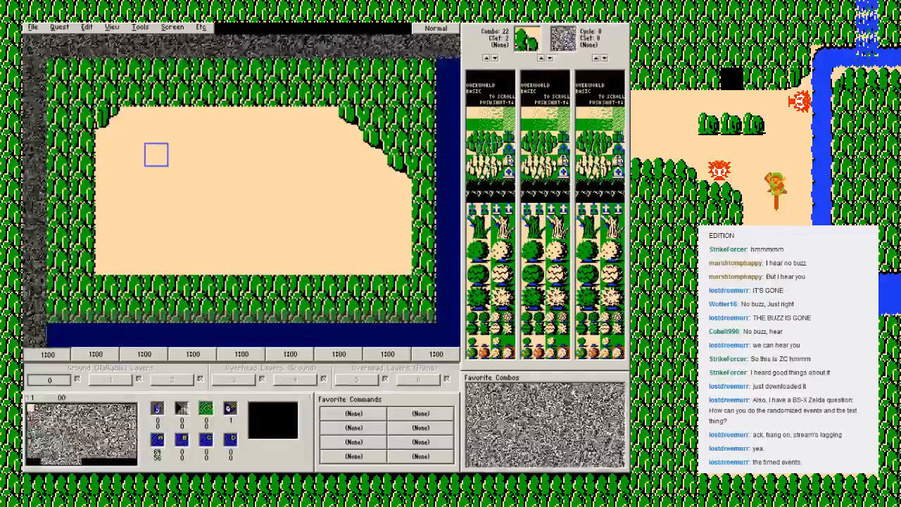
left_click(485, 136)
left_click_drag(107, 239, 205, 238)
left_click(497, 137)
left_click(484, 148)
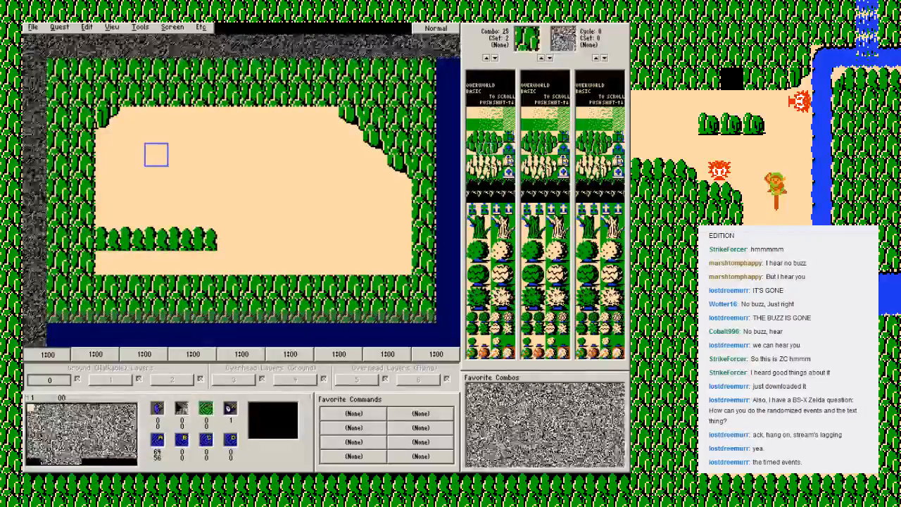
left_click_drag(107, 263, 205, 263)
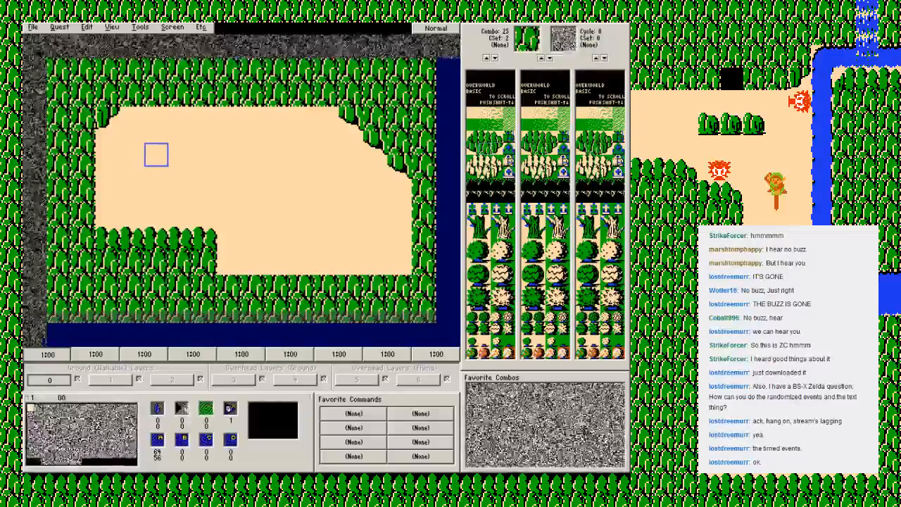
Step: Finish the lower mountain edge with a combo 22 corner beside the block and combo 21 tops along the border, and save the quest
left_click(497, 137)
left_click(228, 263)
left_click(484, 138)
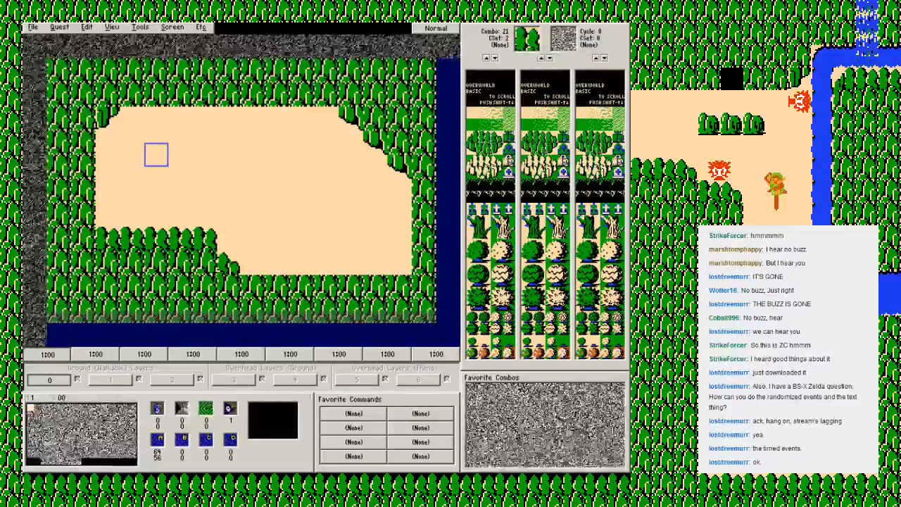
left_click_drag(250, 287, 405, 287)
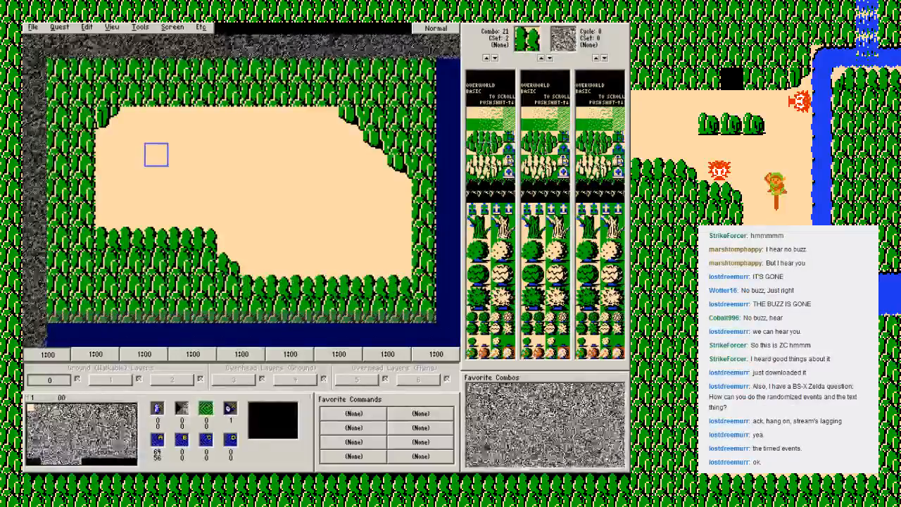
key("F2")
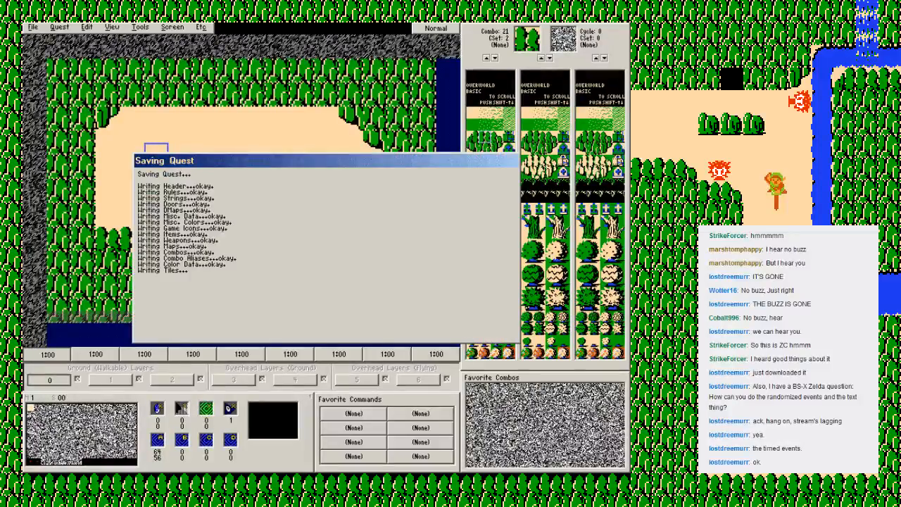
key("Return")
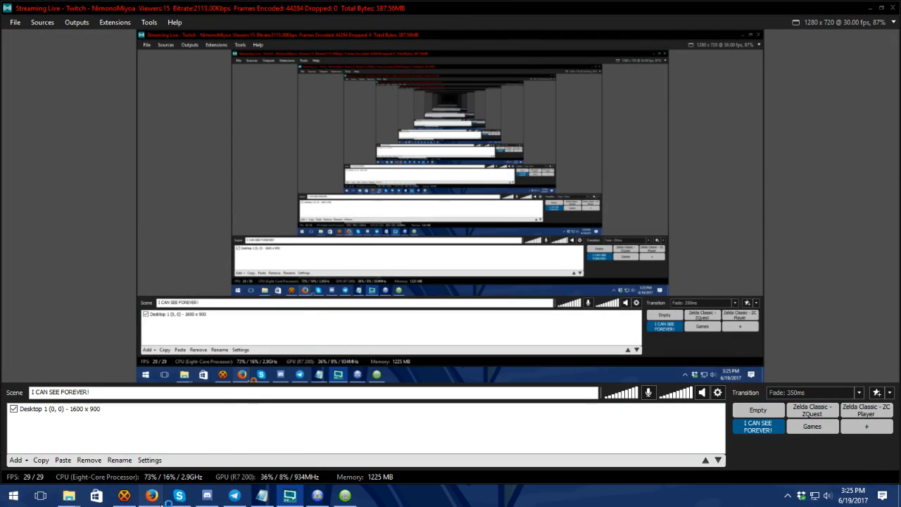
Step: Switch to the Firefox window with HOMEWORK 1 - Incomplete Base.png and view the image in full screen
left_click(216, 421)
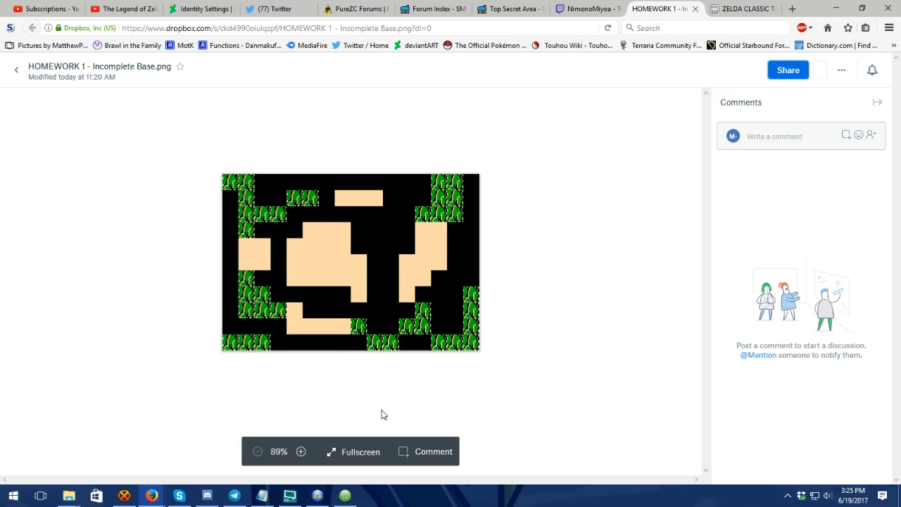
left_click(362, 453)
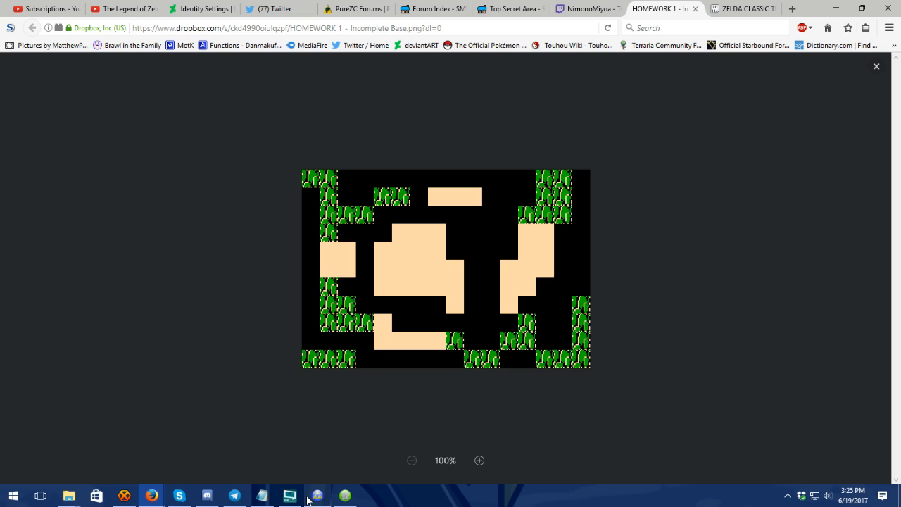
mouse_move(262, 495)
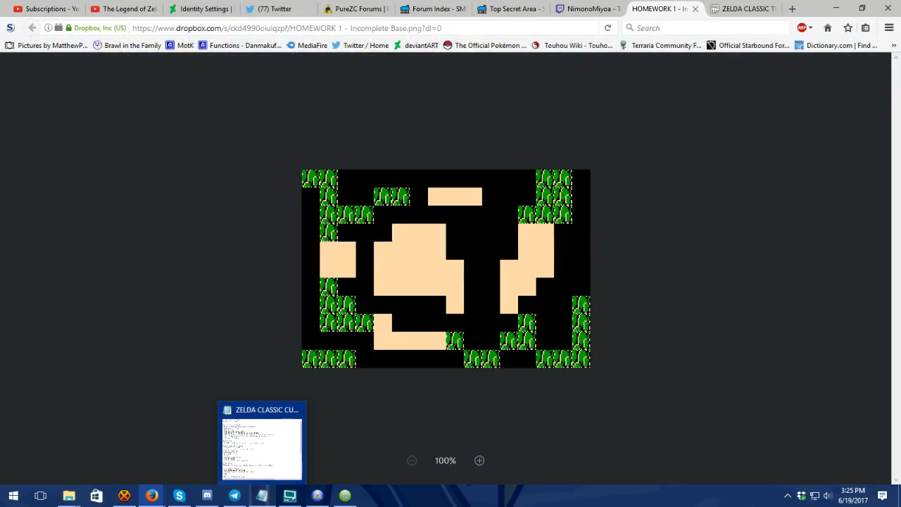
mouse_move(152, 495)
mouse_move(203, 459)
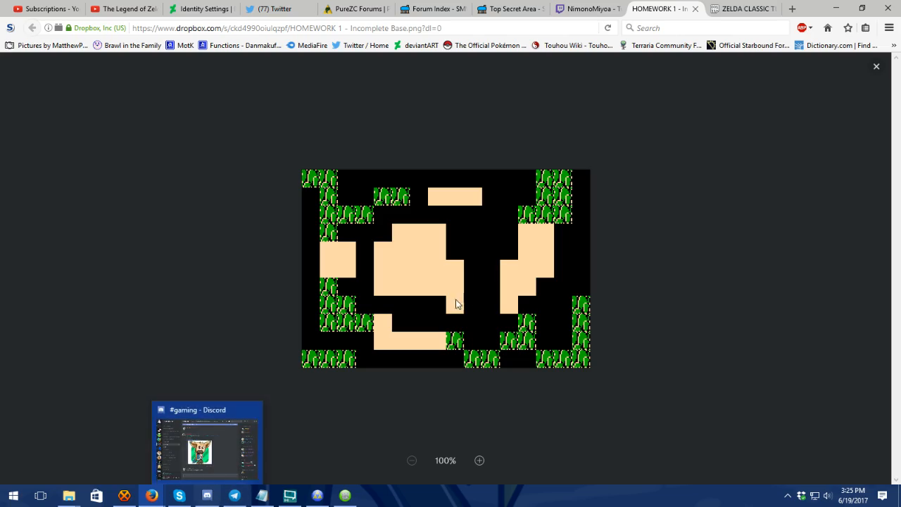
left_click(317, 497)
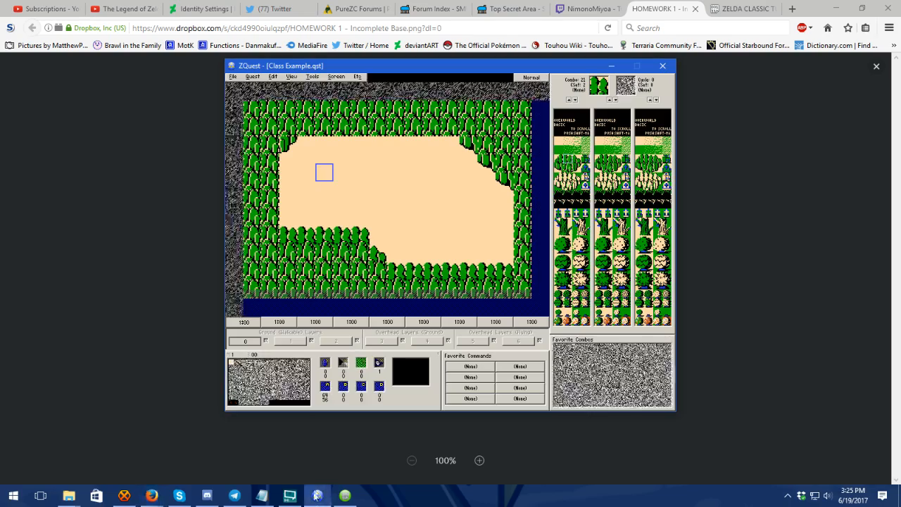
left_click(317, 496)
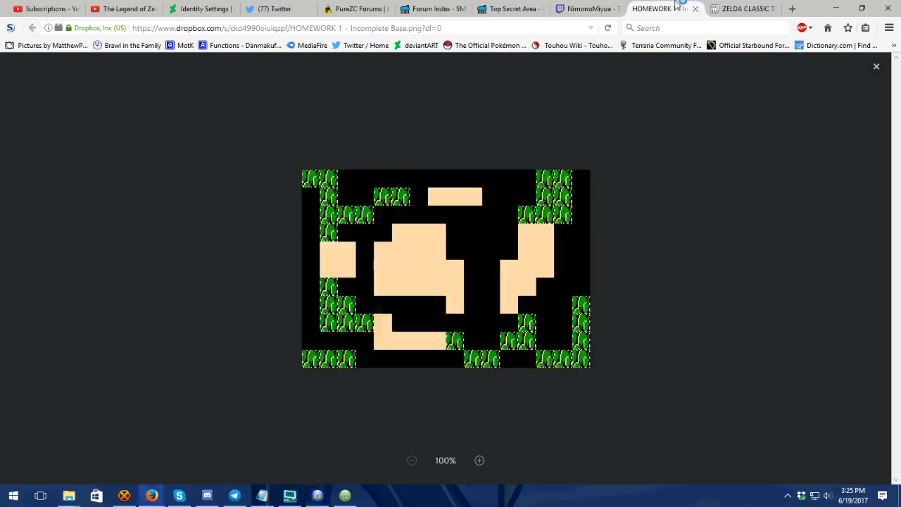
left_click(289, 495)
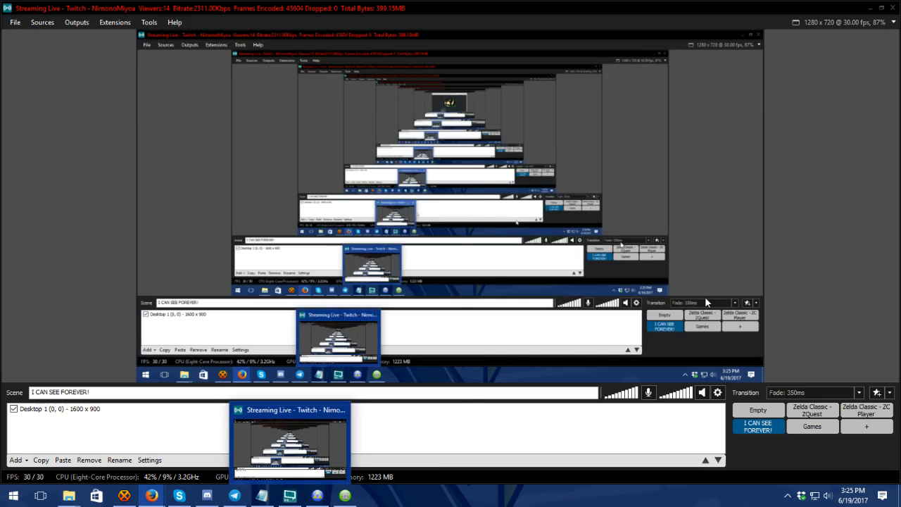
left_click(289, 495)
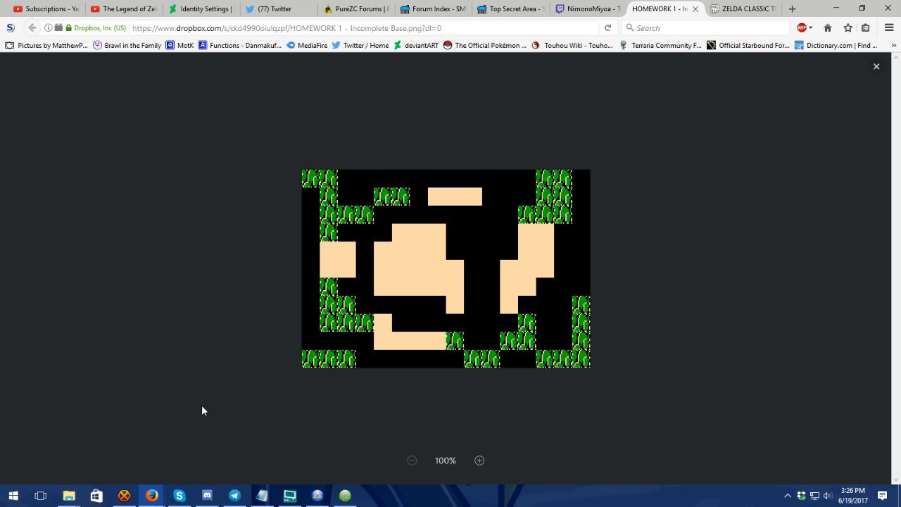
Step: Check the Twitch chat window for replies to the homework link and return to the homework image
left_click(216, 446)
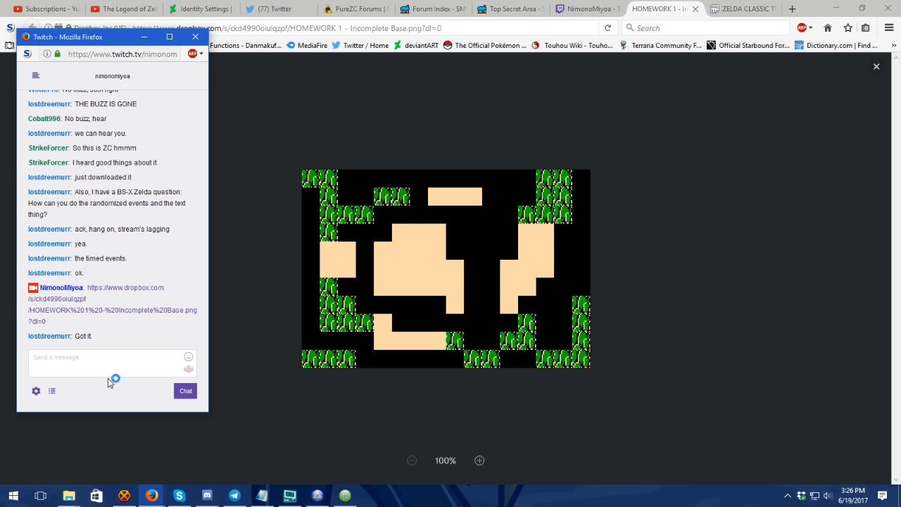
left_click(115, 354)
left_click(659, 5)
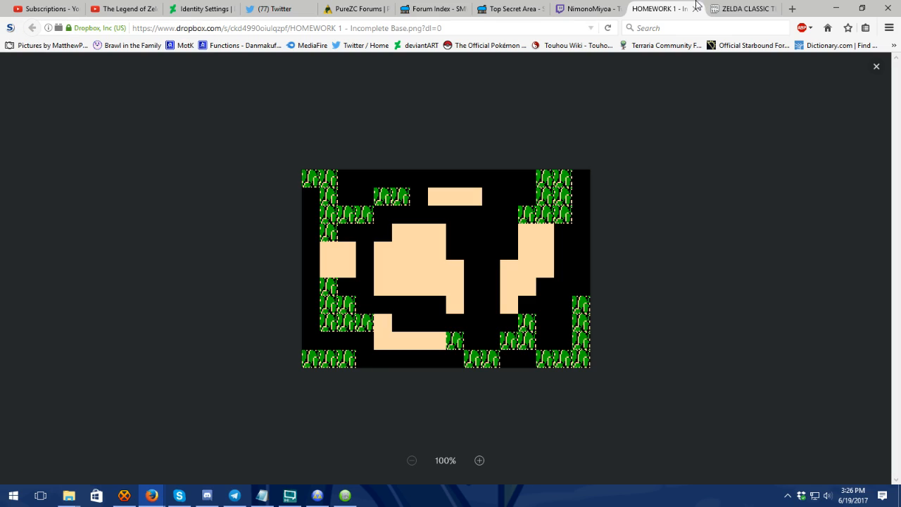
Step: Switch to the ZQuest window and look over the script import and compile options for the quest
mouse_move(315, 499)
mouse_move(315, 465)
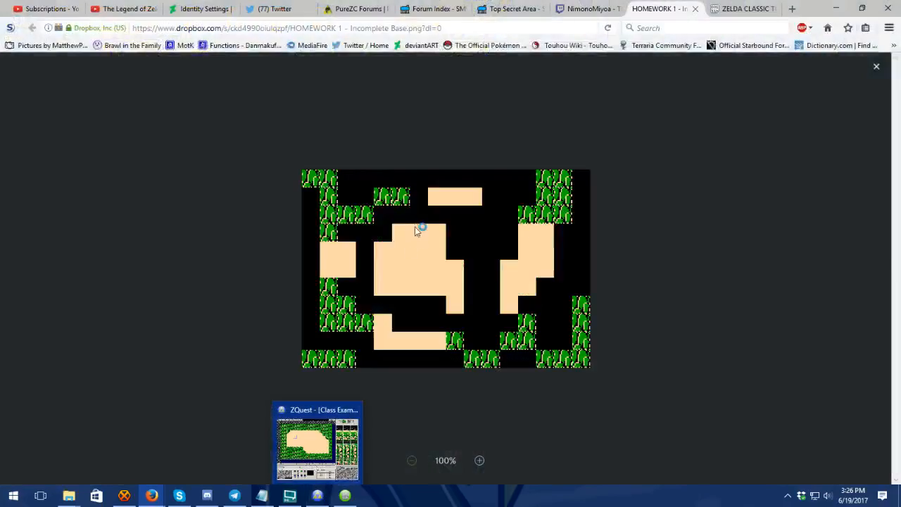
left_click(305, 433)
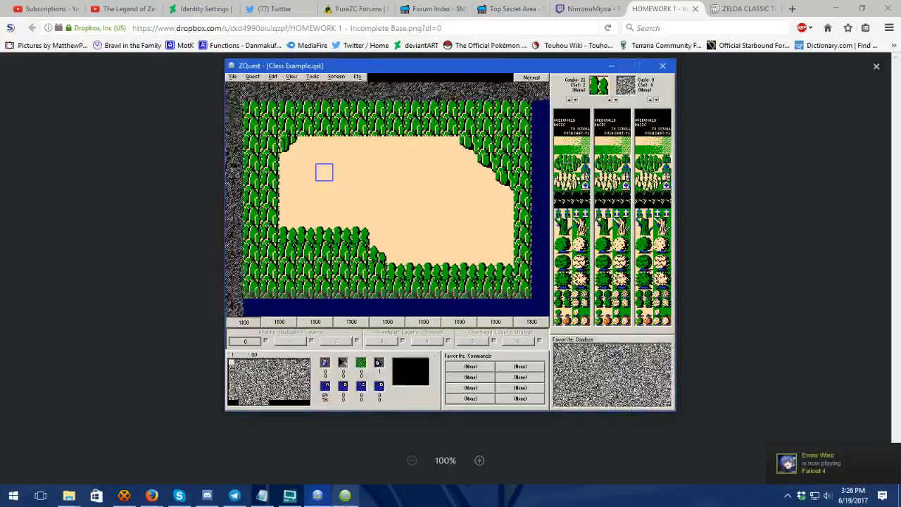
mouse_move(345, 495)
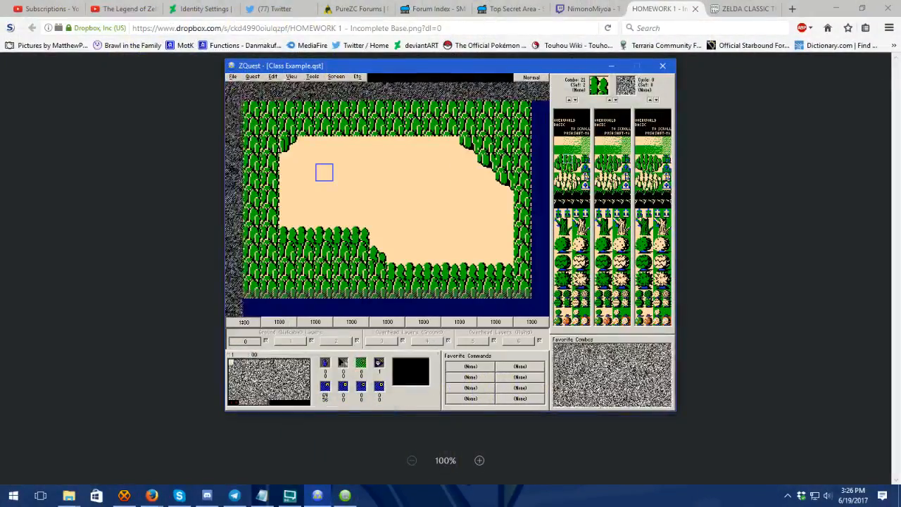
left_click(253, 77)
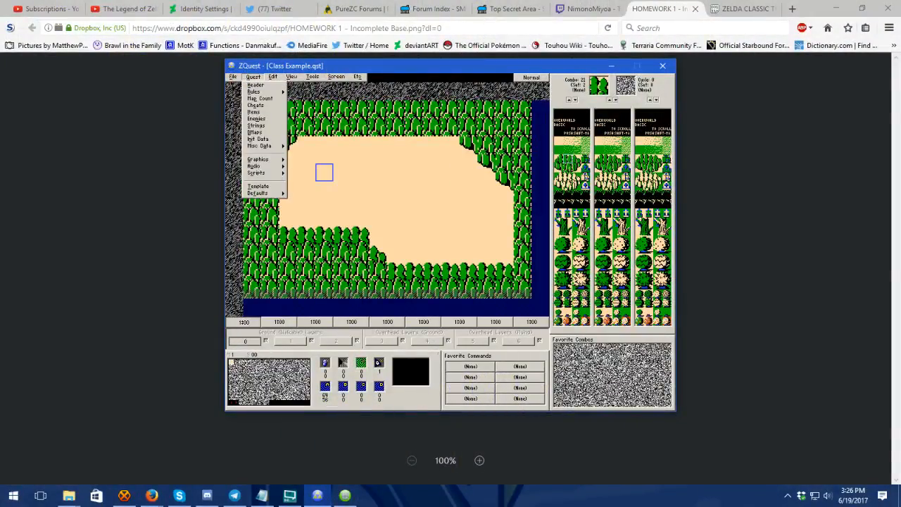
mouse_move(264, 173)
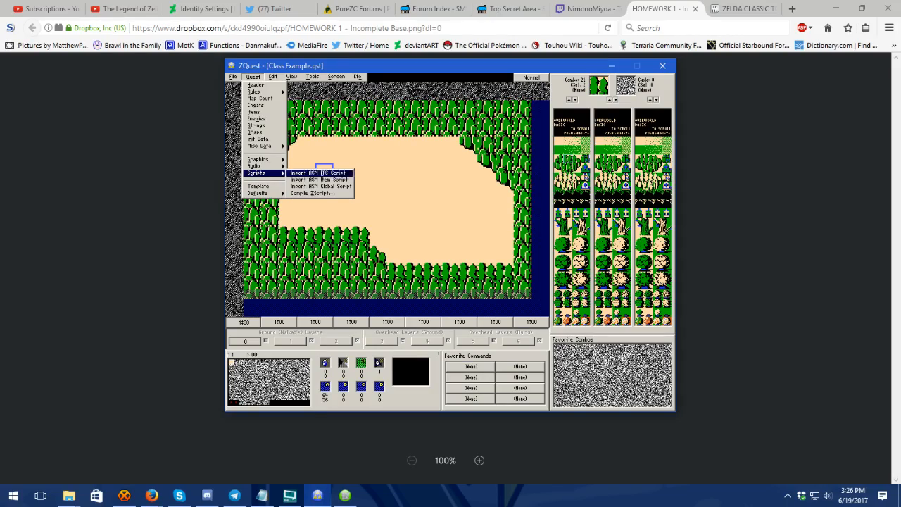
key("Escape")
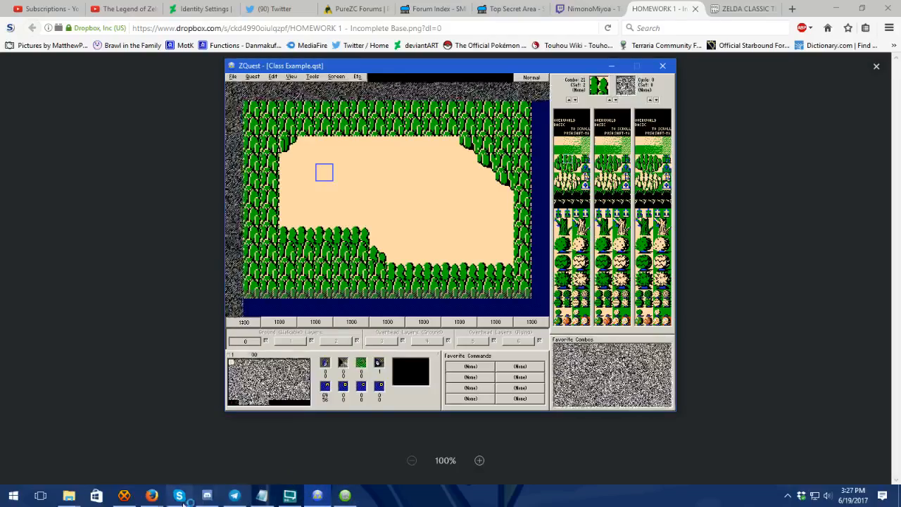
Step: Check the Twitch chat window for questions and bring up the Zelda Classic player window
mouse_move(156, 498)
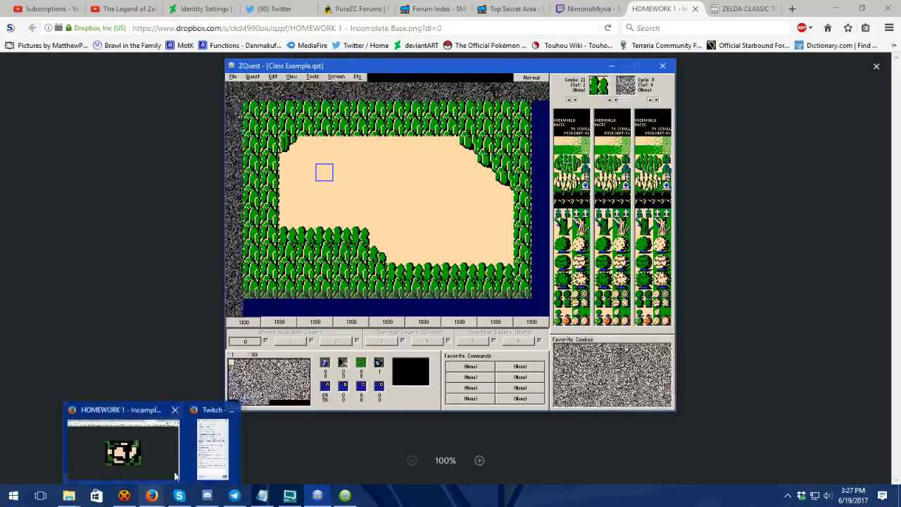
mouse_move(205, 454)
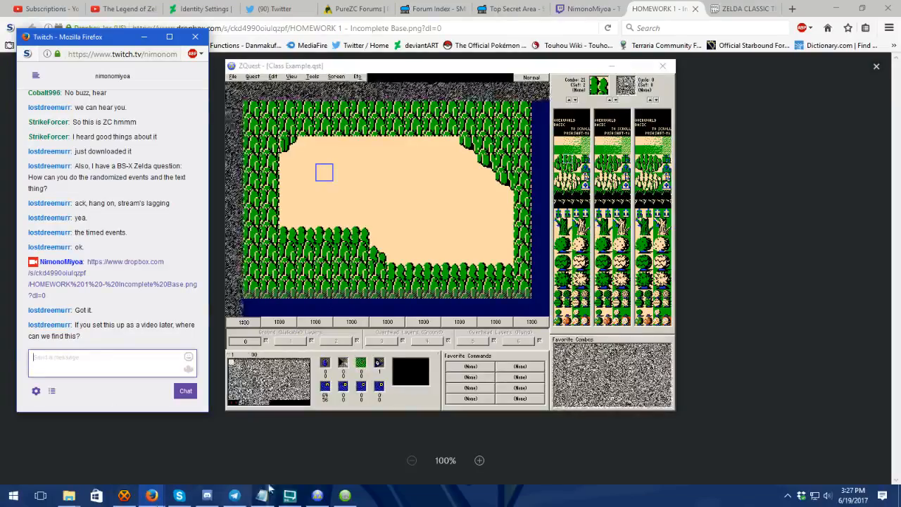
left_click(345, 495)
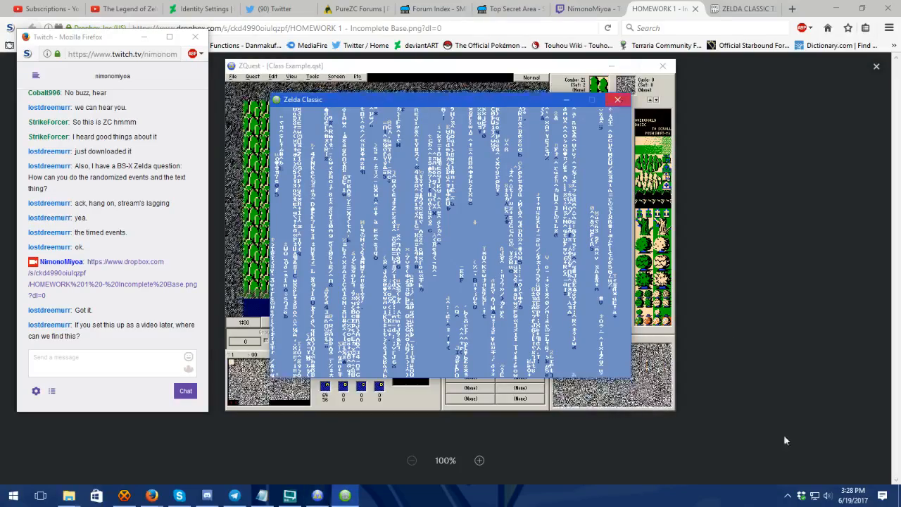
right_click(496, 498)
left_click(534, 441)
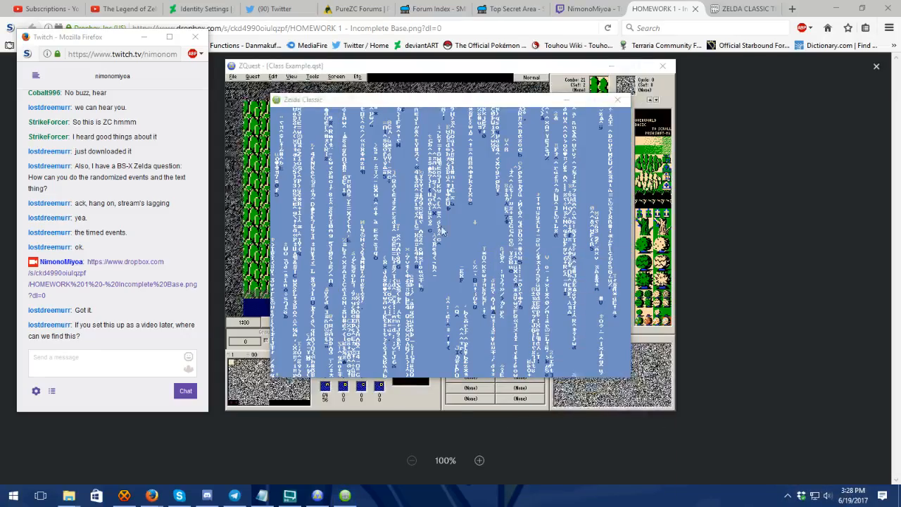
left_click(289, 495)
left_click(811, 411)
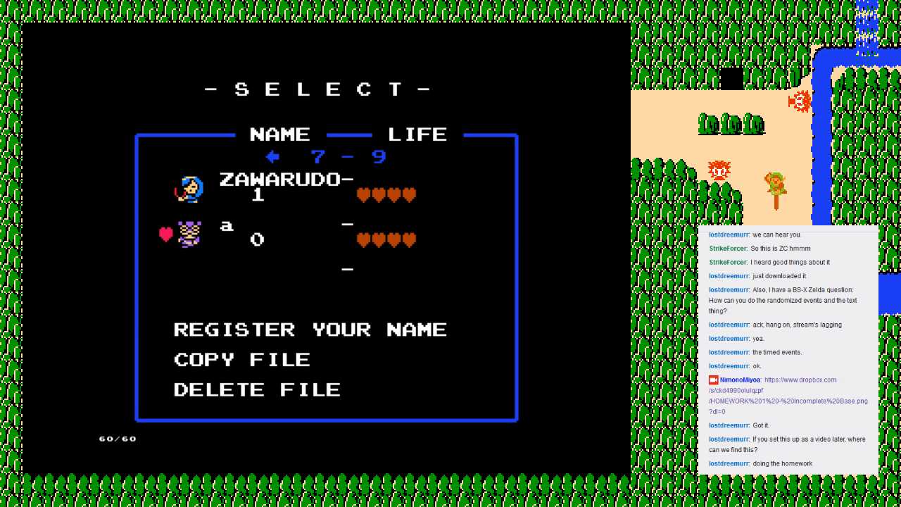
Step: Load the save file named a and fire the Seed Shooter in several directions around the starting cavern room
key("Return")
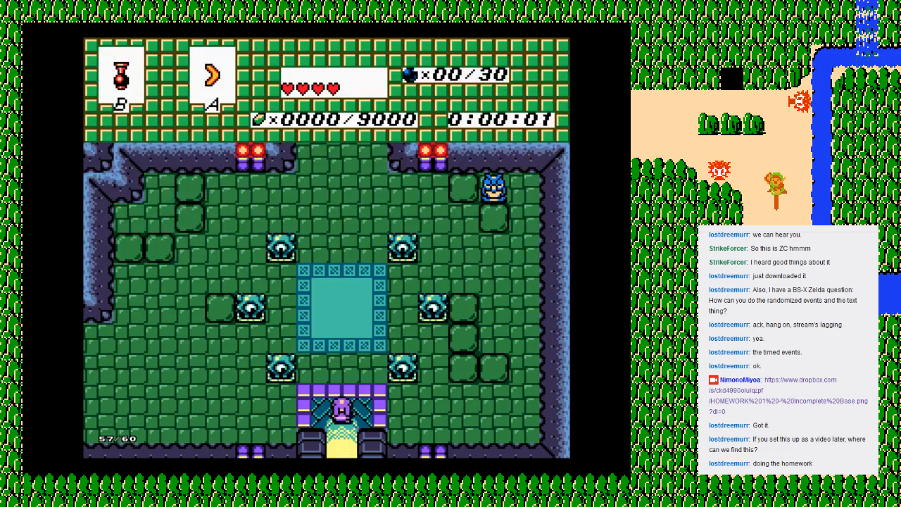
key("Up")
key("ctrl")
key("Up")
key("ctrl")
key("Left")
key("Left")
key("ctrl")
key("Left")
key("Down")
key("ctrl")
key("Up")
key("Right")
key("ctrl")
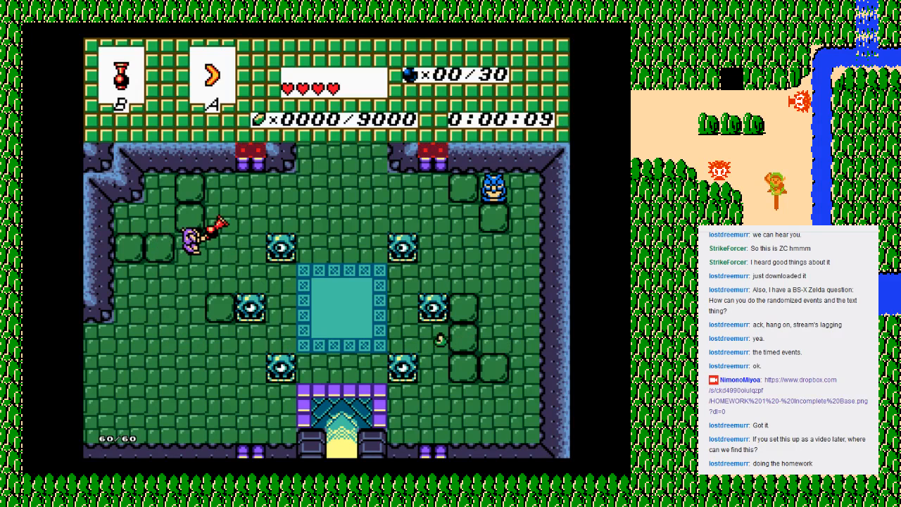
key("Left")
key("Down")
key("Up")
key("Right")
key("ctrl")
key("Right")
key("ctrl")
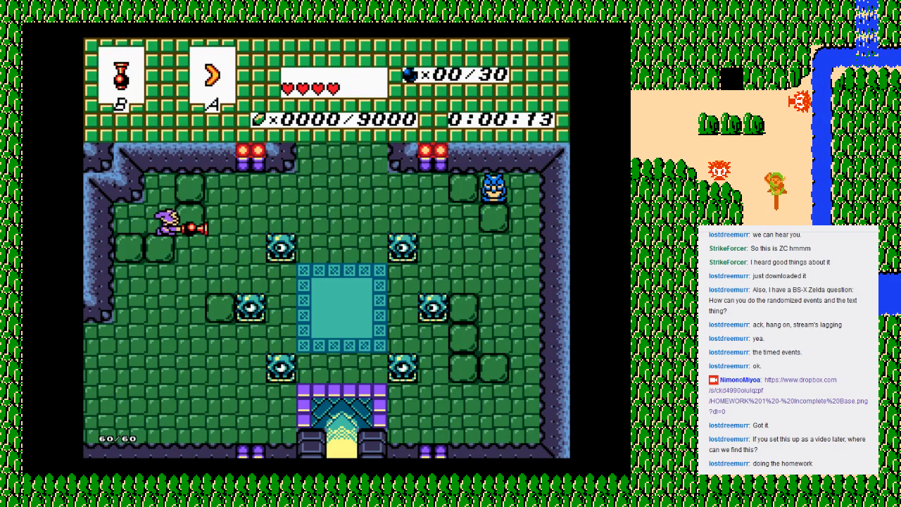
key("Right")
key("Up")
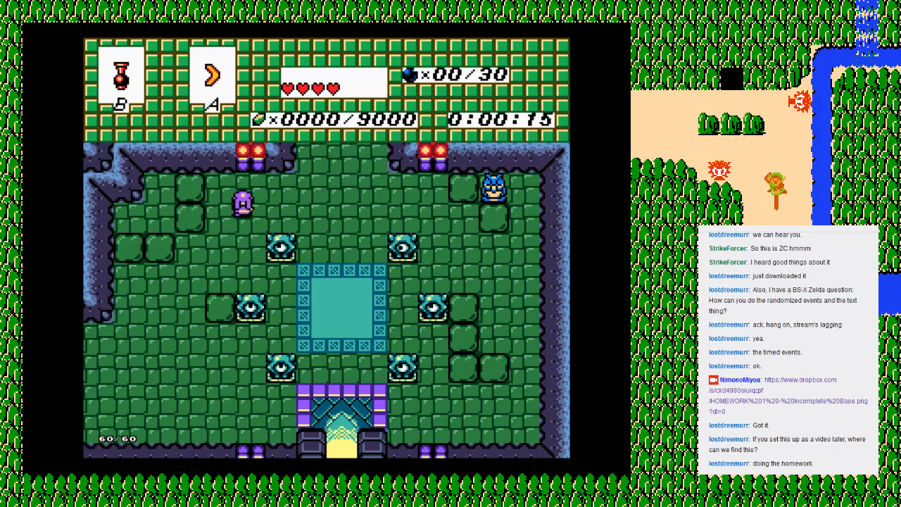
Step: Equip the Rupee Gun in the A item slot from the inventory subscreen
key("Return")
key("Right")
key("Return")
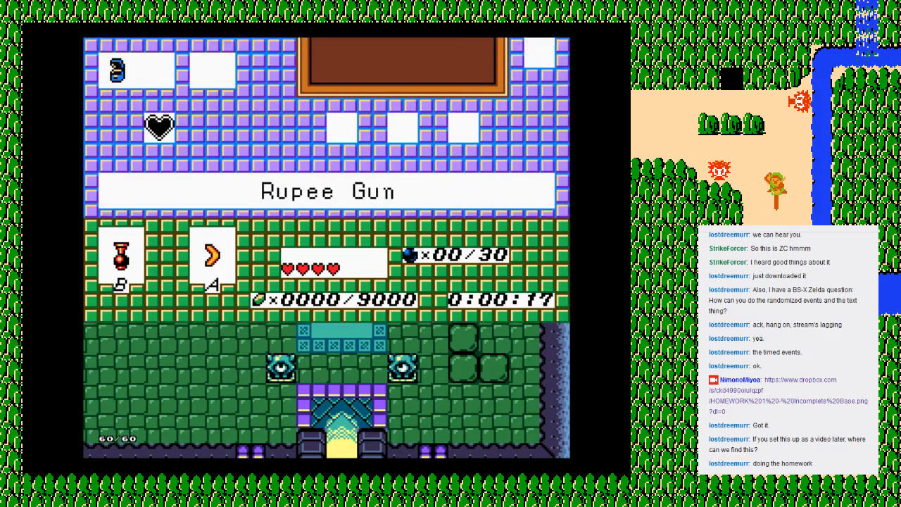
key("Return")
key("Right")
key("ctrl")
key("Return")
Step: Walk the character around the room and west into the neighbouring room with the pool and waterfall
key("Left")
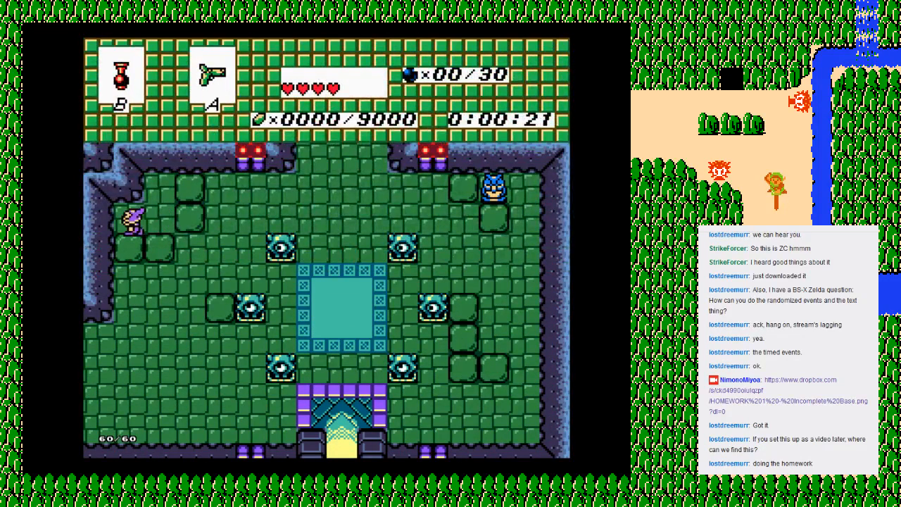
key("Right")
key("Up")
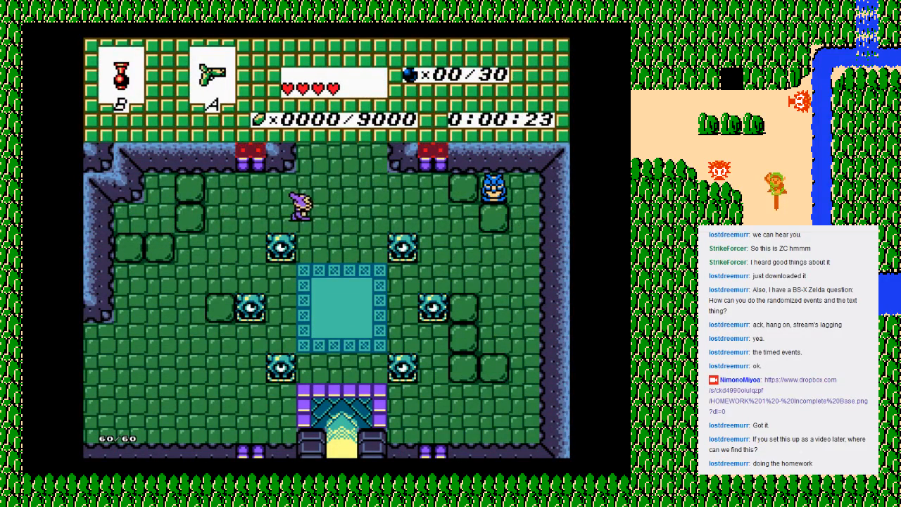
key("Down")
key("Left")
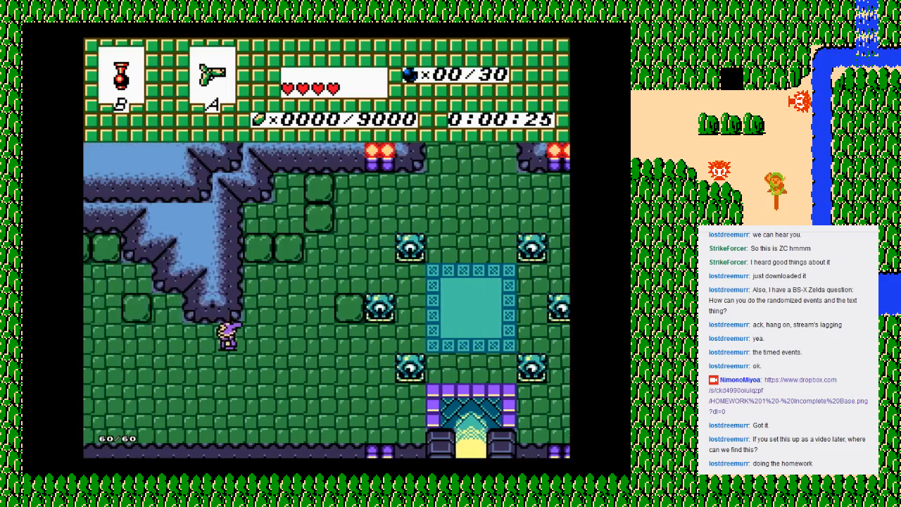
key("Up")
key("Left")
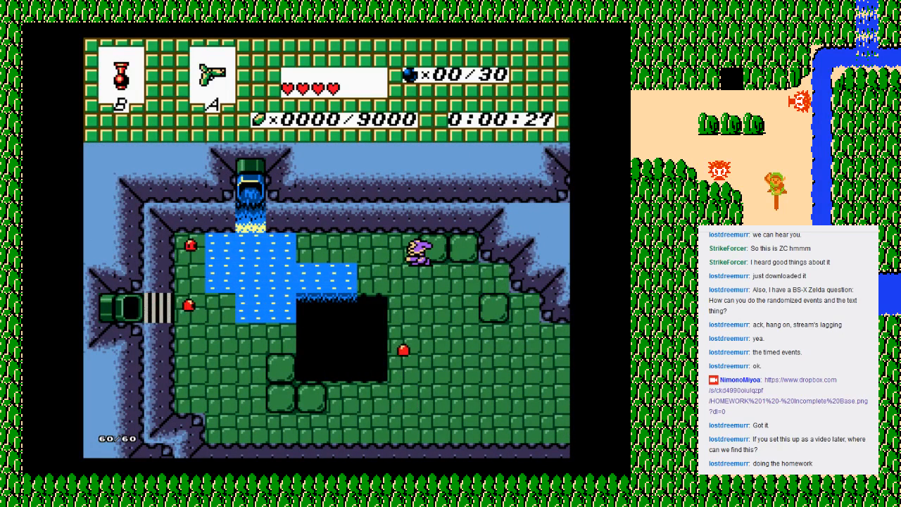
Step: Attack the red enemies in the pool room and move the character into the water
key("Left")
key("Down")
key("Left")
key("Right")
key("z")
key("Right")
key("z")
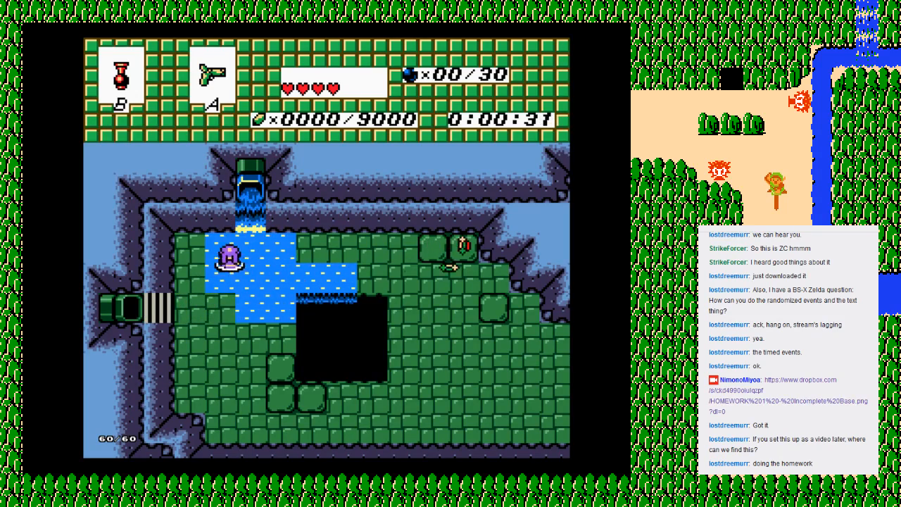
Step: Equip the boomerang in the A item slot and throw it near the stone blocks to collect rupees
key("Return")
key("Right")
key("Return")
key("Right")
key("Up")
key("z")
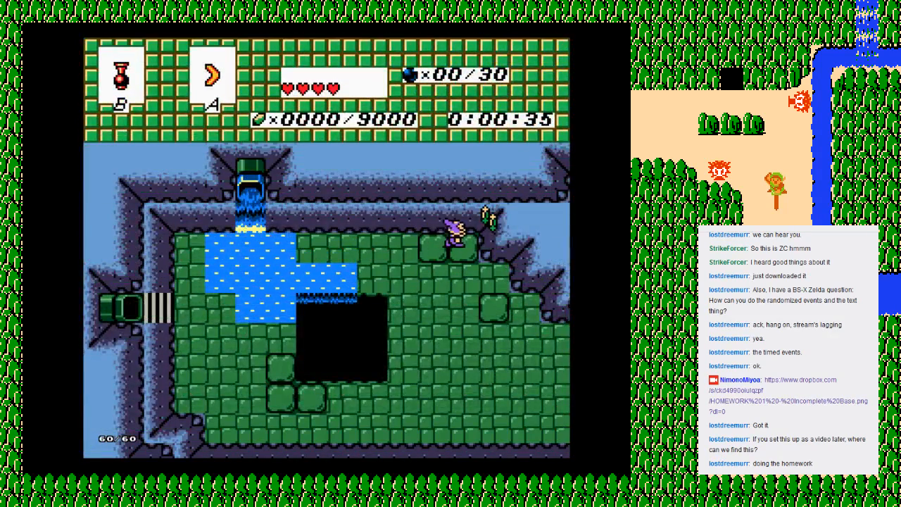
key("Down")
key("Left")
Step: Bring up the inventory subscreen, end the current game and confirm
key("Return")
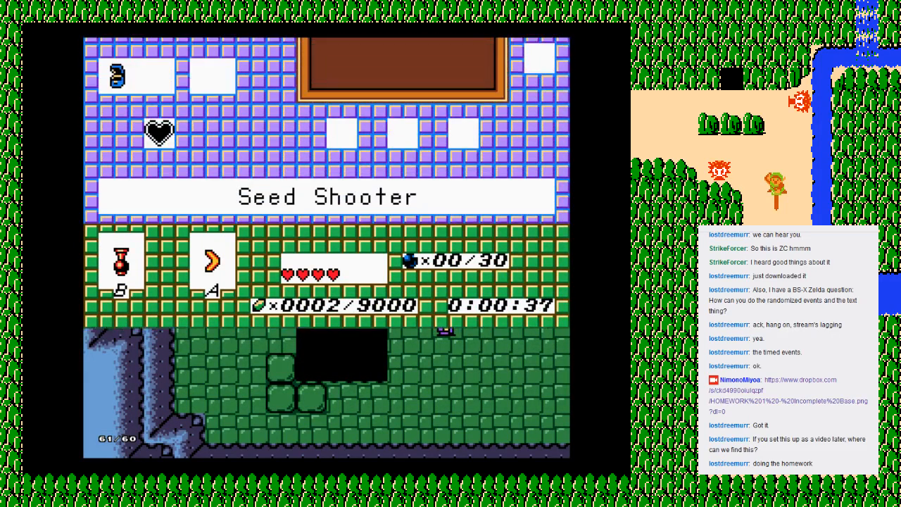
key("Escape")
key("Down")
key("Down")
key("Return")
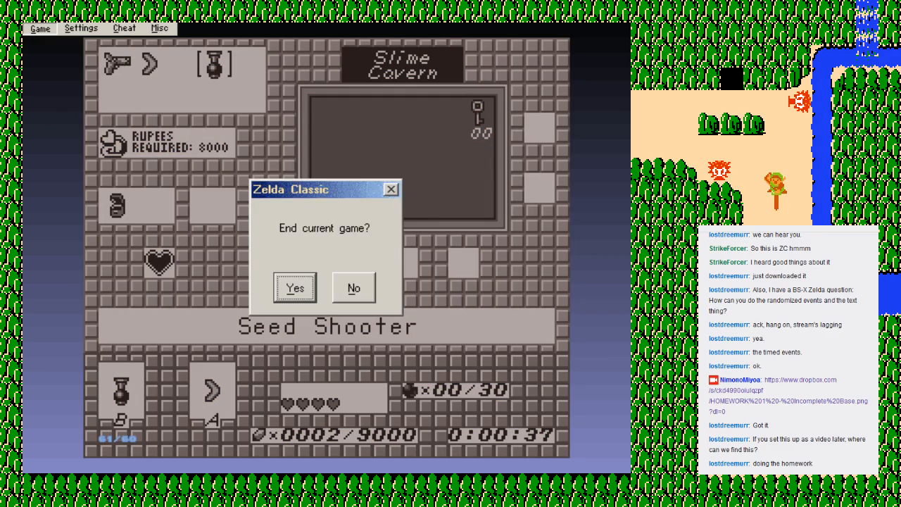
key("Return")
key("Return")
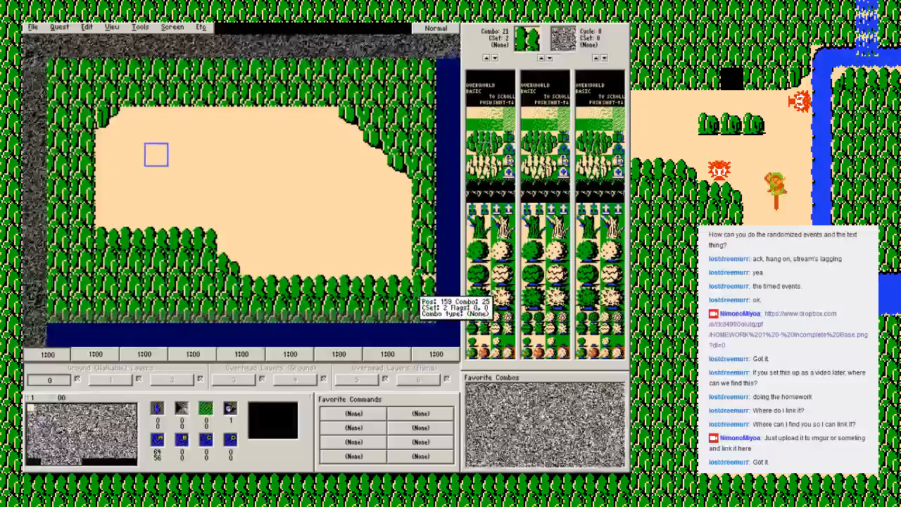
Step: Open a four-tile-high exit through the right mountain border with combo 12 ground, and save the quest
right_click(371, 238)
left_click(391, 244)
left_click_drag(425, 185, 425, 271)
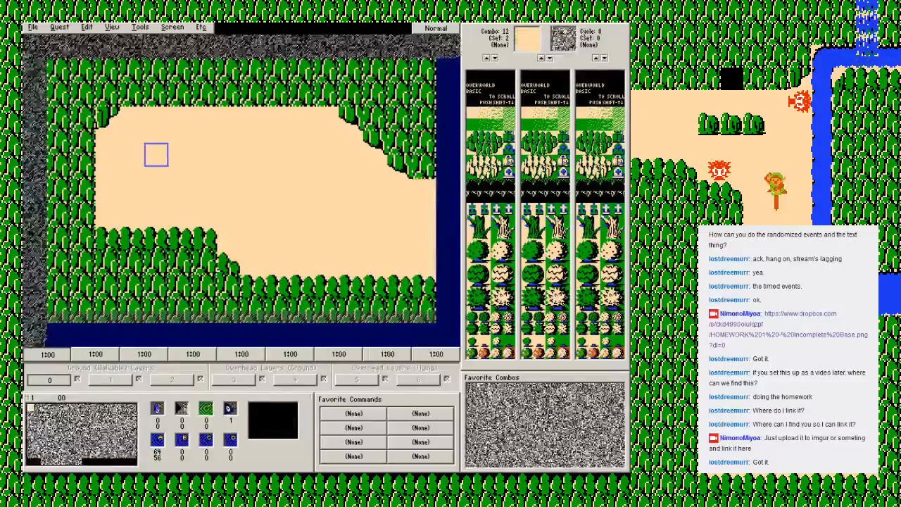
key("F2")
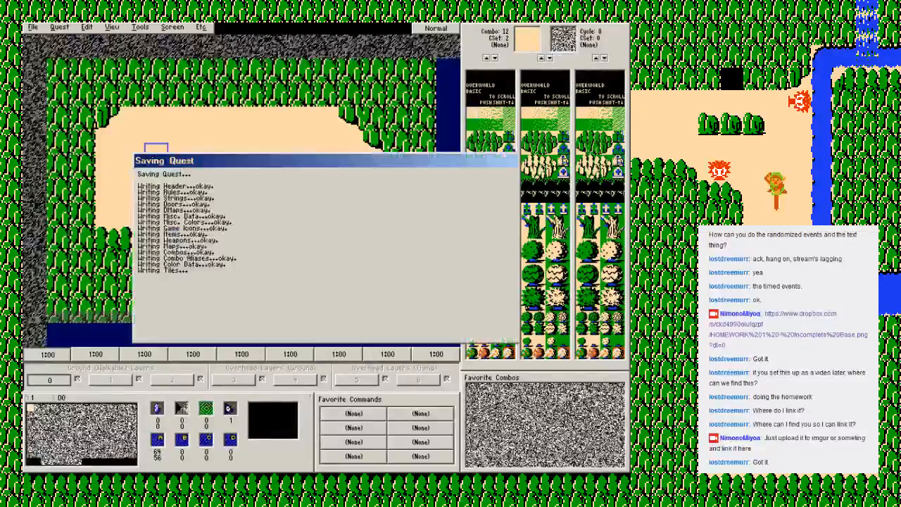
key("Return")
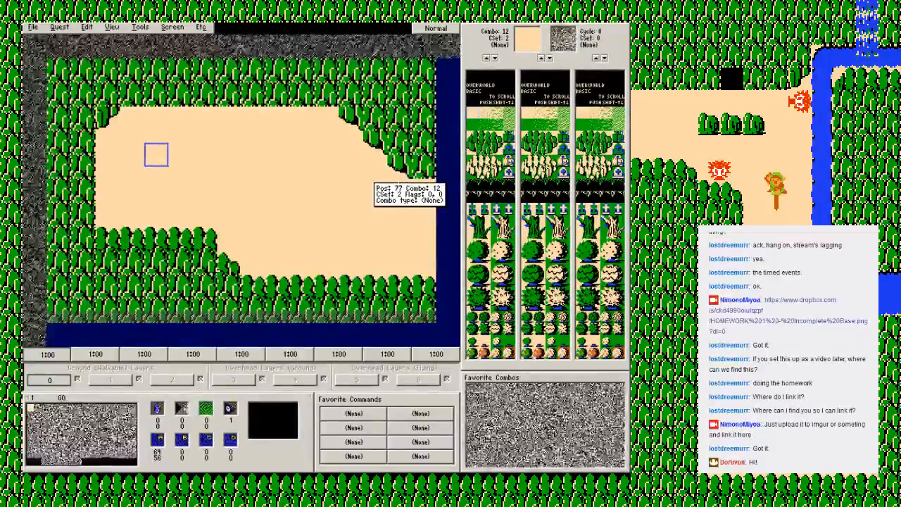
Step: On screen 01 to the east, lay a full-width row of combo 21 mountain tops with a combo 25 row beneath along the lower edge
key("Right")
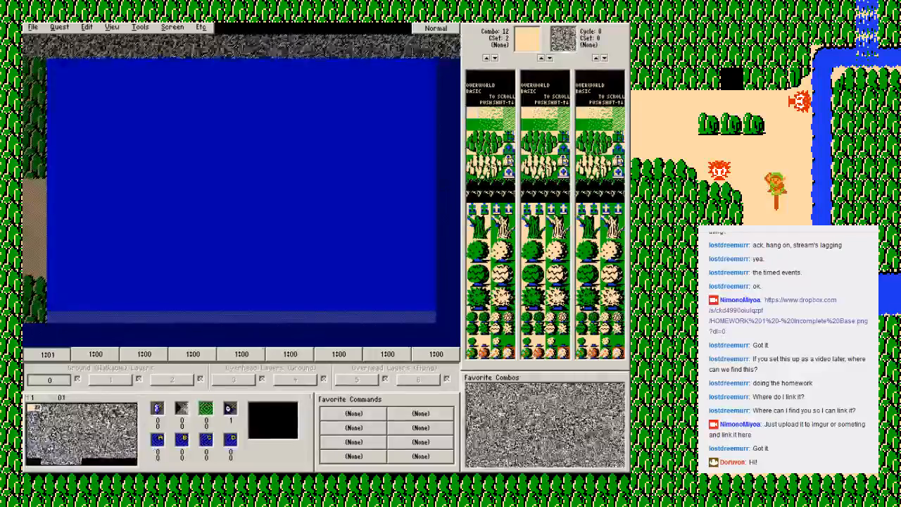
left_click(484, 137)
left_click_drag(59, 288, 430, 287)
left_click(473, 137)
left_click(485, 149)
left_click_drag(56, 310, 433, 310)
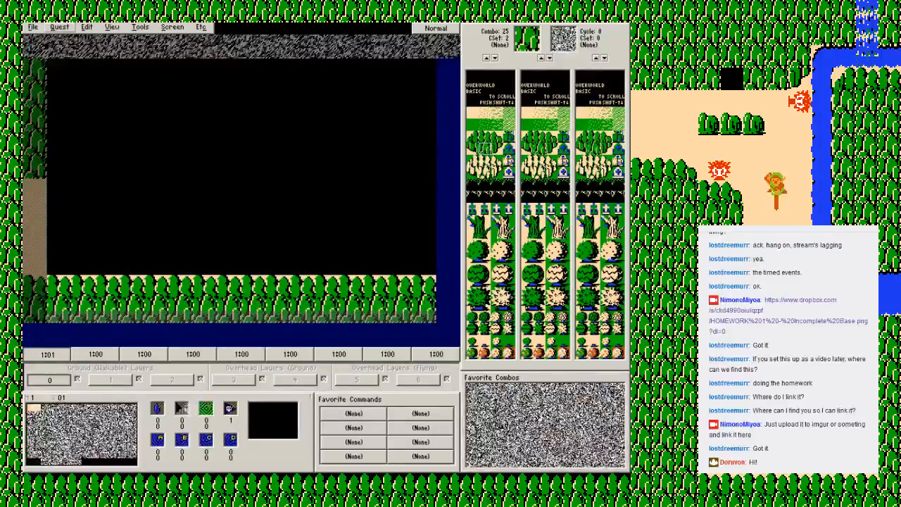
Step: Review the first page of the quest's Animation rules and close the dialog
left_click(59, 27)
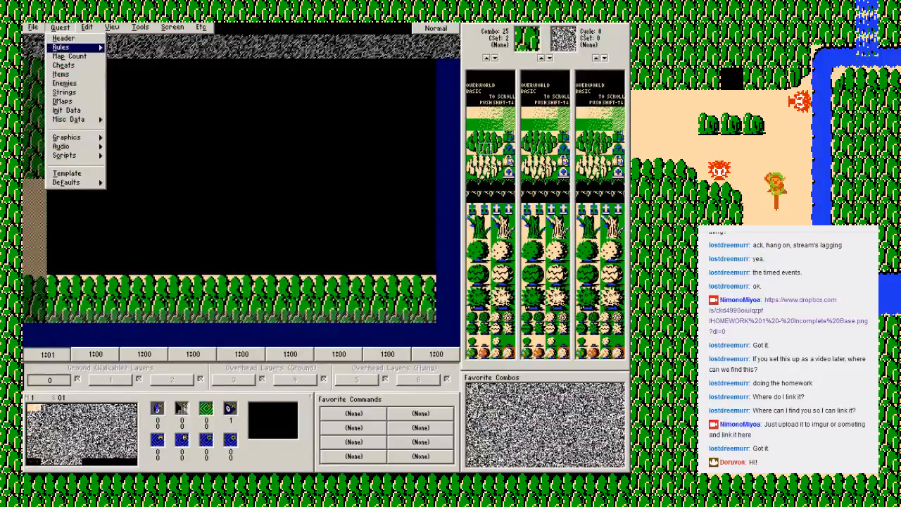
mouse_move(71, 47)
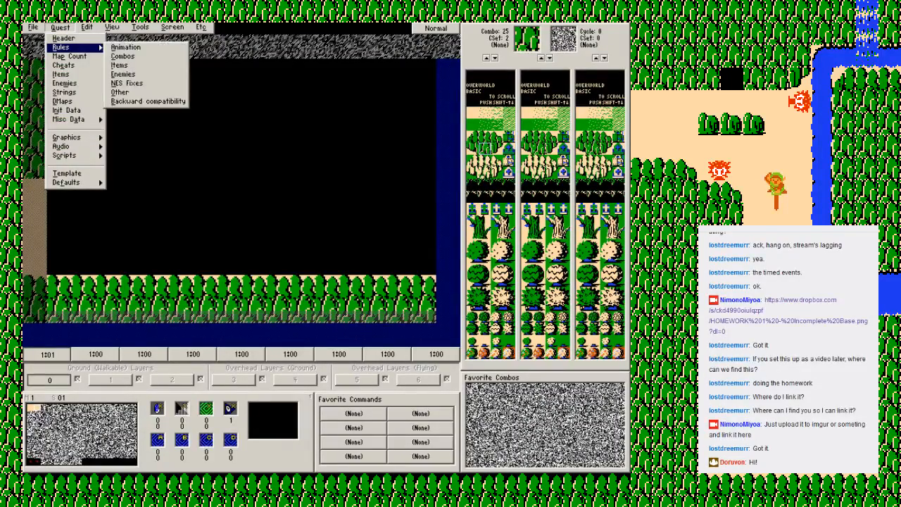
left_click(125, 48)
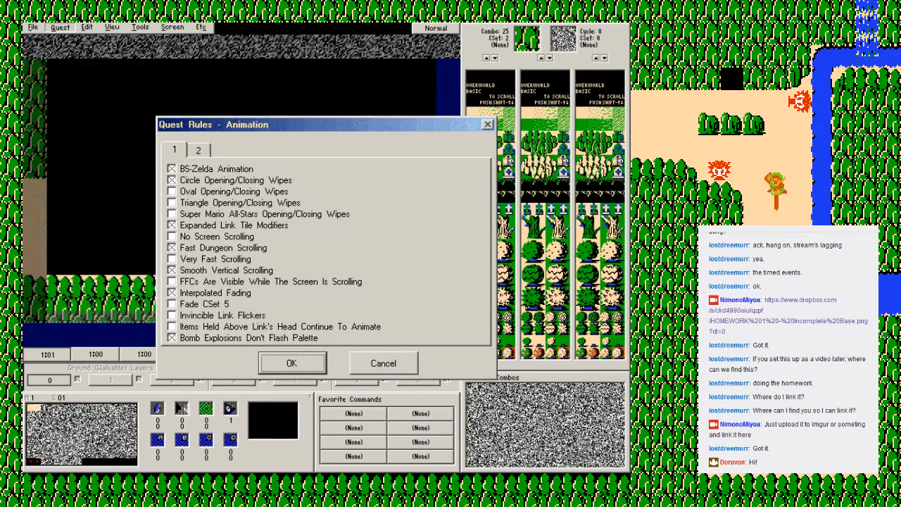
key("Return")
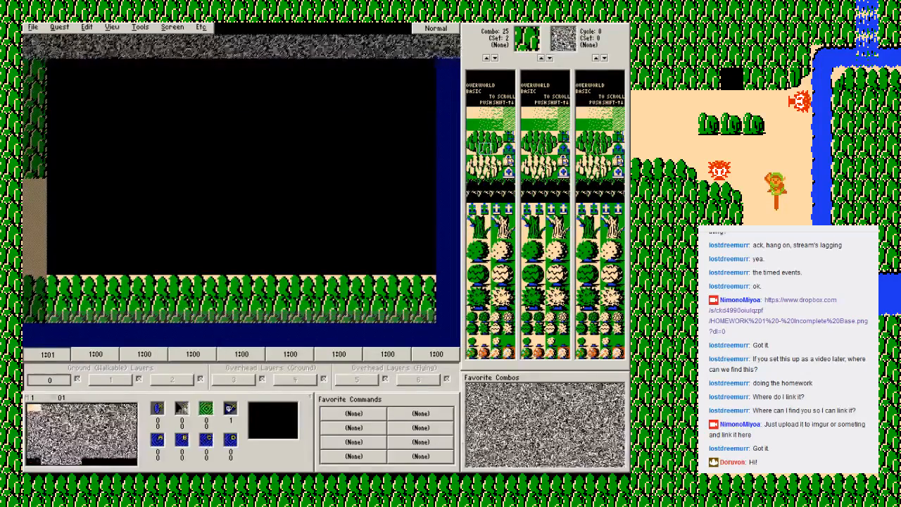
Step: Paint combo 25 mountains across the upper-left corner of screen 01, then compare the shared edge with screen 00
mouse_move(59, 166)
left_mouse_down()
mouse_move(59, 94)
mouse_move(83, 142)
mouse_move(107, 95)
mouse_move(155, 70)
mouse_move(205, 71)
left_mouse_up()
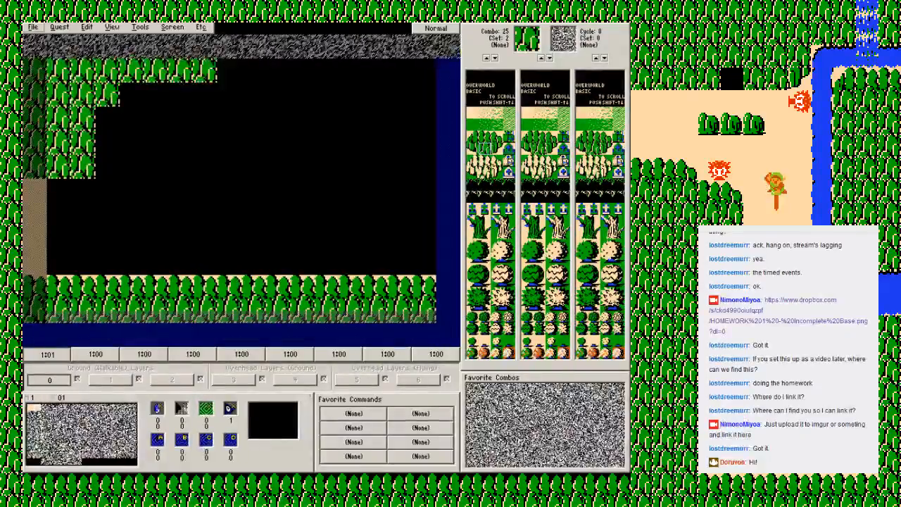
key("Left")
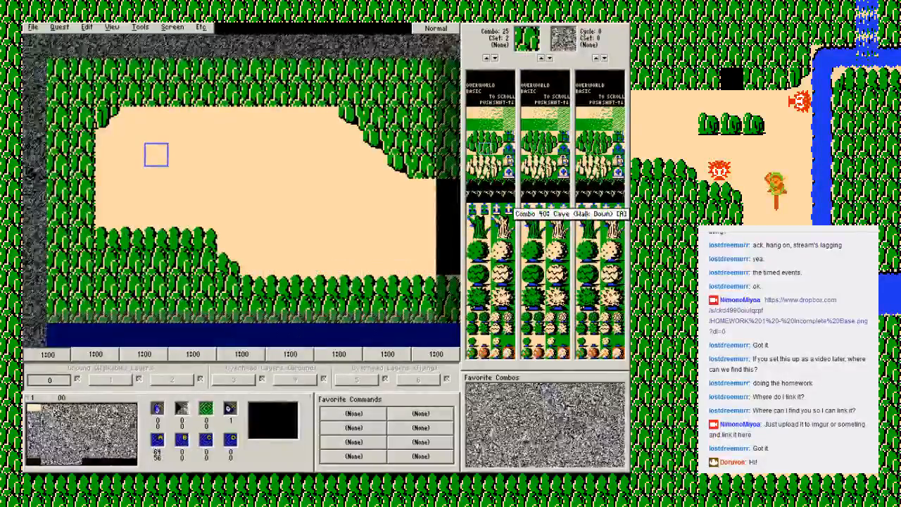
key("Right")
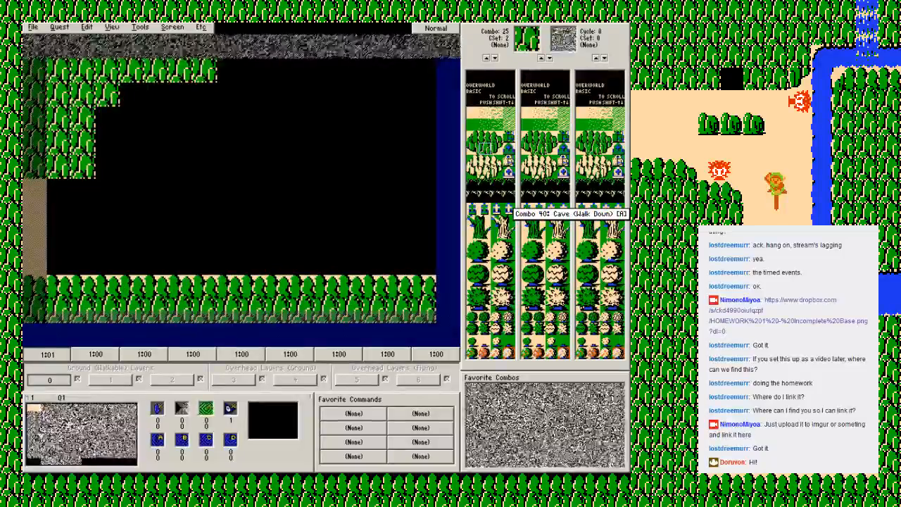
key("Left")
key("Right")
key("Left")
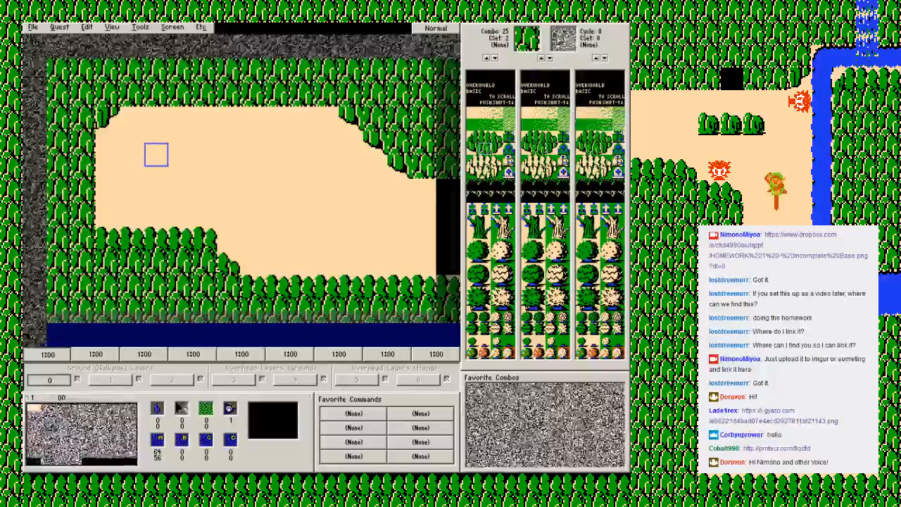
Step: Toggle the walkability overlay on screen 00 repeatedly to examine which parts of the mountain border are solid
key("w")
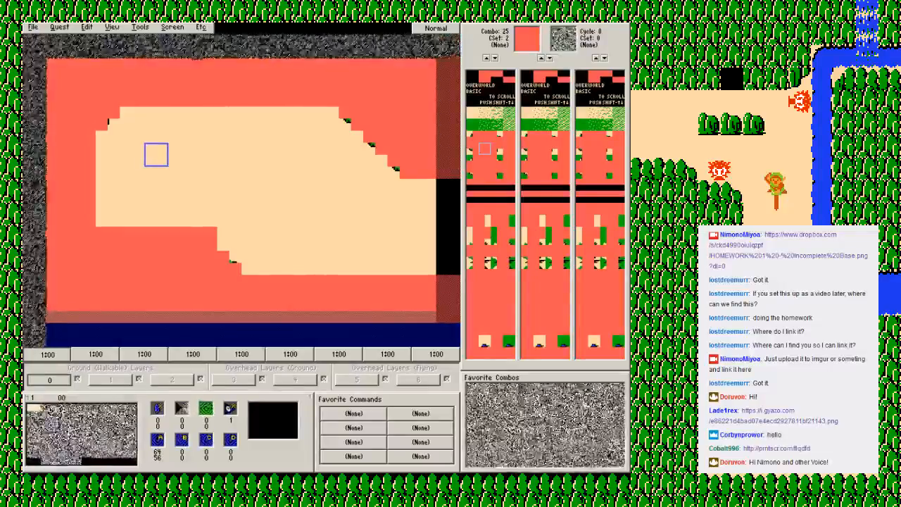
key("w")
key("w")
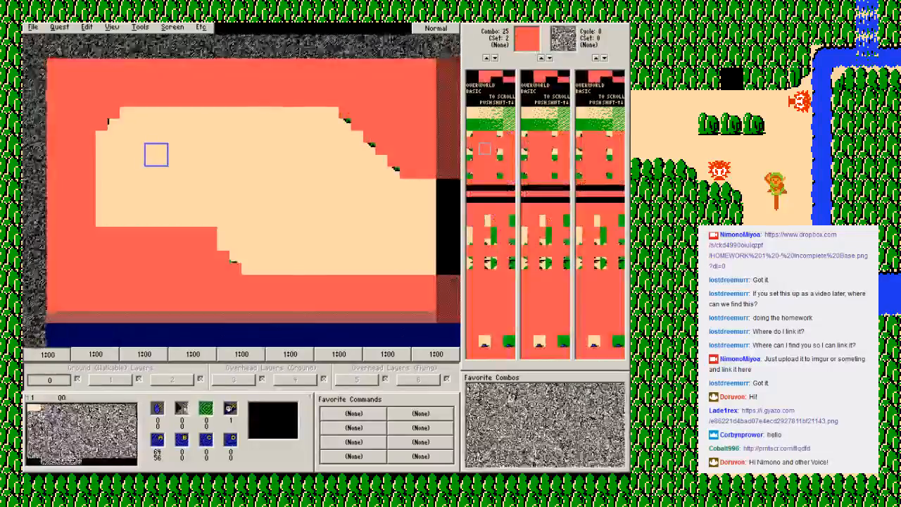
key("w")
key("w")
key("w")
key("w")
key("w")
key("w")
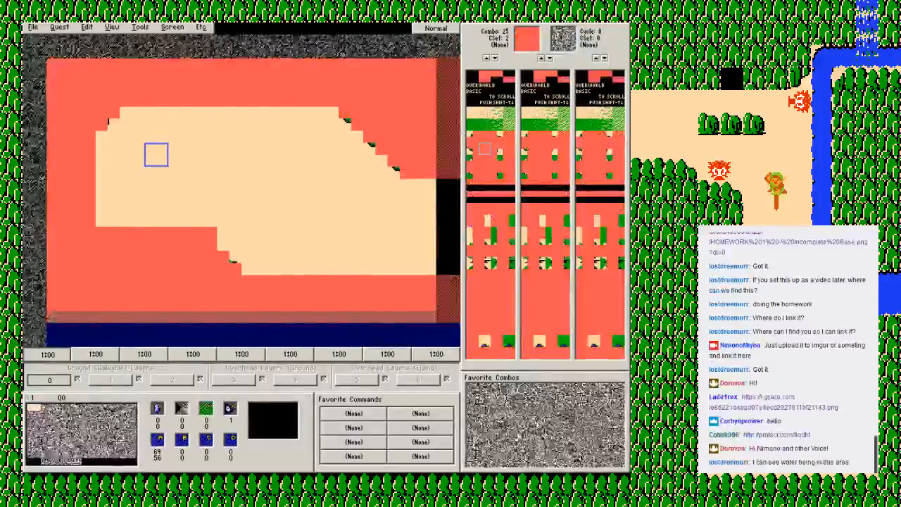
key("w")
key("w")
key("w")
key("w")
key("w")
key("w")
key("w")
key("w")
key("w")
key("w")
key("w")
key("w")
key("w")
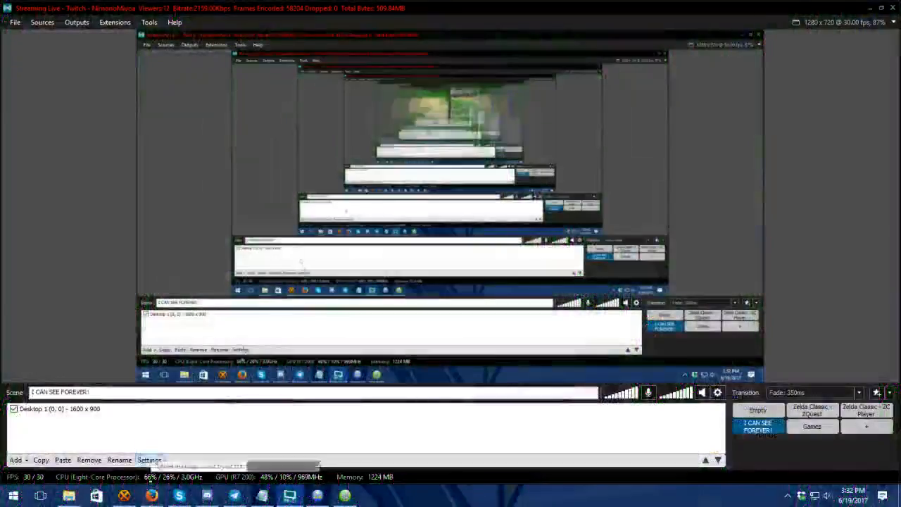
Step: Switch to Firefox, examine the viewer's homework screenshot, close its page and return to ZQuest
mouse_move(153, 493)
left_click(144, 459)
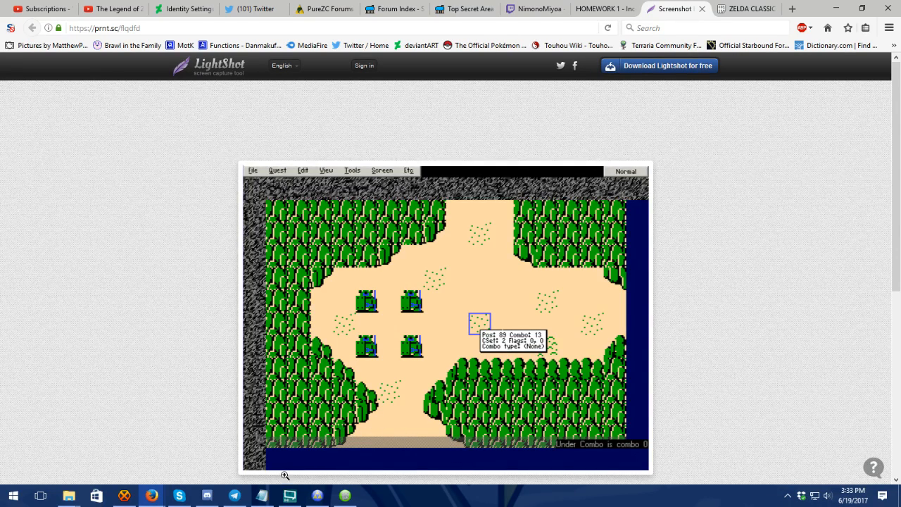
left_click(702, 9)
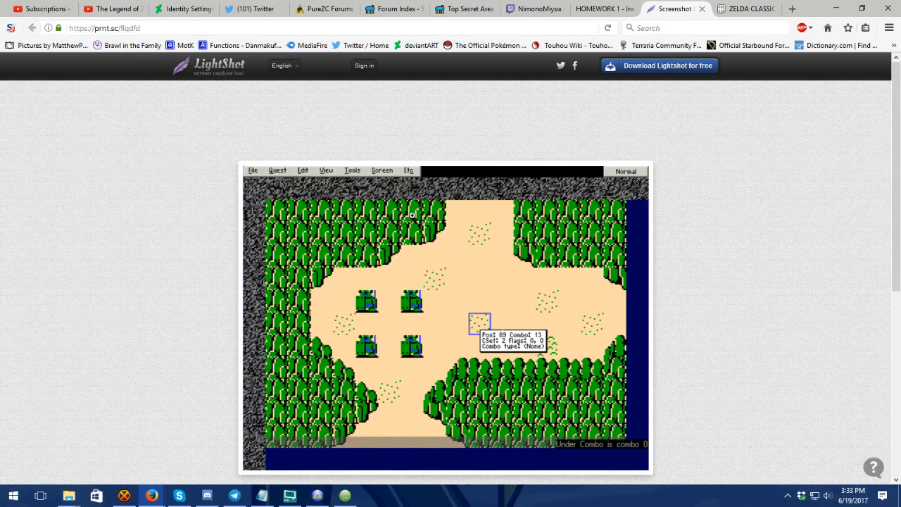
left_click(703, 9)
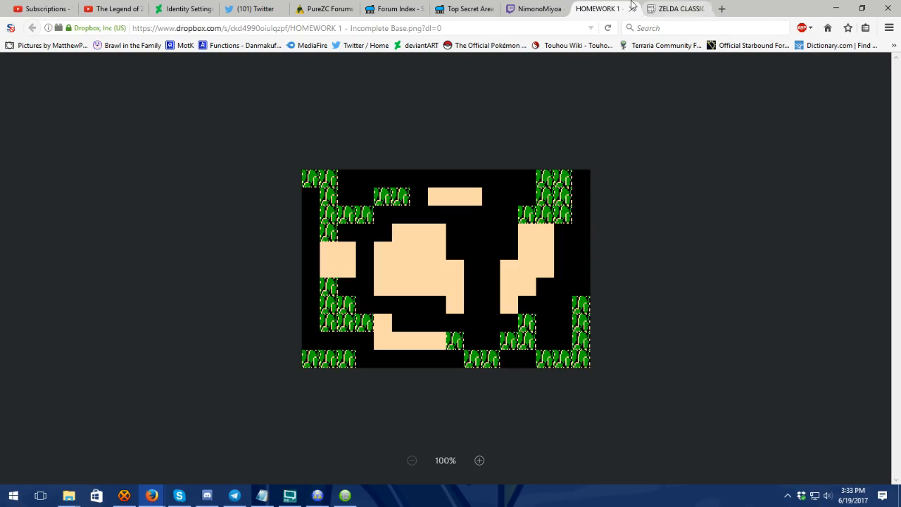
left_click(290, 496)
left_click(810, 401)
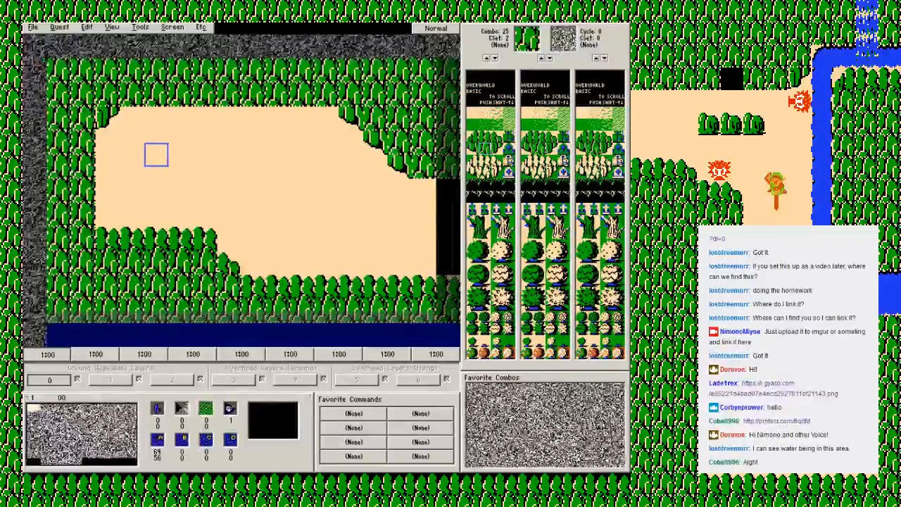
Step: Save the quest and confirm
left_click(33, 27)
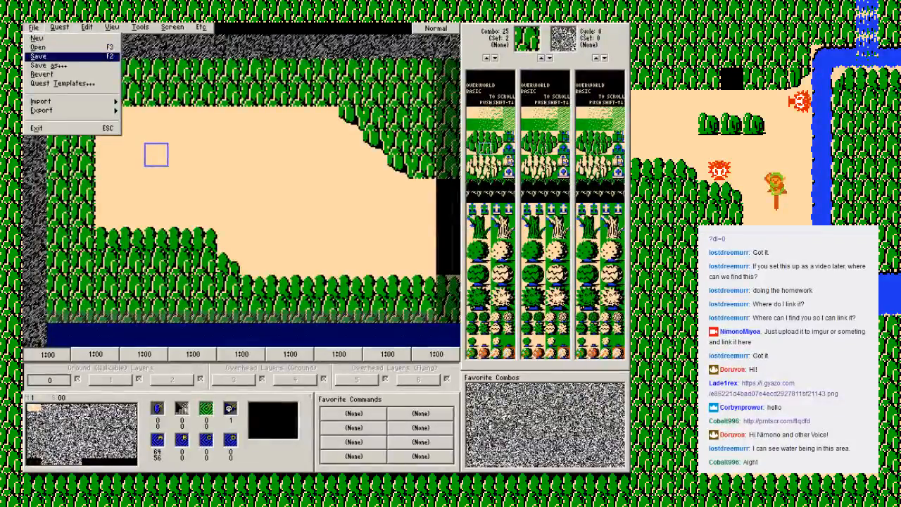
left_click(43, 57)
key("Return")
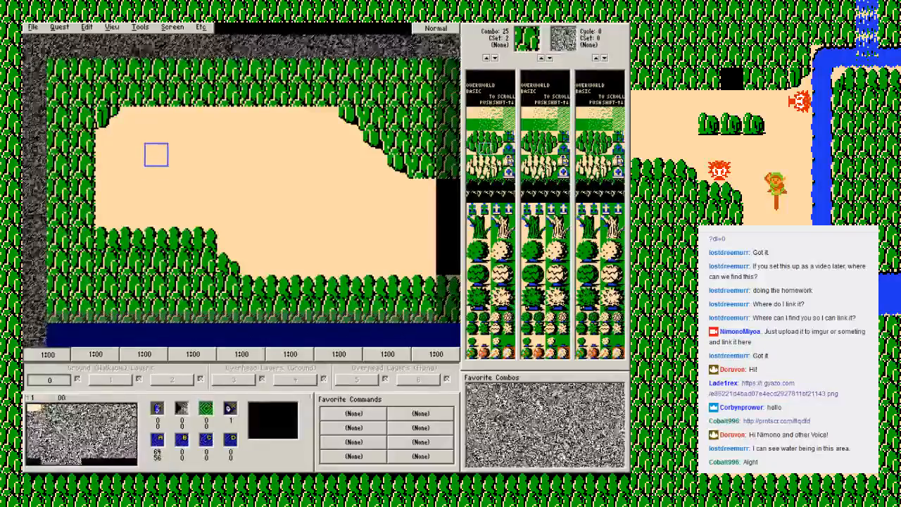
left_click(33, 27)
left_click(33, 27)
left_click(33, 27)
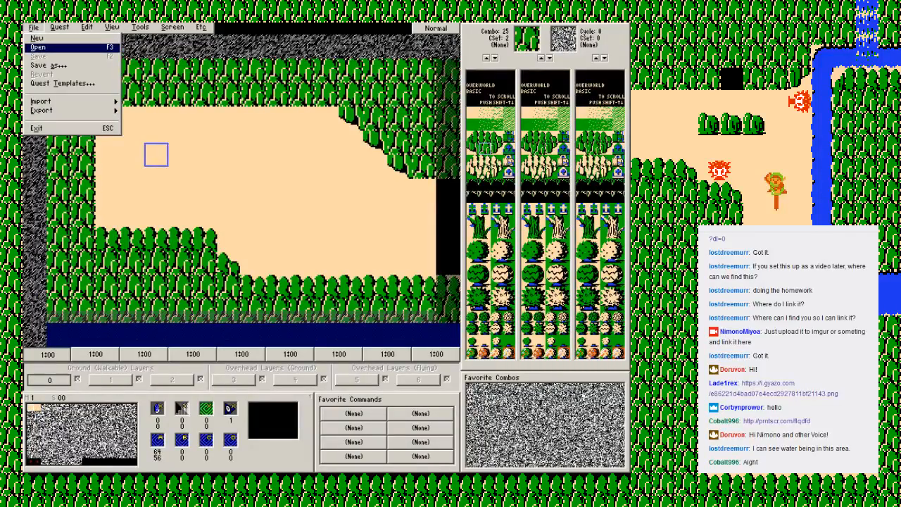
key("Escape")
key("alt+f")
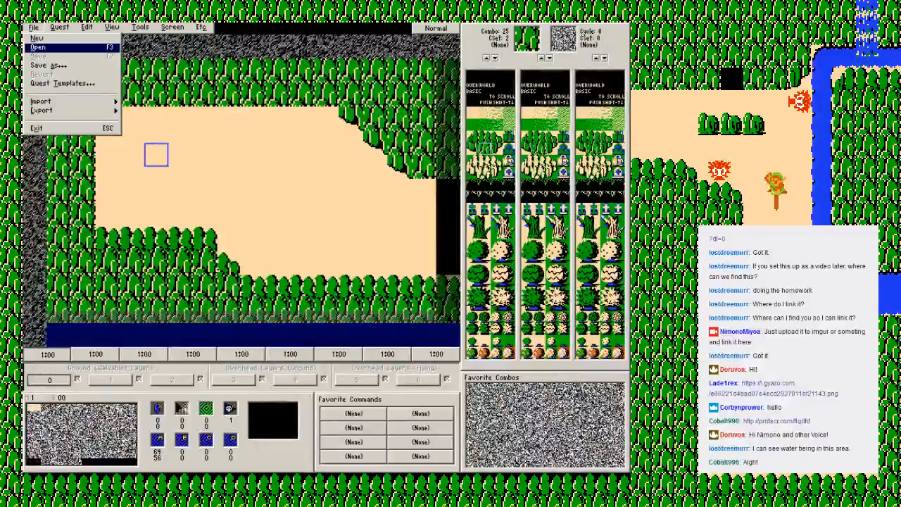
key("Escape")
Step: On screen 01, lay combo 12 ground two tiles wide and four tall inside the west entrance, and save the quest
key("Right")
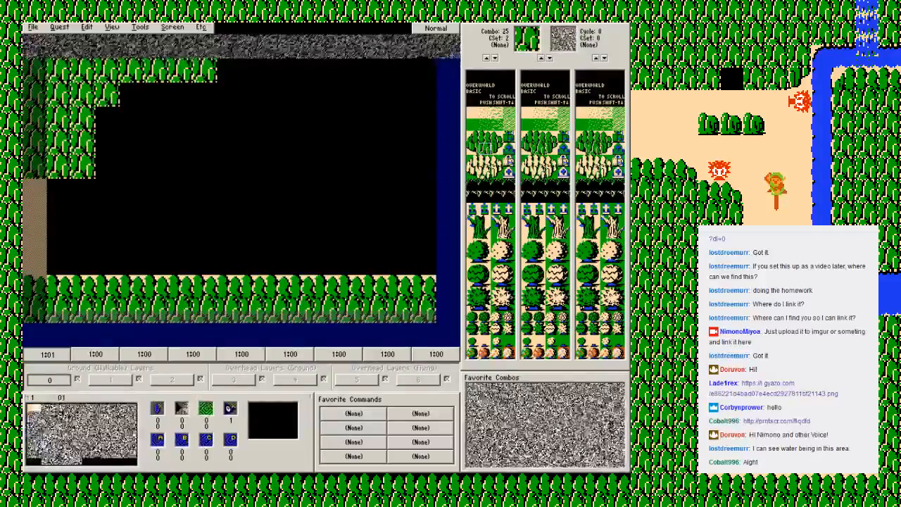
left_click(473, 113)
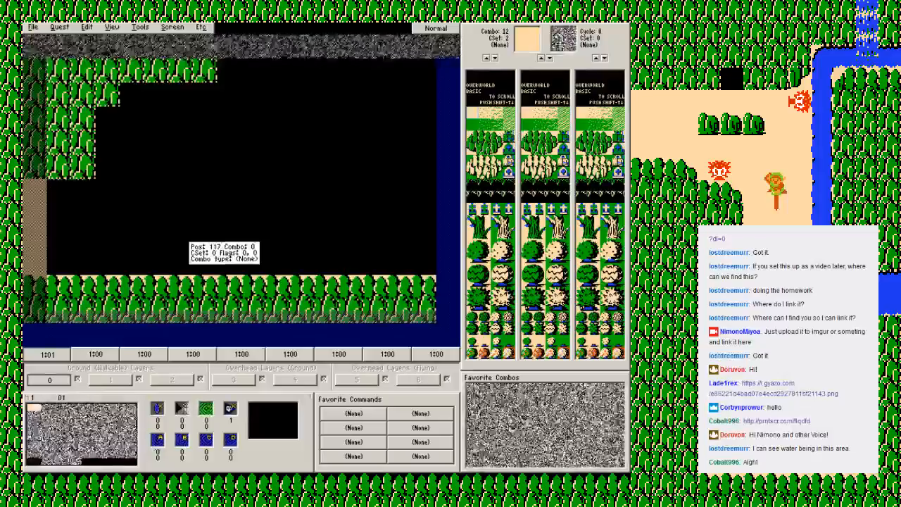
key("Left")
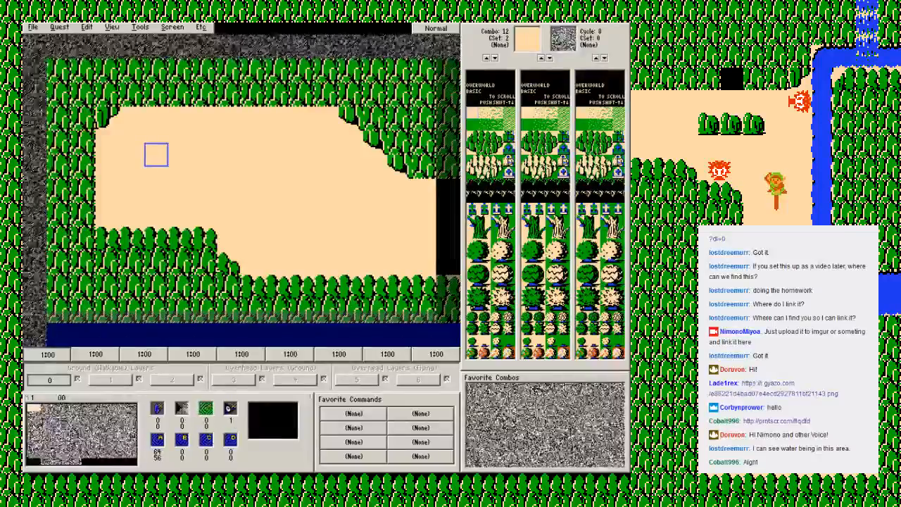
key("Right")
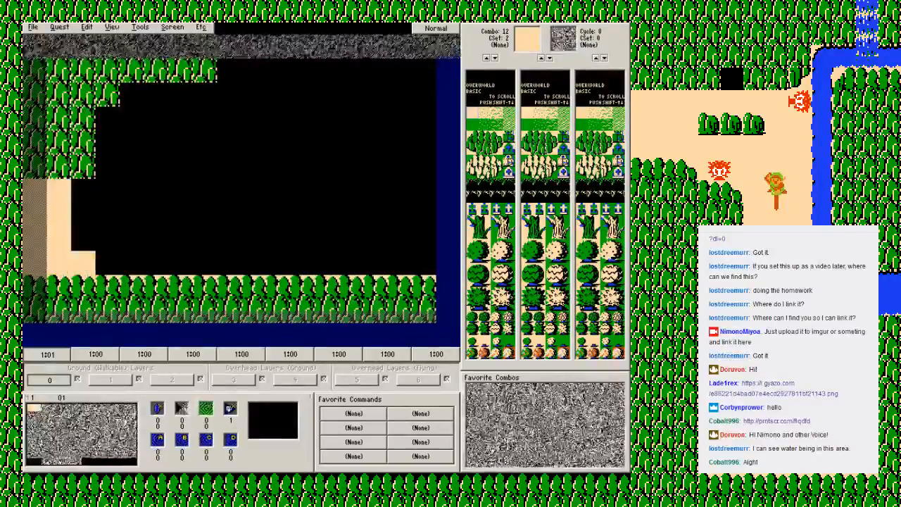
key("Left")
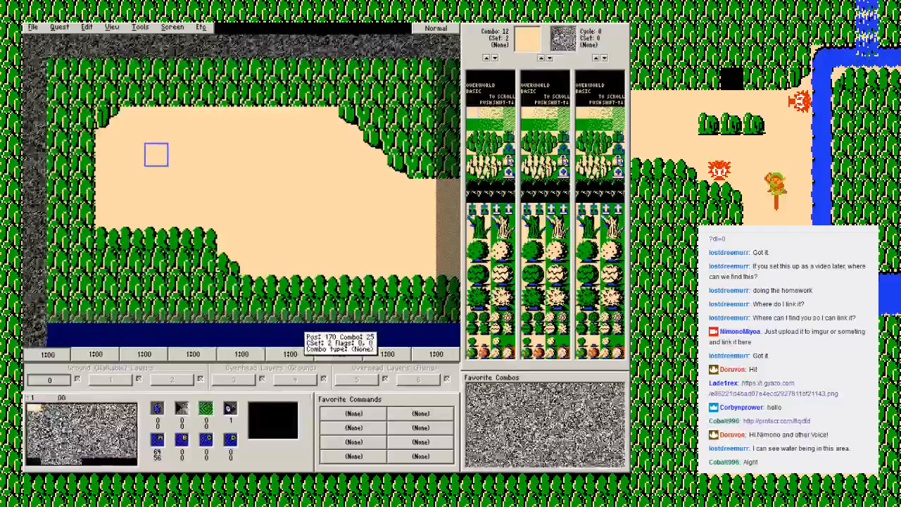
key("Right")
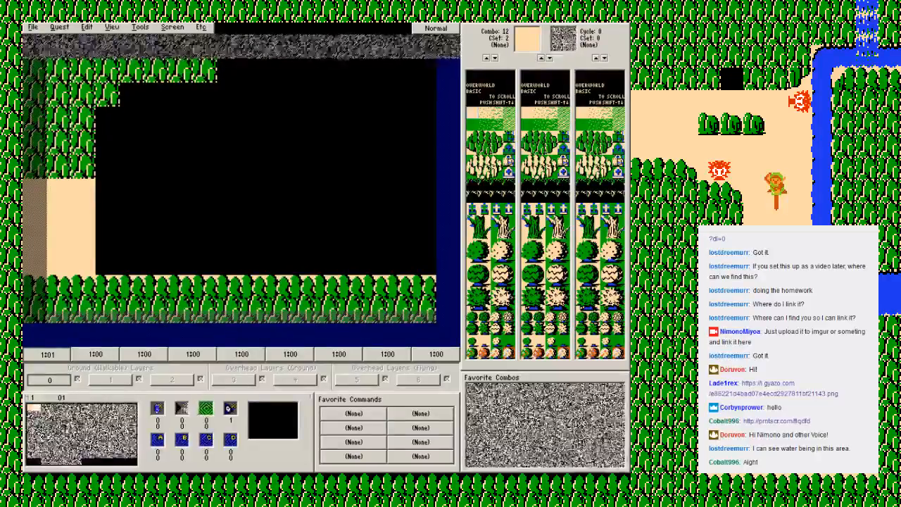
key("F2")
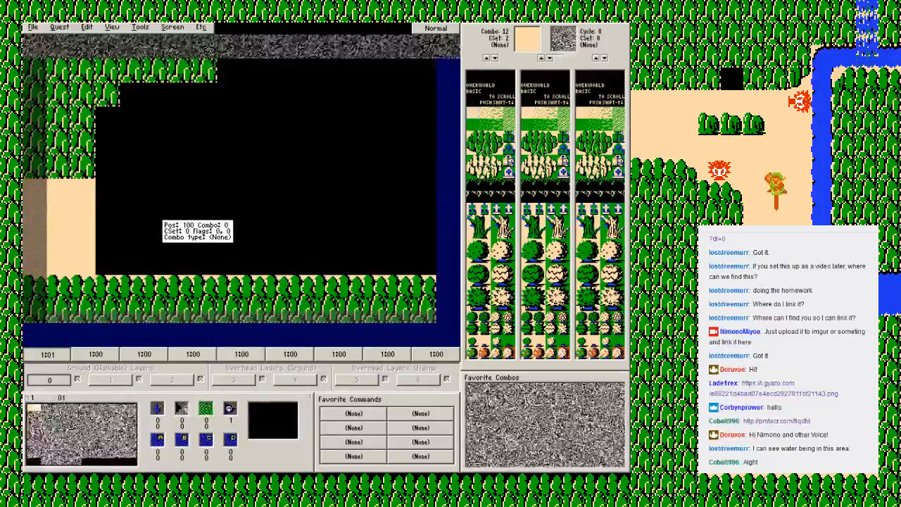
Step: Fill the remaining empty area with combo 12 ground and complete the upper mountain border as two rows of combo 25
left_click(220, 175, "ctrl")
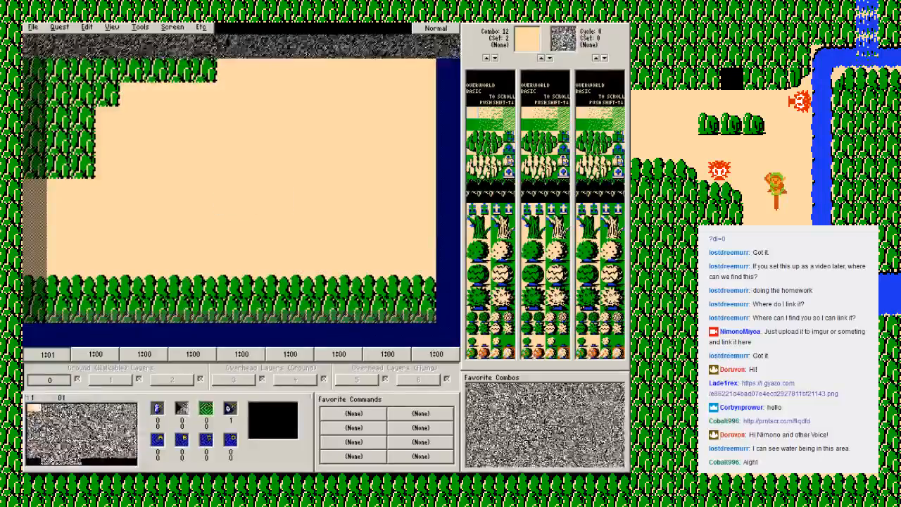
left_click(484, 148)
left_click_drag(132, 94, 259, 94)
mouse_move(380, 72)
left_mouse_down()
mouse_move(373, 94)
mouse_move(276, 94)
left_mouse_up()
Step: Step the upper-right border down diagonally with two combo 24 corner tiles backed by a combo 25 tile
left_click(472, 148)
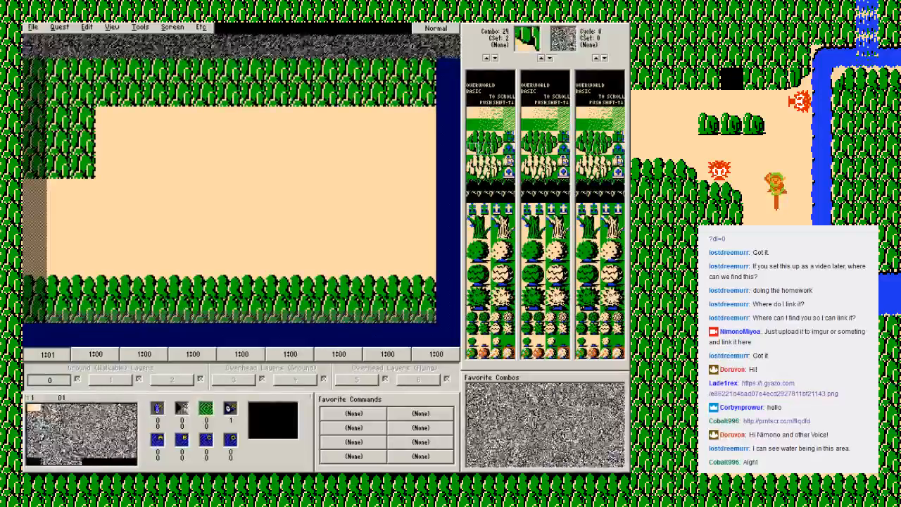
left_click(400, 119)
left_click(424, 142)
left_click(484, 149)
left_click(424, 119)
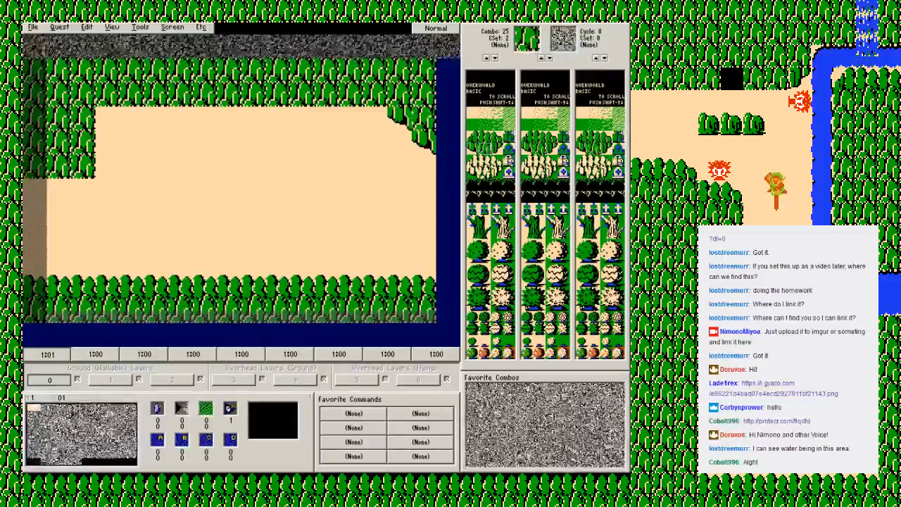
Step: Build the lower-right mountain slope with two combo 20 corner tiles and fill combo 25 behind and beneath them
left_click(472, 138)
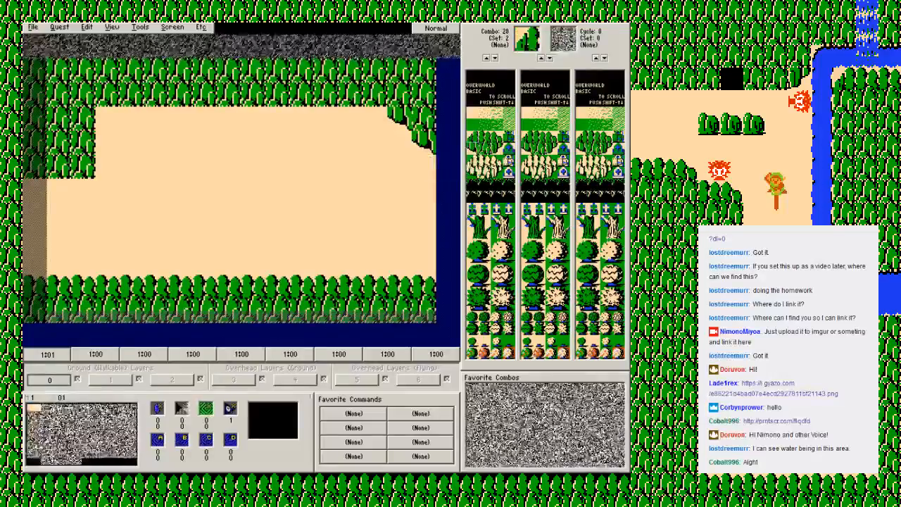
left_click(424, 215)
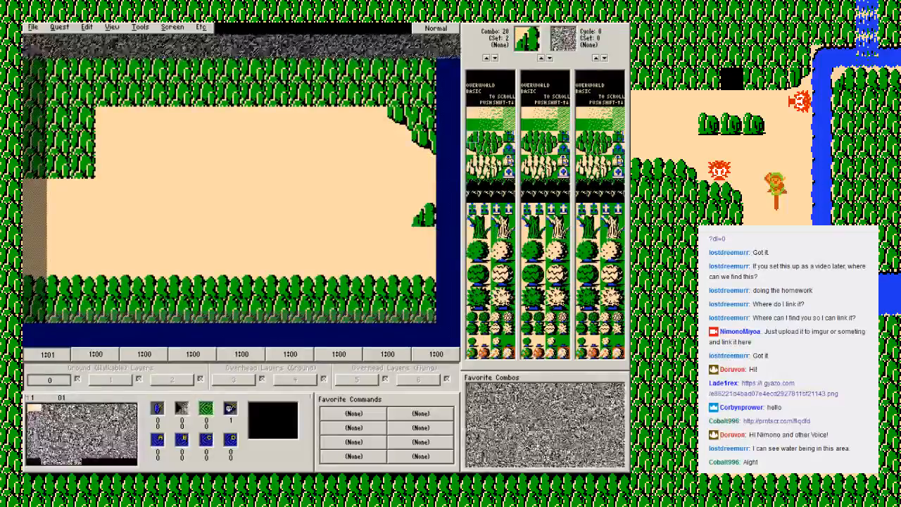
left_click(399, 238)
left_click(485, 149)
left_click_drag(423, 238, 400, 263)
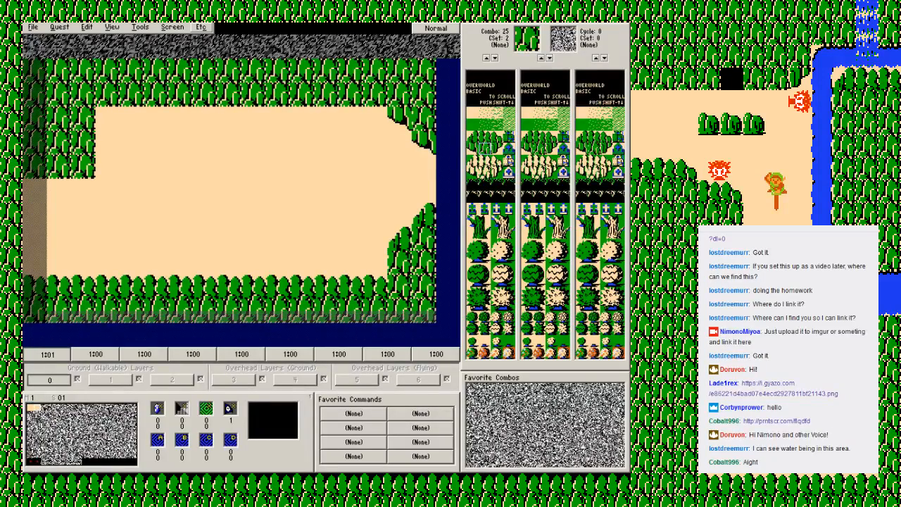
Step: Place one combo 25 mountain tile in the top row of screen 01's west entrance and return to screen 00
left_click(201, 28)
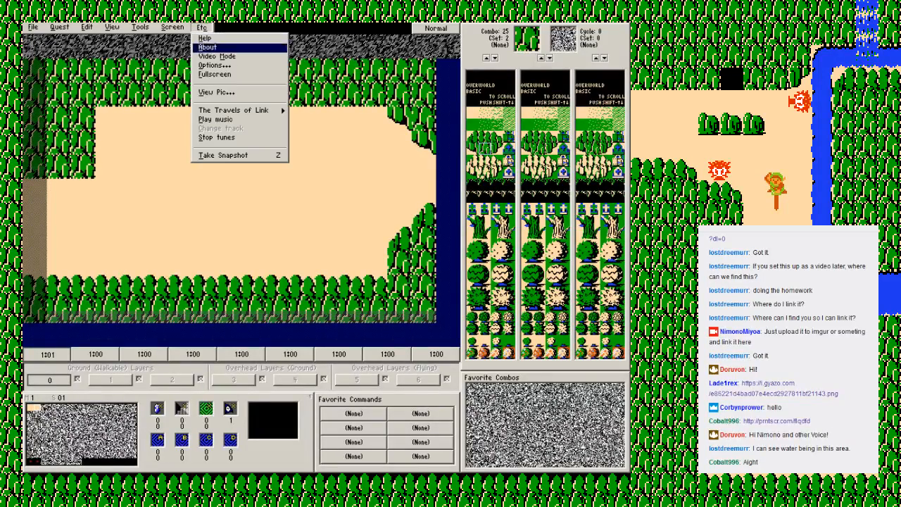
left_click(60, 190)
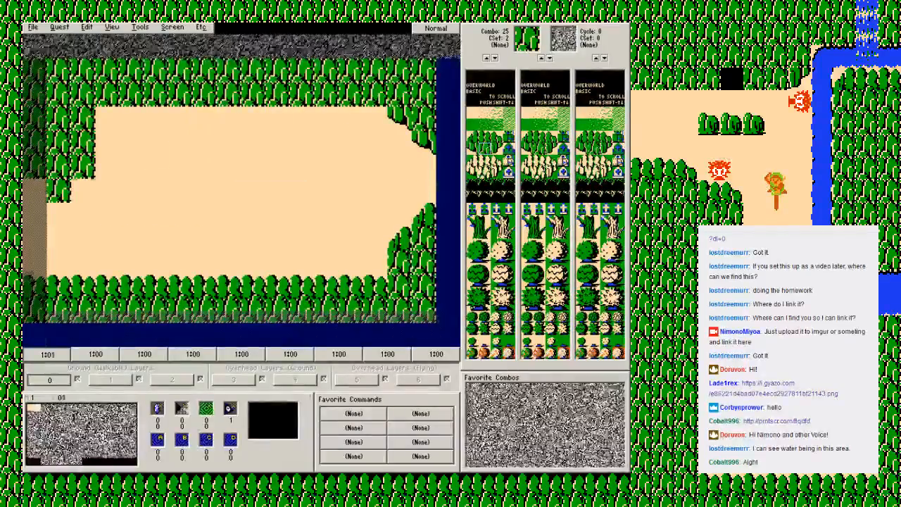
key("Left")
Step: Enable Show Misaligns in the ZQuest options and accept the change
left_click(201, 27)
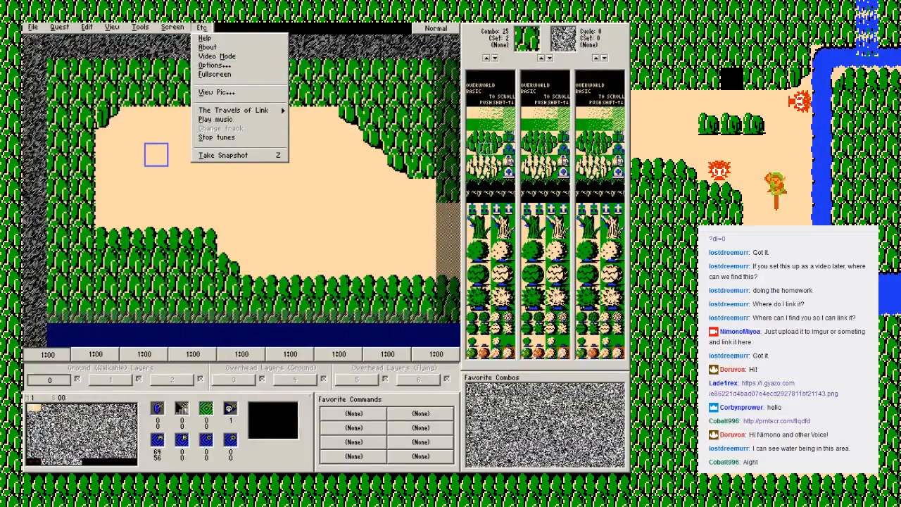
key("Escape")
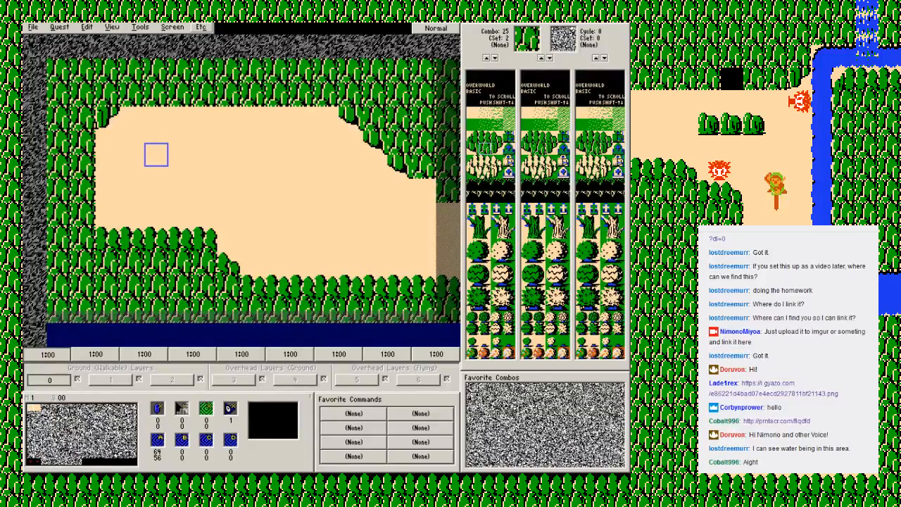
left_click(201, 27)
left_click(214, 65)
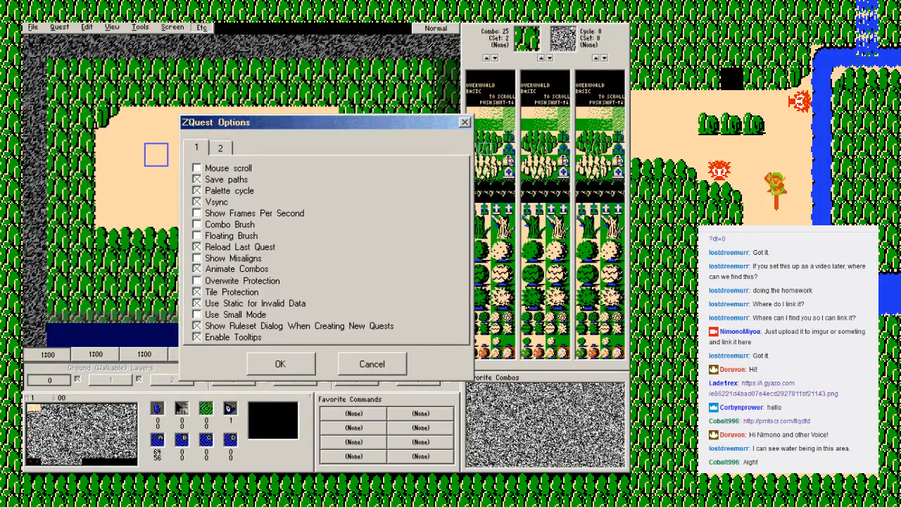
left_click(197, 259)
left_click(280, 364)
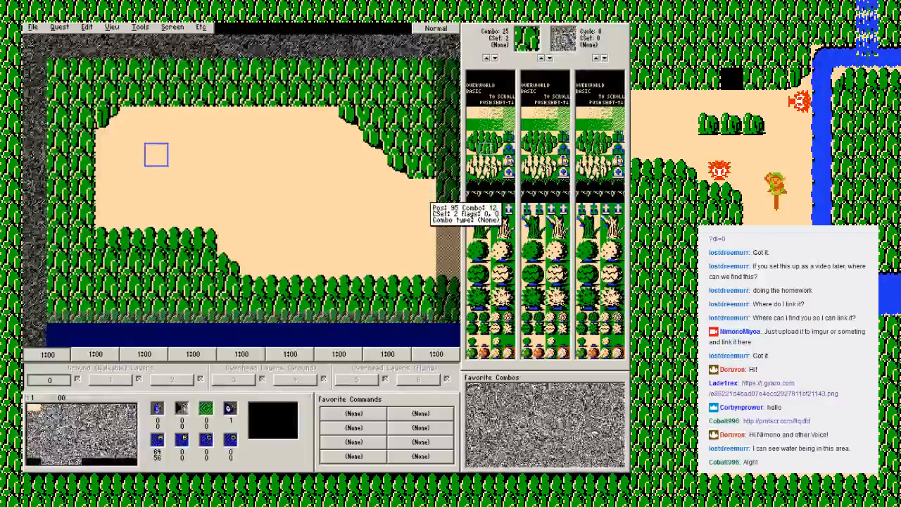
Step: Check screen 01 for misaligned edges and disable Show Misaligns in the ZQuest options
key("Right")
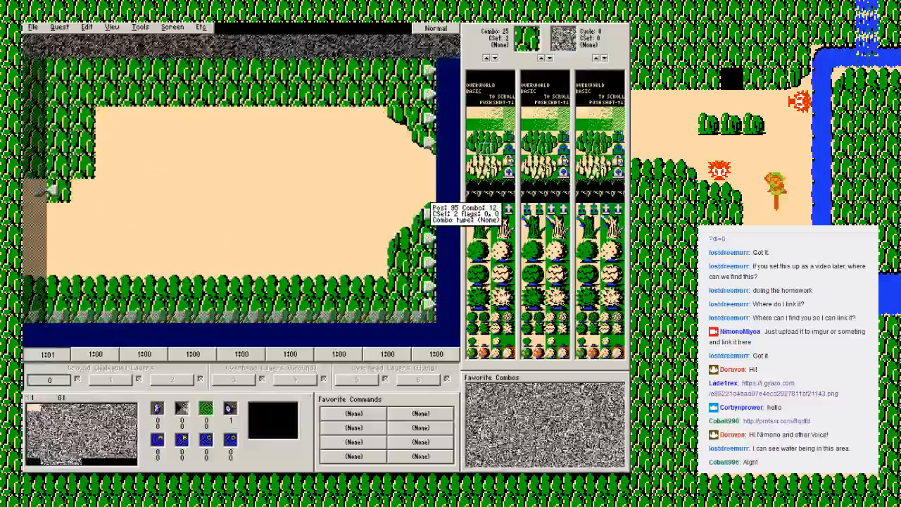
left_click(201, 26)
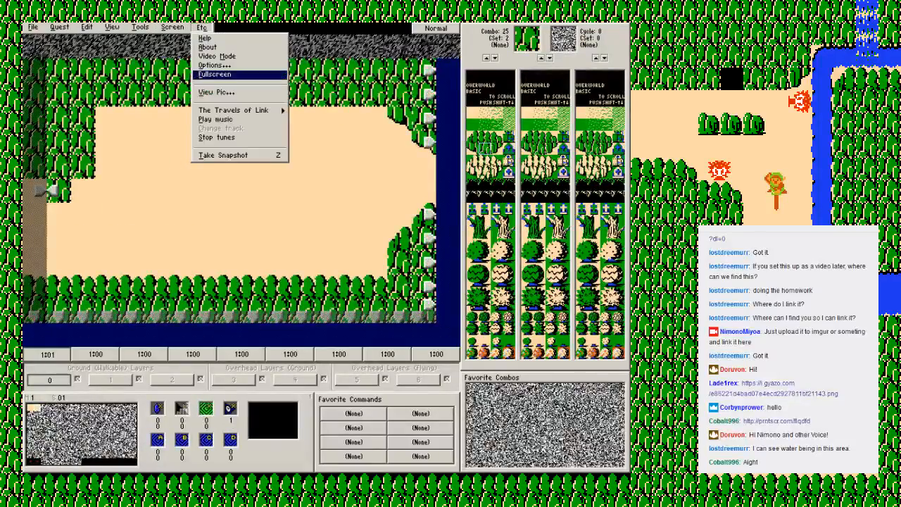
key("Return")
left_click(198, 259)
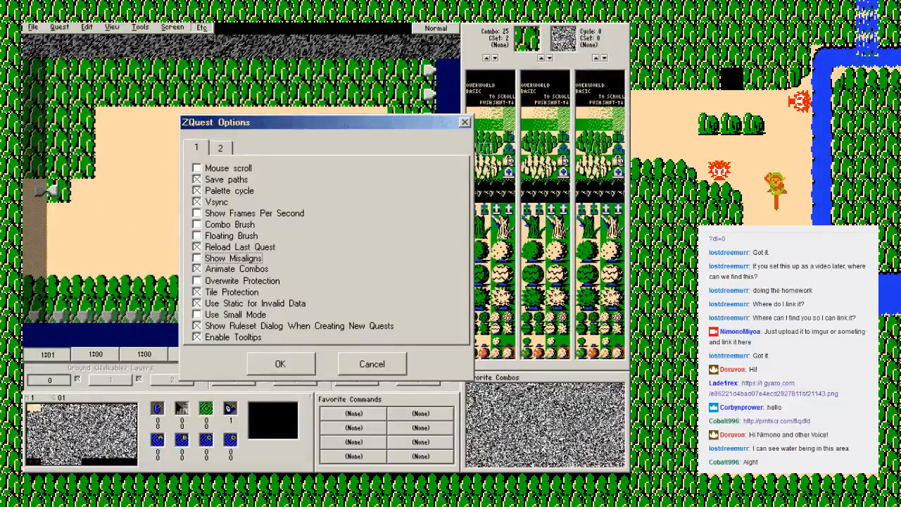
left_click(280, 364)
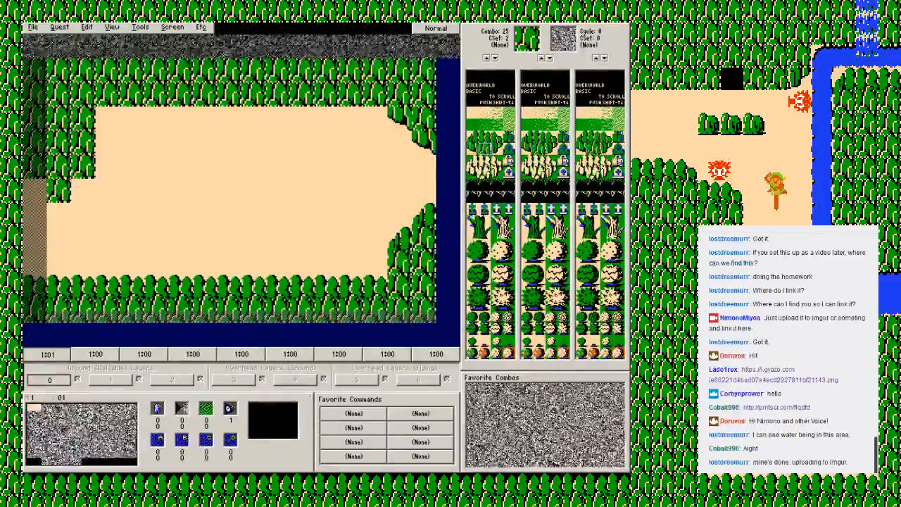
Step: Replace the stray mountain tile in screen 01's west entrance with combo 12 ground
right_click(144, 212)
left_click(181, 216)
left_click(59, 189)
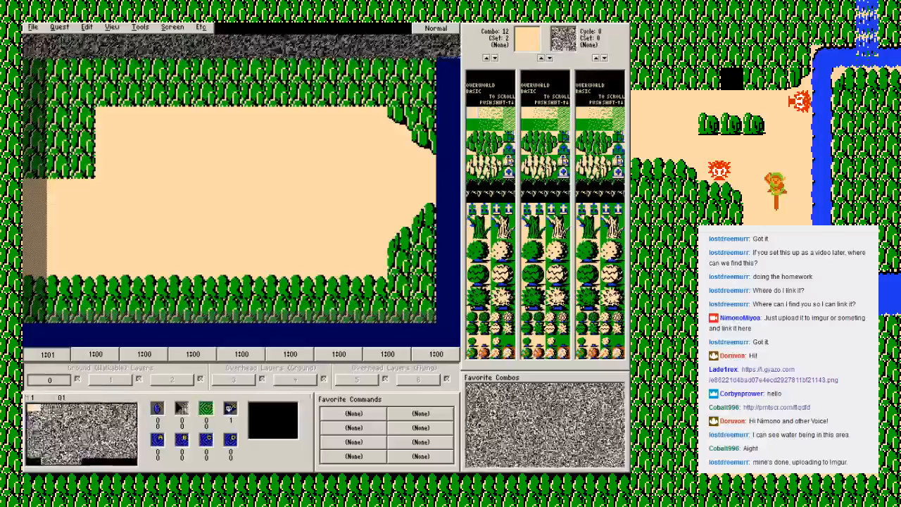
Step: Round the mountain corner above the west entrance with a combo 26 tile and save the quest
left_click(496, 148)
left_click(83, 166)
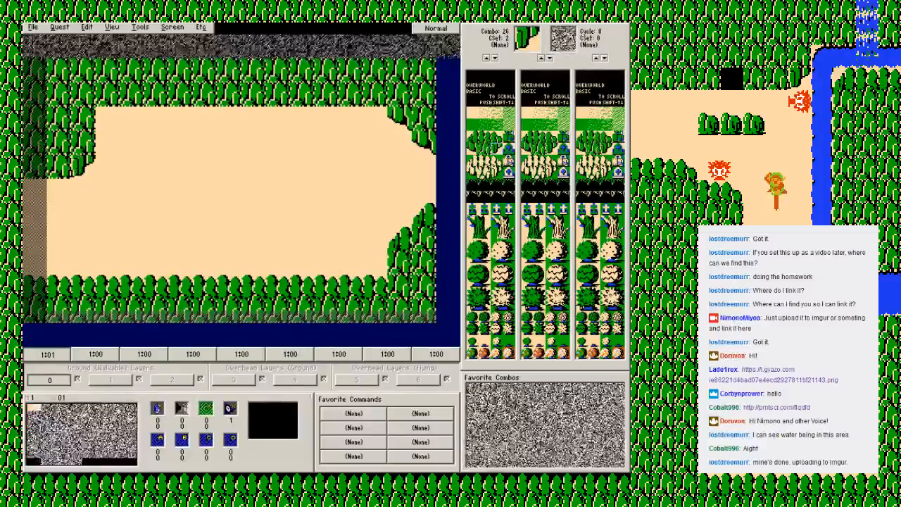
key("F2")
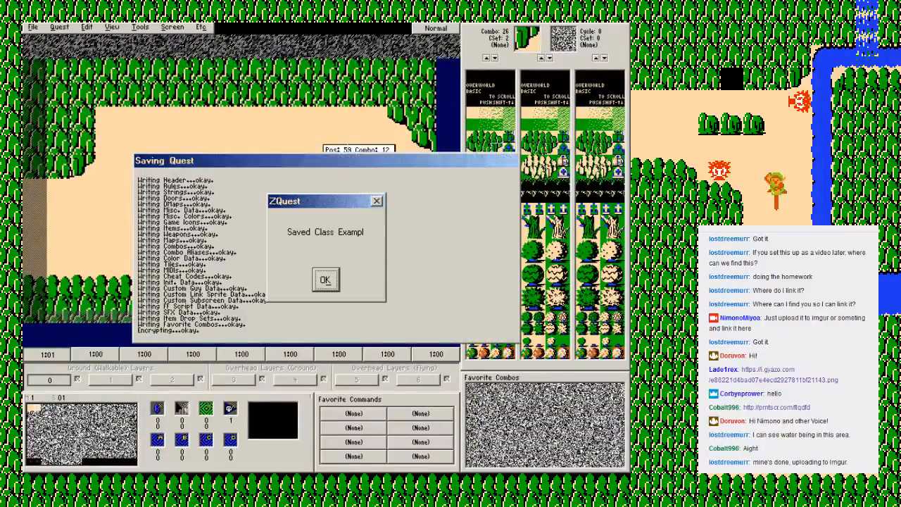
key("Return")
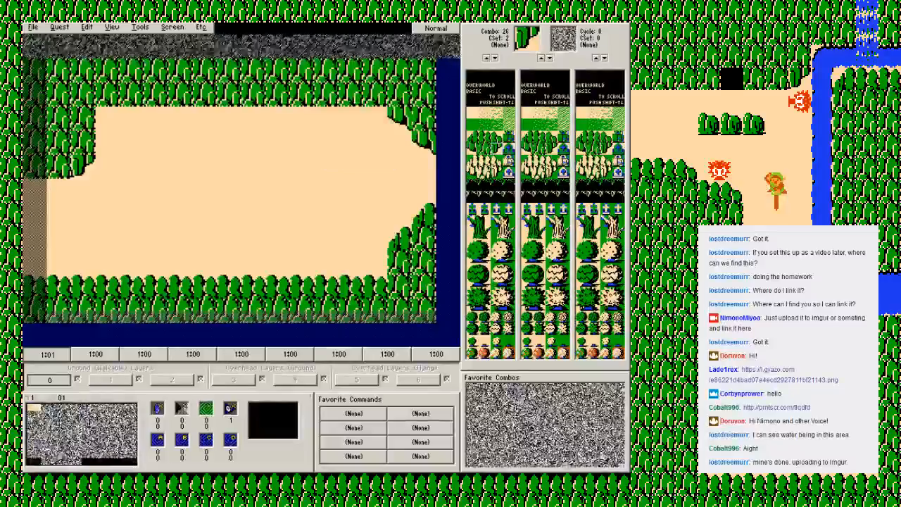
Step: Paint the west entrance with black combo 0 and solid combo 1 tiles, toggling the walkability display to compare them
key("w")
left_click(473, 77)
left_click(59, 191)
mouse_move(59, 191)
left_mouse_down()
mouse_move(83, 262)
mouse_move(83, 191)
left_mouse_up()
key("w")
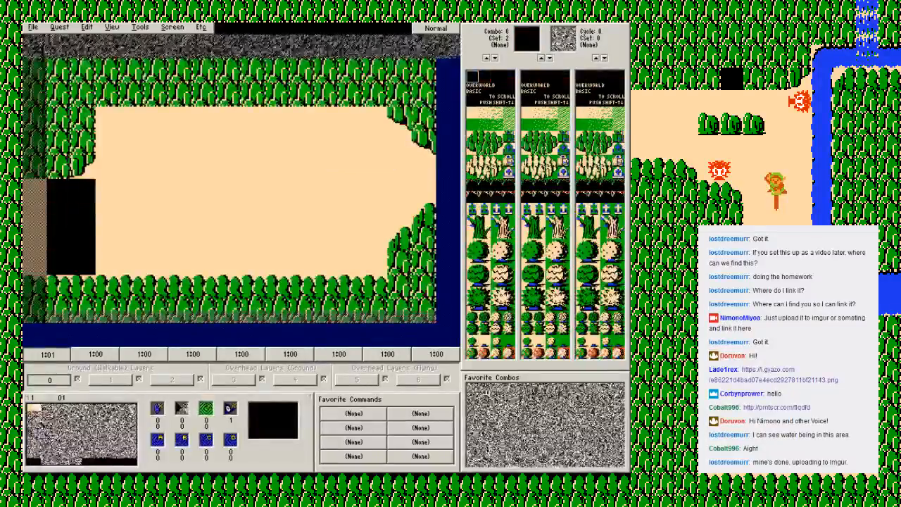
left_click(484, 77)
key("w")
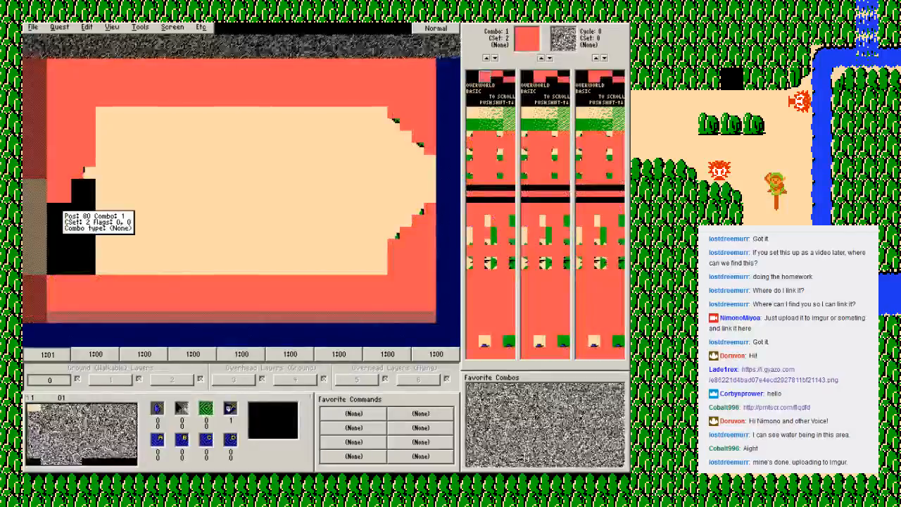
key("w")
Step: Cover the black tiles in the west entrance with combo 12 ground and save the quest
left_click(472, 112)
mouse_move(58, 190)
left_mouse_down()
mouse_move(83, 232)
mouse_move(58, 211)
left_mouse_up()
key("F2")
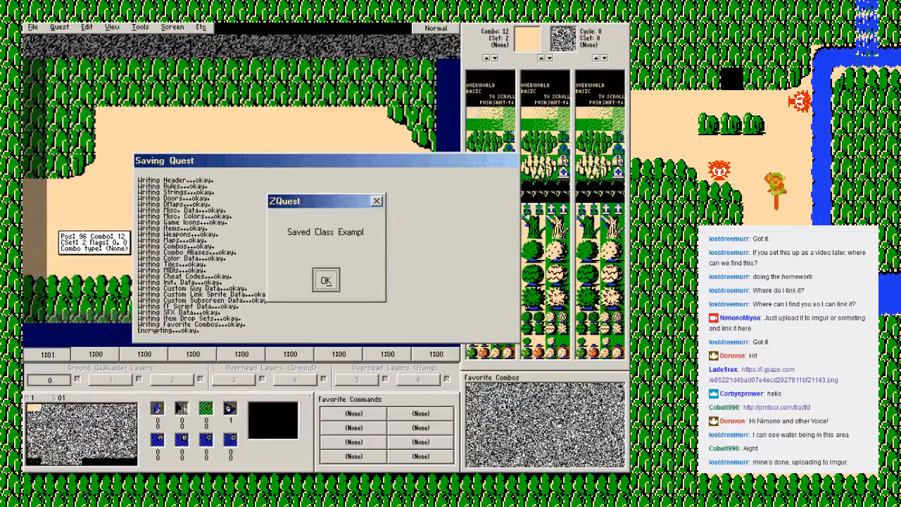
key("Return")
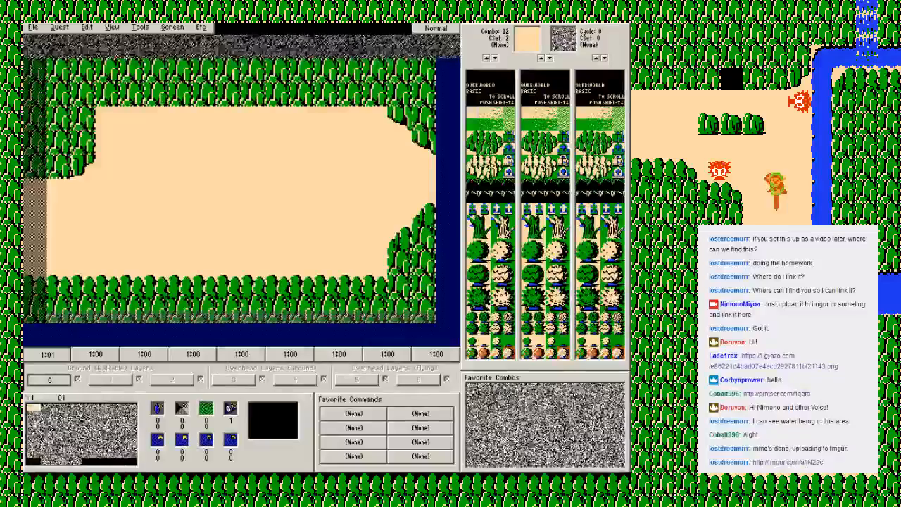
Step: Round the clearing's upper-left mountain corner with a combo 26 tile and save the quest
left_click(497, 149)
left_click(108, 118)
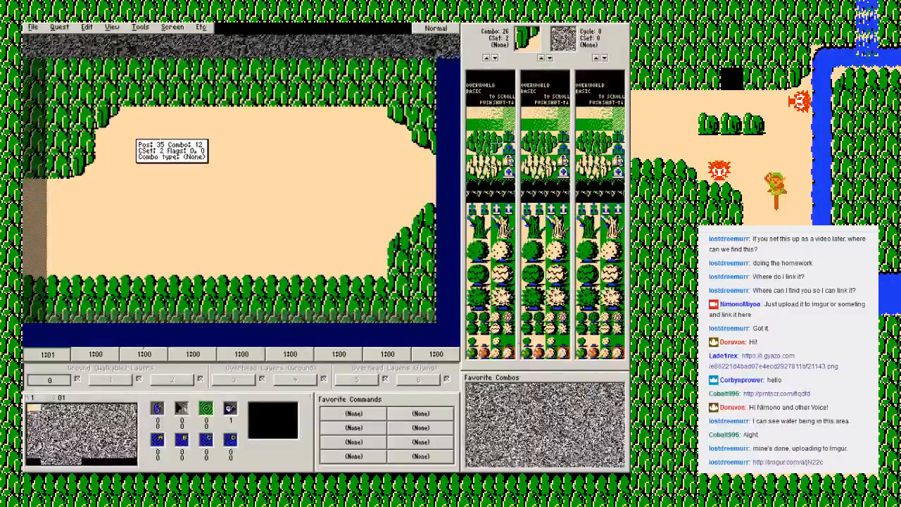
key("F2")
key("Return")
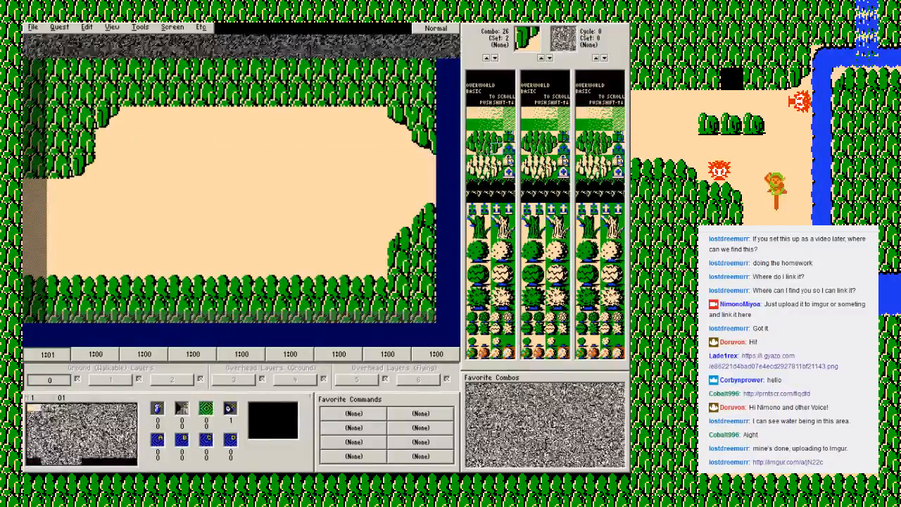
key("Left")
key("Right")
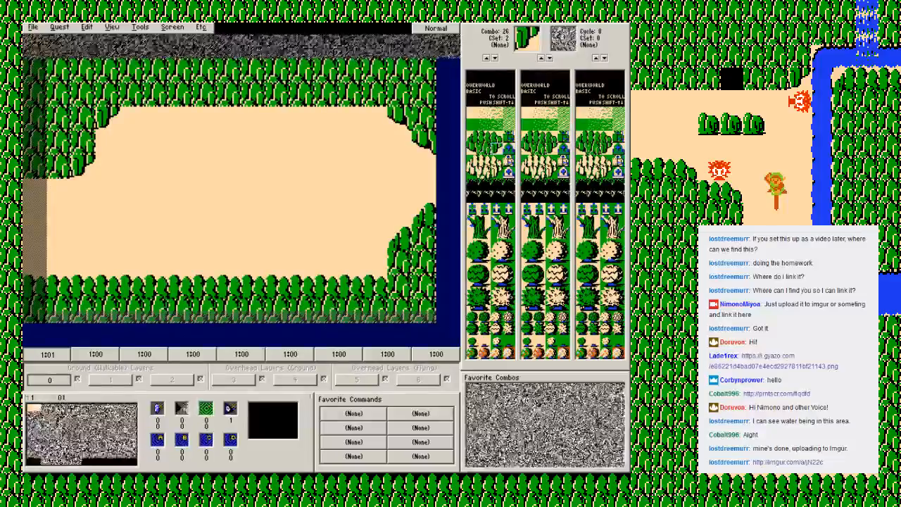
Step: Start a river at the foot of the northern mountains with a combo 161 left corner and a combo 163 right corner
key("Page_Down")
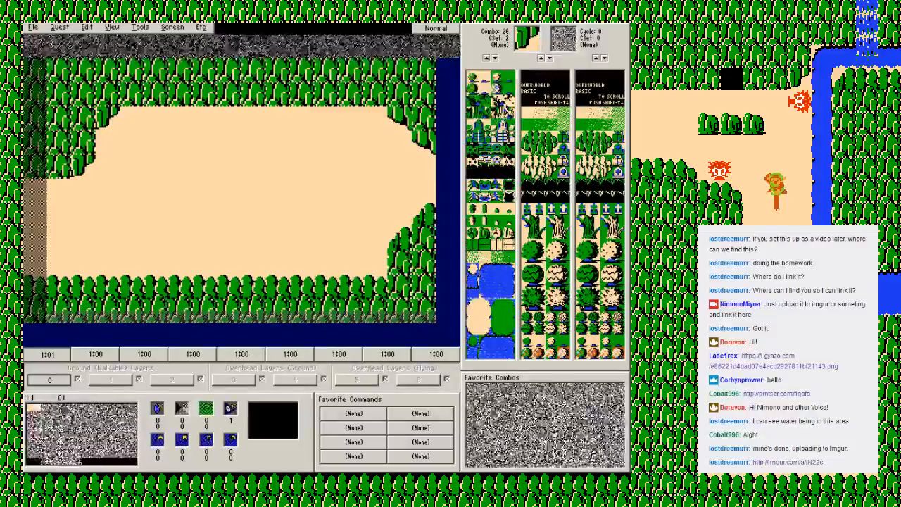
left_click(507, 281)
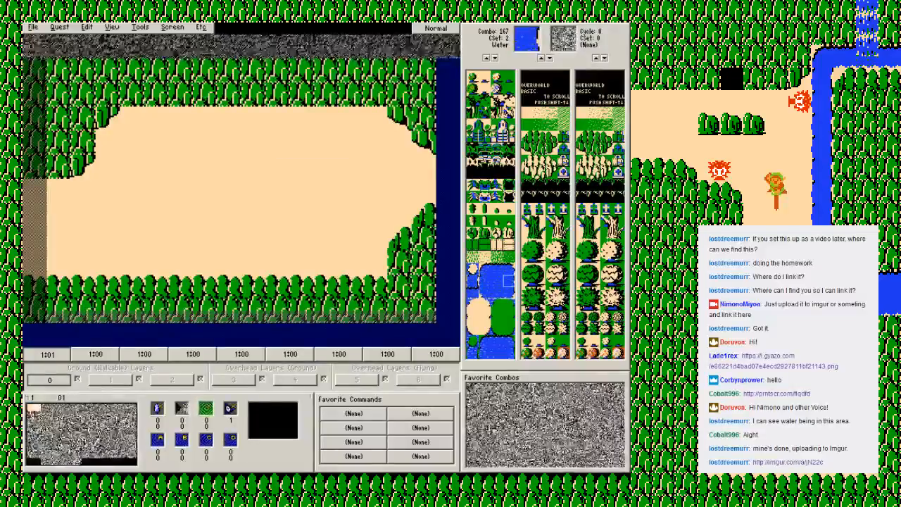
left_click(508, 270)
left_click(229, 119)
left_click(485, 268)
left_click(181, 119)
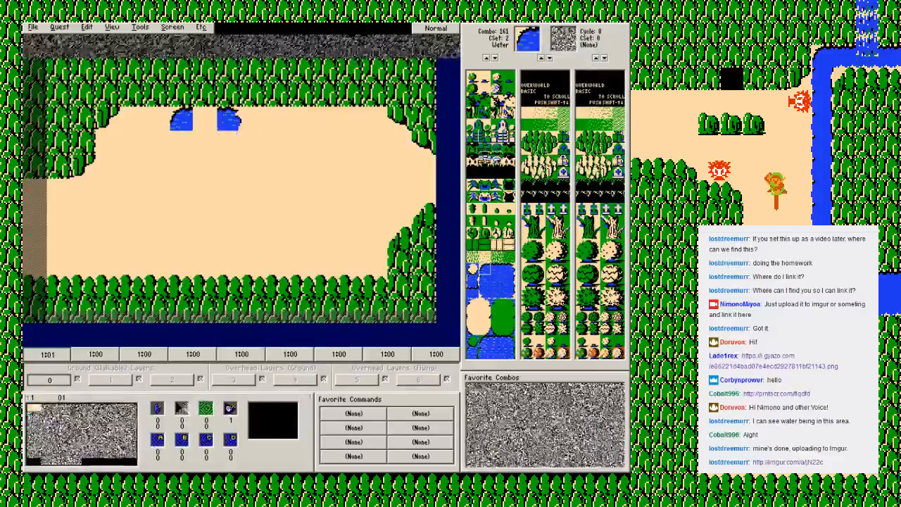
left_click(508, 269)
left_click(254, 119)
Step: Fill the river body with combo 166 water, stepping diagonally southeast and out through the southern mountain border
left_click(497, 269)
left_click(497, 280)
left_click(205, 120)
mouse_move(217, 167)
left_mouse_down()
mouse_move(229, 214)
mouse_move(278, 215)
mouse_move(302, 263)
left_mouse_up()
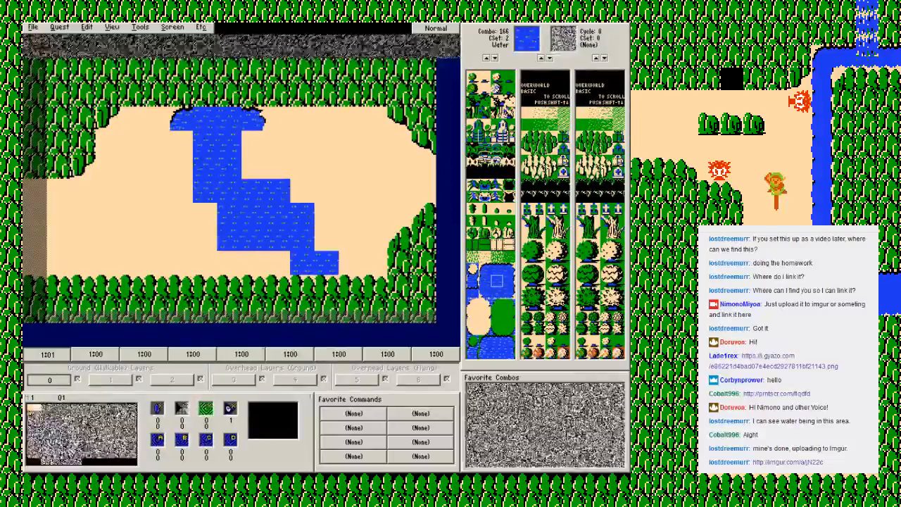
left_click_drag(317, 310, 278, 263)
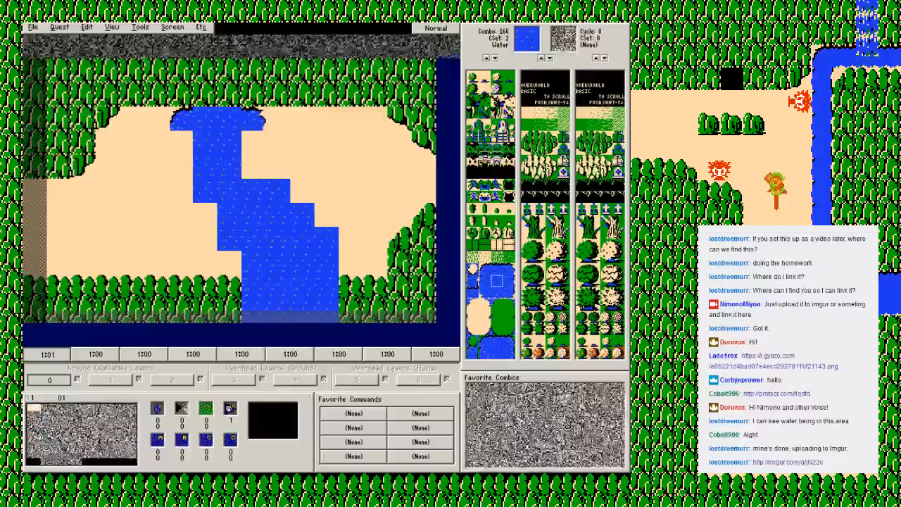
Step: Edge the southern channel's west side with combo 165 and shape the stepped east bank with combo 167 edges and combo 163 corners
left_click(485, 280)
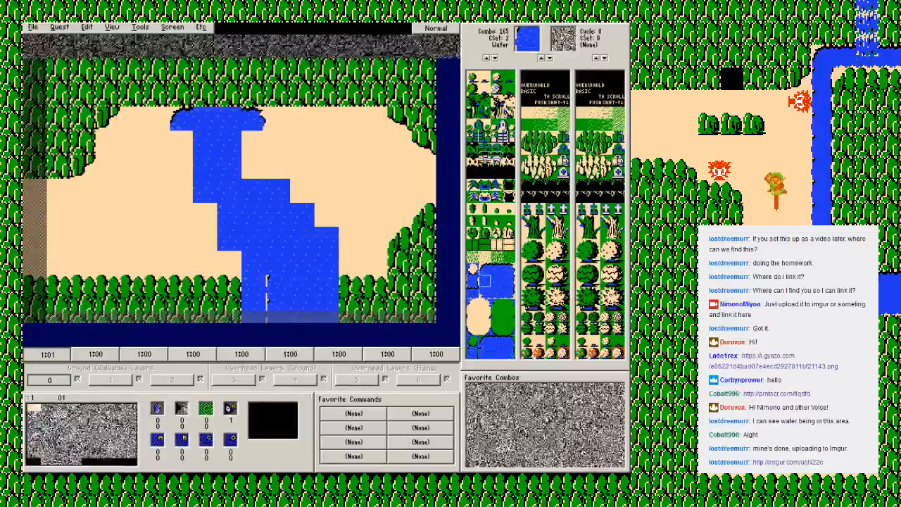
left_click(509, 280)
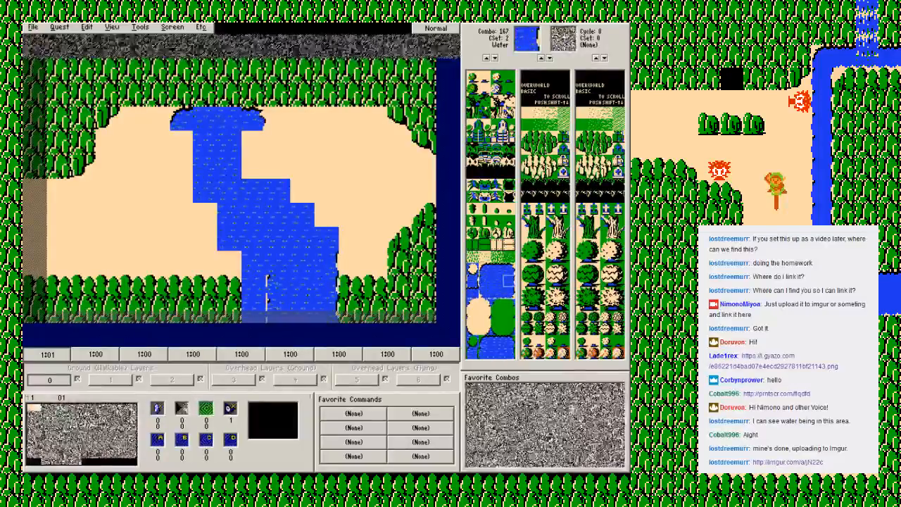
left_click(509, 269)
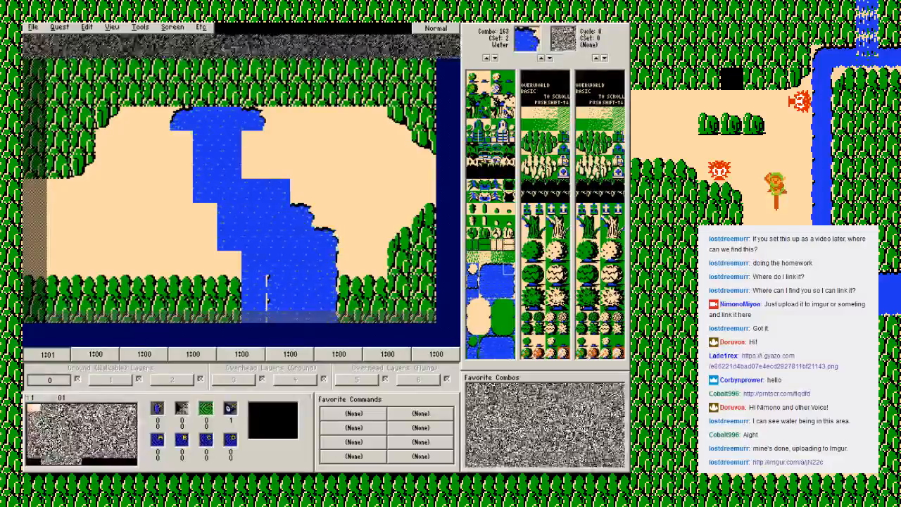
left_click(509, 281)
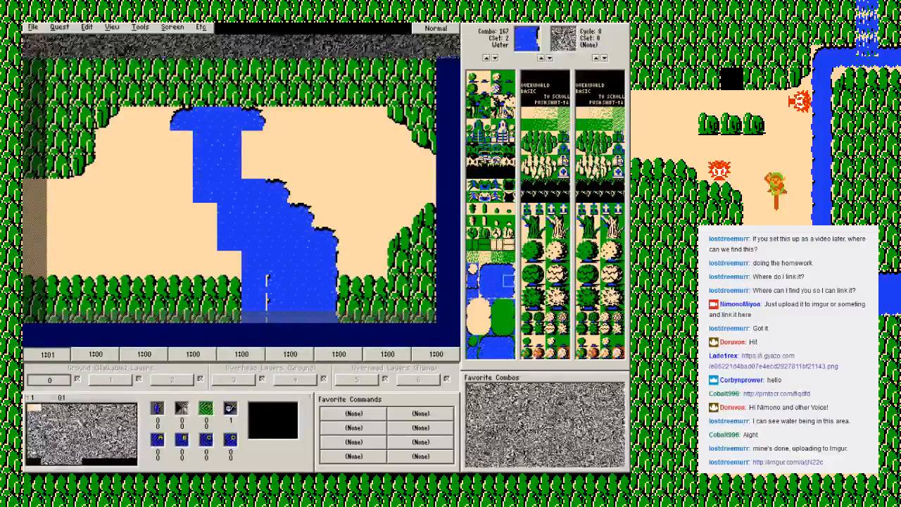
Step: Build the river's west bank with combo 165 edges, a combo 173 inner corner and combo 170 bottom edges
left_click(485, 280)
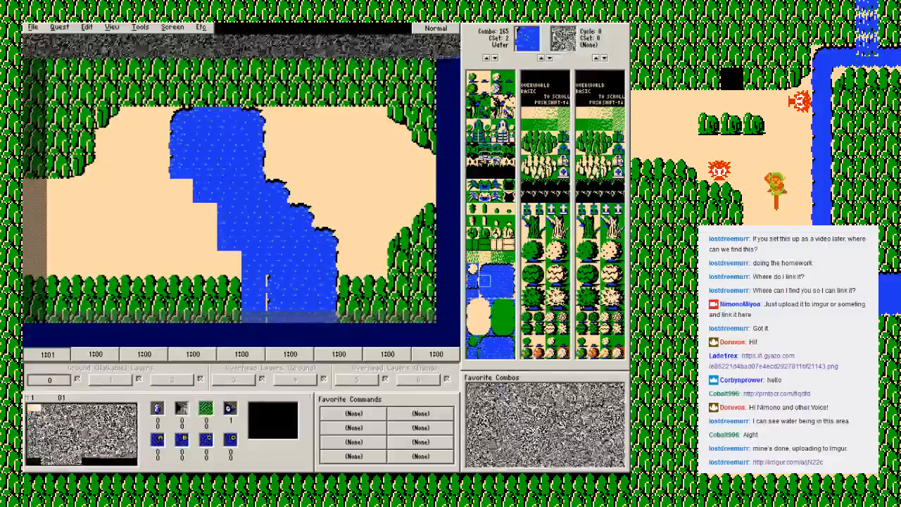
left_click(479, 304)
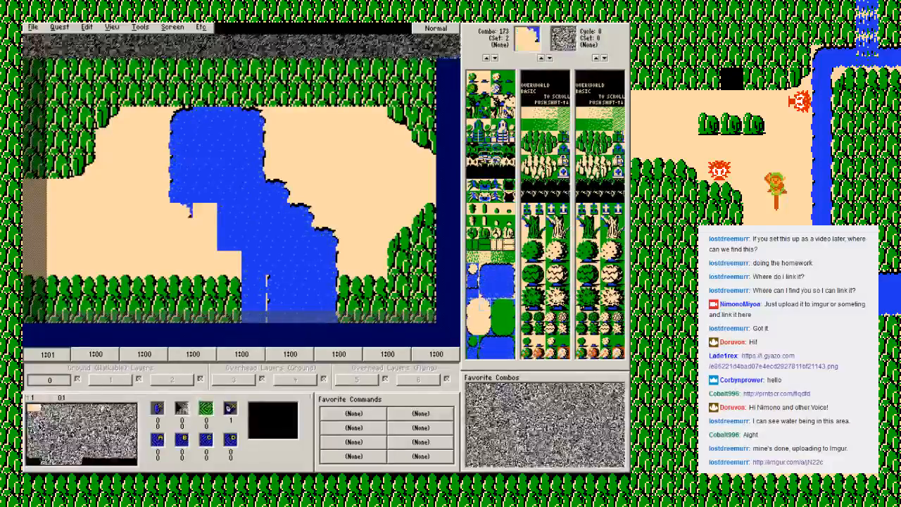
left_click(497, 292)
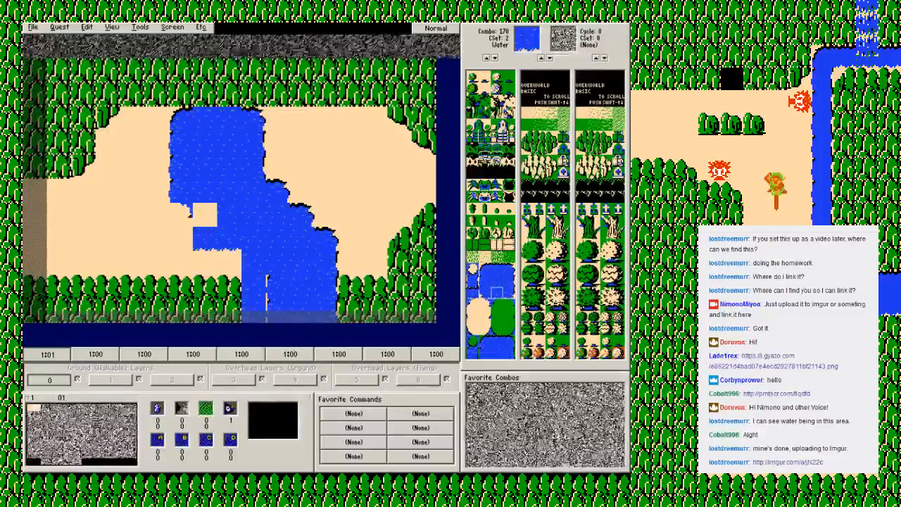
Step: Clear the strip west of the southern channel to combo 12 ground, and finish the southwest bend with combo 169 and combo 166 water
right_click(198, 259)
left_click(215, 264)
left_click_drag(236, 311, 229, 288)
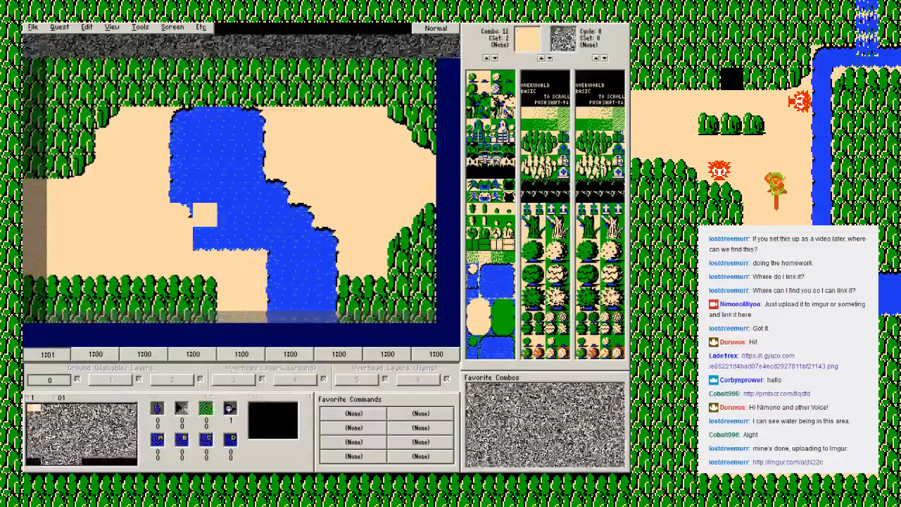
left_click(484, 292)
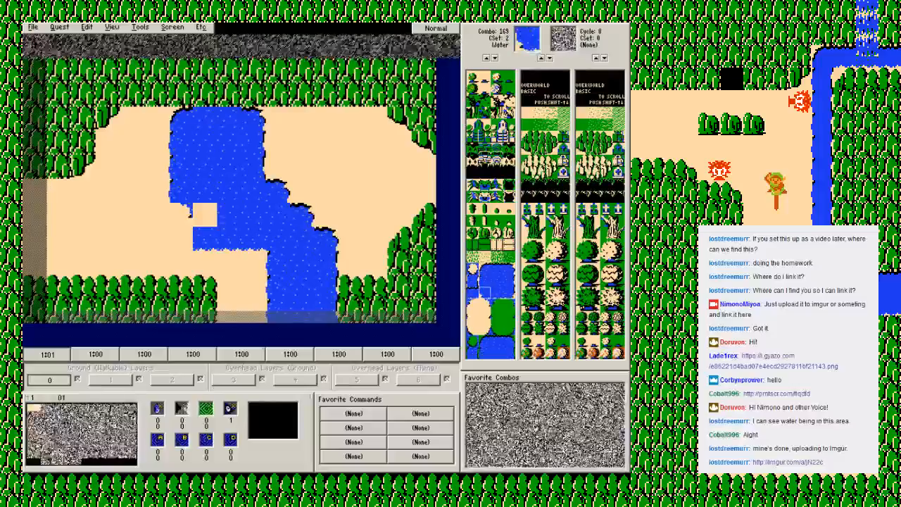
left_click(497, 281)
left_click(205, 214)
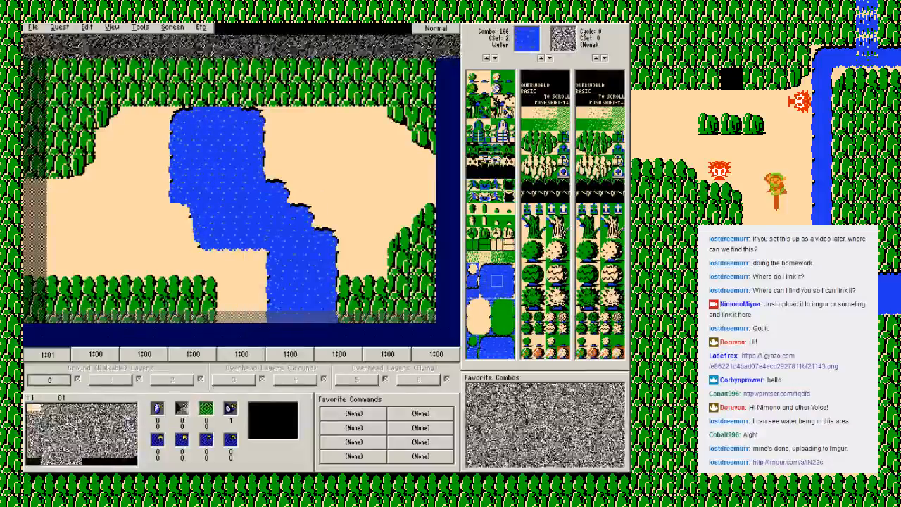
Step: Place a two-tile-wide combo 225 waterfall through the northern mountains above the river and save the quest
key("Page_Down")
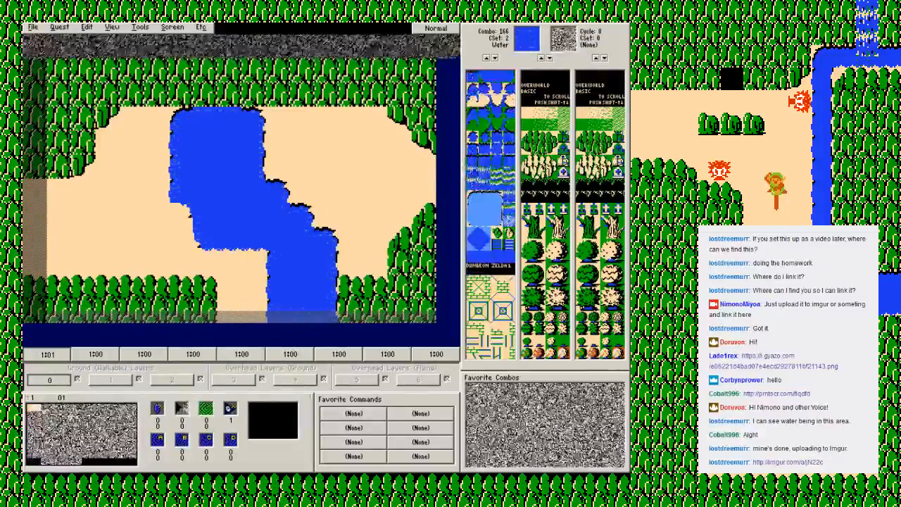
left_click(484, 112)
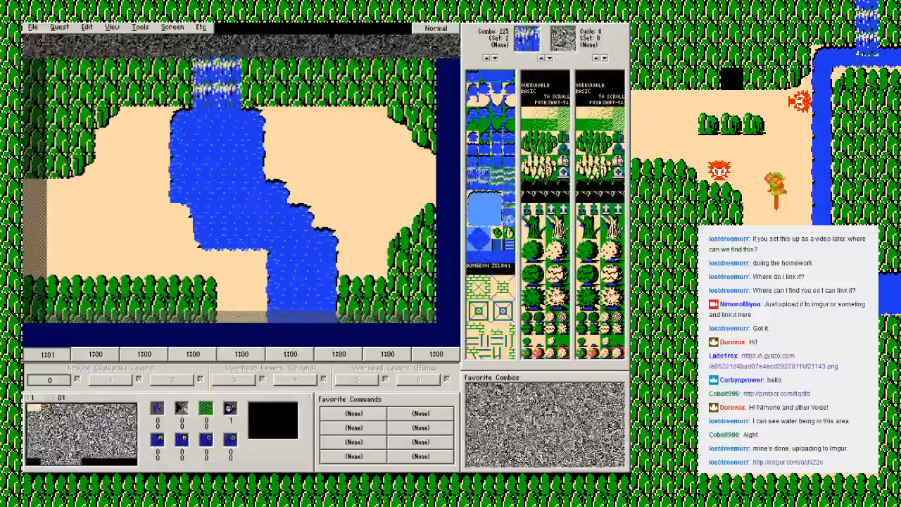
key("F2")
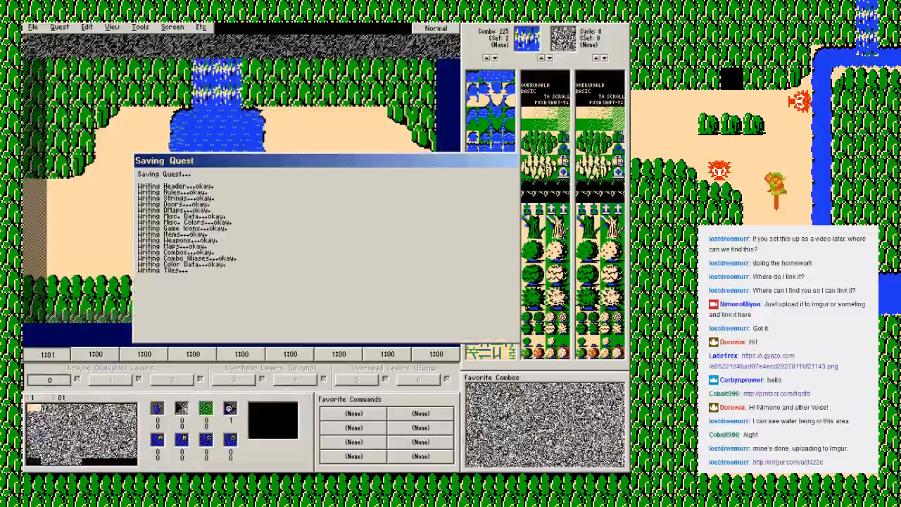
key("Return")
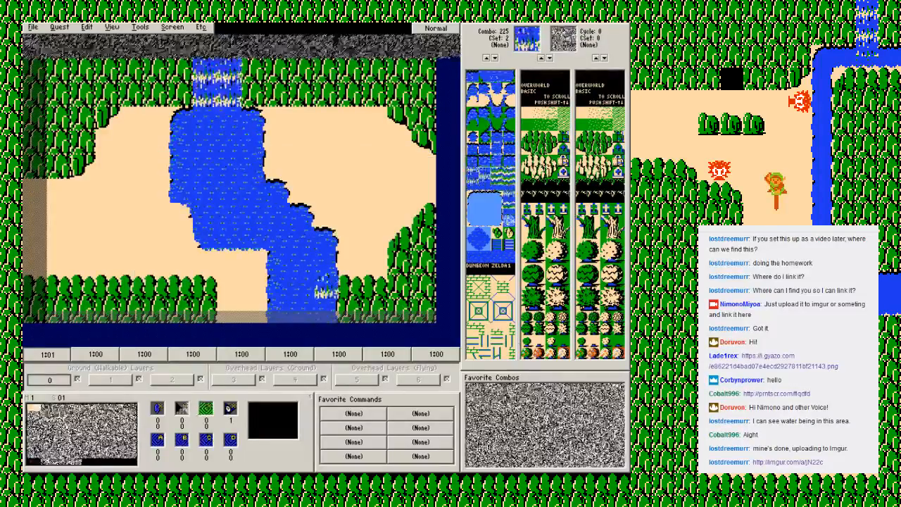
key("F2")
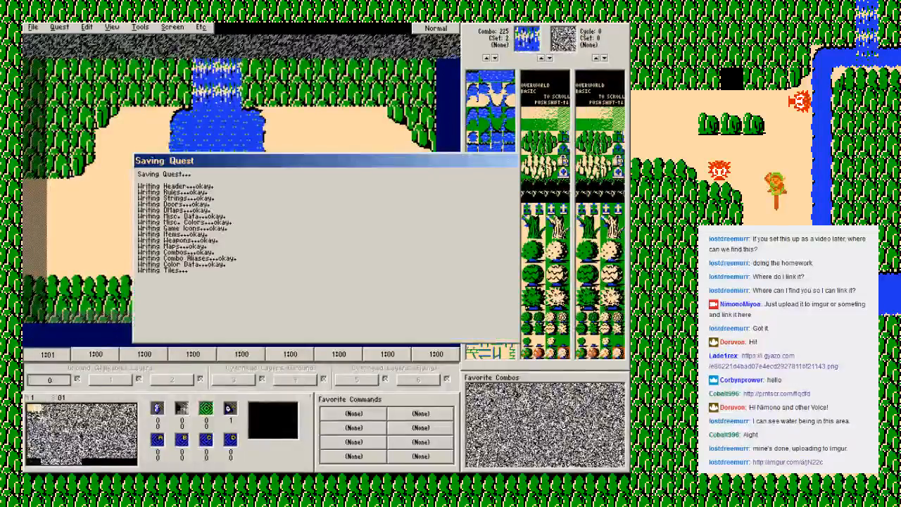
Step: Lay a four-tile row of combo 152 dock across the river below the waterfall as a bridge
key("Return")
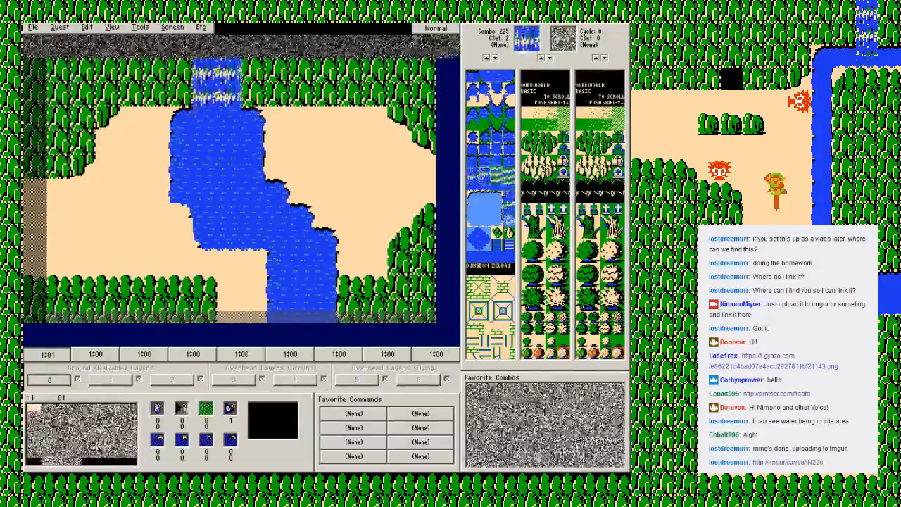
scroll(486, 275, "up", 1)
left_click(484, 269)
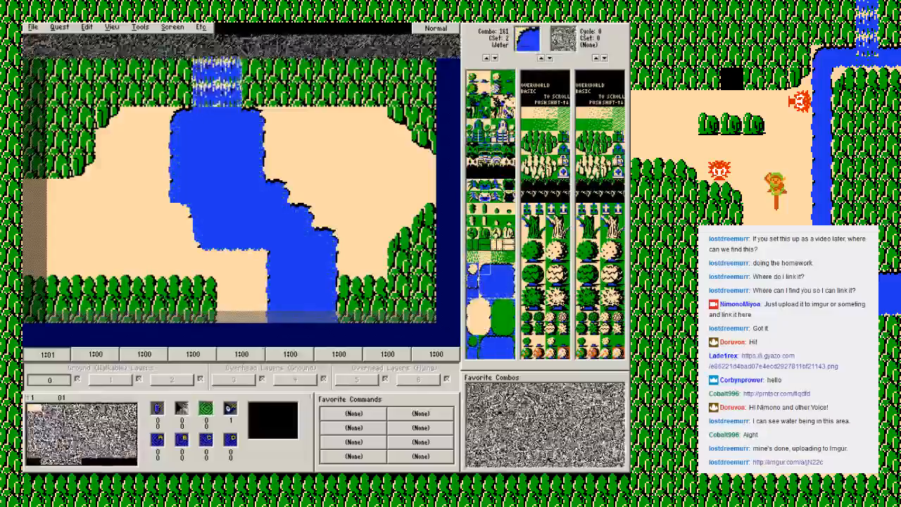
left_click(485, 293)
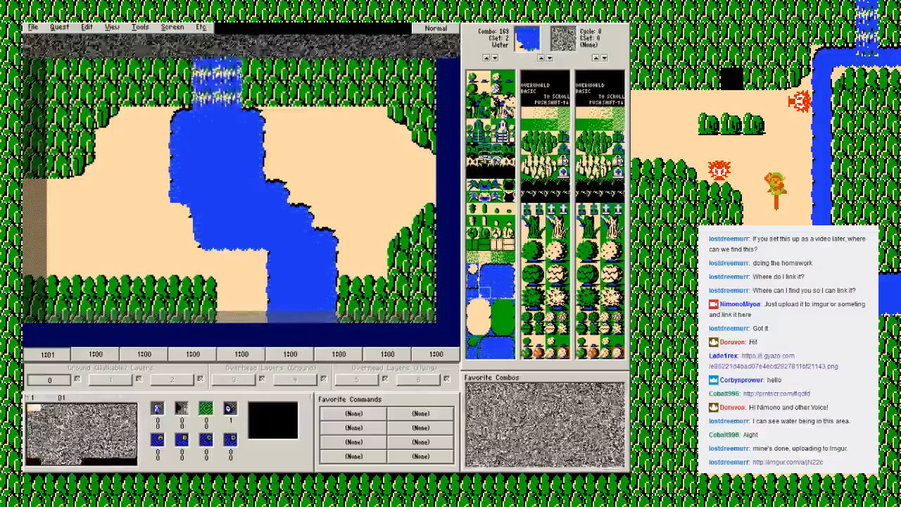
left_click(472, 242)
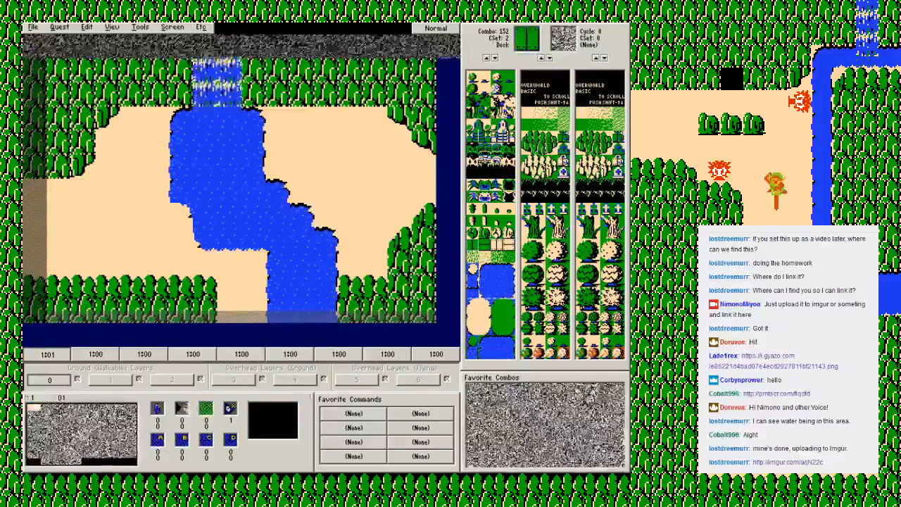
left_click(180, 166)
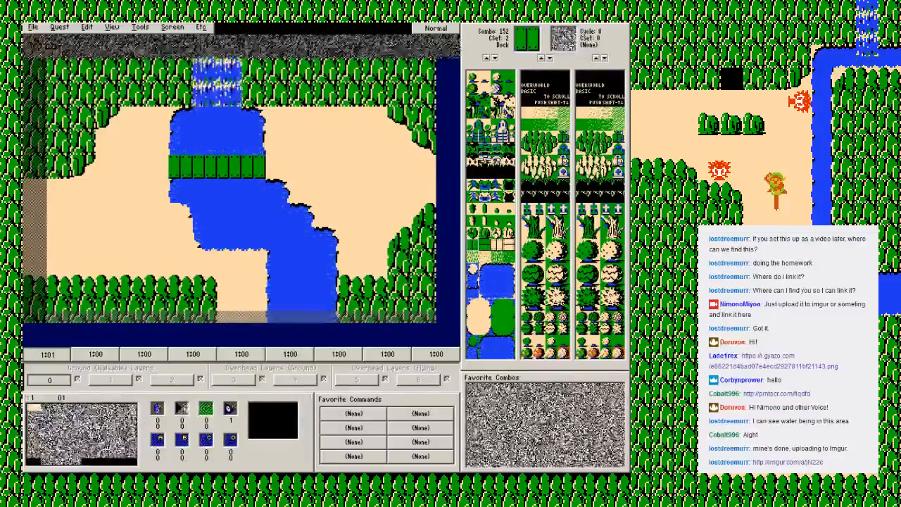
Step: Cut the river's southwest bend back with combo 12 ground and round its stepped west bank with combo 169 corners
right_click(321, 165)
left_click(338, 172)
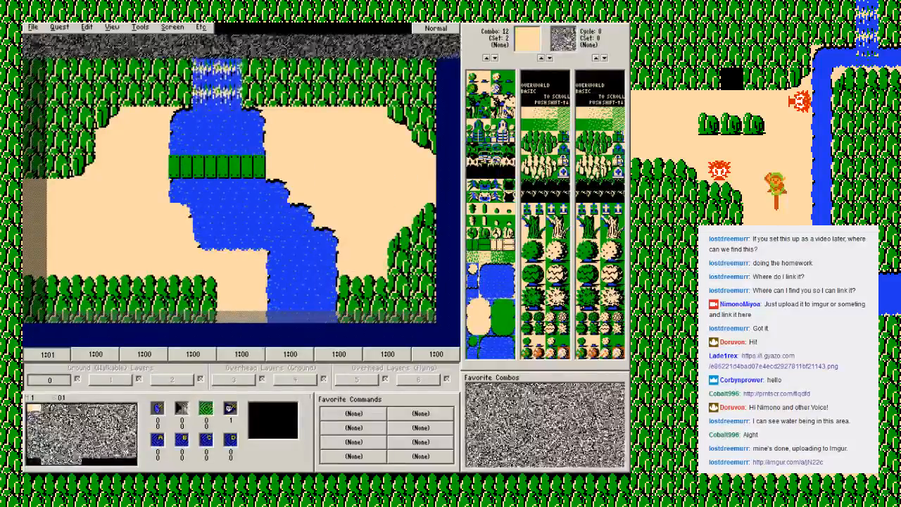
left_click(205, 240)
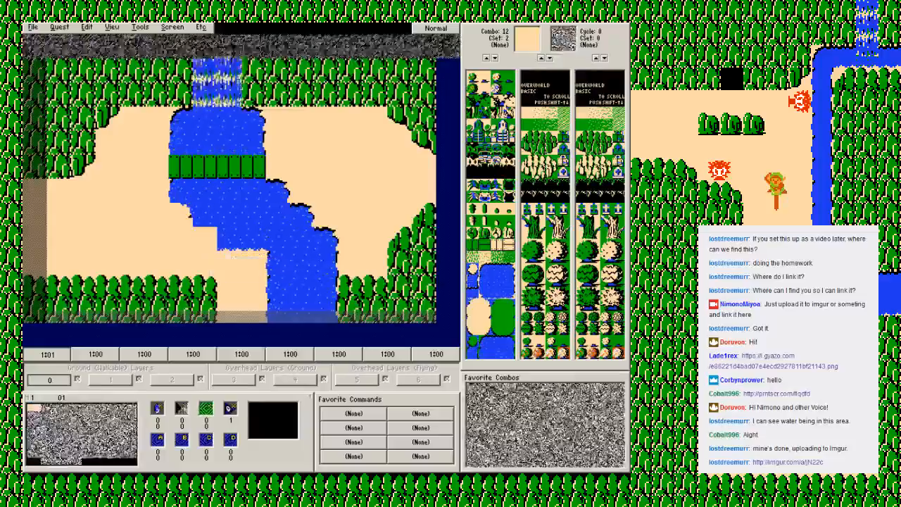
left_click(496, 290)
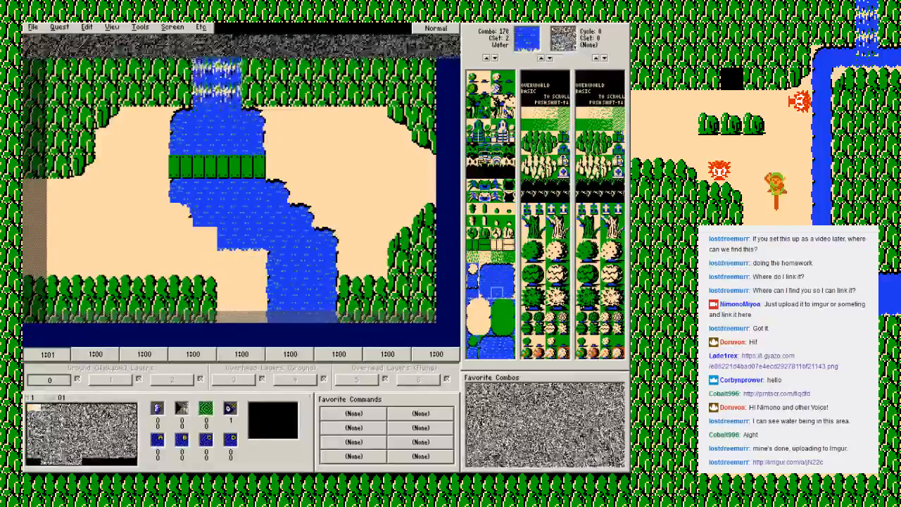
left_click(485, 293)
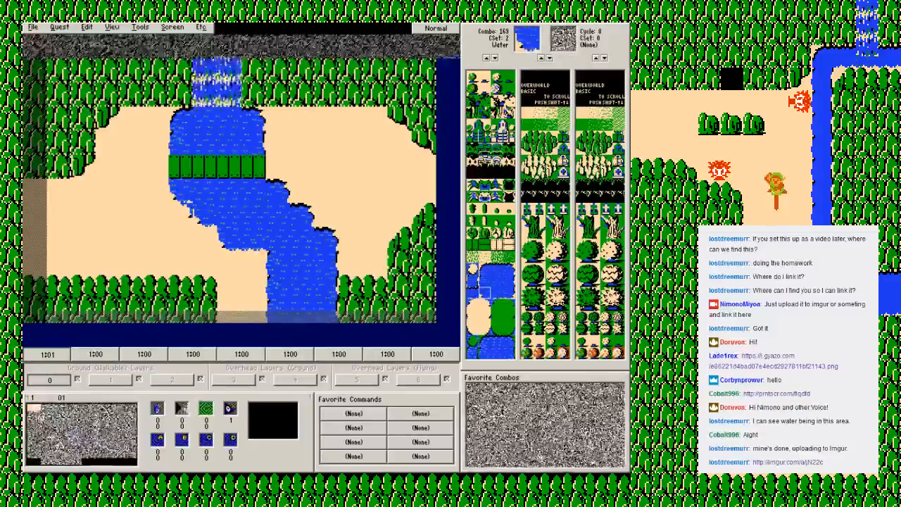
right_click(180, 271)
left_click(196, 277)
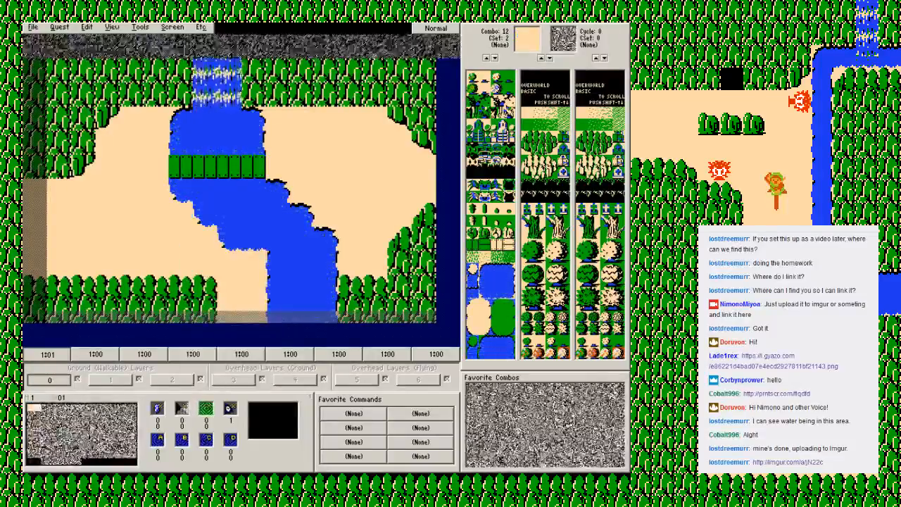
left_click(509, 269)
left_click(527, 269)
left_click(484, 292)
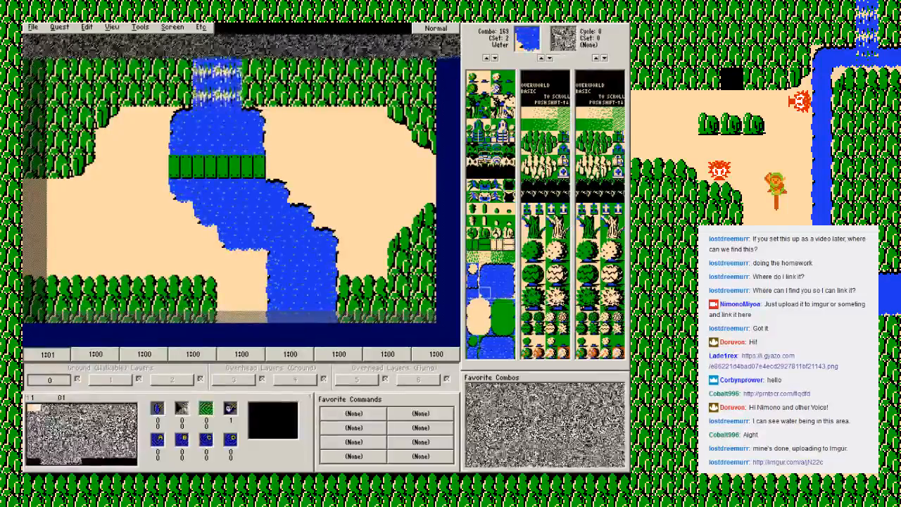
Step: Reshape the east bank below the bridge with combo 162 and combo 167 edges, and clear the protruding water corner to combo 12 ground
left_click(496, 281)
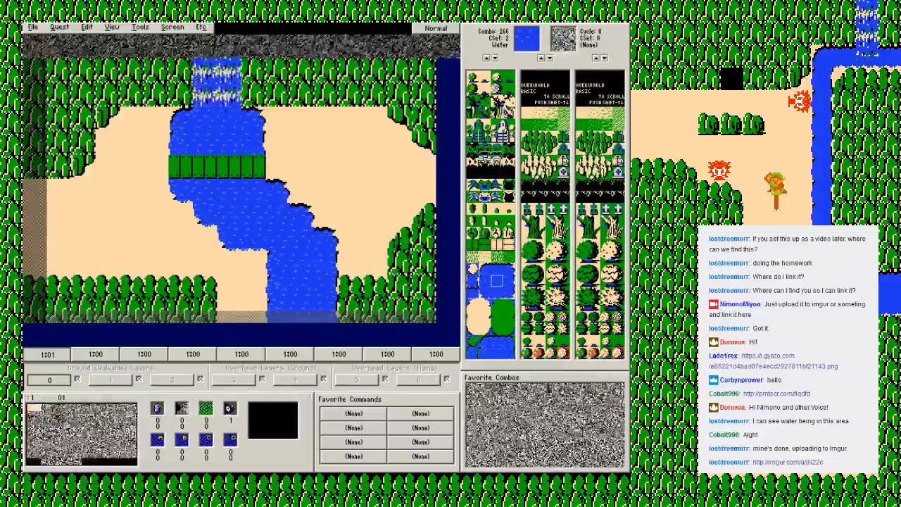
left_click(497, 270)
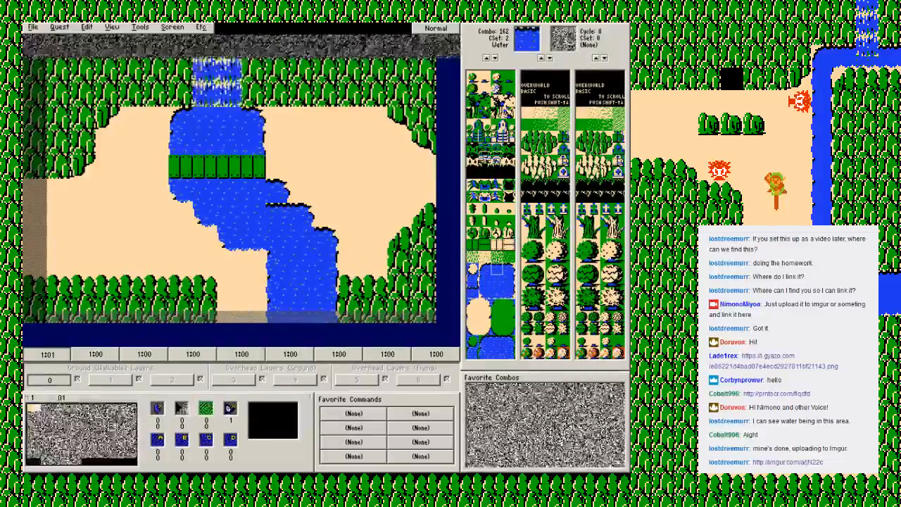
left_click(508, 281)
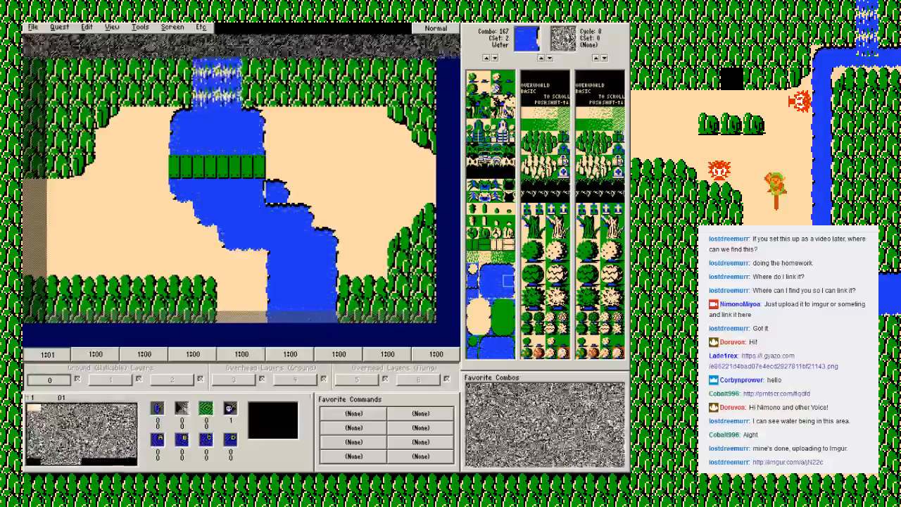
right_click(343, 166)
left_click(356, 172)
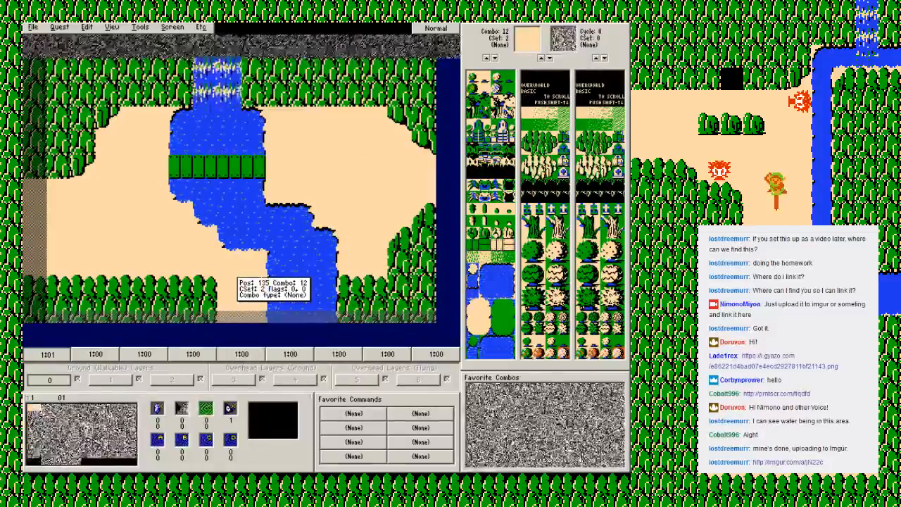
Step: Save the quest and switch to the Zelda Classic player's save file selection
key("F2")
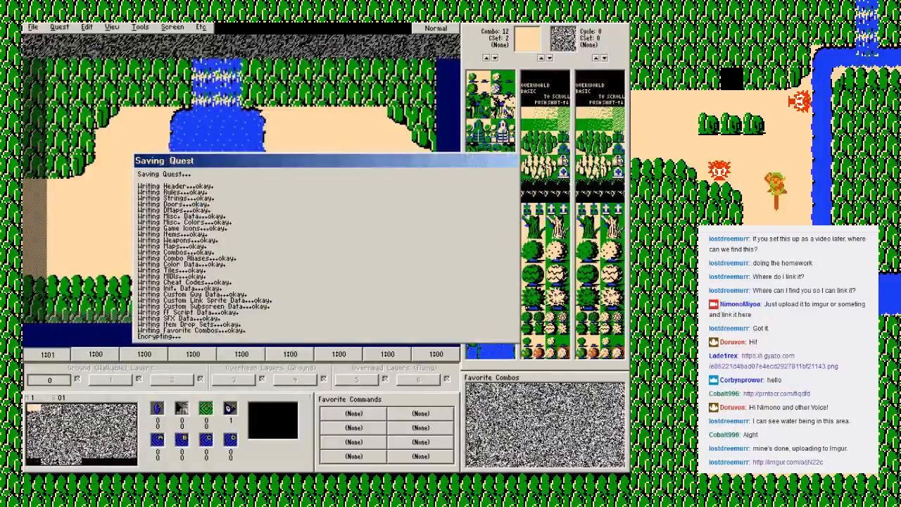
key("Return")
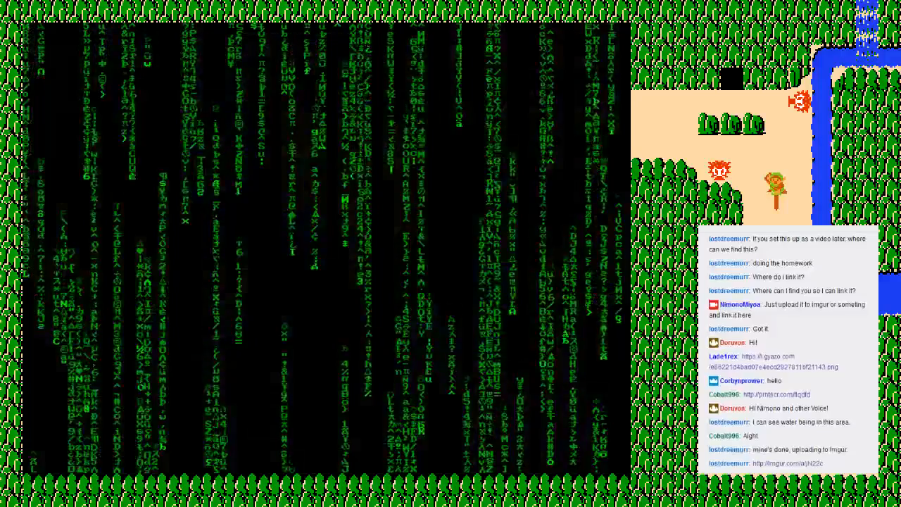
key("Return")
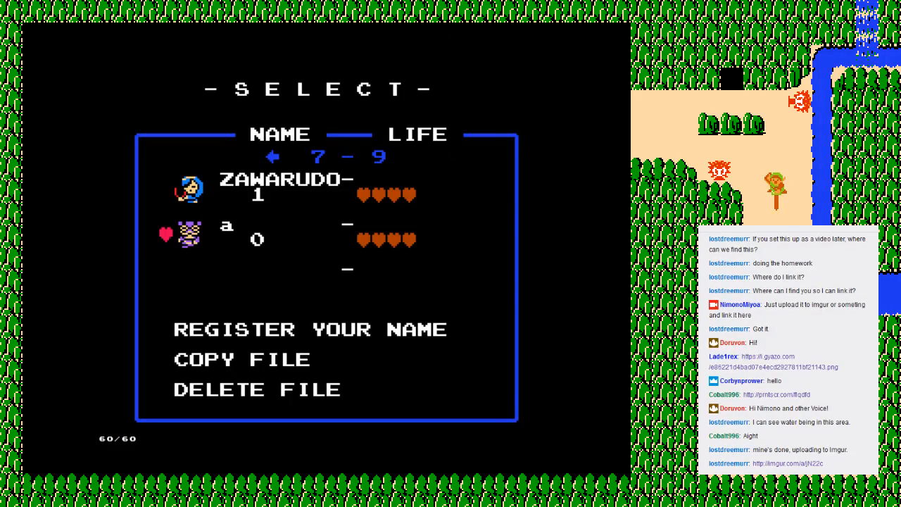
Step: Register a new save file named Class
key("Down")
key("Return")
type("Class")
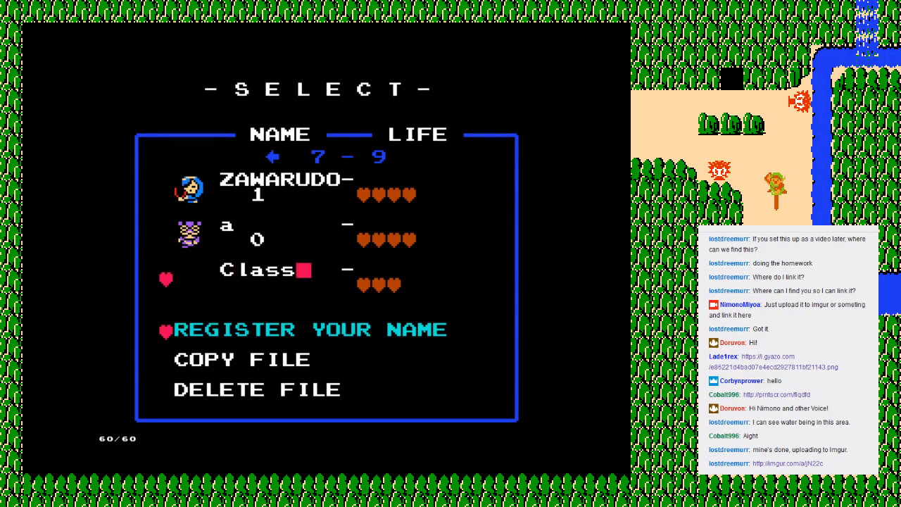
key("Return")
Step: Load the custom quest file into the Class save and start playing it
key("Return")
key("alt")
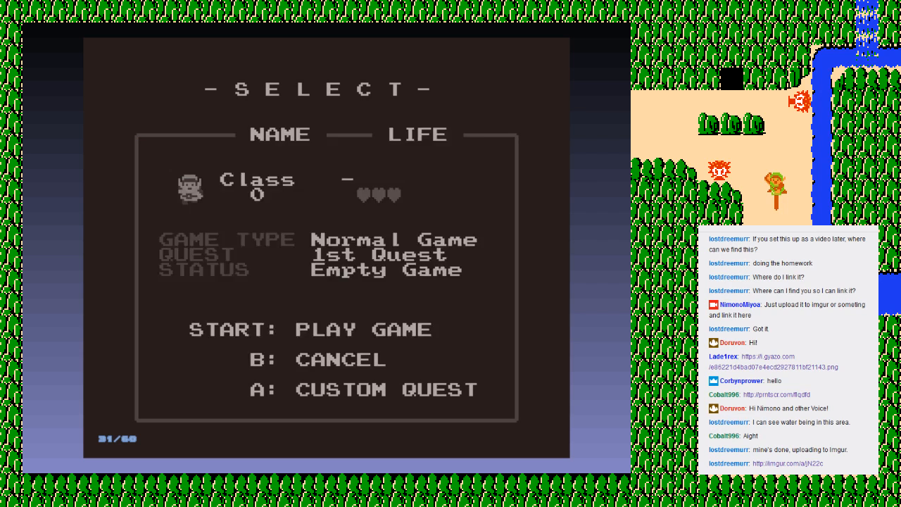
key("Return")
scroll(274, 250, "down", 8)
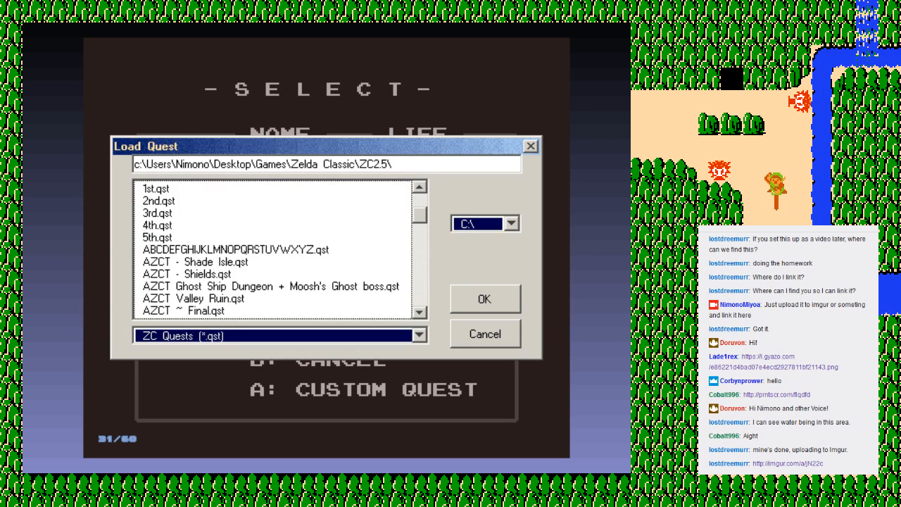
scroll(274, 250, "up", 1)
double_click(184, 237)
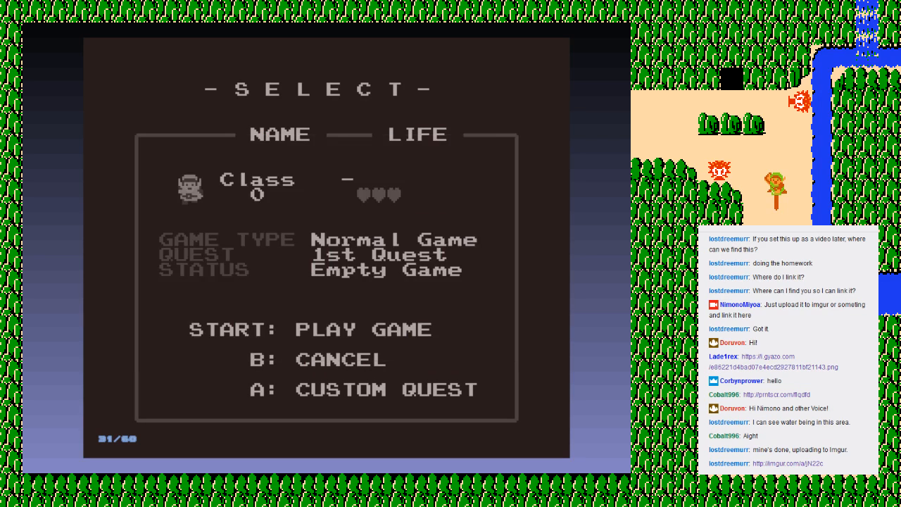
left_click(270, 343)
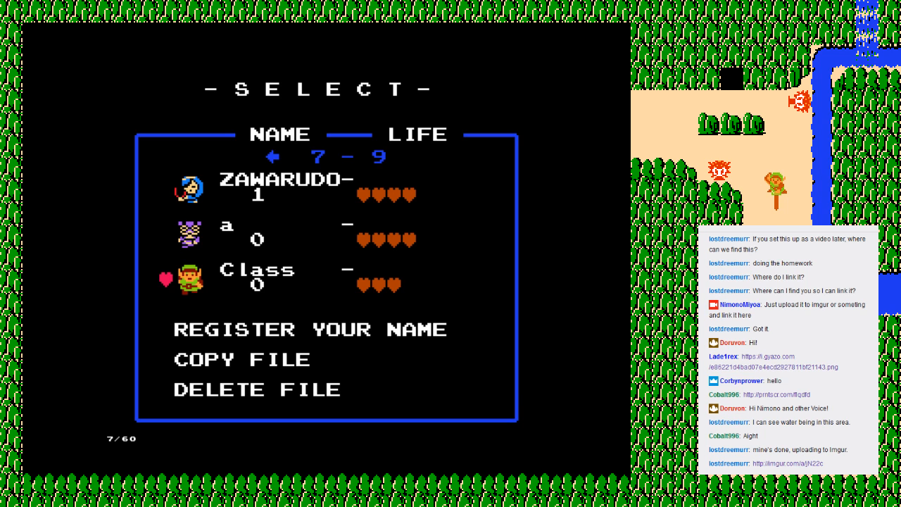
key("Return")
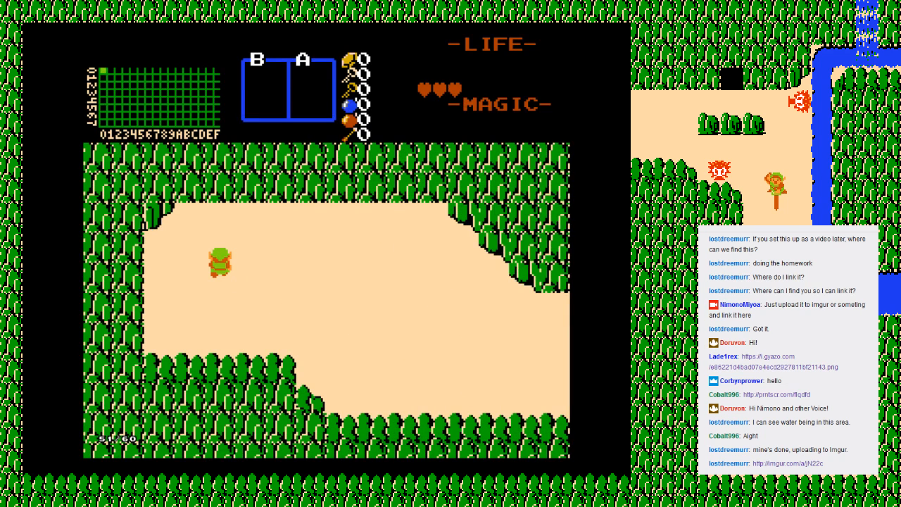
Step: Playtest the first screen's mountain borders by walking along them, and continue east onto the second screen's dock bridge
key("Right")
key("Down")
key("Left")
key("Up")
key("Right")
key("Down")
key("Left")
key("Down")
key("Left")
key("Up")
key("Down")
key("Left")
key("Up")
key("Right")
key("Down")
key("Right")
key("Down")
key("Right")
key("Down")
key("Right")
key("Right")
key("Down")
key("Right")
key("Up")
key("Right")
key("Down")
key("Right")
key("Right")
key("Right")
key("Right")
key("Up")
key("Up")
key("Right")
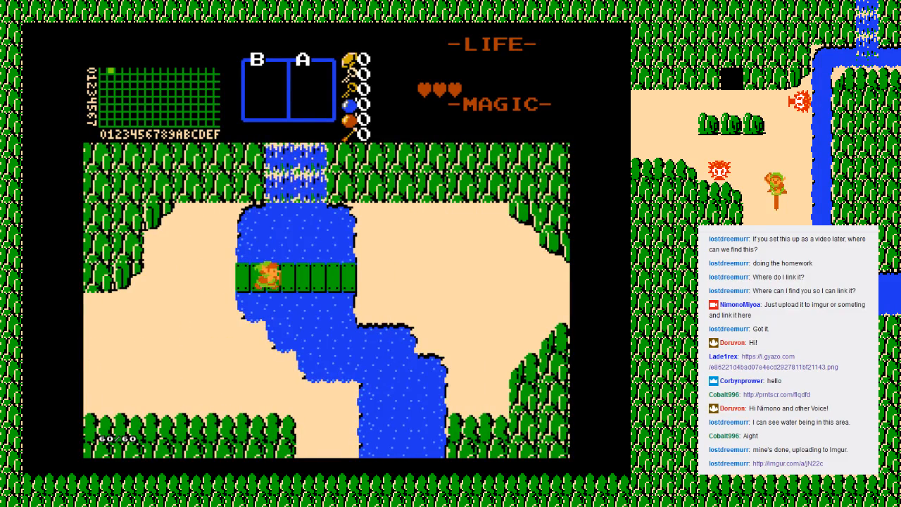
Step: Test the bridge, river water and banks on the second screen by walking against them, ending at the southern gap
key("Up")
key("Left")
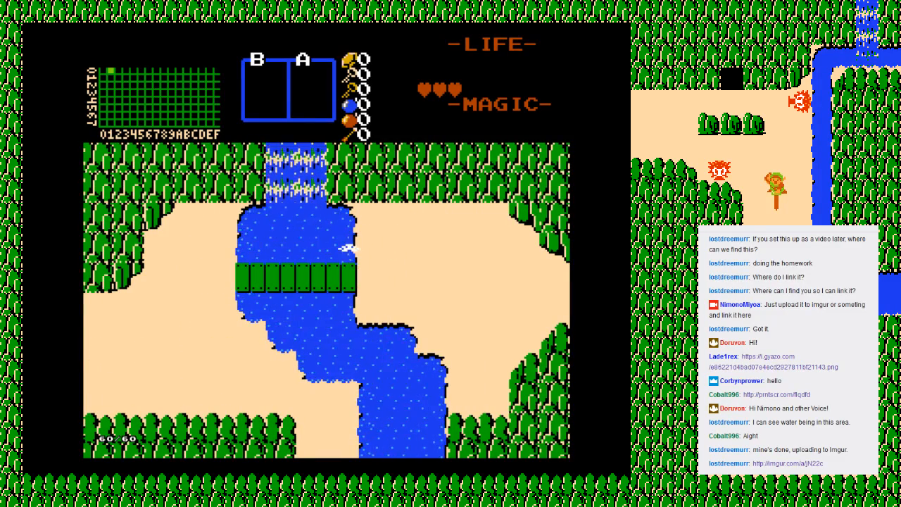
key("Right")
key("Down")
key("Right")
key("Left")
key("Up")
key("Down")
key("Right")
key("Right")
key("Down")
key("Up")
key("Left")
key("Left")
key("Up")
key("Right")
key("Down")
key("Down")
Step: Walk around the gap beside the southern channel and leave through it to check the undesigned screen below
key("Right")
key("Down")
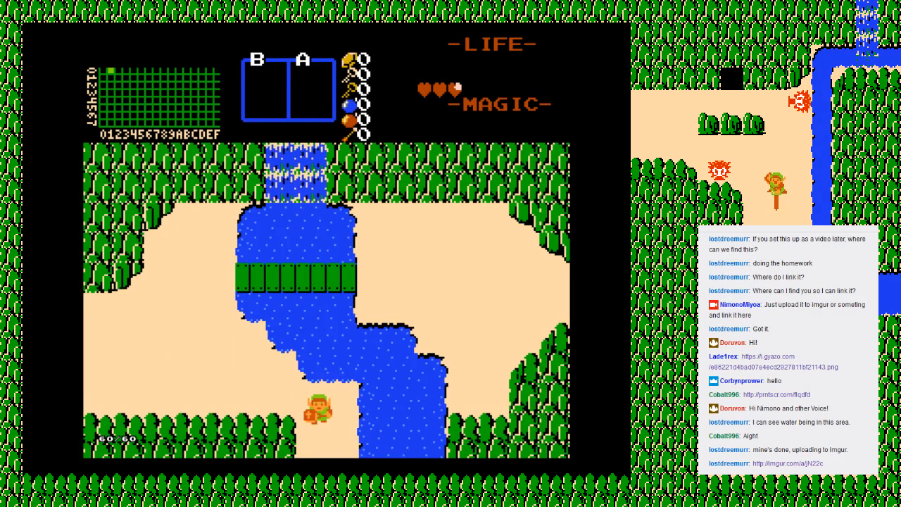
key("Right")
key("Left")
key("Right")
key("Left")
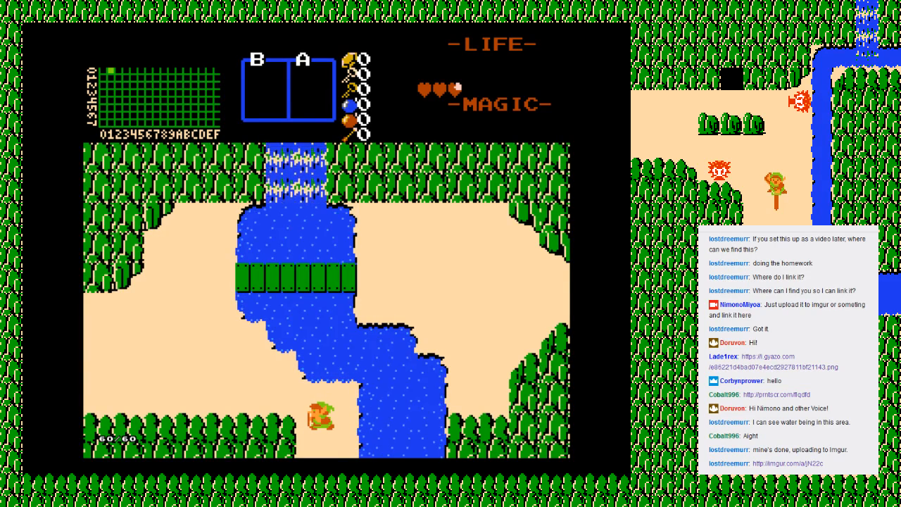
key("Down")
key("Left")
key("Up")
key("Right")
key("Up")
key("Down")
key("Down")
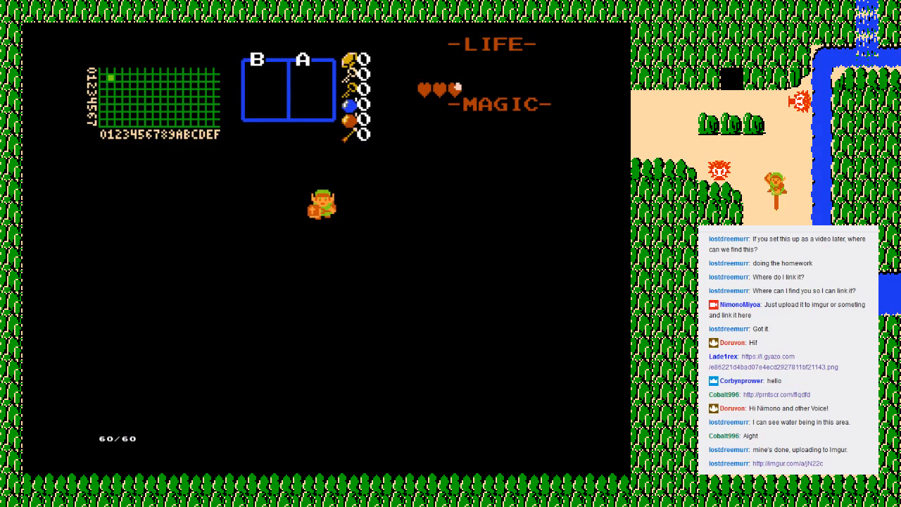
Step: Walk around the blank screen, return north to the river screen and head to its western ground
key("Down")
key("Up")
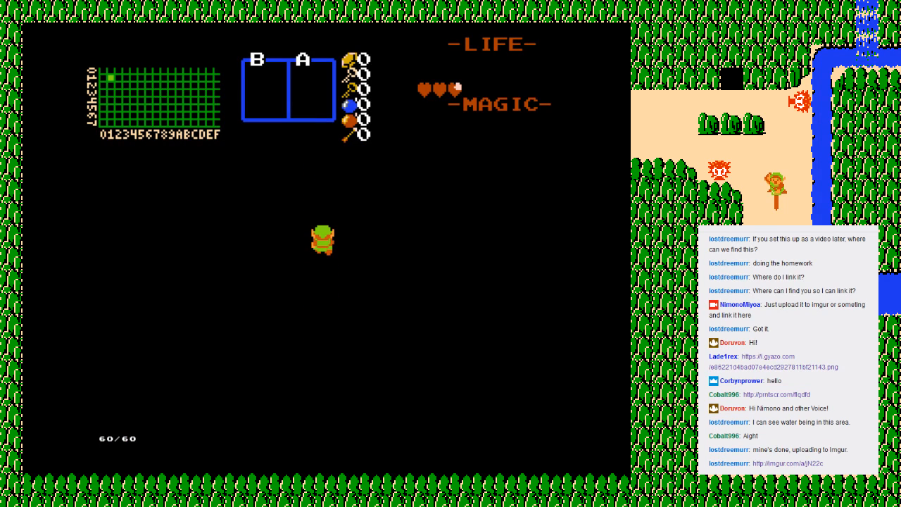
key("Down")
key("Up")
key("Up")
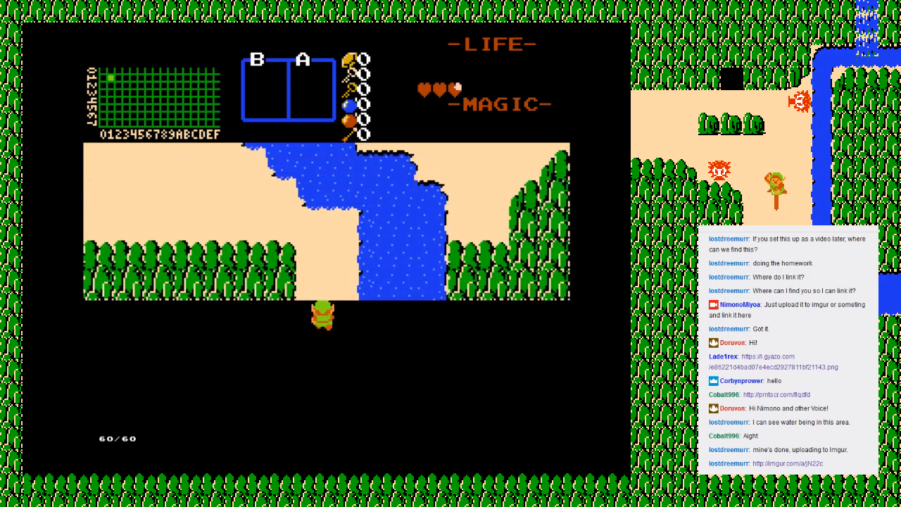
key("Up")
key("Left")
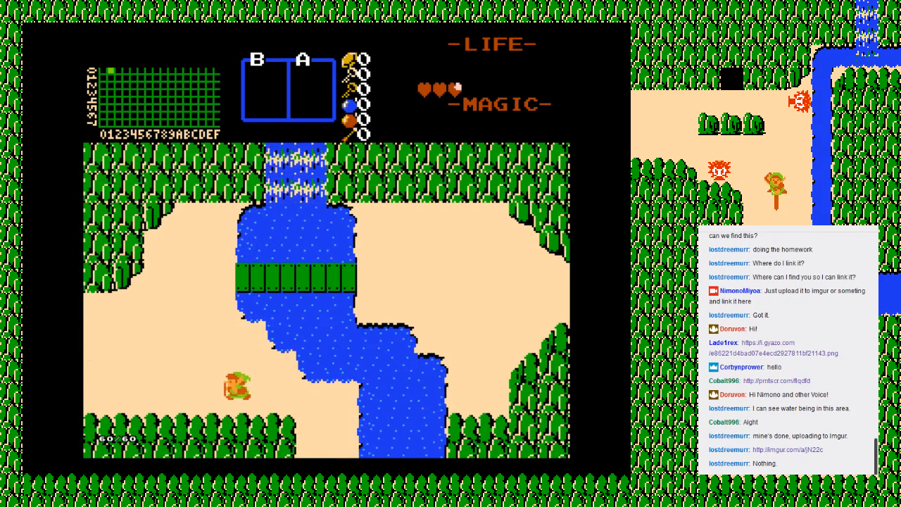
key("Up")
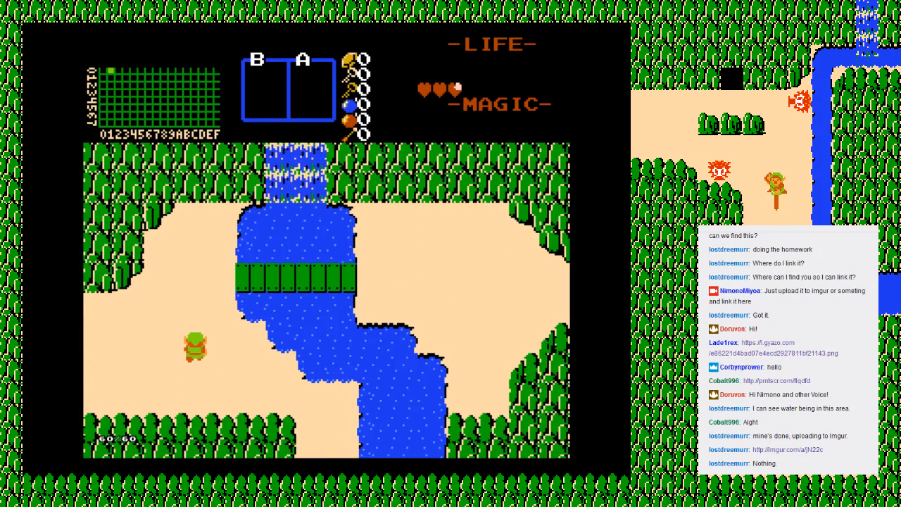
Step: End the playtest session and choose Retry
key("Escape")
key("Down")
key("Down")
key("Return")
key("Return")
key("Return")
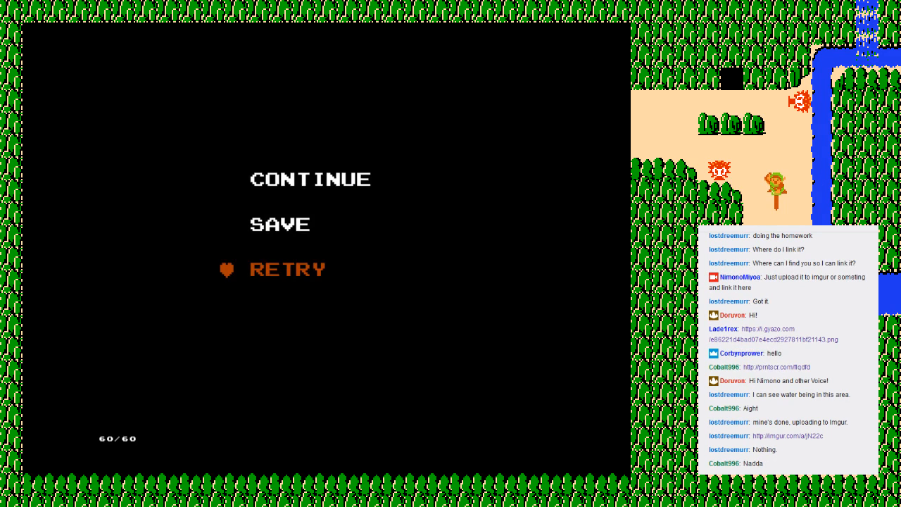
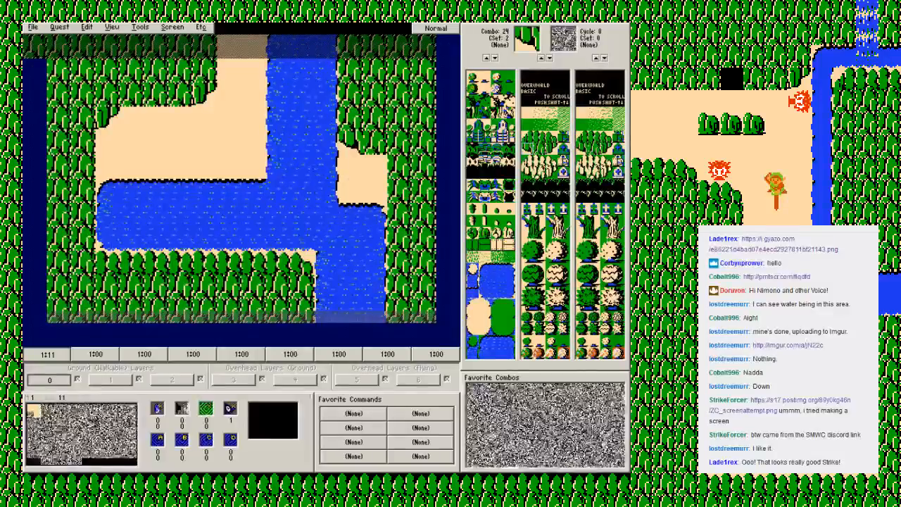
Step: Go to the blank screen east of the river screen and paint a strip of sand ground inward from its western entrance
key("Up")
key("Right")
key("Left")
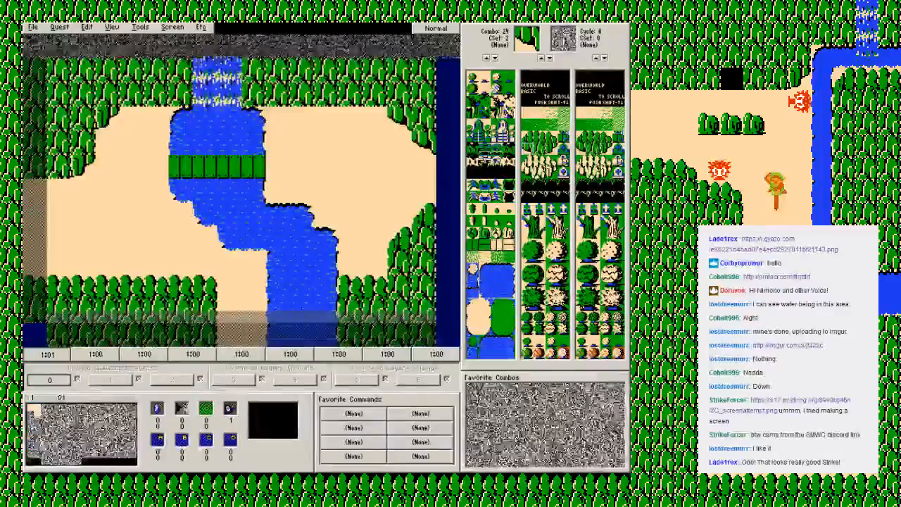
right_click(397, 183)
left_click(409, 188)
key("Right")
left_click(58, 167)
mouse_move(58, 167)
left_mouse_down()
mouse_move(109, 191)
mouse_move(180, 166)
left_mouse_up()
Step: Place two diagonal mountain edge combos above the western entrance and two below it, using combos 26 and 22
left_click(551, 146)
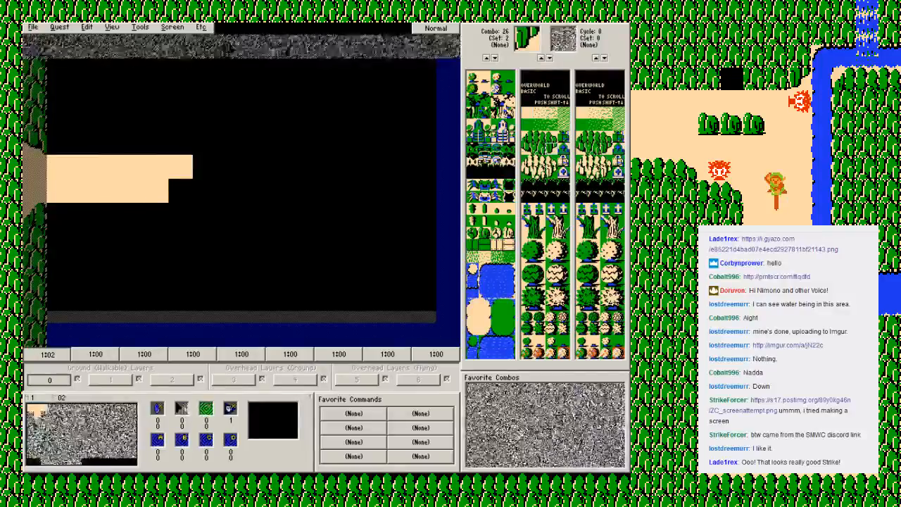
left_click_drag(59, 143, 84, 117)
left_click(549, 136)
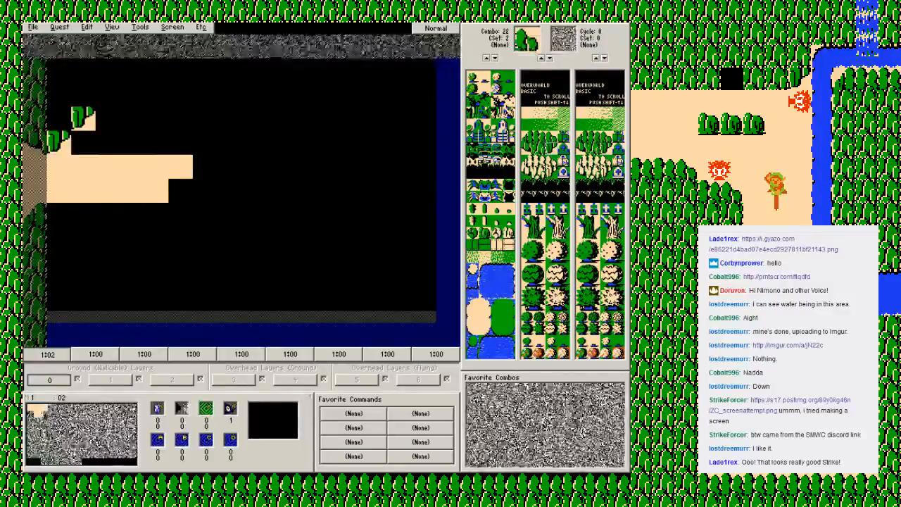
left_click(59, 215)
left_click(84, 239)
Step: Extend the southwestern mountain edge east with a row of peaks and a corner, and fill solid mountain beneath and along the bottom row
left_click(551, 126)
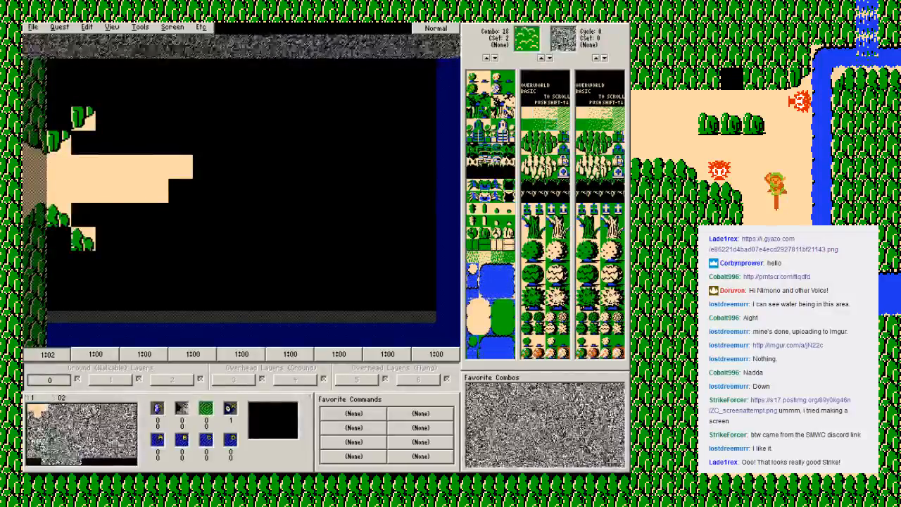
left_click(540, 136)
left_click_drag(108, 263, 156, 263)
left_click(550, 137)
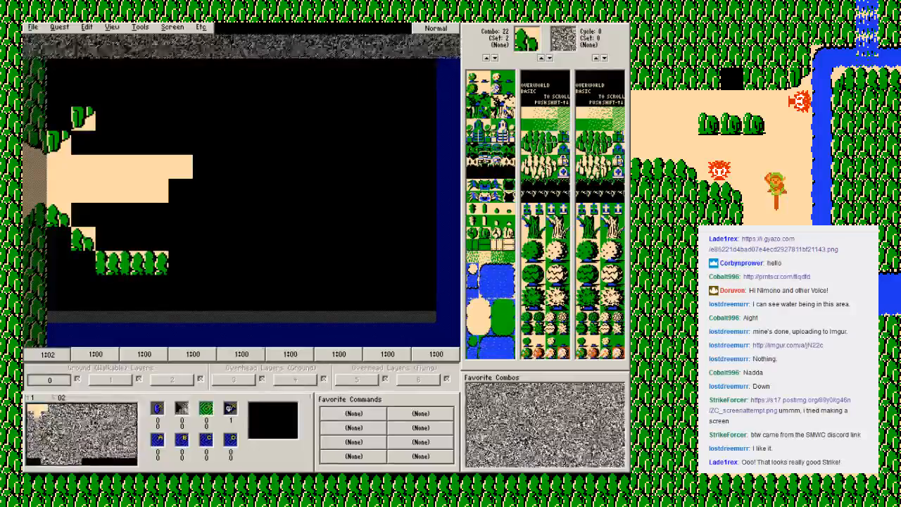
left_click(180, 263)
left_click(538, 147)
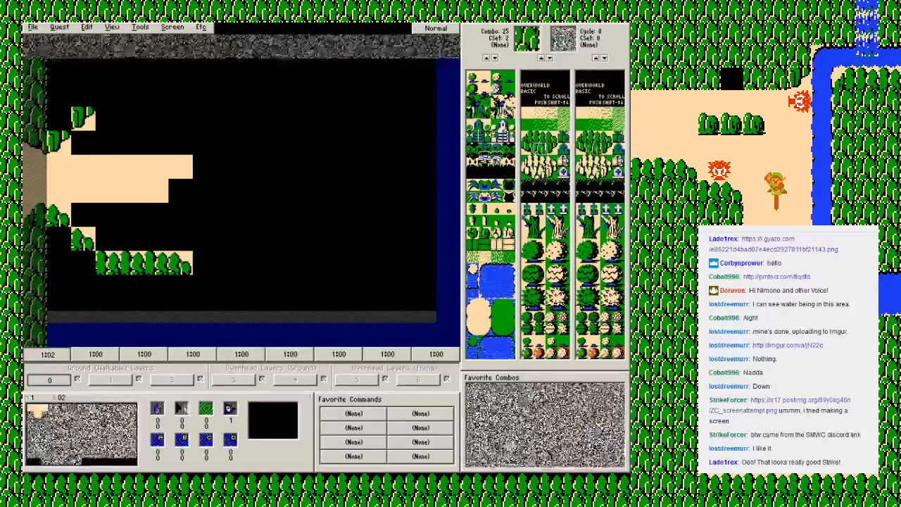
mouse_move(60, 239)
left_mouse_down()
mouse_move(82, 289)
mouse_move(173, 309)
mouse_move(257, 311)
left_mouse_up()
Step: Continue the southern mountain edge one row lower with peaks and an end corner, and put solid mountain under the corner
left_click(551, 138)
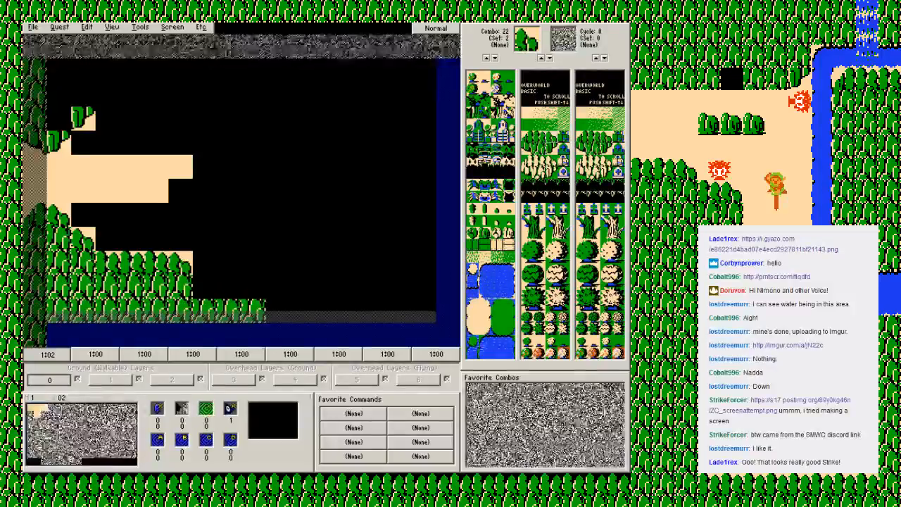
left_click(540, 138)
left_click_drag(204, 287, 253, 286)
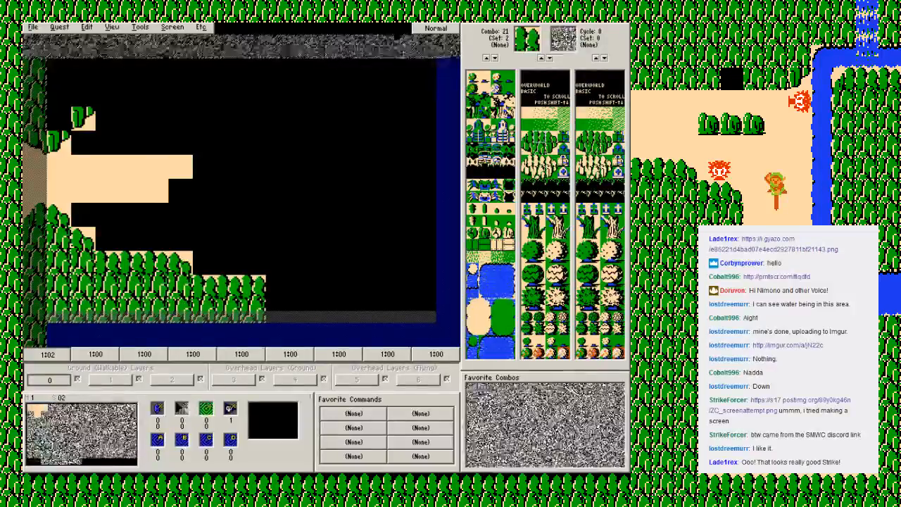
left_click(551, 138)
left_click(277, 286)
left_click(540, 149)
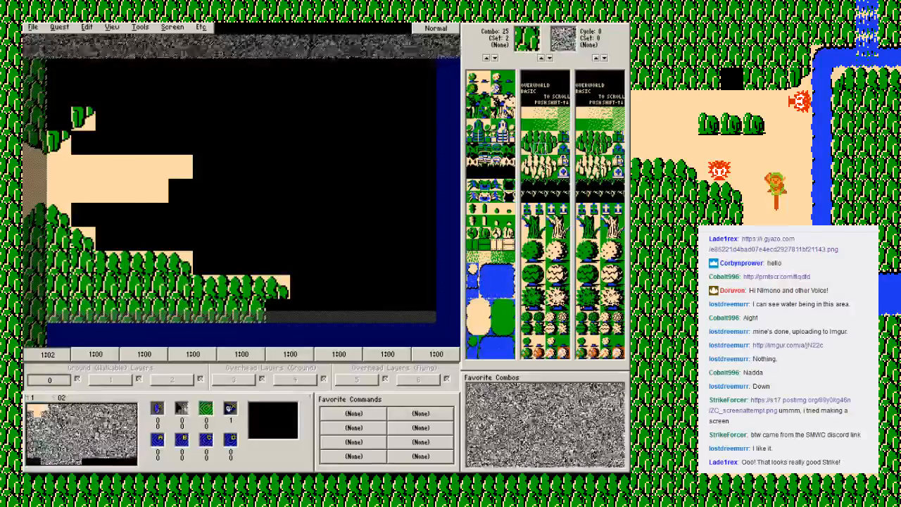
left_click(278, 310)
Step: Paint a two-tile-thick solid mountain border up the eastern side and across the northern edge
mouse_move(423, 311)
left_mouse_down()
mouse_move(399, 310)
mouse_move(424, 167)
mouse_move(399, 191)
mouse_move(424, 119)
mouse_move(423, 143)
left_mouse_up()
mouse_move(423, 71)
left_mouse_down()
mouse_move(424, 95)
mouse_move(156, 70)
mouse_move(59, 95)
mouse_move(376, 94)
left_mouse_up()
left_click_drag(375, 94, 253, 70)
left_click_drag(253, 70, 204, 94)
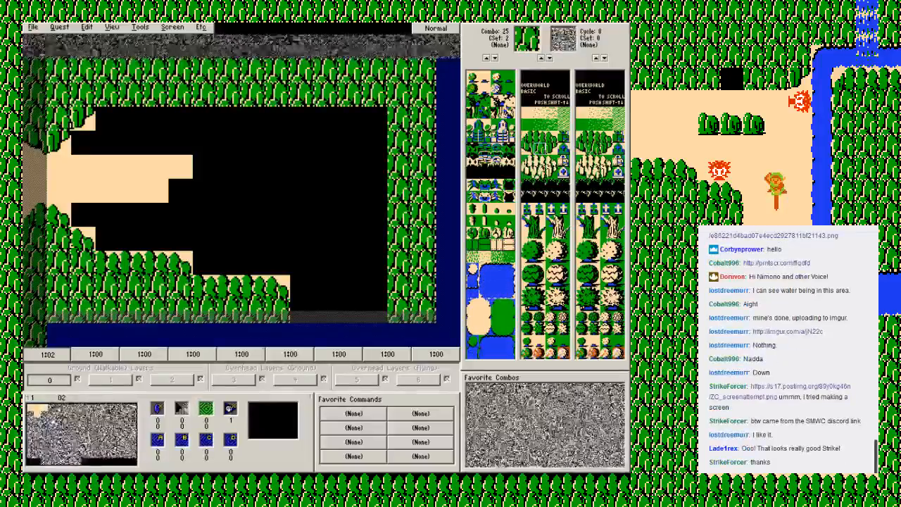
Step: Place a left and a right mountain corner in the northern area with a one-tile gap between them for a cave
left_click(528, 149)
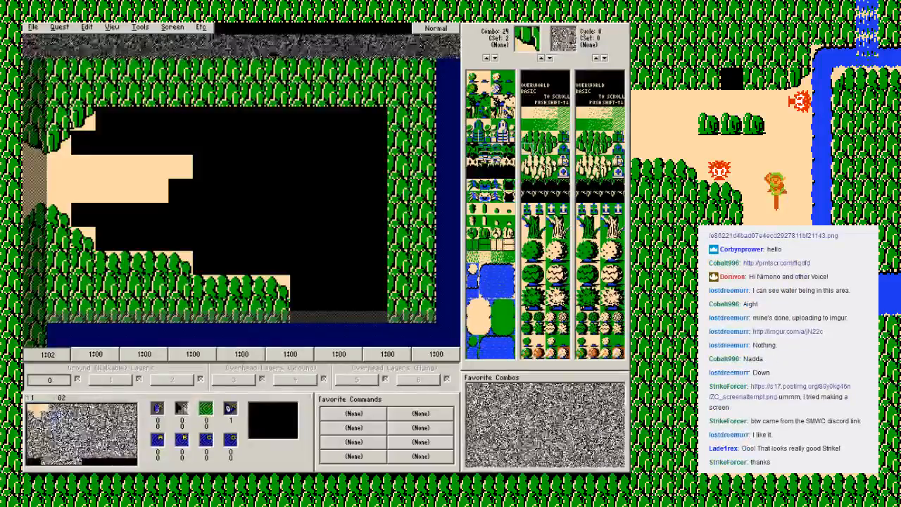
left_click(229, 142)
left_click(552, 148)
left_click(278, 142)
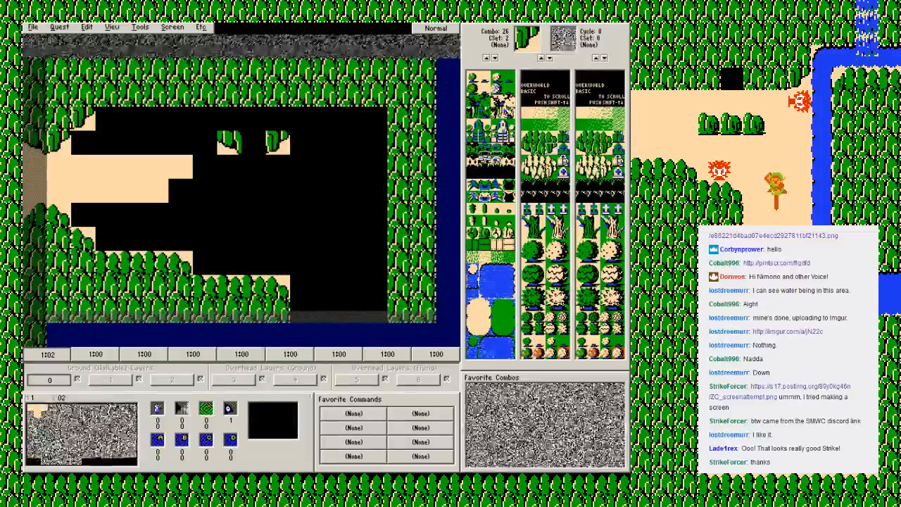
Step: Fill solid mountain above the cave gap and east of it, thickening only the upper part of the eastern border
left_click(541, 148)
mouse_move(229, 117)
left_mouse_down()
mouse_move(375, 117)
mouse_move(375, 310)
left_mouse_up()
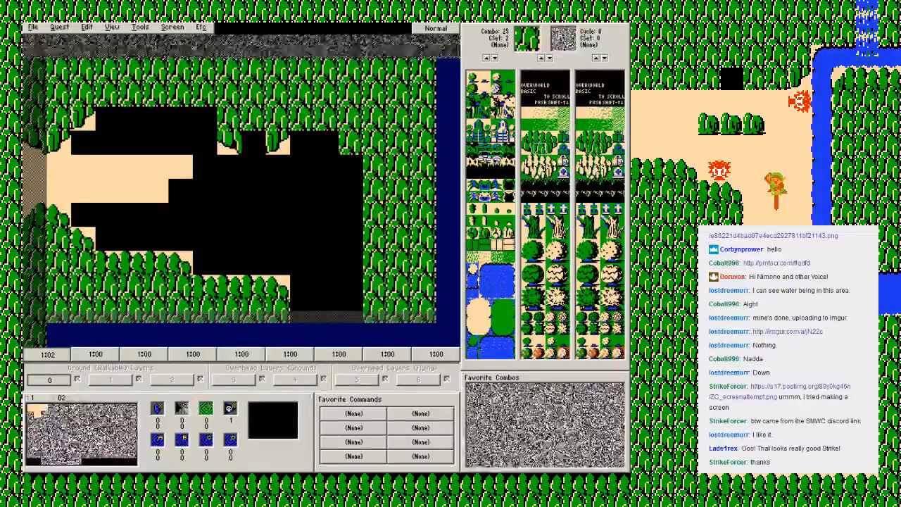
key("u")
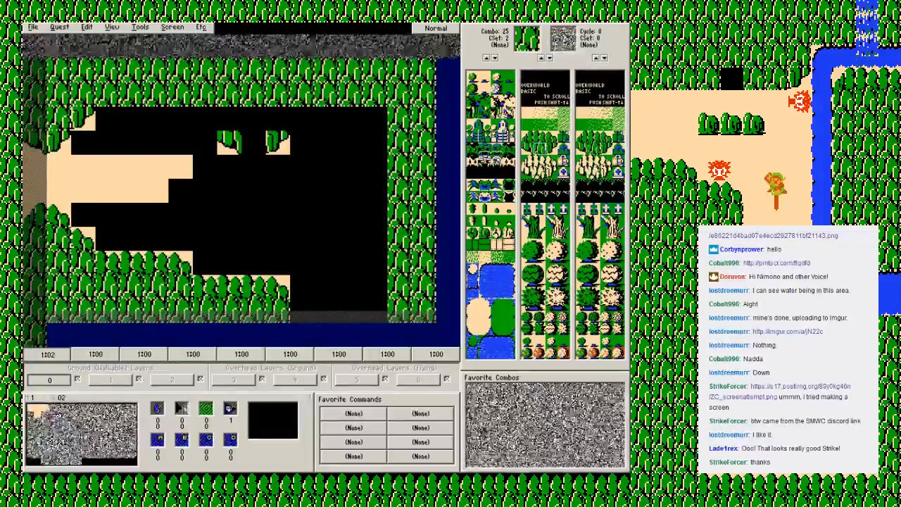
mouse_move(229, 118)
left_mouse_down()
mouse_move(374, 118)
mouse_move(374, 167)
left_mouse_up()
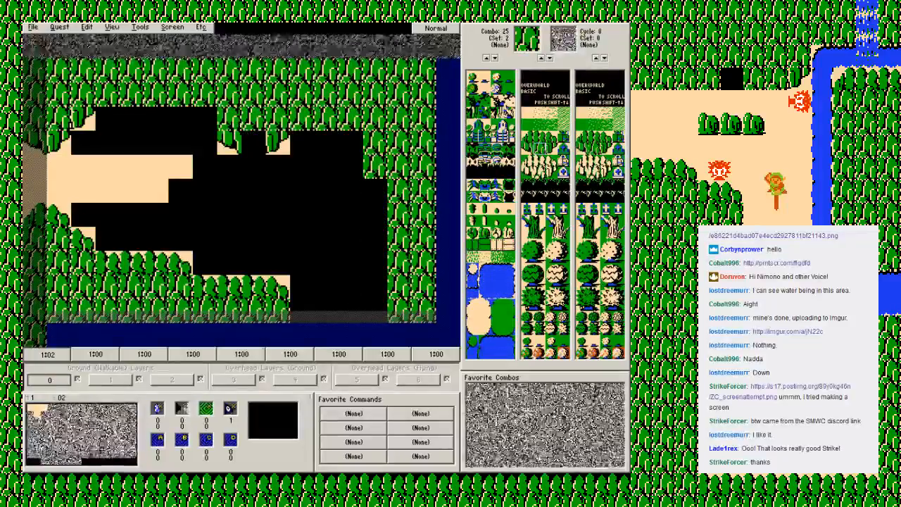
Step: Round off the northeastern mountain steps and the northern edge west of the cave with combo 24, and fill the leftover tile with solid mountain
left_click(527, 150)
left_click(351, 142)
left_click(376, 190)
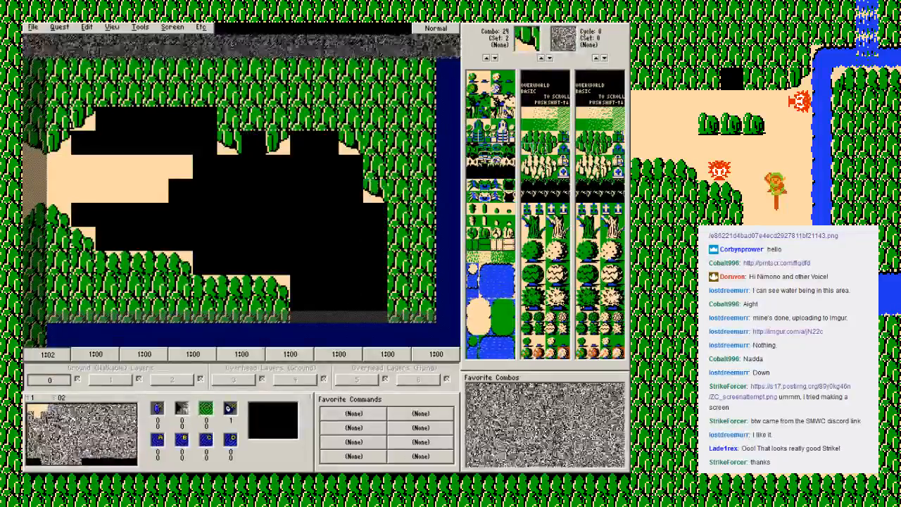
left_click(180, 117)
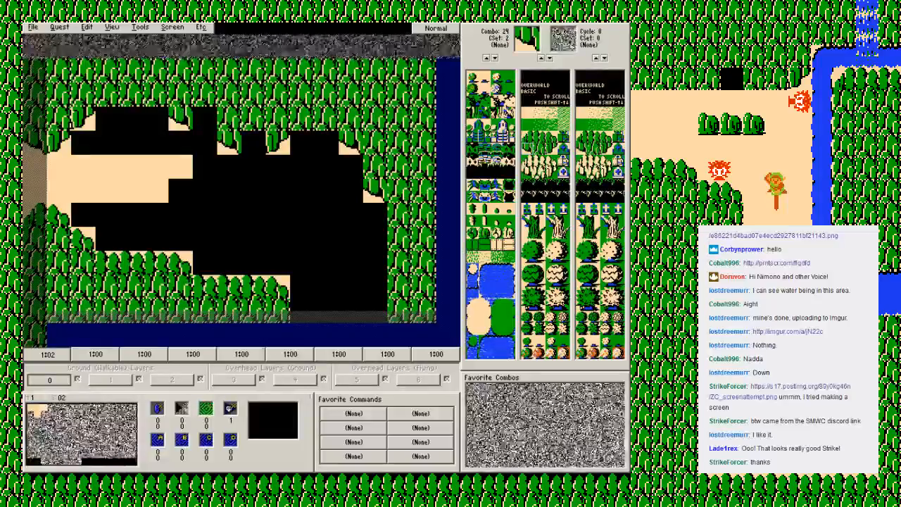
left_click(540, 148)
left_click(205, 118)
Step: Fill the remaining black area inside the mountains with the sand ground combo
right_click(159, 163)
left_click(170, 168)
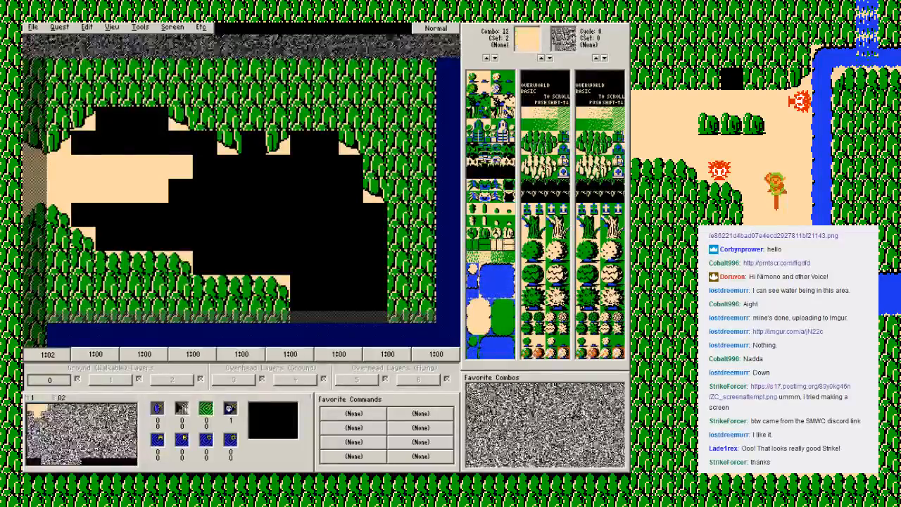
left_click(155, 149, "shift")
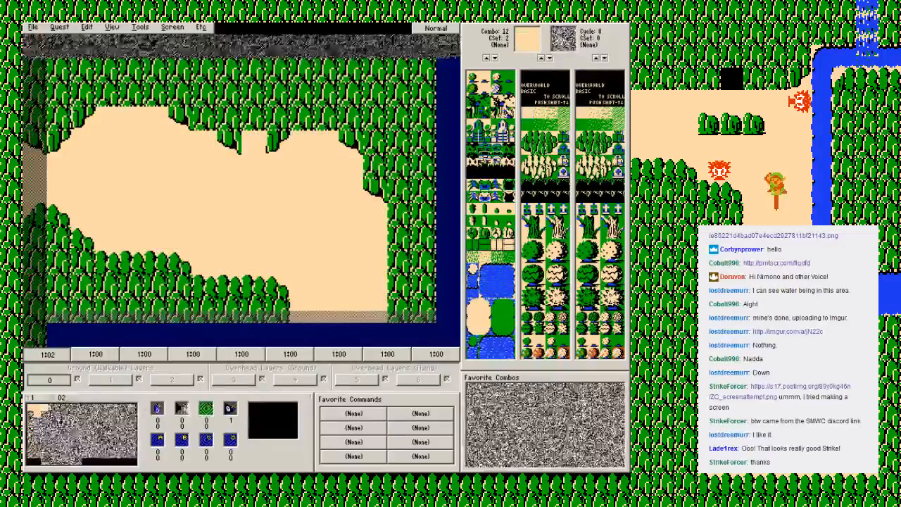
Step: Place the Cave (Walk Down) combo in the gap between the northern mountain corners and save the quest
left_click(472, 172)
left_click(252, 141)
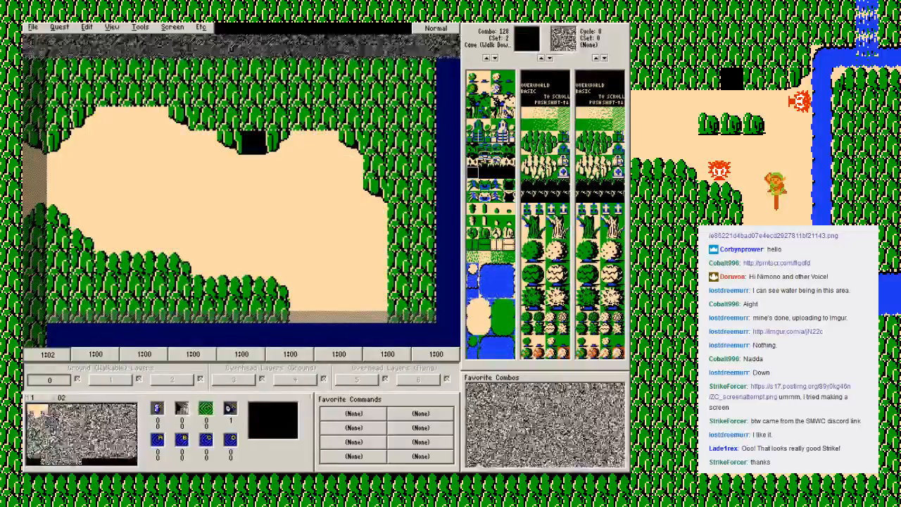
key("F2")
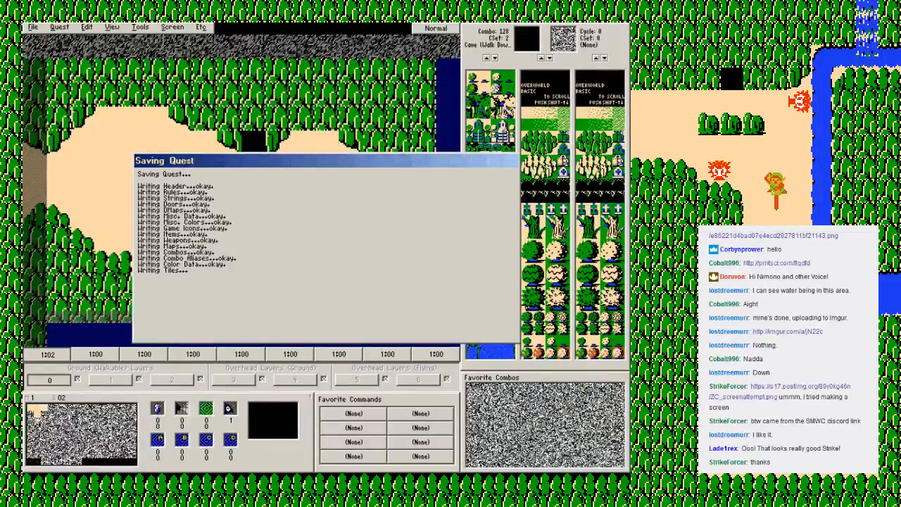
key("Return")
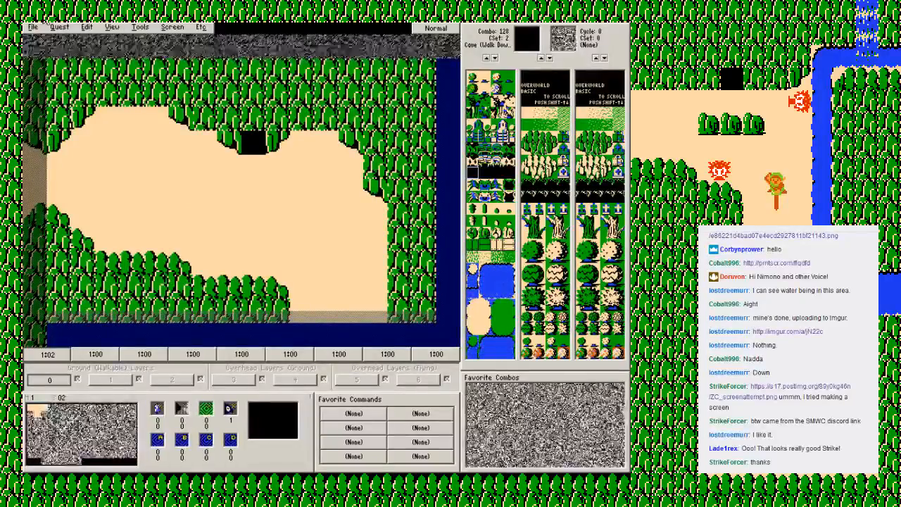
left_click(59, 26)
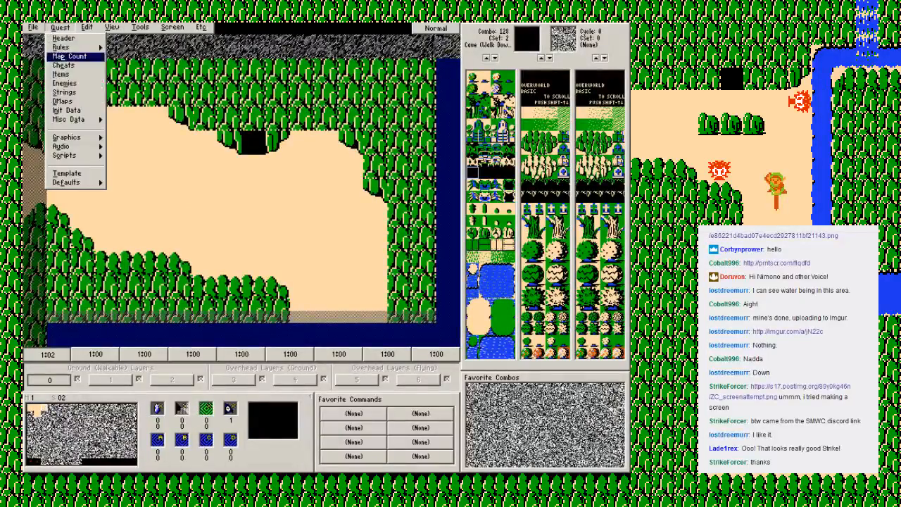
left_click(240, 28)
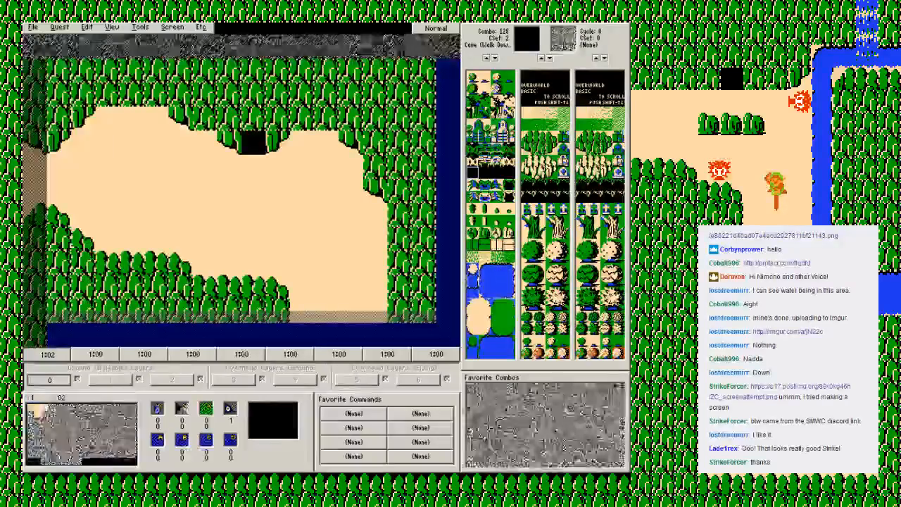
left_click(33, 27)
key("Escape")
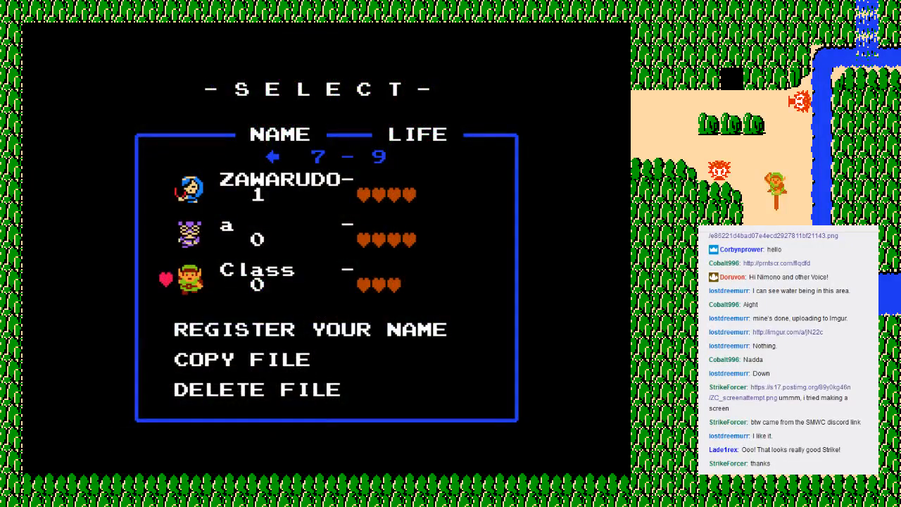
Step: Start the Class save file in Zelda Classic and walk across the first screen toward its eastern exit
key("Return")
key("Right")
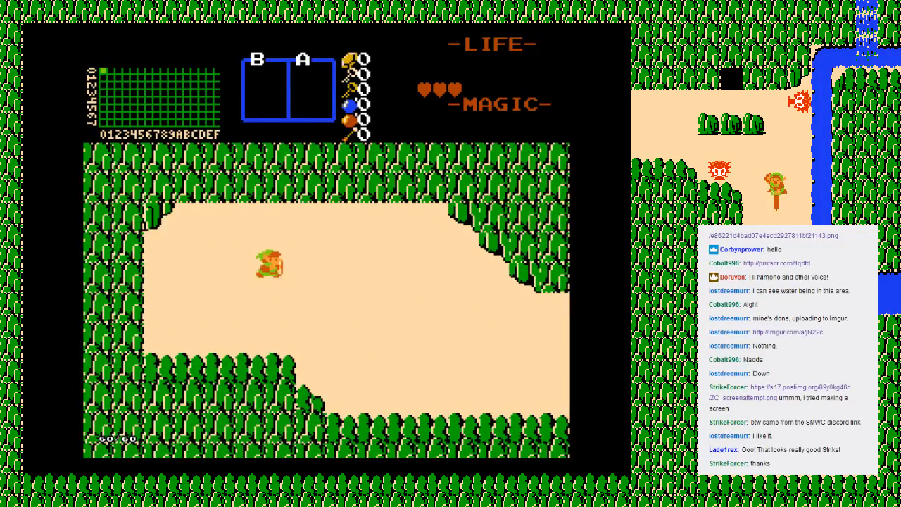
key("Down")
key("Up")
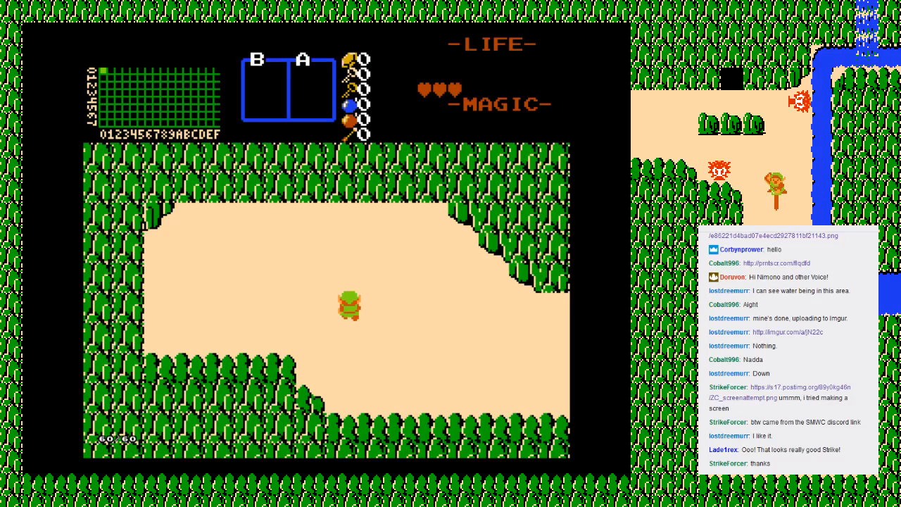
key("Down")
key("Right")
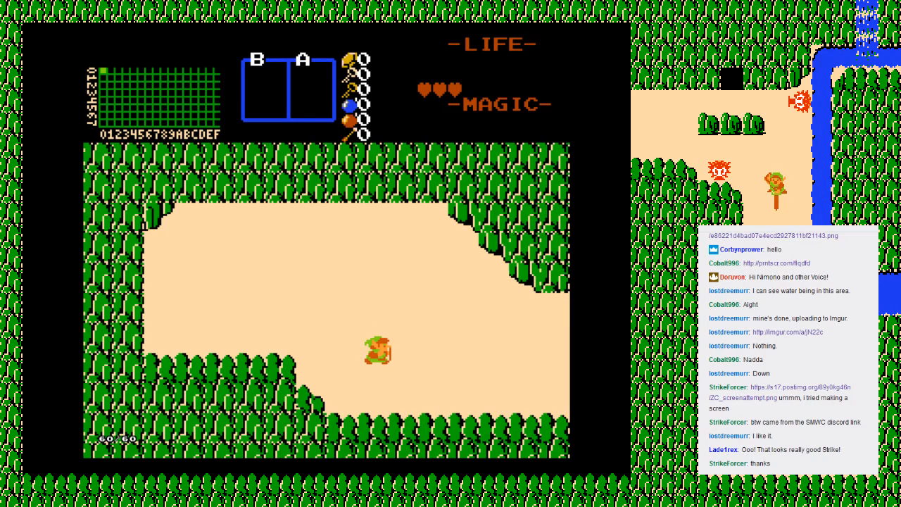
Step: View the inventory subscreen briefly, and walk east over the river bridge into the new third screen
key("Return")
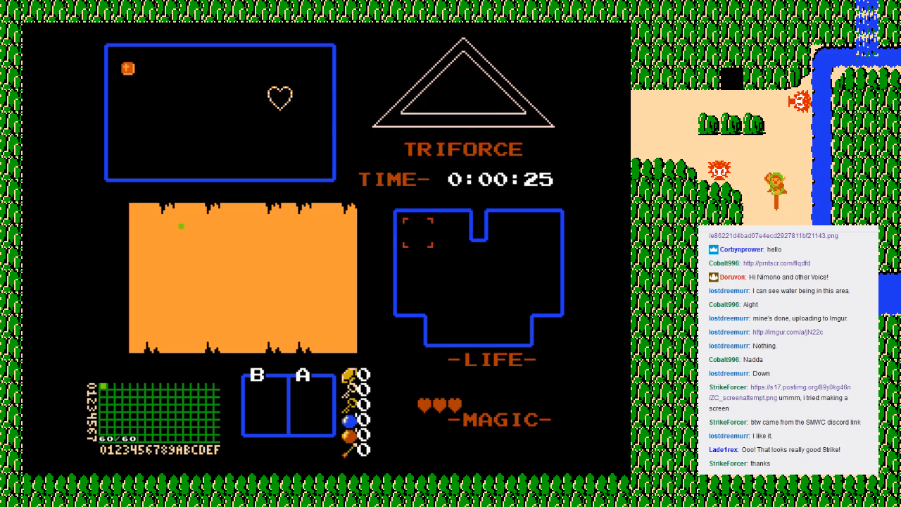
key("Return")
key("Right")
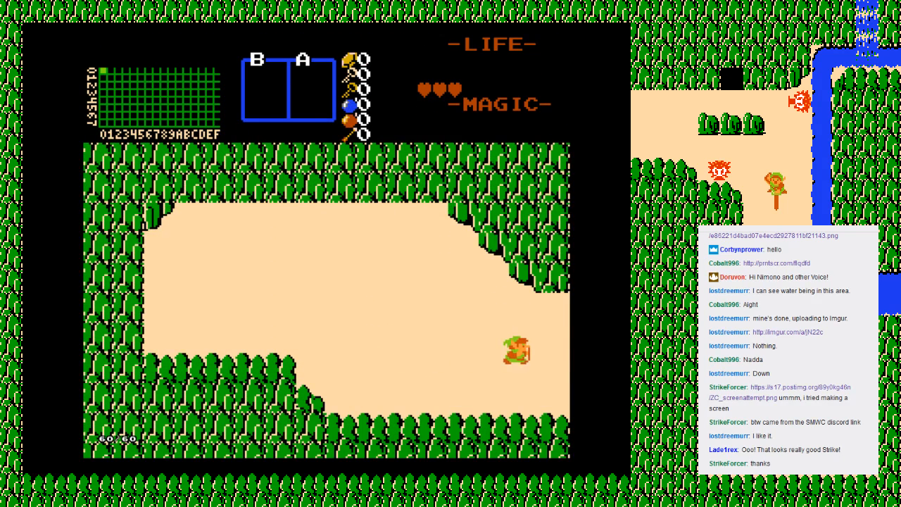
key("Up")
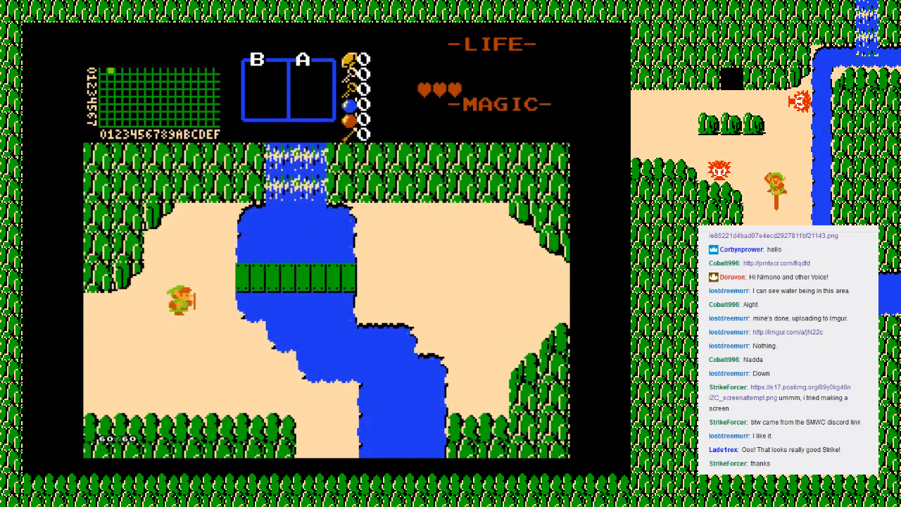
key("Up")
key("Right")
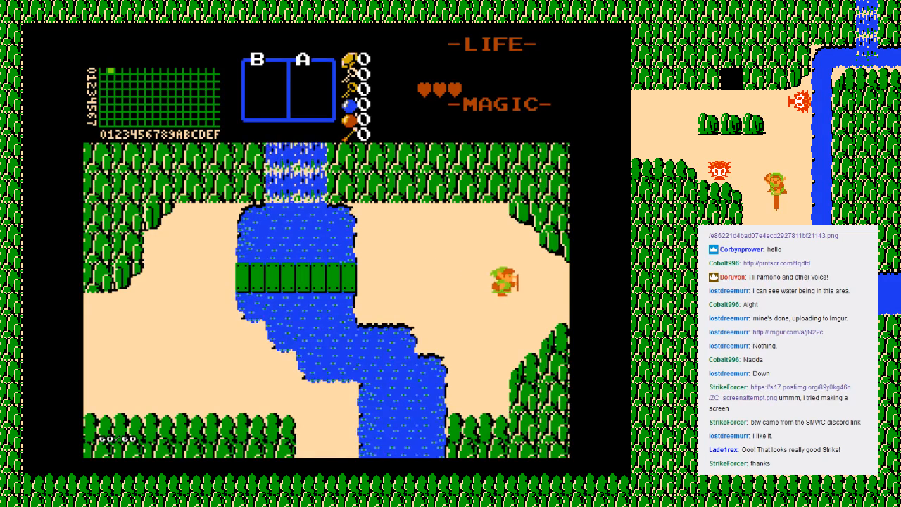
key("Right")
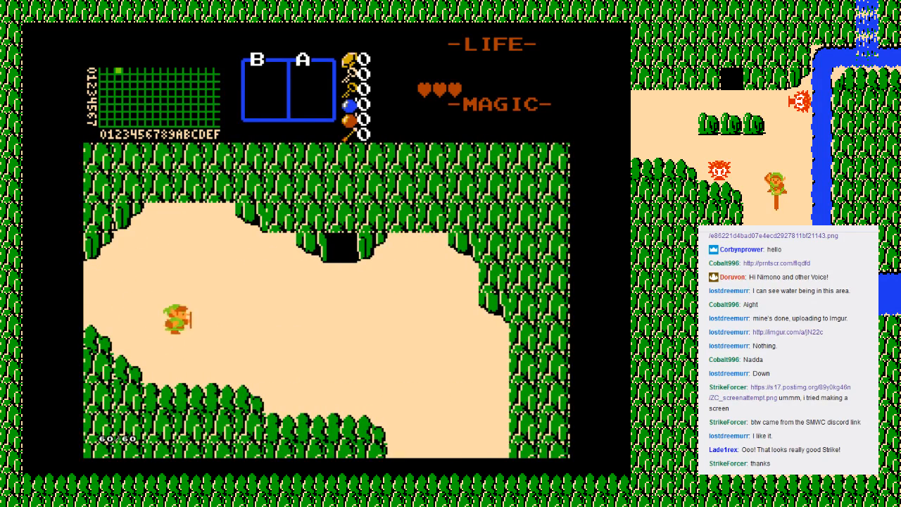
Step: Walk around the open ground of the third screen in front of the cave entrance
key("Right")
key("Down")
key("Left")
key("Up")
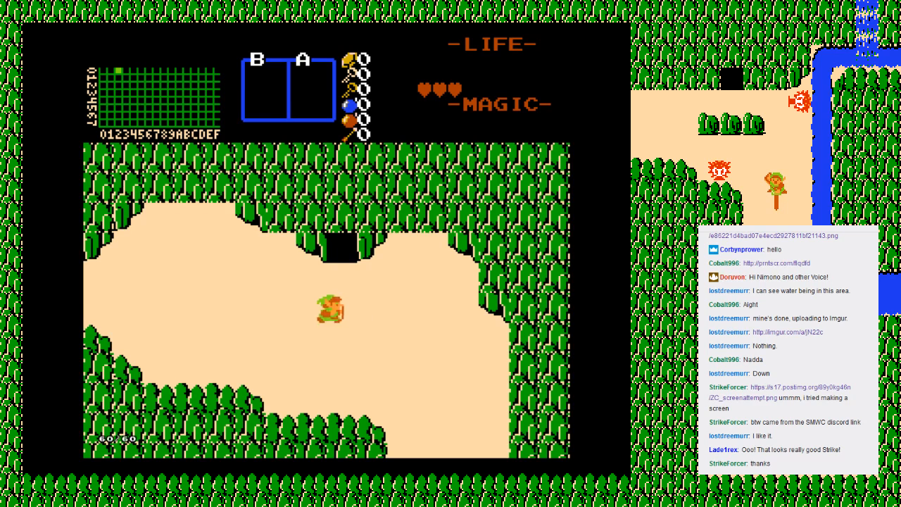
key("Right")
key("Up")
key("Down")
key("Left")
key("Right")
key("Down")
key("Left")
key("Up")
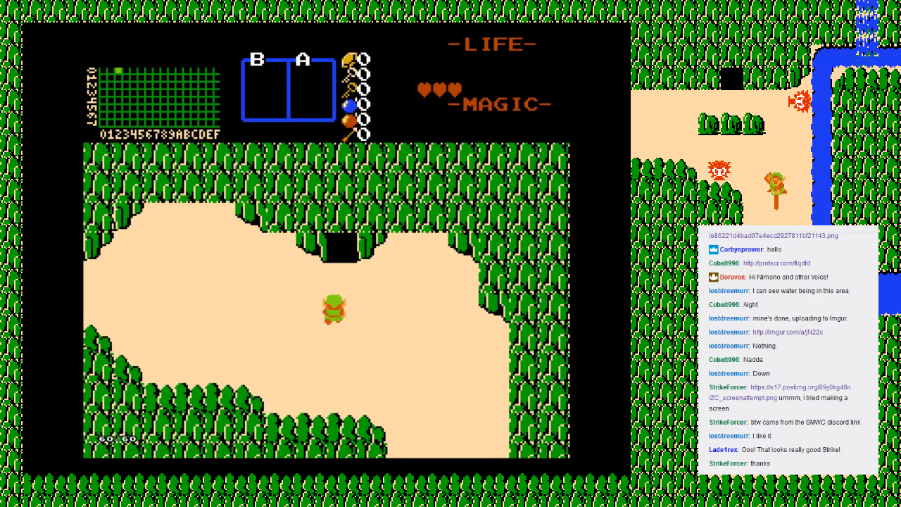
Step: Walk into the cave on the third screen, move around inside the grey room, and leave through its southern exit
key("Up")
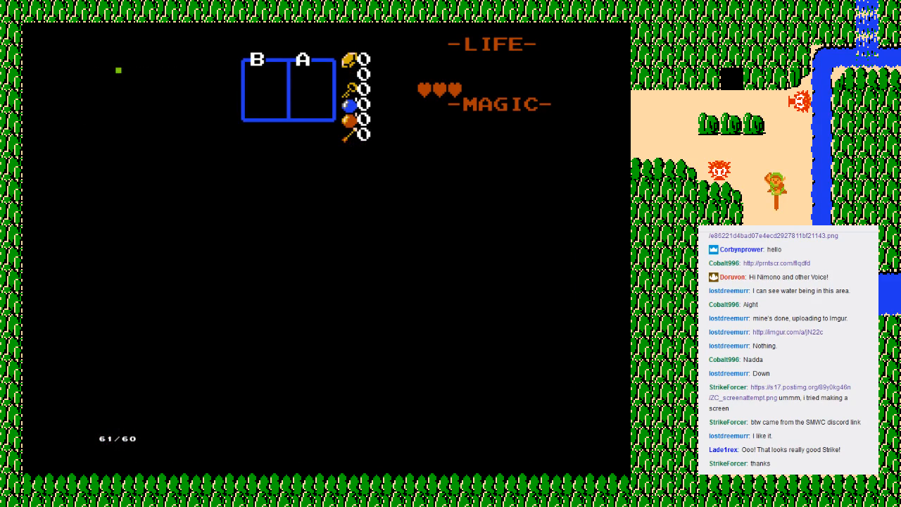
key("Down")
key("Right")
key("Up")
key("Right")
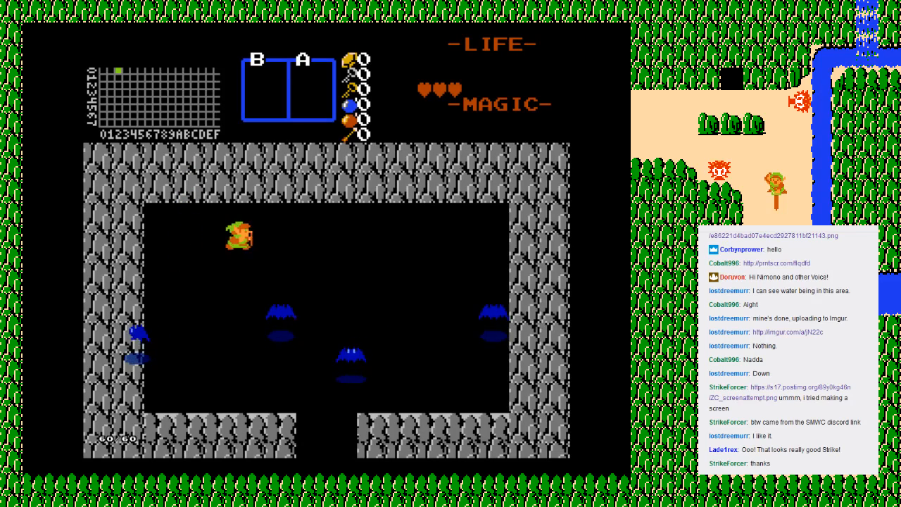
key("Right")
key("Down")
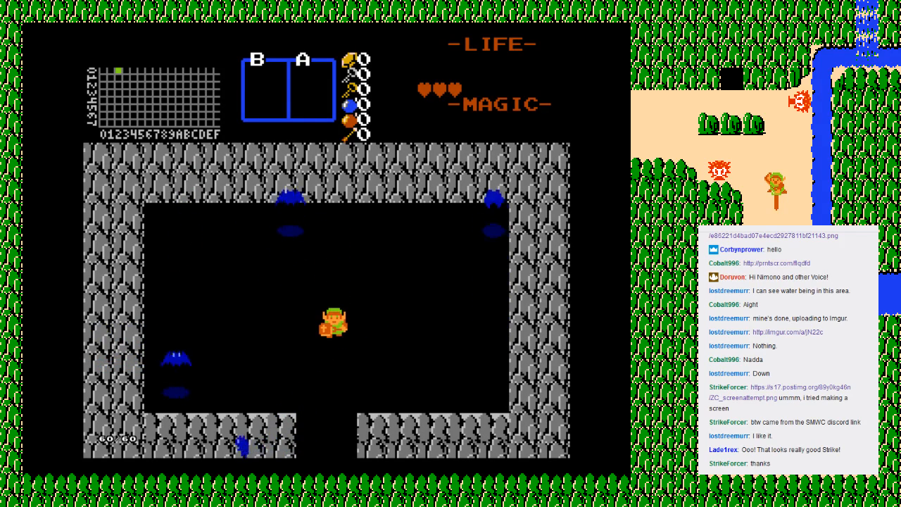
key("Down")
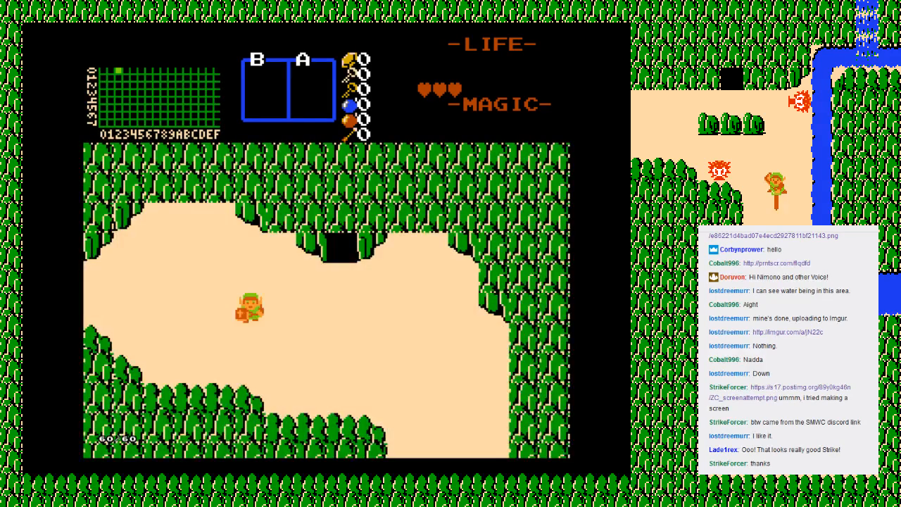
Step: Enter the cave a second time from the open ground, and exit again to check where Link reappears
key("Right")
key("Up")
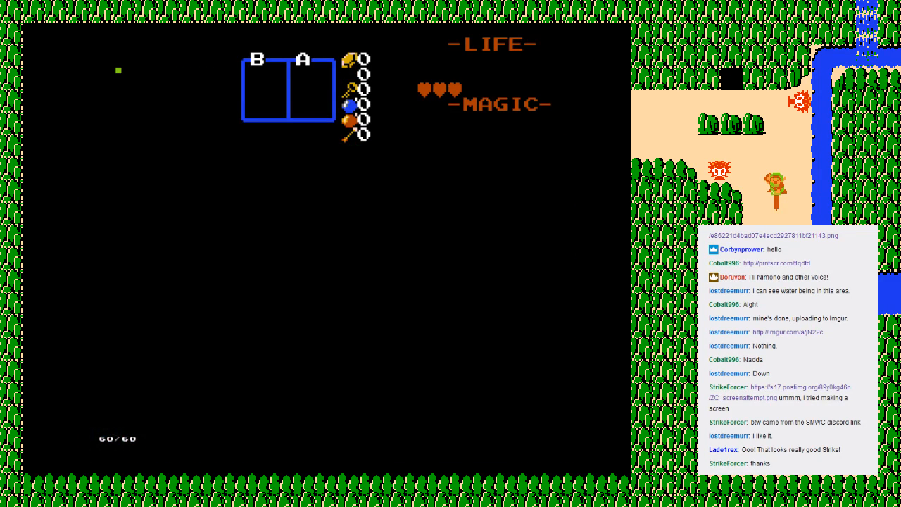
key("Down")
key("Right")
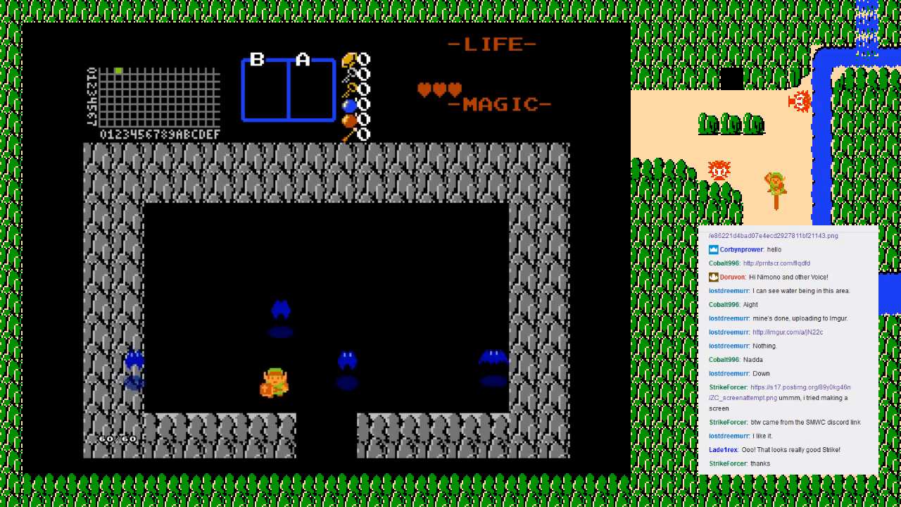
key("Down")
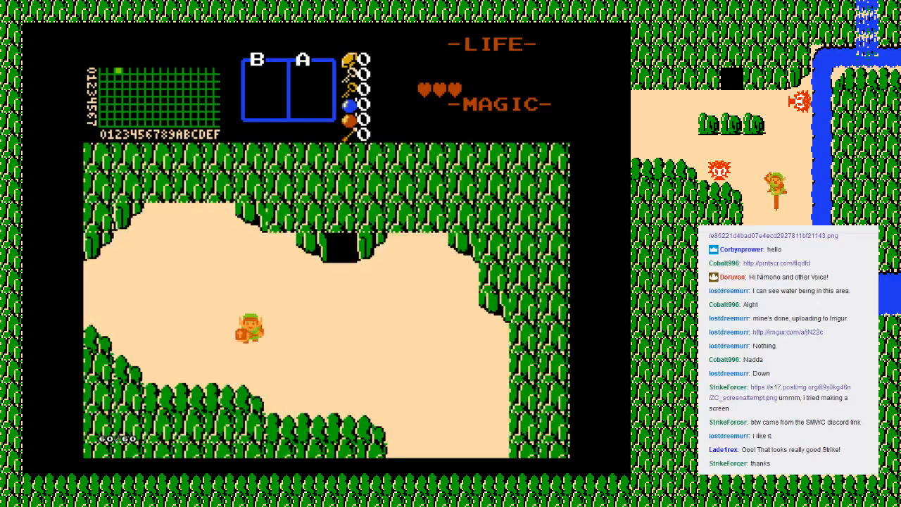
Step: Quit the running game with the Retry option to get back to the save file selection
key("Escape")
key("Down")
key("Down")
key("Return")
key("Up")
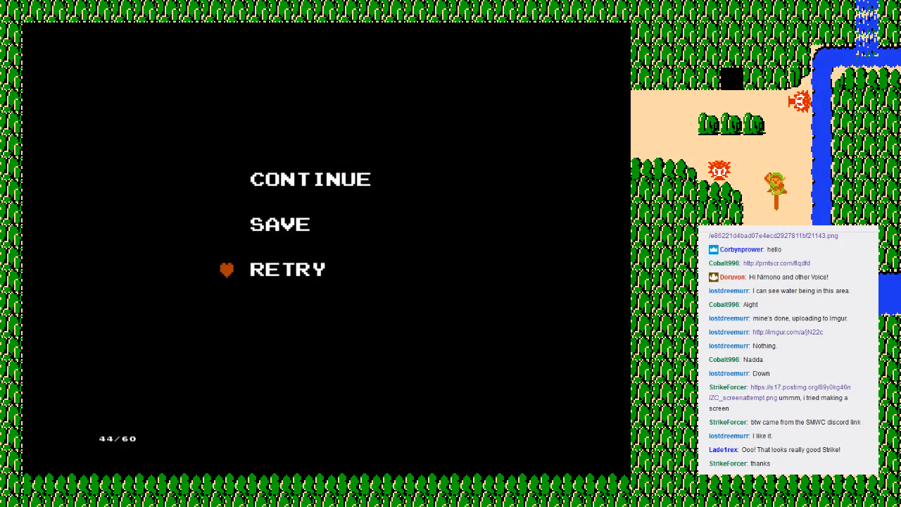
key("Return")
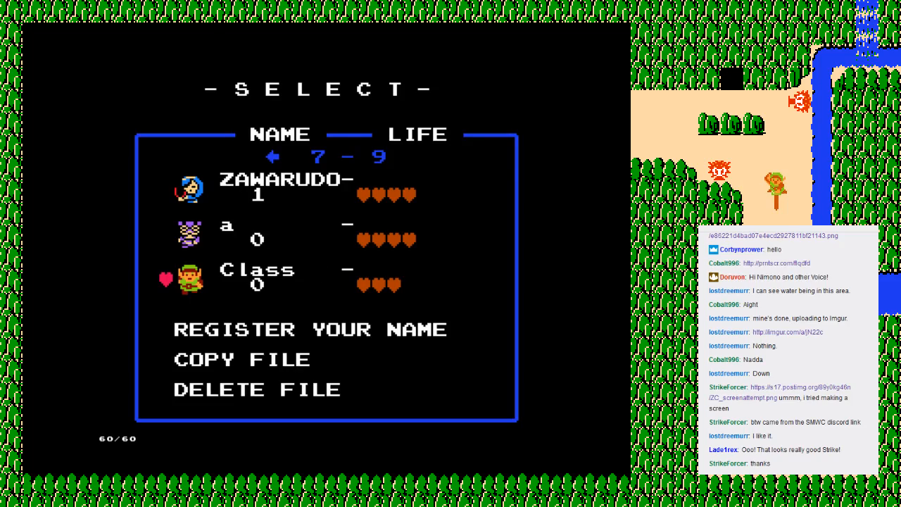
Step: In ZQuest, enable DMap 0's flags Use Caves Instead Of Item Cellars and Special Rooms And Guys Are In Caves Only, and save the quest
key("alt+Tab")
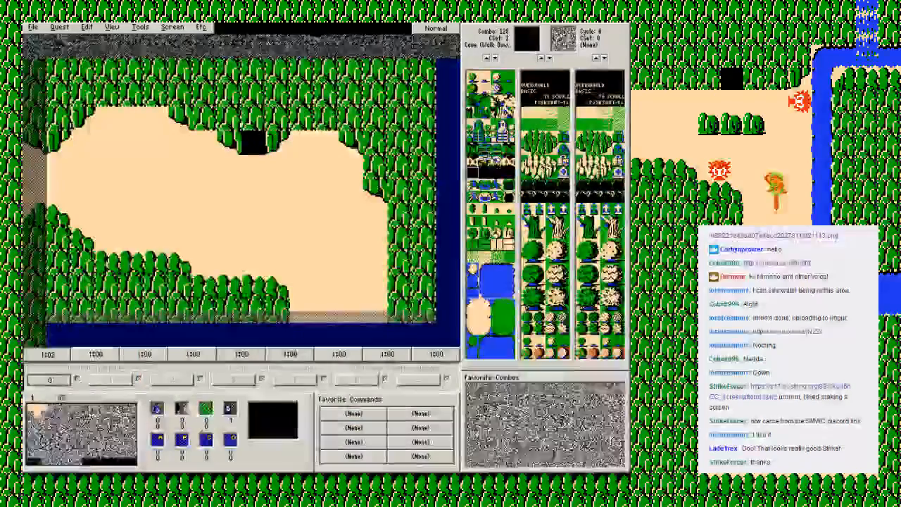
left_click(59, 27)
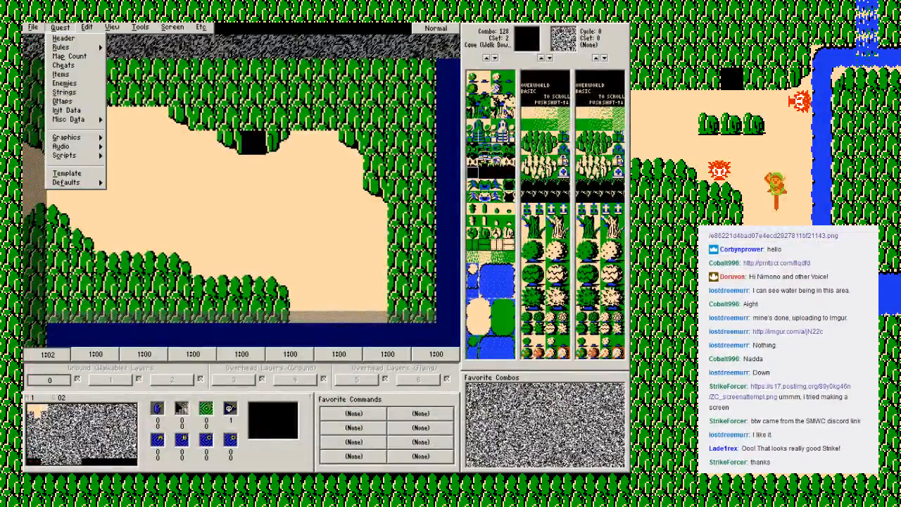
key("Escape")
left_click(60, 27)
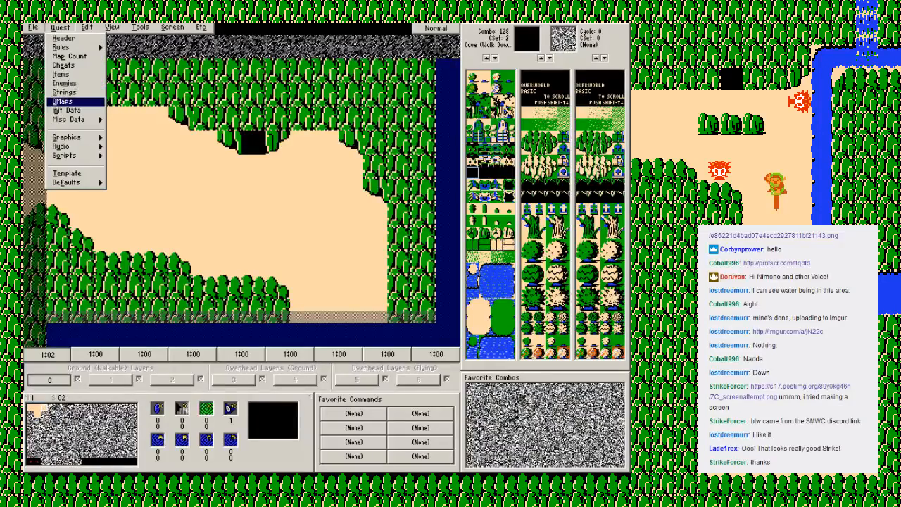
left_click(63, 101)
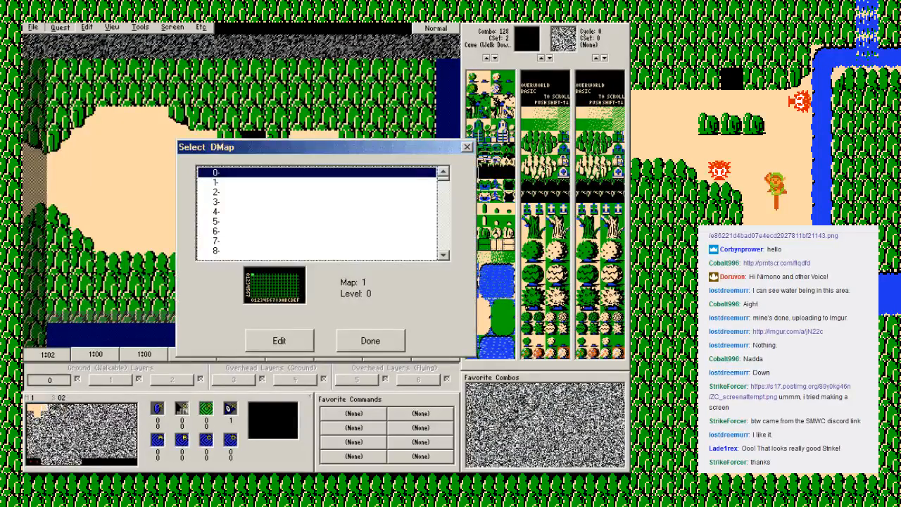
key("Return")
left_click(340, 183)
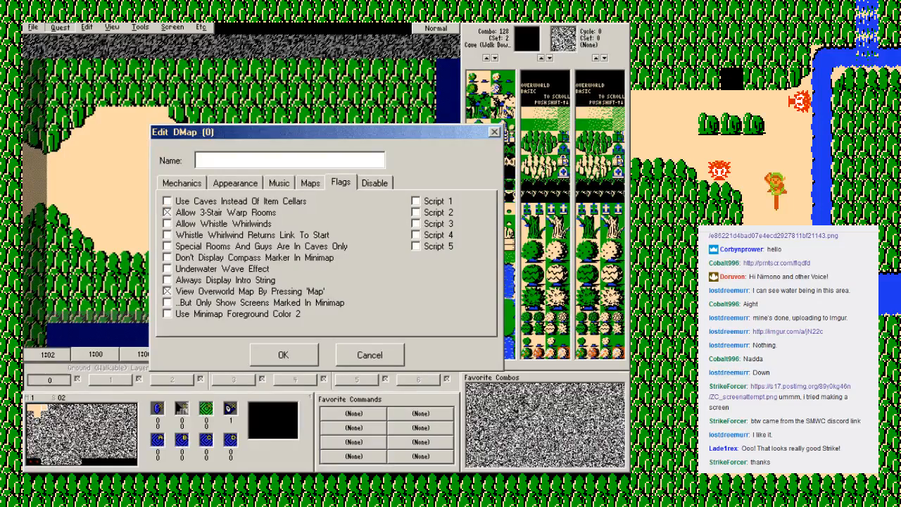
left_click(167, 201)
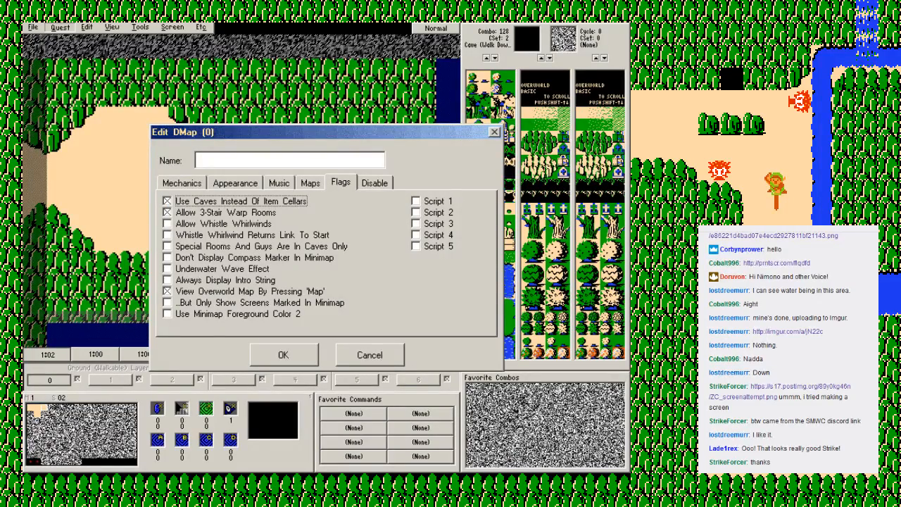
left_click(167, 247)
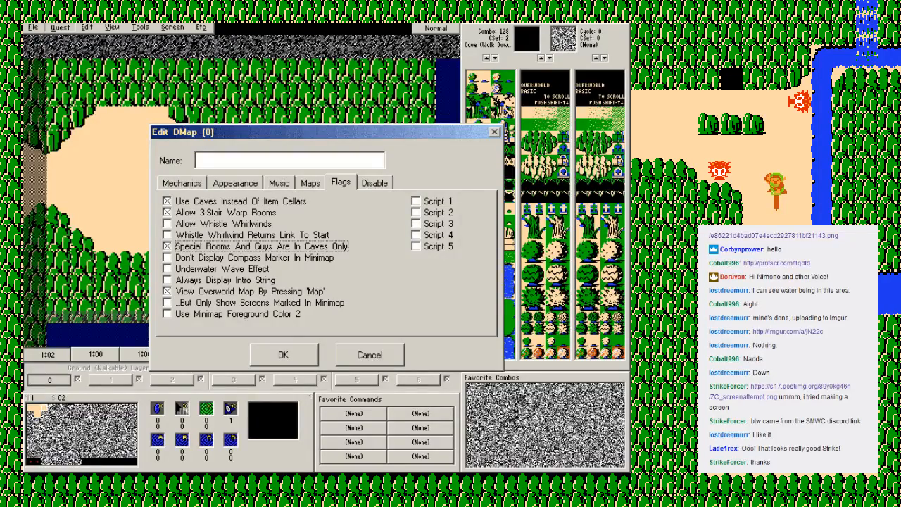
left_click(283, 355)
left_click(370, 340)
key("F2")
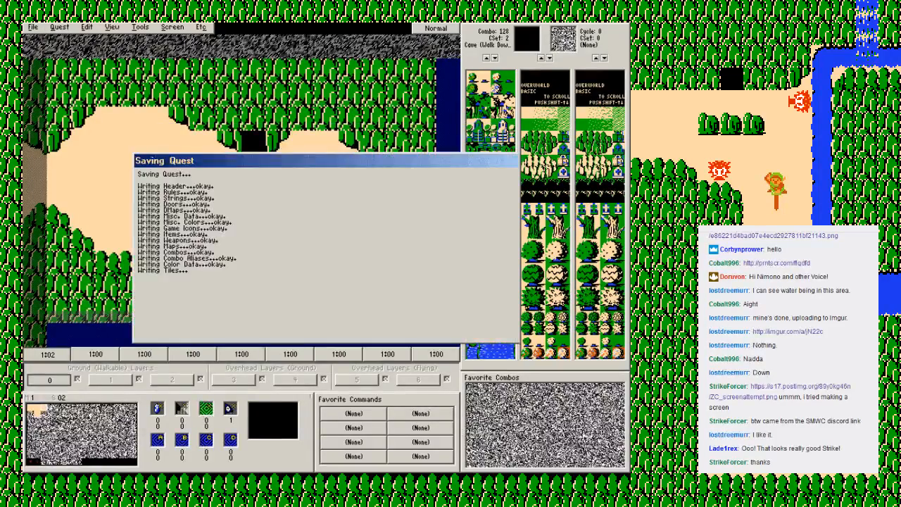
key("Return")
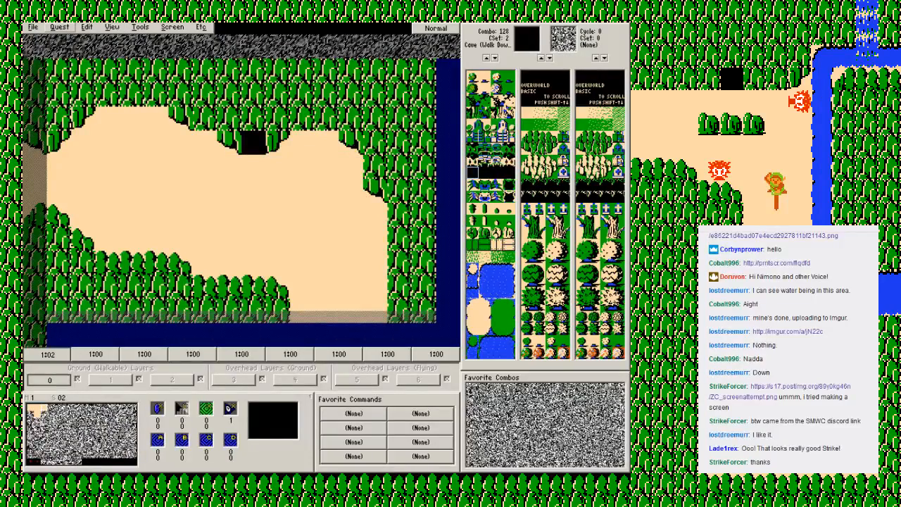
Step: Place the blue warp return square on the ground tile directly below the cave entrance on screen 02
left_click(60, 28)
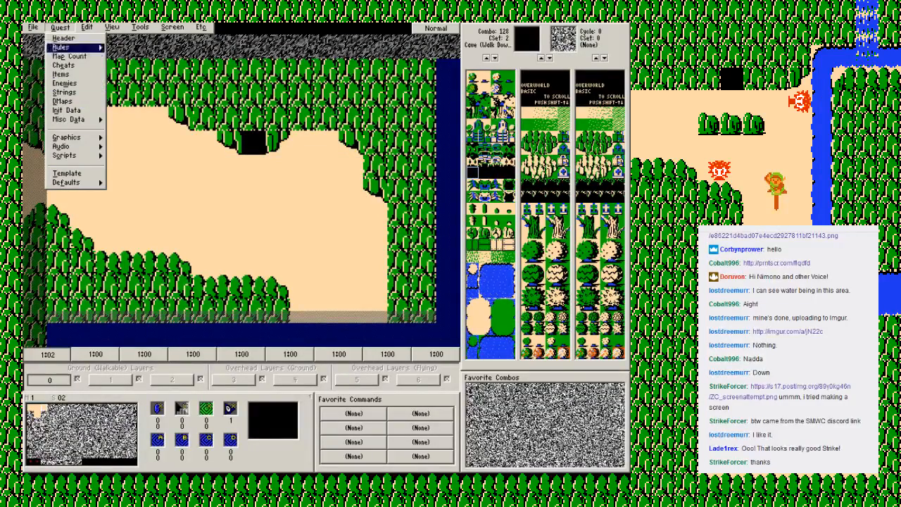
left_click(65, 47)
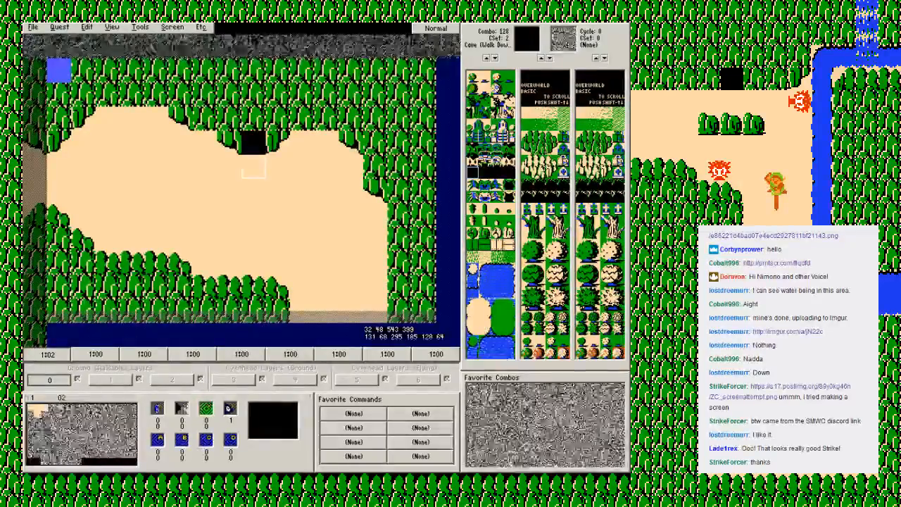
left_click(248, 162)
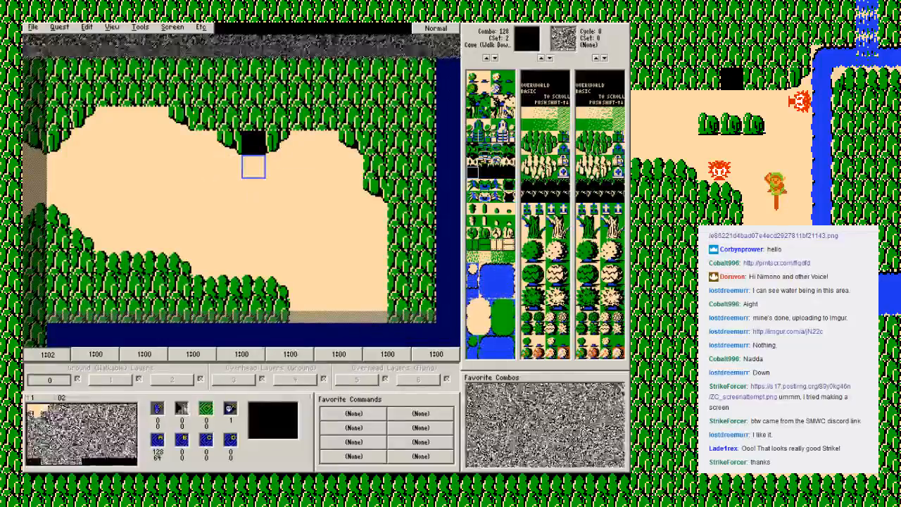
Step: Check the two neighbouring screens to the west, return to screen 02, and save the quest
key("Left")
key("Left")
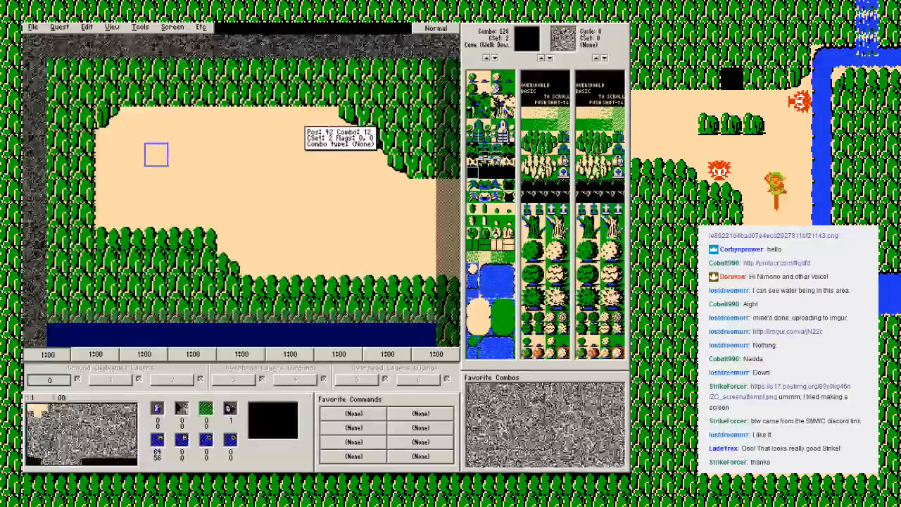
key("Right")
key("Down")
key("Up")
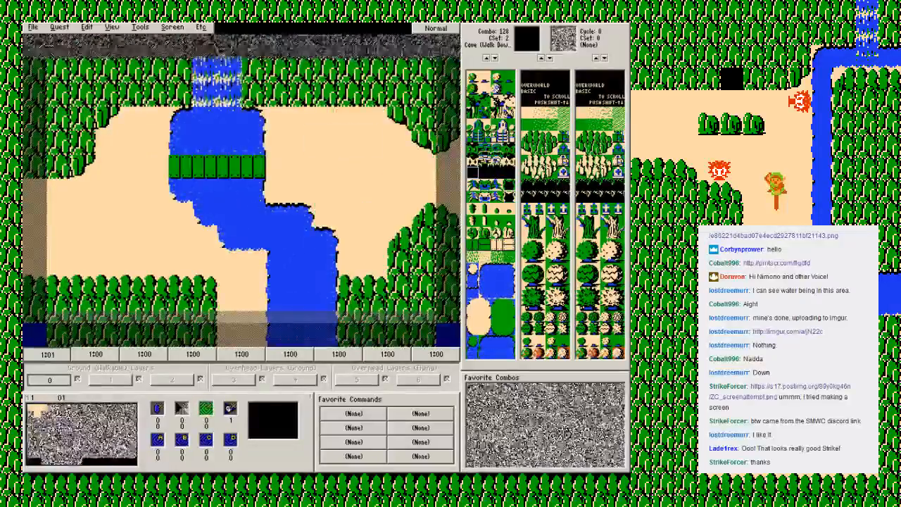
key("Right")
key("F2")
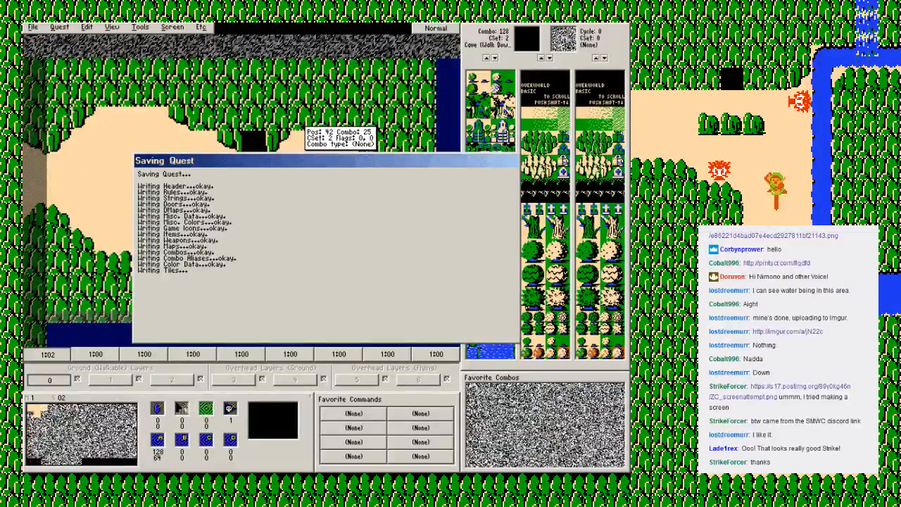
key("Return")
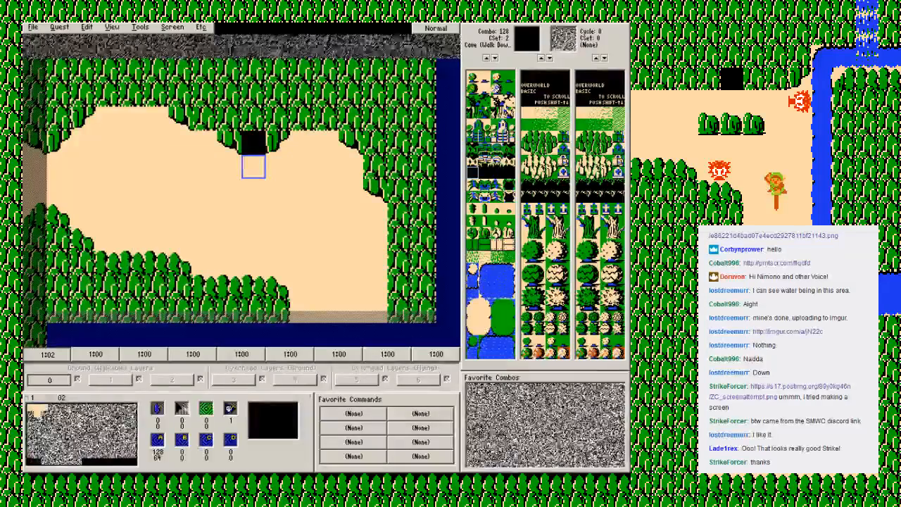
Step: Switch to Zelda Classic, load the Class save file, and walk east over the bridge into the third screen
key("alt+Tab")
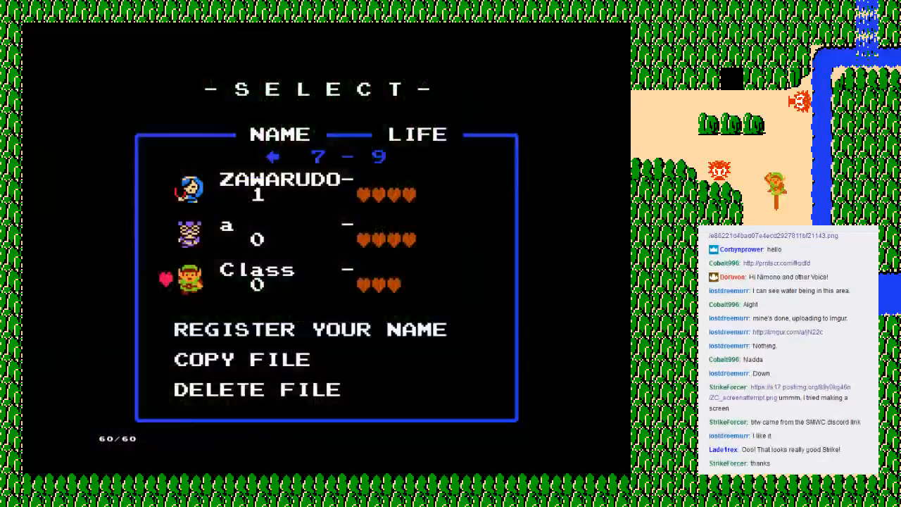
key("Return")
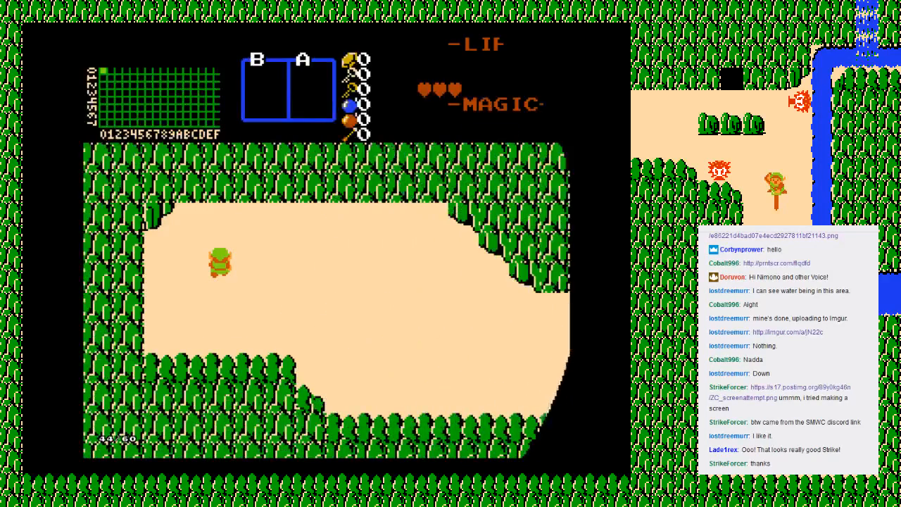
key("Right")
key("Right")
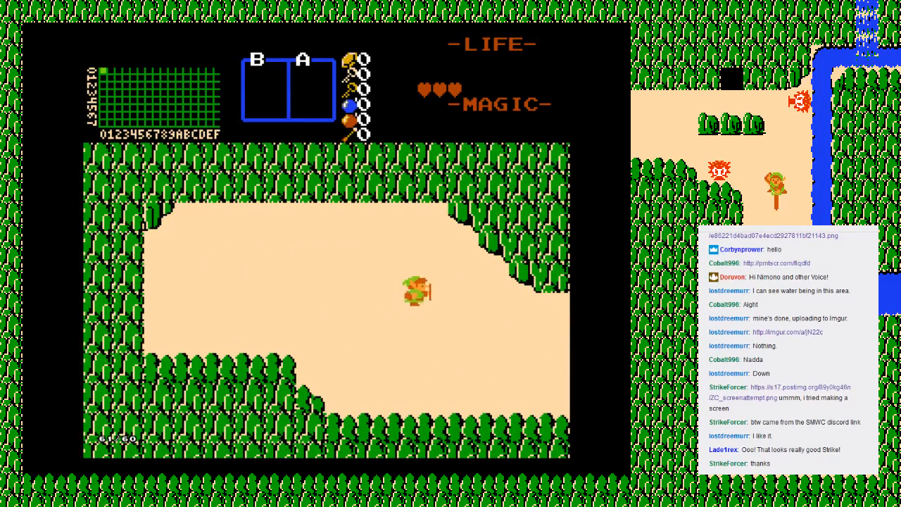
key("Right")
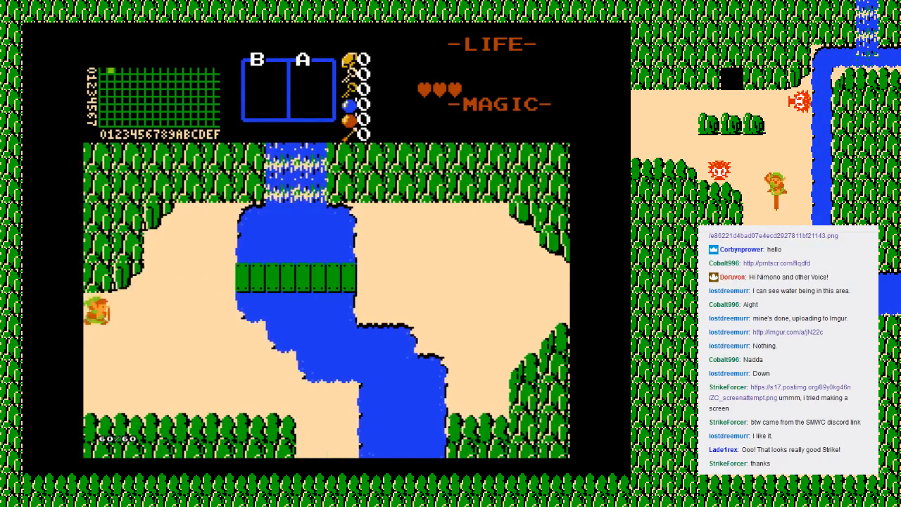
key("Right")
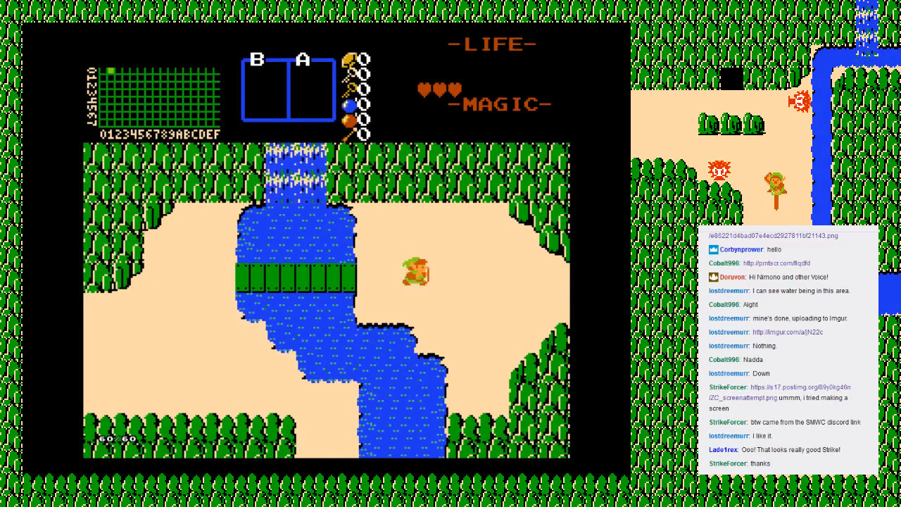
key("Right")
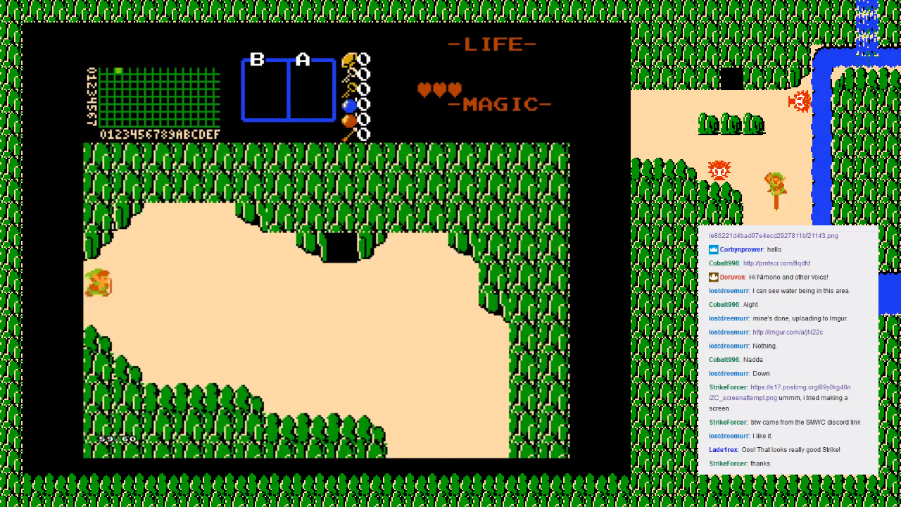
Step: Enter the cave to test its interior, and walk back out to check the return point
key("Up")
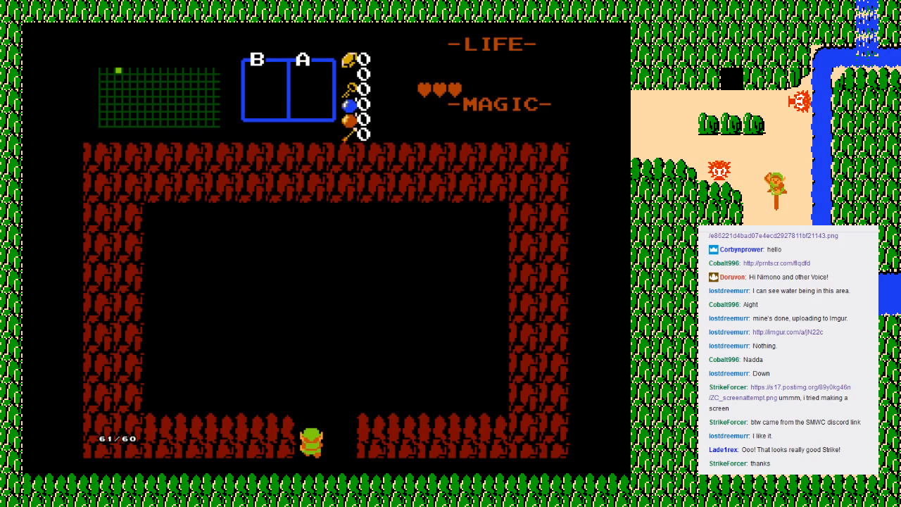
key("Up")
key("Down")
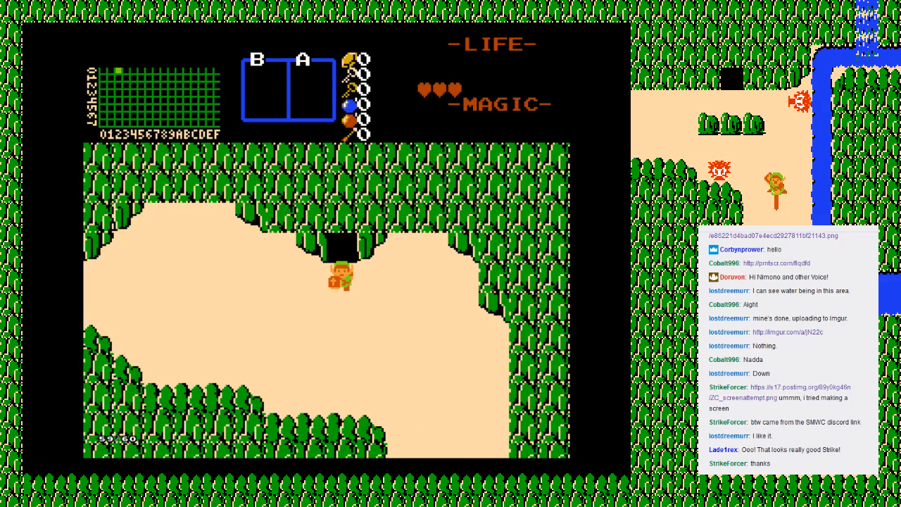
Step: End the cave playtest and return to the save file selection
key("F6")
key("Return")
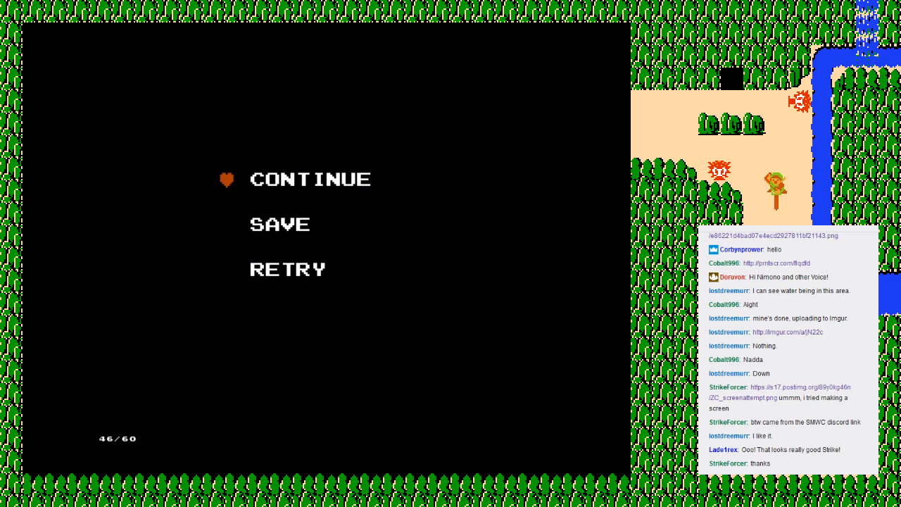
key("Up")
key("Return")
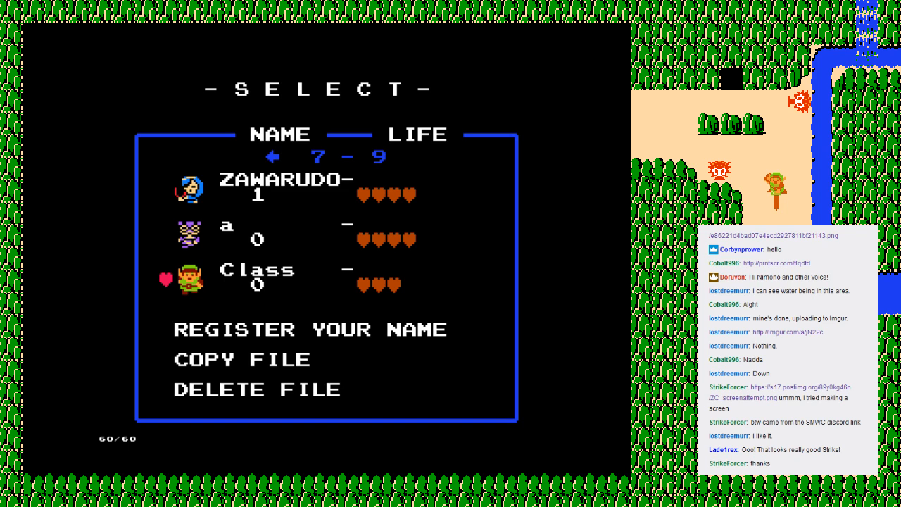
Step: Switch to ZQuest and set the guy for screen 02 to Abei
key("F2")
key("Return")
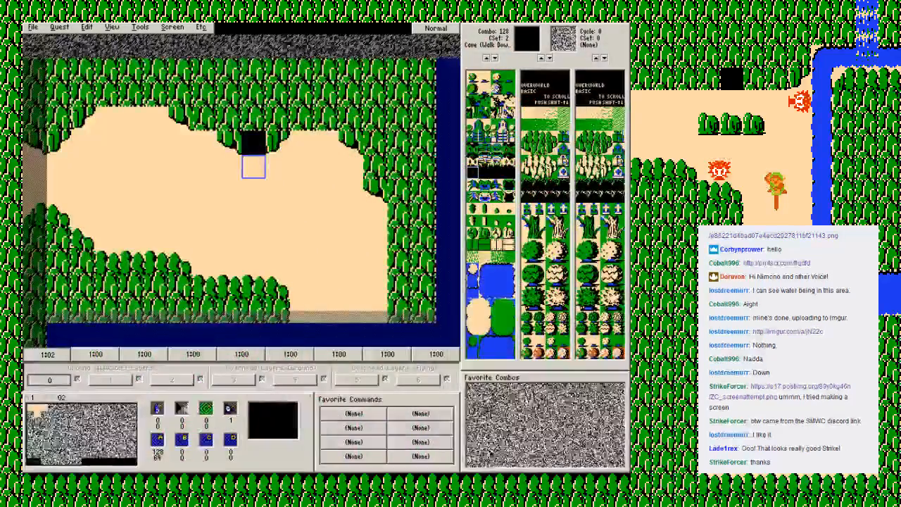
left_click(172, 28)
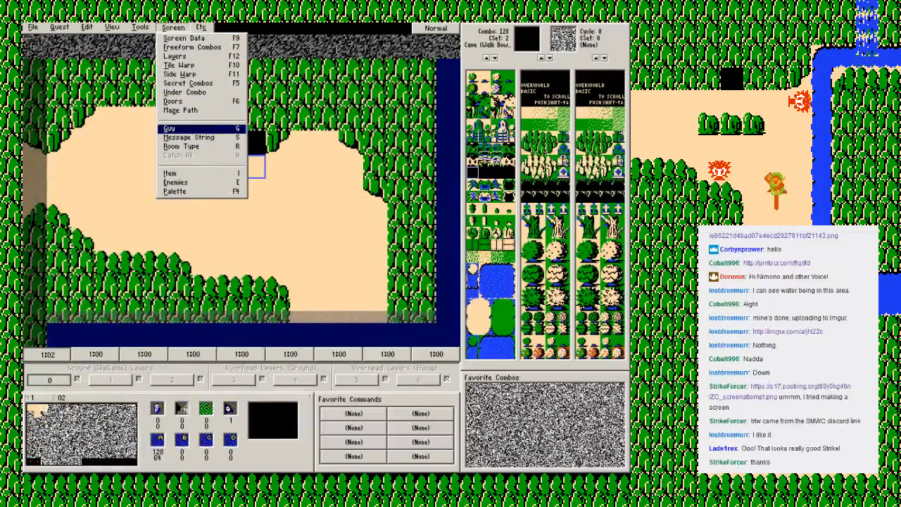
key("Return")
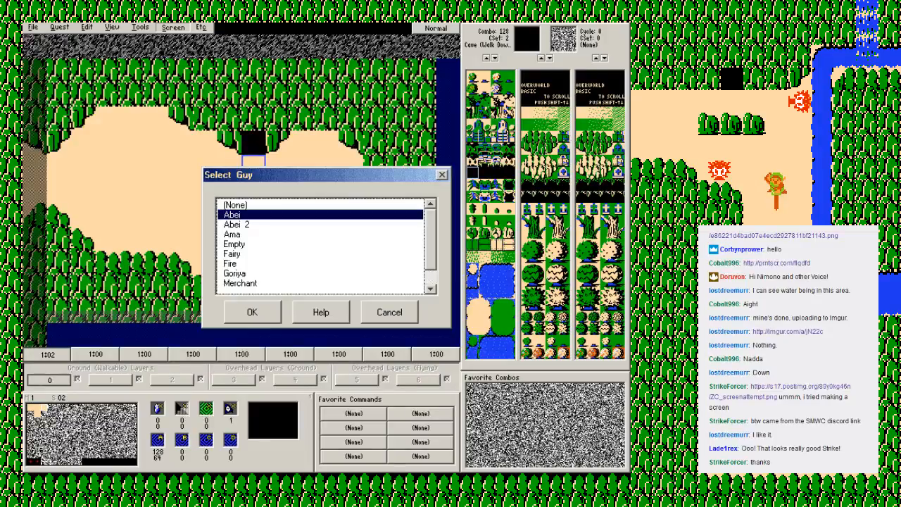
key("Return")
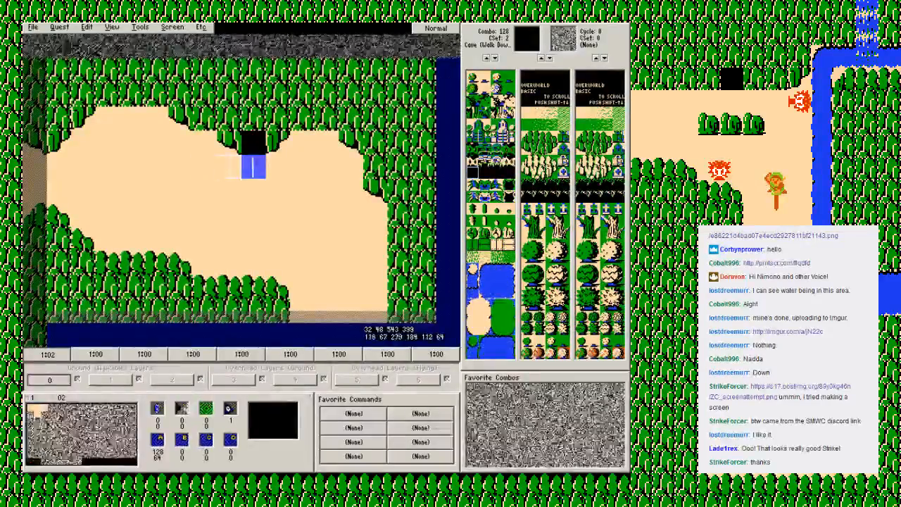
Step: Flip between screen 02 and its western neighbour 01 to check how the two screens line up
left_click(253, 167)
key("Left")
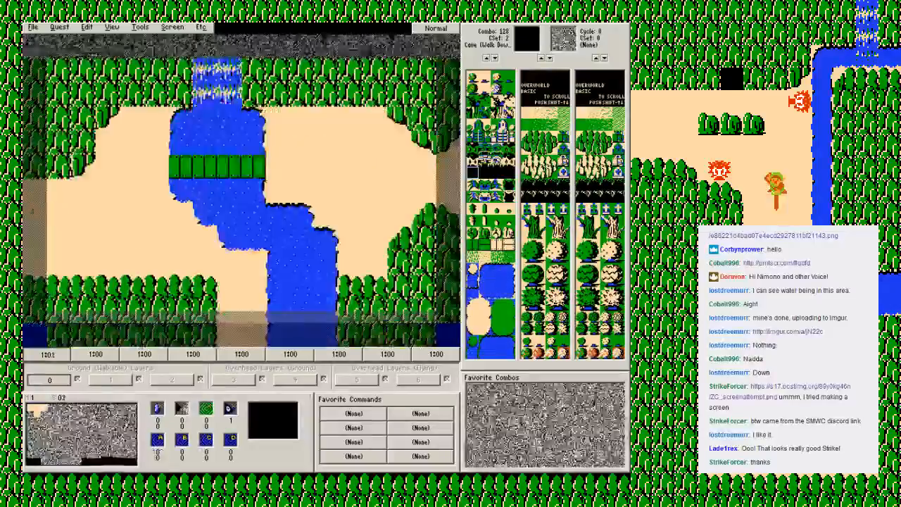
key("Right")
key("Left")
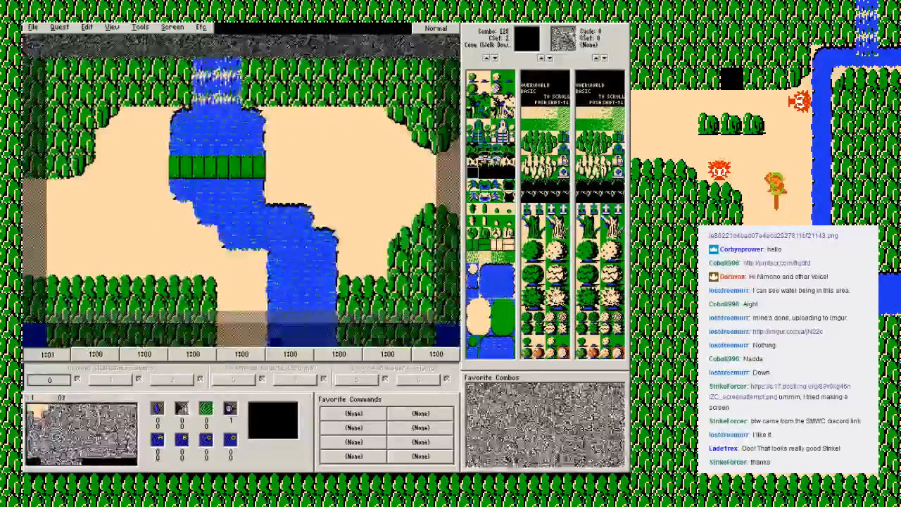
key("Right")
key("Right")
key("Left")
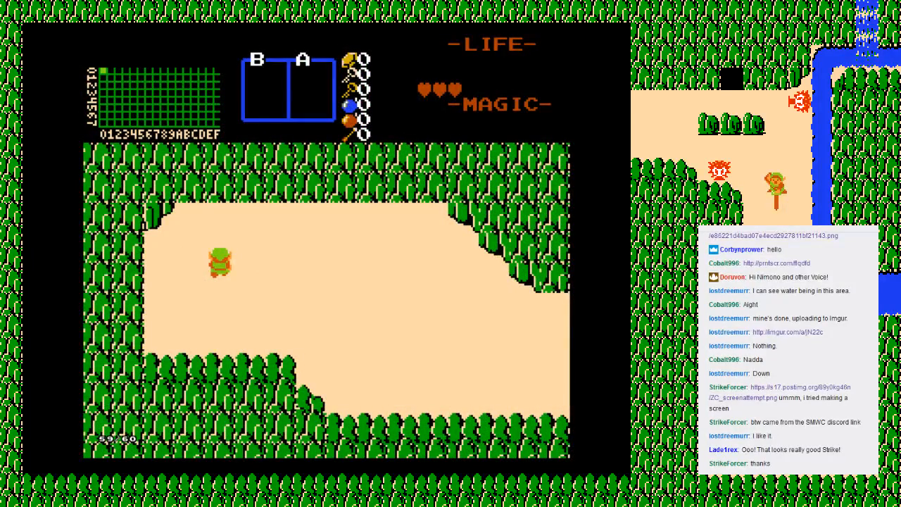
Step: In Zelda Classic, walk east over the bridge to the third screen and go into the cave
key("Right")
key("Down")
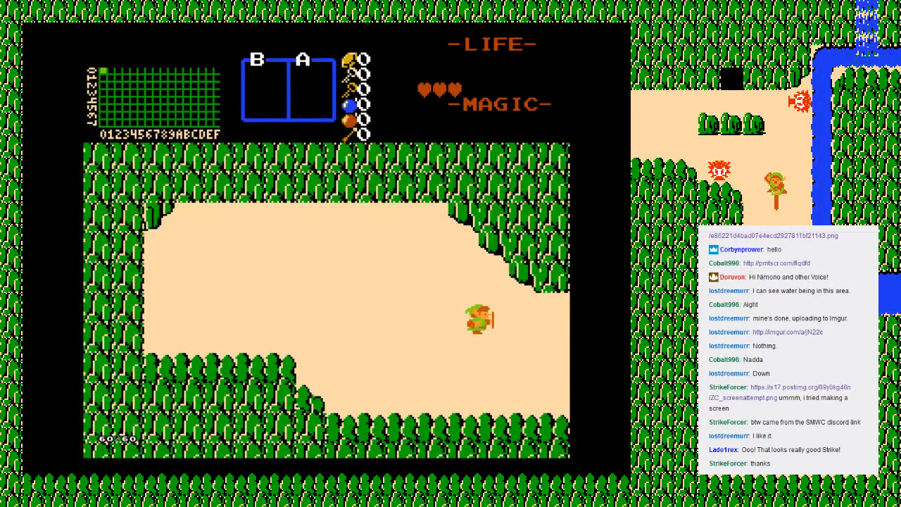
key("Right")
key("Up")
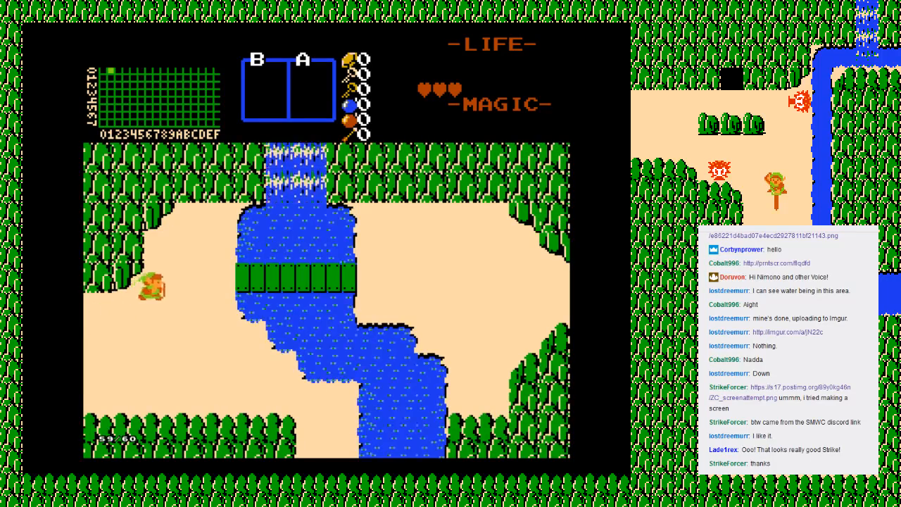
key("Right")
key("Down")
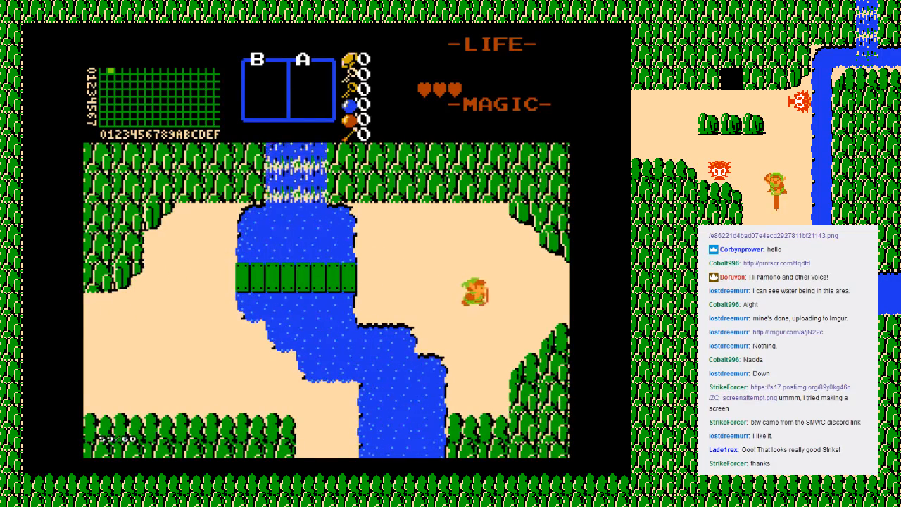
key("Right")
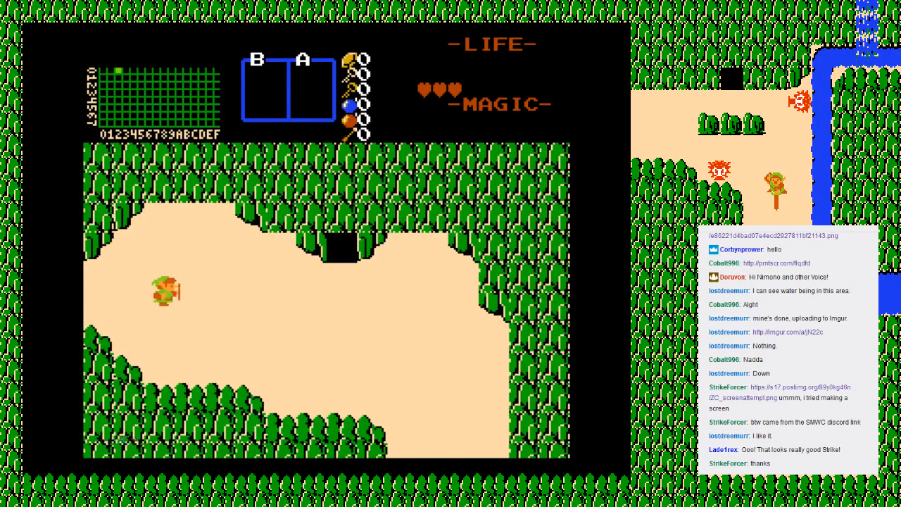
key("Right")
key("Up")
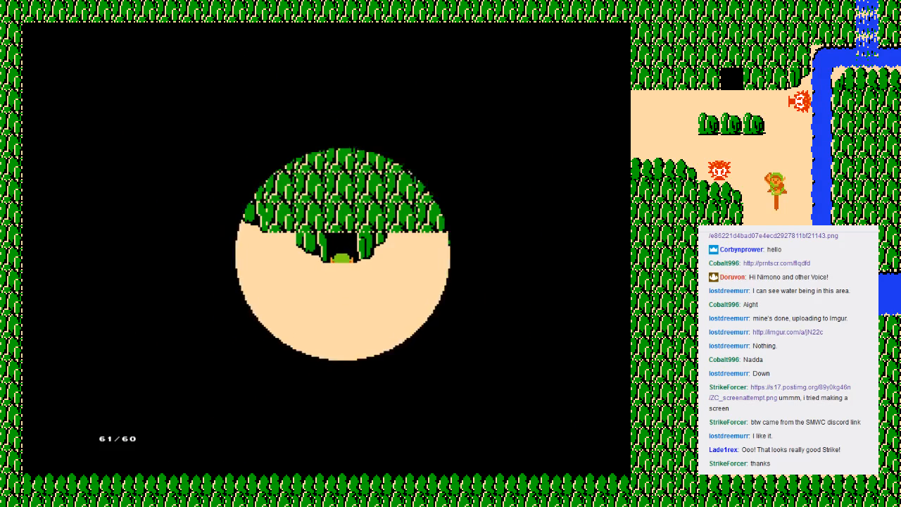
Step: Walk up to the old man in the cave and move around in front of him to test the guy
key("Up")
key("Right")
key("Up")
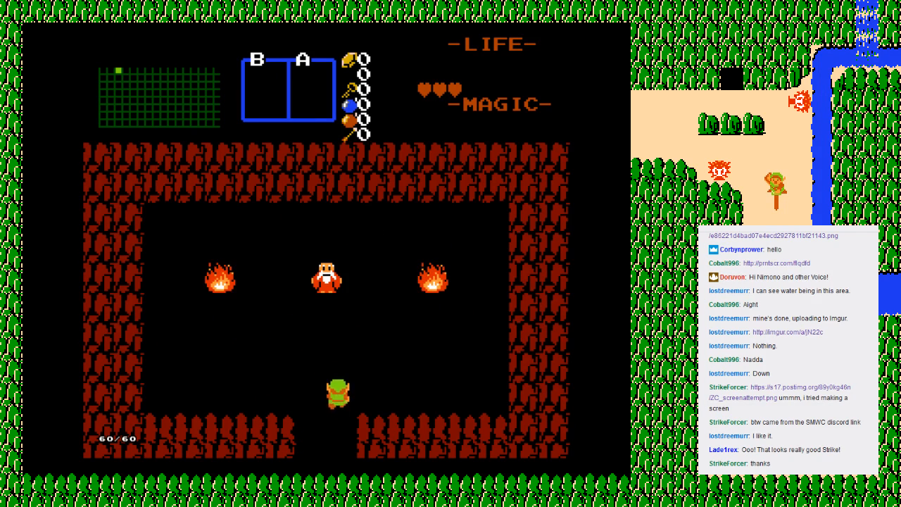
key("Up")
key("Left")
key("Down")
key("Right")
key("Up")
key("Left")
key("Right")
key("Up")
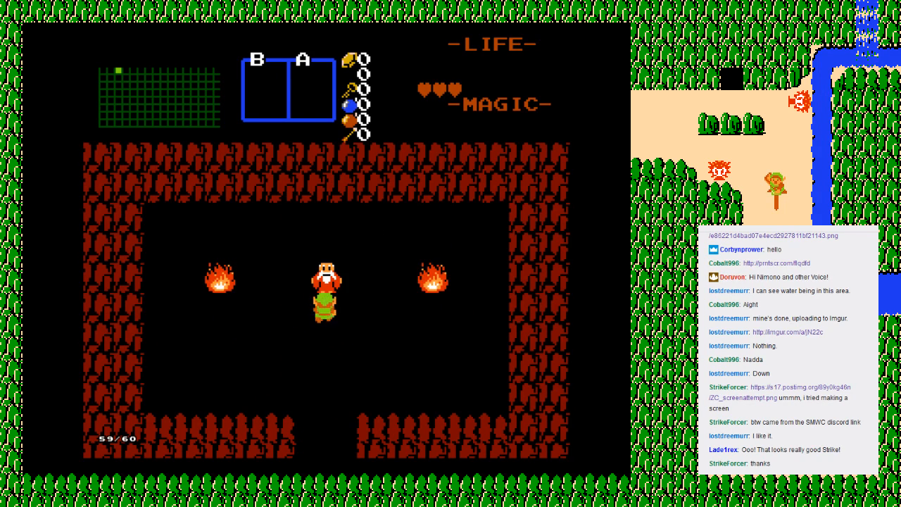
key("Left")
key("Right")
key("Left")
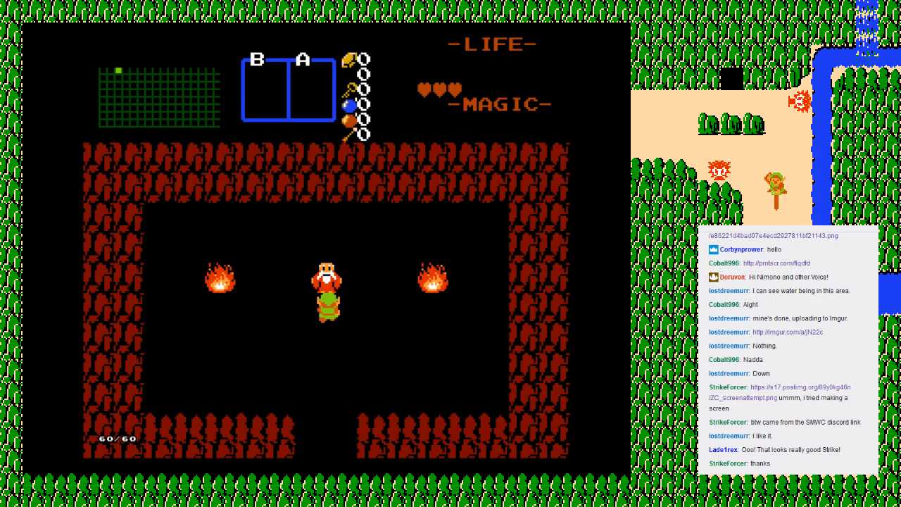
key("Right")
key("Left")
key("Right")
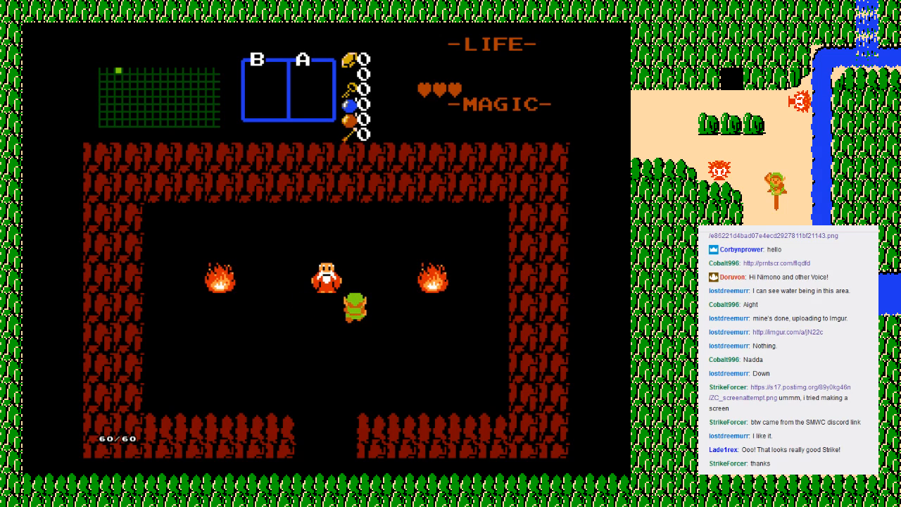
Step: End the playtest from inside the cave
key("F6")
key("Return")
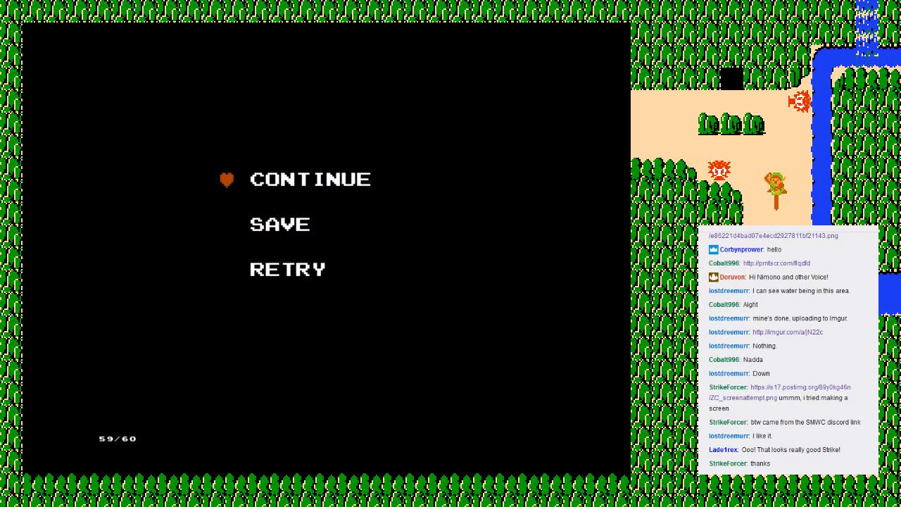
key("Up")
key("Return")
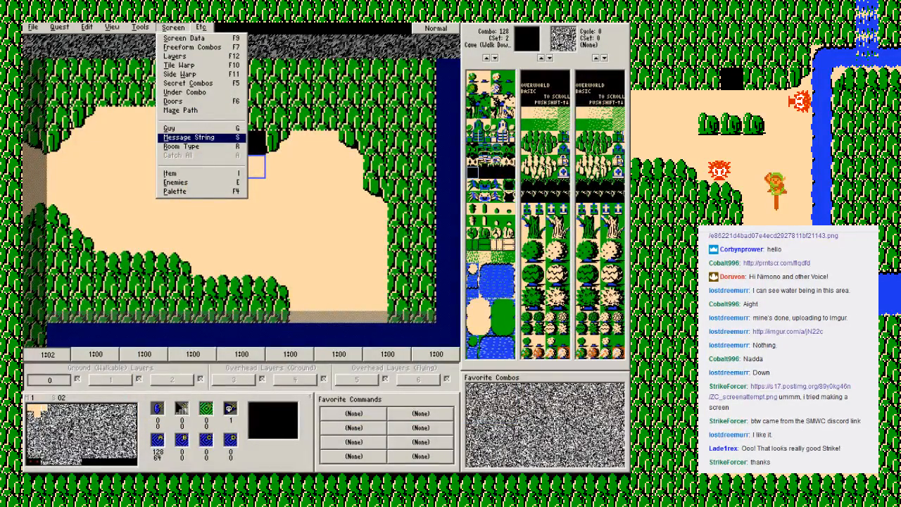
Step: Check the message string choices for screen 02 in ZQuest, and add a new quest string reading HELLO WORLD
key("Return")
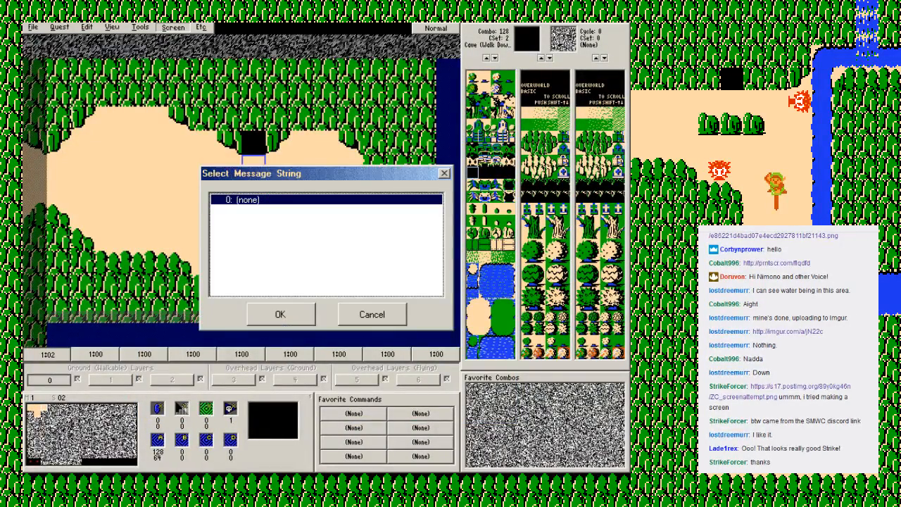
key("Return")
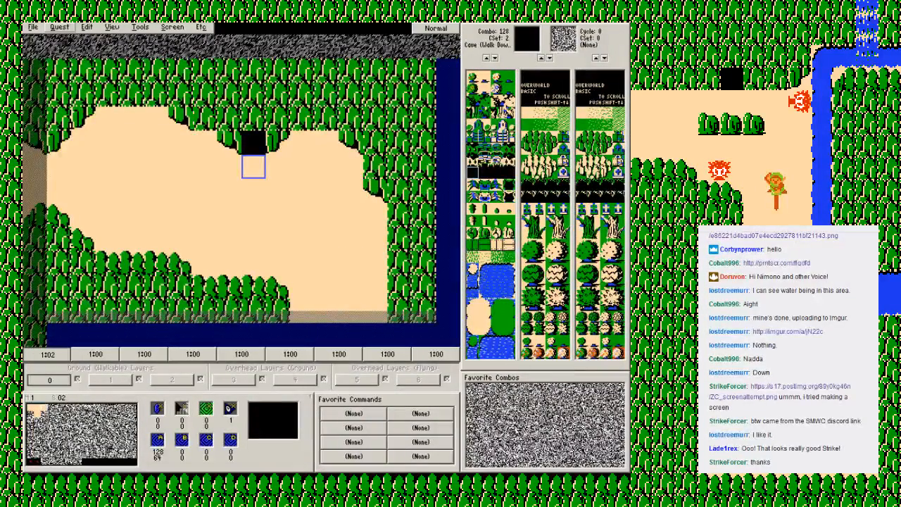
left_click(59, 26)
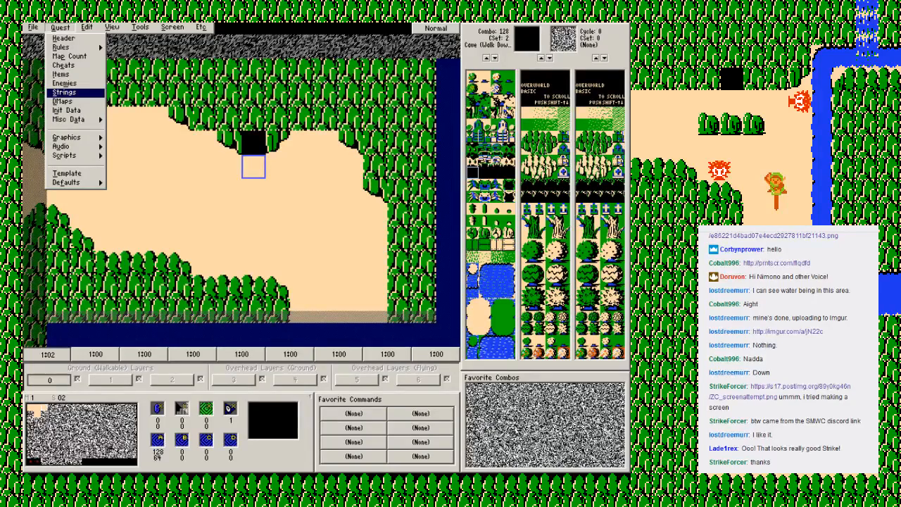
key("Return")
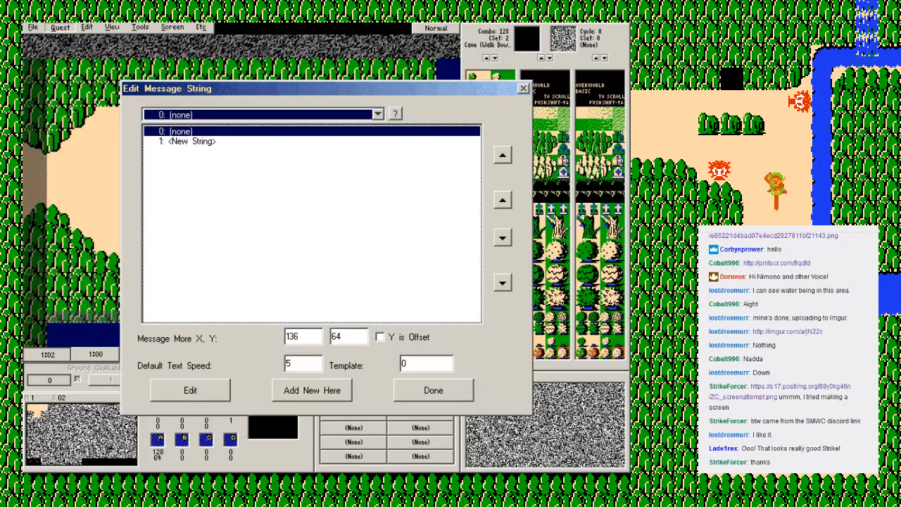
key("Down")
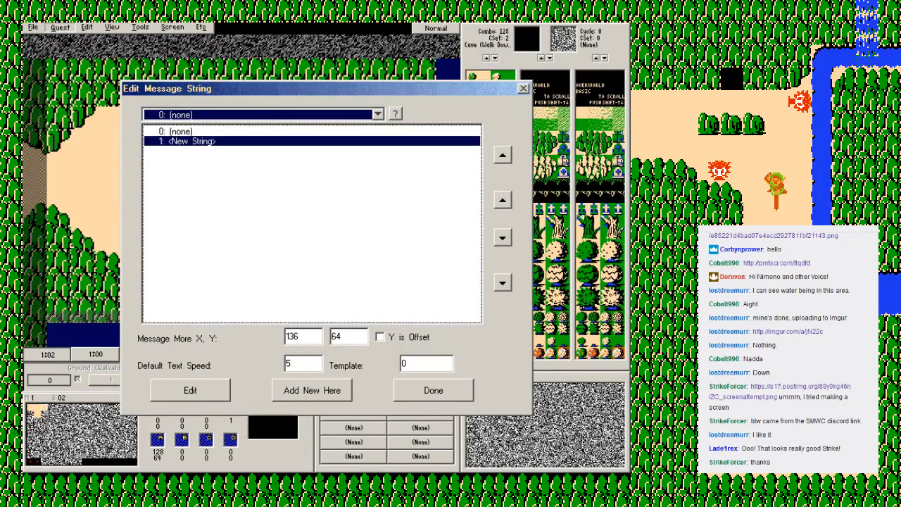
key("Return")
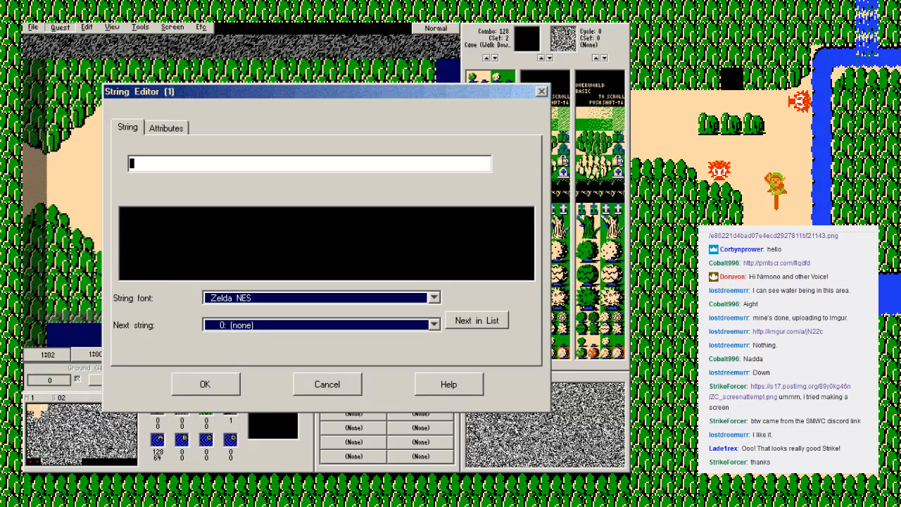
type("HELLO WORL;D")
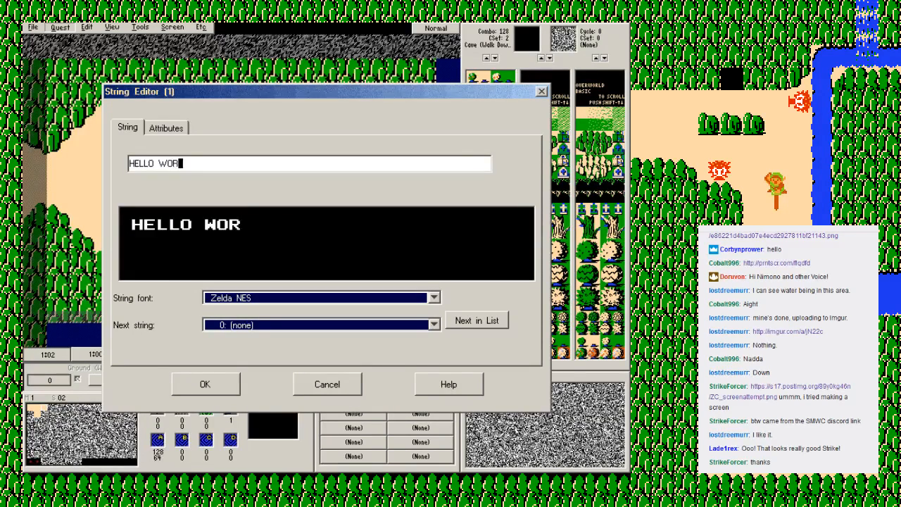
key("BackSpace")
key("BackSpace")
type("D")
key("Return")
left_click(433, 390)
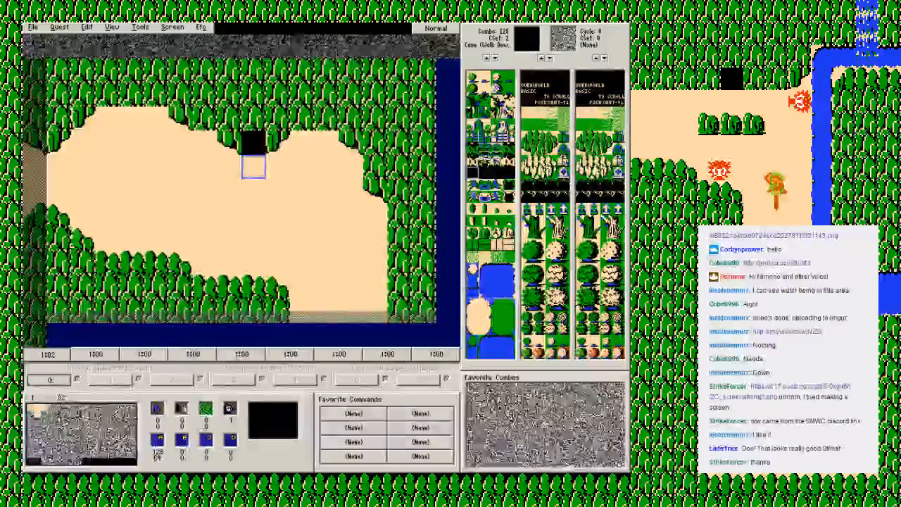
Step: Assign the HELLO WORLD message string to screen 02 and save the quest
left_click(173, 28)
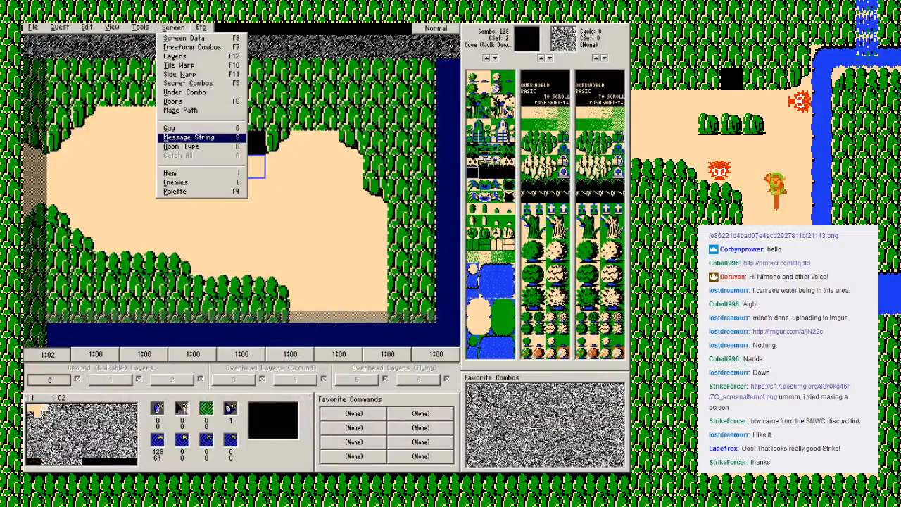
left_click(268, 239)
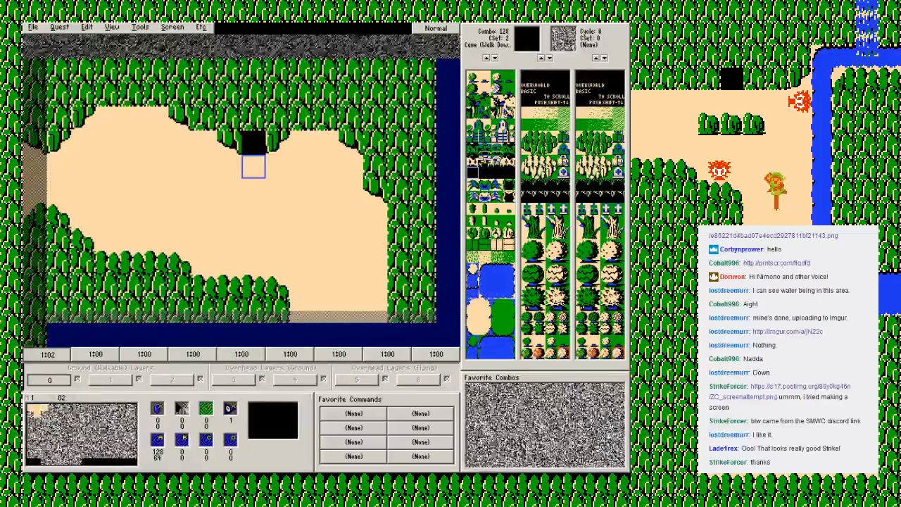
key("s")
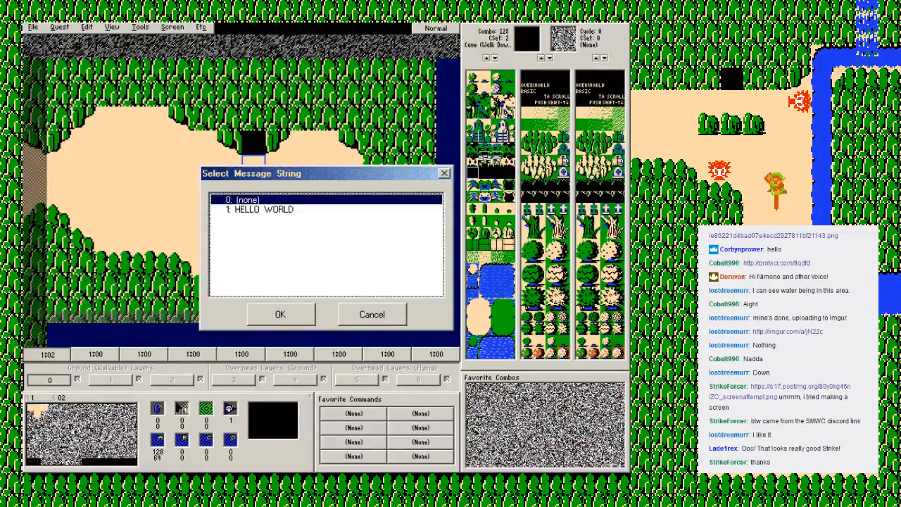
left_click(264, 210)
left_click(266, 314)
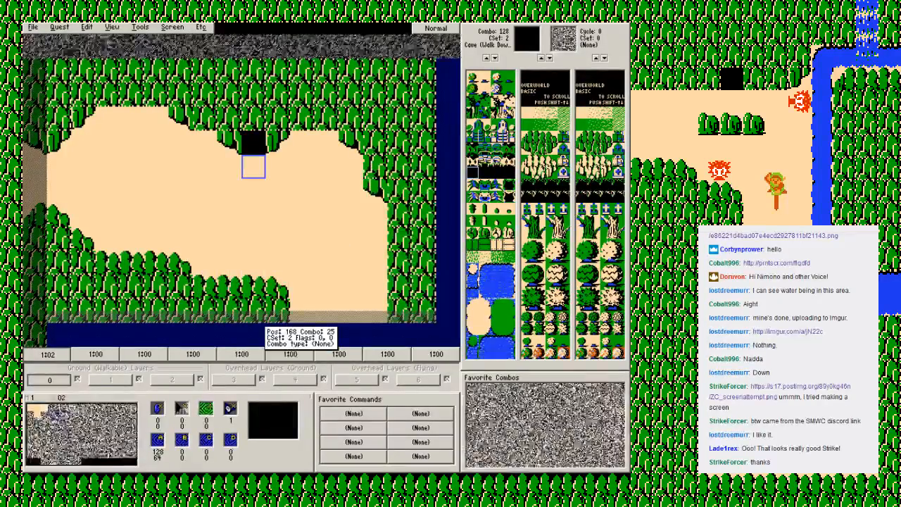
key("F2")
left_click(322, 280)
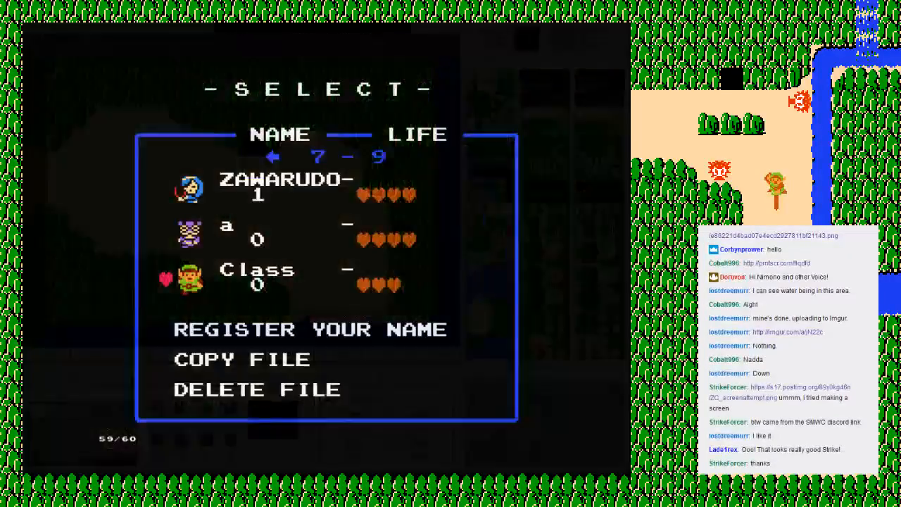
Step: Start the quest with the Class save file and walk east from the first screen to the waterfall bridge screen
key("Return")
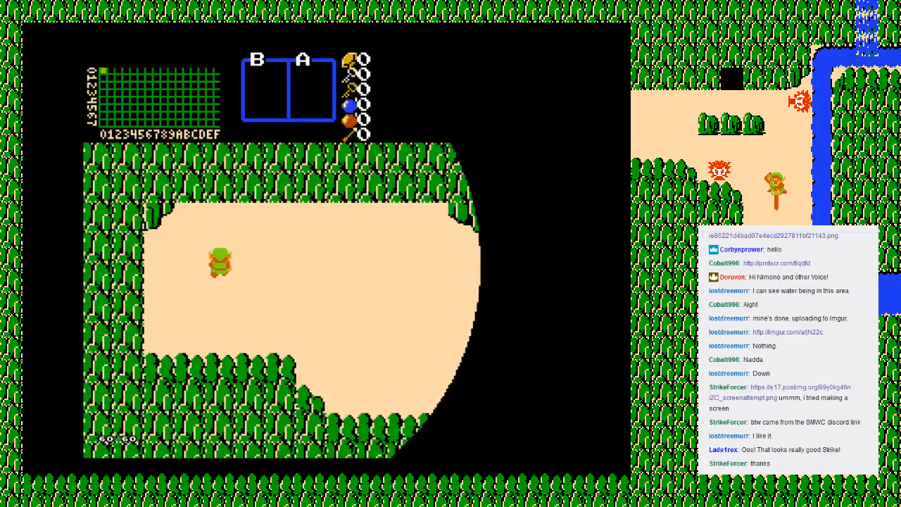
key("Right")
key("Down")
key("Right")
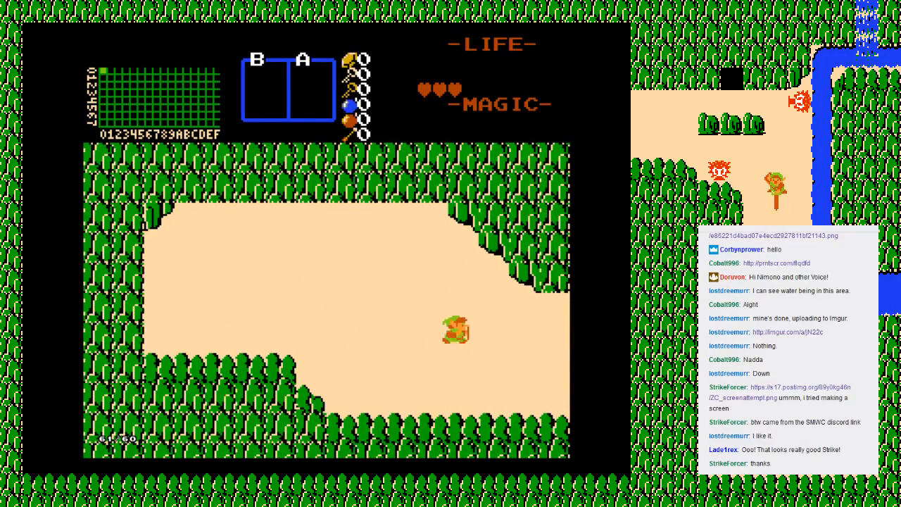
key("Down")
key("Right")
key("Up")
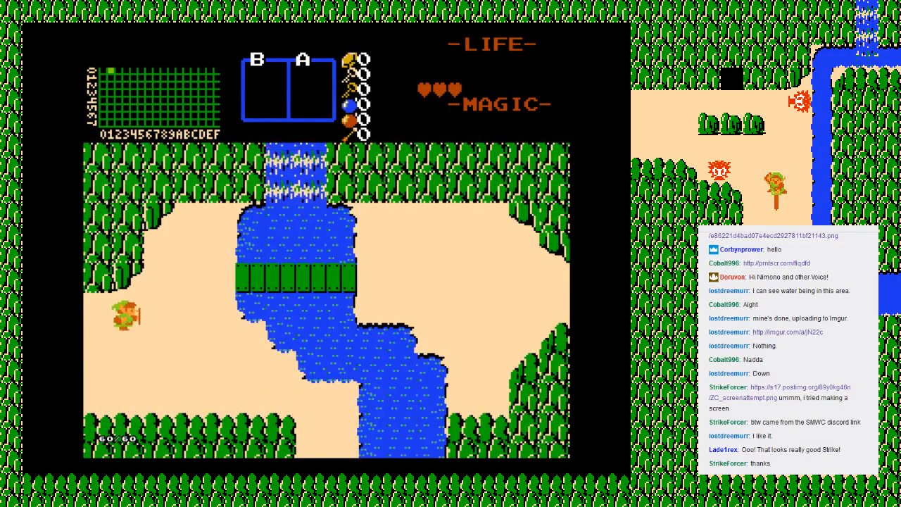
Step: Cross the bridge, walk to the cave entrance on the next screen, and enter to test the old man's message
key("Right")
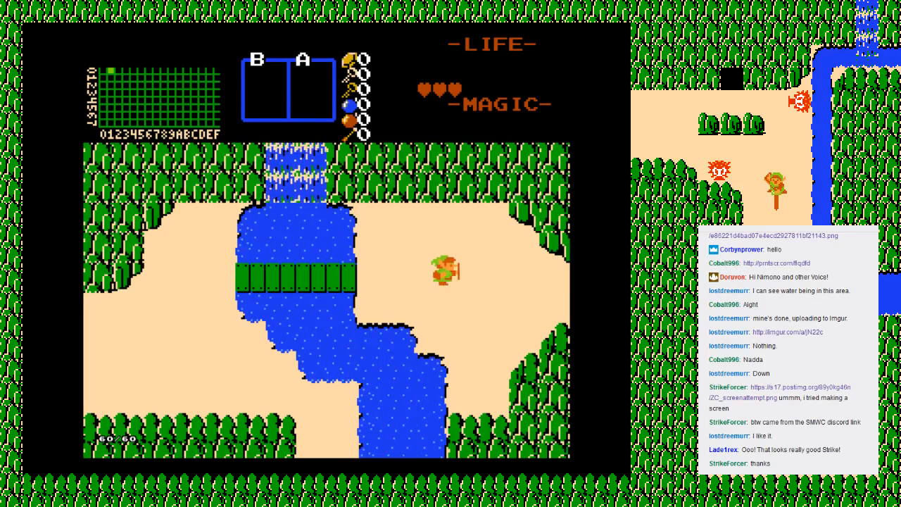
key("Down")
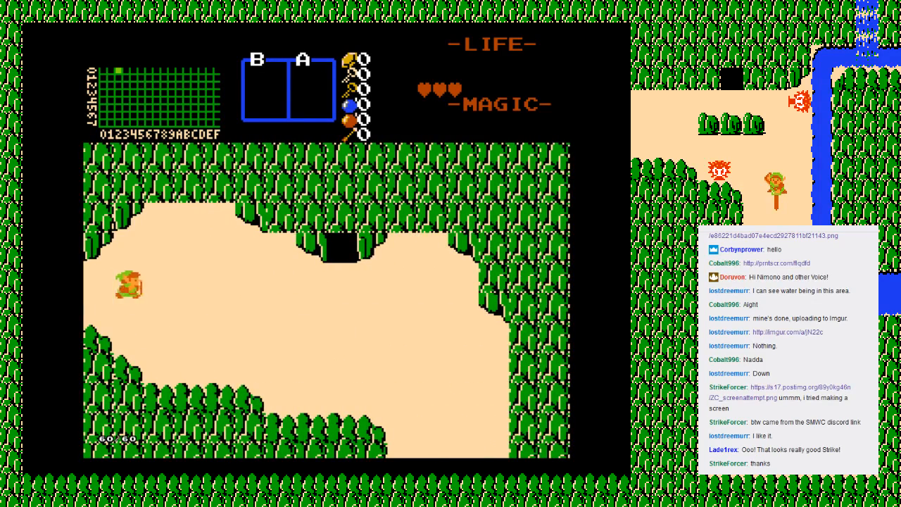
key("Right")
key("Right")
key("Up")
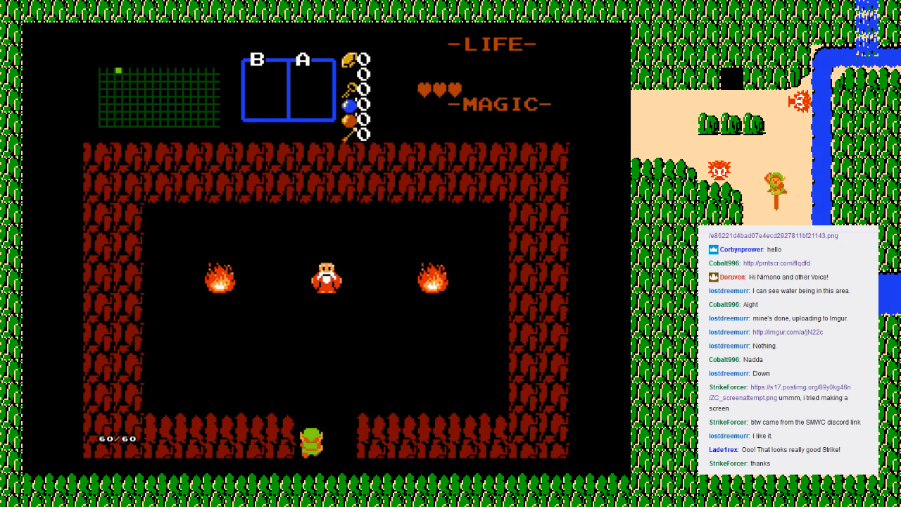
Step: Walk out of the cave and end the playtest
key("Down")
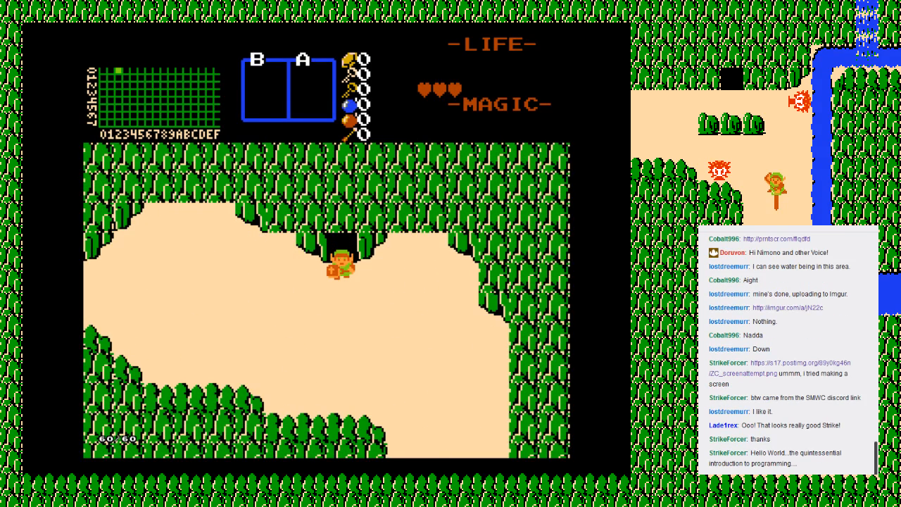
key("Escape")
key("Down")
key("Down")
key("Return")
key("Return")
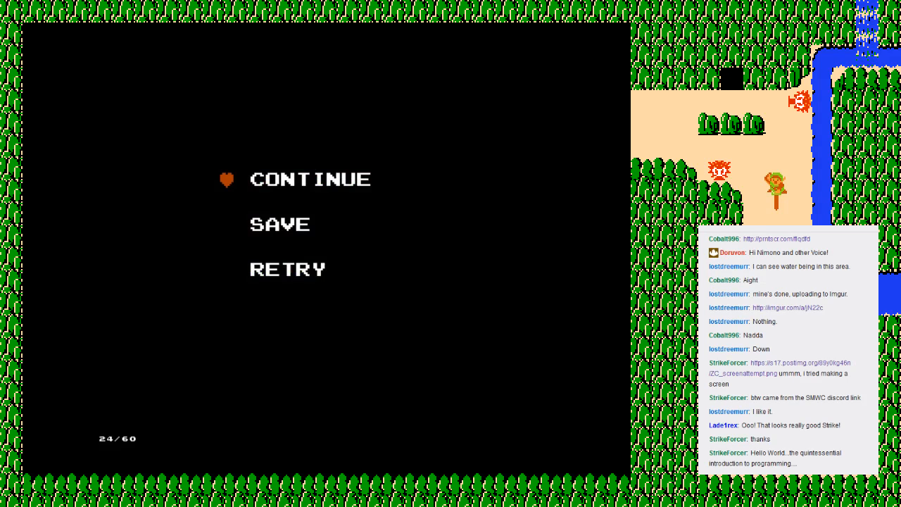
key("Up")
key("Return")
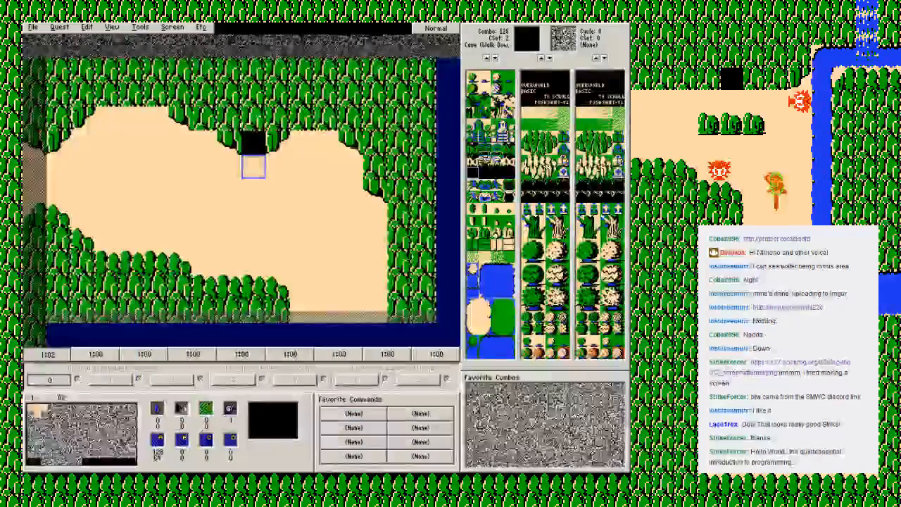
Step: Place the Cave (Walk Down) combo 128 in the tree wall above the sand on screen 11 in ZQuest
key("Left")
key("Down")
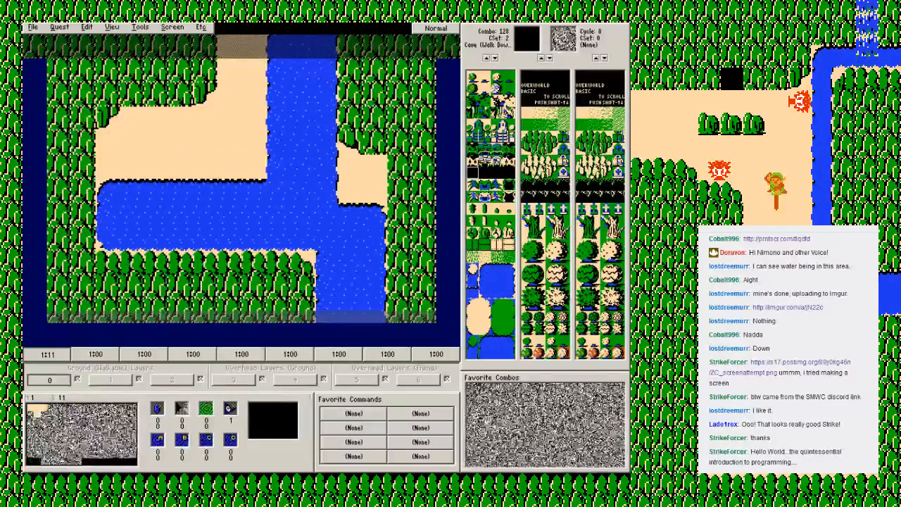
right_click(470, 172)
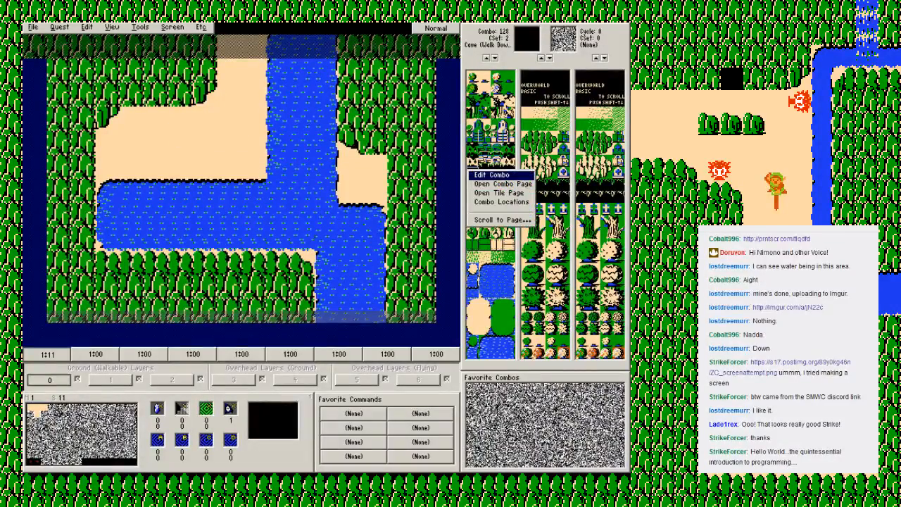
left_click(155, 95)
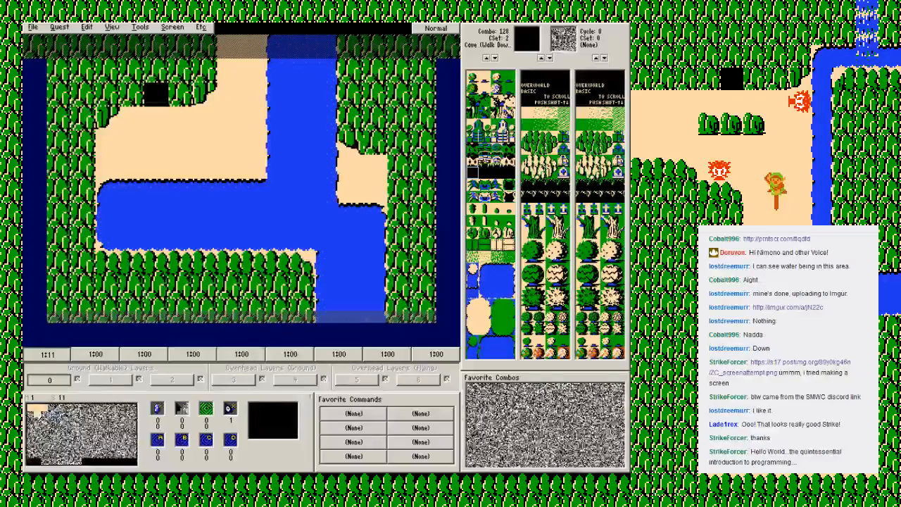
Step: Read the description of combo 128's type, Cave (Walk Down) [A], and save the quest
right_click(470, 173)
left_click(493, 175)
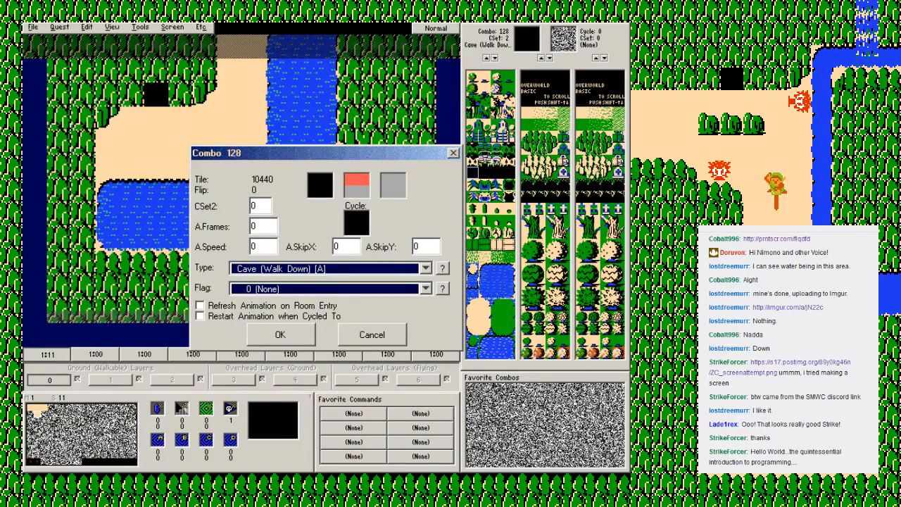
left_click(442, 269)
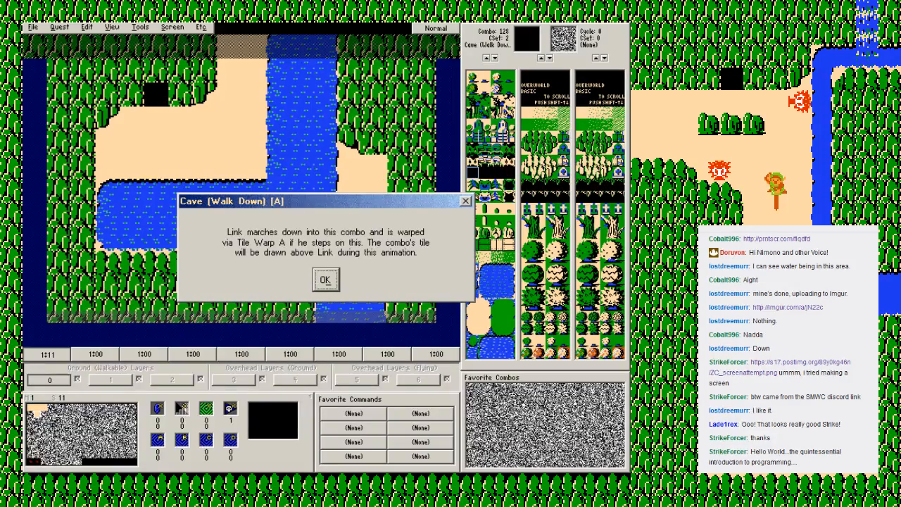
key("Return")
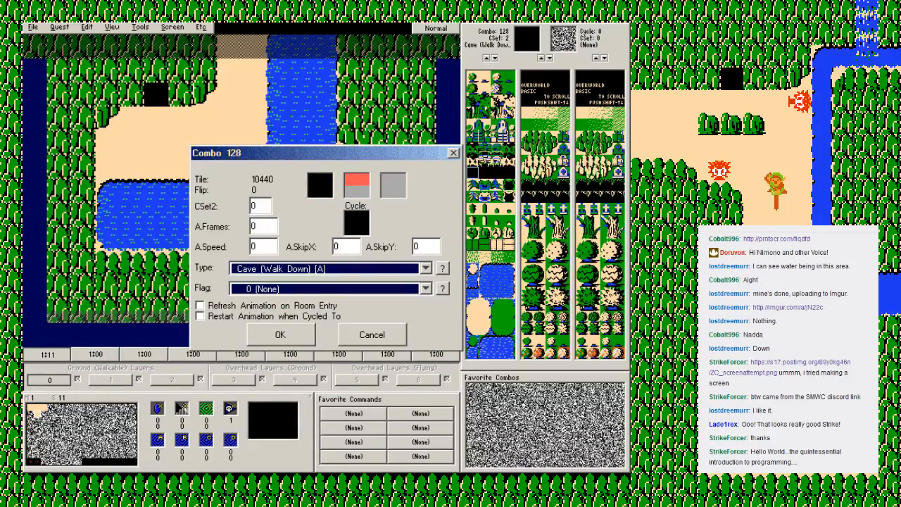
key("Return")
key("F2")
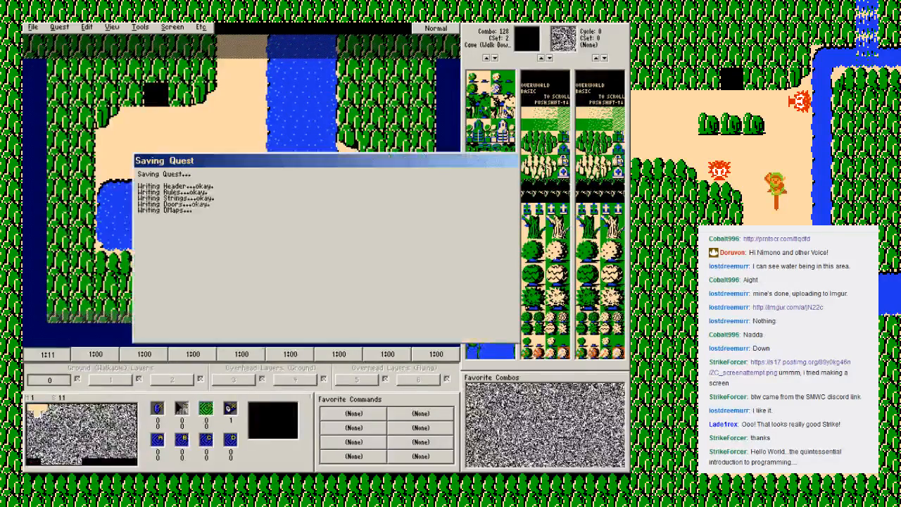
key("Return")
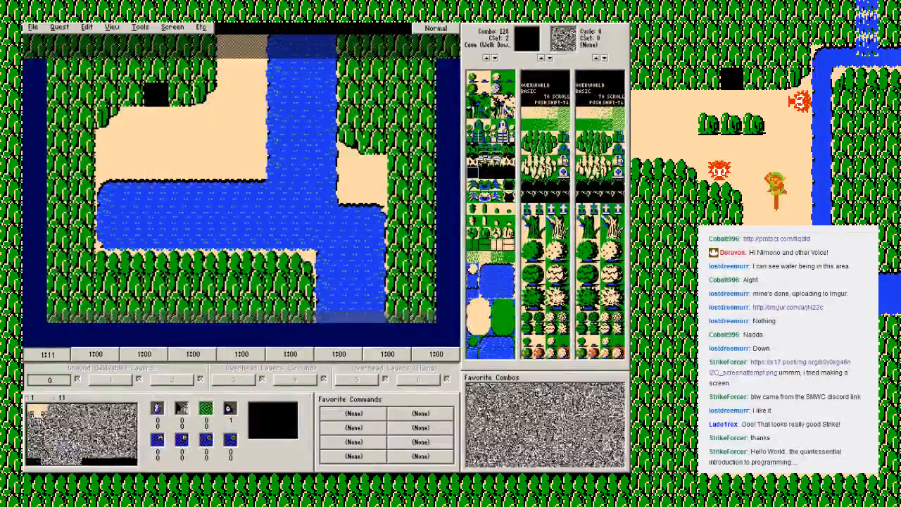
Step: Put the warp return square directly below screen 11's cave entrance, and compare it with the cave interior on screen 80
key("w")
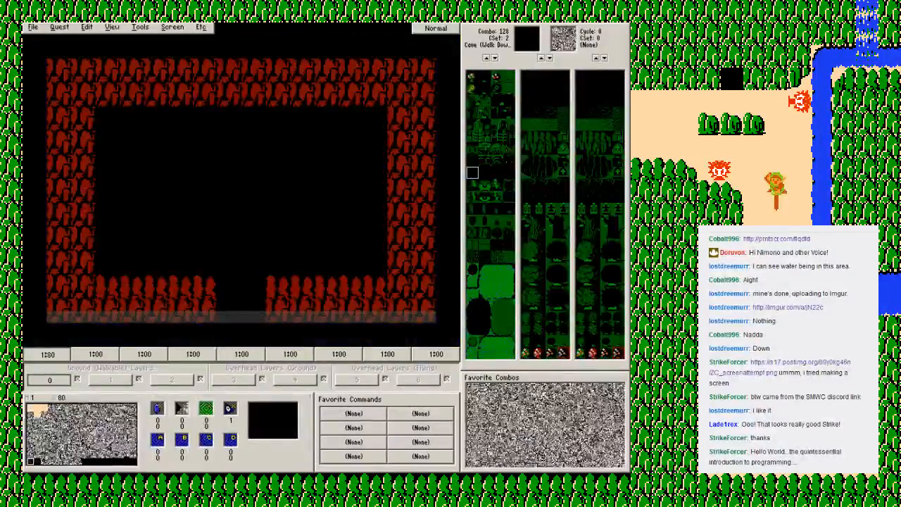
left_click(37, 414)
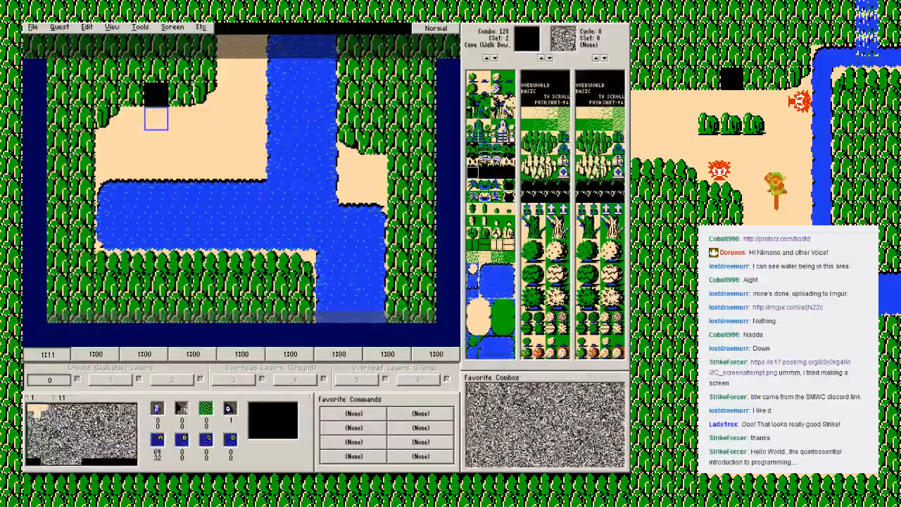
left_click(31, 461)
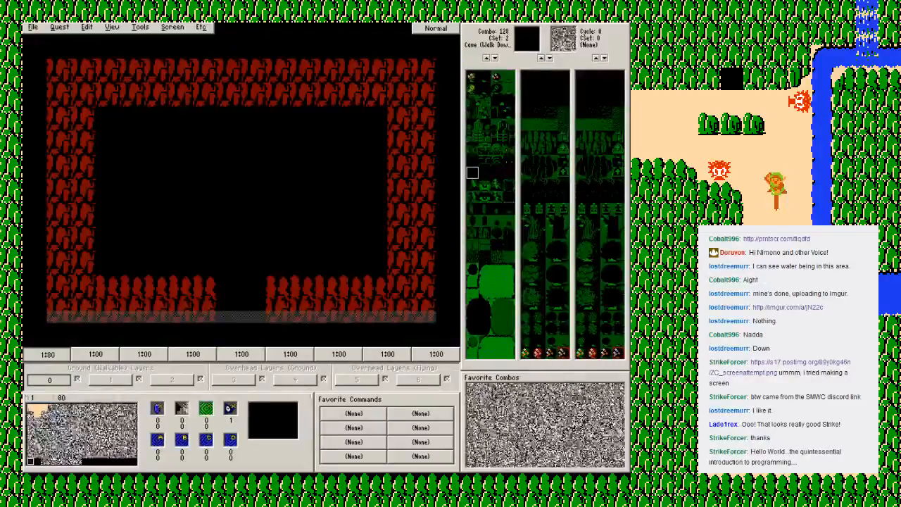
left_click(37, 414)
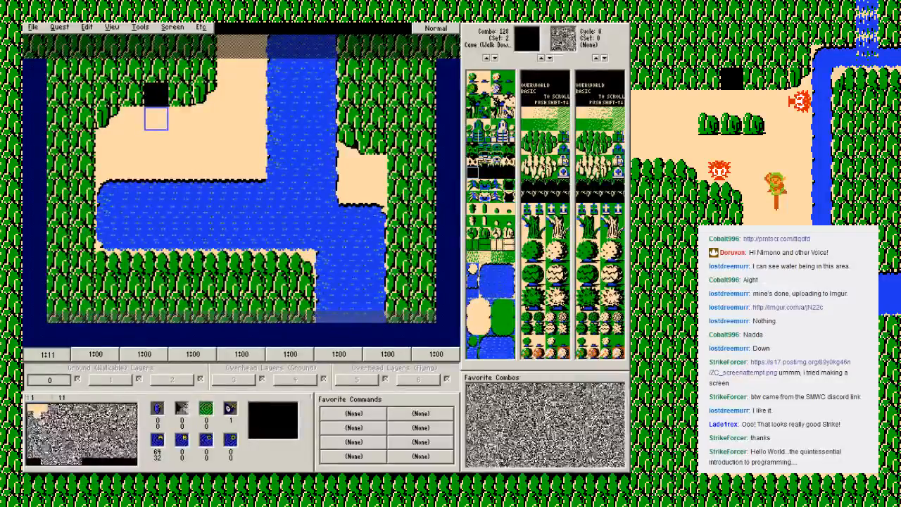
Step: Read the description of the Water combo type in the properties of combo 161, leaving the combo as it is
left_click(485, 270)
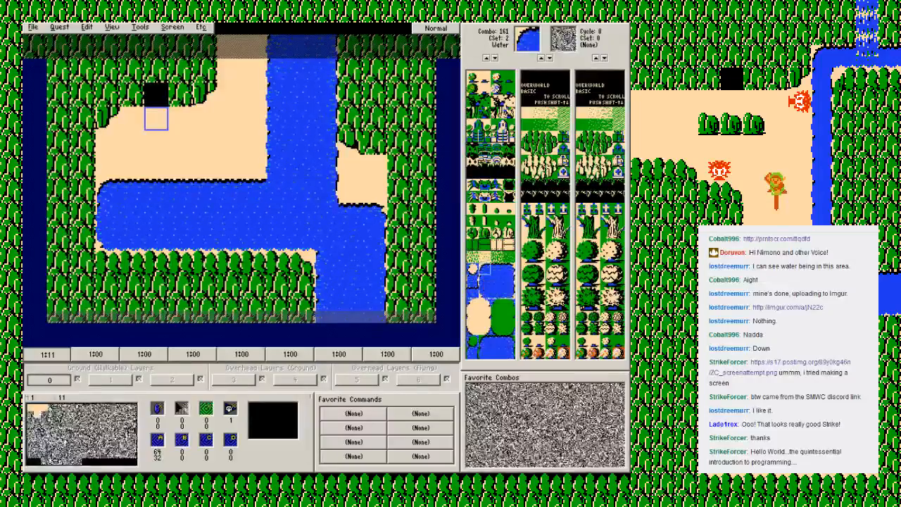
right_click(486, 268)
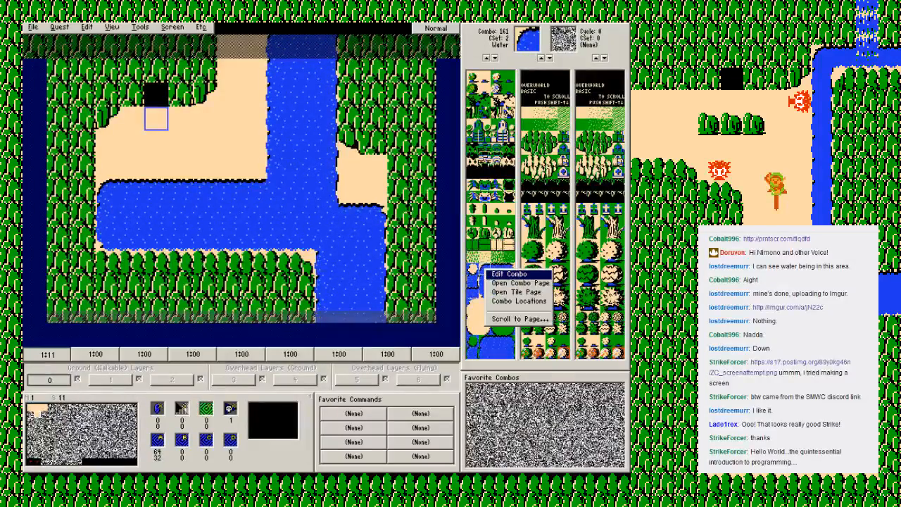
left_click(508, 274)
left_click(425, 267)
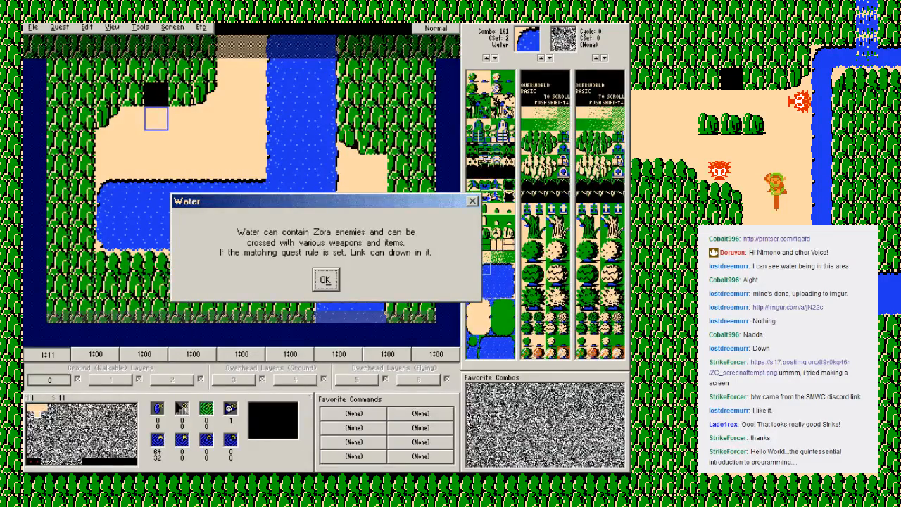
left_click(325, 280)
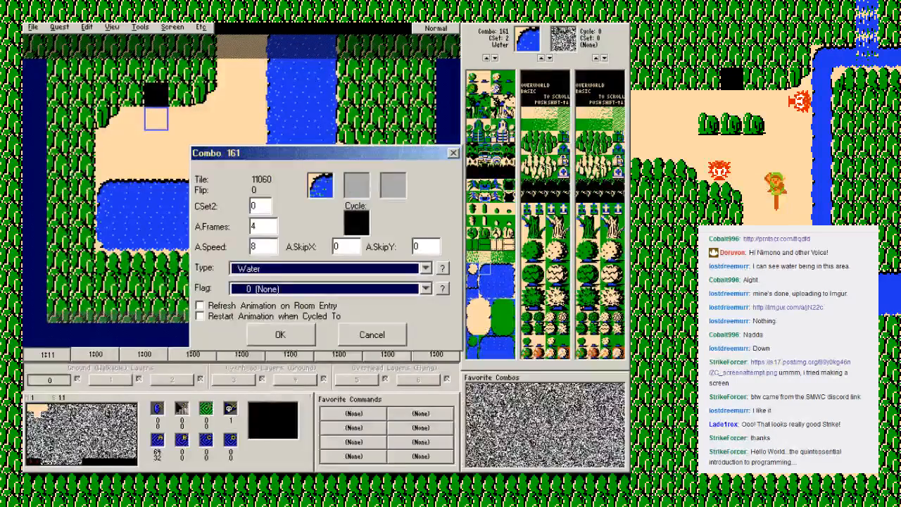
left_click(373, 335)
Step: Read the description of the Armos combo type in the properties of combo 23 on the first combo page
key("Page_Up")
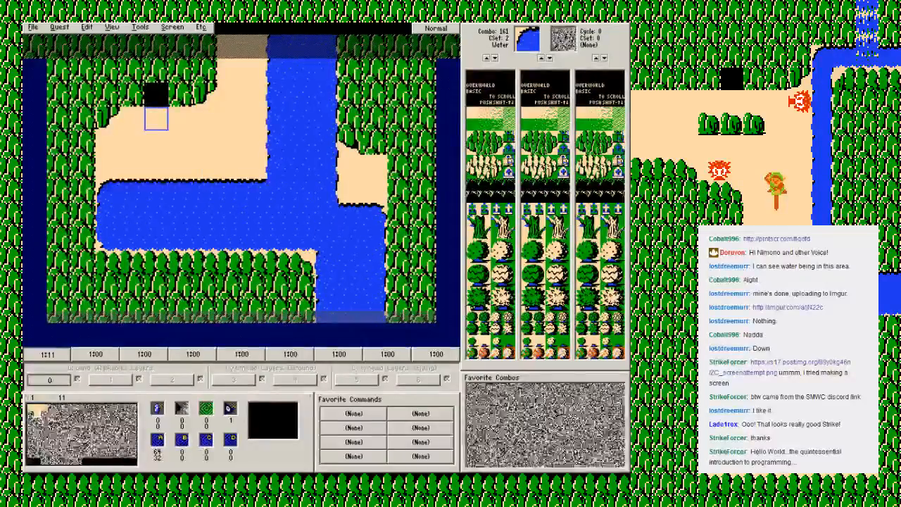
left_click(513, 138)
right_click(513, 138)
left_click(536, 142)
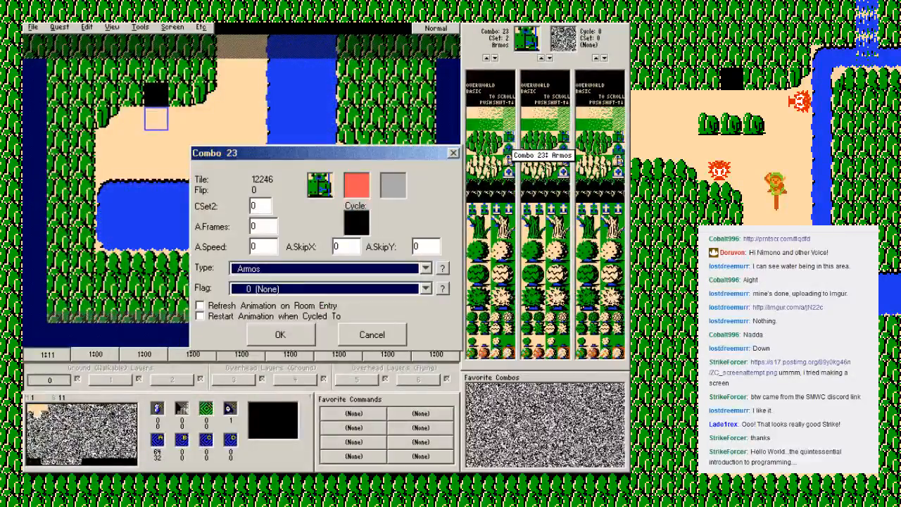
left_click(442, 267)
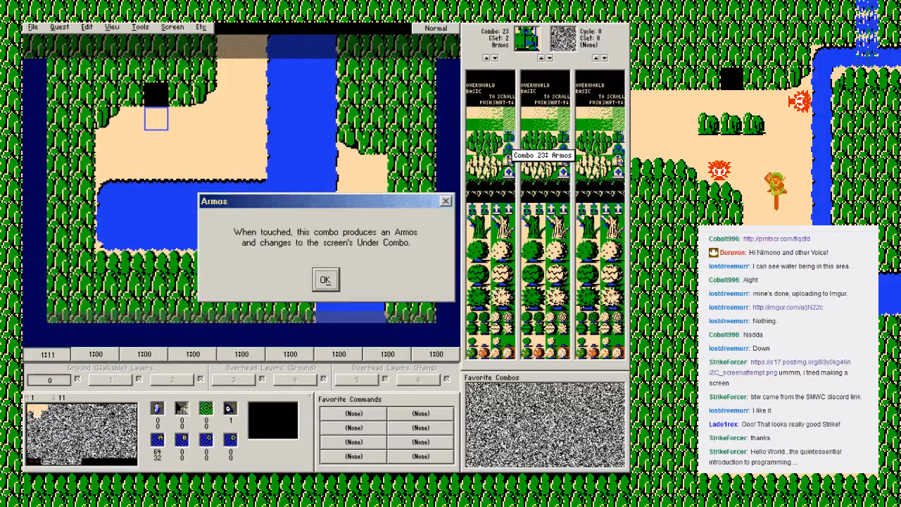
left_click(325, 281)
left_click(373, 334)
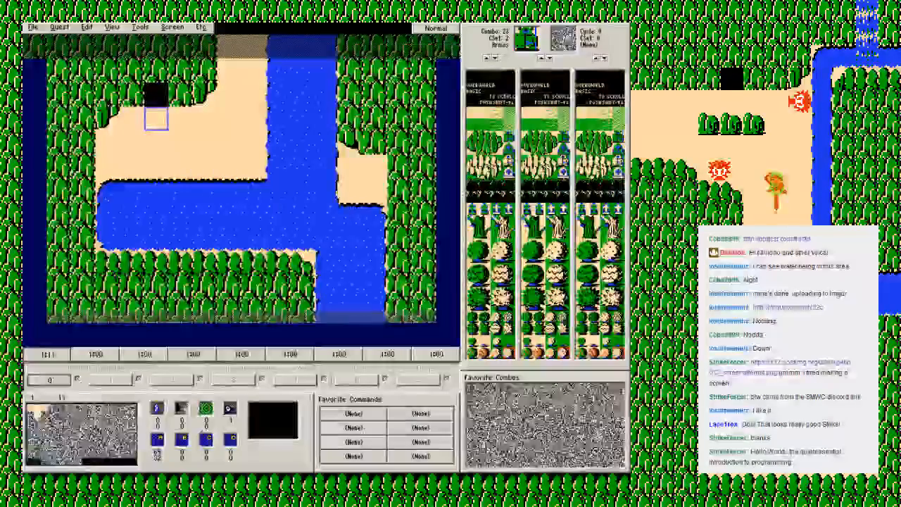
Step: Select the grave combo 27, and read the description of the Bush->Next type in combo 88's properties
right_click(509, 148)
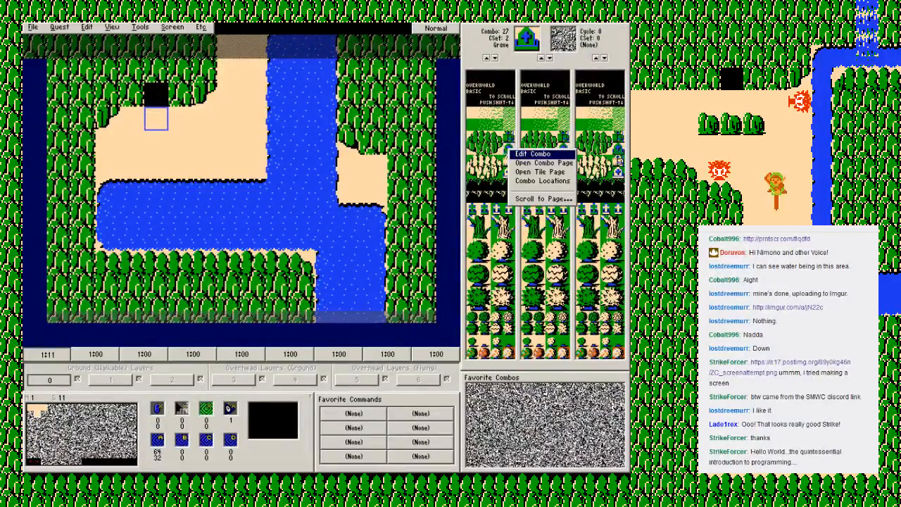
left_click(502, 156)
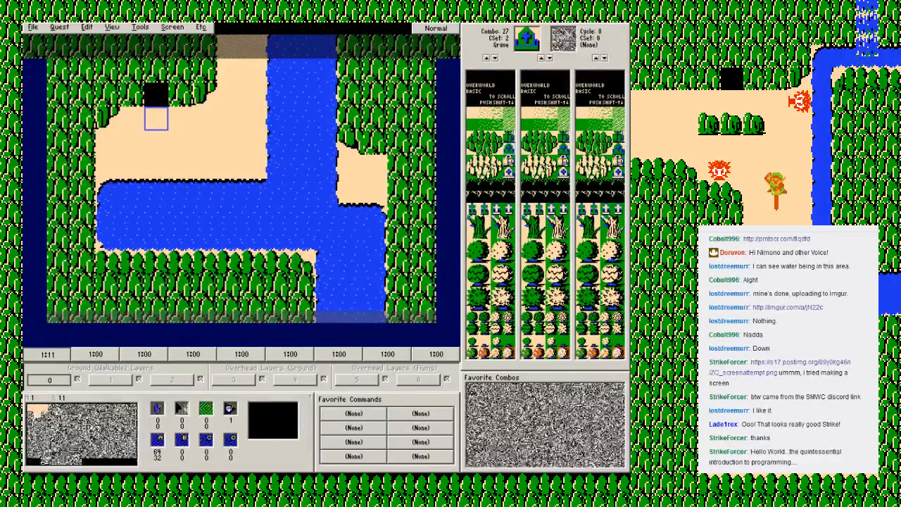
left_click(472, 348)
right_click(475, 346)
left_click(493, 351)
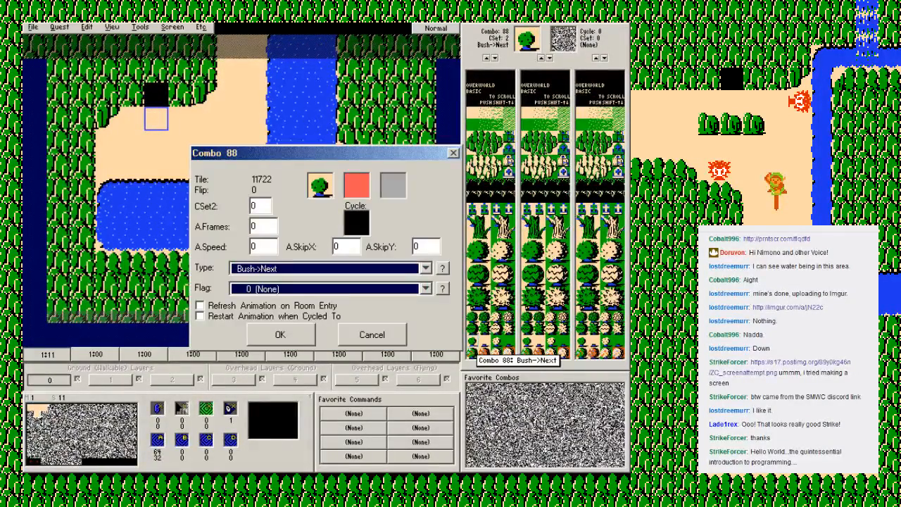
left_click(443, 268)
key("Return")
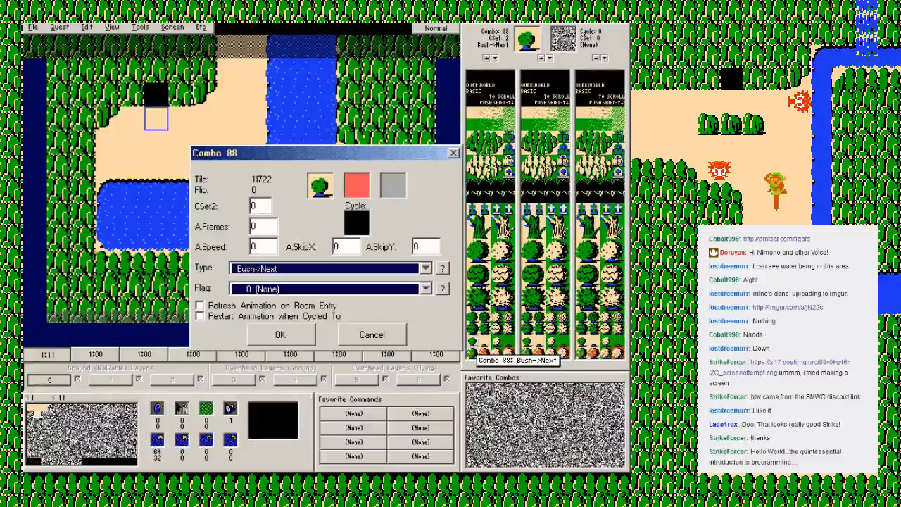
left_click(372, 334)
Step: Choose a guy for the cave on screen 11
left_click(173, 27)
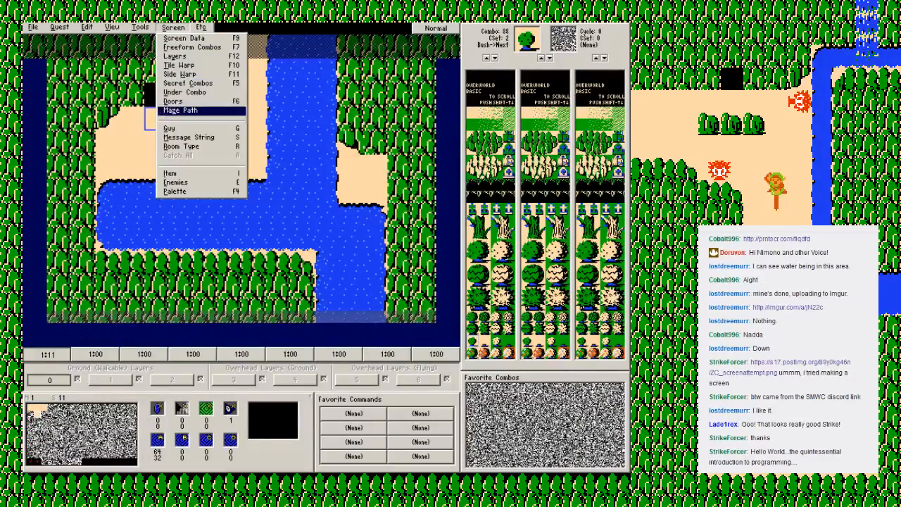
left_click(194, 129)
key("Down")
key("Return")
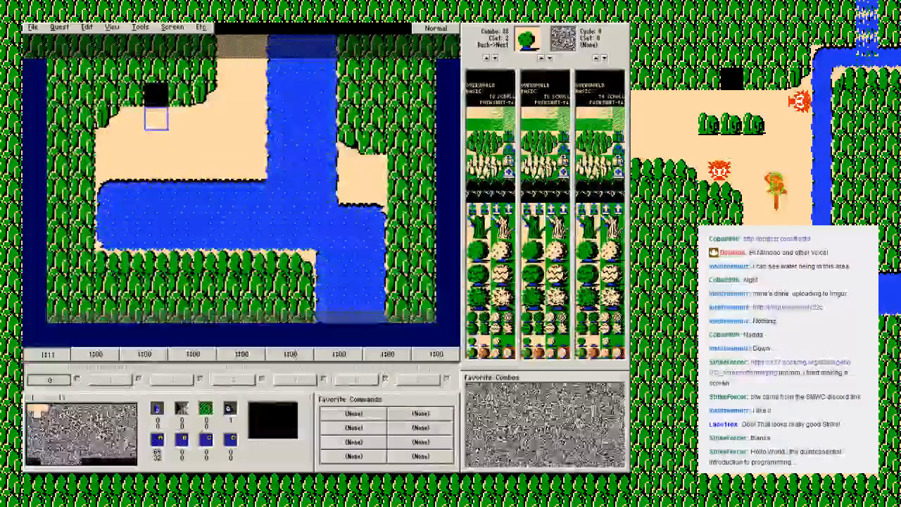
Step: Assign the HELLO WORLD message string to screen 11
key("s")
key("Down")
key("Return")
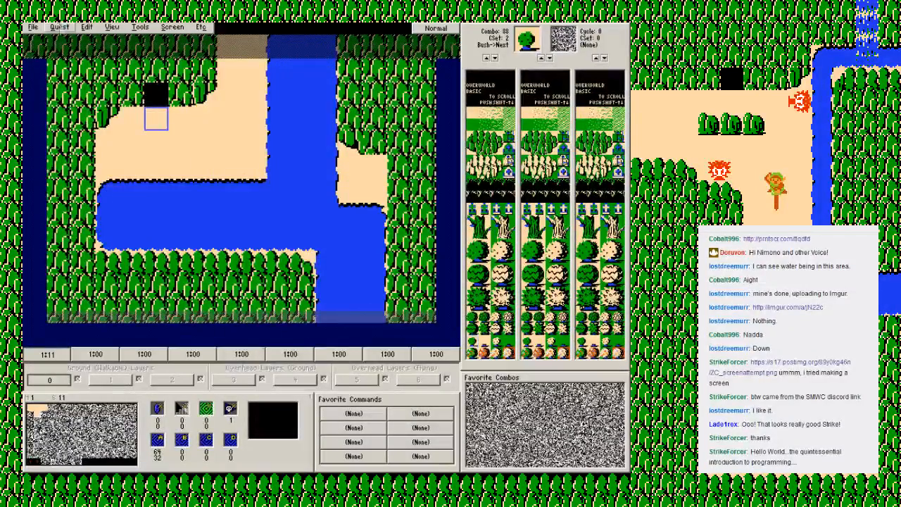
Step: Replace the text of message string 1 with "TAKE MY SWORD AND CUT SOME BUSHES DOWN", spaced so that SOME starts the second line
left_click(60, 27)
key("Down")
key("Down")
key("Return")
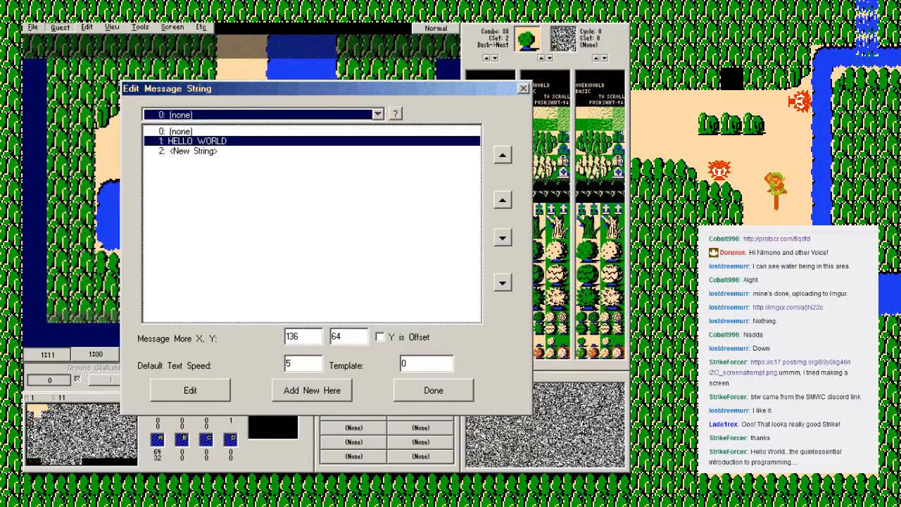
key("Return")
key("End")
key("BackSpace")
key("BackSpace")
key("BackSpace")
key("BackSpace")
key("BackSpace")
key("BackSpace")
key("BackSpace")
key("BackSpace")
key("BackSpace")
key("BackSpace")
key("BackSpace")
key("BackSpace")
key("BackSpace")
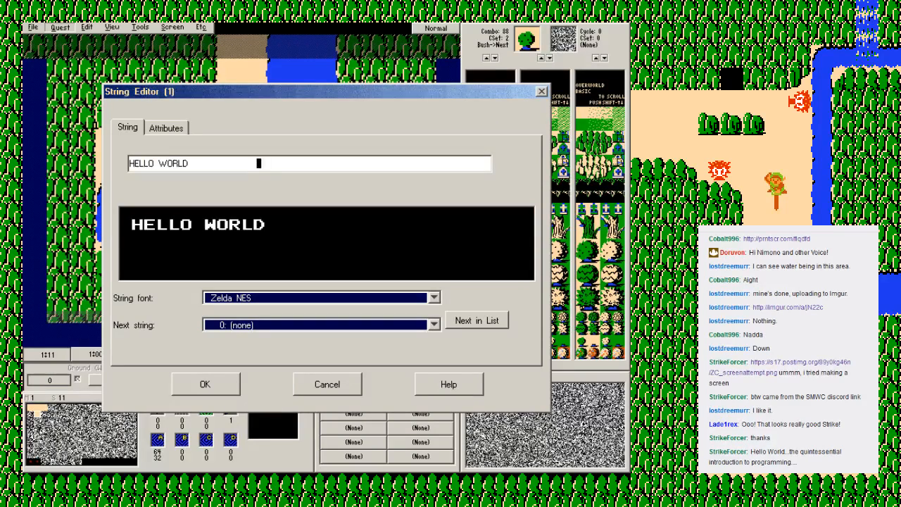
key("BackSpace")
key("BackSpace")
key("BackSpace")
key("BackSpace")
key("BackSpace")
key("BackSpace")
key("BackSpace")
key("BackSpace")
key("BackSpace")
key("BackSpace")
key("BackSpace")
key("BackSpace")
key("BackSpace")
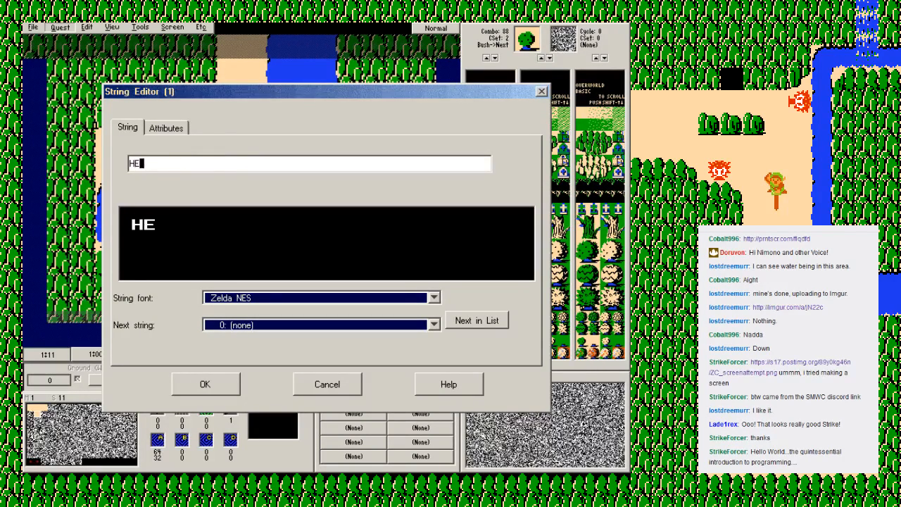
type("TAKE M")
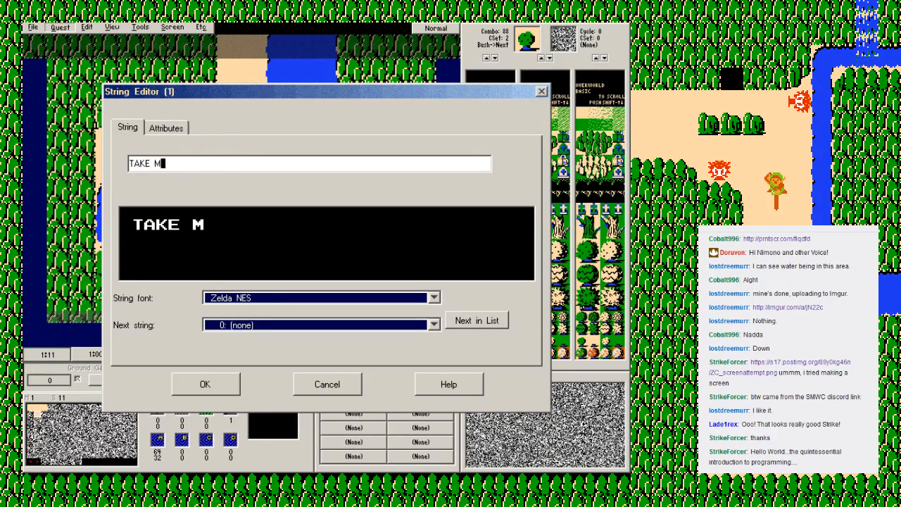
type("Y SWORD AND ")
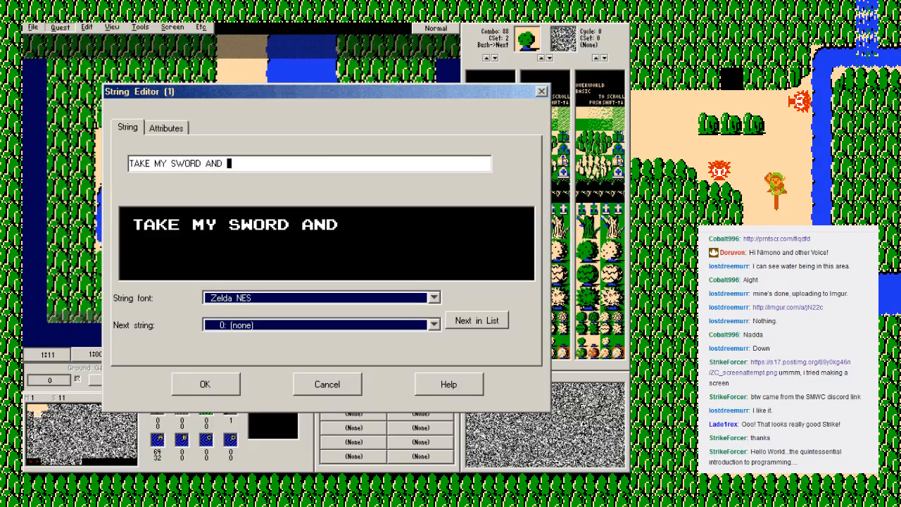
type("D")
key("BackSpace")
type("CUT THOI")
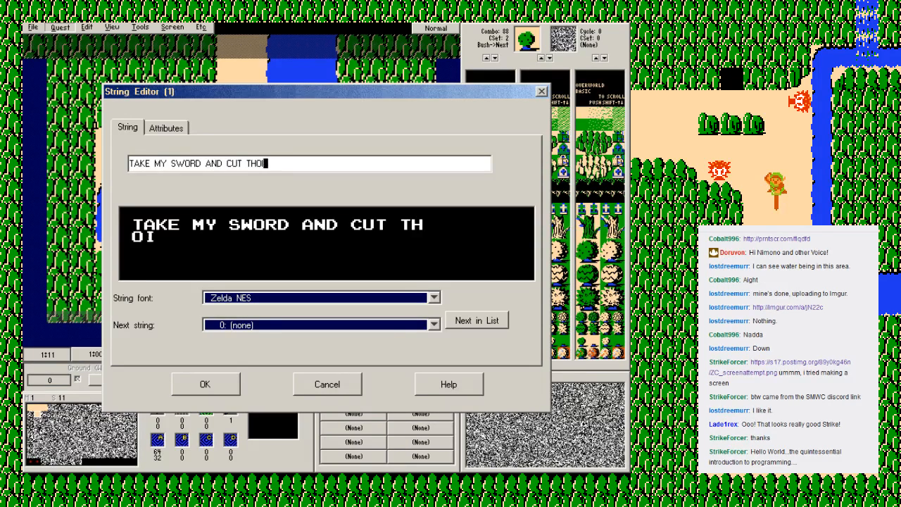
type("U")
key("BackSpace")
key("BackSpace")
key("BackSpace")
key("BackSpace")
key("BackSpace")
type("SO")
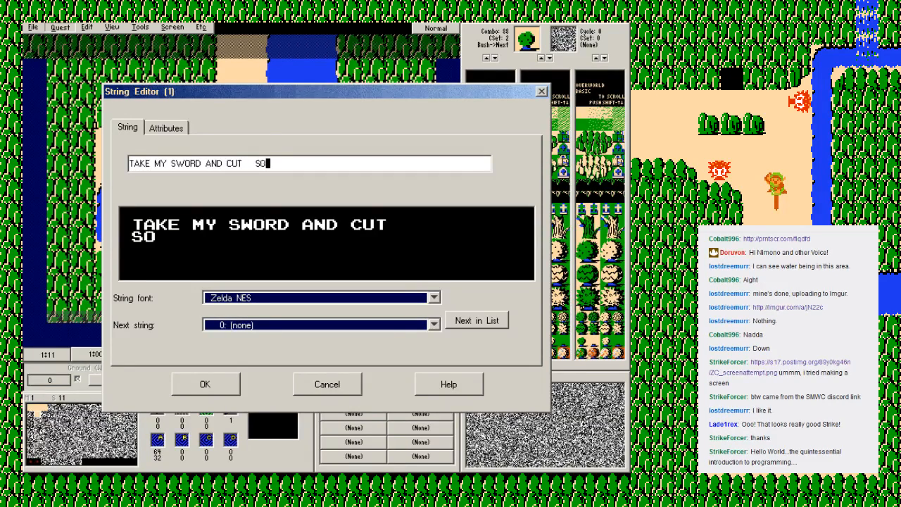
type("ME BUSHES DOWN")
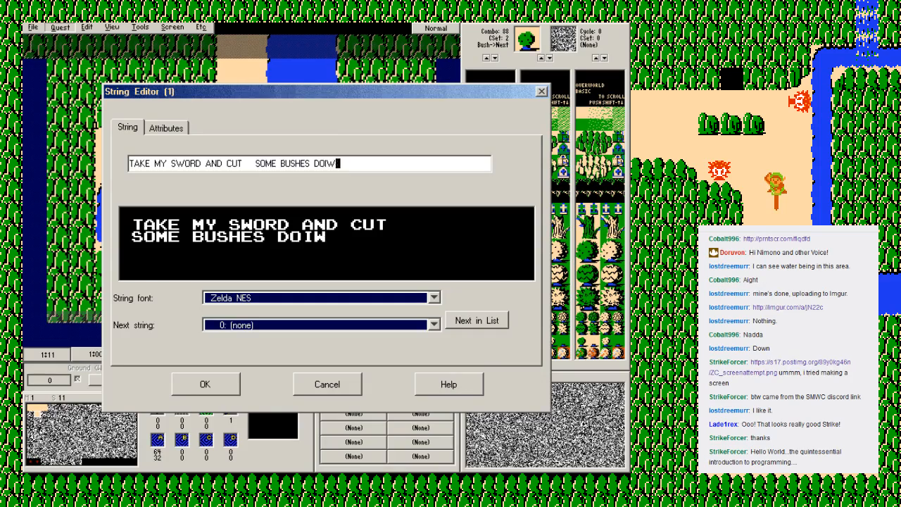
left_click(205, 384)
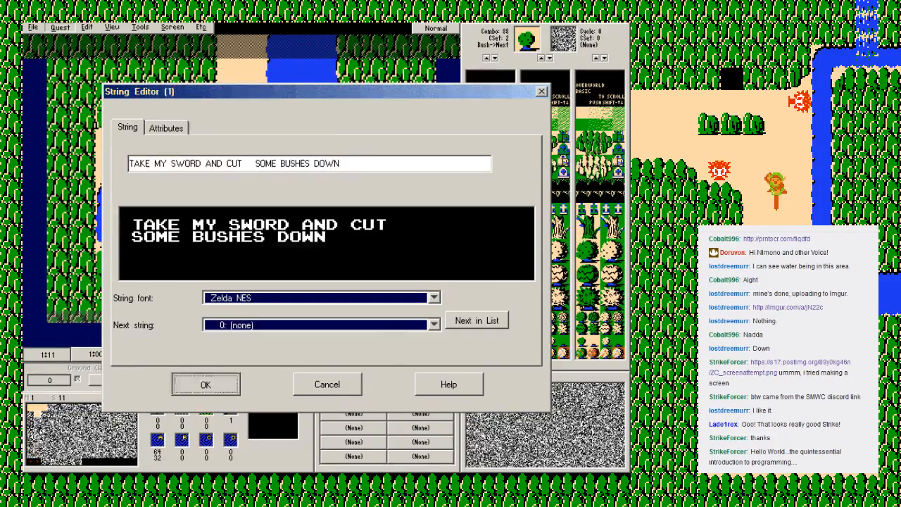
left_click(436, 388)
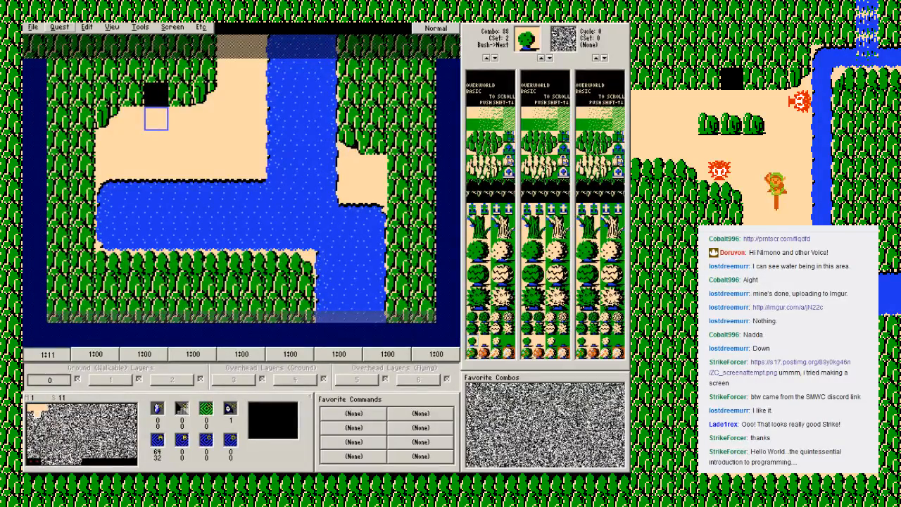
Step: Review the flags and mechanics of DMap 0, and save the quest
left_click(60, 27)
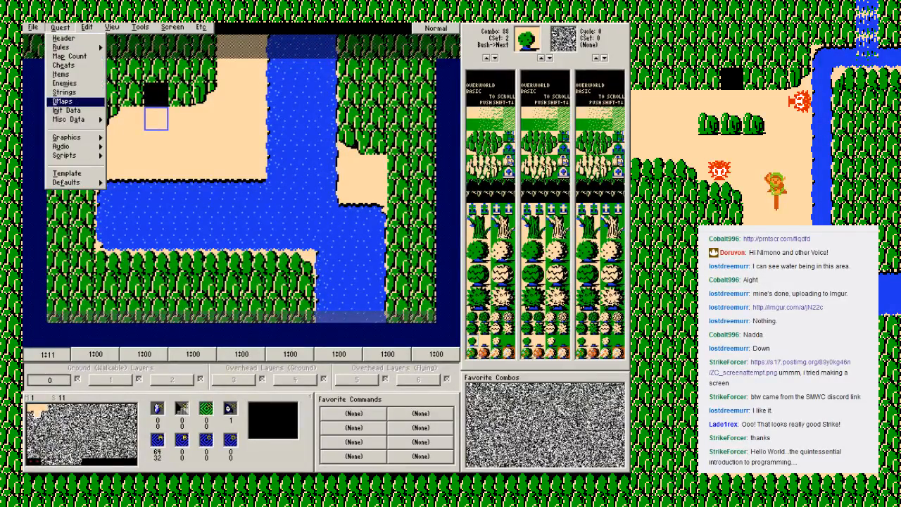
left_click(62, 101)
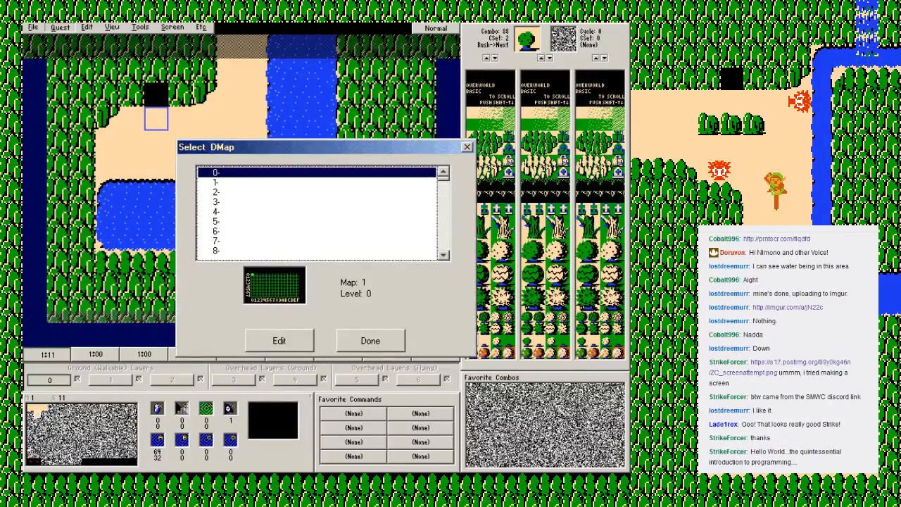
left_click(280, 341)
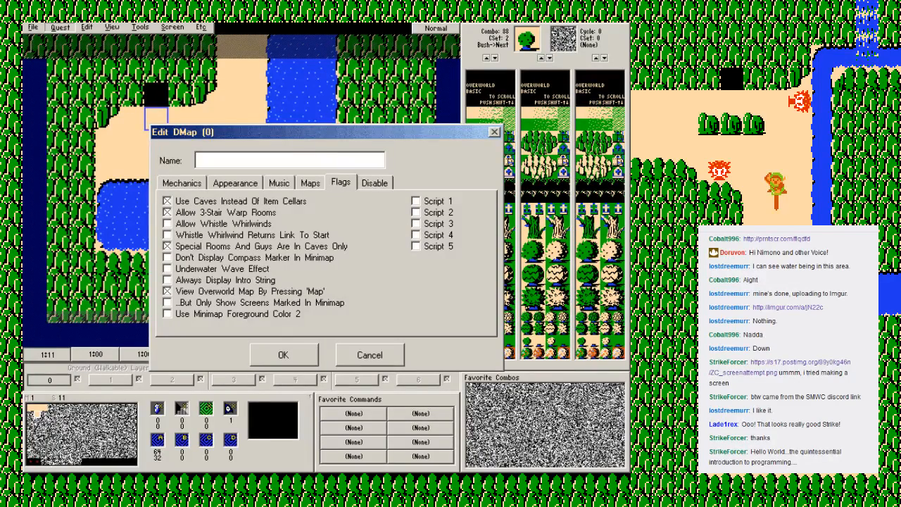
left_click(182, 183)
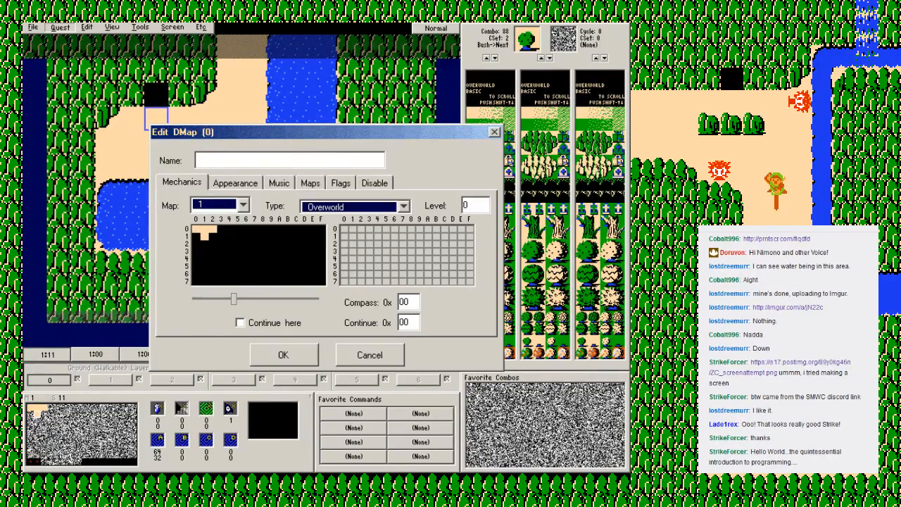
left_click(341, 183)
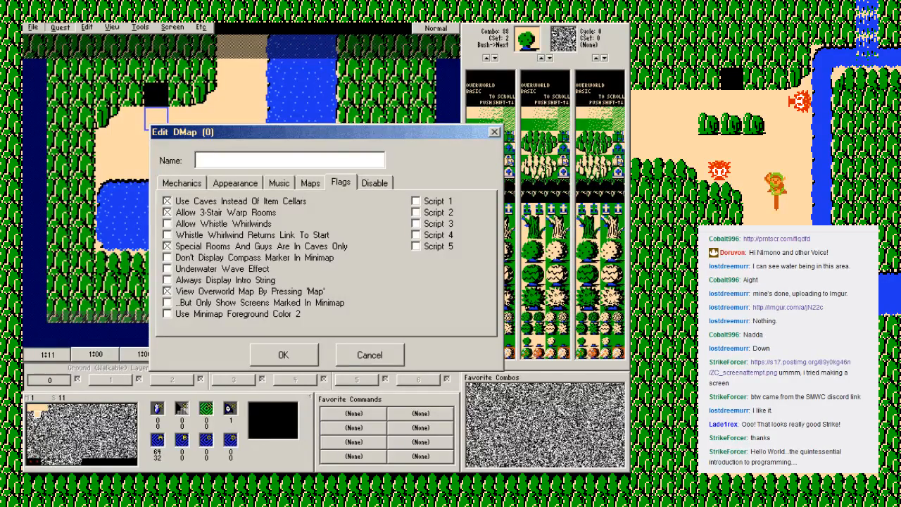
left_click(284, 355)
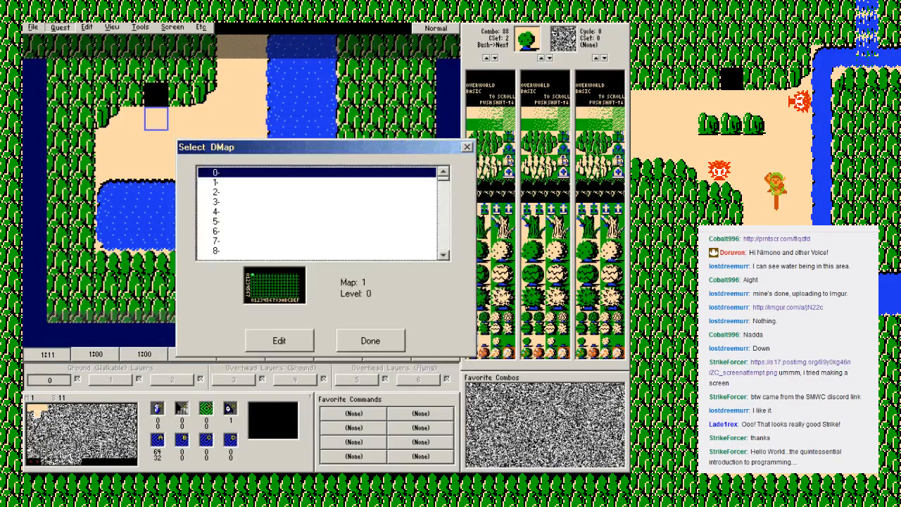
left_click(369, 340)
key("F2")
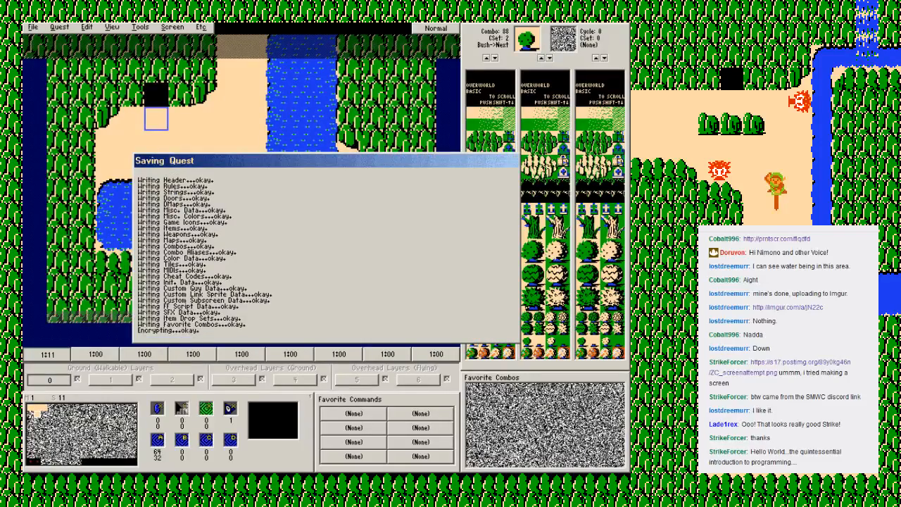
key("Return")
Step: Set the room type of screen 11 to Special Item
left_click(172, 27)
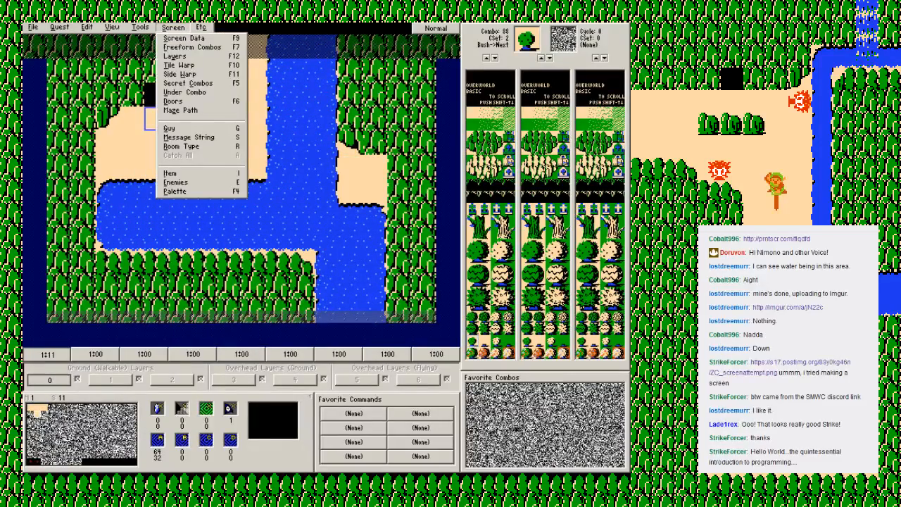
key("Escape")
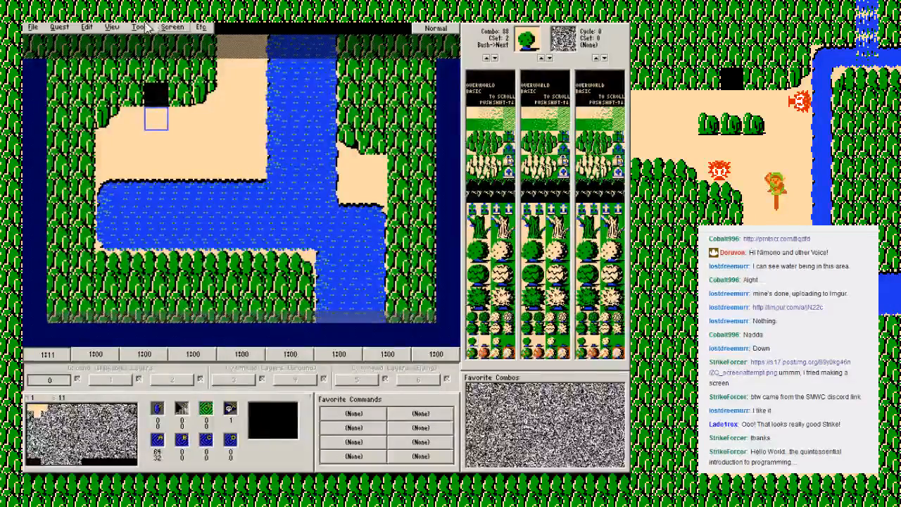
left_click(173, 27)
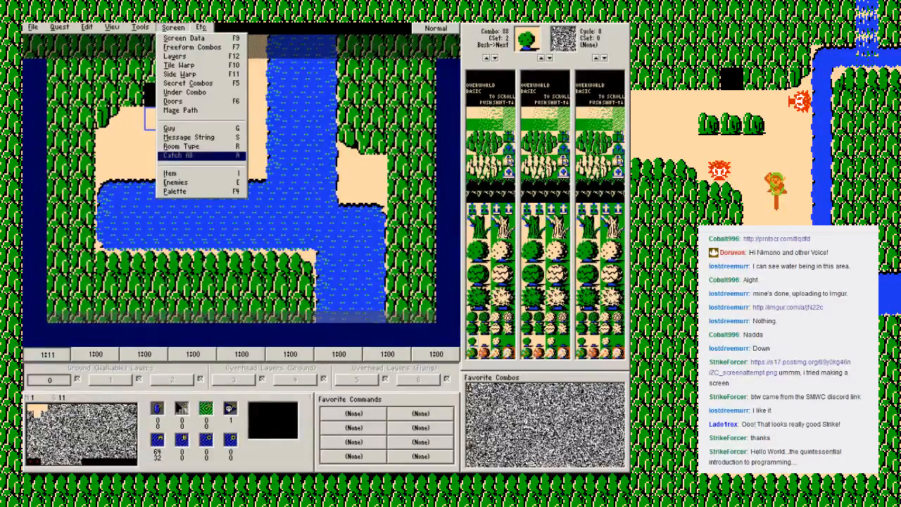
left_click(181, 146)
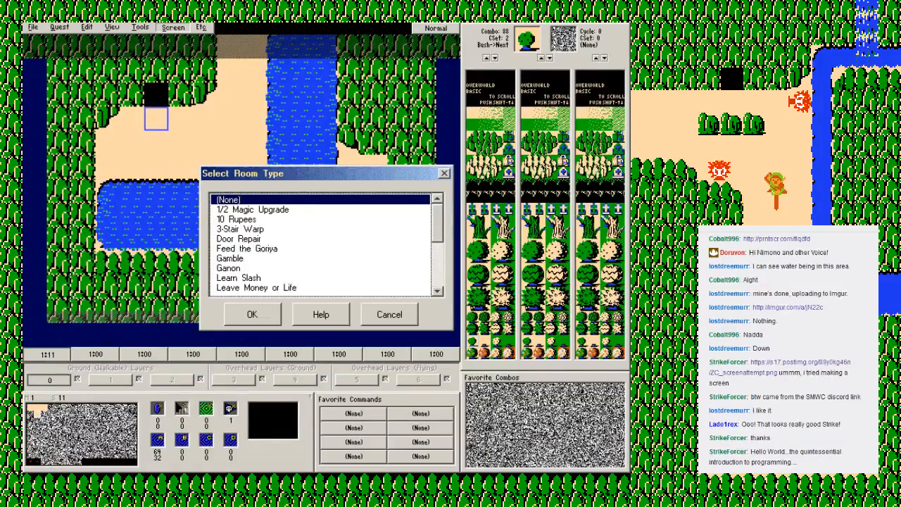
scroll(321, 245, "down", 4)
scroll(321, 245, "up", 4)
scroll(323, 244, "down", 1)
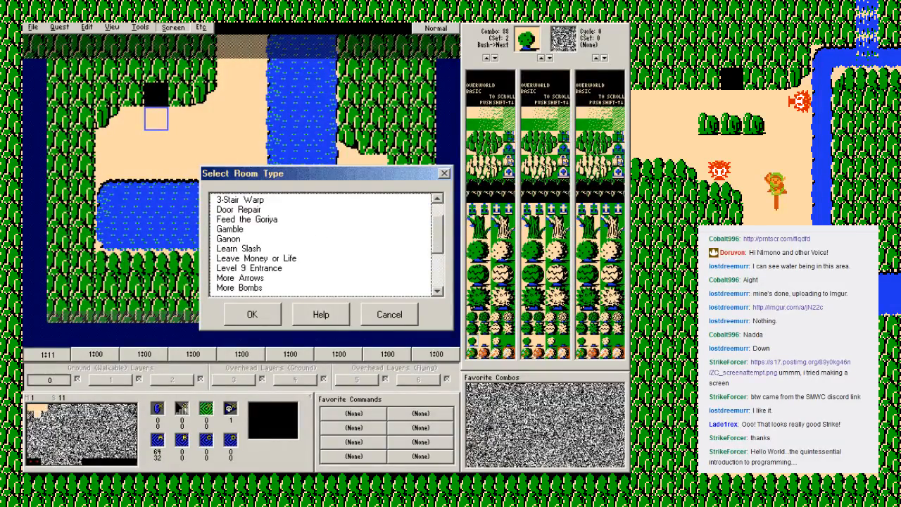
scroll(324, 244, "down", 1)
scroll(324, 244, "down", 1)
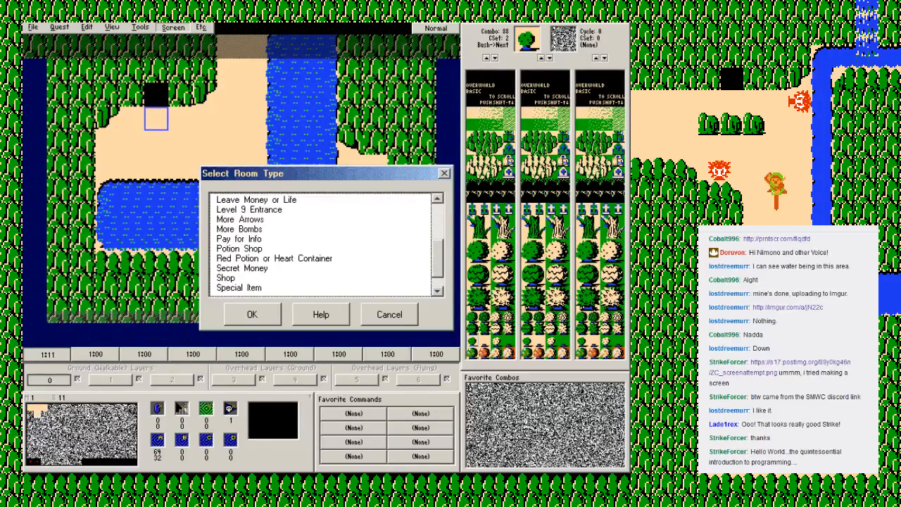
scroll(324, 243, "down", 1)
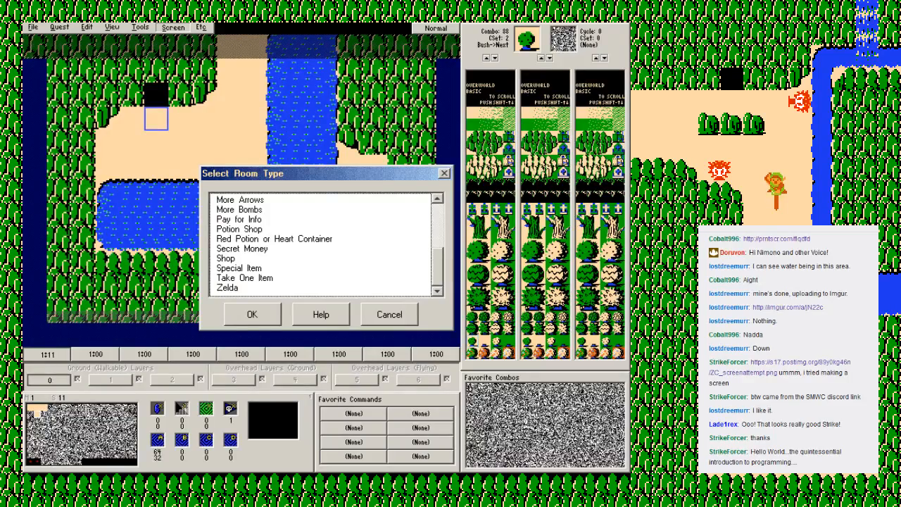
double_click(239, 269)
Step: Choose Sword 1 (Wooden) as the special item given in screen 11's cave
left_click(173, 27)
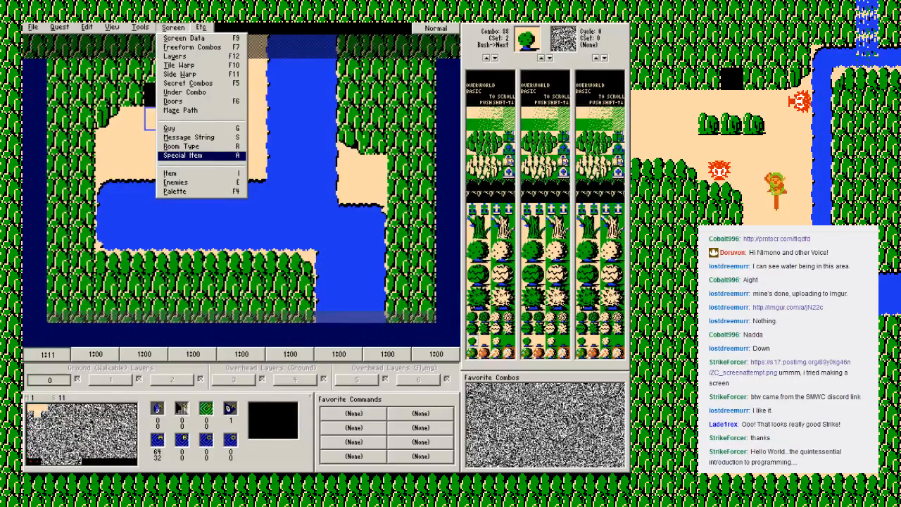
left_click(183, 155)
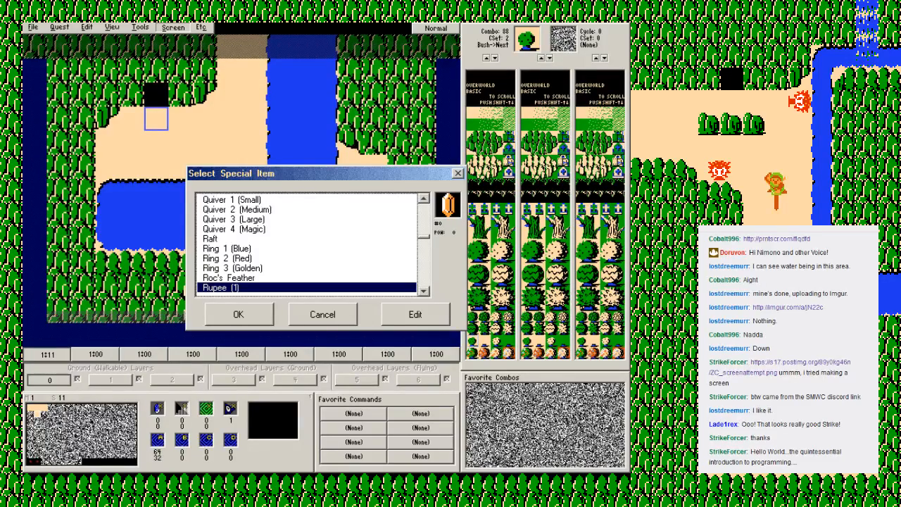
key("s")
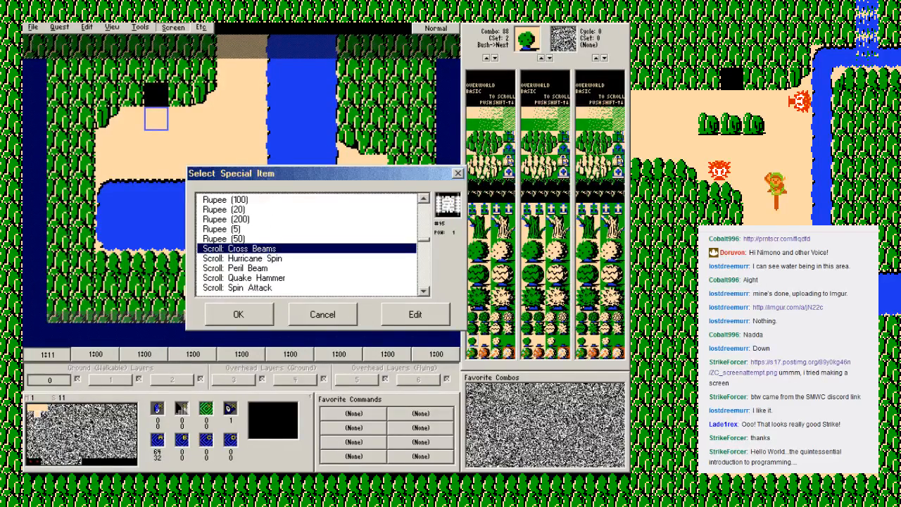
scroll(307, 244, "down", 1)
scroll(307, 244, "down", 1)
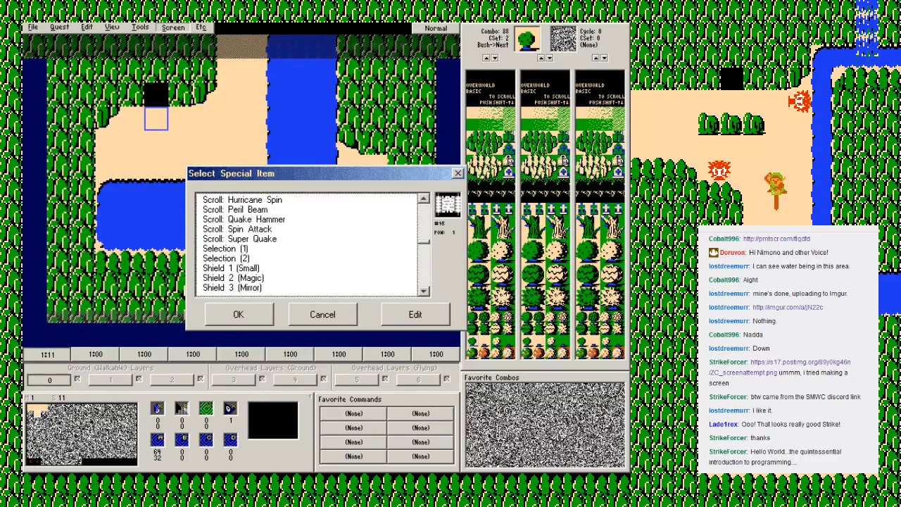
scroll(307, 244, "down", 3)
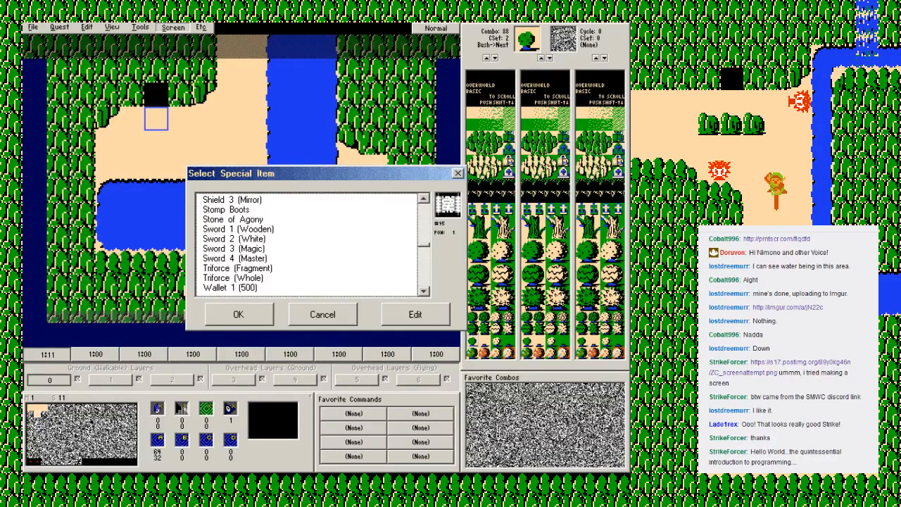
left_click(238, 229)
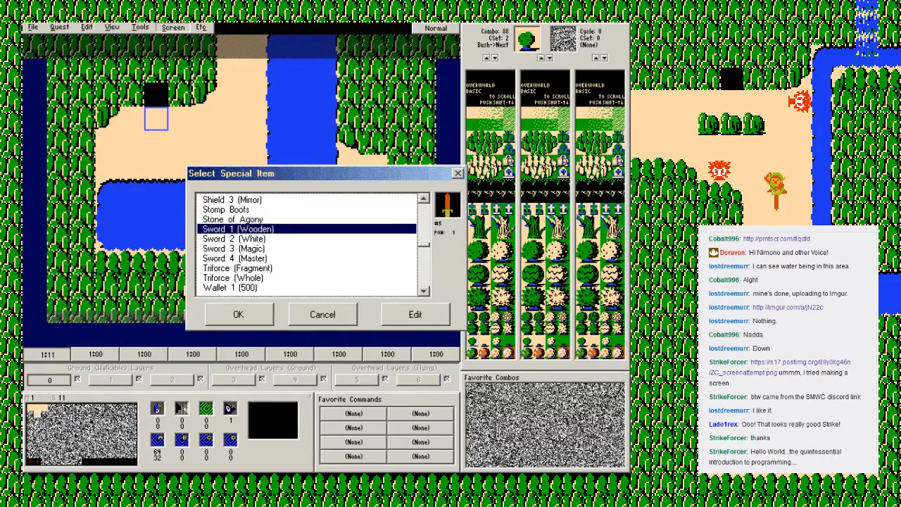
left_click(239, 314)
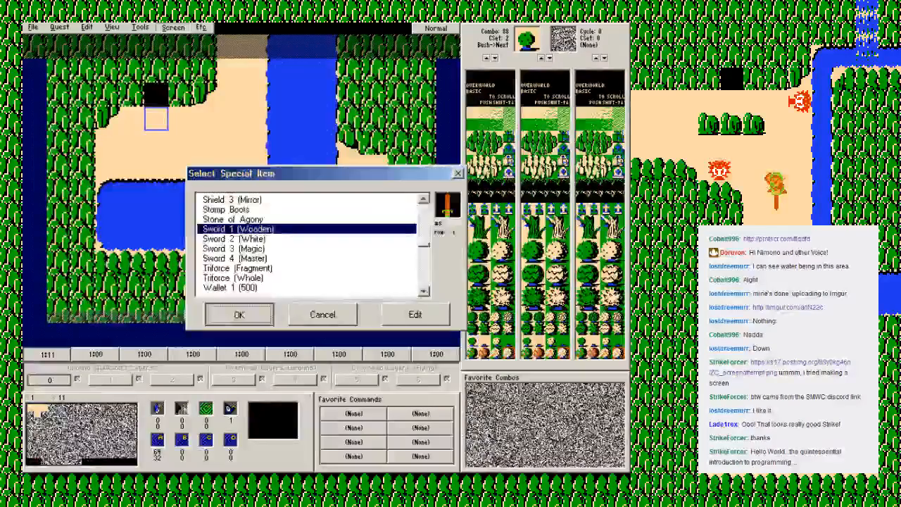
Step: Save the quest and start playing it in Zelda Classic
key("F2")
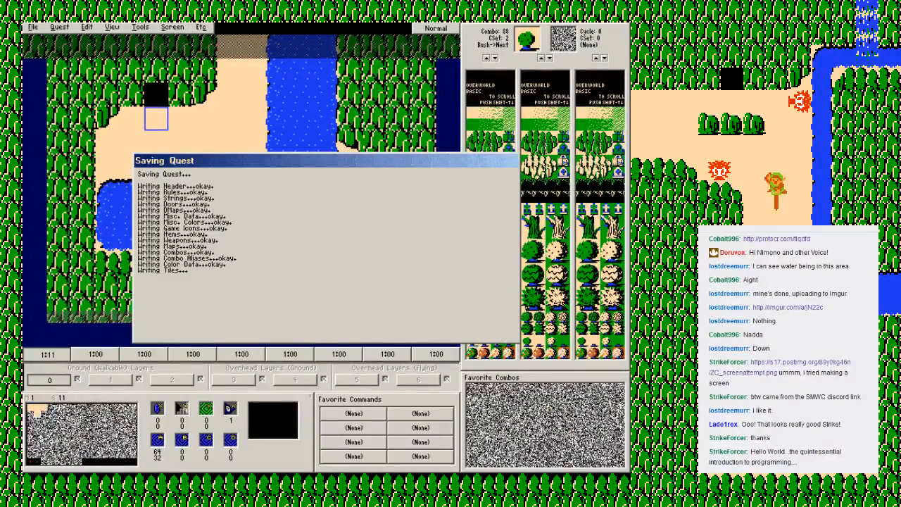
key("Return")
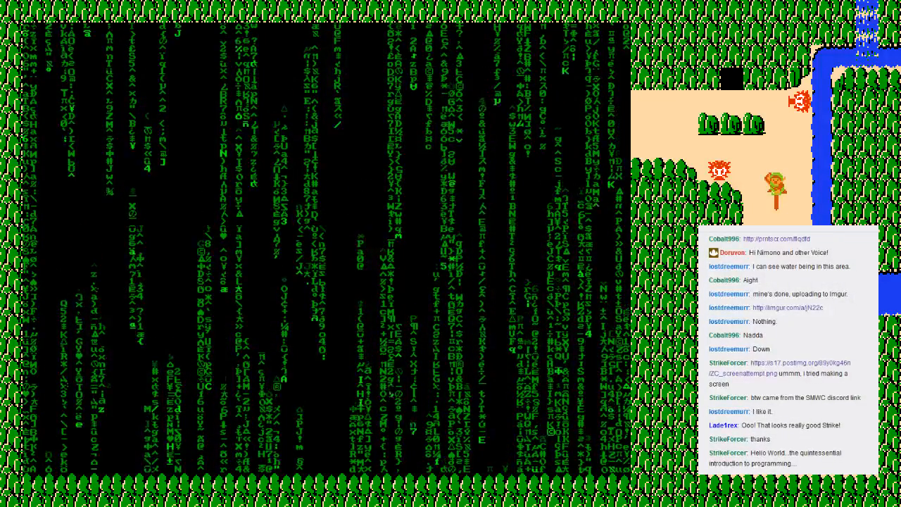
key("Return")
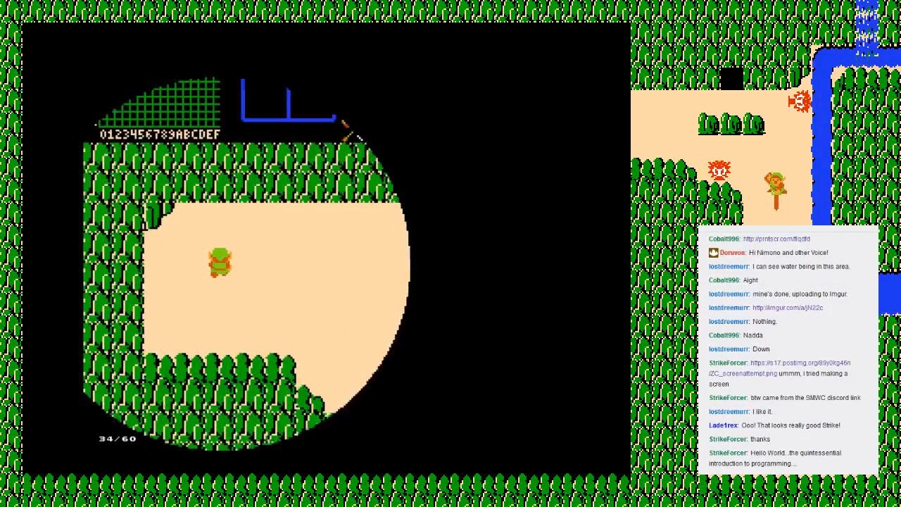
Step: Walk Link from the starting screen through screen 01 down to screen 11 and enter its cave
key("Right")
key("Down")
key("Right")
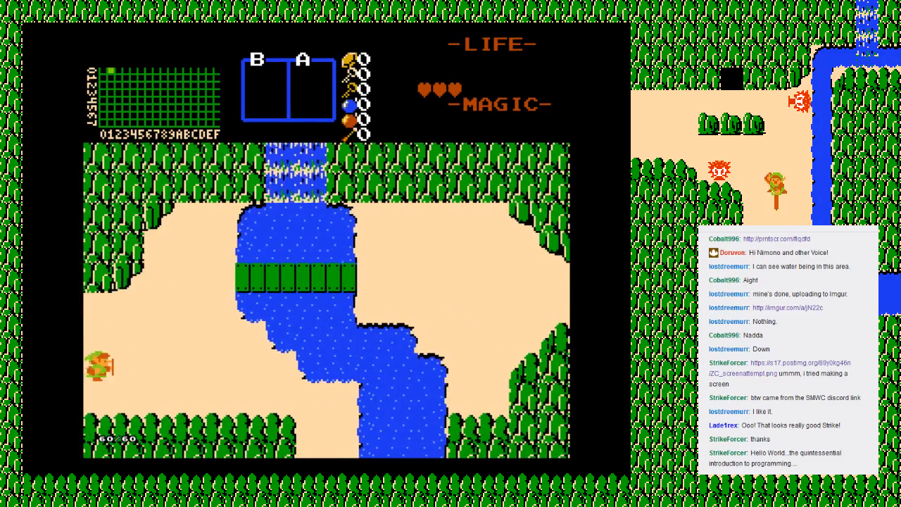
key("Right")
key("Down")
key("Down")
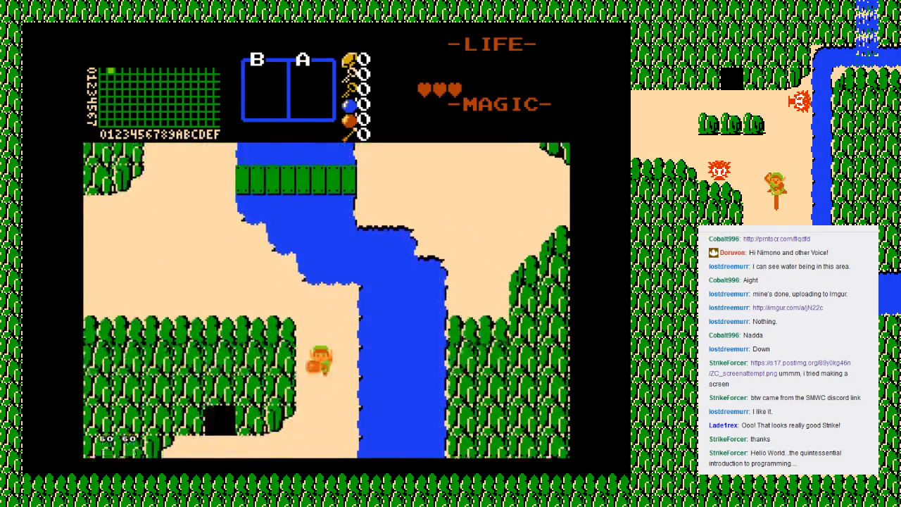
key("Left")
key("Up")
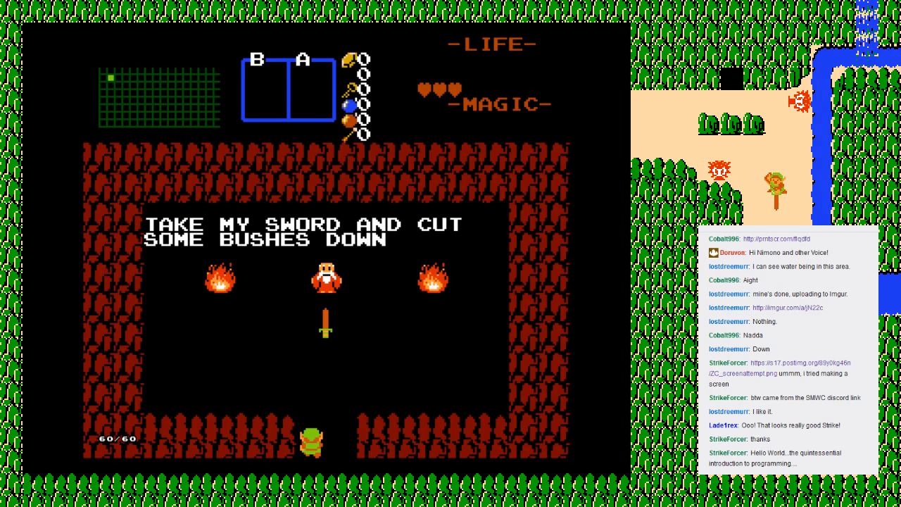
Step: Pick up the wooden sword from the old man's cave and test swinging it in all four directions
key("Up")
key("Right")
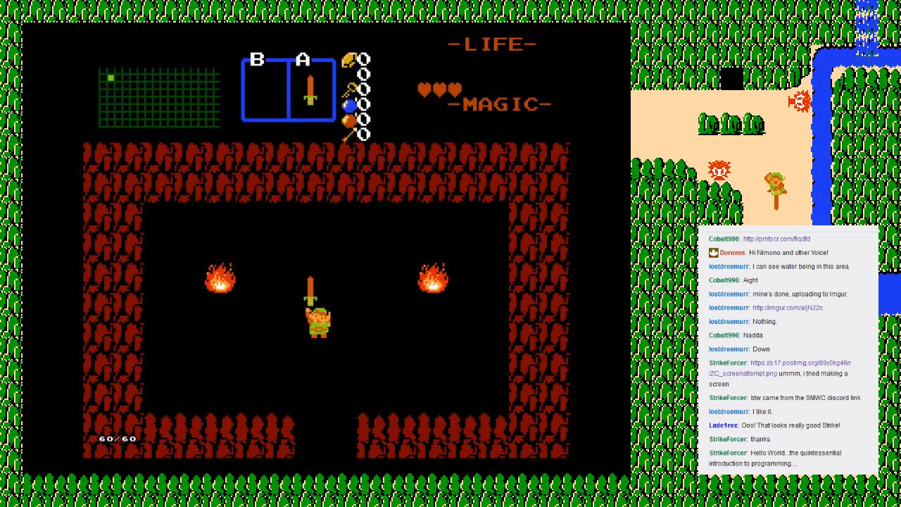
key("Down")
key("z")
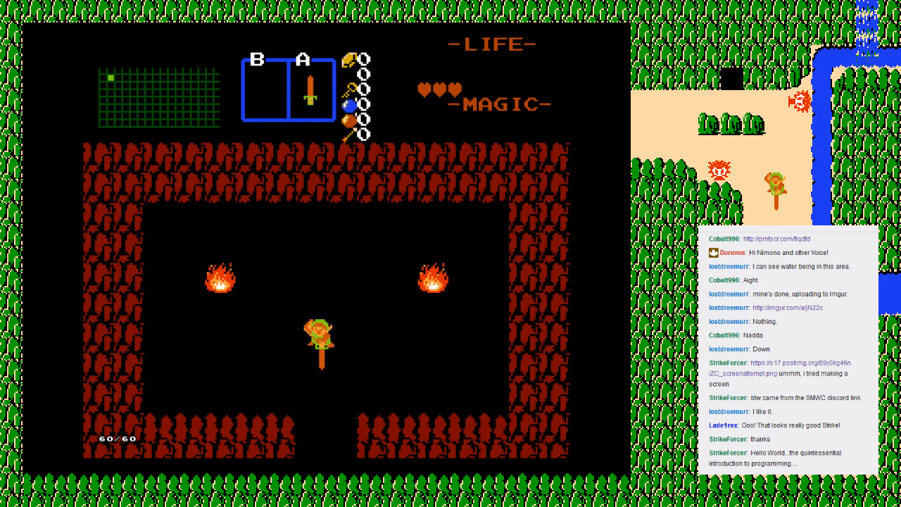
key("Left")
key("z")
key("Right")
key("z")
key("Up")
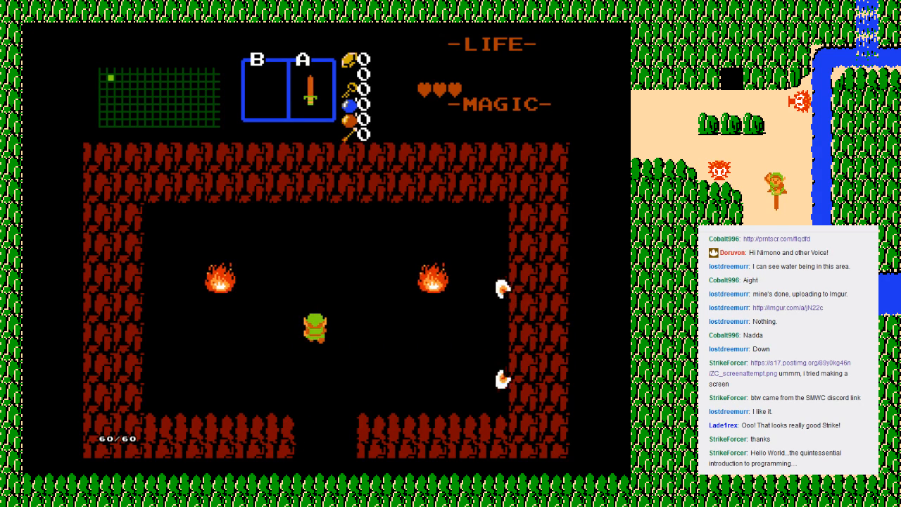
key("z")
Step: Check the inventory subscreen, and walk out of the cave back to screen 01 and across the bridge
key("Return")
key("Return")
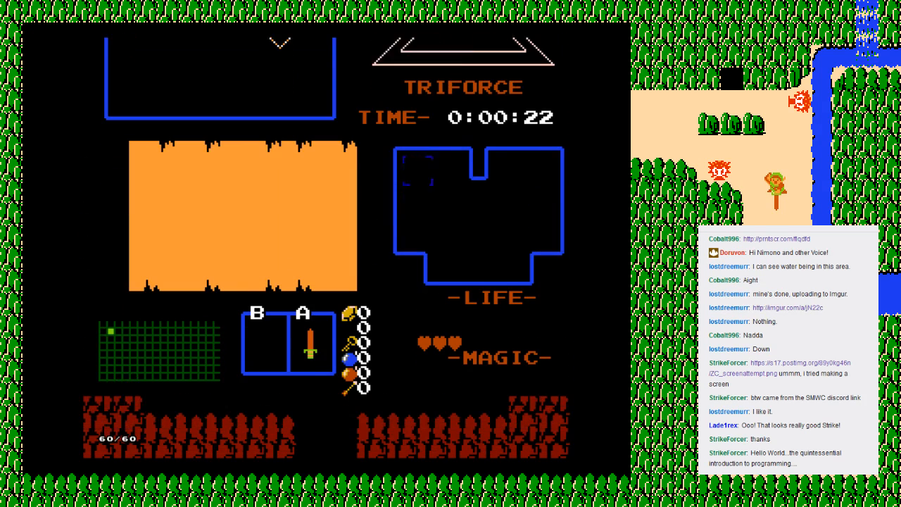
key("Down")
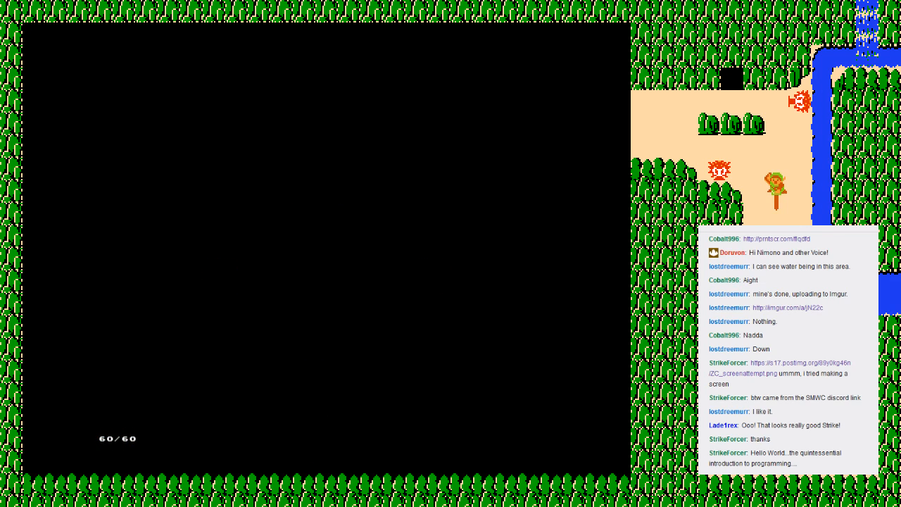
key("Right")
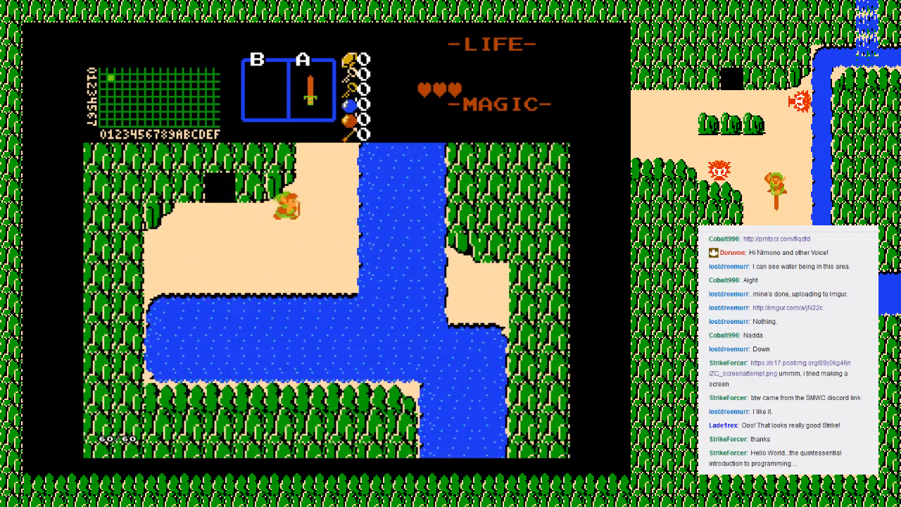
key("Up")
key("Up")
key("Left")
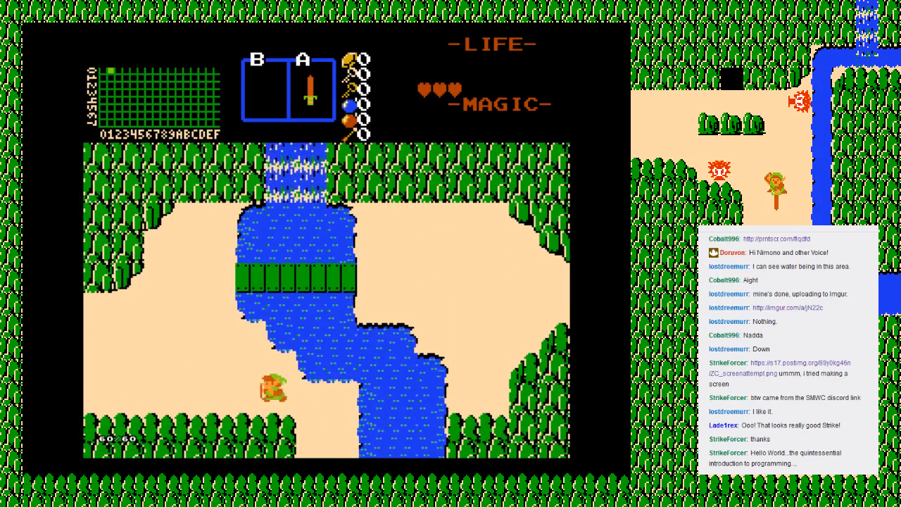
key("Up")
key("Right")
Step: Walk east from the bridge to screen 02, testing the sword beam along the way
key("Right")
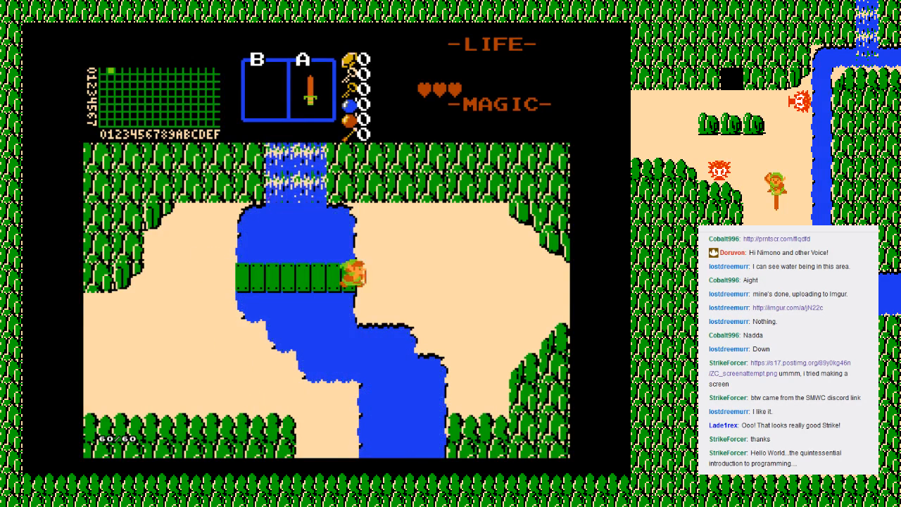
key("alt")
key("Down")
key("Right")
key("alt")
key("Right")
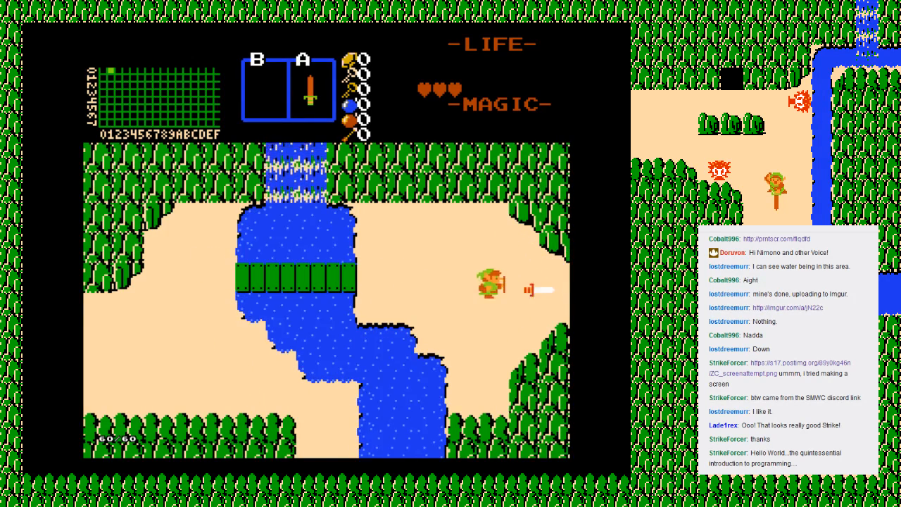
key("alt")
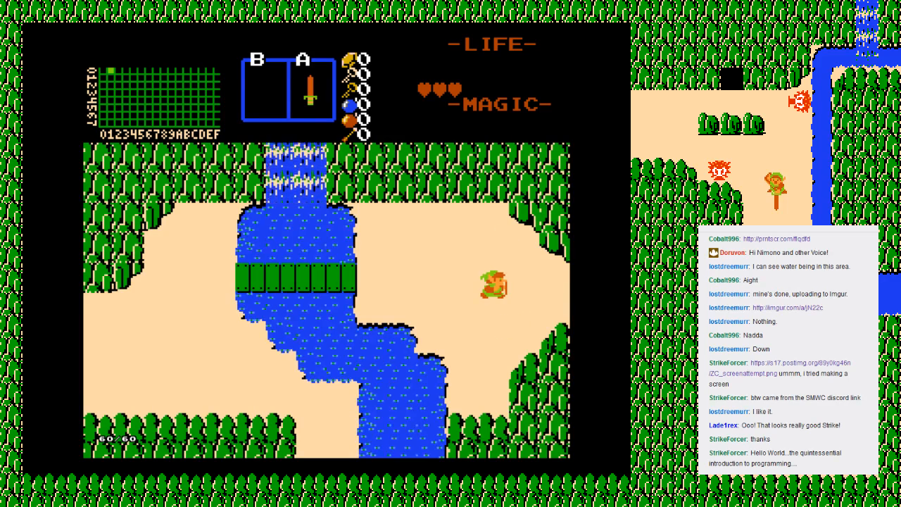
key("Down")
key("Right")
key("Up")
key("Right")
key("alt")
key("Down")
key("Right")
key("alt")
key("Right")
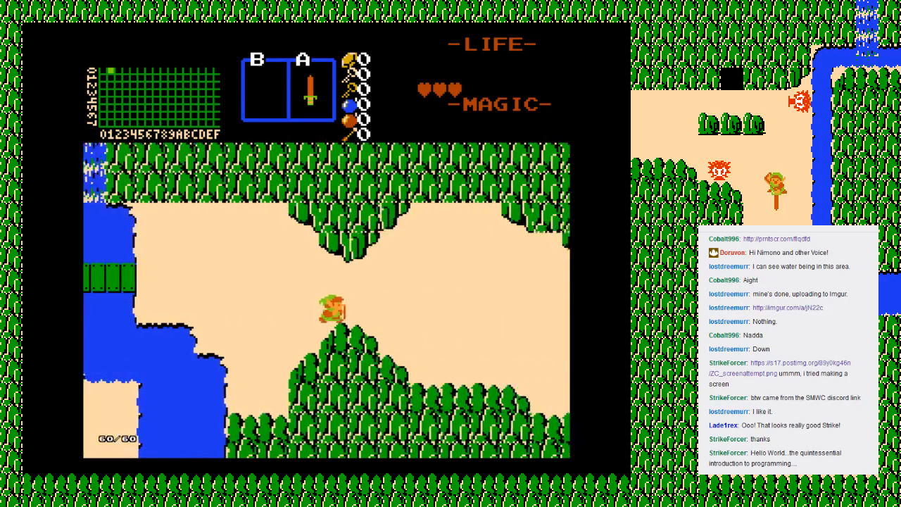
key("alt")
key("Right")
key("Up")
key("Right")
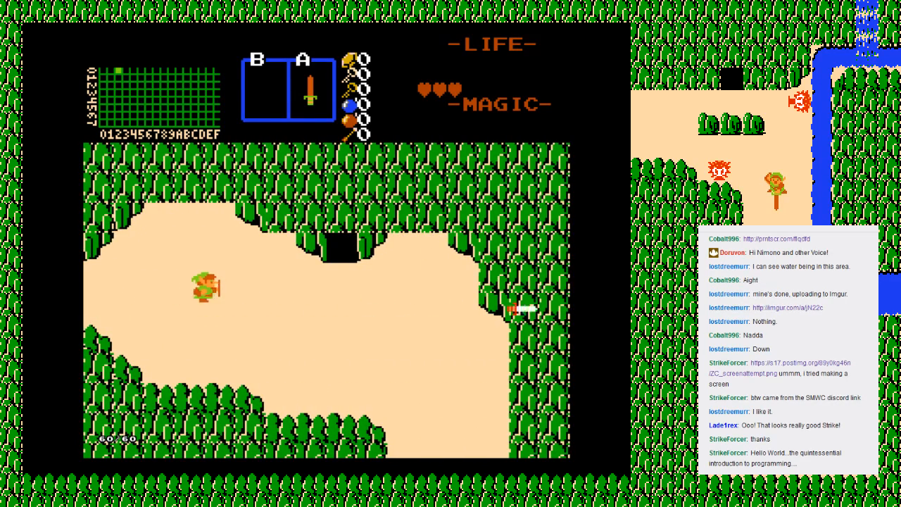
Step: End the running game and choose Retry on the game-over screen
key("Escape")
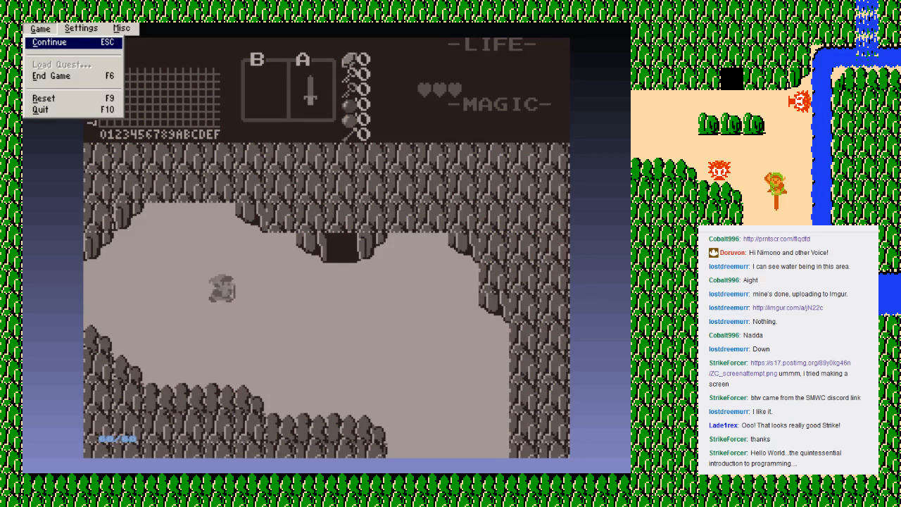
key("Down")
key("Down")
key("Return")
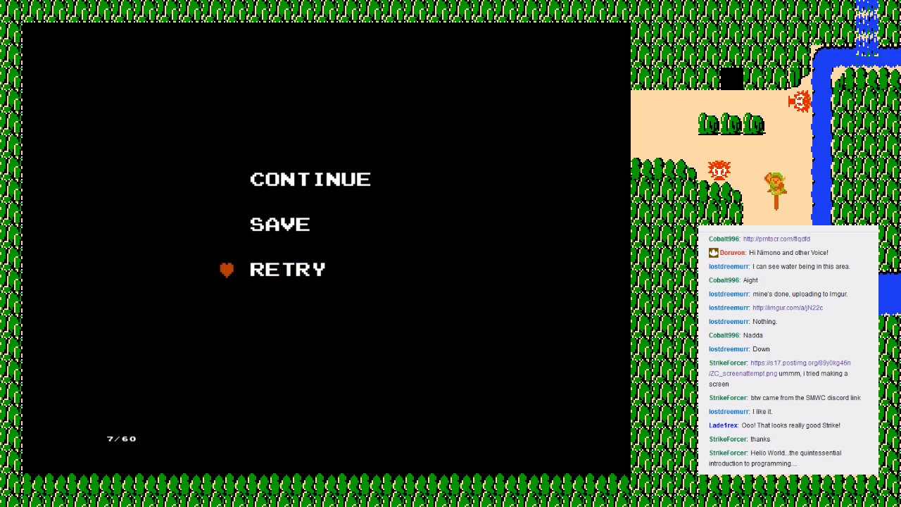
key("Return")
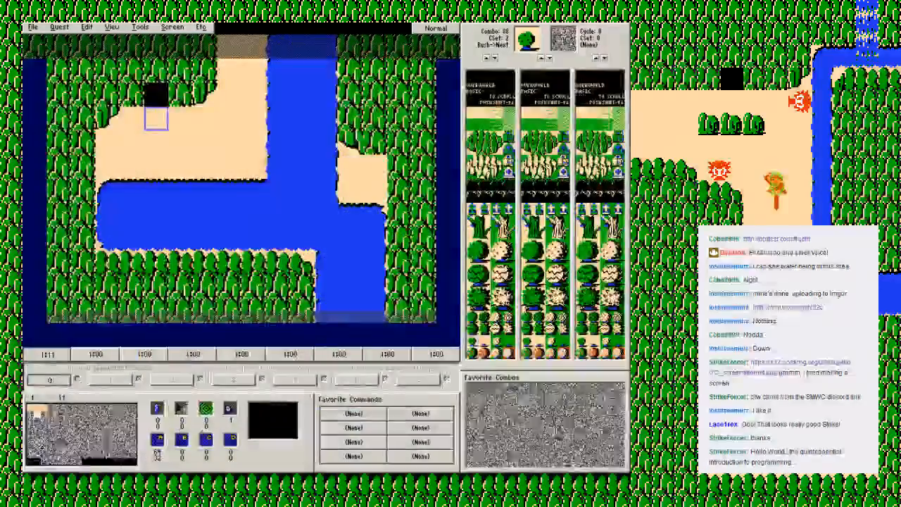
Step: In ZQuest, paint a column of four Bush->Next combos and an adjacent column of six in screen 01's eastern clearing
key("Up")
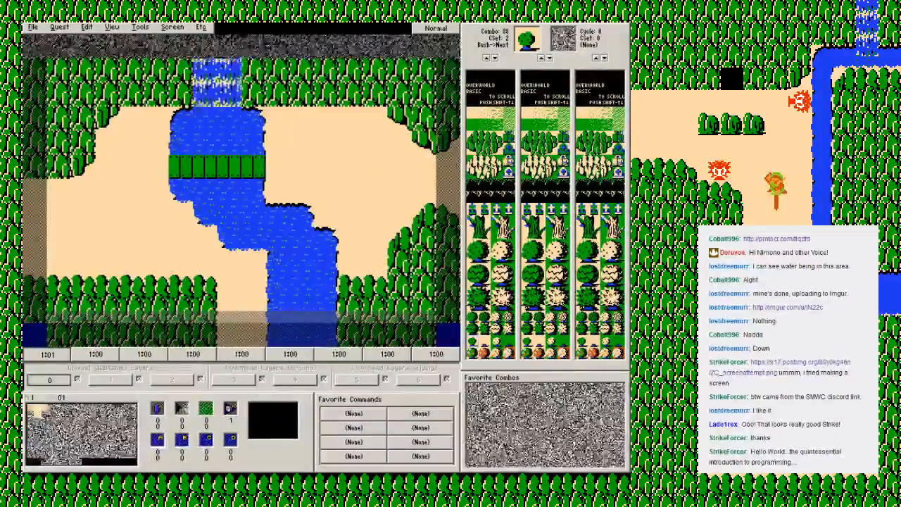
left_click_drag(399, 144, 399, 214)
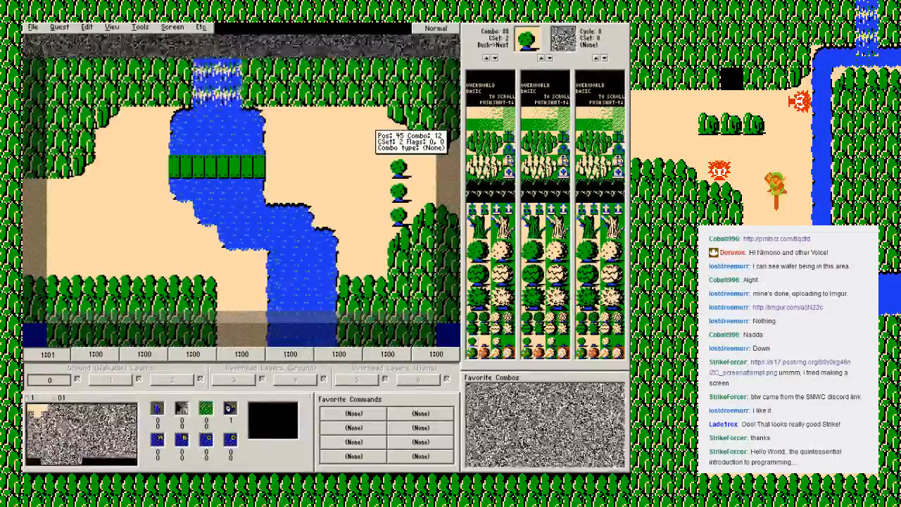
left_click_drag(375, 122, 376, 239)
Step: Replace the outer column of four bushes on screen 01 with ground combo 12, and save the quest
right_click(365, 162)
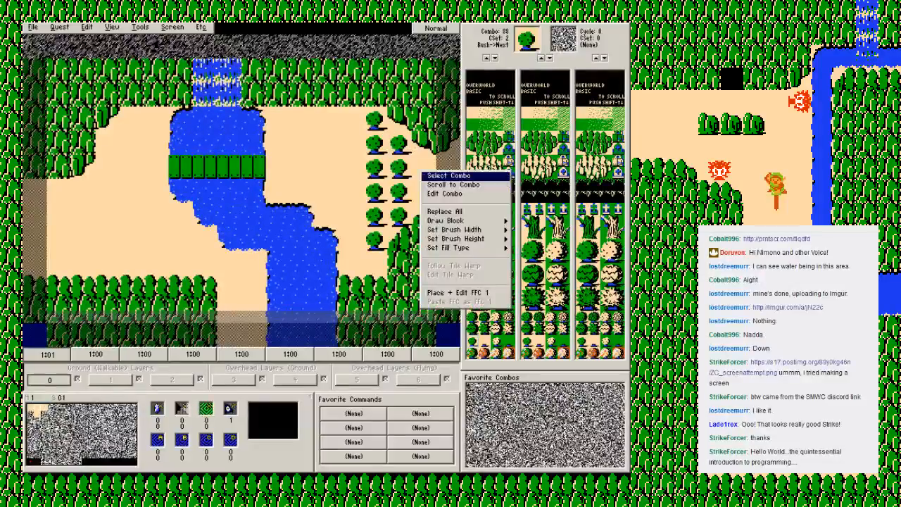
left_click(383, 173)
left_click_drag(401, 140, 401, 216)
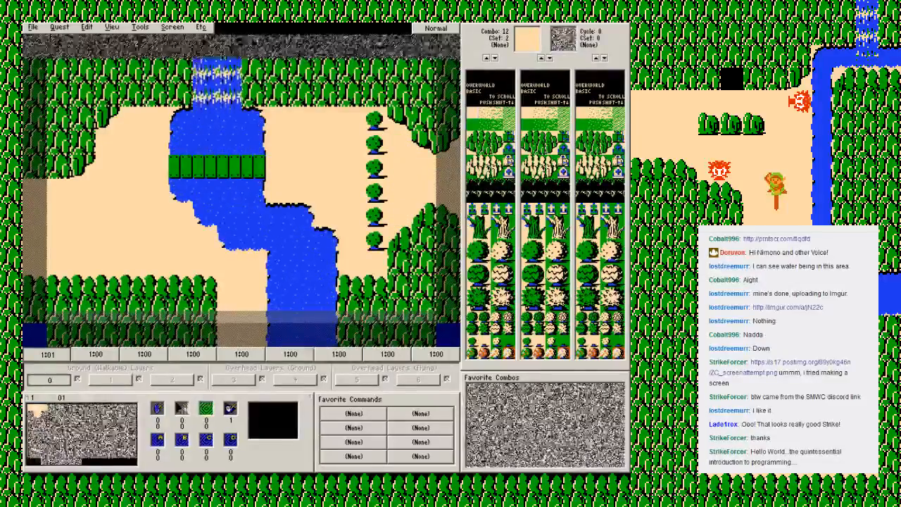
key("F2")
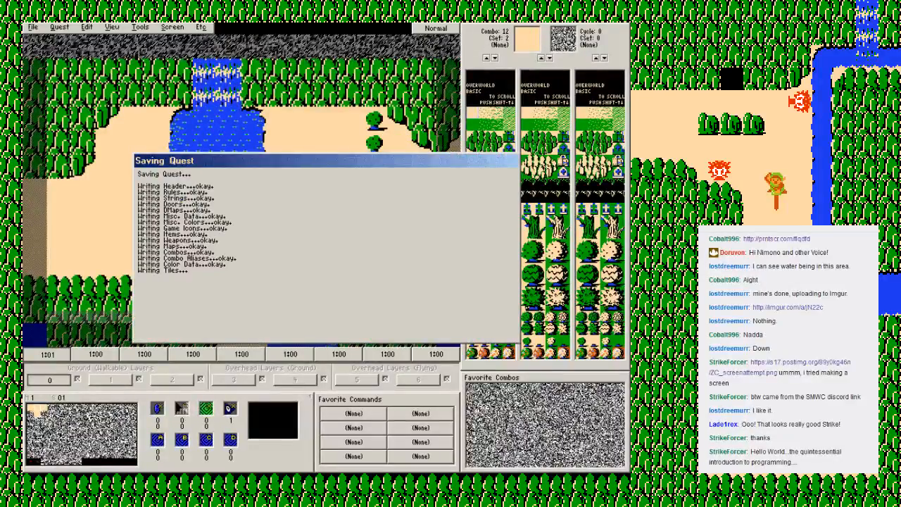
key("Return")
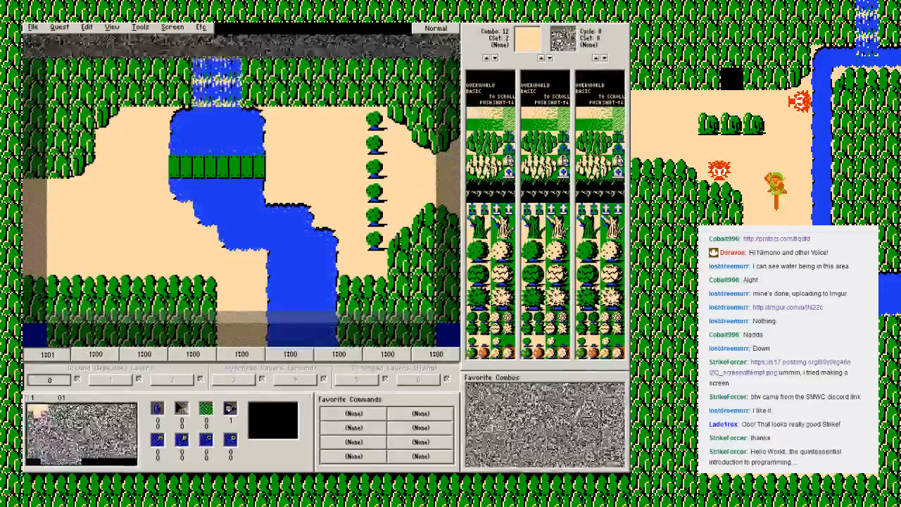
Step: Set the first enemy of screen 02 to Moblin (L1)
key("Right")
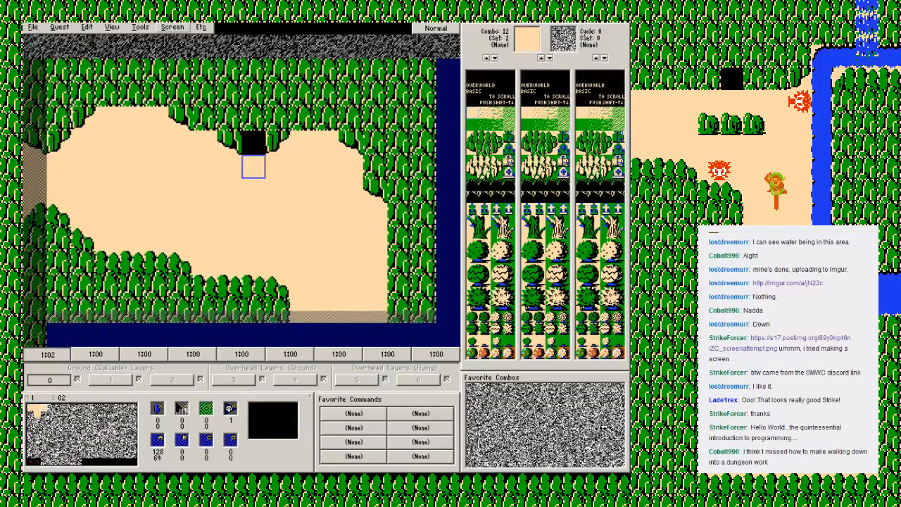
left_click(172, 28)
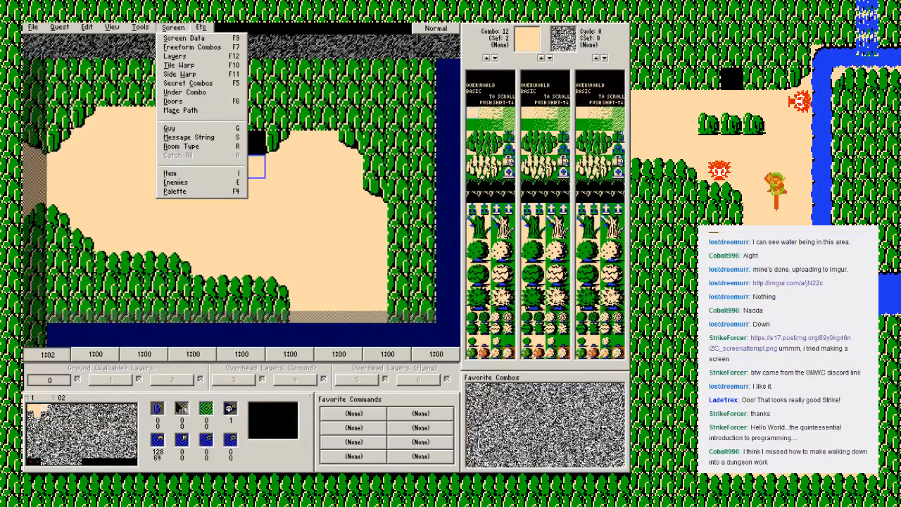
left_click(175, 183)
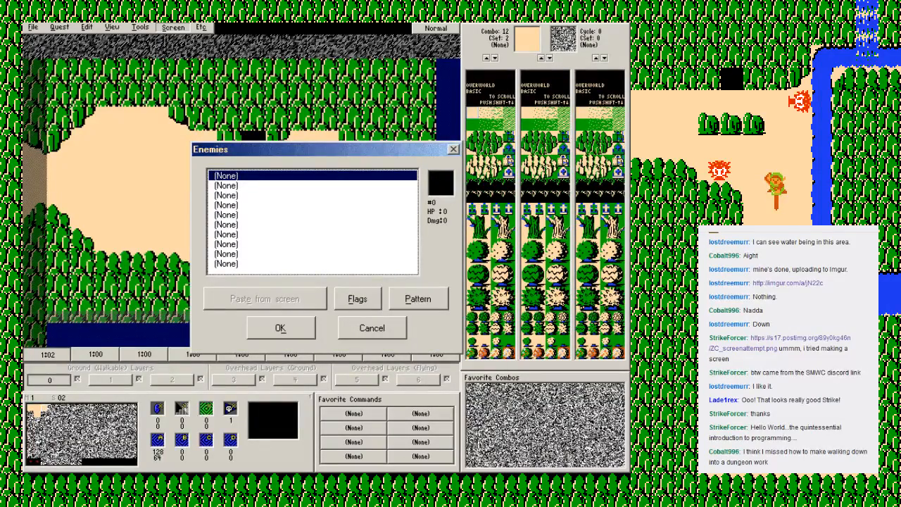
double_click(226, 176)
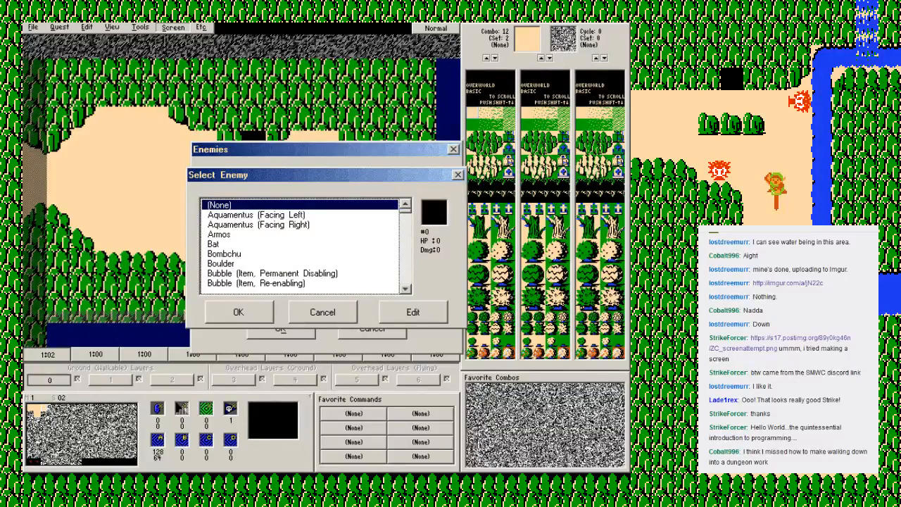
scroll(303, 245, "down", 4)
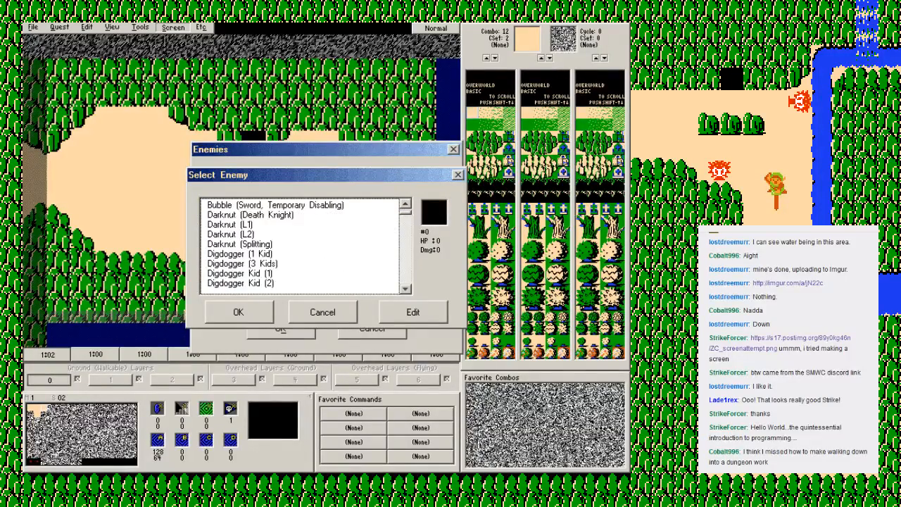
scroll(303, 245, "up", 3)
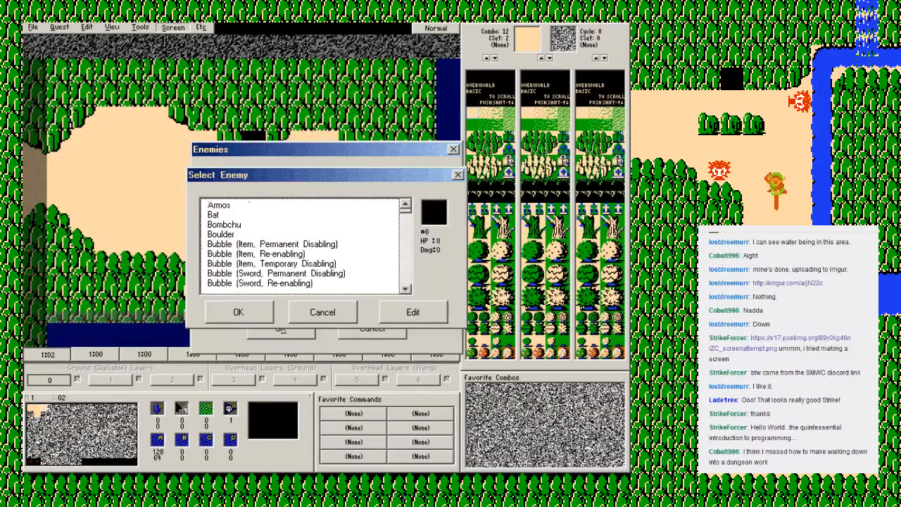
key("m")
key("Down")
key("Down")
key("Return")
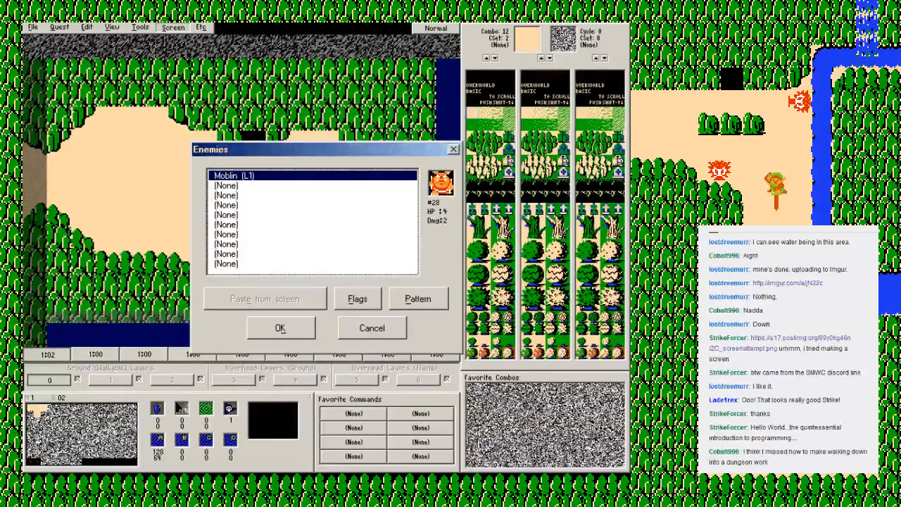
Step: Add Moblin (L1) as the second and third enemies of screen 02, and save the quest
key("Down")
key("Return")
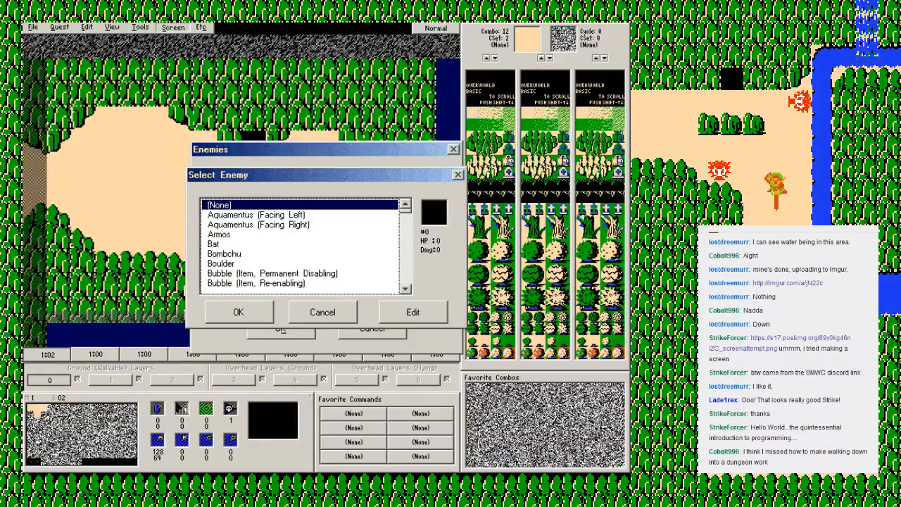
key("m")
key("Down")
key("Down")
key("Return")
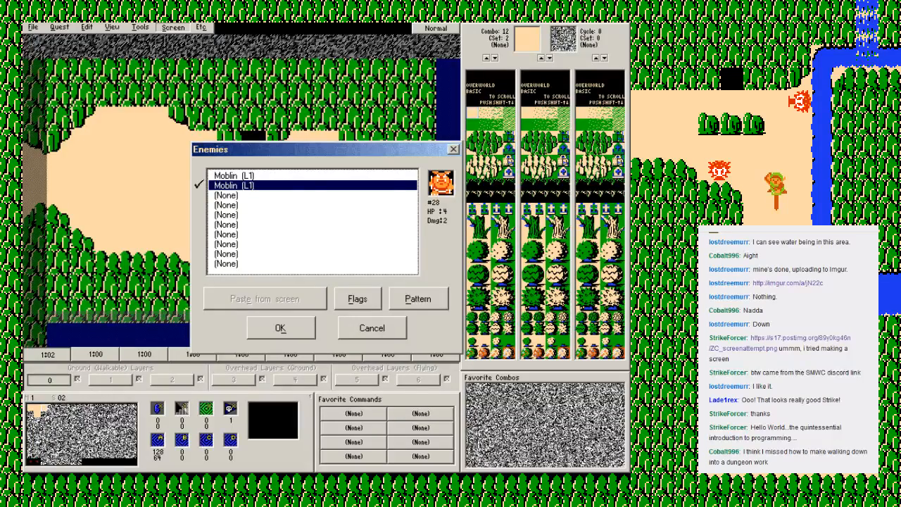
key("Down")
key("v")
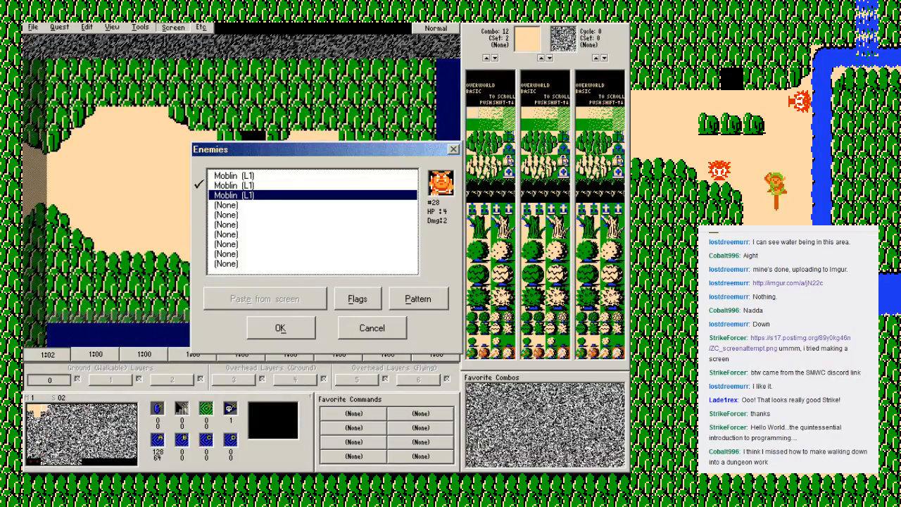
key("Return")
key("F2")
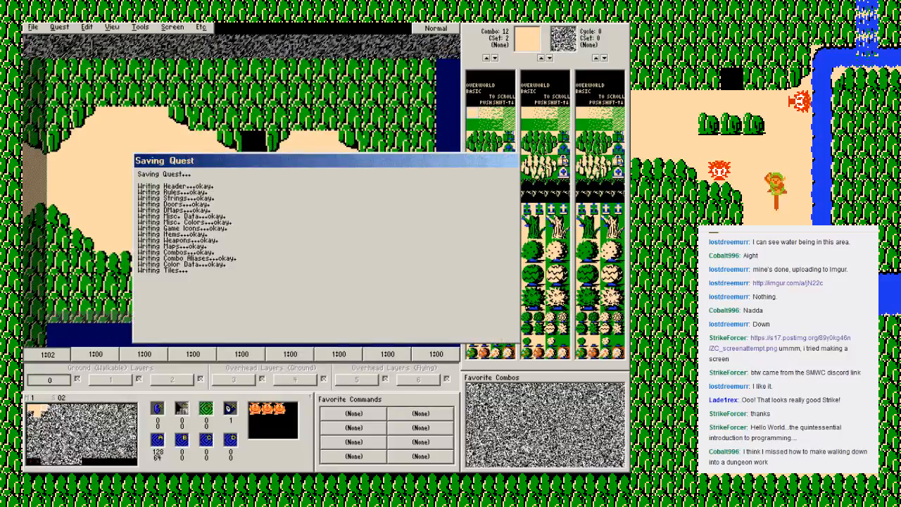
Step: Set the first enemy of screen 01 to Octorok (L1, Slow)
key("Return")
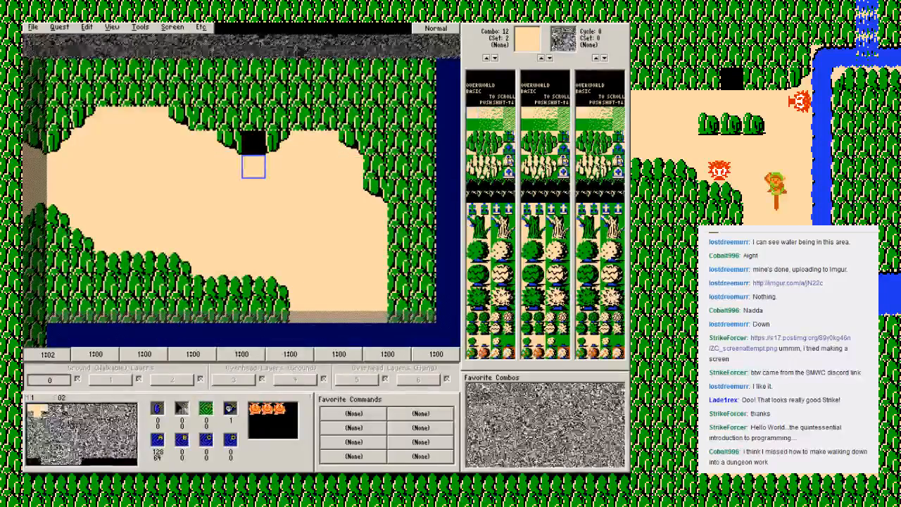
key("Left")
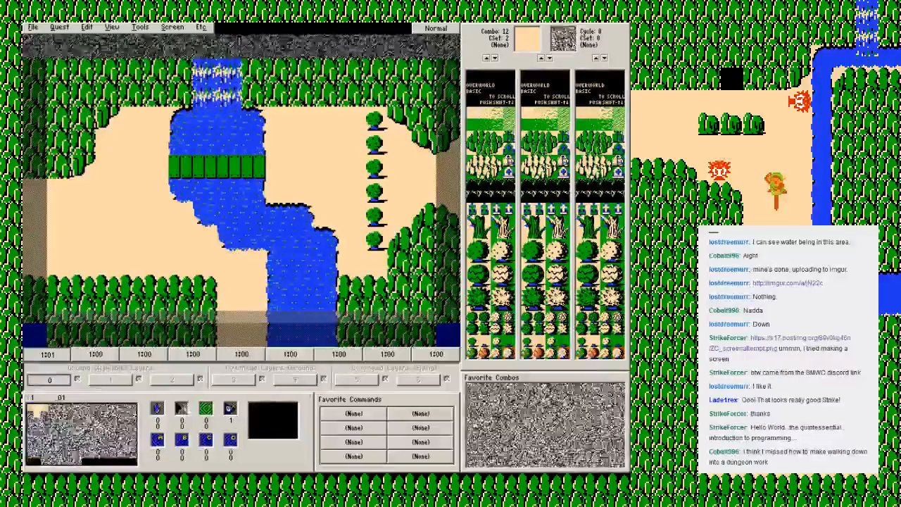
key("e")
key("Return")
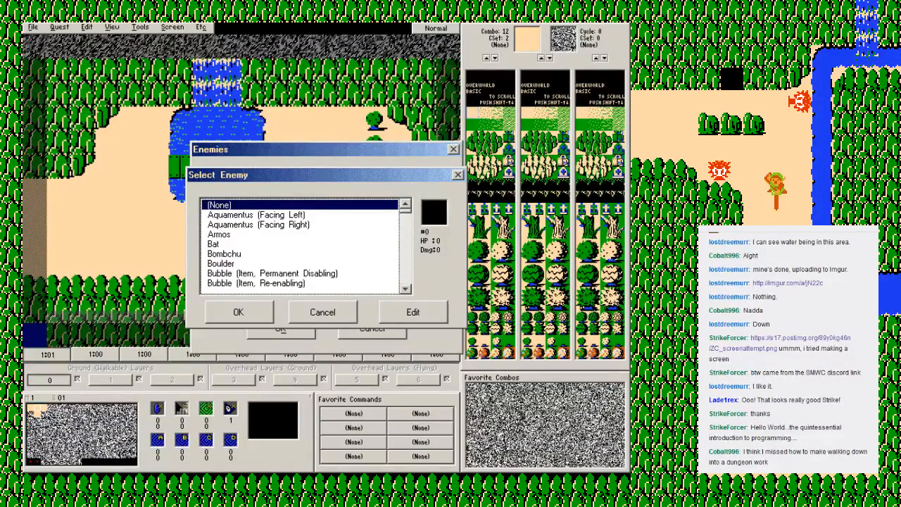
key("o")
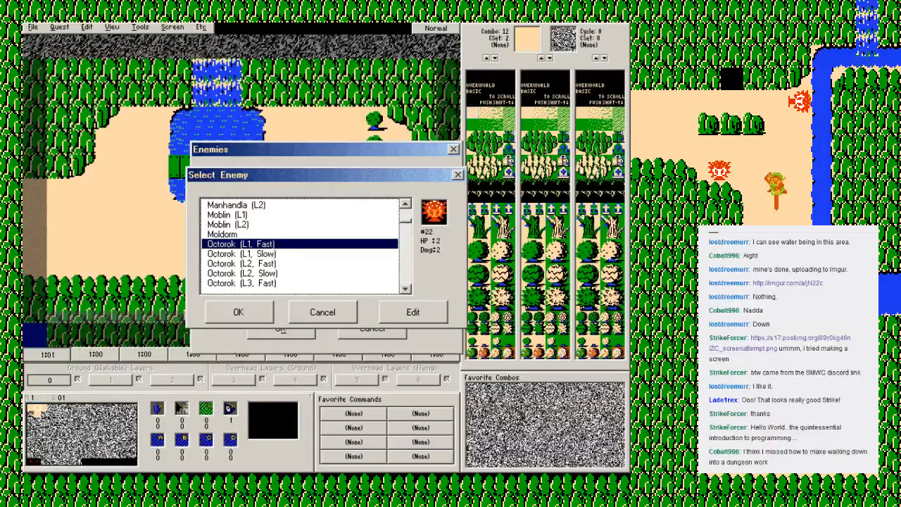
key("Down")
key("Return")
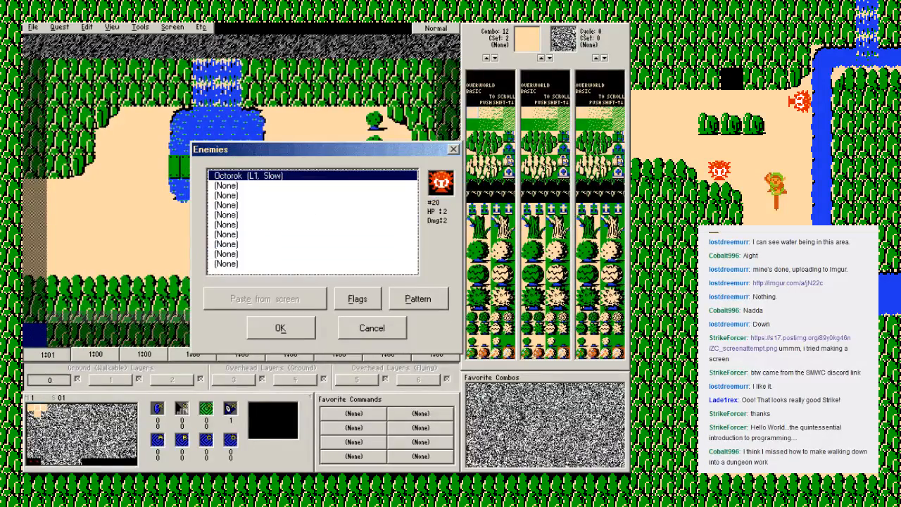
Step: Add a copied Octorok (L1, Slow) as the second enemy of screen 01, and save the quest
key("Down")
key("v")
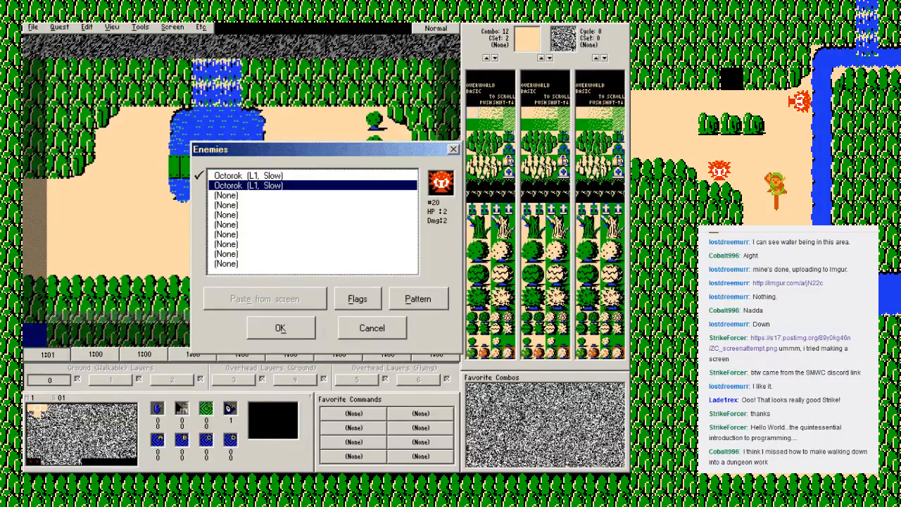
key("Tab")
key("Return")
key("F2")
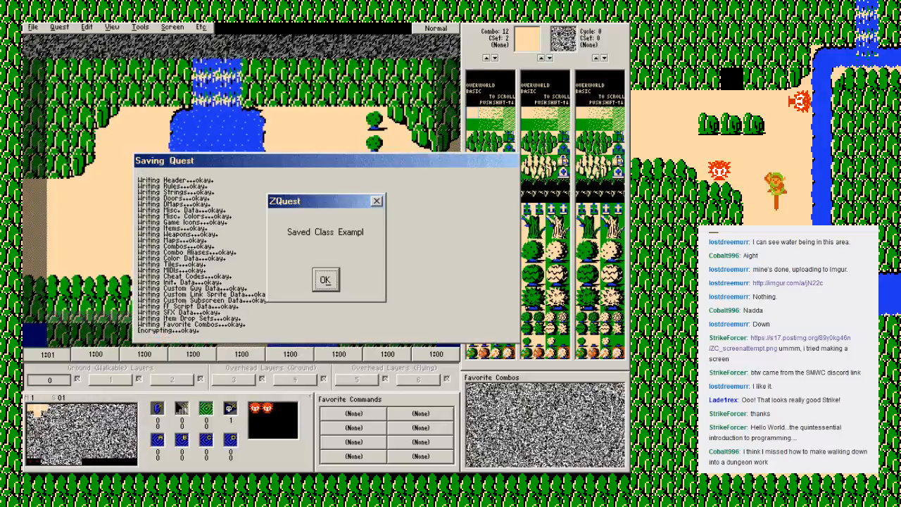
key("Return")
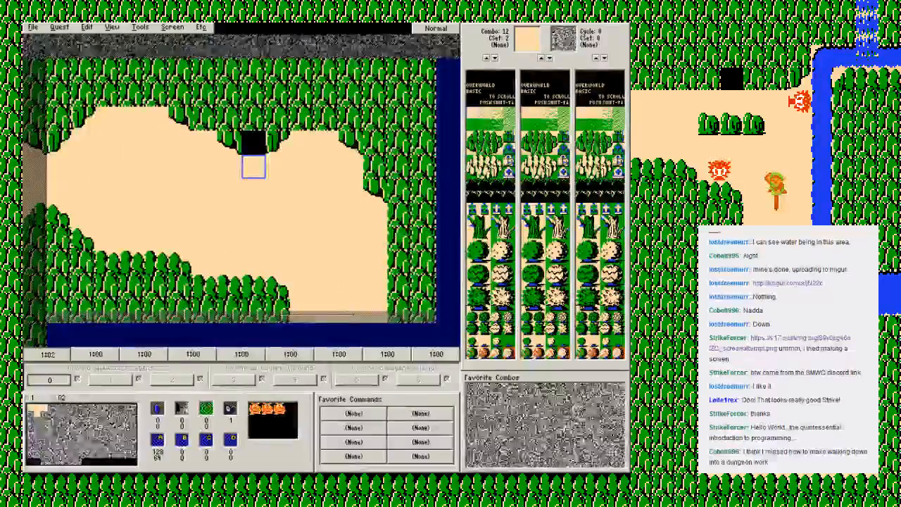
key("Left")
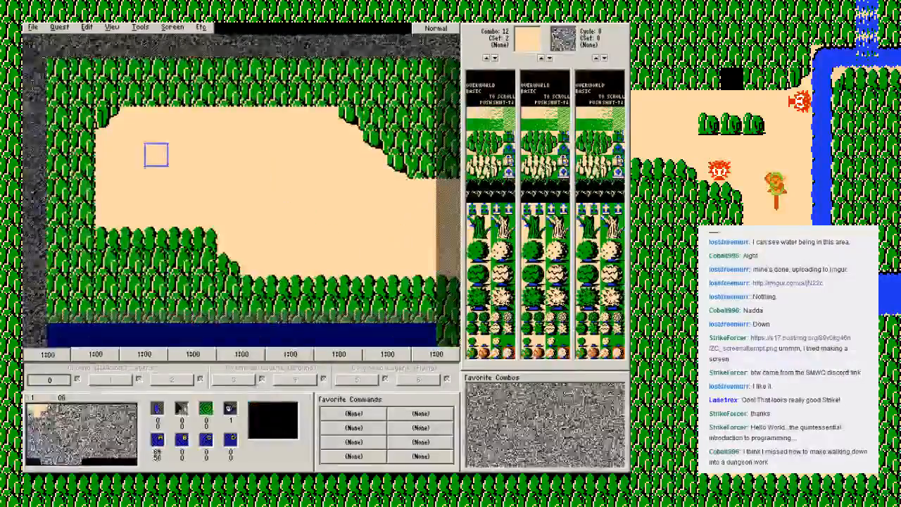
key("Right")
key("Left")
key("Right")
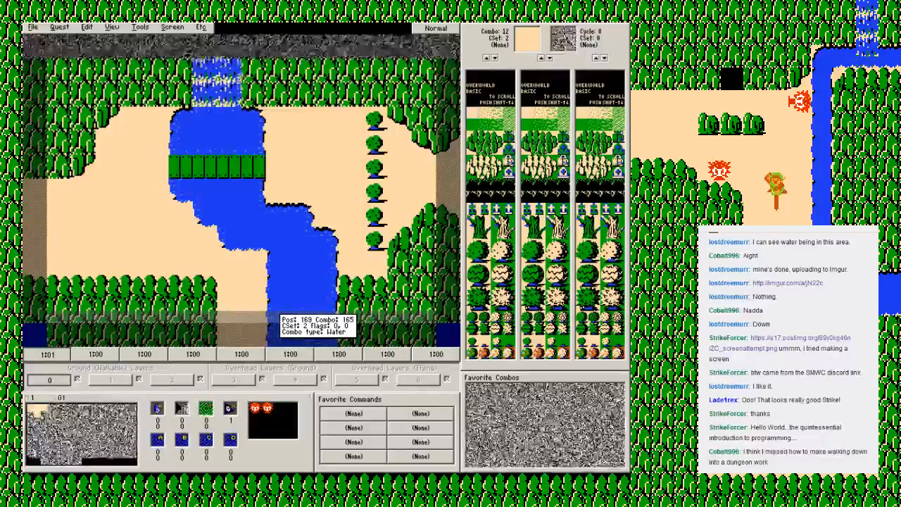
key("Down")
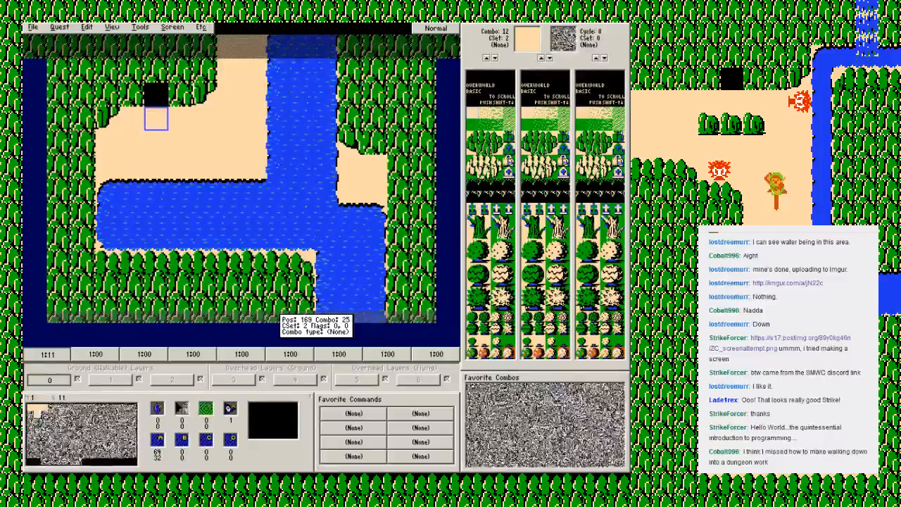
key("Up")
Step: On screen 02, paint a block of combo 80 trees two wide and three high in the southeast corner, topped with forest edge combo 24
key("Right")
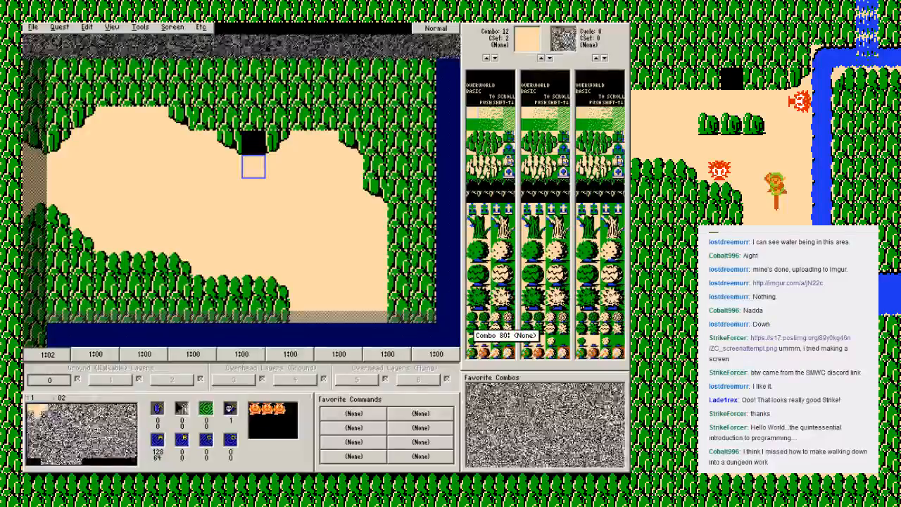
left_click(473, 323)
mouse_move(399, 310)
left_mouse_down()
mouse_move(399, 265)
mouse_move(423, 288)
mouse_move(424, 265)
left_mouse_up()
left_click(473, 148)
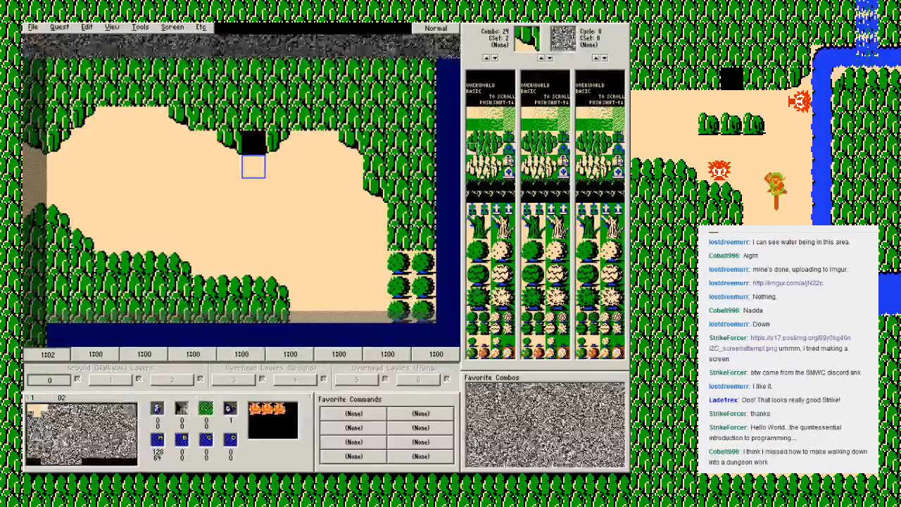
left_click(404, 234)
Step: On screen 12, paint two columns of combo 80 trees along the east edge, plus tree clusters along the north, west and south sides
left_click(473, 322)
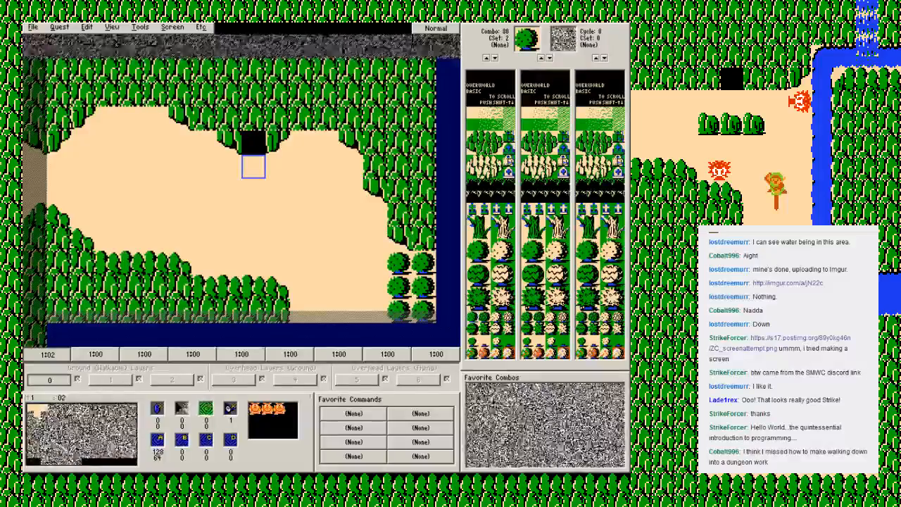
key("Down")
left_click_drag(423, 70, 399, 143)
left_click_drag(423, 95, 423, 263)
mouse_move(399, 166)
left_mouse_down()
mouse_move(399, 262)
mouse_move(423, 286)
left_mouse_up()
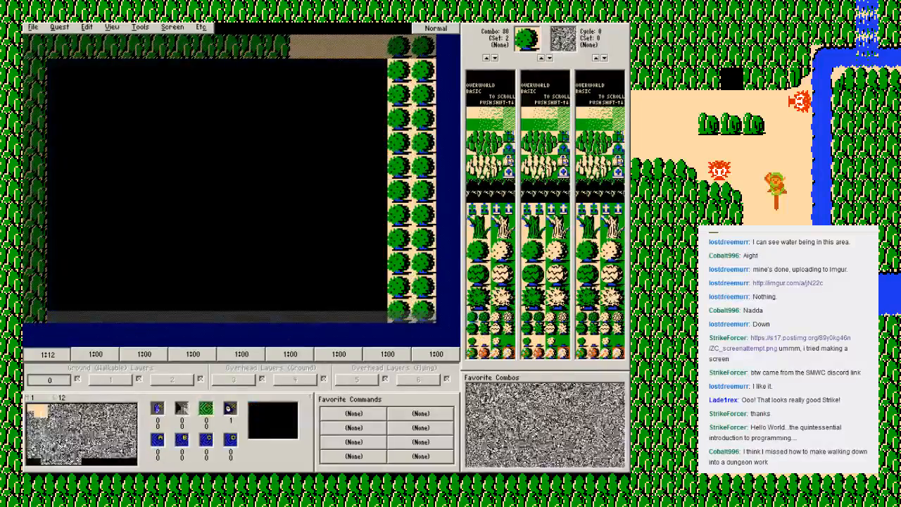
mouse_move(277, 70)
left_mouse_down()
mouse_move(253, 143)
mouse_move(277, 118)
mouse_move(154, 94)
mouse_move(58, 95)
mouse_move(82, 191)
mouse_move(58, 167)
mouse_move(58, 310)
mouse_move(58, 143)
left_mouse_up()
mouse_move(156, 310)
left_mouse_down()
mouse_move(179, 286)
mouse_move(227, 310)
mouse_move(302, 310)
mouse_move(301, 286)
left_mouse_up()
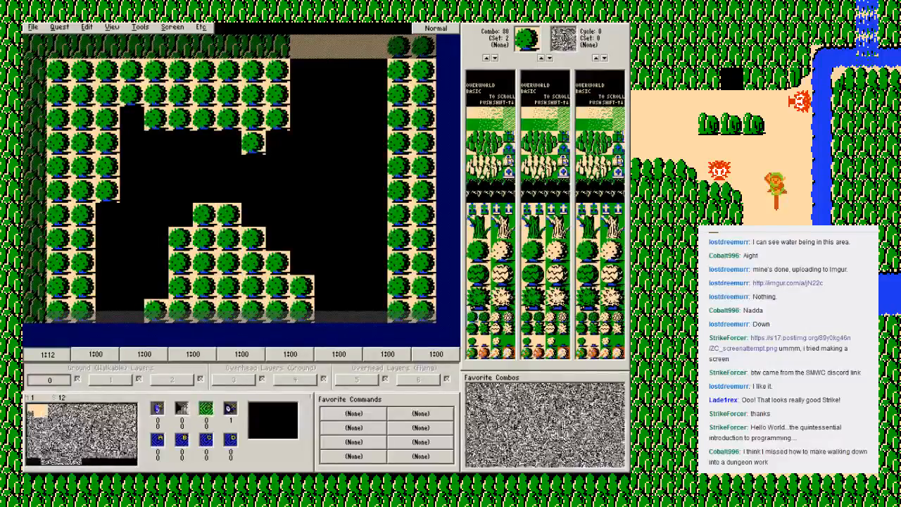
Step: Fill screen 12's empty area with ground combo 12, and replace the northern clump's lowest trees and the western border's two lowest protruding trees with it
left_click(472, 113)
left_click(309, 150, "ctrl")
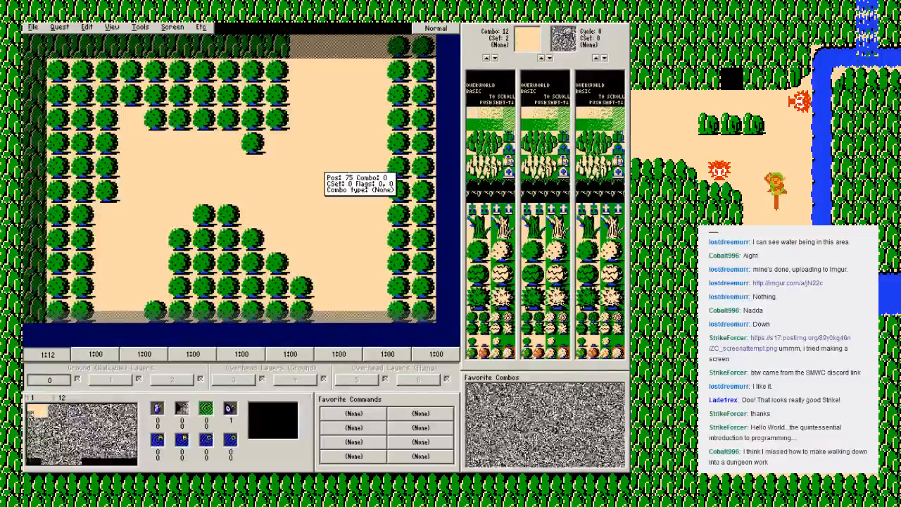
left_click(253, 143)
left_click_drag(156, 118, 277, 119)
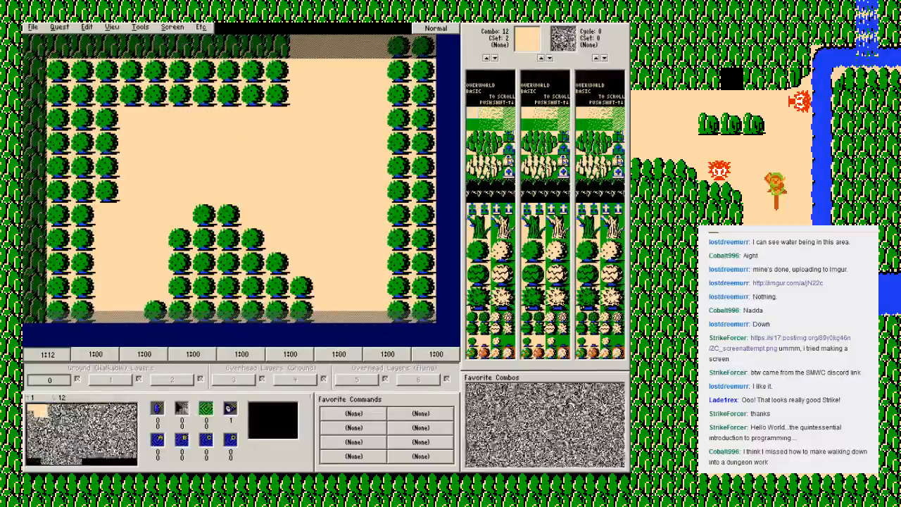
left_click_drag(107, 190, 108, 167)
Step: Replace screen 12's top row of trees with forest combo 25, ending at the clearing with edge combo 26
left_click(497, 149)
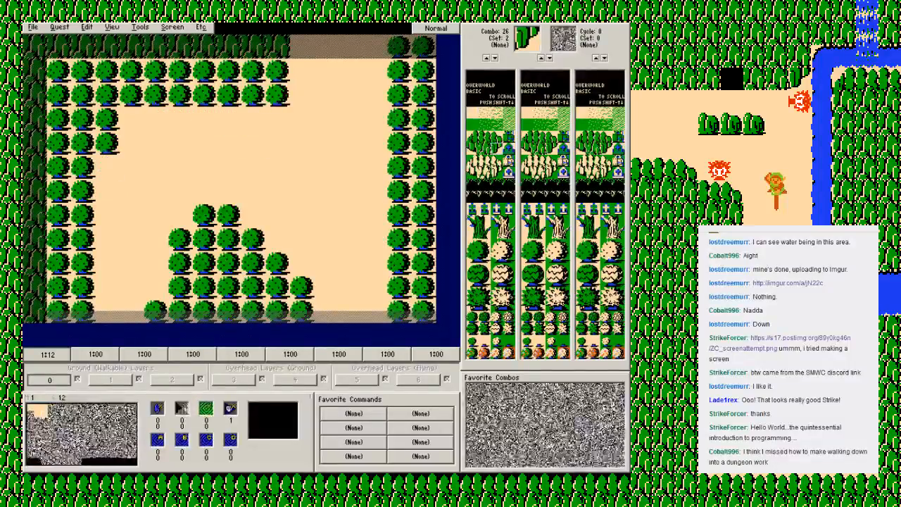
left_click(277, 70)
left_click(485, 148)
left_click(228, 70)
left_click_drag(227, 71, 82, 71)
Step: Shape screen 12's northwest corner with forest combo 25 and edge combo 26, fill the remaining top-row gap with combo 25, and save the quest
left_click(497, 149)
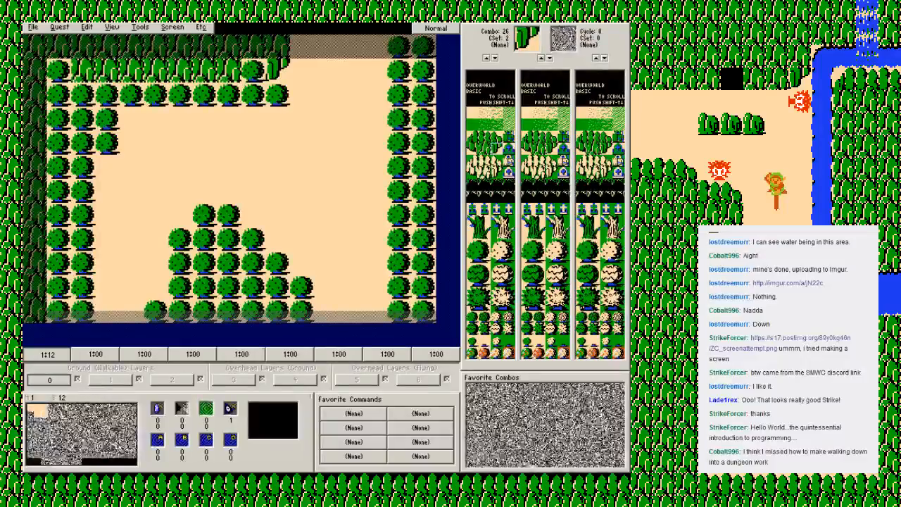
left_click(82, 94)
left_click(485, 149)
left_click_drag(59, 70, 60, 118)
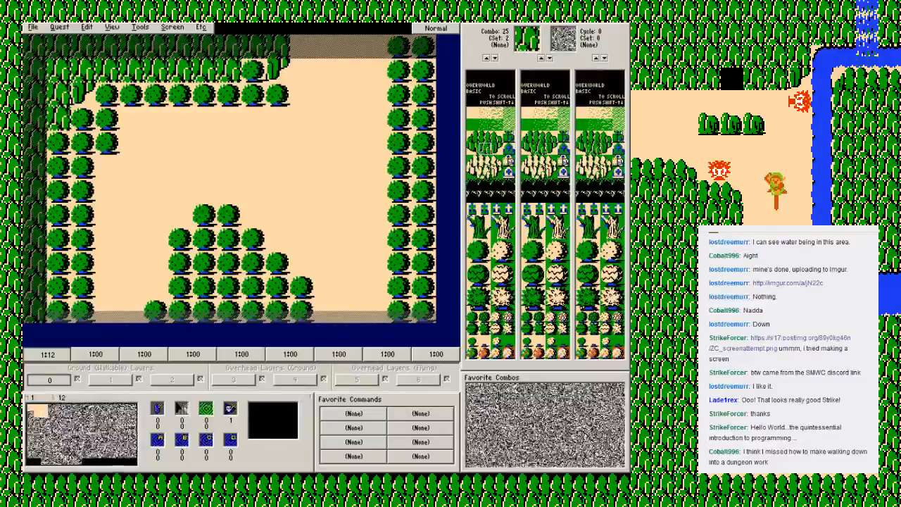
left_click(497, 148)
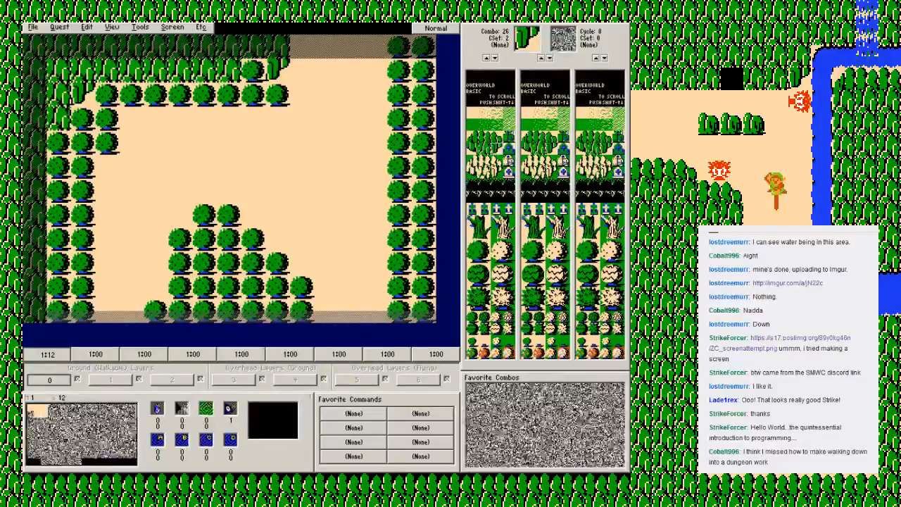
left_click(484, 149)
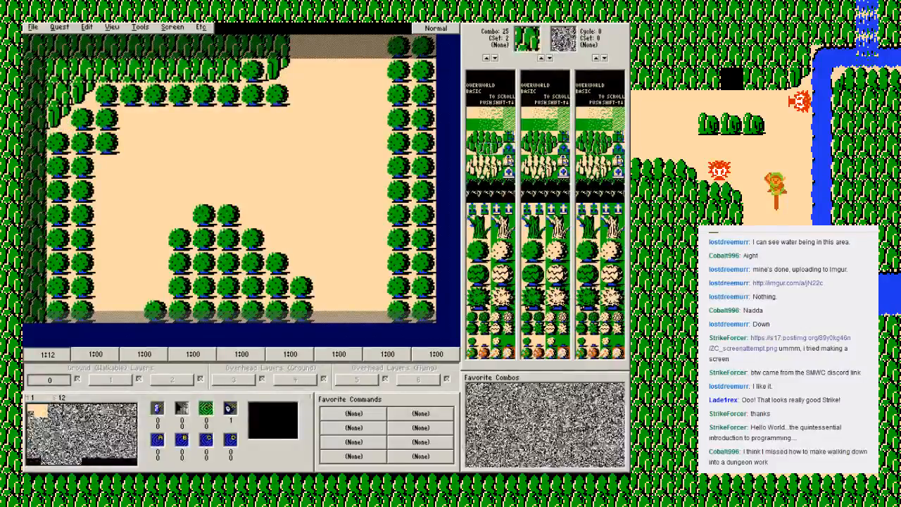
key("F2")
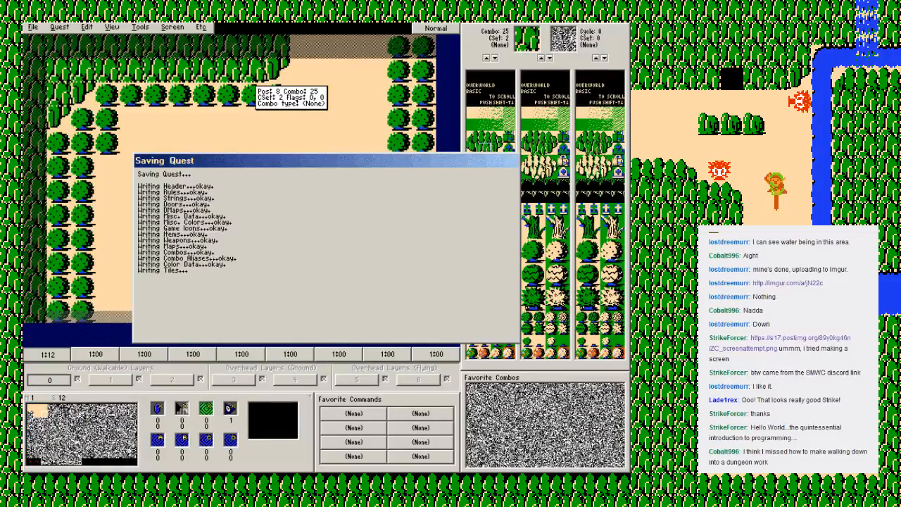
key("e")
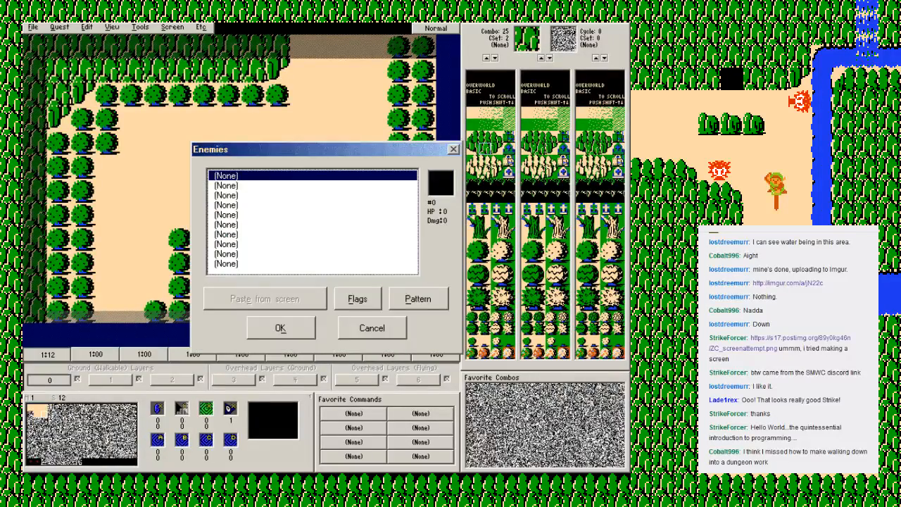
key("Escape")
left_click(173, 27)
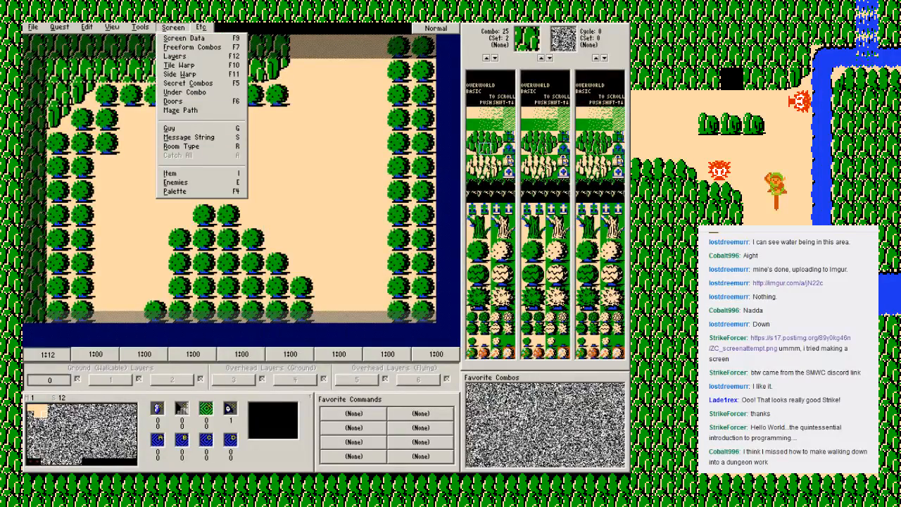
key("Escape")
Step: Set the first enemy of screen 12 to Moblin (L1)
key("e")
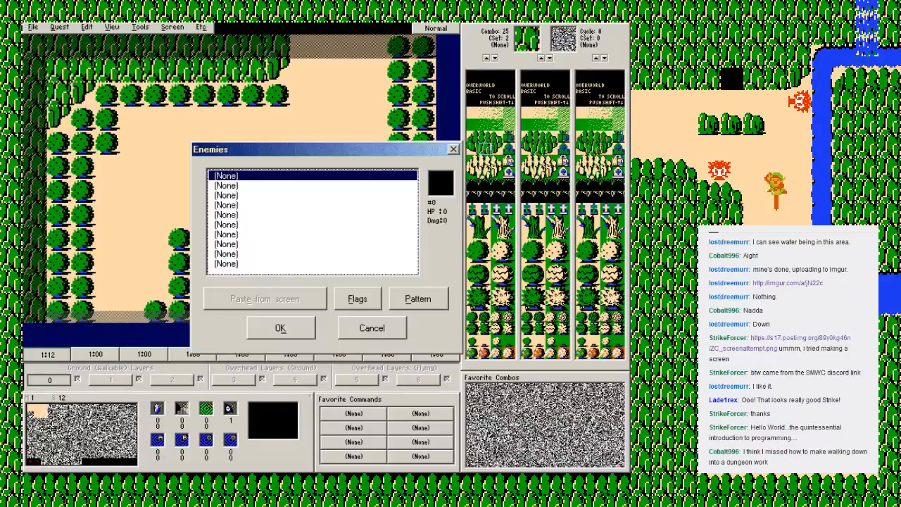
key("Return")
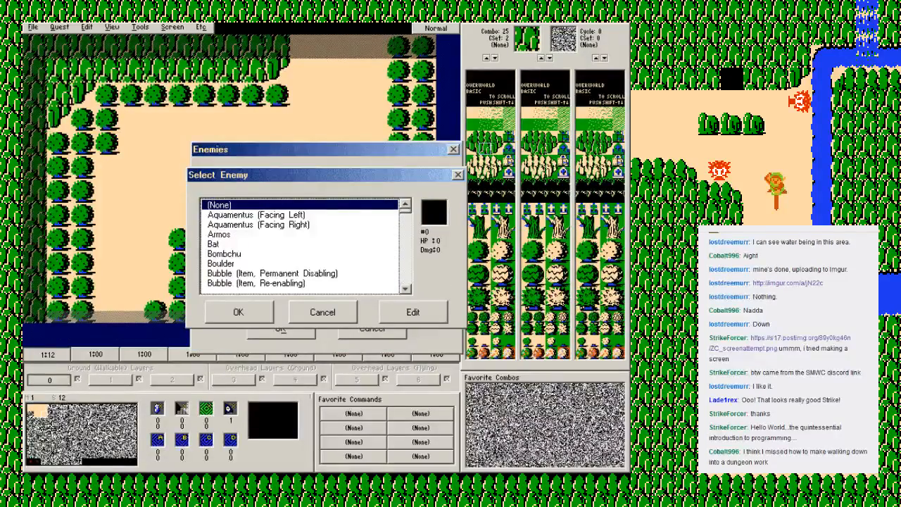
key("m")
key("Down")
key("Down")
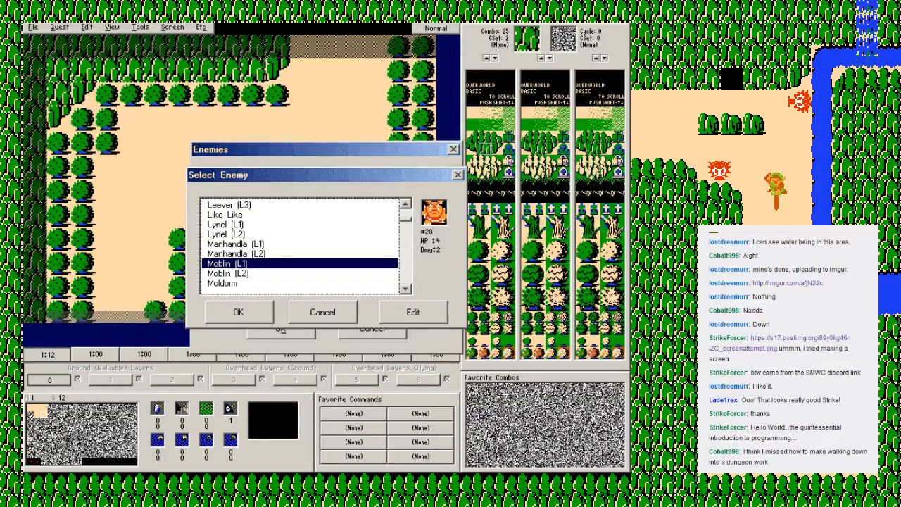
key("Return")
Step: Copy Moblin (L1) into the second, third and fourth enemy slots of screen 12
key("Down")
key("v")
key("Down")
key("Down")
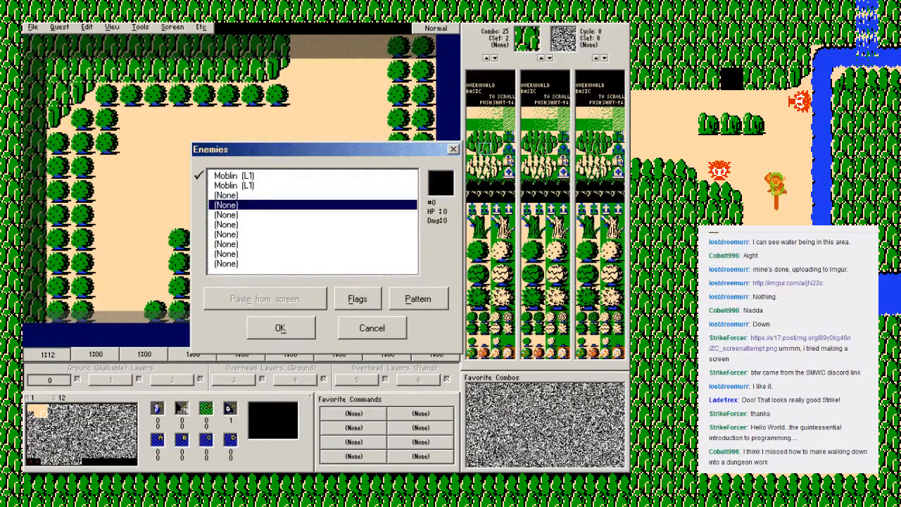
key("v")
key("c")
key("Up")
key("v")
key("Down")
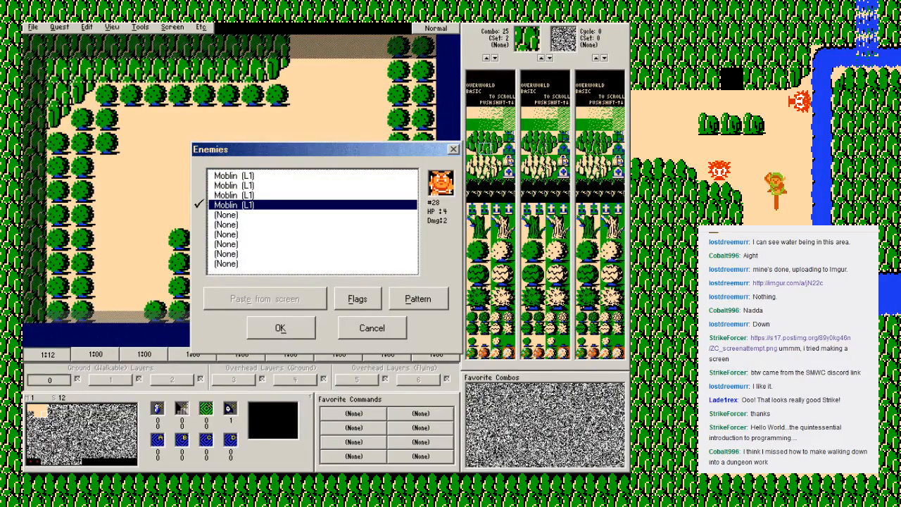
Step: Clear the fourth enemy slot of screen 12
key("Delete")
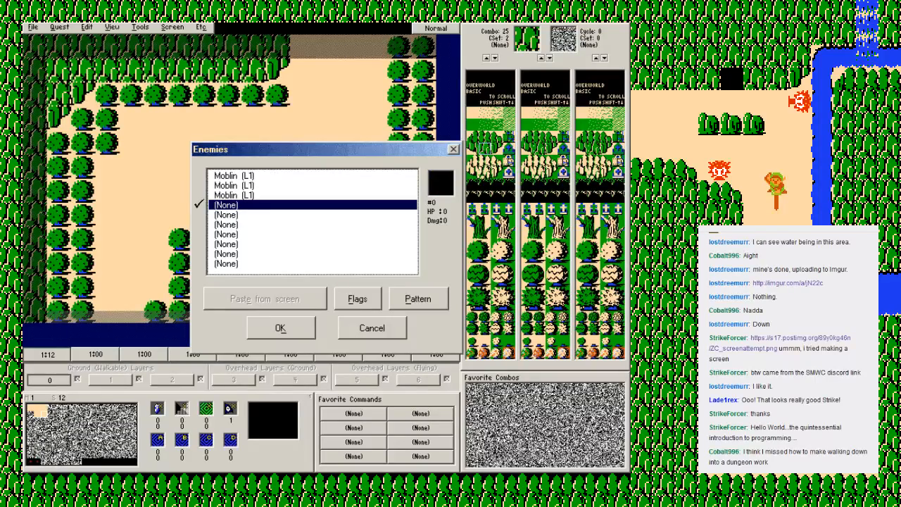
key("Up")
key("Down")
key("Return")
key("Escape")
key("Up")
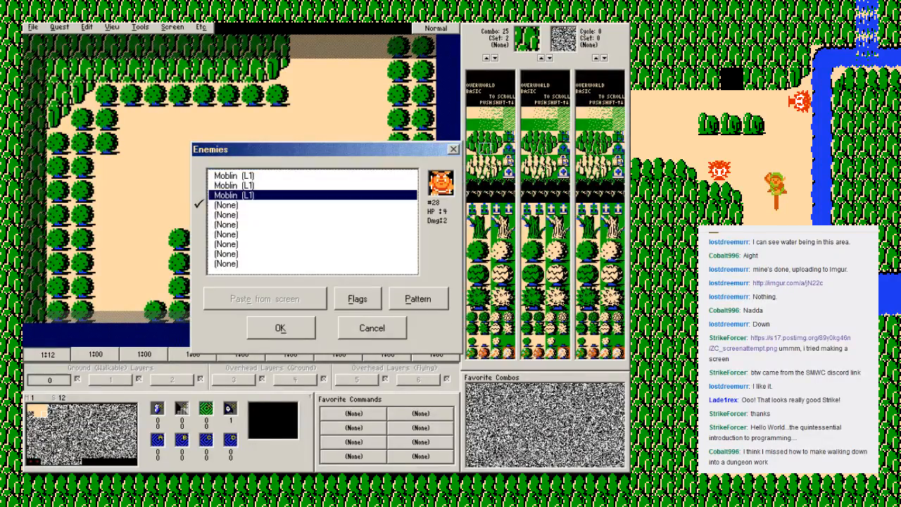
Step: Clear the third enemy slot of screen 12, and paste a copied Moblin (L1) back into it
key("Delete")
key("Up")
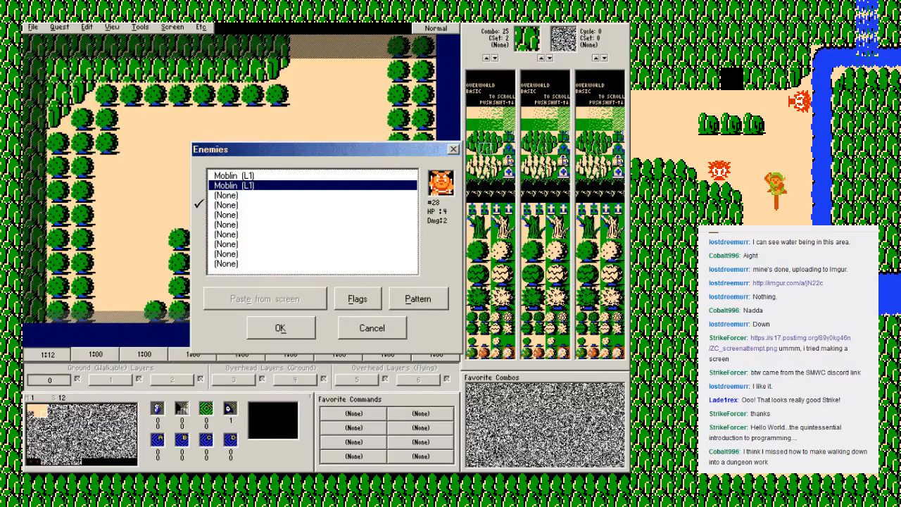
key("Down")
key("v")
key("Down")
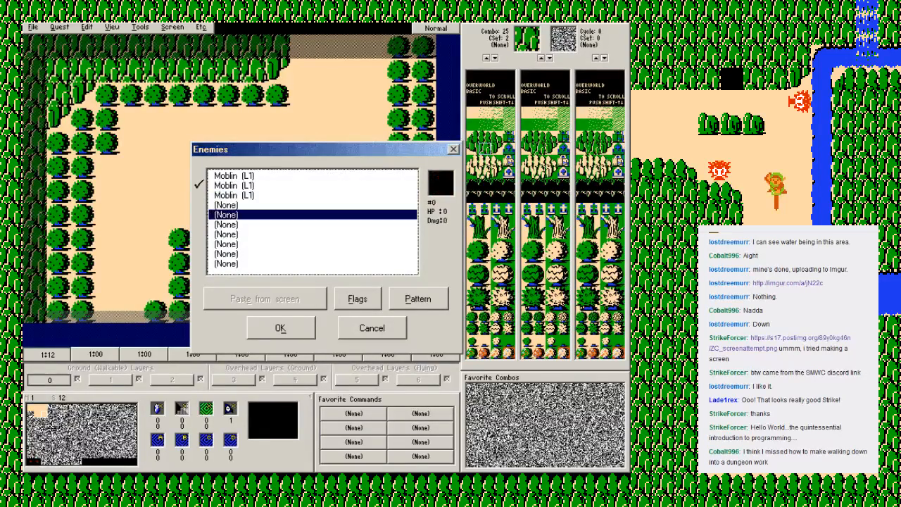
Step: Try to accept the enemy list of screen 12 with Moblin (L1) pasted into the fifth slot behind an empty fourth slot
key("v")
key("Up")
key("Up")
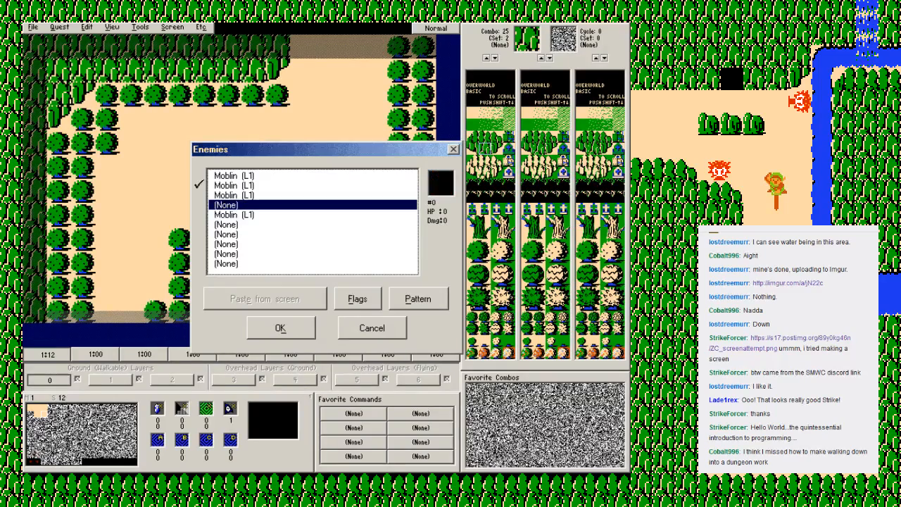
key("Down")
key("Down")
key("Up")
key("Return")
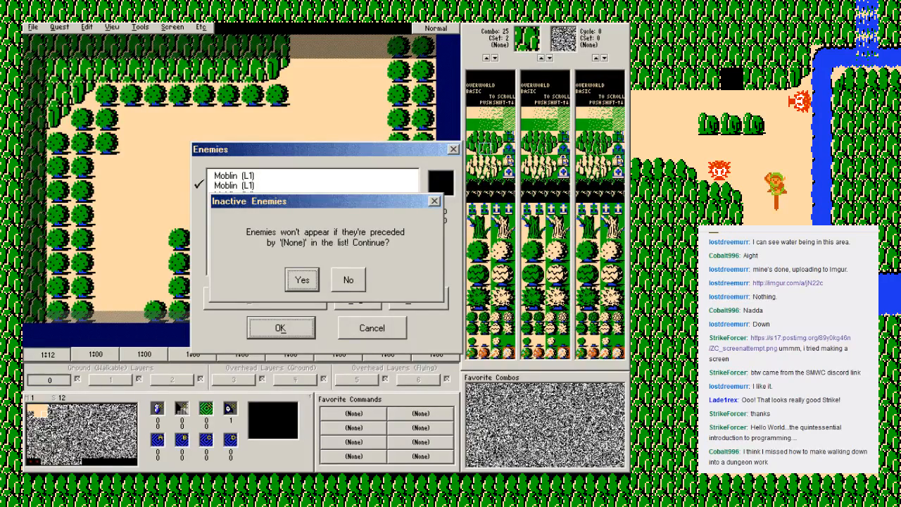
Step: Return to the enemy list of screen 12 and clear the Moblin (L1) from the fifth slot
key("Escape")
key("Down")
key("Delete")
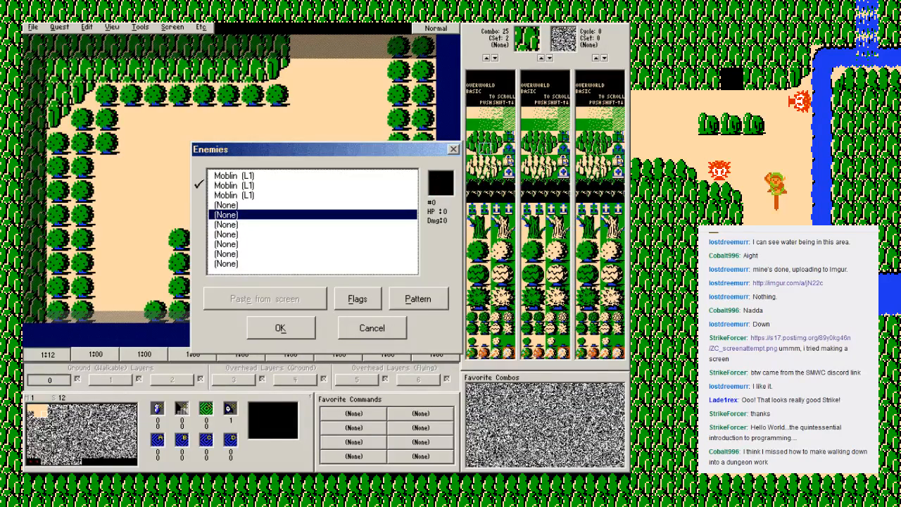
key("Up")
key("Down")
key("Down")
key("Down")
key("Down")
key("Down")
key("Down")
key("Up")
key("Up")
key("Up")
key("Up")
key("Up")
key("Up")
key("Up")
key("Up")
key("Up")
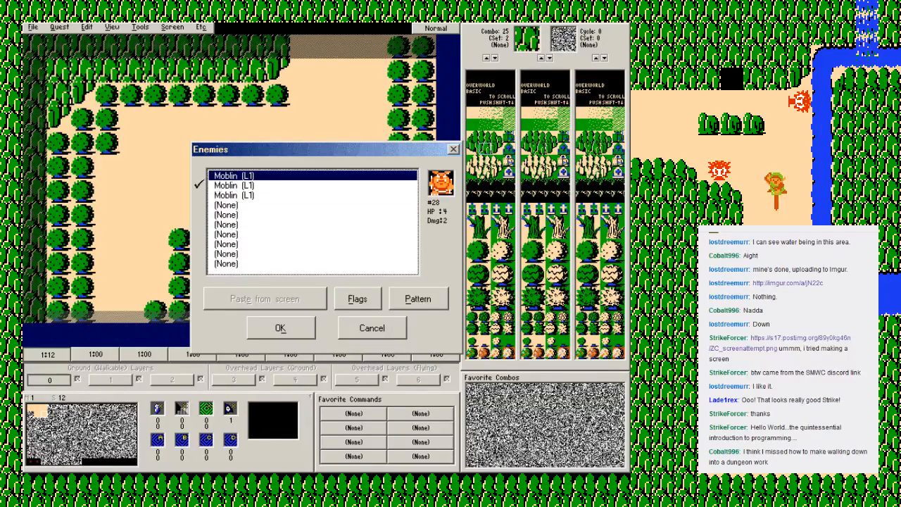
key("Down")
key("Down")
key("Down")
key("Down")
key("Down")
key("Down")
key("Down")
key("Down")
key("Down")
key("Up")
key("Up")
key("Up")
key("Up")
key("Up")
key("Up")
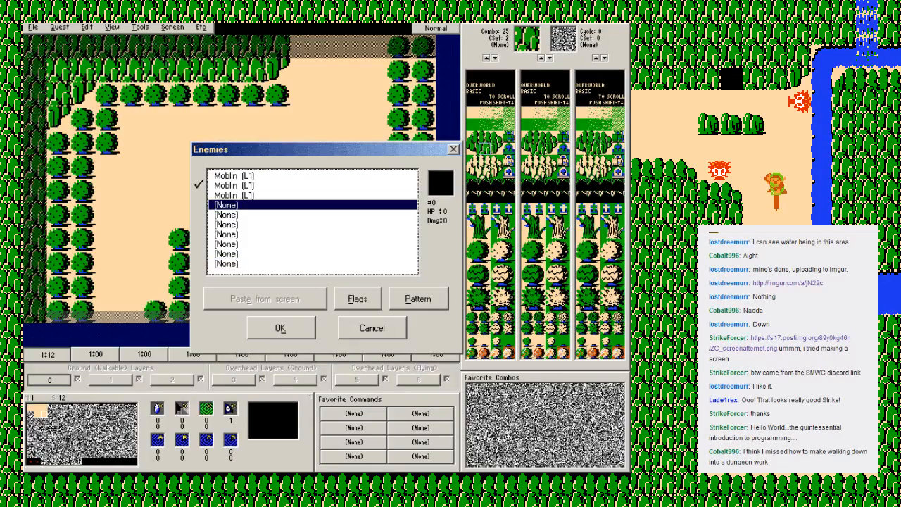
key("Down")
key("Down")
key("Down")
key("Down")
key("Down")
Step: Accept the enemy list of screen 12 with three Moblin (L1) entries and save the quest
left_click(274, 327)
key("F2")
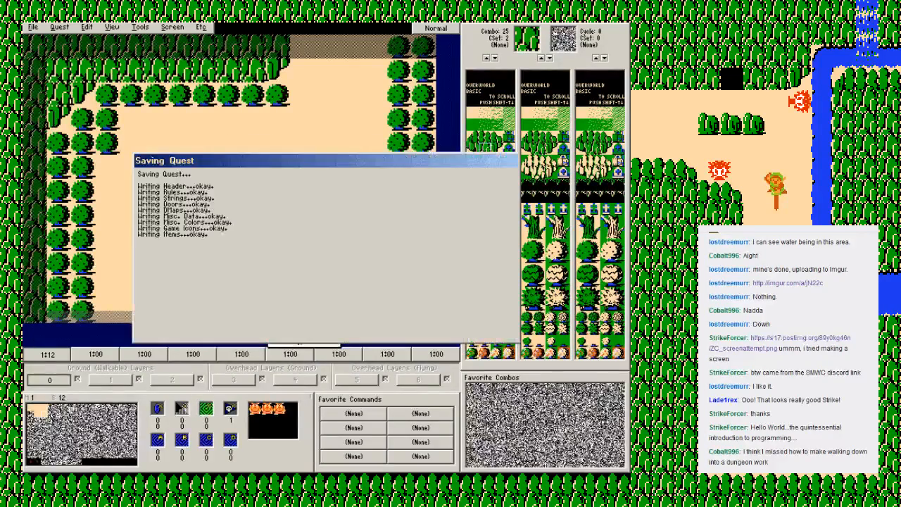
key("Return")
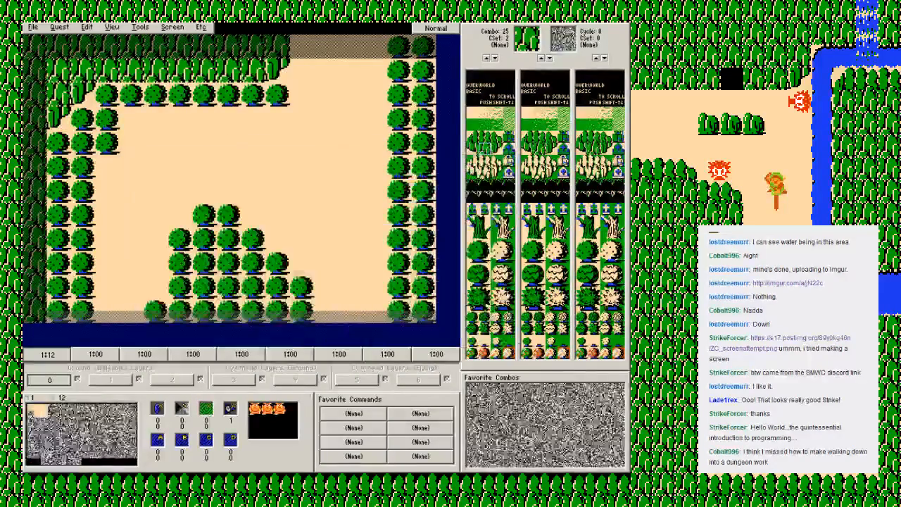
Step: On screen 22, lay trees (combo 80) along the east, south and northwest edges and in a two-row block at the north
key("Down")
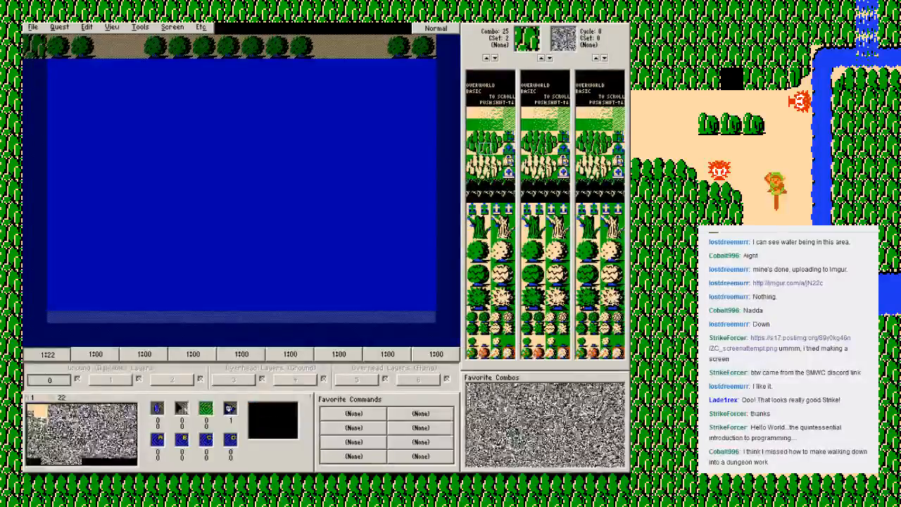
left_click(473, 316)
mouse_move(399, 69)
left_mouse_down()
mouse_move(399, 287)
mouse_move(423, 310)
mouse_move(326, 287)
mouse_move(302, 263)
mouse_move(53, 263)
mouse_move(232, 287)
mouse_move(240, 310)
mouse_move(264, 310)
left_mouse_up()
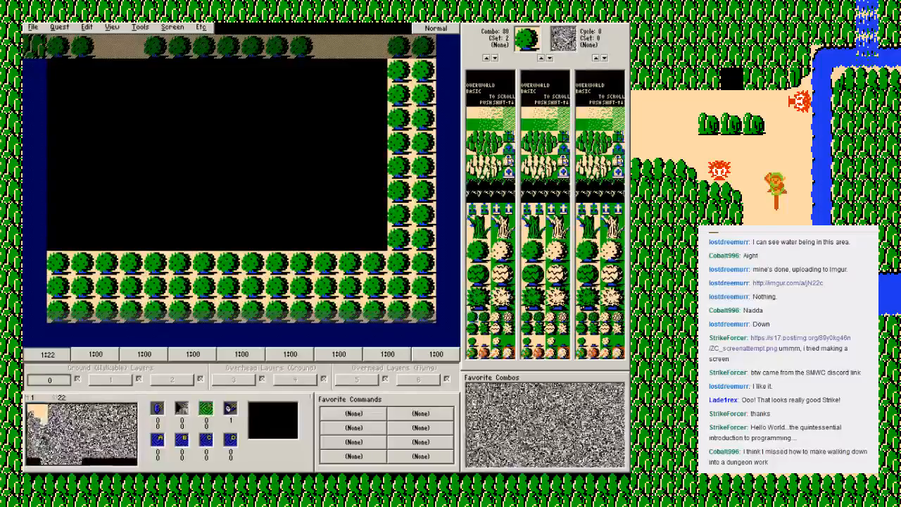
mouse_move(157, 71)
left_mouse_down()
mouse_move(157, 95)
mouse_move(301, 71)
mouse_move(180, 71)
left_mouse_up()
mouse_move(59, 70)
left_mouse_down()
mouse_move(59, 167)
mouse_move(83, 167)
left_mouse_up()
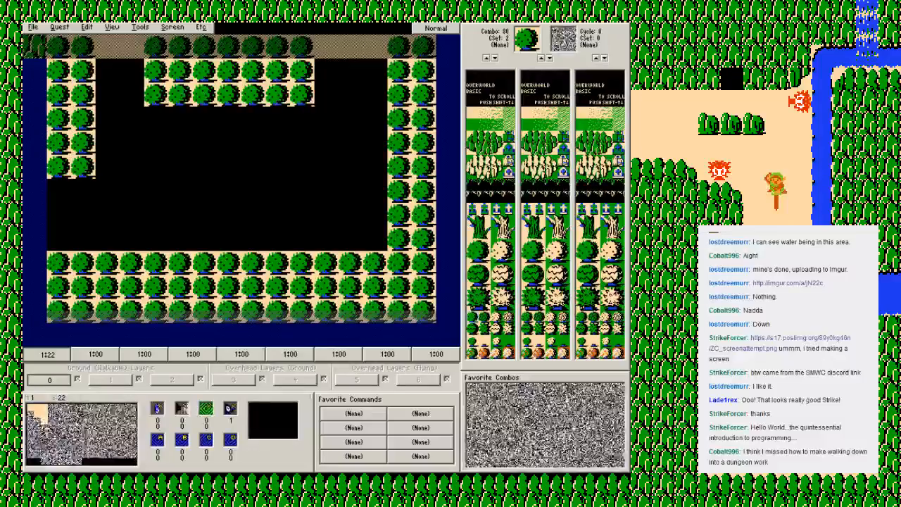
Step: Fill the interior of screen 22 with plain ground (combo 12) and clear seven trees from the upper row of the southern tree border
left_click(472, 113)
left_click(338, 169, "ctrl")
left_click(180, 263)
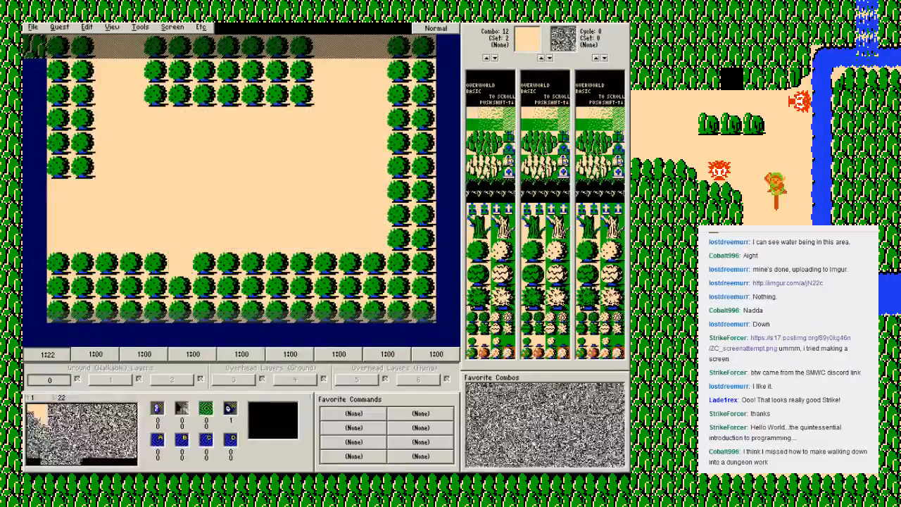
left_click_drag(180, 263, 327, 263)
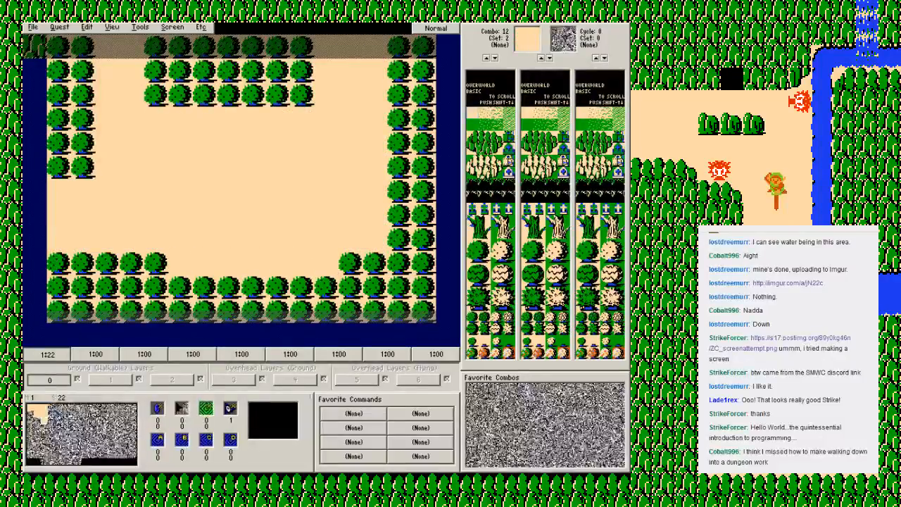
Step: Add a row of five trees beneath screen 22's northern block and clear one more tree at the west end of the southern gap
left_click(473, 320)
left_click_drag(180, 120, 276, 119)
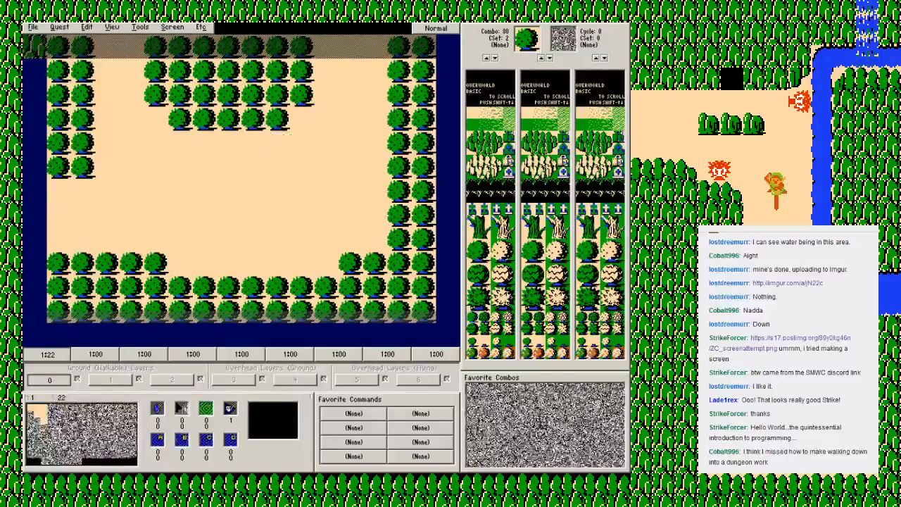
left_click(474, 114)
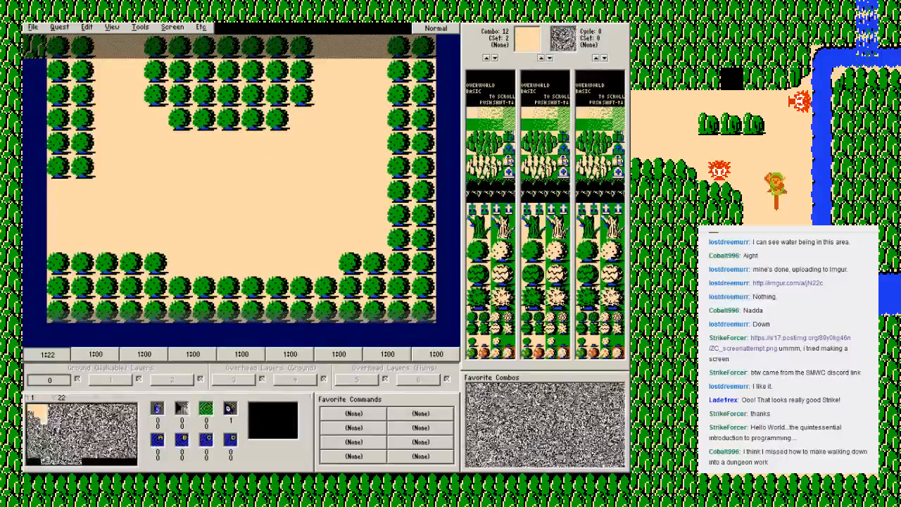
left_click(156, 265)
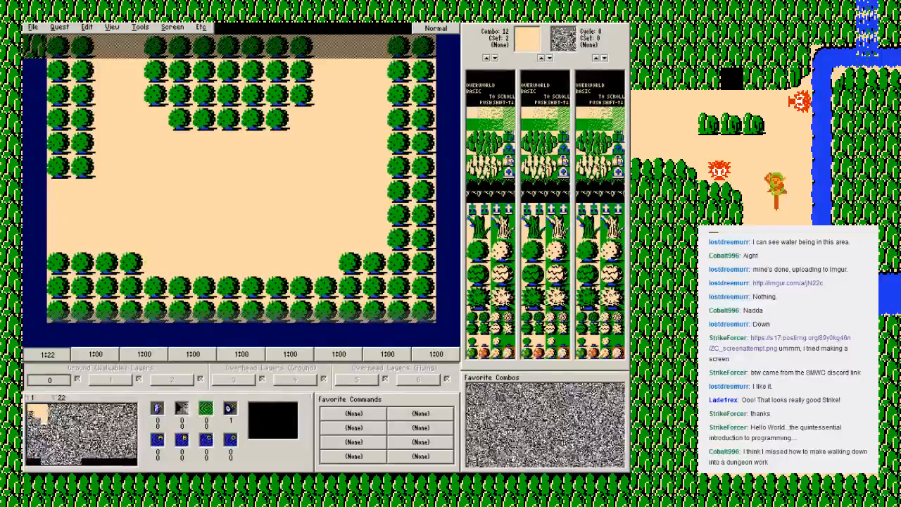
Step: Place the left half of a large patterned tree in the easternmost column across the border between screens 12 and 22
left_click(478, 267)
left_click(475, 279)
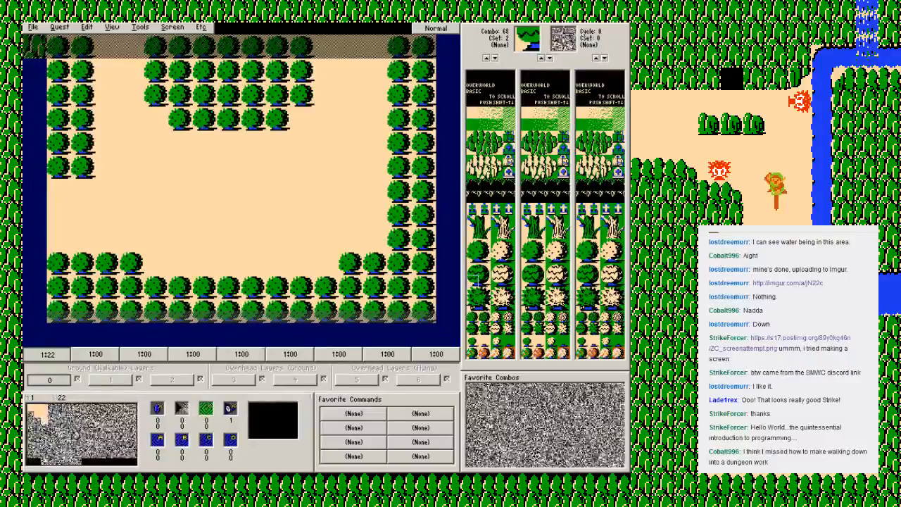
left_click(478, 268)
Step: On screen 12, build a large two-by-two tree from combos 56, 57, 60 and 61 in the eastern tree columns
key("Up")
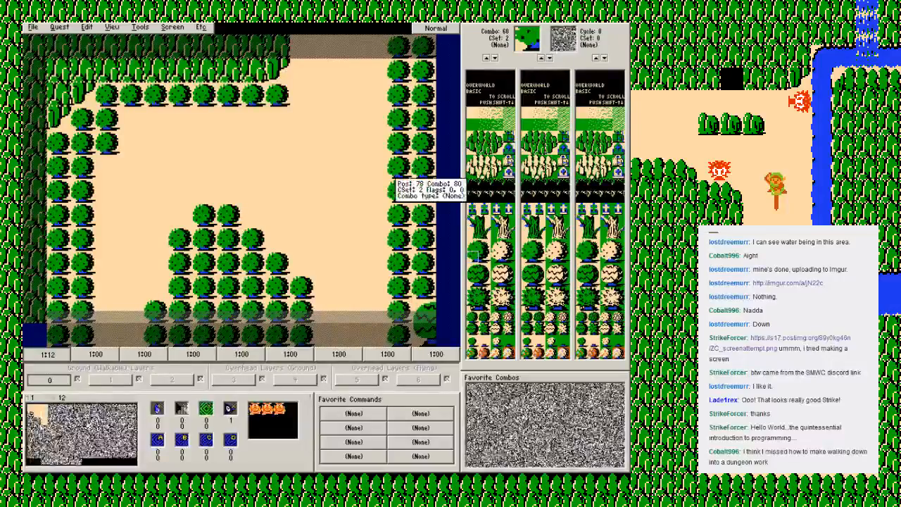
left_click(399, 165)
left_click(474, 245)
left_click(399, 143)
left_click(485, 246)
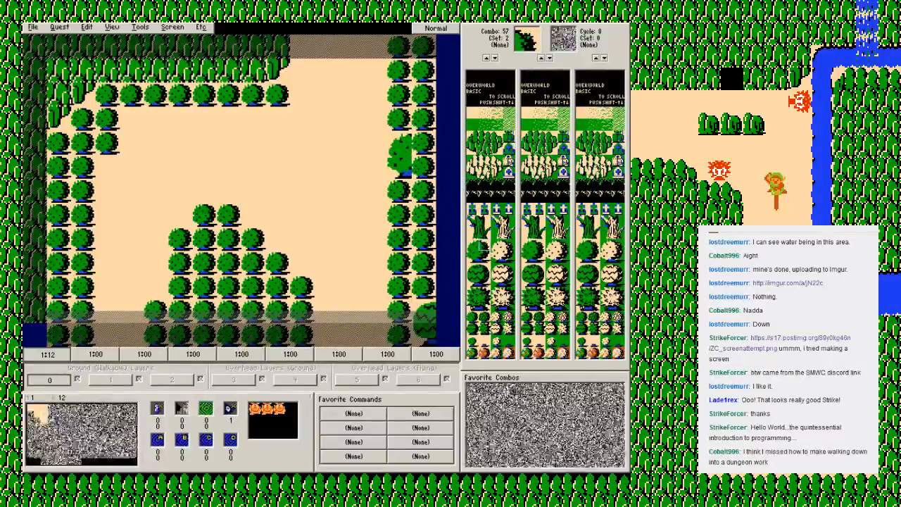
left_click(423, 143)
left_click(484, 257)
left_click(424, 164)
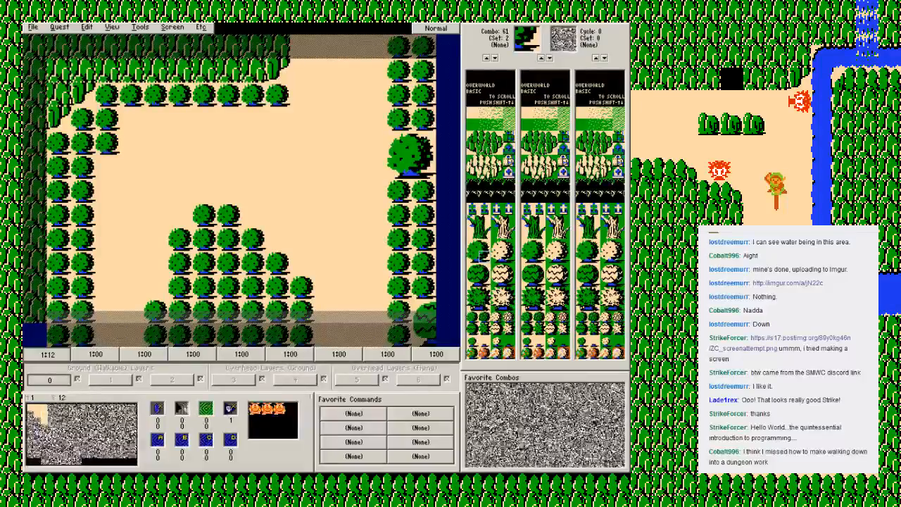
Step: Build another large two-by-two tree across the border of screens 12 and 22 within the central tree cluster, and save the quest
left_click(471, 247)
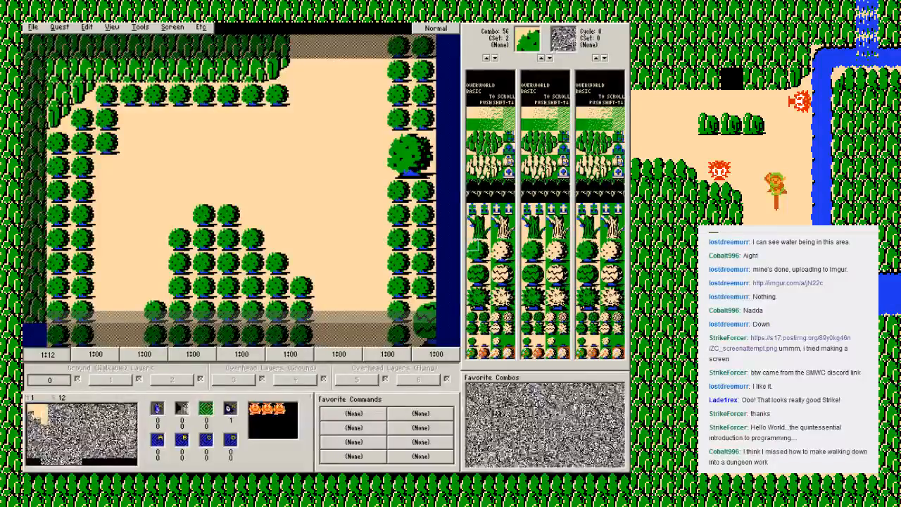
left_click(485, 246)
left_click(253, 310)
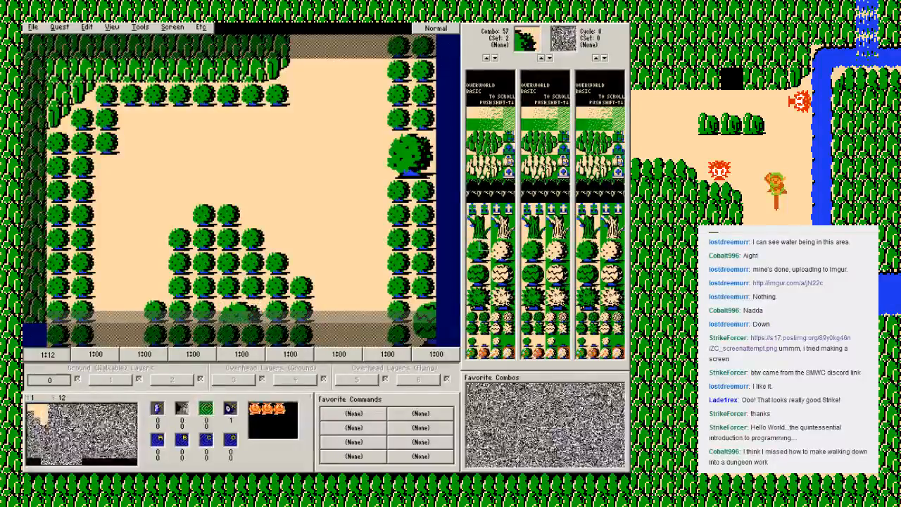
key("Down")
left_click(484, 258)
left_click(253, 71)
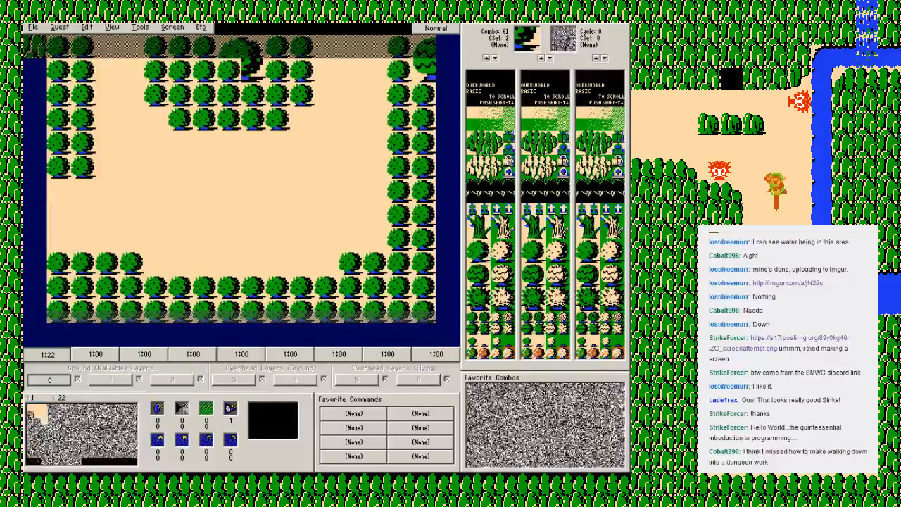
left_click(473, 258)
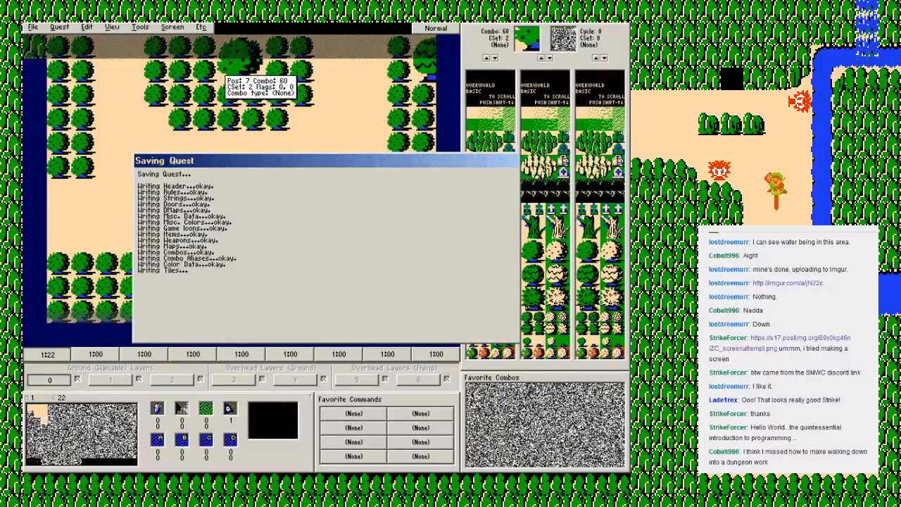
key("F2")
key("Return")
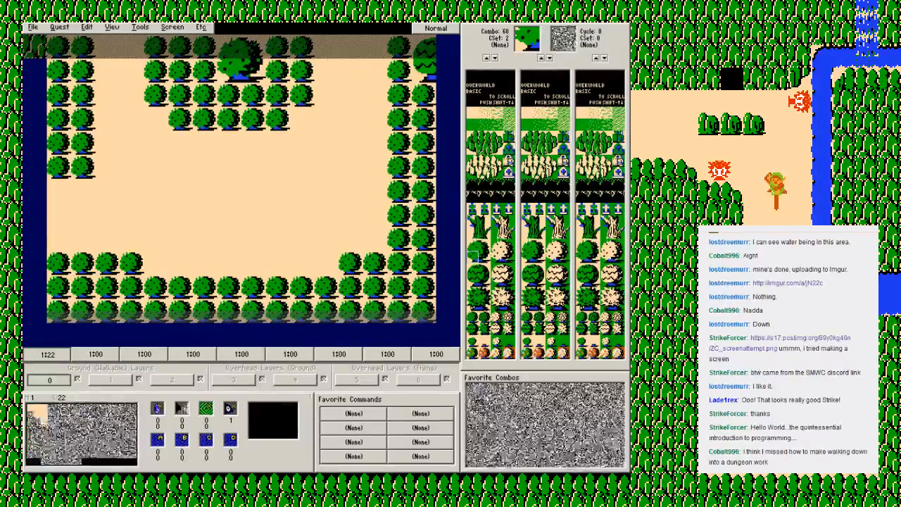
Step: Place a column of three bushes (combo 81) in CSet 3 across screen 22's west opening, return to CSet 2, and save the quest
left_click(484, 317)
left_click_drag(106, 192, 106, 240)
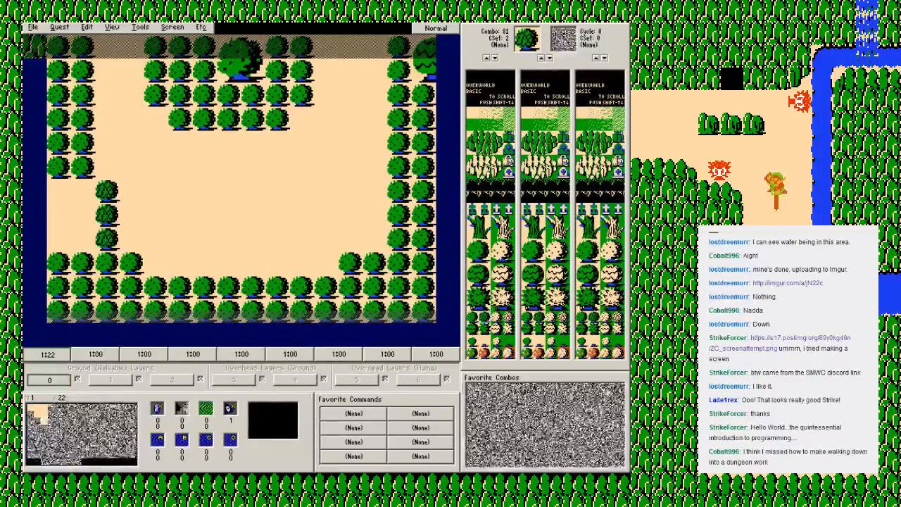
key("plus")
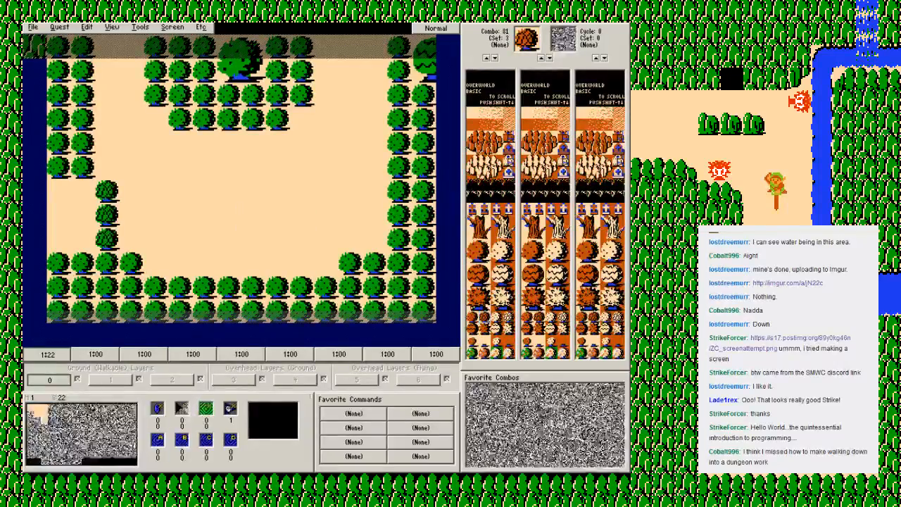
key("minus")
key("F2")
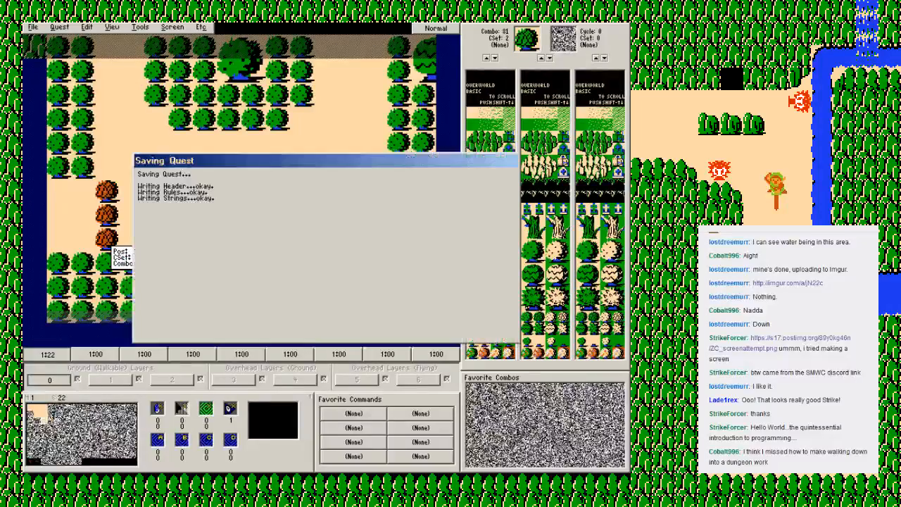
key("Return")
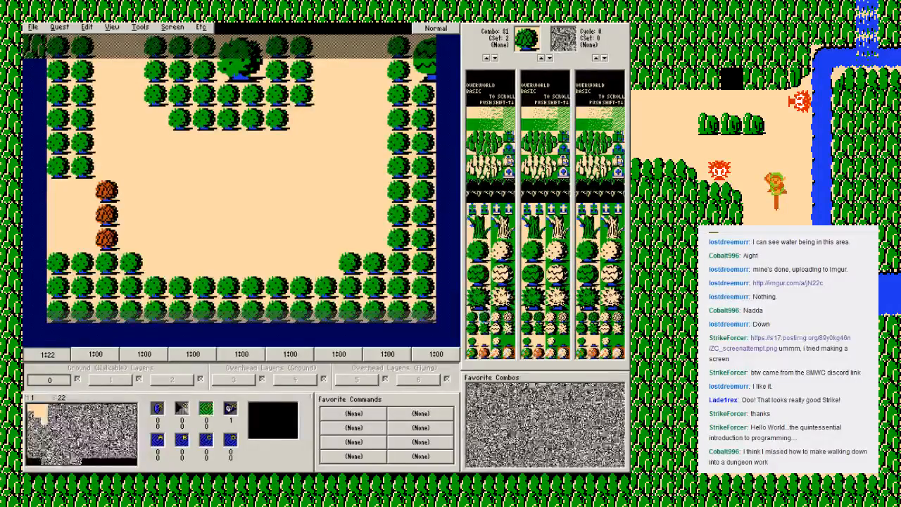
Step: Place one Armos (combo 23) near the middle of screen 22 and save the quest
left_click(509, 139)
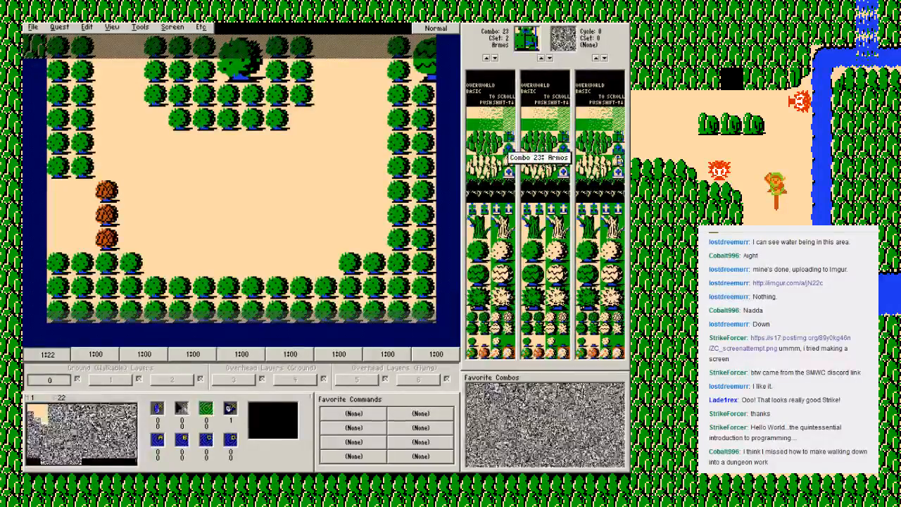
left_click(254, 215)
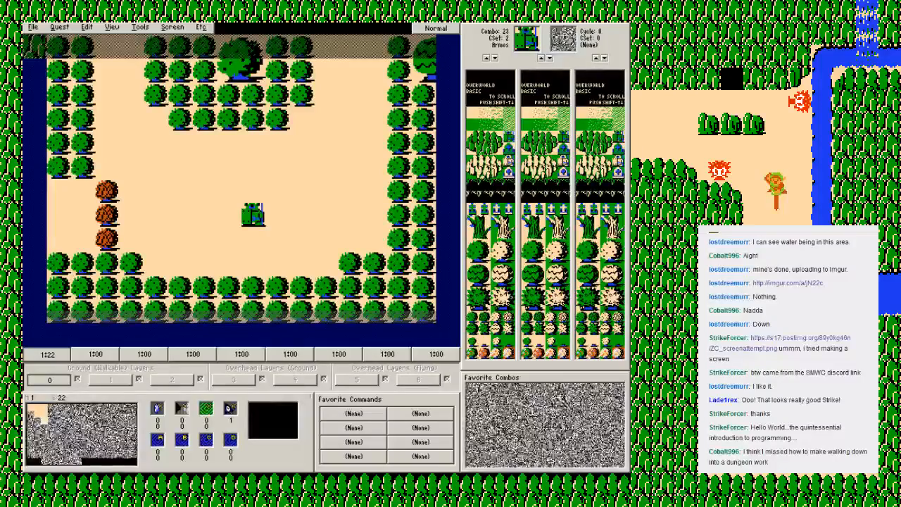
key("F2")
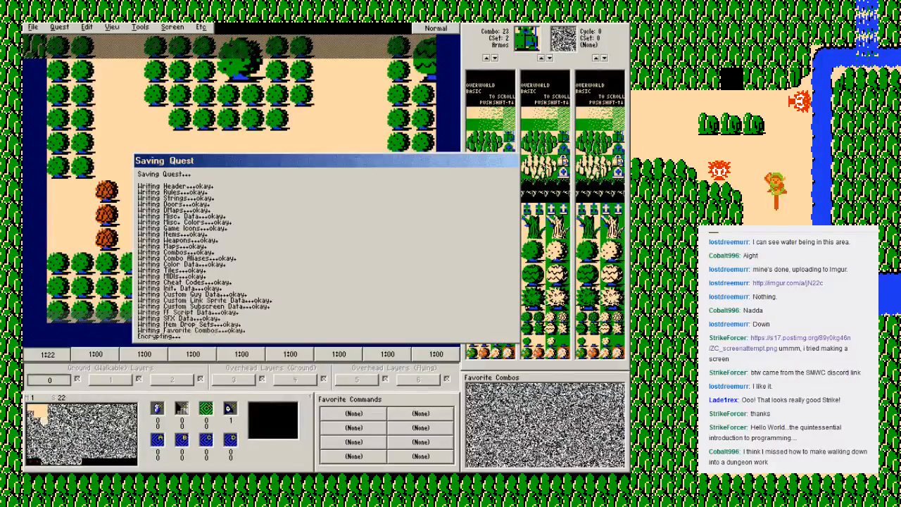
key("Return")
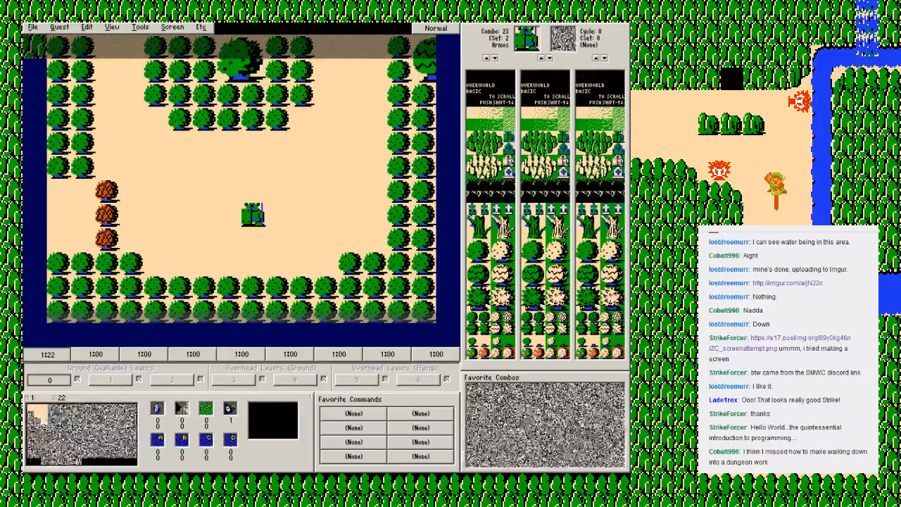
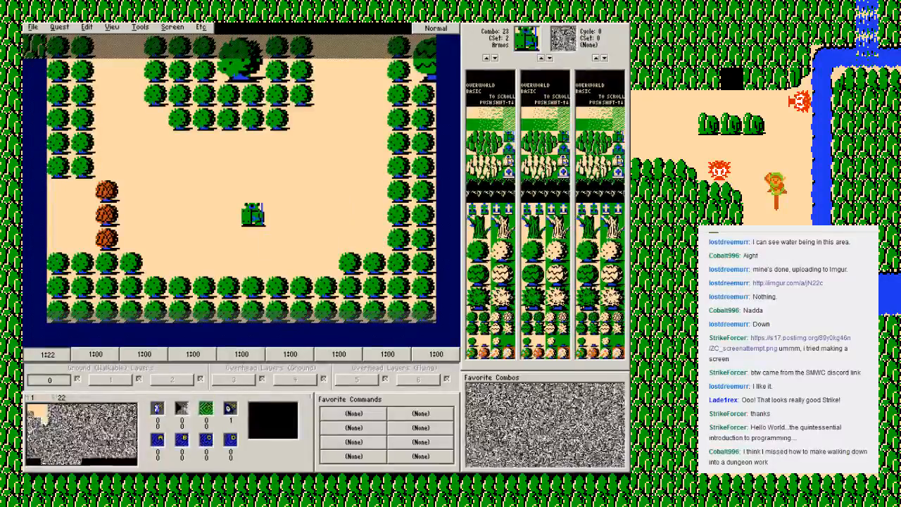
Step: Set screen 22's under combo to the stairs, combo 688 (Stairs [A]), in CSet 3
key("Page_Down")
key("Page_Down")
key("Page_Down")
key("Page_Down")
key("Page_Down")
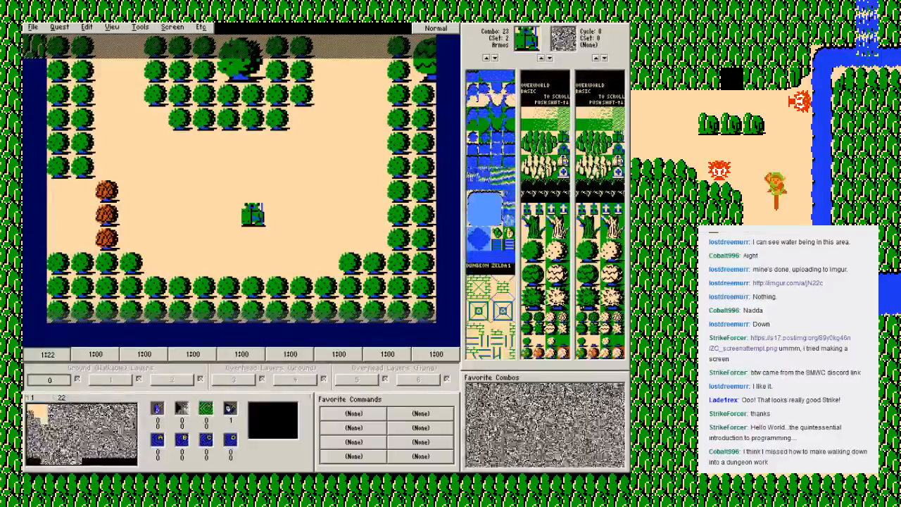
key("Page_Down")
key("Page_Down")
key("Page_Down")
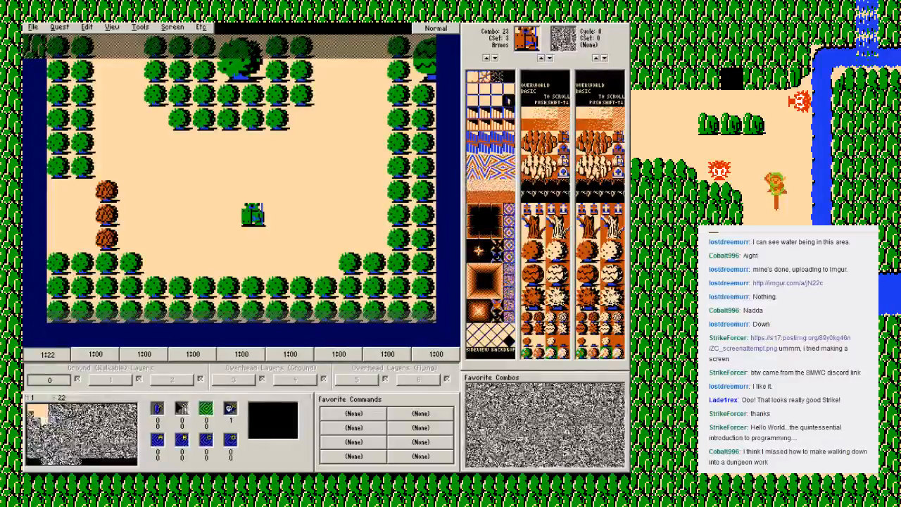
left_click(490, 130)
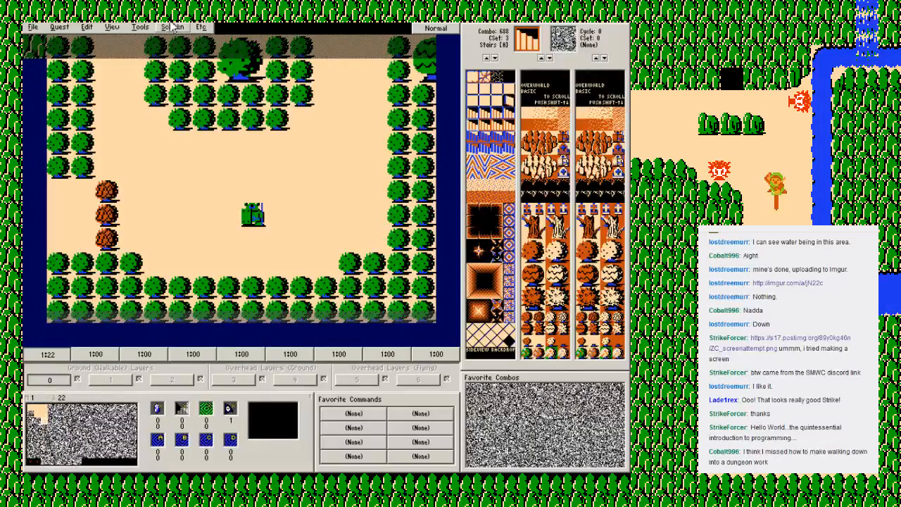
left_click(173, 27)
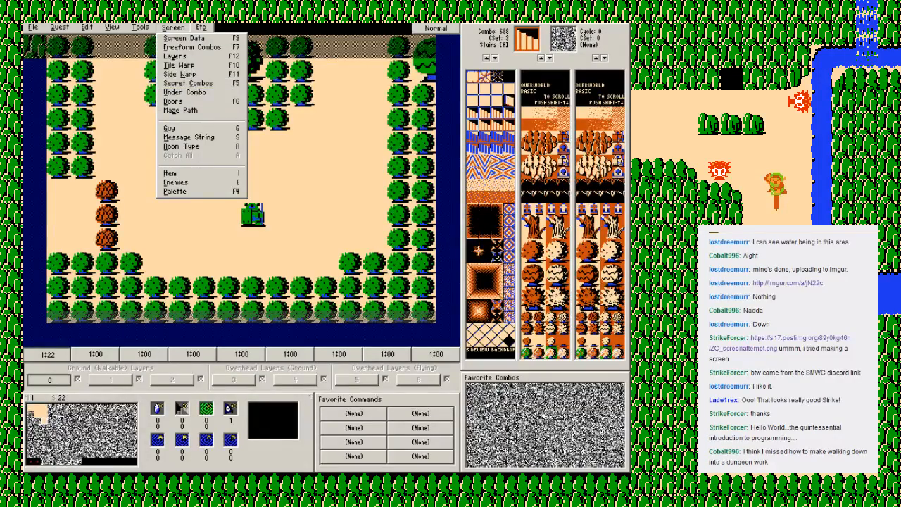
left_click(173, 28)
left_click(173, 27)
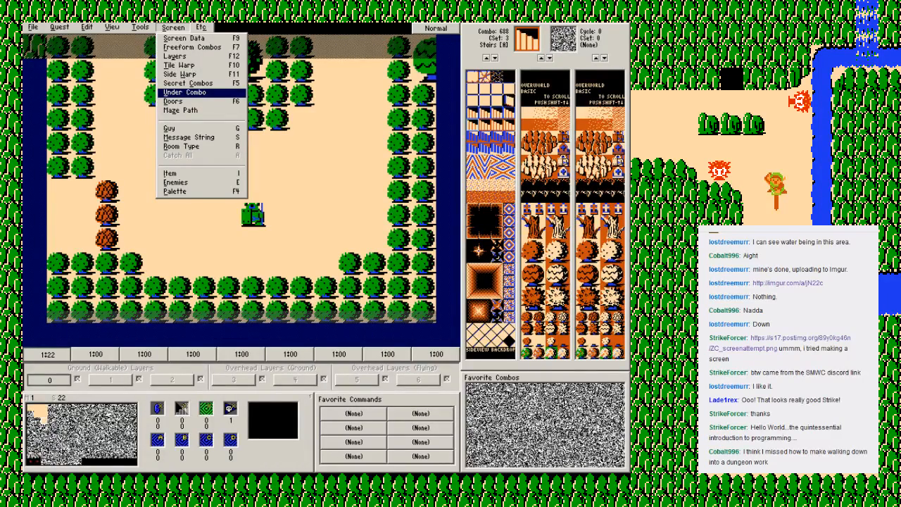
key("Return")
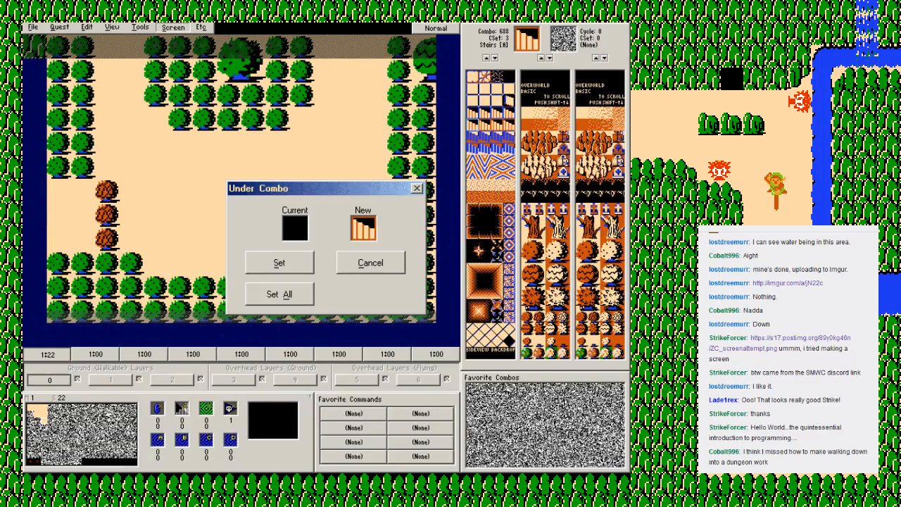
left_click(278, 262)
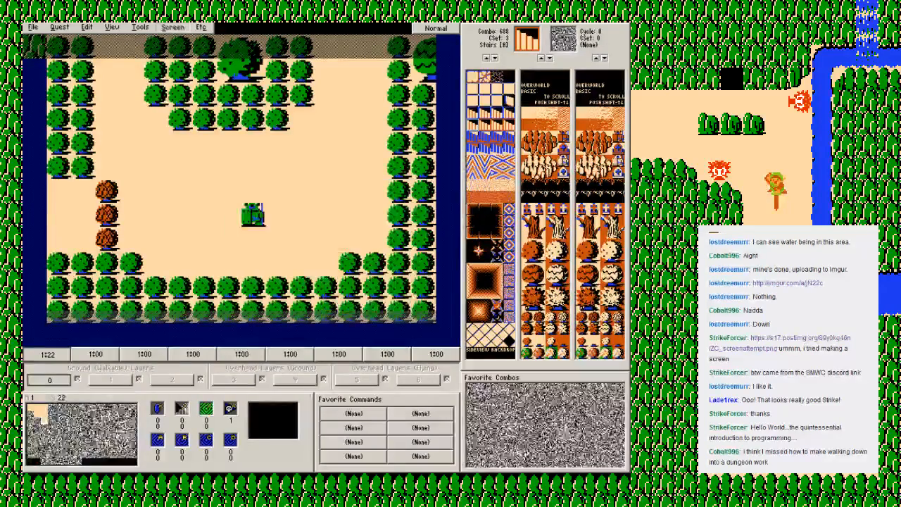
Step: Save the quest, leave the editor and start the quest in the Zelda Classic player
key("F2")
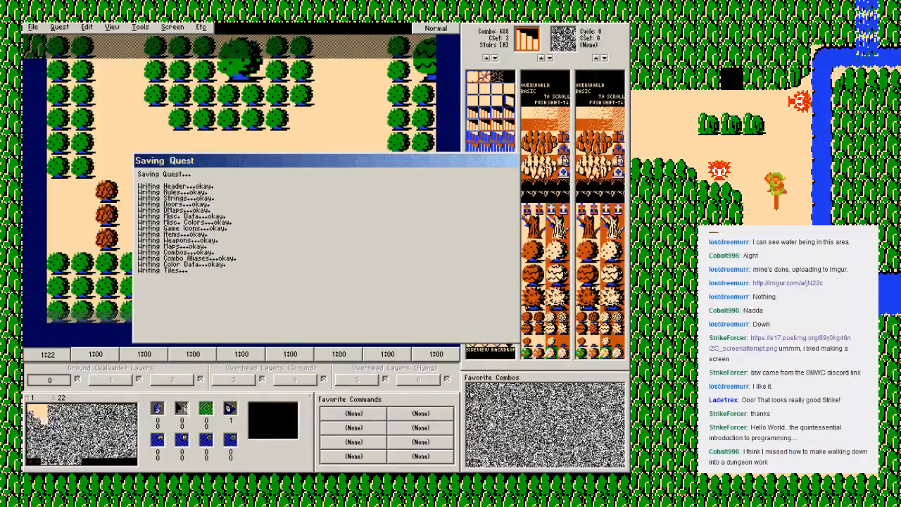
key("Return")
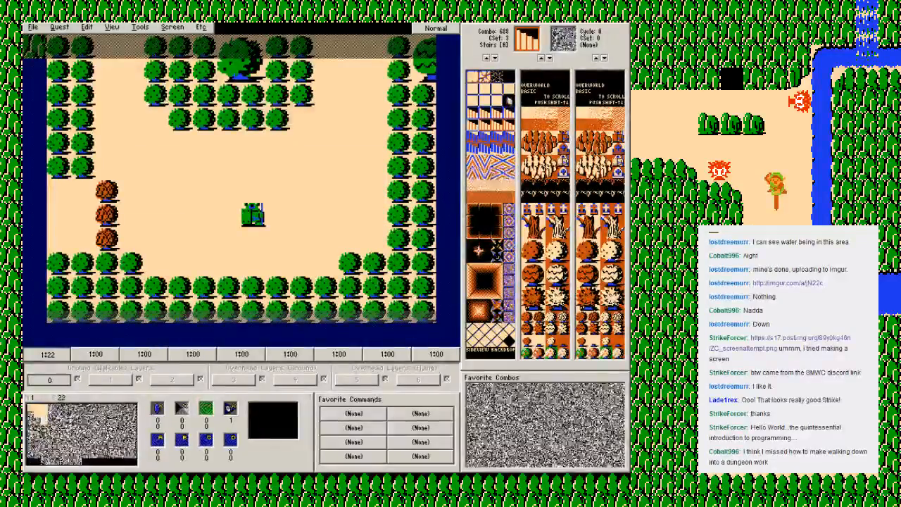
left_click(33, 27)
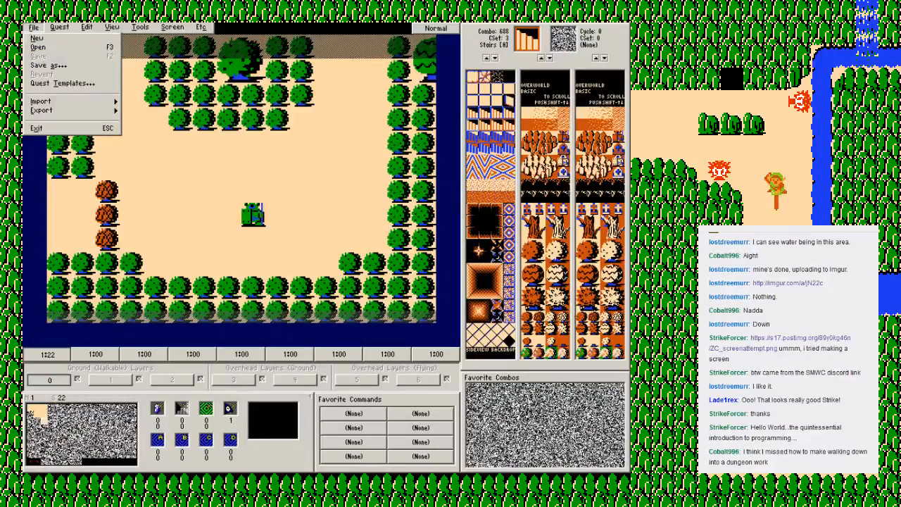
key("Escape")
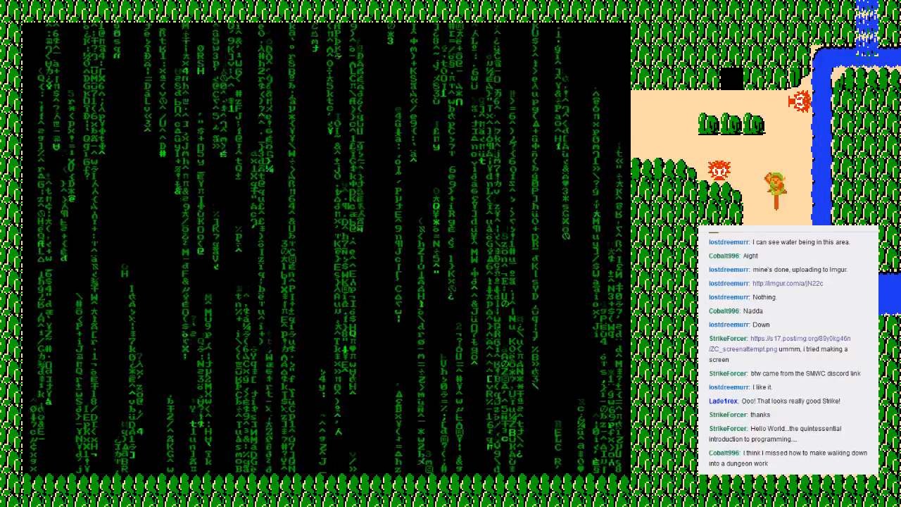
key("Return")
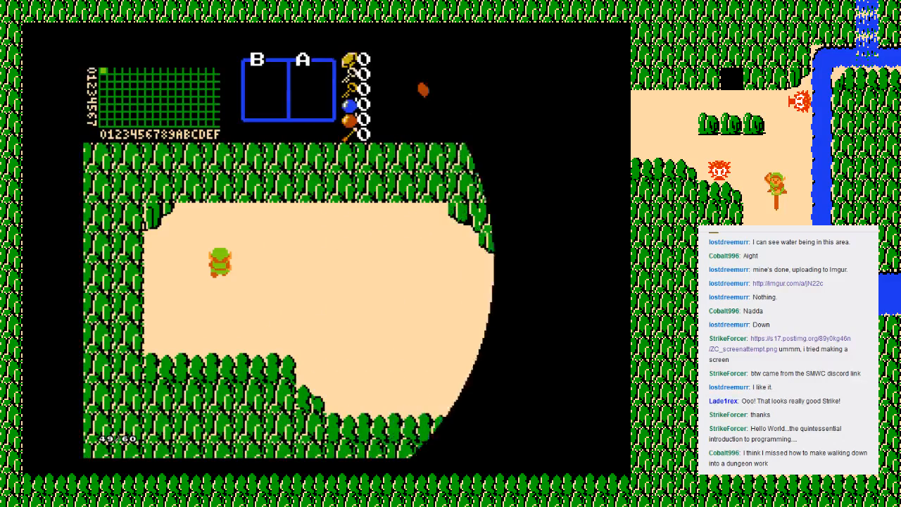
Step: Walk east to the bridge screen and south to the cave, take the old man's sword, and leave the cave
key("Right")
key("Down")
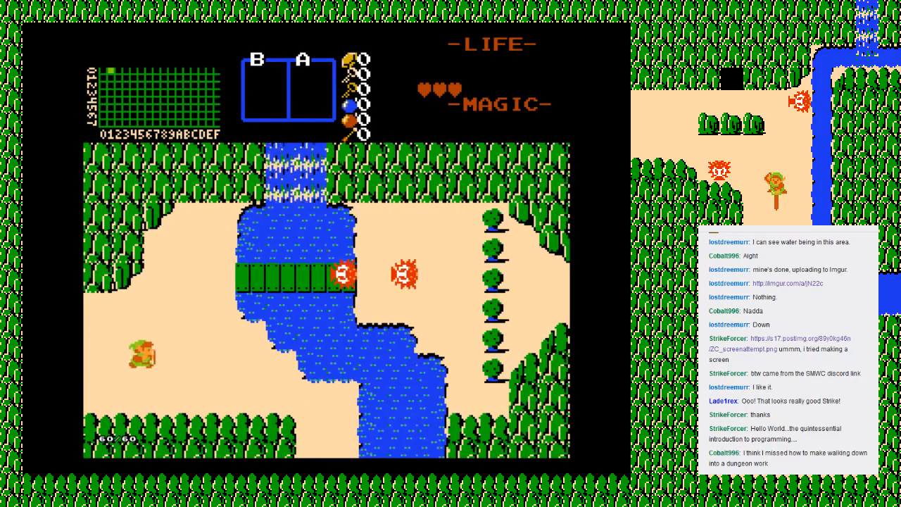
key("Right")
key("Down")
key("Down")
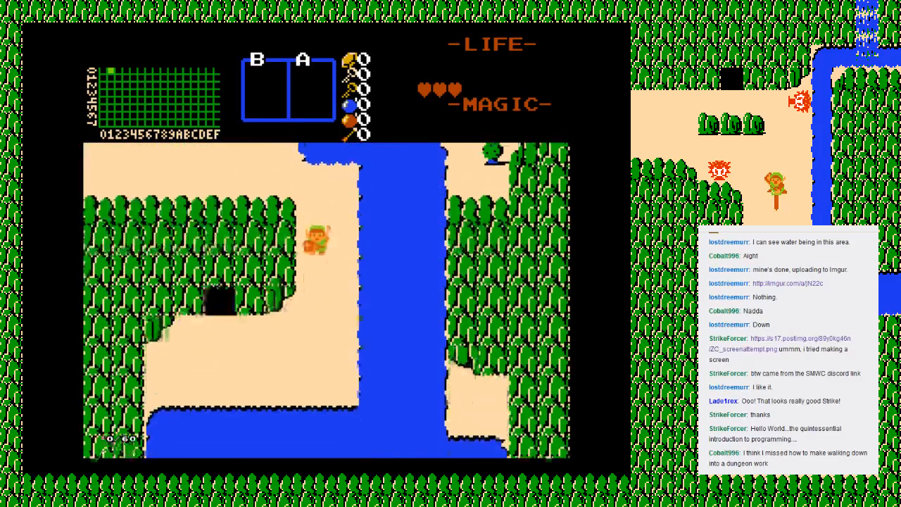
key("Left")
key("Up")
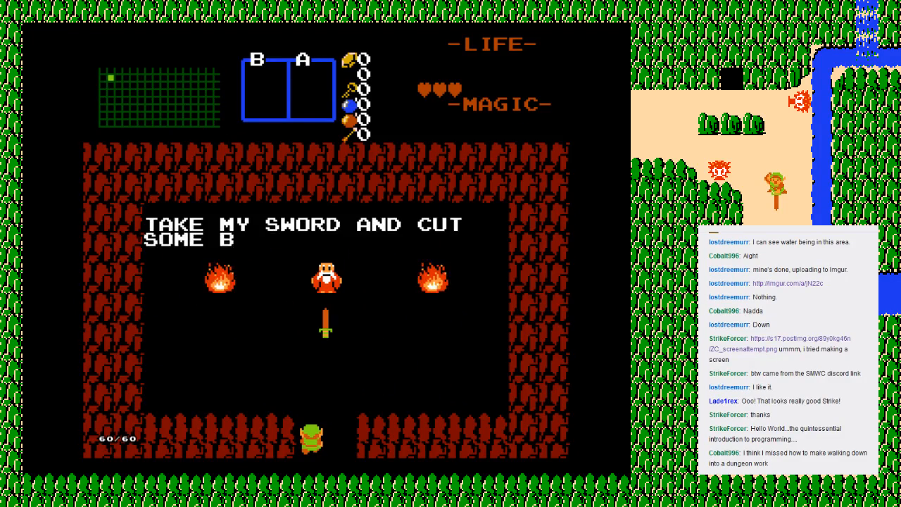
key("Up")
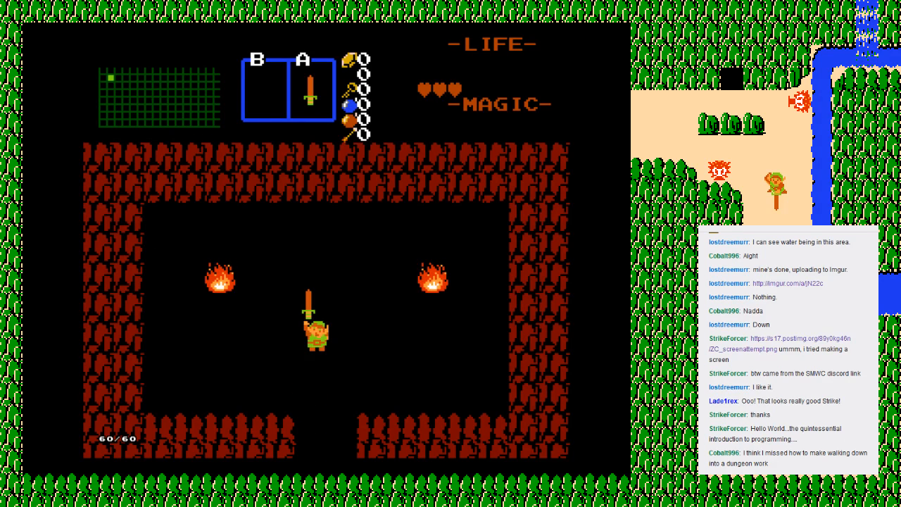
key("Down")
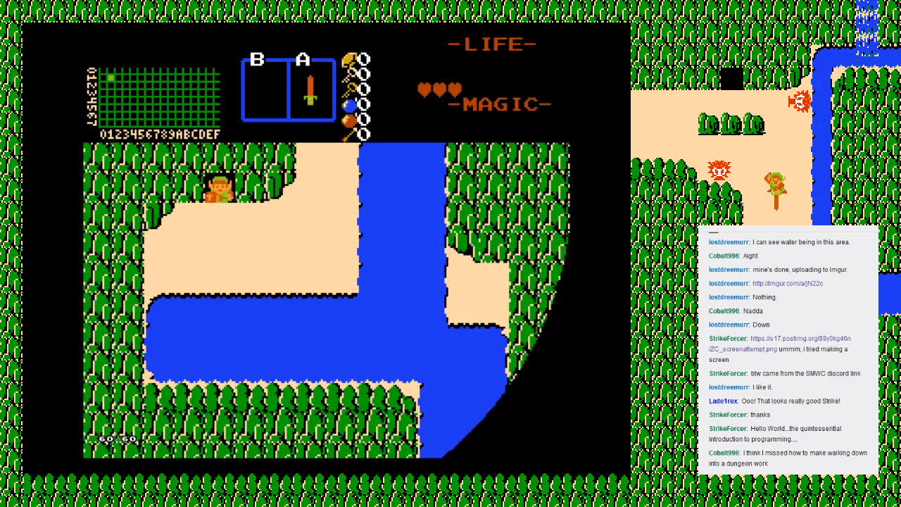
Step: Return north to the bridge screen, cross the bridge and kill both Octoroks with the sword
key("Up")
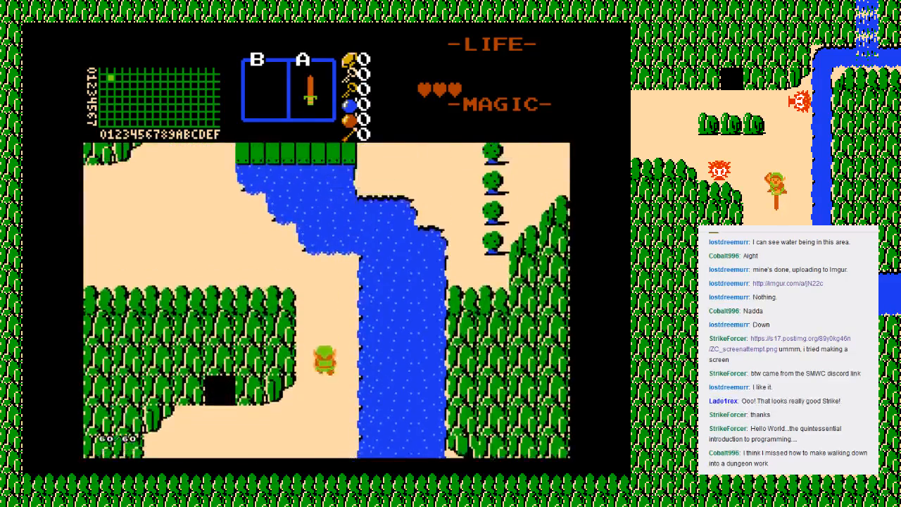
key("Left")
key("Up")
key("alt")
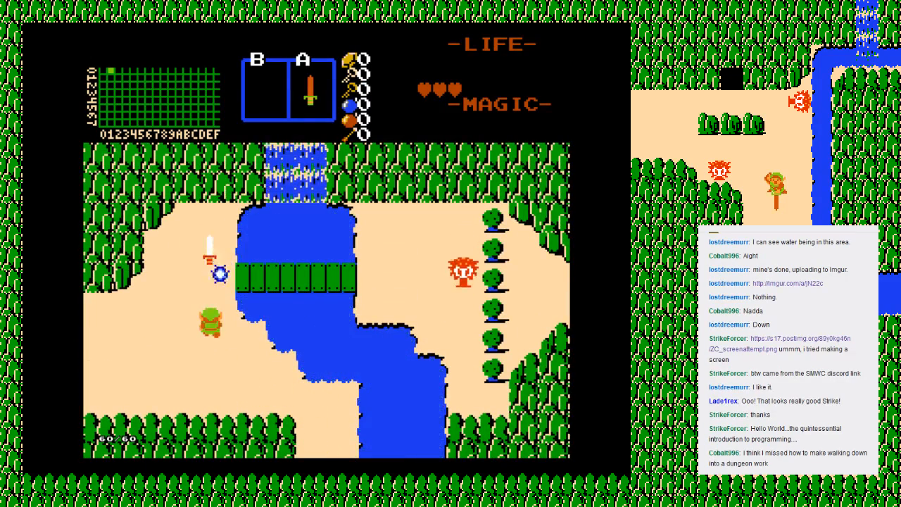
key("Left")
key("Right")
key("Down")
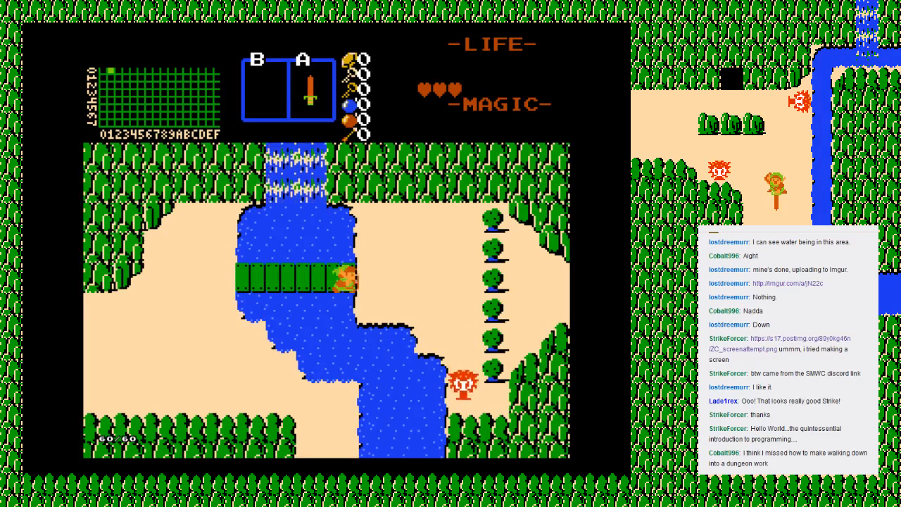
key("Right")
key("Down")
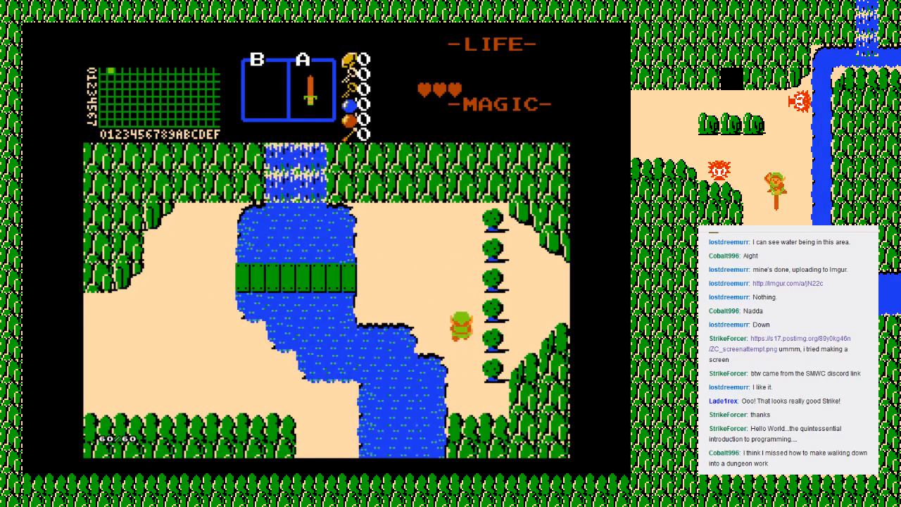
Step: Slash the column of six bushes east of the river from north to south
key("Up")
key("Left")
key("Up")
key("Right")
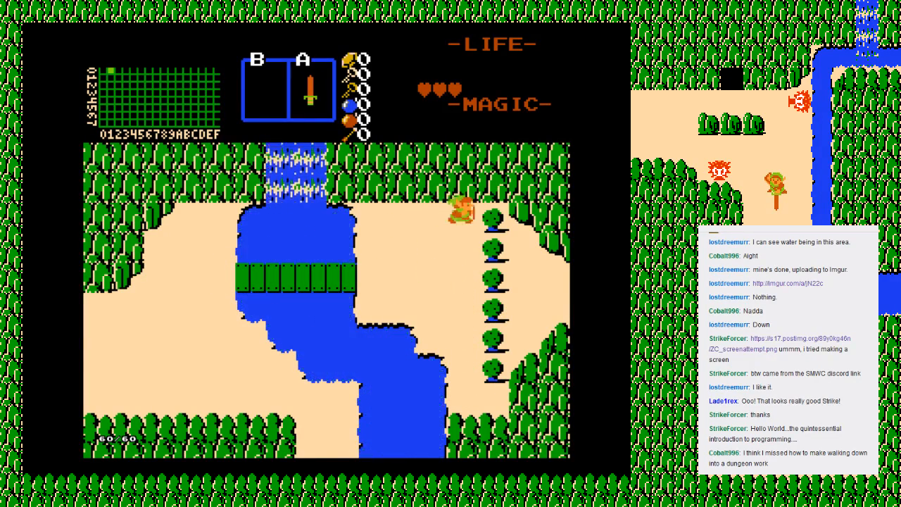
key("Left")
key("Right")
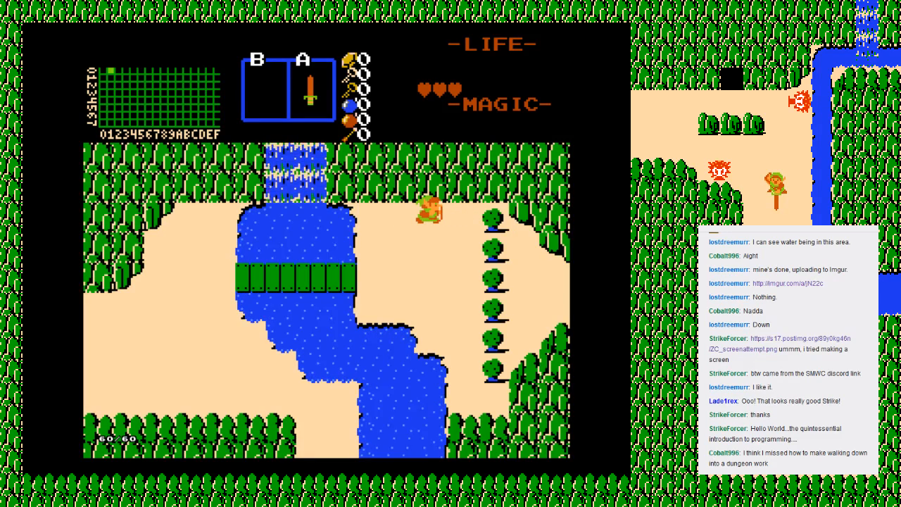
key("z")
key("Right")
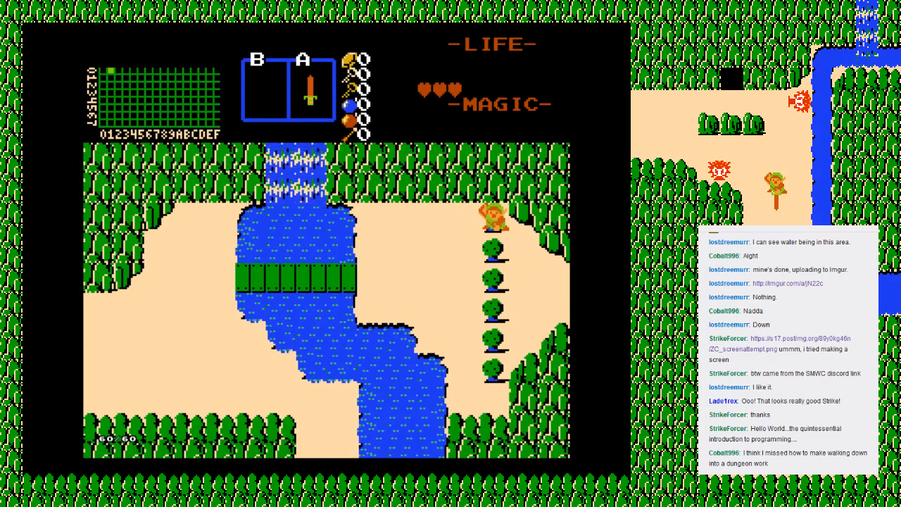
key("Down")
key("z")
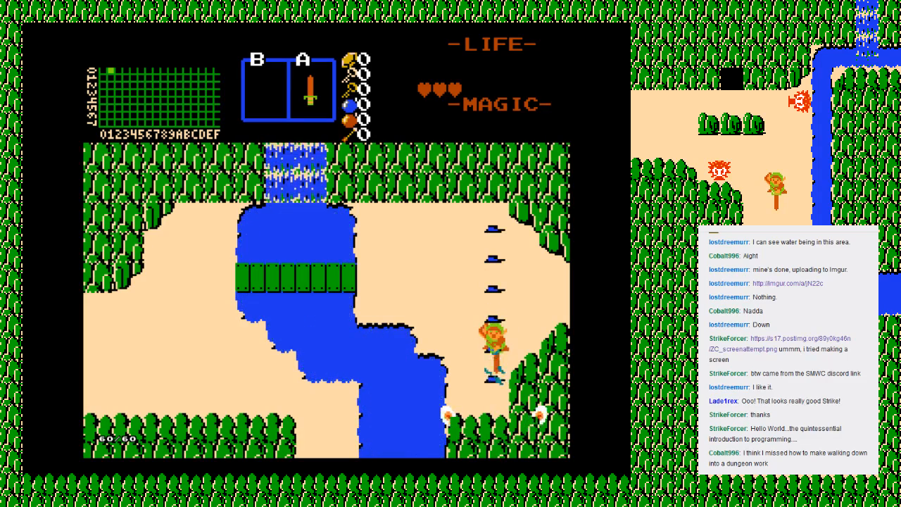
Step: Collect the rupee dropped by the cut bushes and walk to the bridge screen's east exit
key("Up")
key("Left")
key("Right")
key("Up")
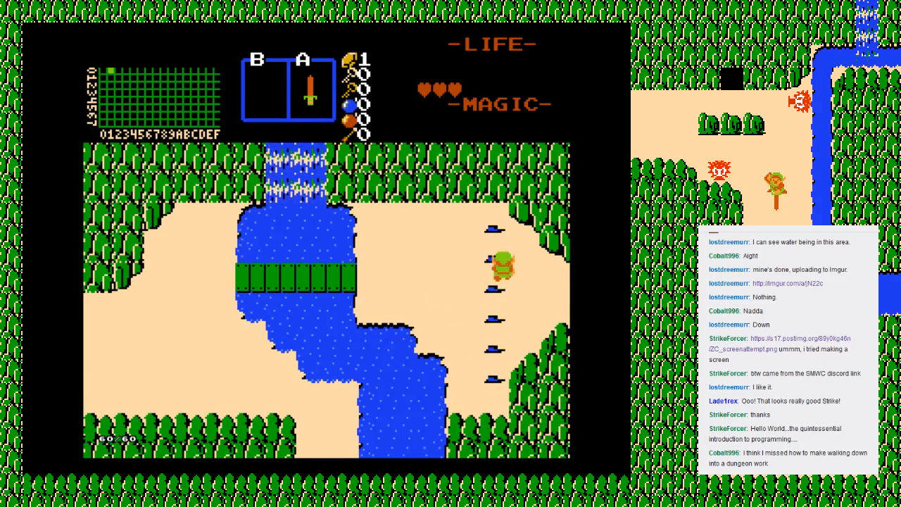
key("Left")
key("Down")
key("Up")
key("Right")
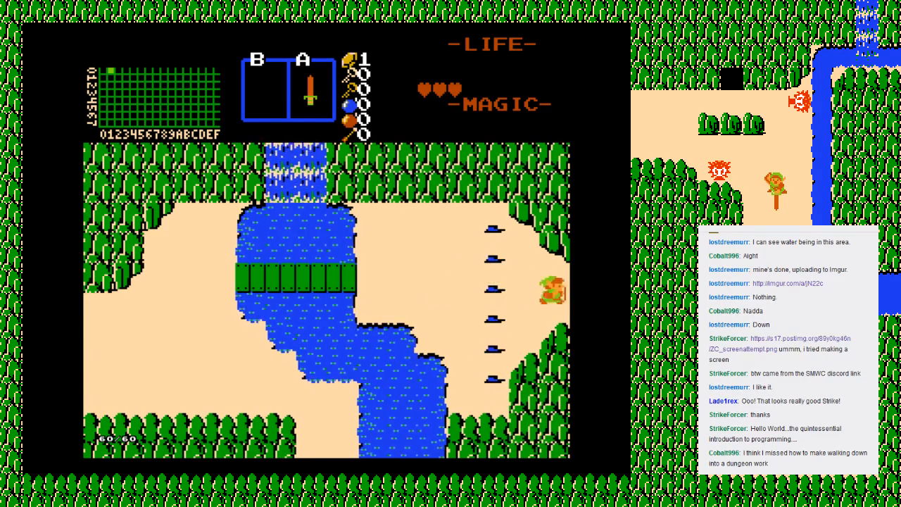
Step: Enter the forest screen to the east and kill the Moblin near the cave entrance with the sword
key("Right")
key("z")
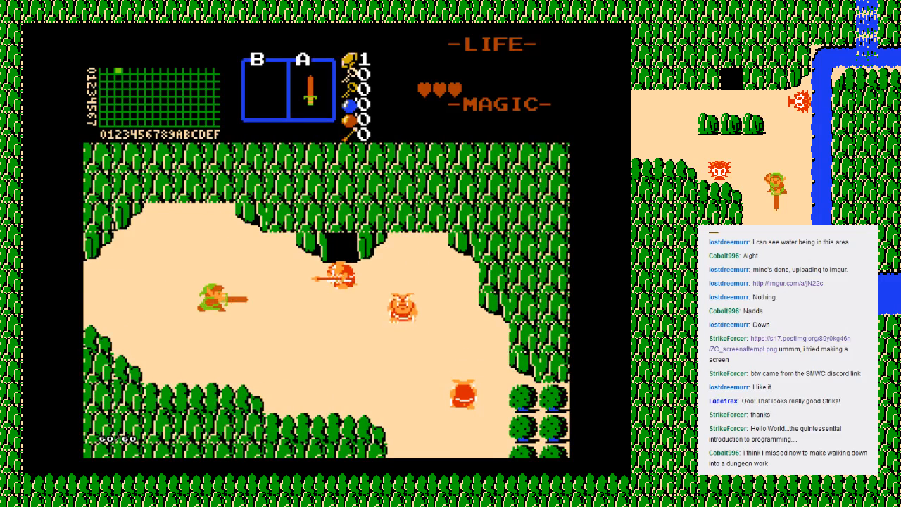
key("Down")
key("Right")
key("Up")
key("Left")
key("Up")
key("Right")
key("z")
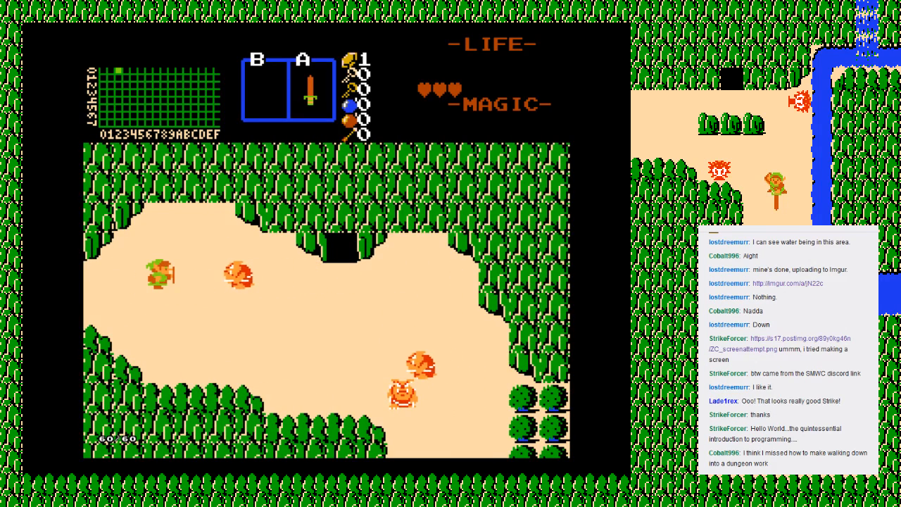
key("z")
key("Right")
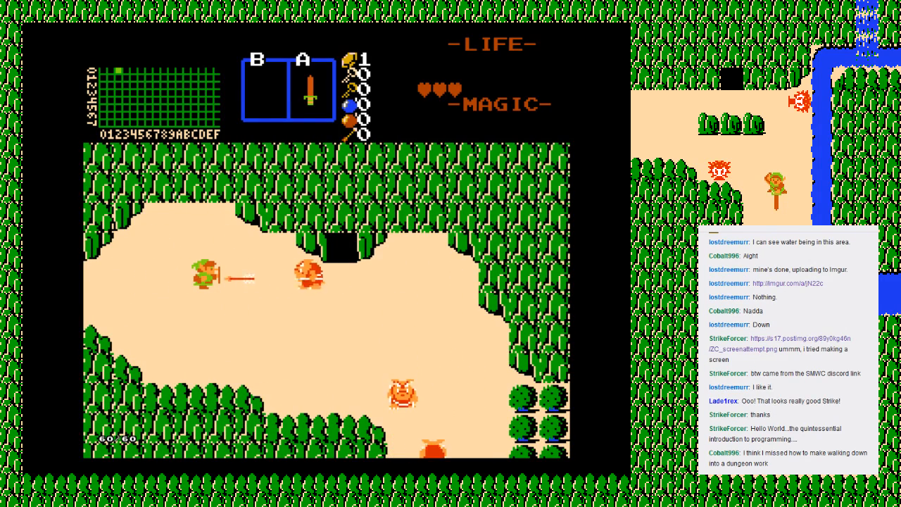
key("Right")
key("z")
Step: Kill the two remaining Moblins in the southeast part of the forest screen
key("z")
key("Down")
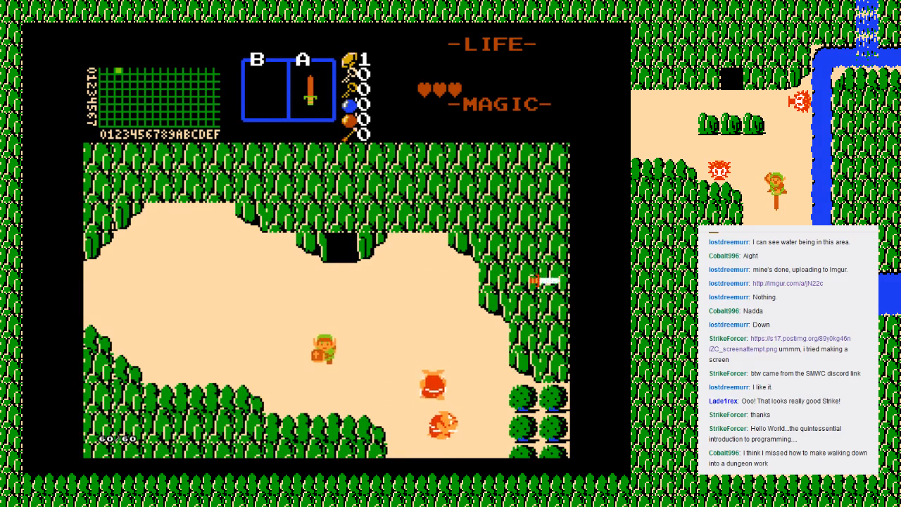
key("Right")
key("z")
key("Up")
key("Right")
key("Down")
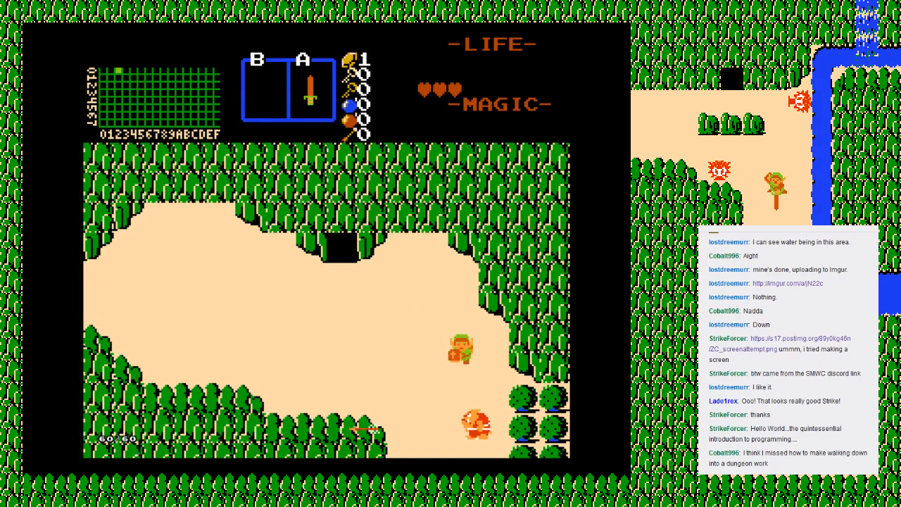
key("Down")
key("z")
key("Down")
key("z")
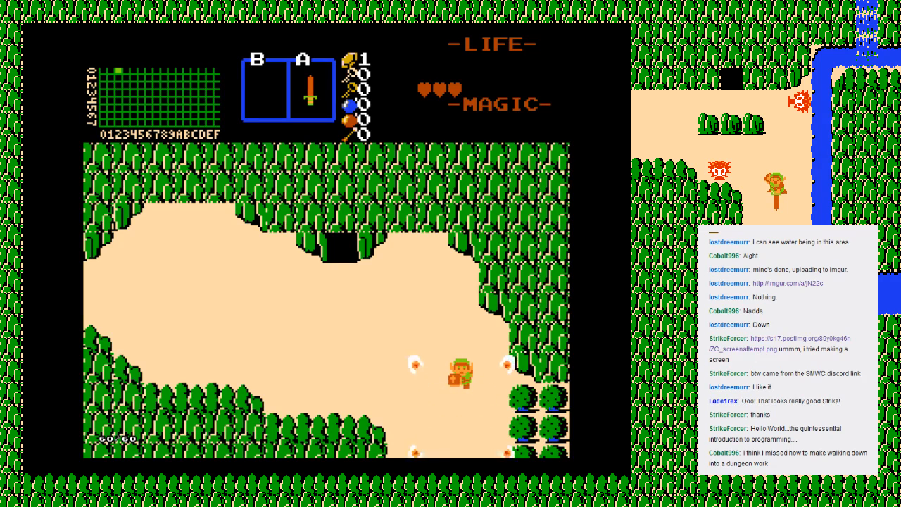
Step: Walk back to the forest screen's northern cave entrance and enter the cave
key("Down")
key("Left")
key("Up")
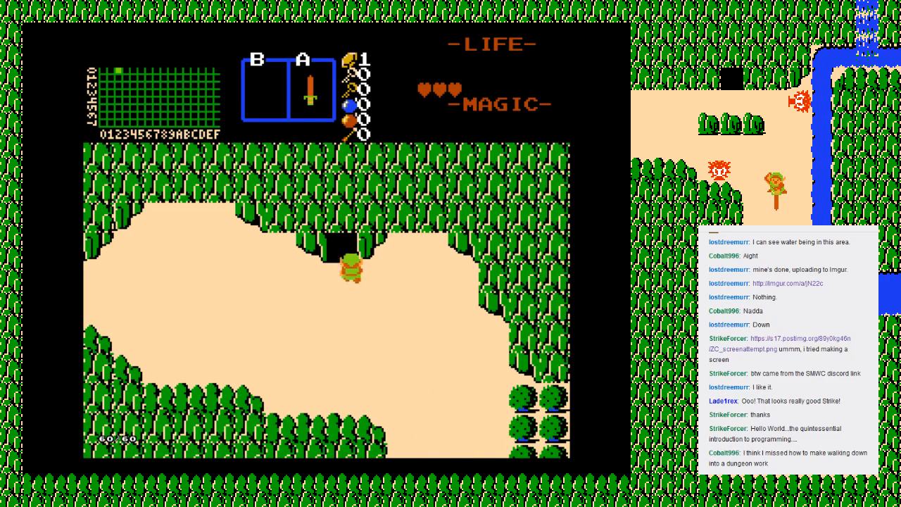
key("Up")
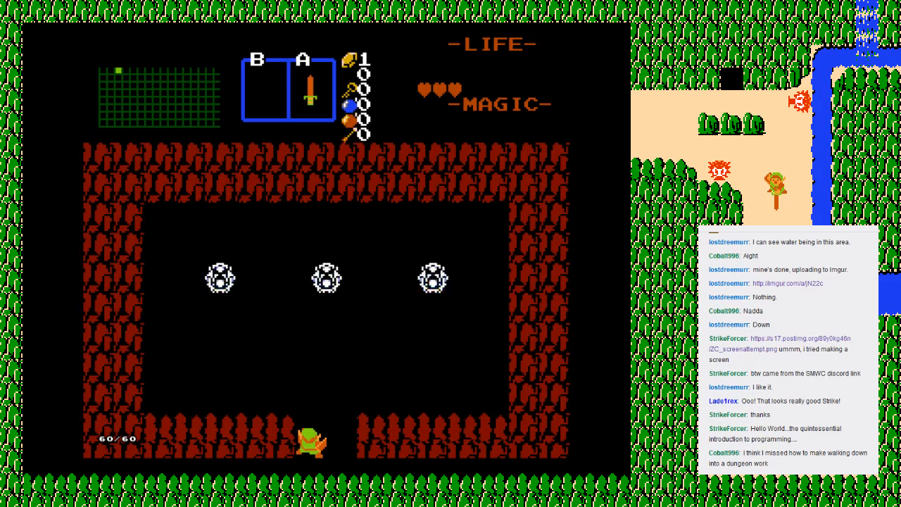
Step: View the old man and the sword in the cave, then walk back out to the forest
key("z")
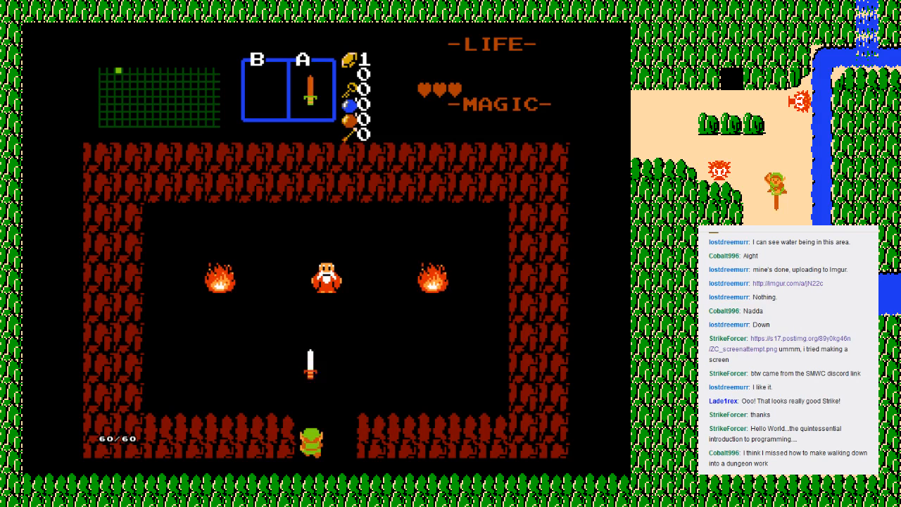
key("Right")
key("Down")
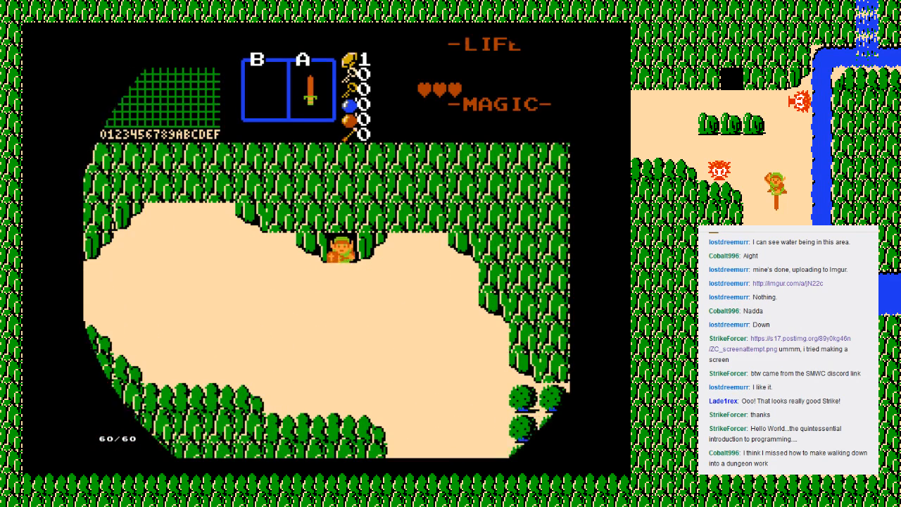
Step: Walk from the cave entrance through the forest screen's southern exit into the tree-lined Octorok screen
key("Down")
key("Right")
key("Down")
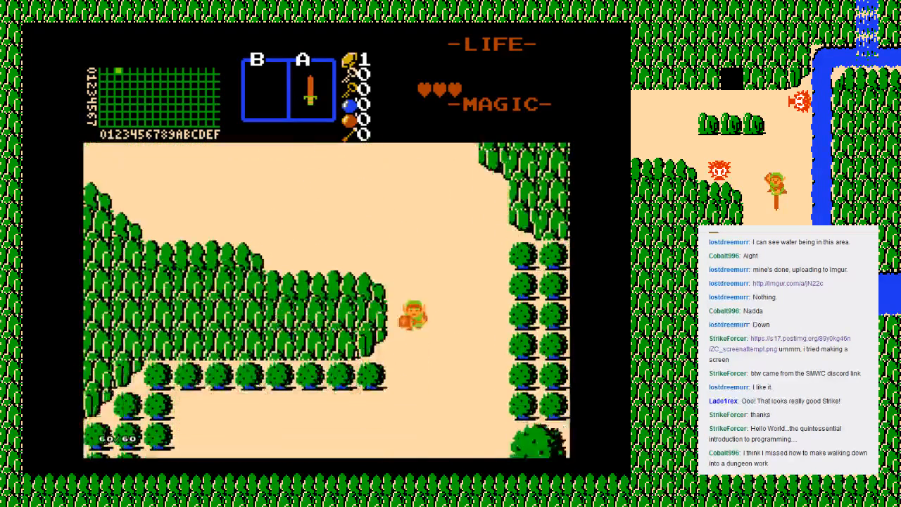
key("Right")
key("Down")
Step: Kill the blue Octorok and fight the nearby red Octorok with the sword
key("Down")
key("z")
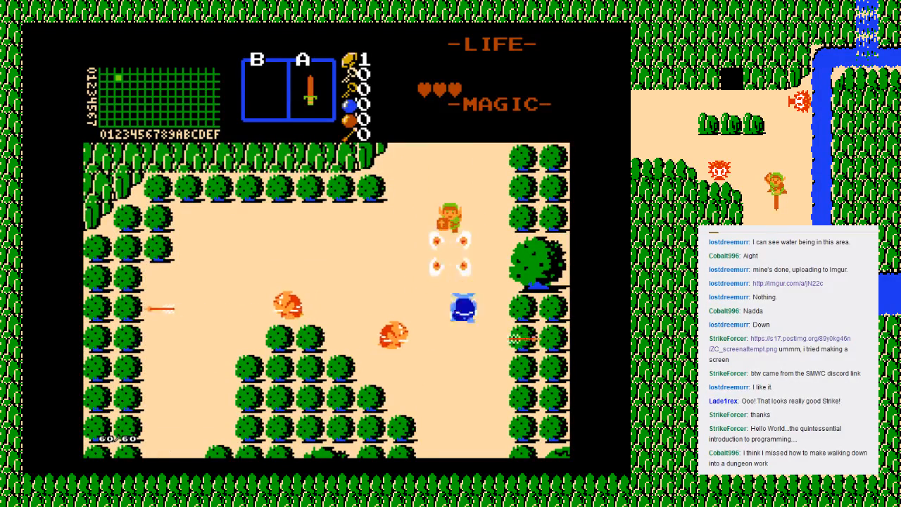
key("Down")
key("z")
key("Left")
key("Down")
key("z")
key("Right")
Step: Collect the dropped rupees and walk to the Octorok screen's southern exit
key("Down")
key("z")
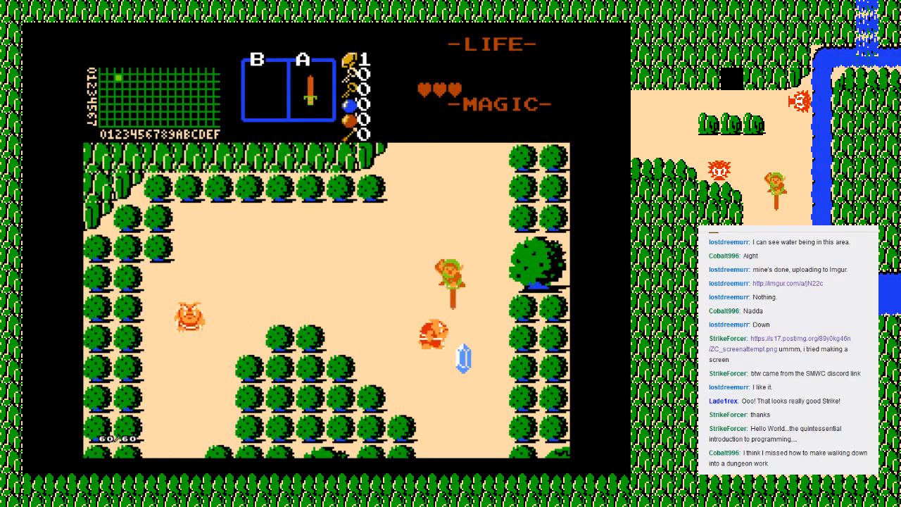
key("Down")
key("Left")
key("Up")
key("Right")
Step: Enter the screen to the south and touch the Armos statue to wake it
key("Down")
key("Down")
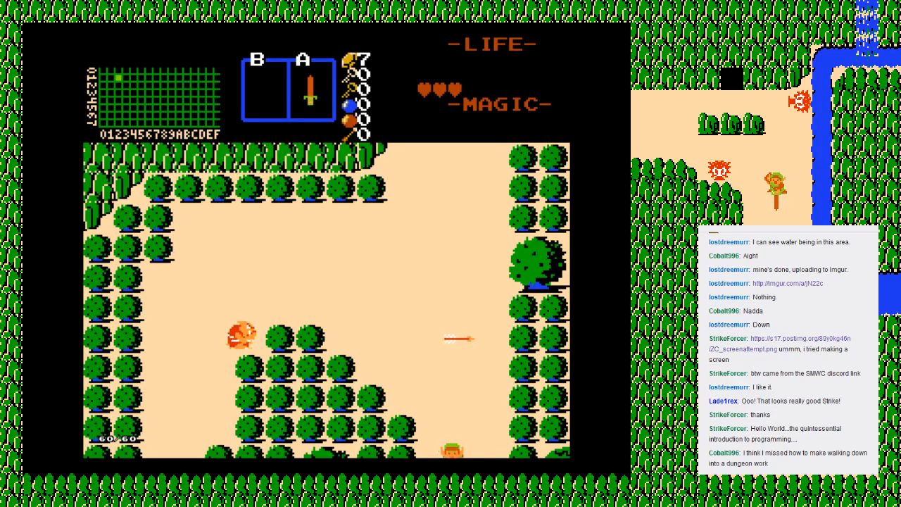
key("Down")
key("Left")
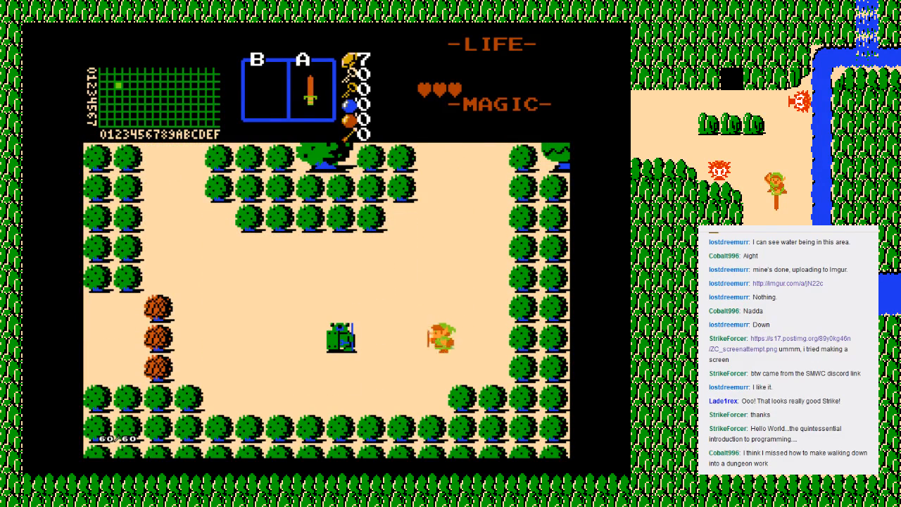
key("Left")
key("Right")
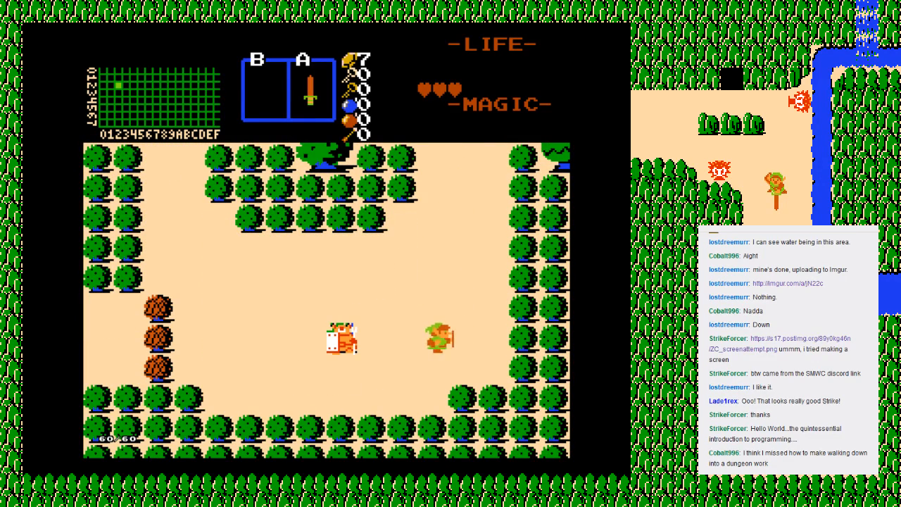
Step: Attack the awakened Armos with the sword until it is defeated
key("Left")
key("z")
key("Left")
key("z")
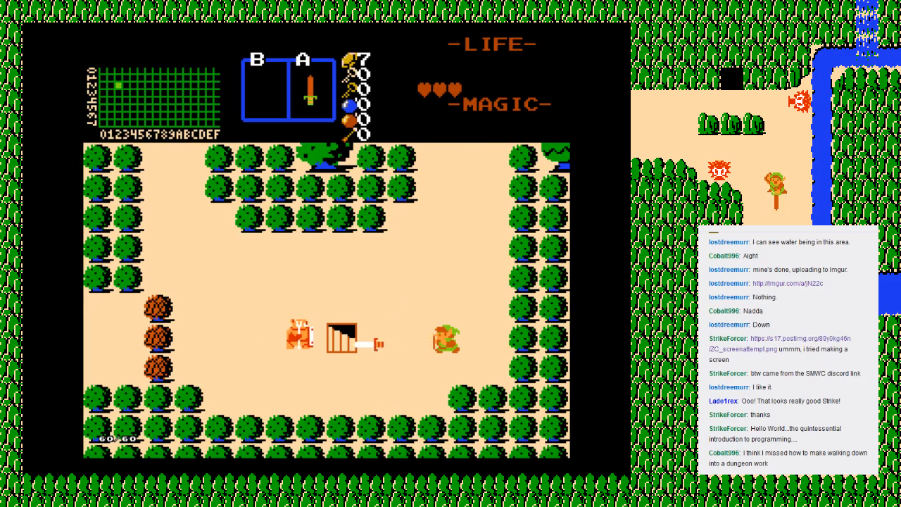
key("Left")
key("z")
Step: Walk around the uncovered stairs and enter them from the west side
key("Left")
key("Up")
key("Up")
key("Left")
key("Down")
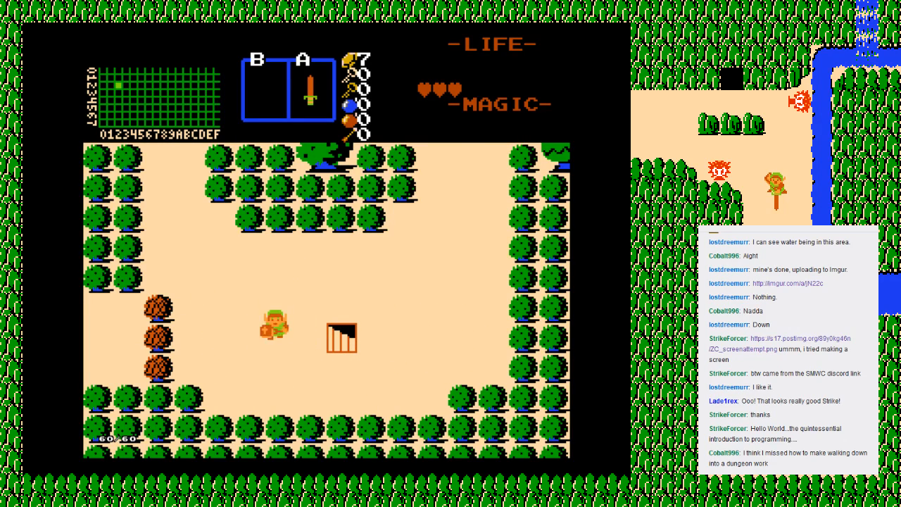
key("Right")
Step: Walk around inside the cave under the stairs to check its contents
key("Up")
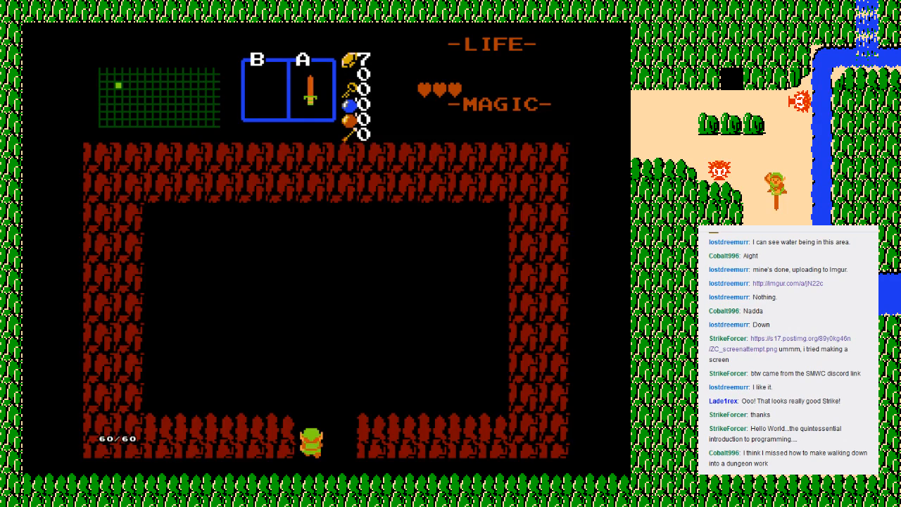
key("Up")
key("Right")
key("Down")
key("Left")
key("Up")
key("Right")
key("Down")
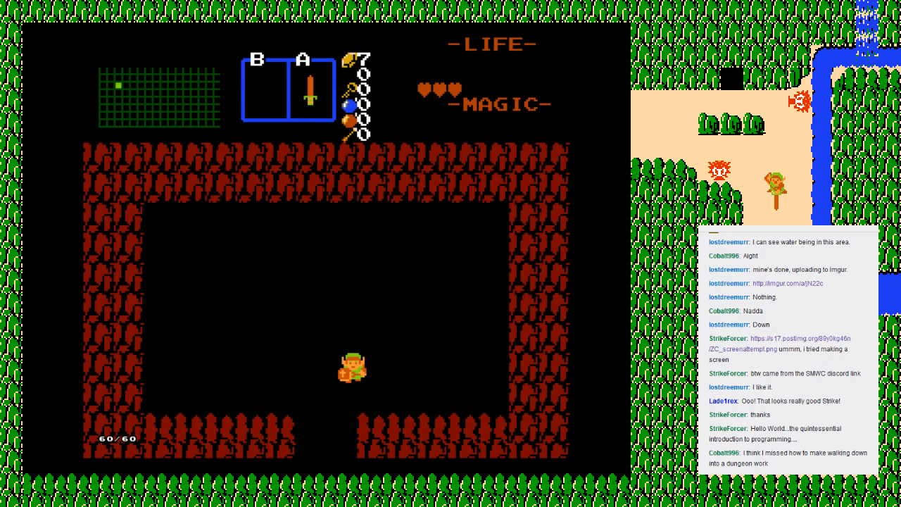
Step: End the playtest with Retry and switch back to the ZQuest editor
key("F6")
key("Return")
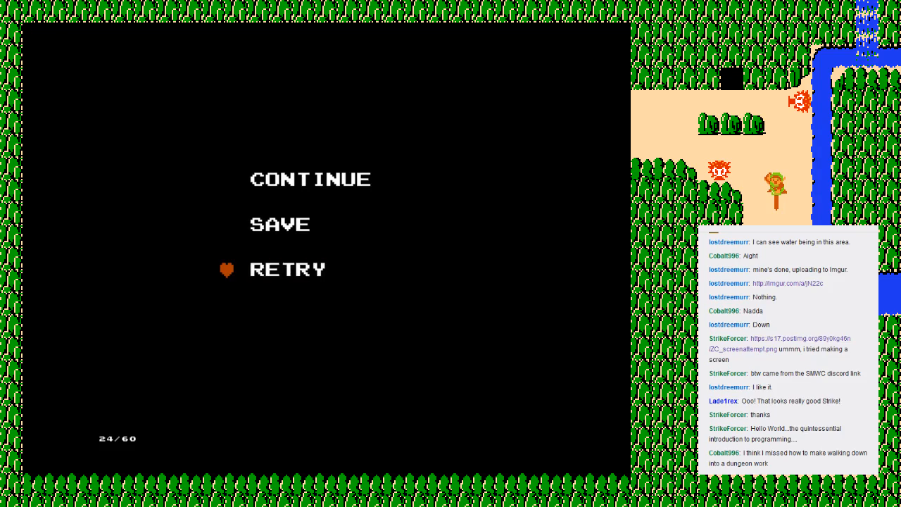
key("Return")
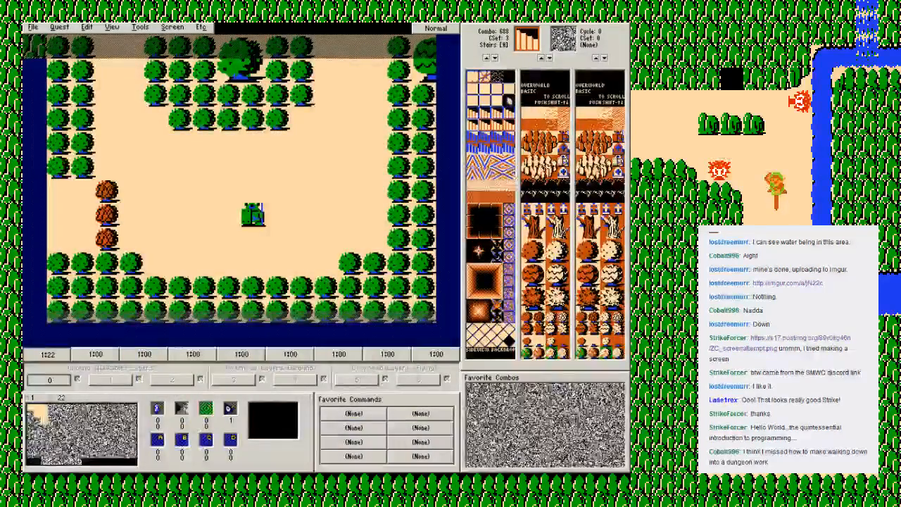
Step: Set the Armos screen's guy to Zelda
left_click(173, 27)
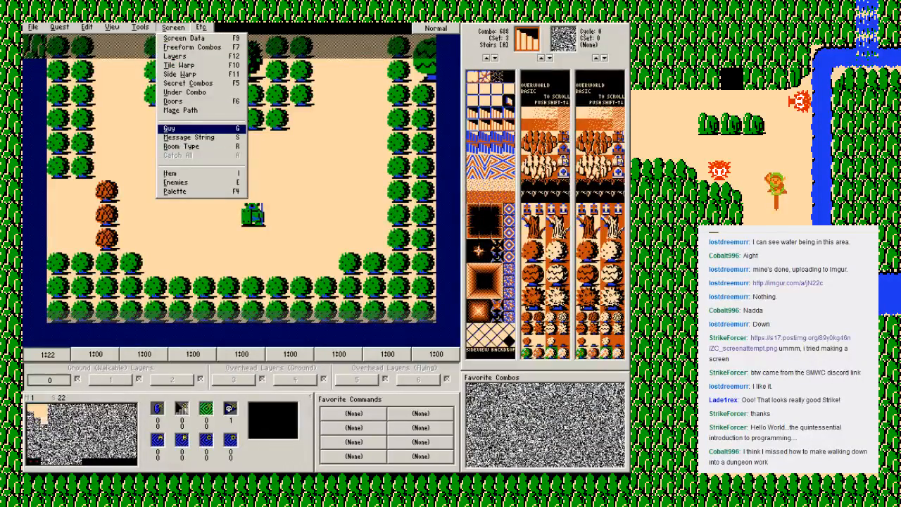
left_click(173, 129)
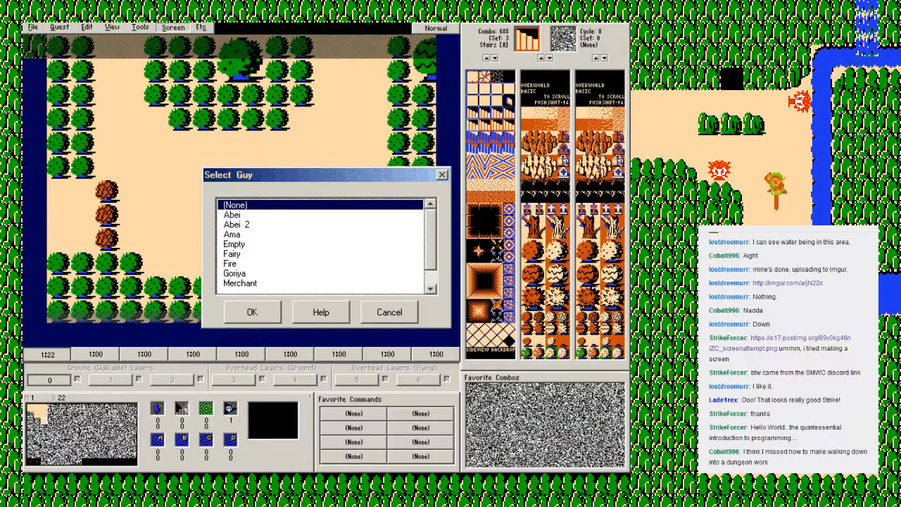
scroll(321, 244, "down", 1)
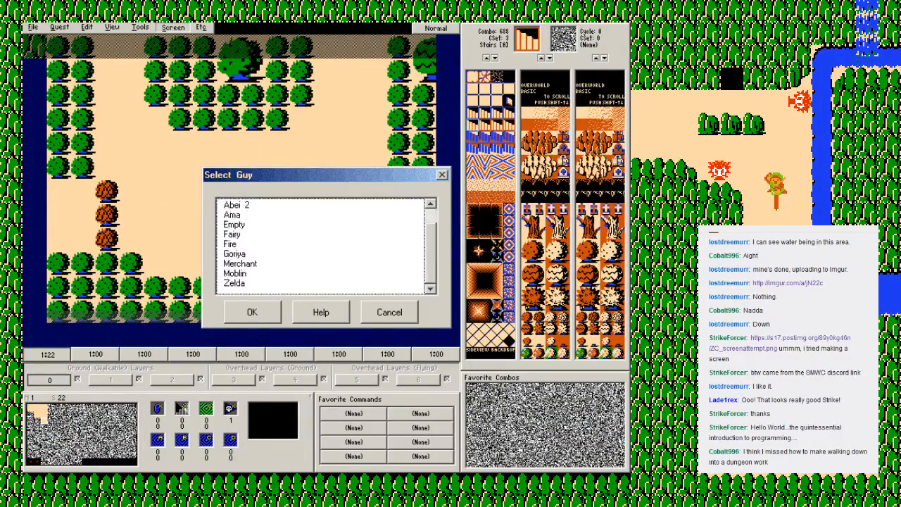
double_click(234, 283)
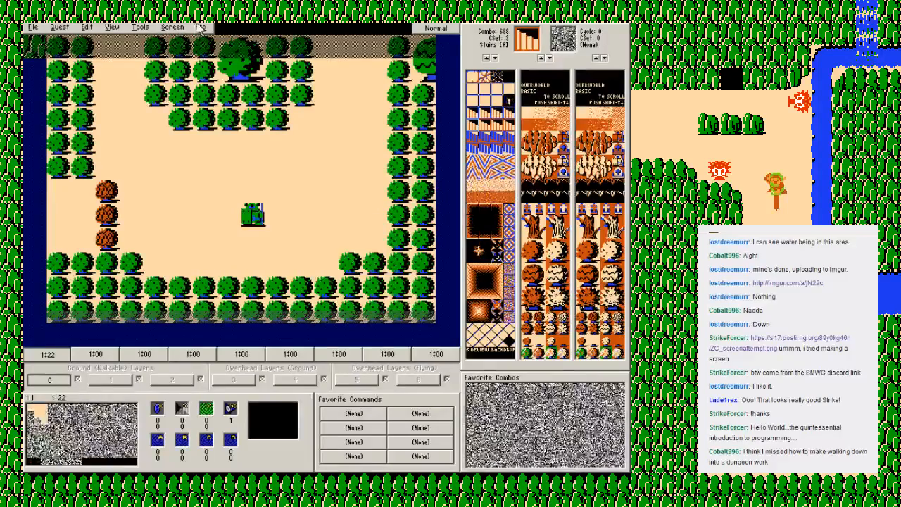
Step: Change the Armos screen's guy to Goriya
left_click(172, 27)
left_click(172, 129)
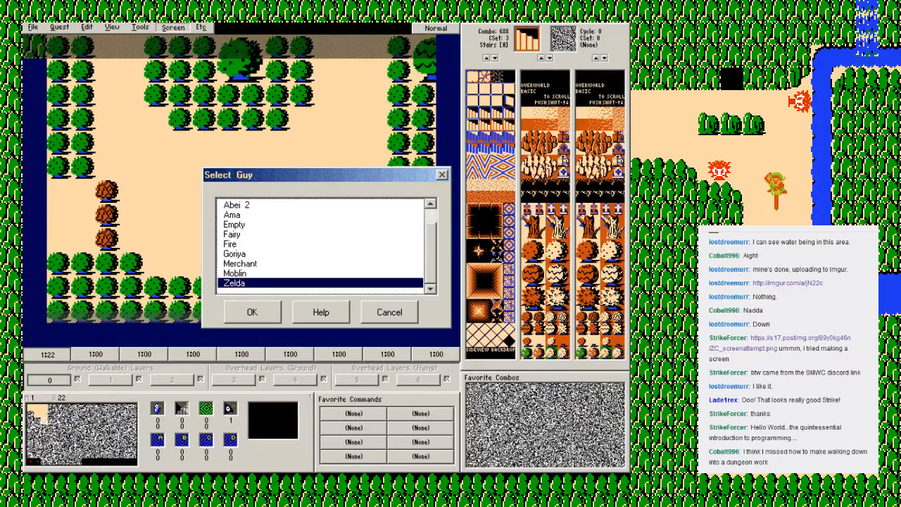
double_click(234, 254)
Step: Create message string 2 reading "TAKE THIS AND BUY A CANDLE", with CANDLE on the second line
left_click(60, 27)
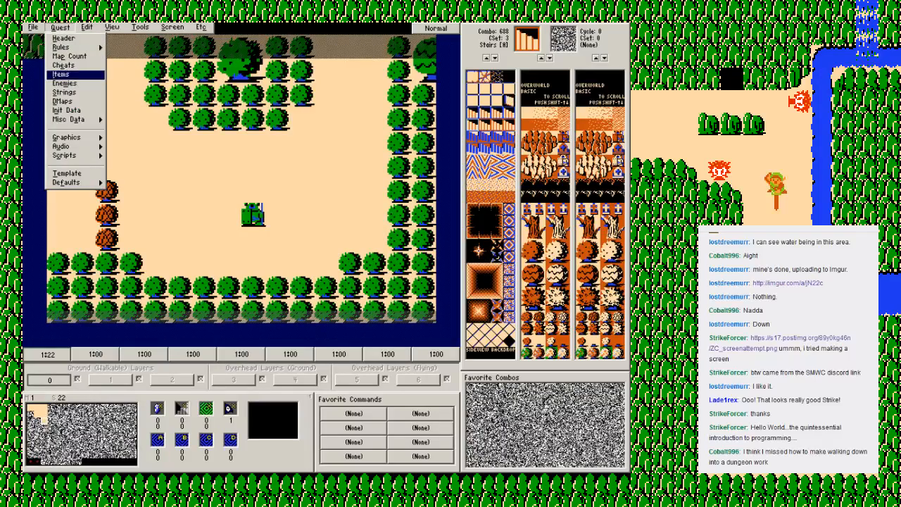
left_click(64, 92)
double_click(193, 152)
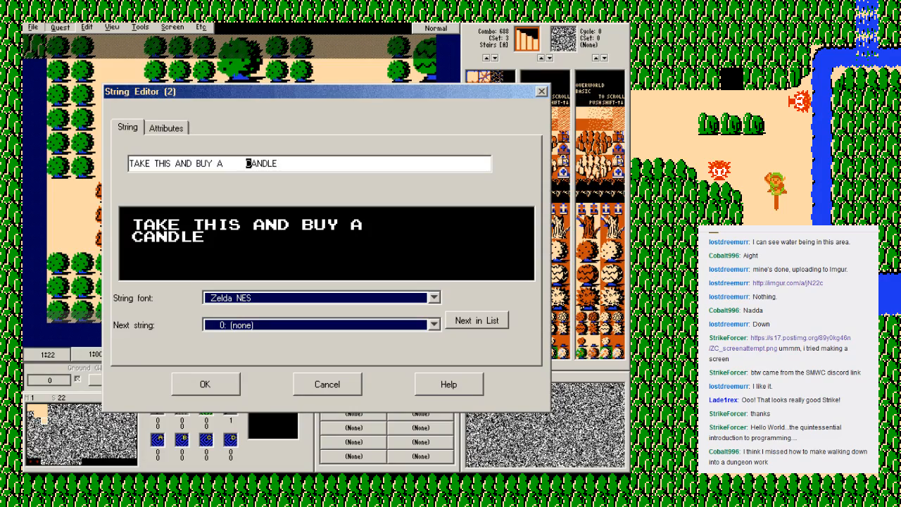
key("Return")
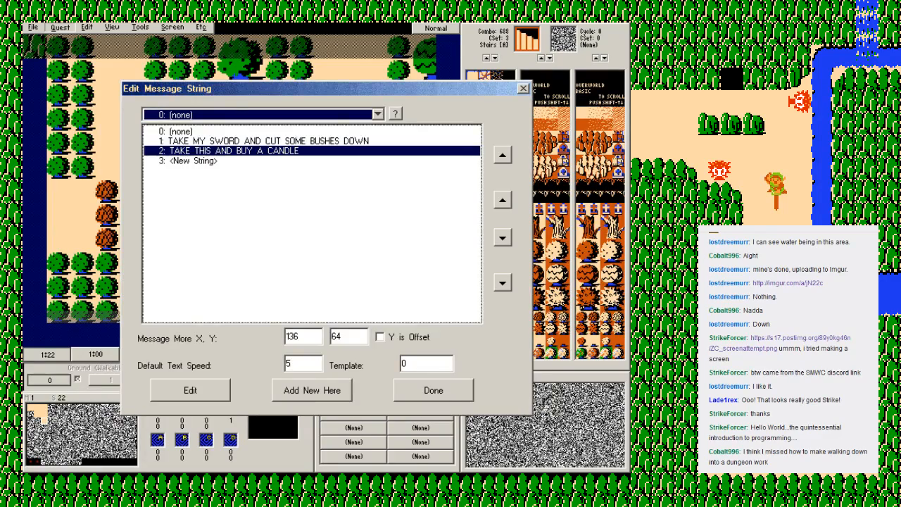
key("Escape")
Step: Assign the "TAKE THIS AND BUY A CANDLE" message string to the Armos screen
left_click(172, 28)
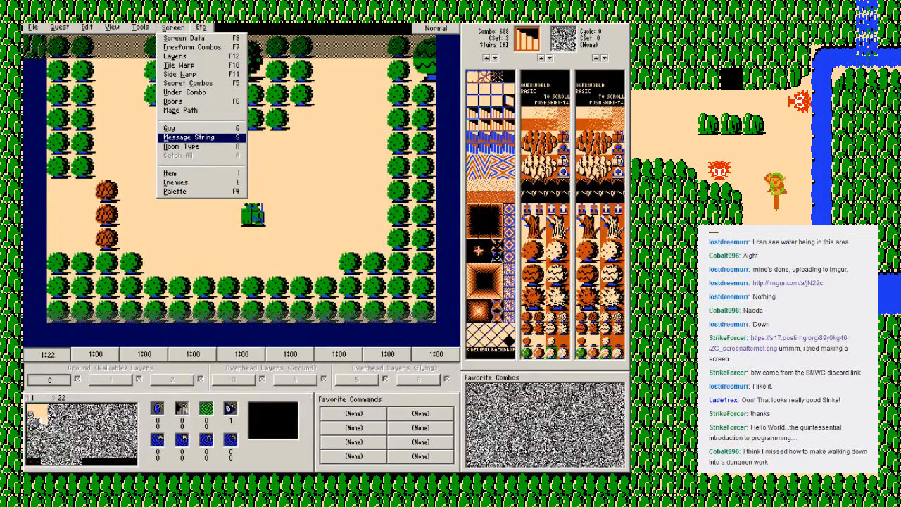
key("Return")
key("Down")
key("Return")
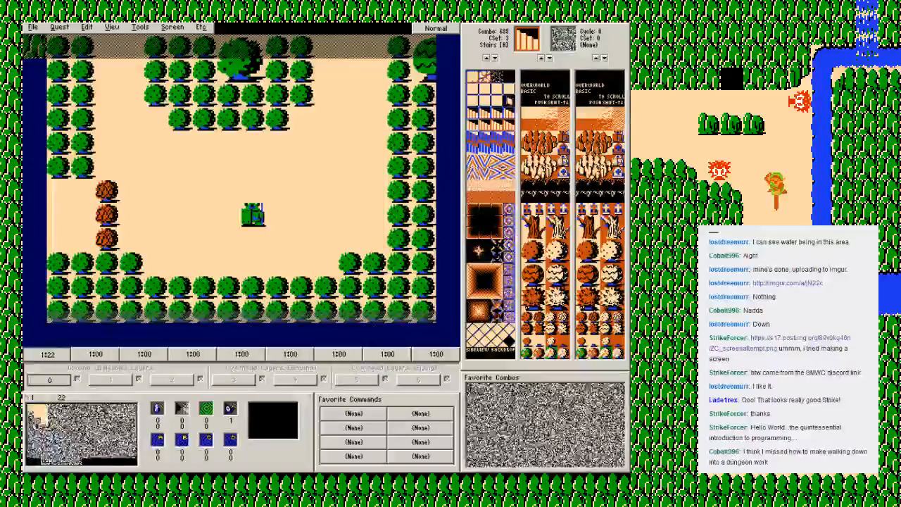
Step: Set the Armos screen's room type to Secret Money
key("alt+s")
key("Down")
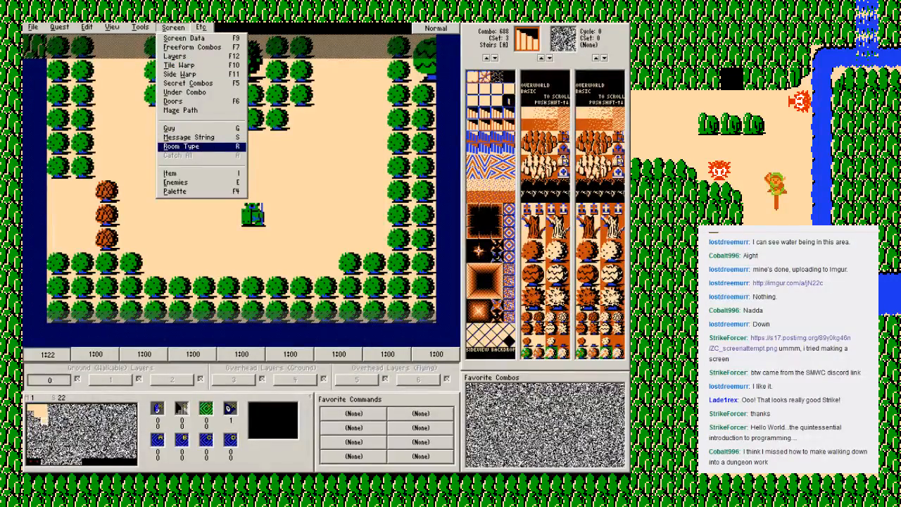
key("Return")
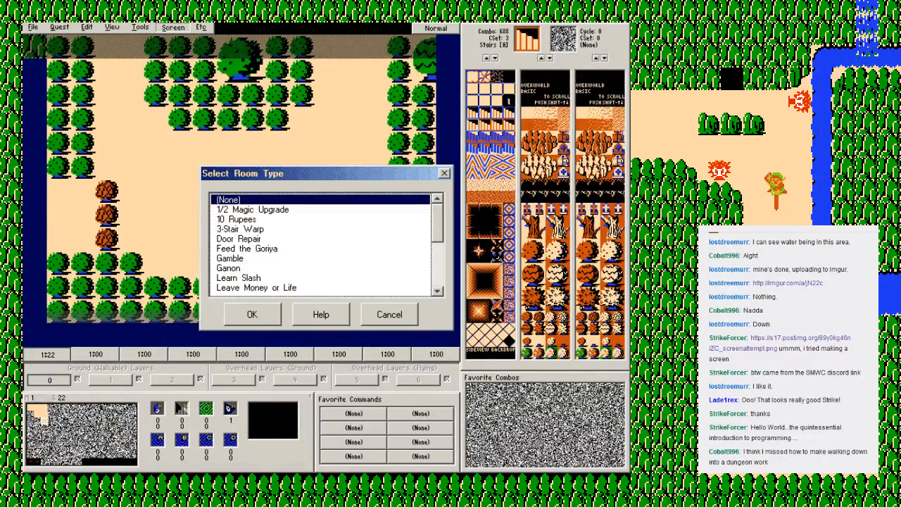
scroll(321, 244, "down", 2)
scroll(321, 244, "up", 2)
scroll(322, 243, "down", 4)
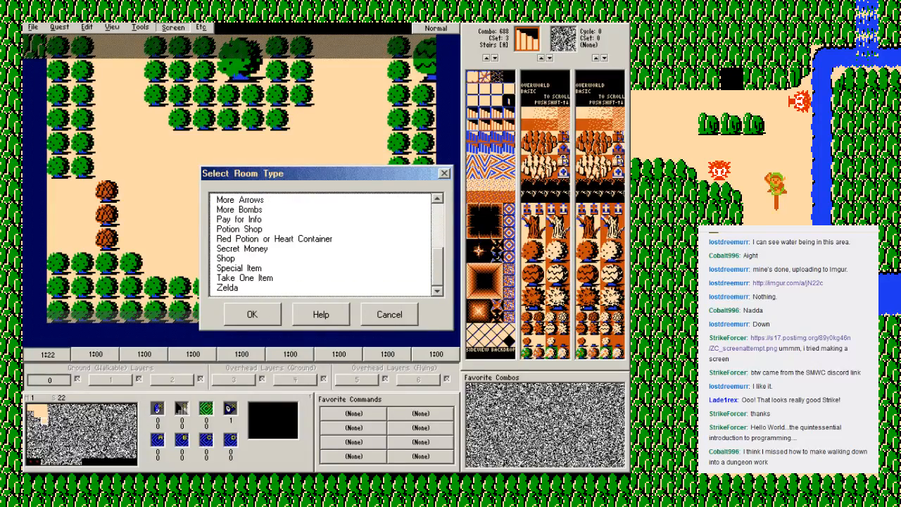
double_click(241, 248)
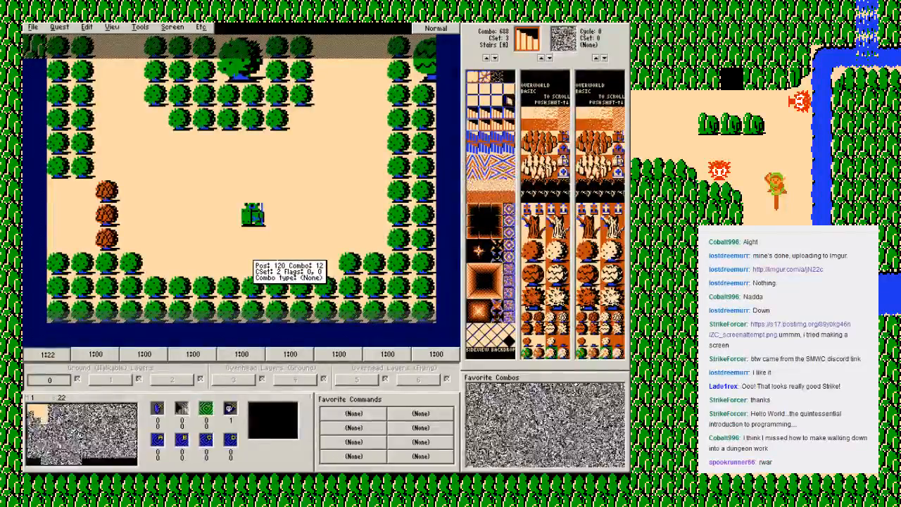
Step: Set the Secret Money amount to 20
left_click(172, 26)
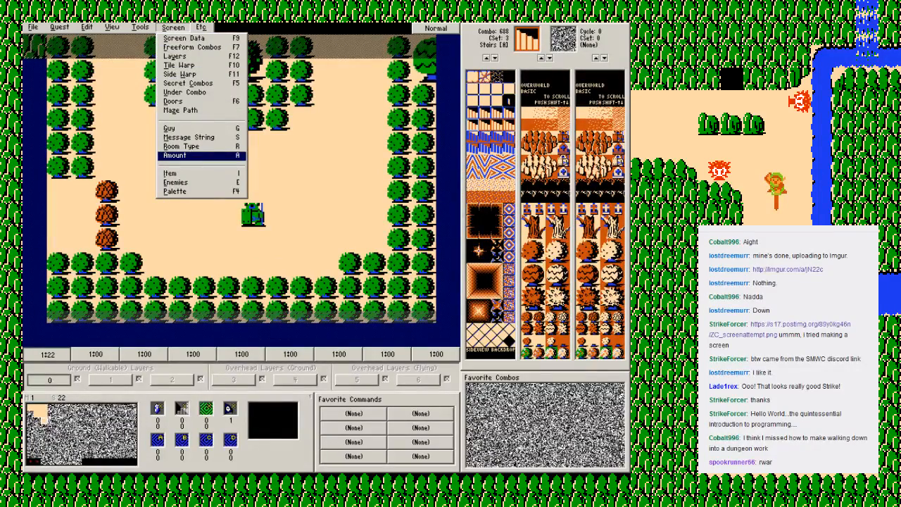
left_click(176, 155)
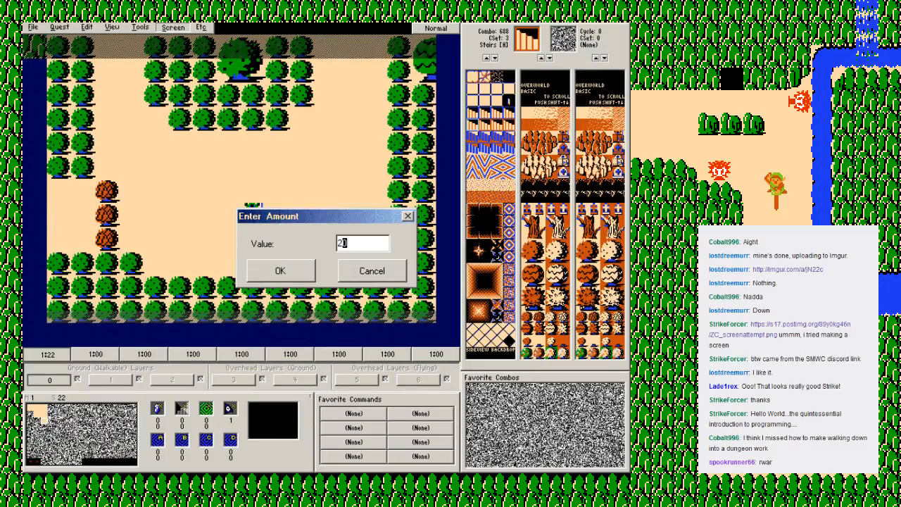
type("2")
key("Return")
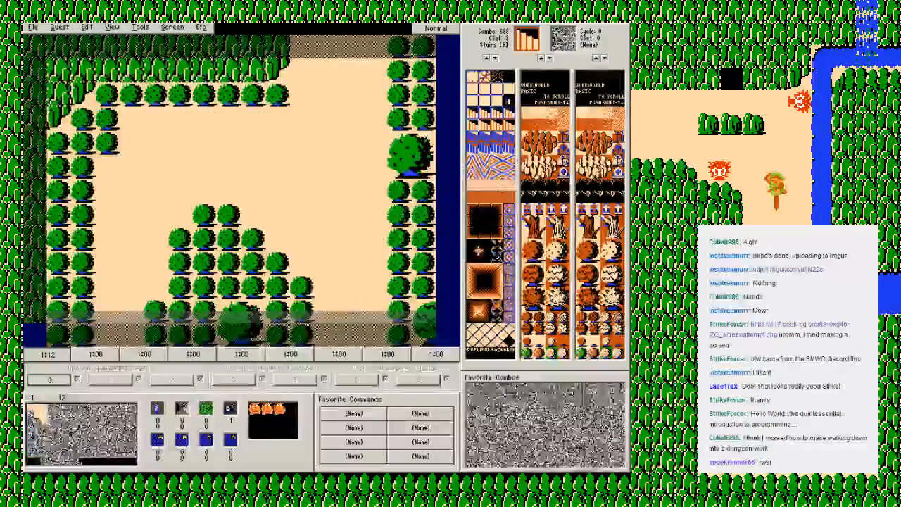
Step: Set the guy of cave-entrance screen 02 to Merchant and check its message string selection
key("Up")
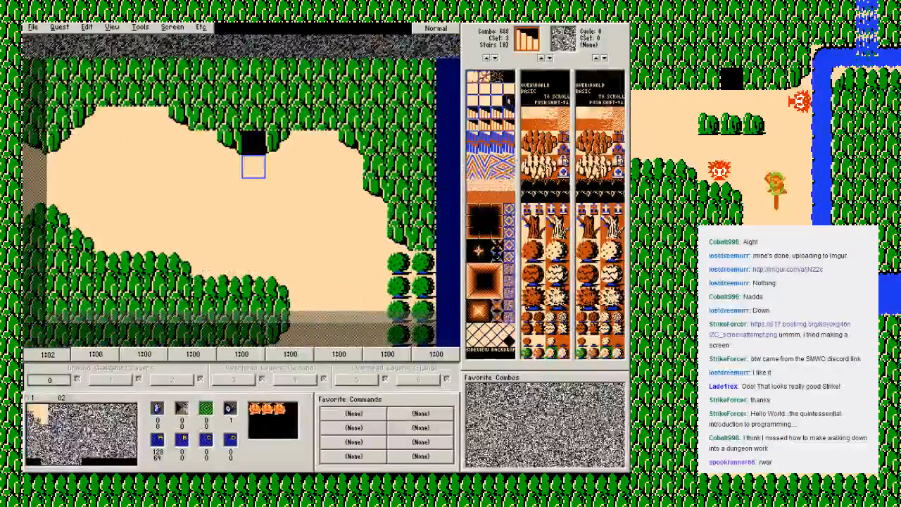
left_click(182, 26)
left_click(172, 127)
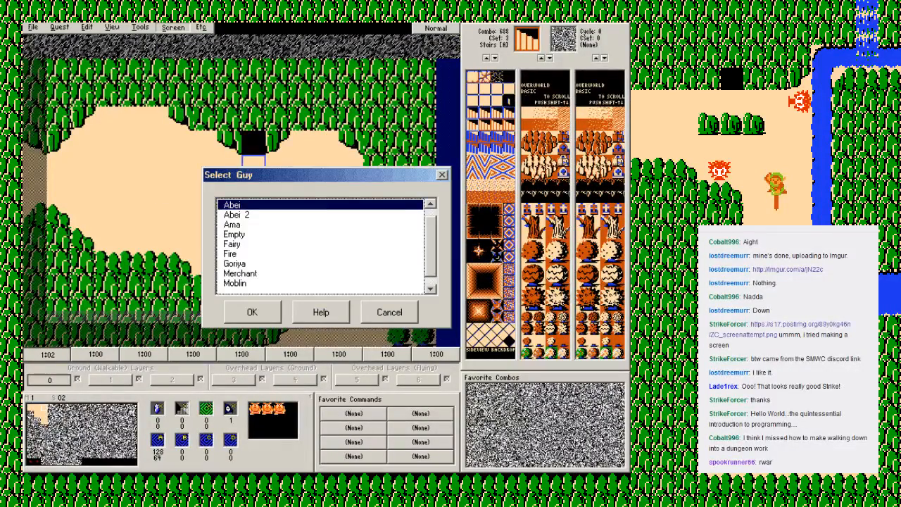
double_click(241, 273)
left_click(173, 27)
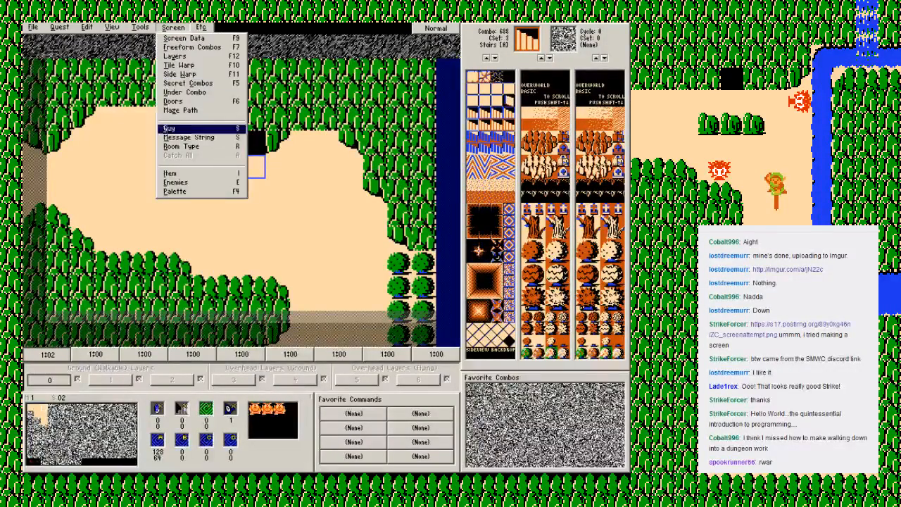
left_click(185, 137)
left_click(372, 314)
Step: Add a new message string reading "BUY THIS CANDLE AND GO BURN A BUSH OR TWO!" to the quest's strings
left_click(34, 27)
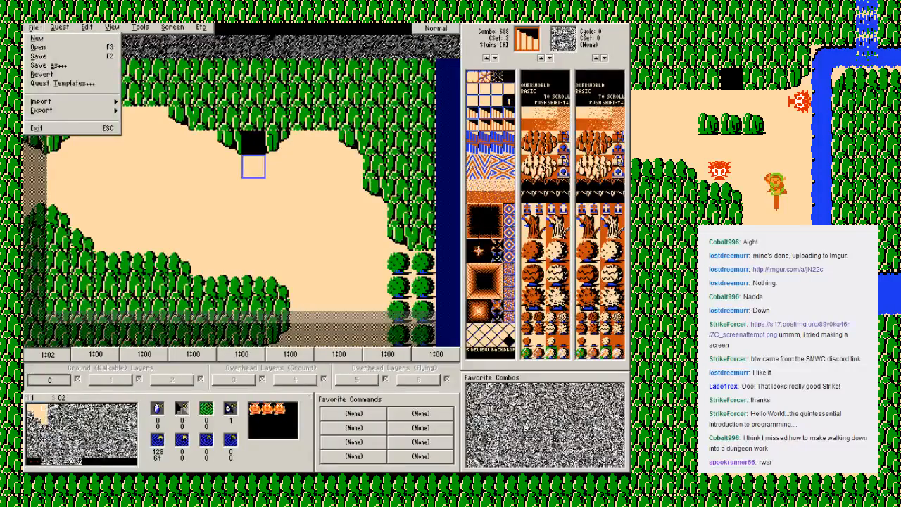
mouse_move(59, 27)
left_click(65, 92)
double_click(189, 161)
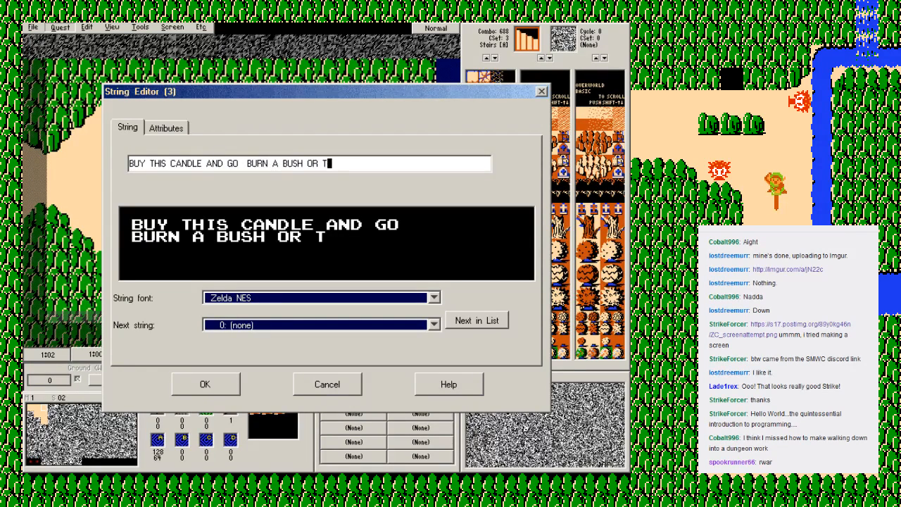
key("Return")
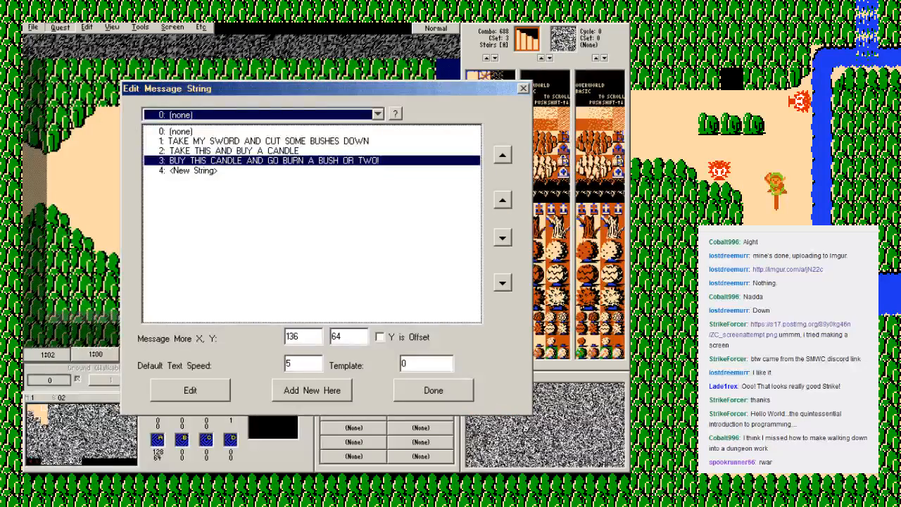
left_click(433, 390)
Step: Assign the "BUY THIS CANDLE AND GO BURN A BUSH OR TWO!" message string to screen 02 and set its room type to Shop
left_click(173, 28)
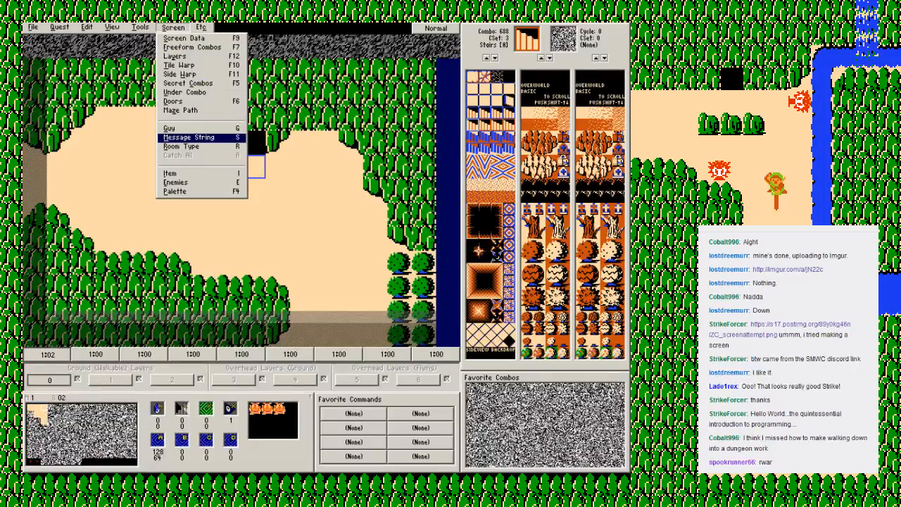
left_click(194, 138)
double_click(310, 228)
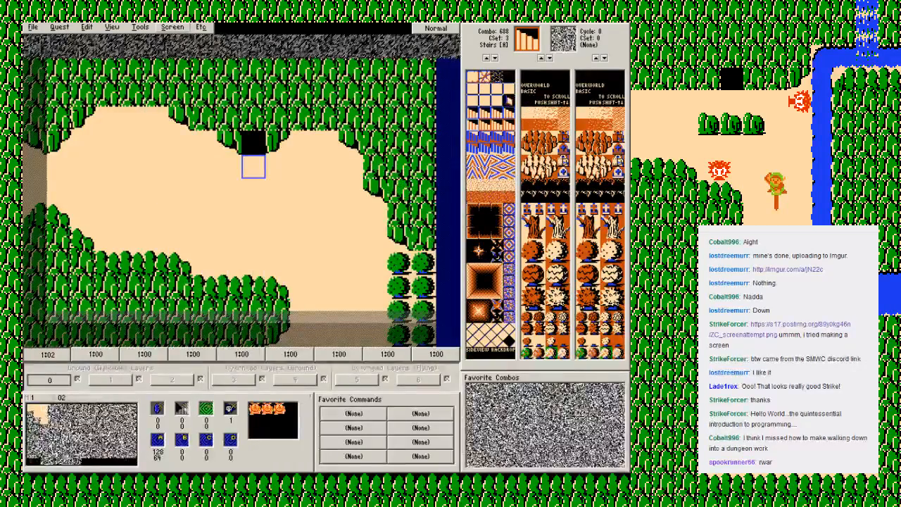
left_click(172, 27)
left_click(182, 145)
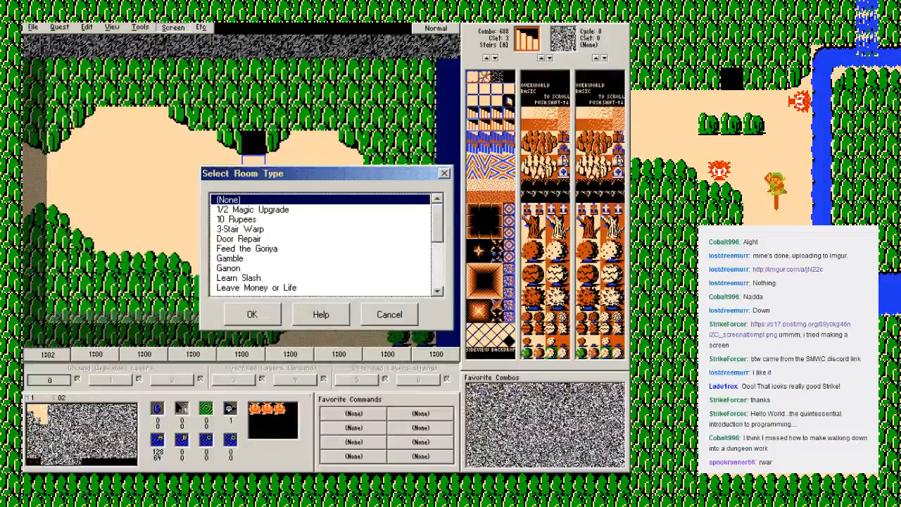
scroll(302, 244, "down", 5)
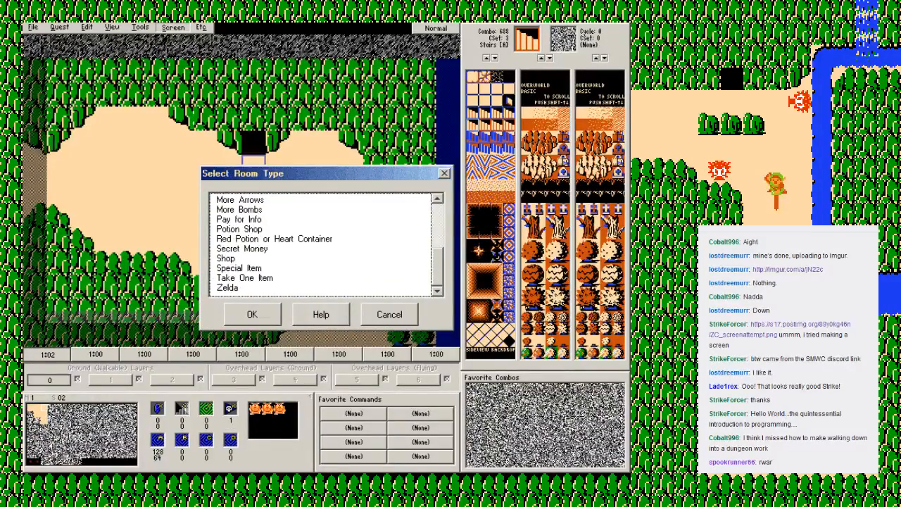
double_click(281, 258)
left_click(59, 27)
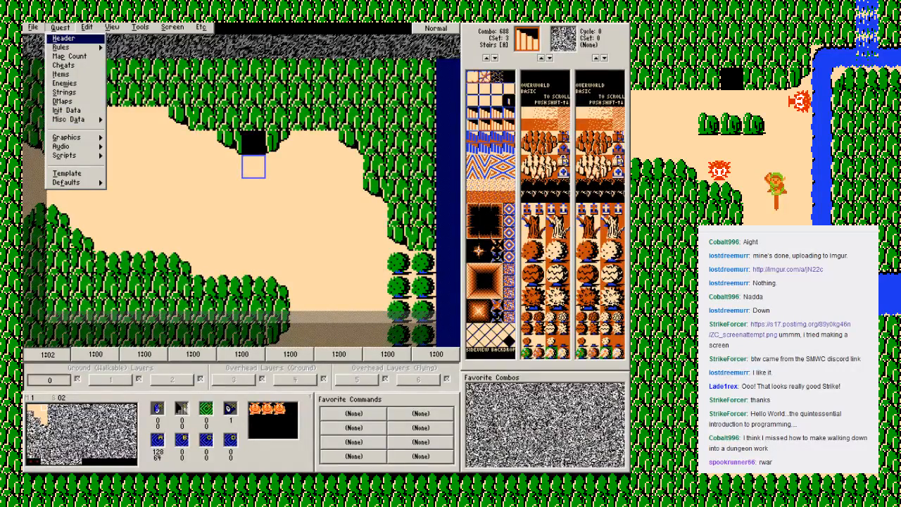
left_click(112, 28)
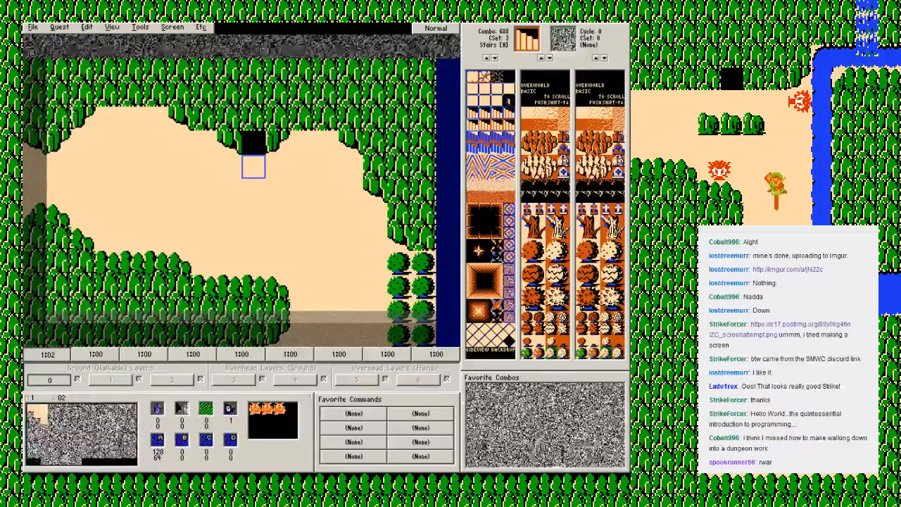
left_click(173, 27)
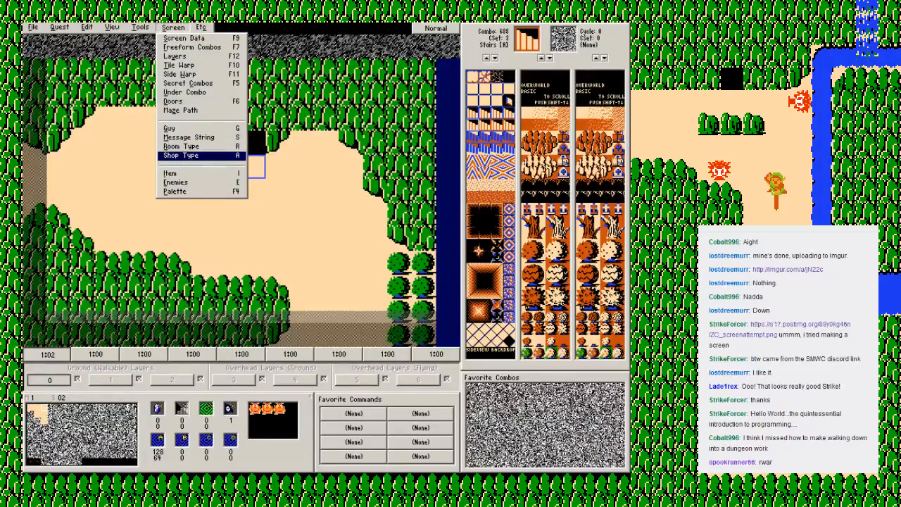
key("Return")
scroll(321, 243, "down", 3)
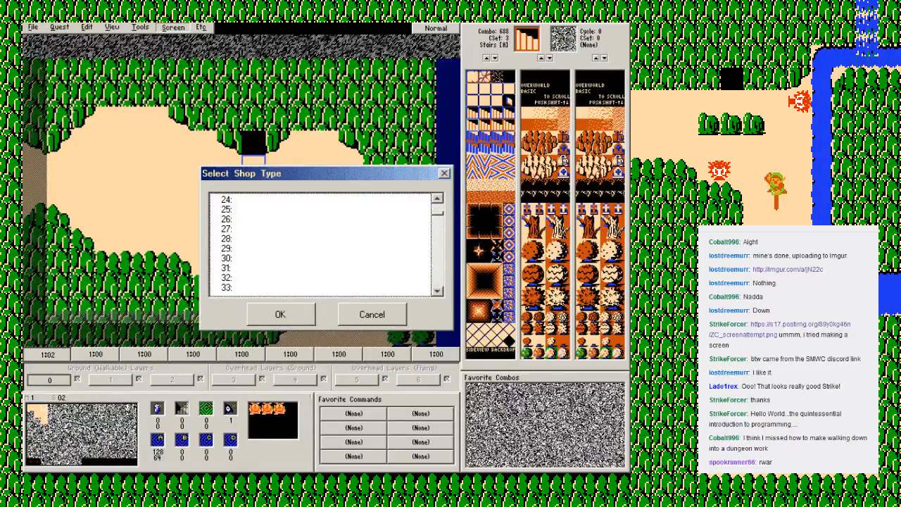
scroll(320, 243, "up", 3)
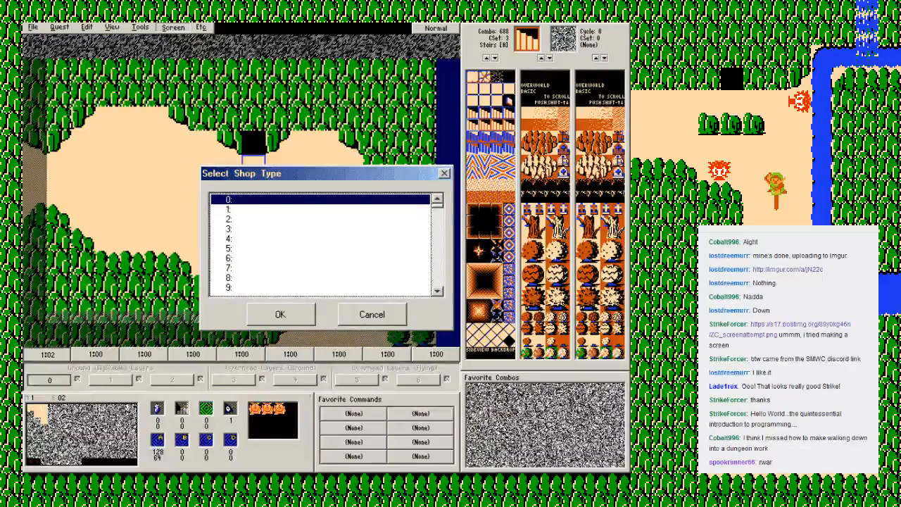
key("Escape")
Step: Edit shop type 0 in the quest's shop types and name it Candle Shop
left_click(60, 26)
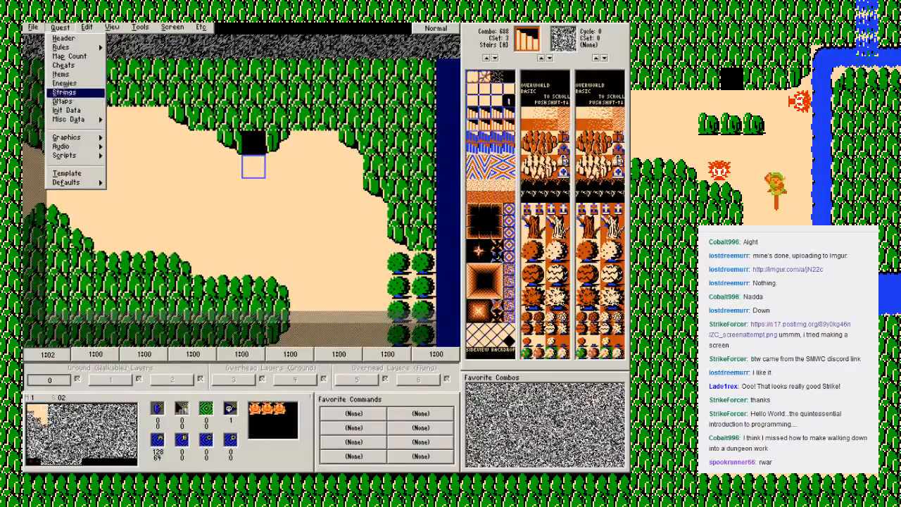
mouse_move(69, 120)
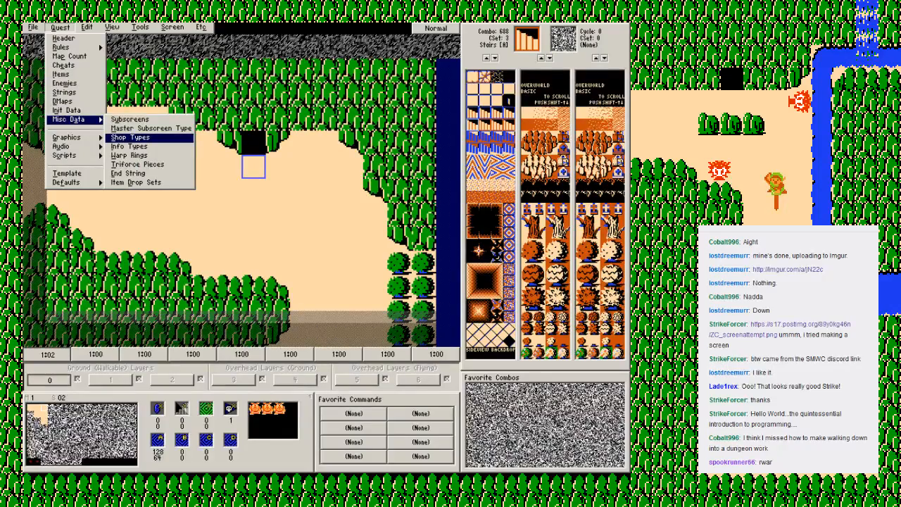
left_click(131, 138)
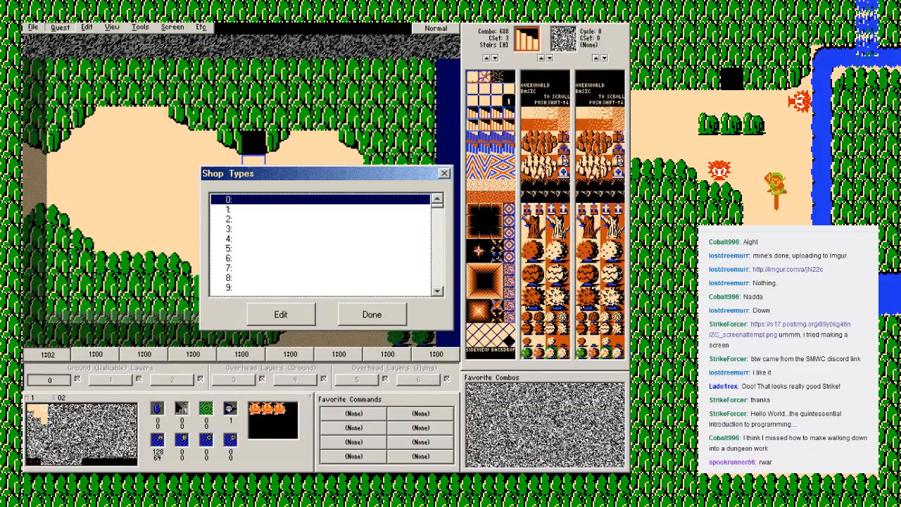
left_click(282, 239)
left_click(282, 268)
left_click(281, 200)
left_click(281, 314)
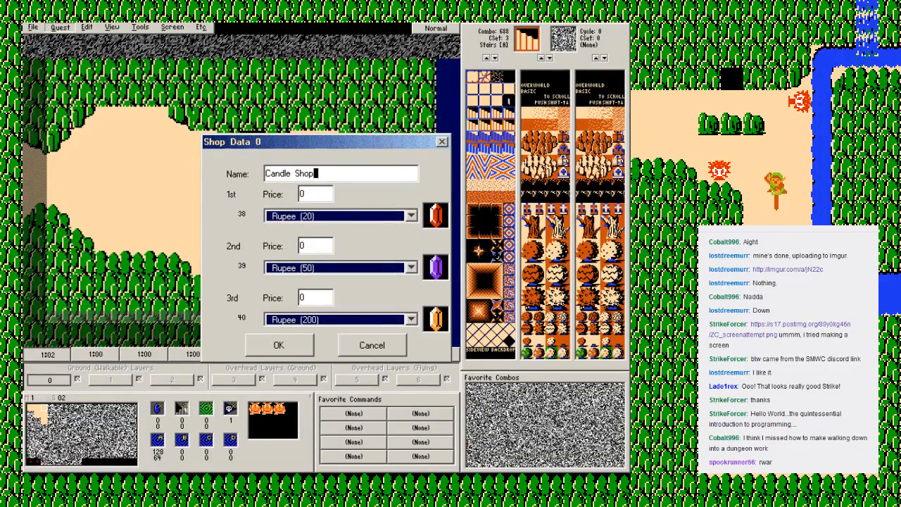
Step: Stock the Candle Shop with Shield 2 (Magic) at price 100 first and Candle 1 (Blue) at price 20 second
left_click(341, 216)
scroll(338, 265, "down", 5)
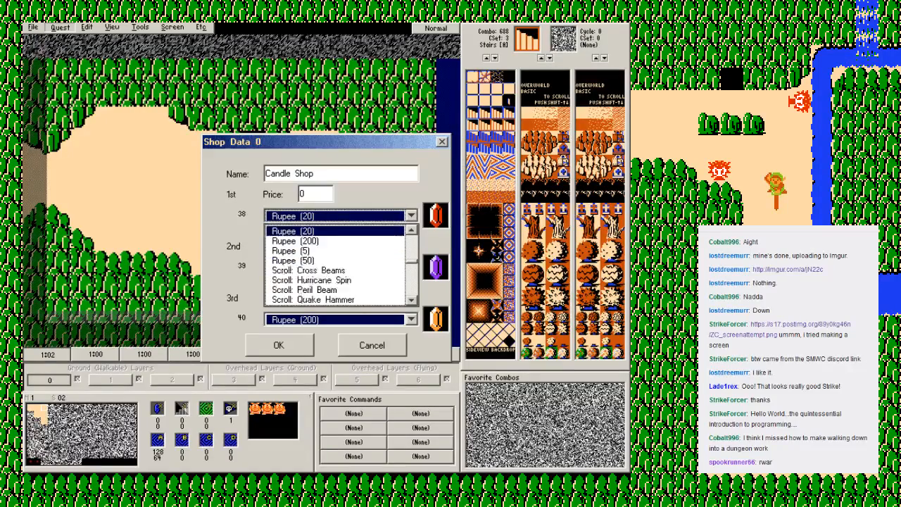
left_click(303, 241)
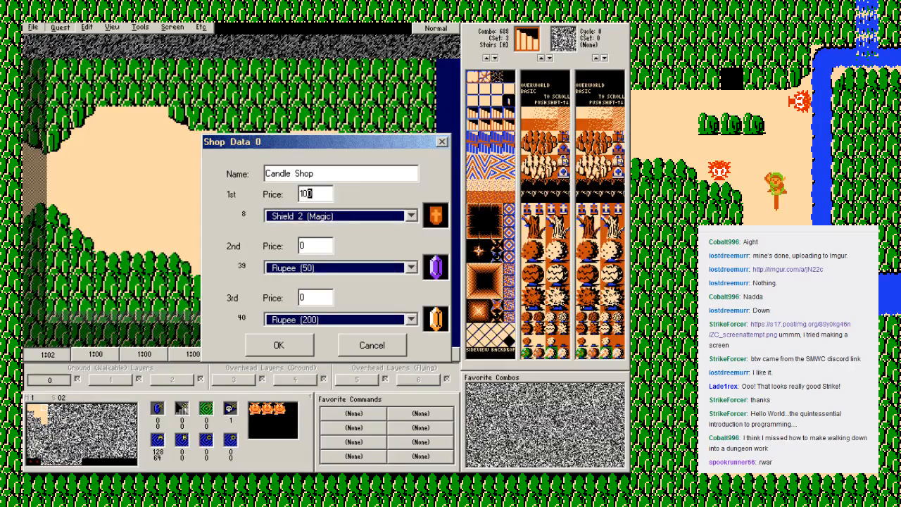
left_click(338, 268)
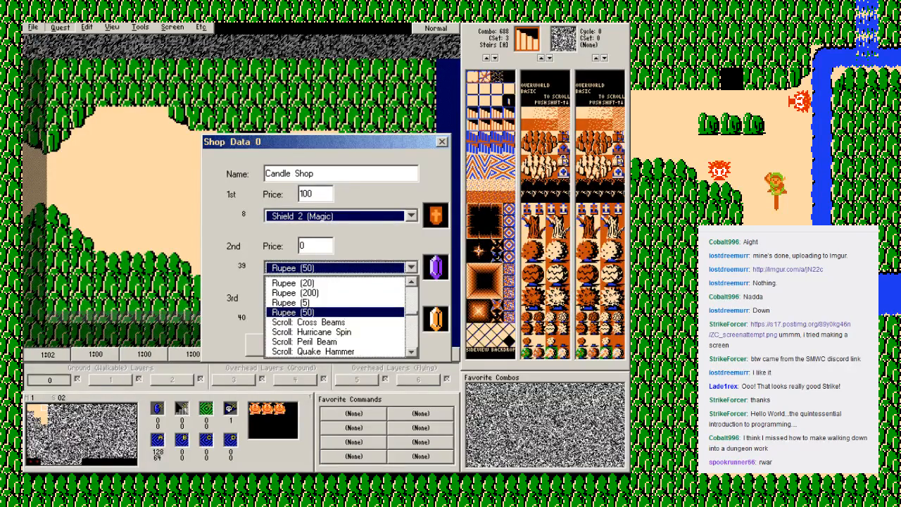
key("c")
key("Return")
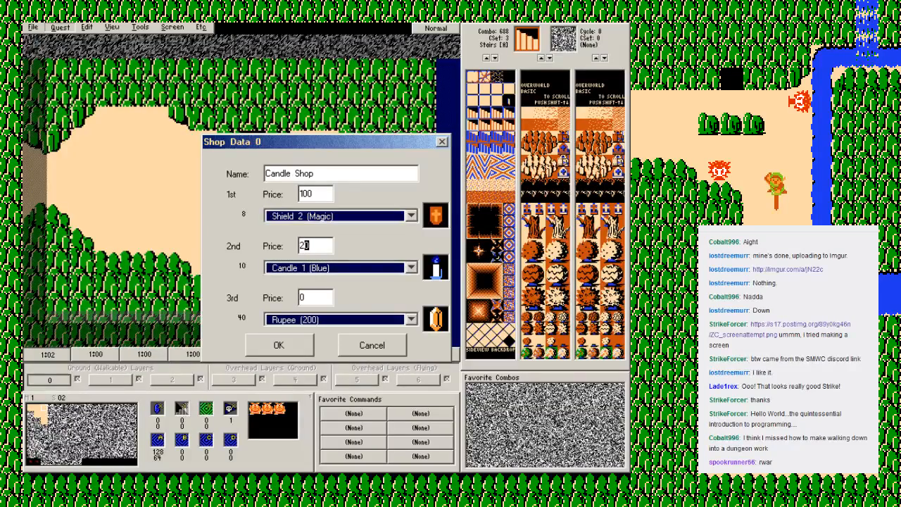
Step: Set the shop's third item to Potion 1 (Blue) at price 40 and save the shop data
left_click(338, 320)
scroll(338, 369, "down", 8)
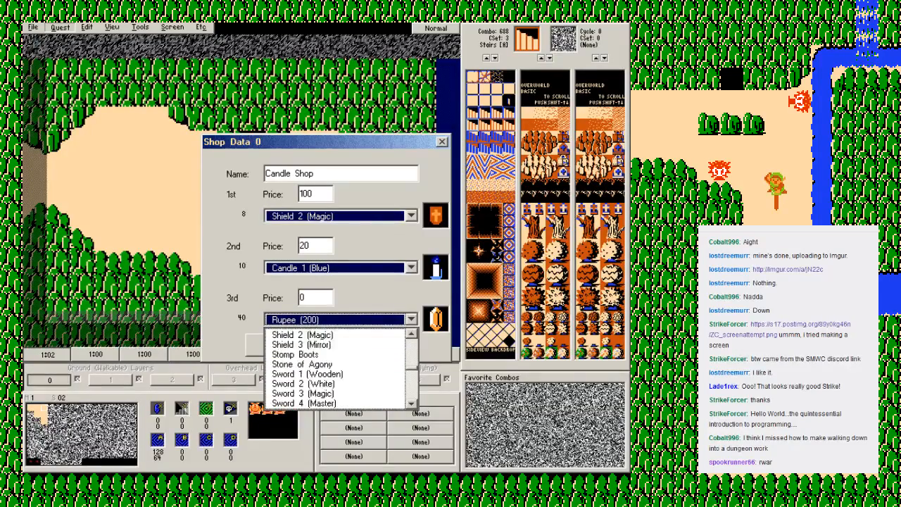
scroll(338, 369, "down", 3)
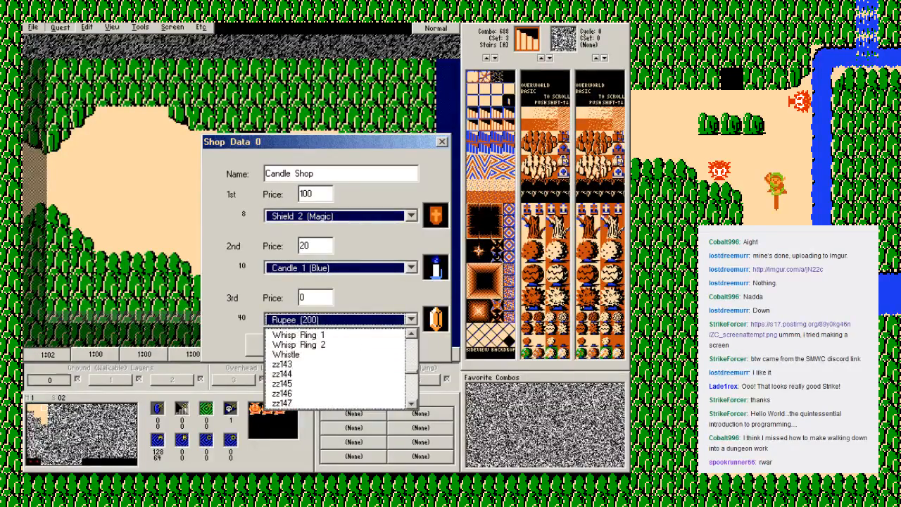
scroll(338, 369, "up", 12)
scroll(338, 368, "up", 2)
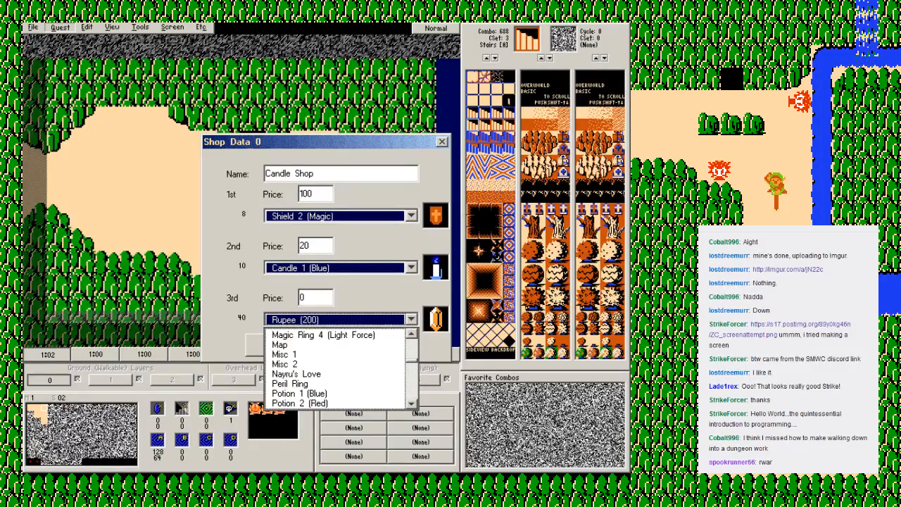
left_click(300, 393)
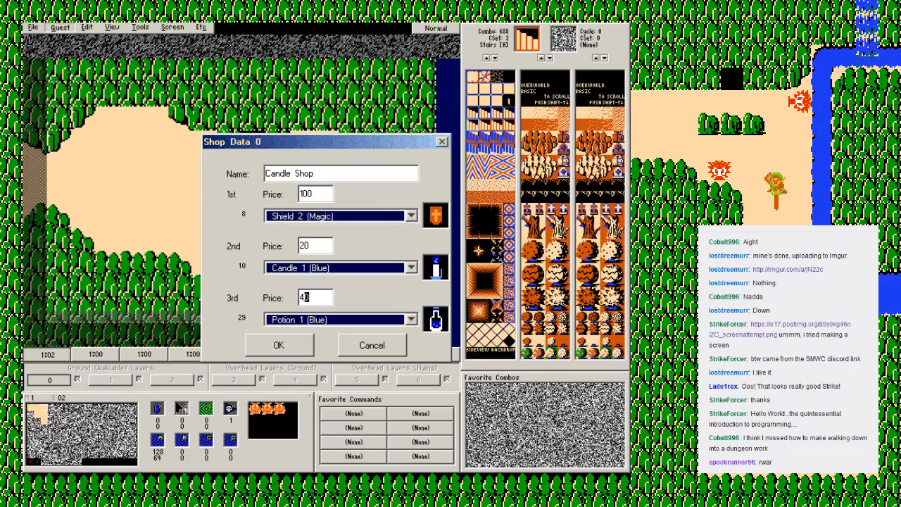
left_click(279, 345)
left_click(371, 314)
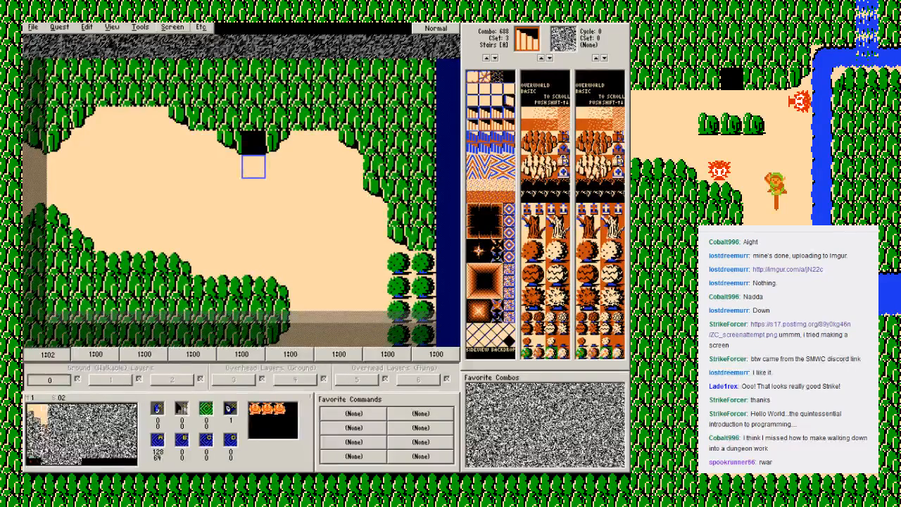
Step: Set screen 02's shop type to Candle Shop
left_click(173, 27)
left_click(181, 155)
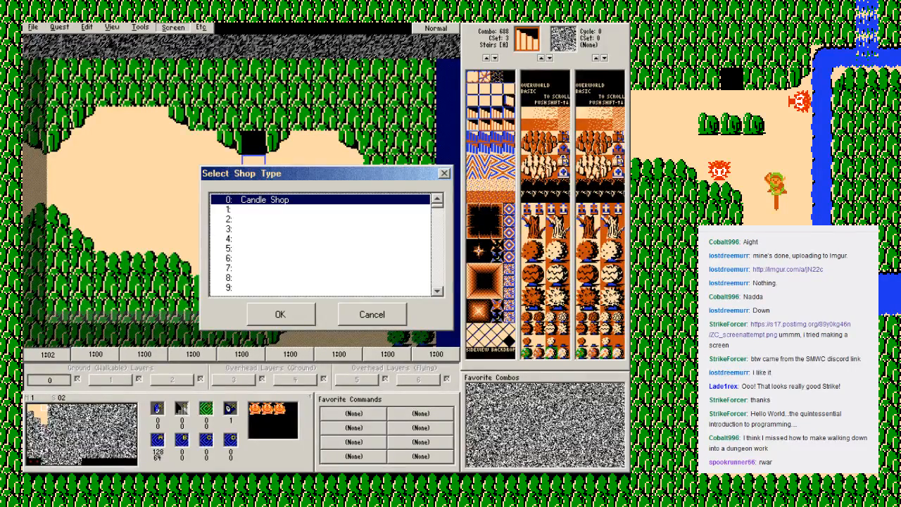
key("Return")
Step: Save the quest, then switch to the Zelda Classic player and start the Class save file
key("F2")
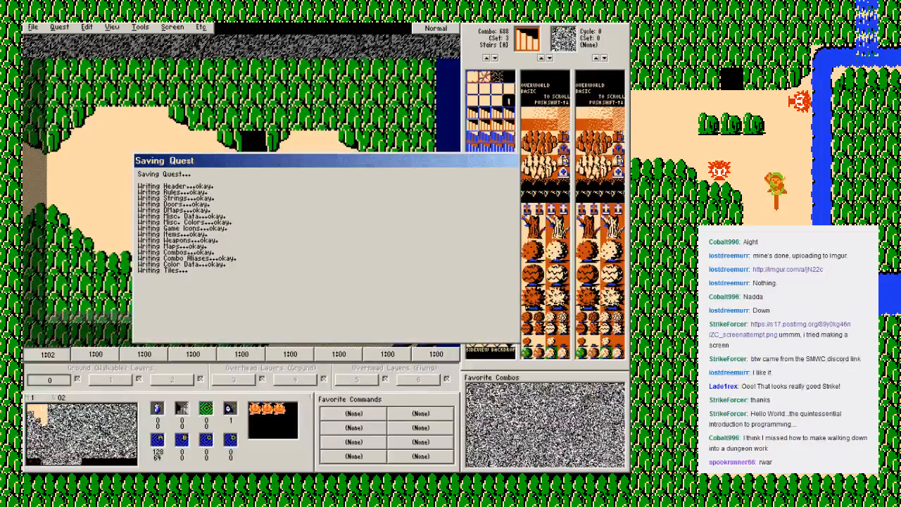
key("Return")
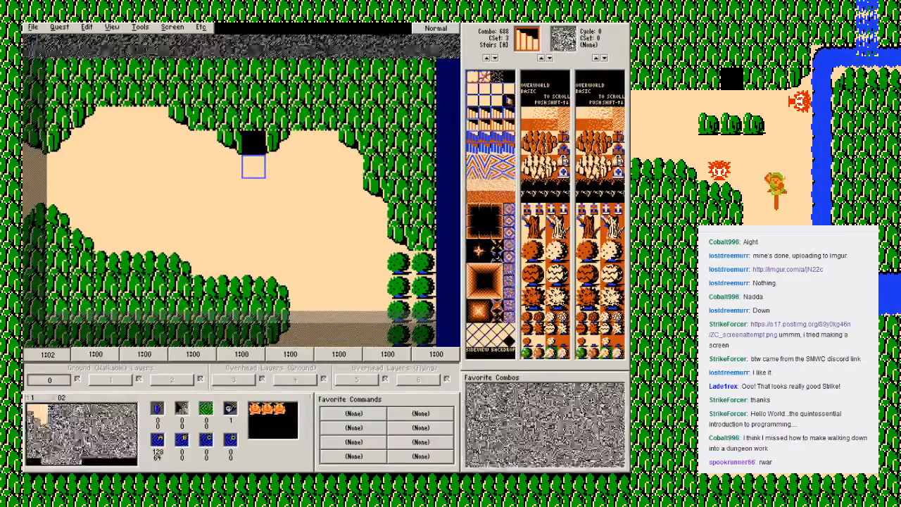
key("alt+Tab")
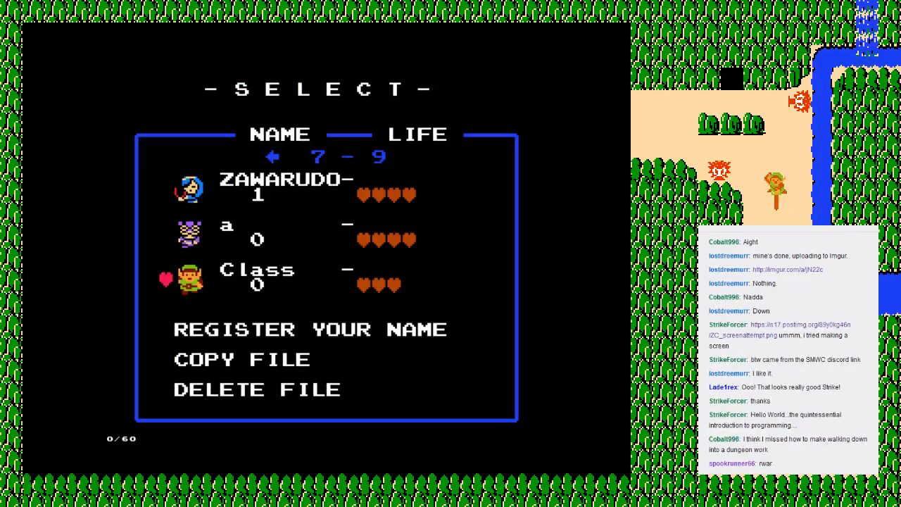
key("Return")
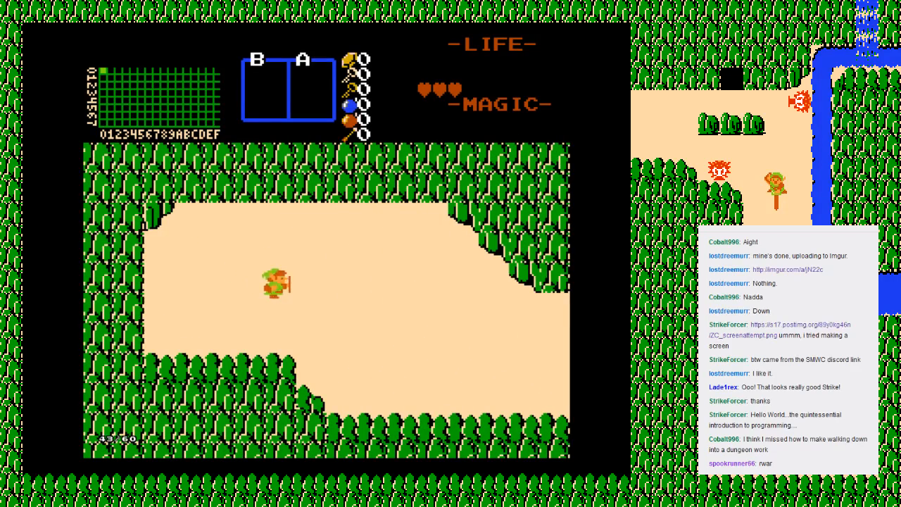
Step: Walk Link east from the start screen to the river screen and south to the cave-entrance screen
key("Down")
key("Right")
key("Right")
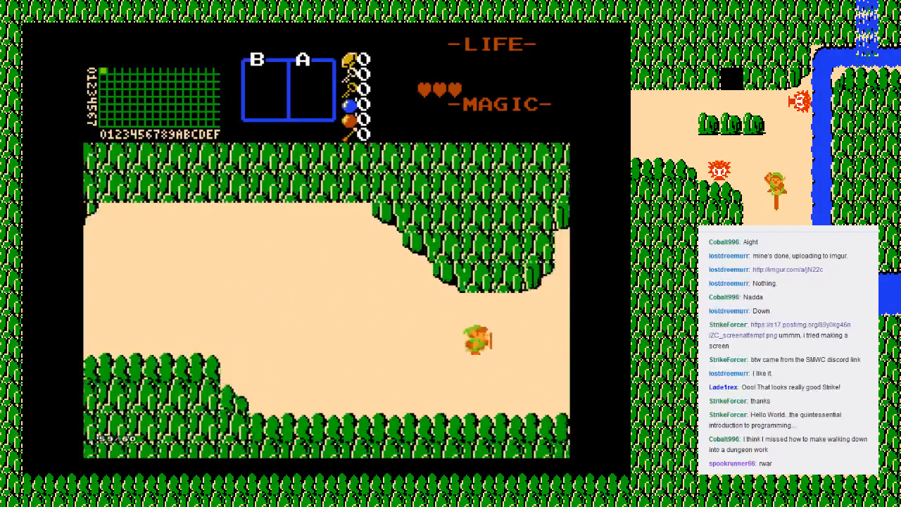
key("Down")
key("Right")
key("Right")
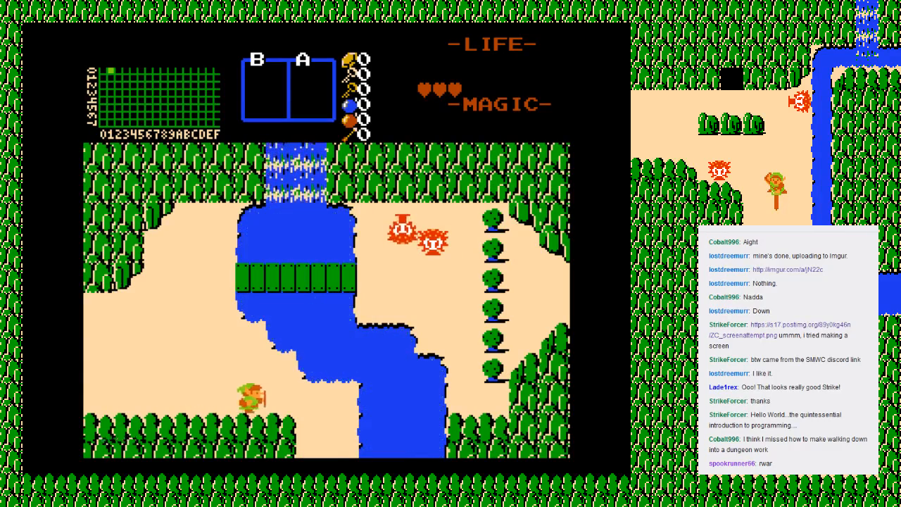
key("Down")
key("Down")
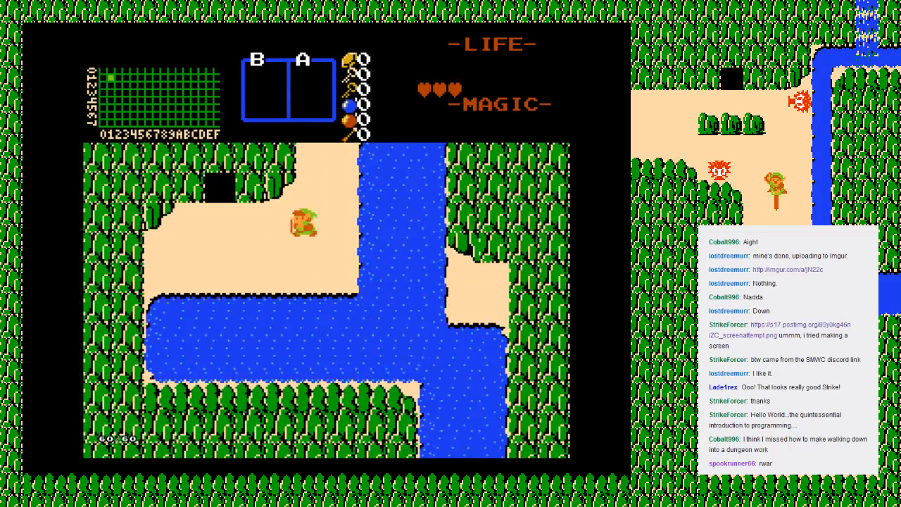
Step: Enter the cave and take the sword from the old man
key("Left")
key("Up")
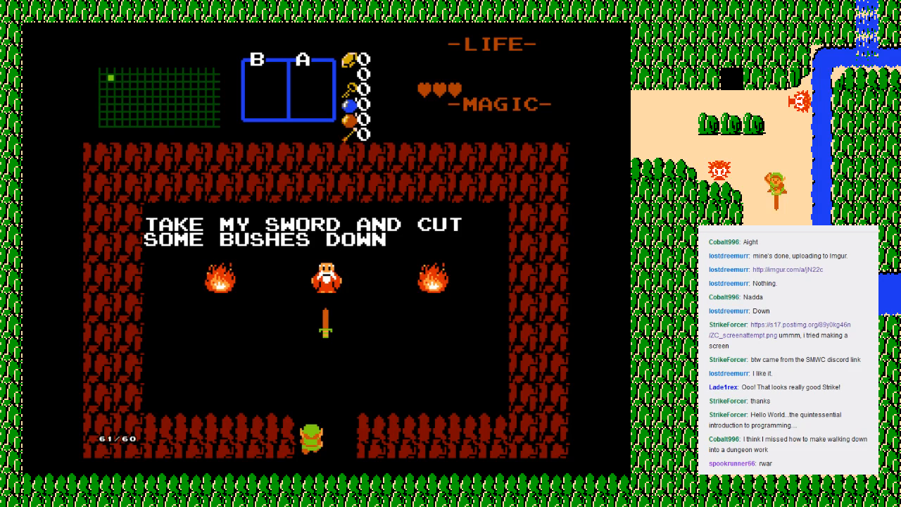
key("Up")
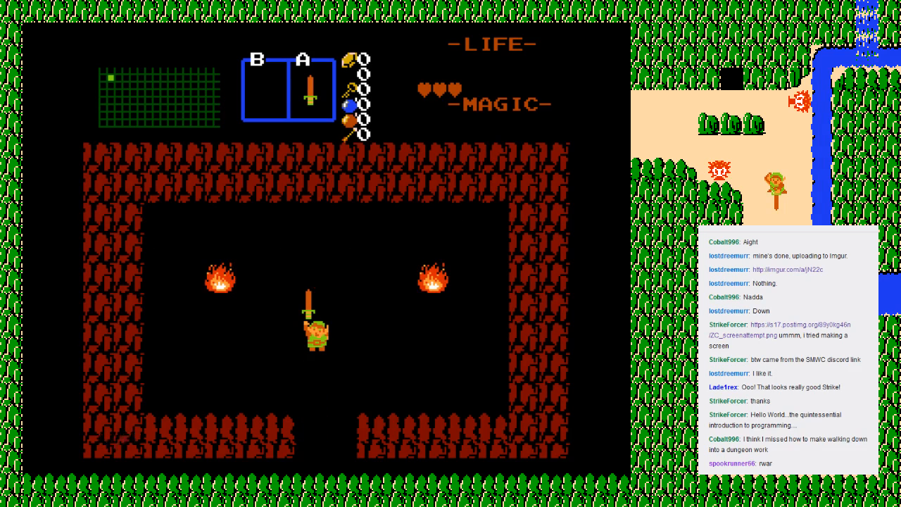
Step: Leave the sword cave and walk Link north to the waterfall screen
key("Down")
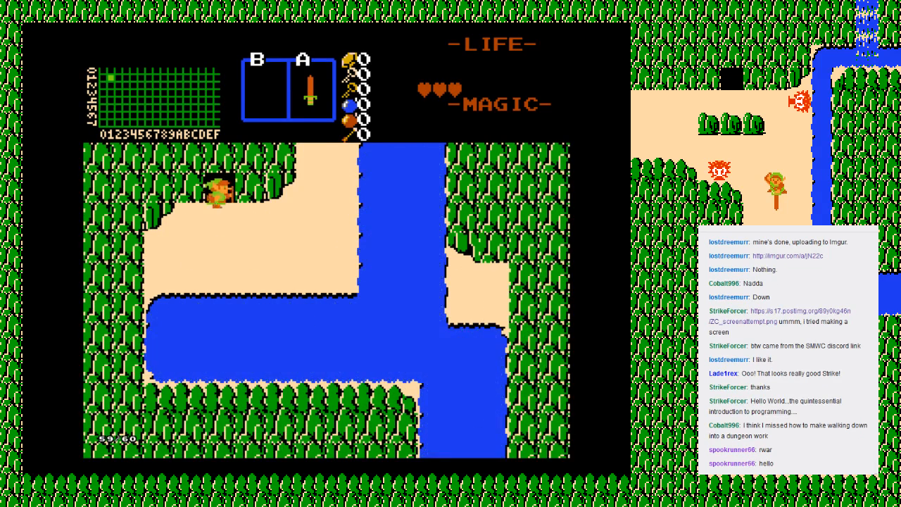
key("Down")
key("Right")
key("Up")
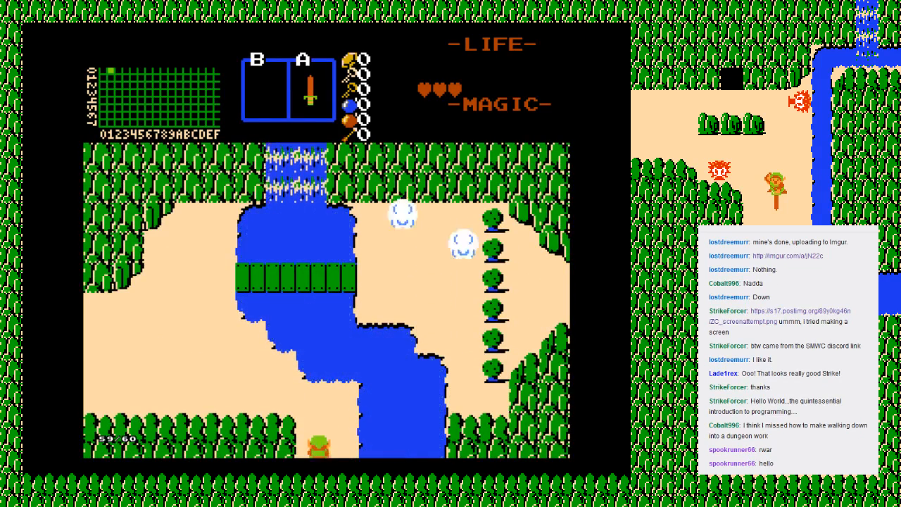
Step: Cross the bridge below the waterfall and fight the two Octoroks east of the river with the sword
key("Up")
key("Left")
key("Up")
key("Right")
key("alt")
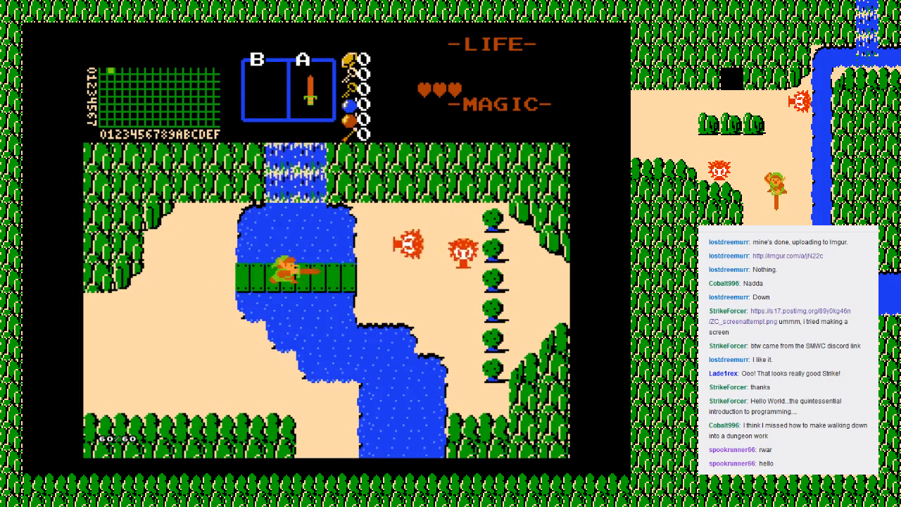
key("Right")
key("Up")
key("Right")
key("alt")
key("Down")
key("alt")
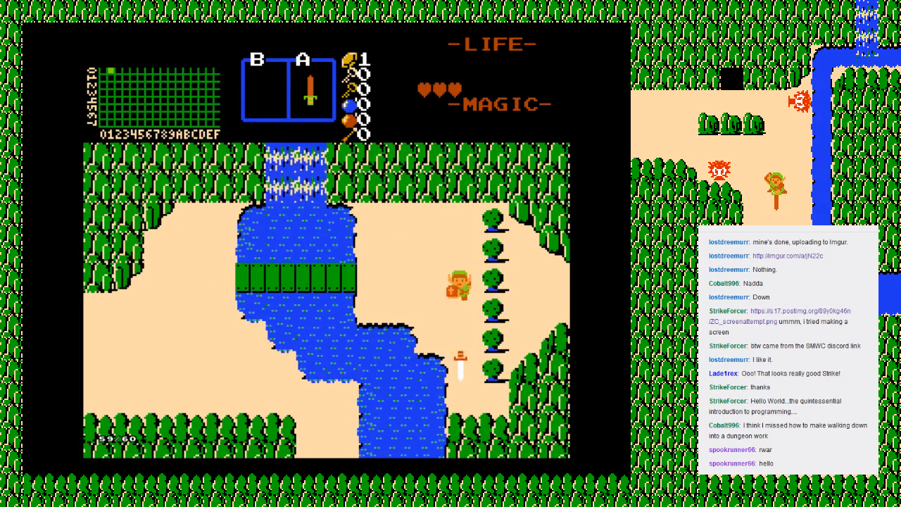
Step: Pass east through the row of trees to the next screen, attack the Moblins there and enter the cave shop
key("Right")
key("alt")
key("Right")
key("Right")
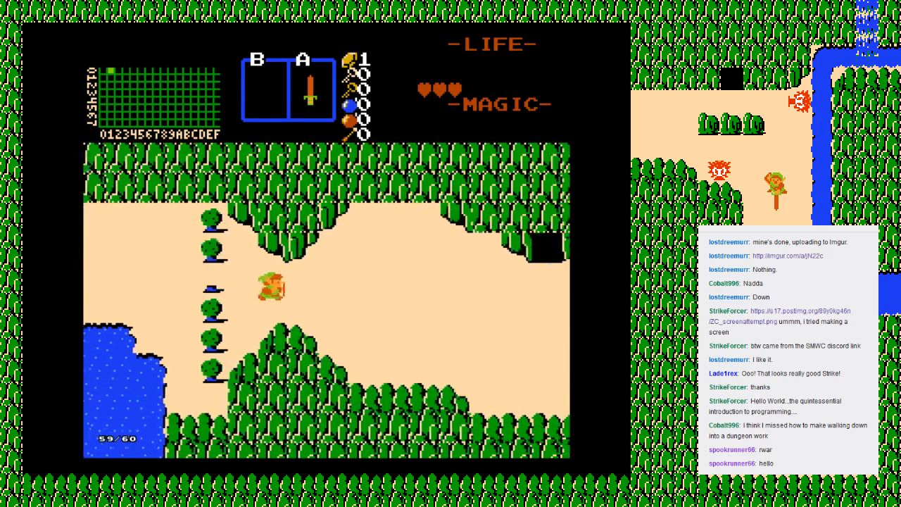
key("Right")
key("alt")
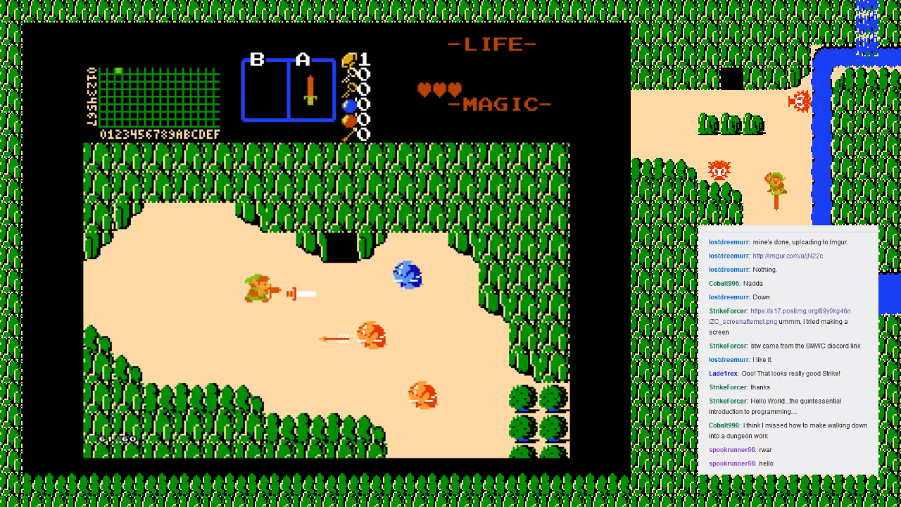
key("Right")
key("Up")
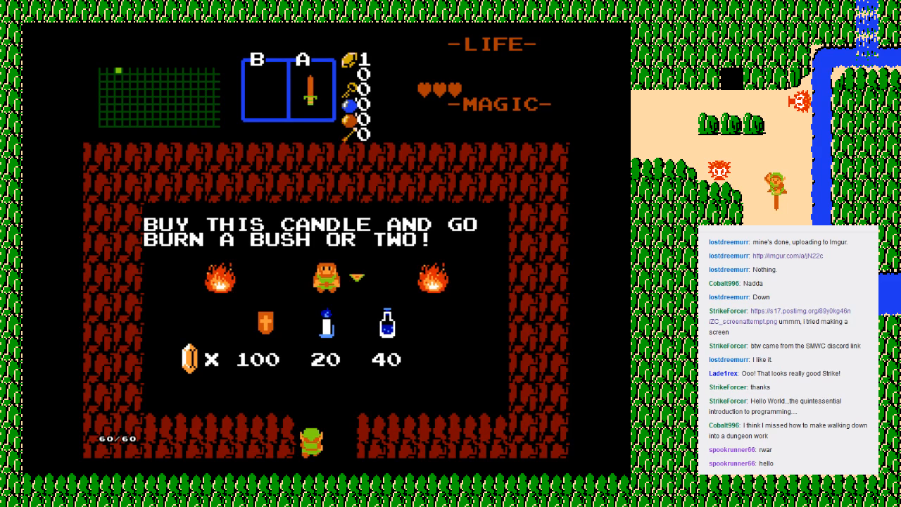
Step: Skip the shopkeeper's message, try to buy the 20-rupee candle and leave the shop
key("alt")
key("Up")
key("Left")
key("Up")
key("Right")
key("Down")
key("Left")
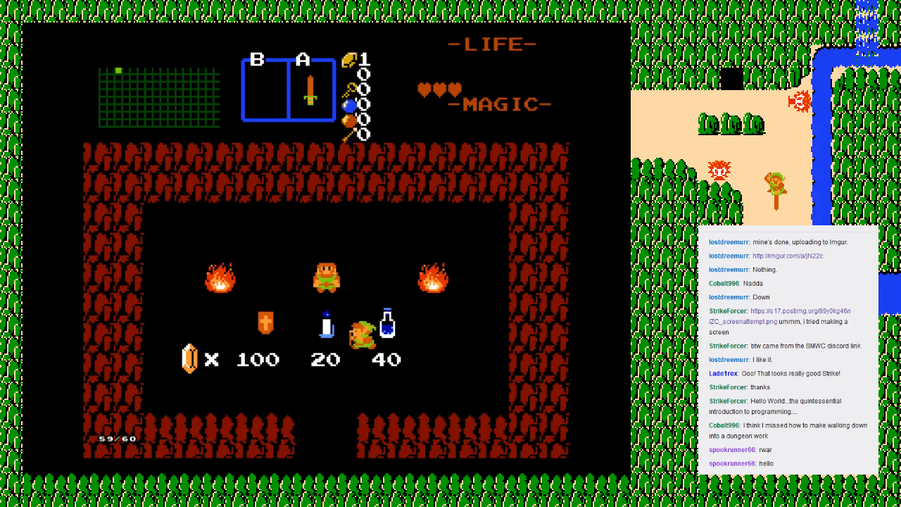
key("Left")
key("Up")
key("Down")
key("Right")
key("Down")
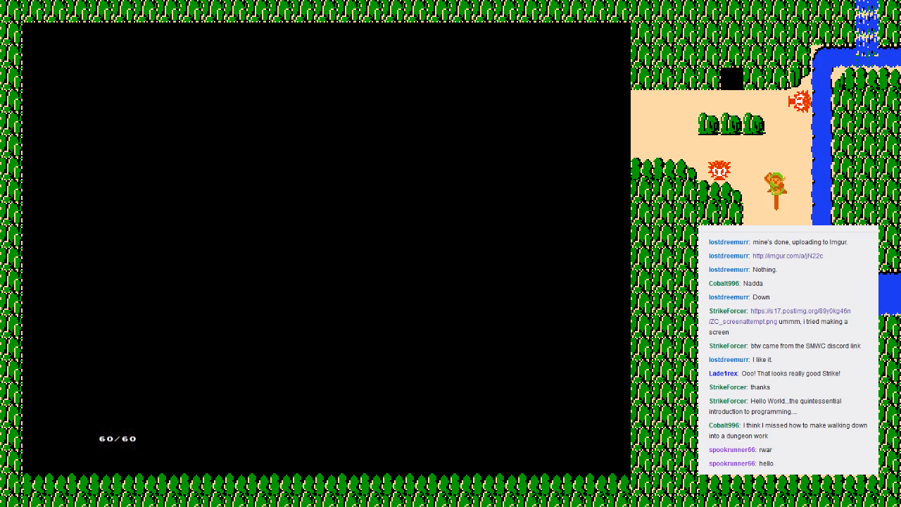
Step: Walk Link south two screens, past the Moblins, to the screen with the Armos statue
key("Right")
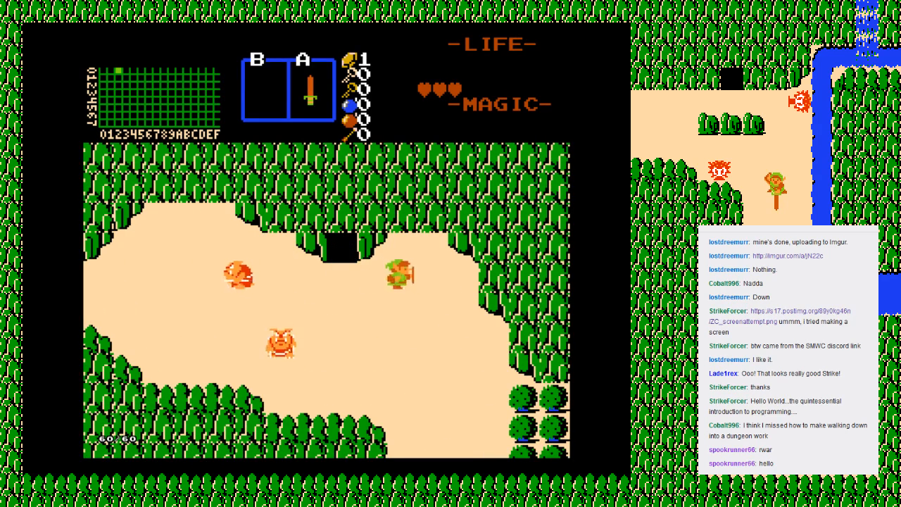
key("Down")
key("Down")
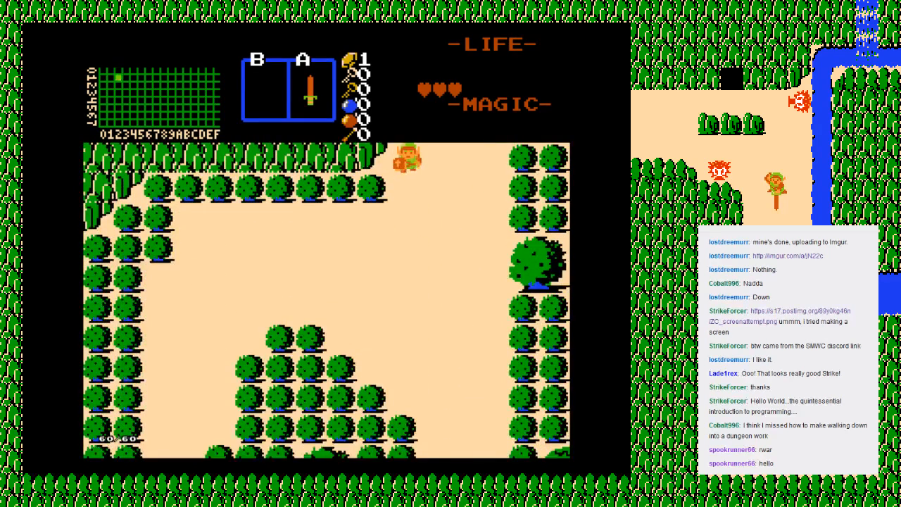
key("Right")
key("Down")
key("Down")
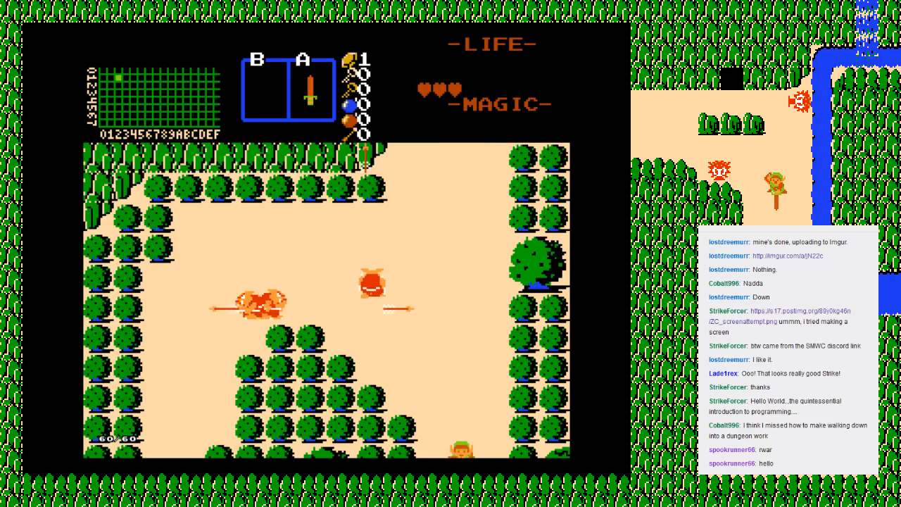
key("Down")
key("Left")
key("Down")
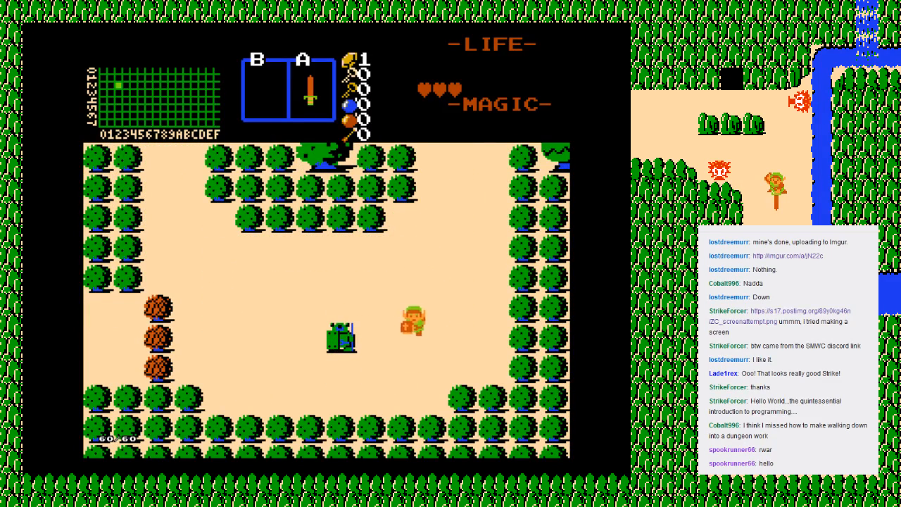
Step: Wake the Armos statue, strike at it with the sword and enter the stairs it was hiding
key("Left")
key("Right")
key("Left")
key("alt")
key("Left")
key("alt")
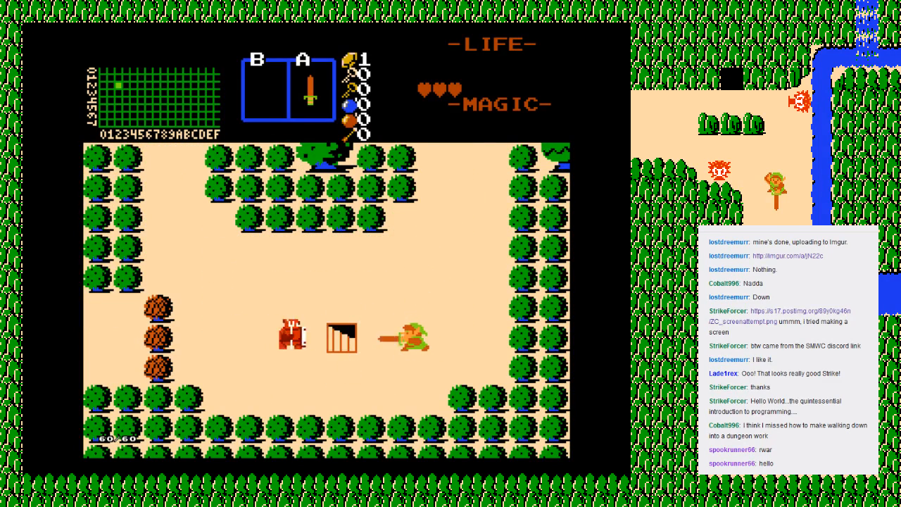
key("Left")
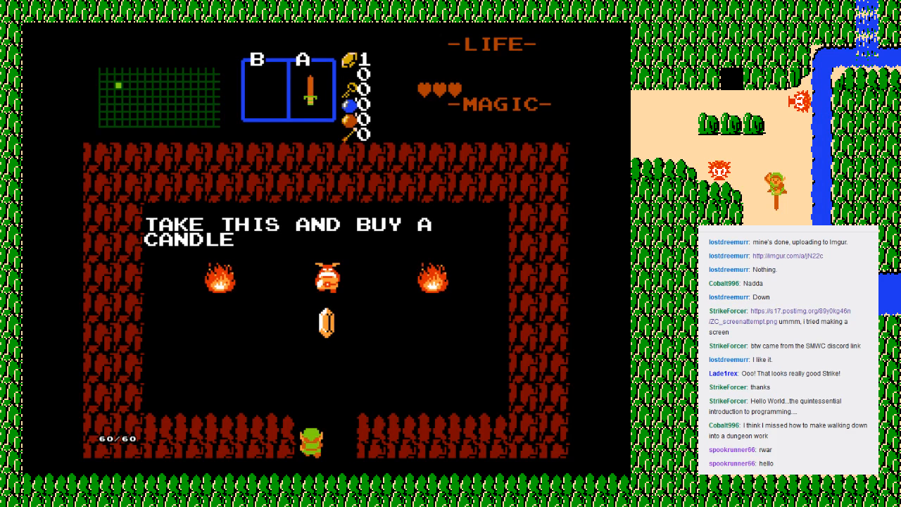
Step: Collect the 20 rupees of secret money from the Moblin in the cave, then exit
key("Up")
key("Right")
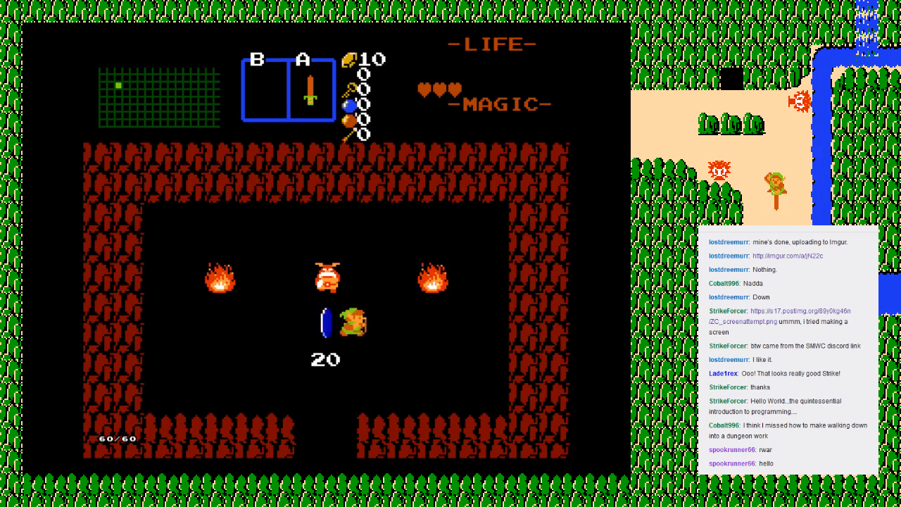
key("Down")
key("Left")
key("Down")
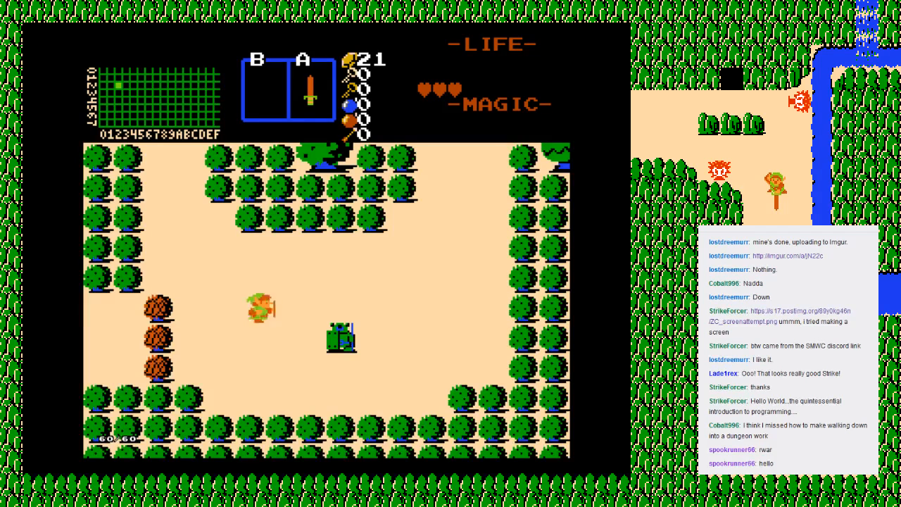
Step: Walk Link north from the Armos screen back to the candle shop screen
key("Right")
key("Up")
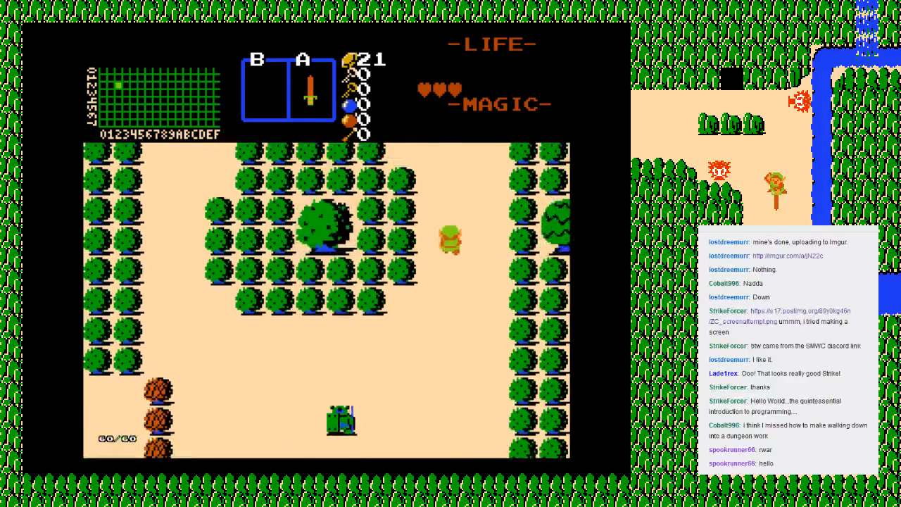
key("Up")
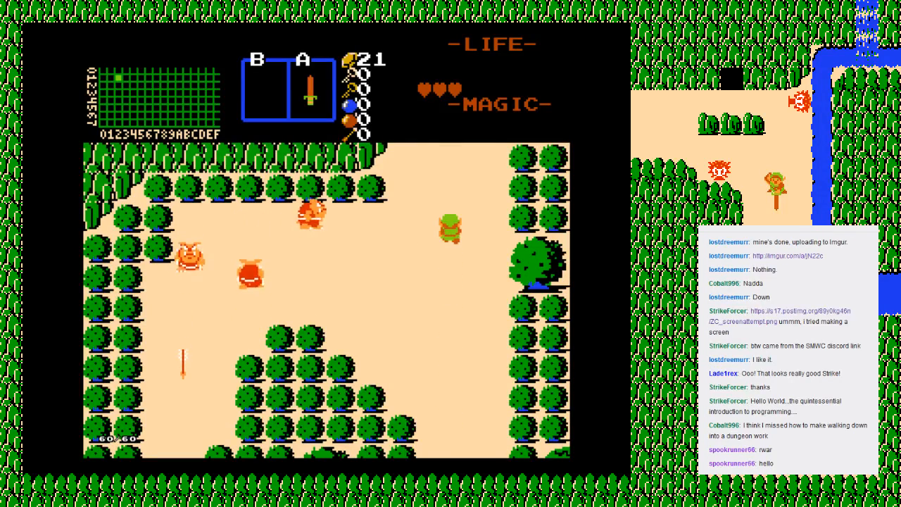
key("Up")
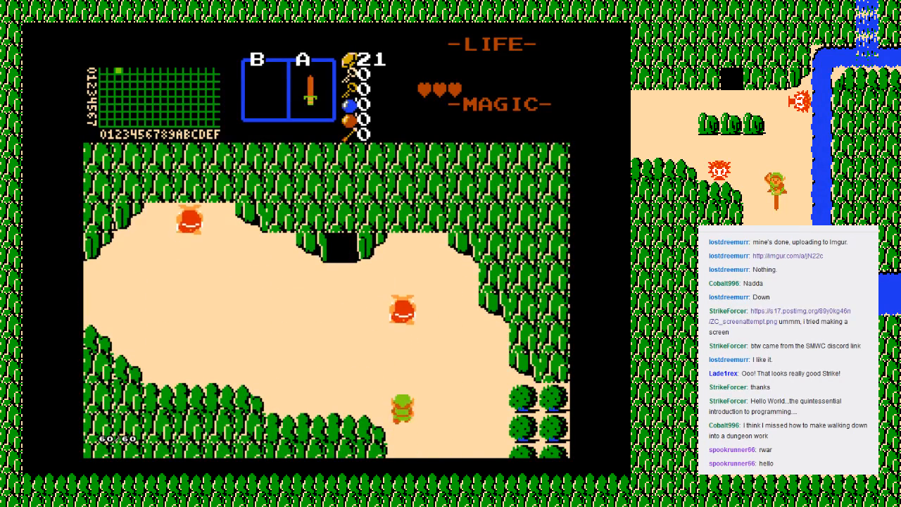
Step: Defeat the Moblins outside the candle shop with the sword and pick up the dropped rupee
key("z")
key("Left")
key("Up")
key("Right")
key("Up")
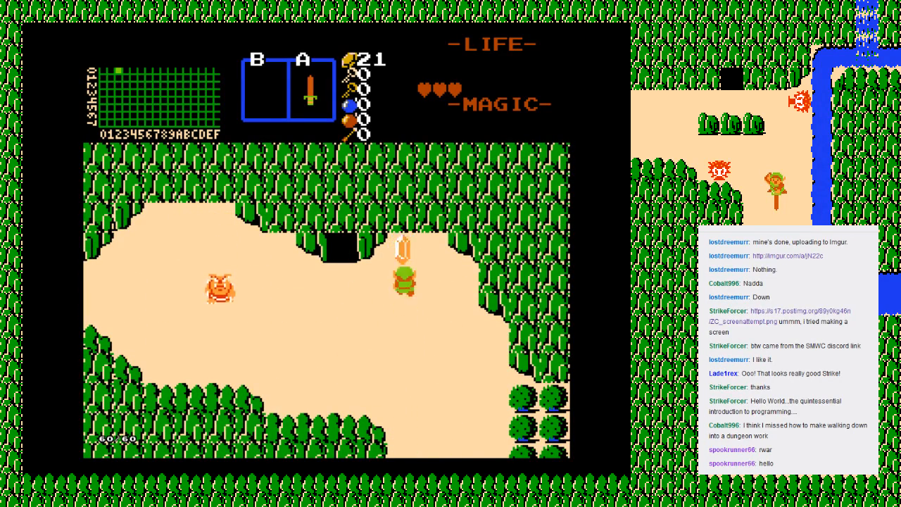
key("Down")
key("Down")
key("Left")
key("z")
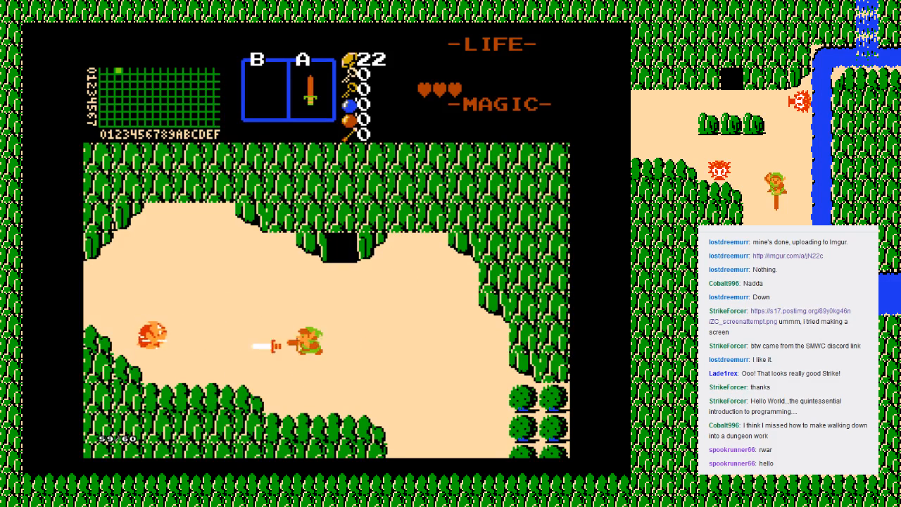
key("Left")
key("Left")
key("Up")
key("Right")
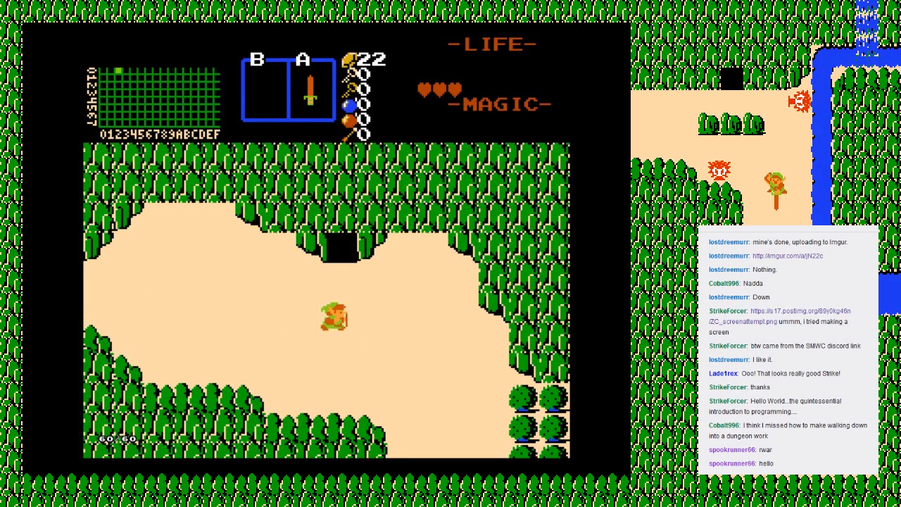
Step: Buy the 20-rupee candle in the cave shop, test its flame there and leave
key("Up")
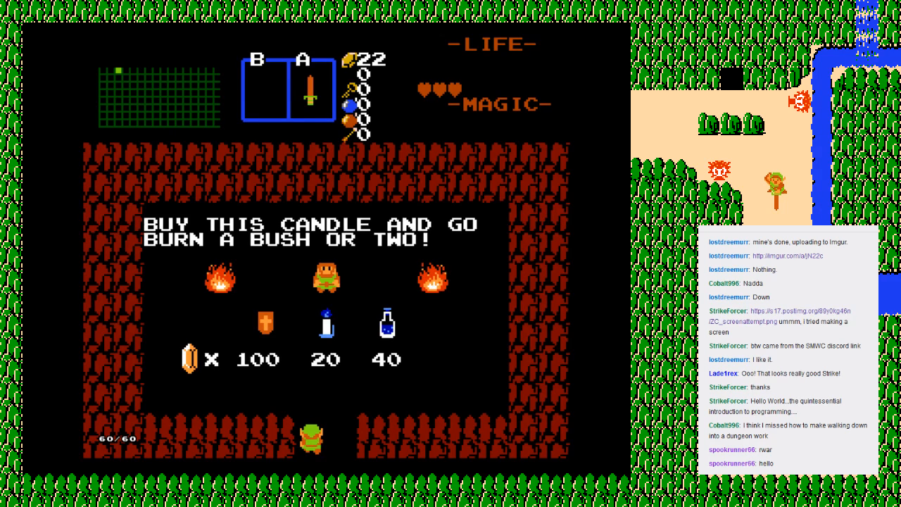
key("Up")
key("Right")
key("Up")
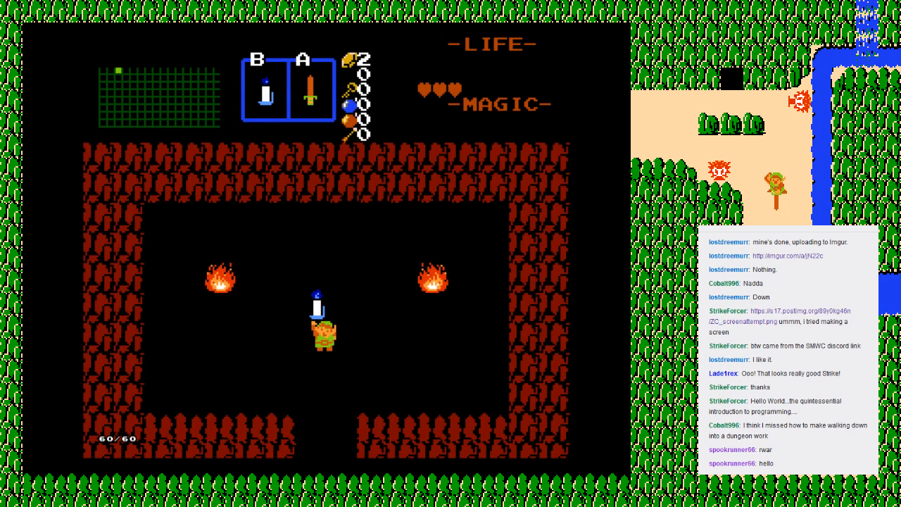
key("Left")
key("Down")
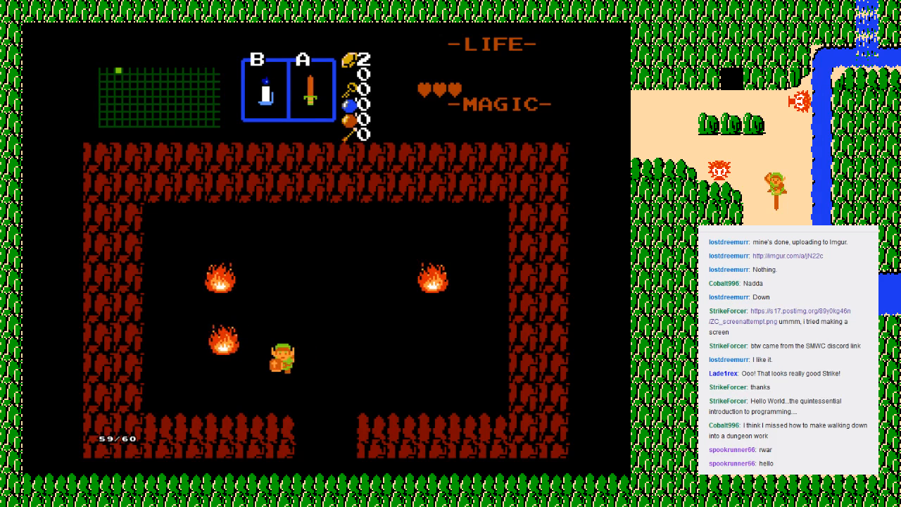
key("Right")
key("Down")
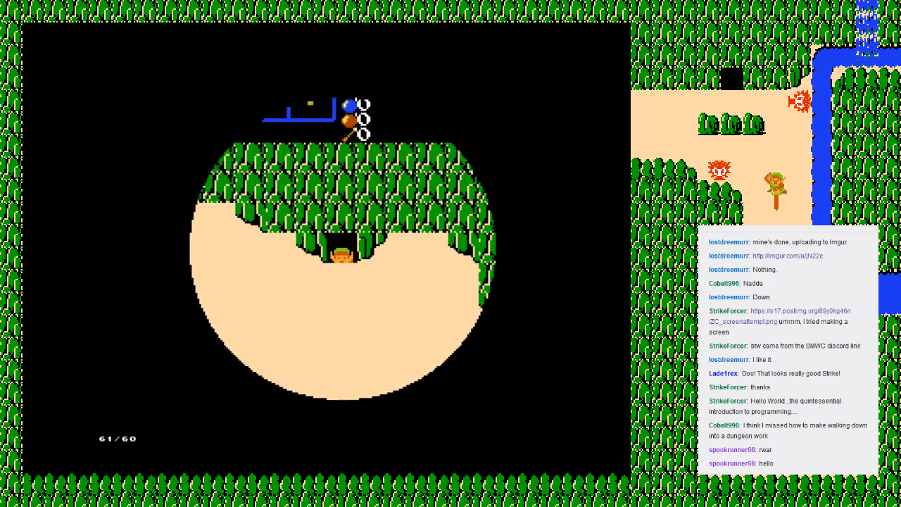
Step: Walk Link south two screens to the Armos screen, attacking the Moblins in the way with the sword
key("Right")
key("Down")
key("Down")
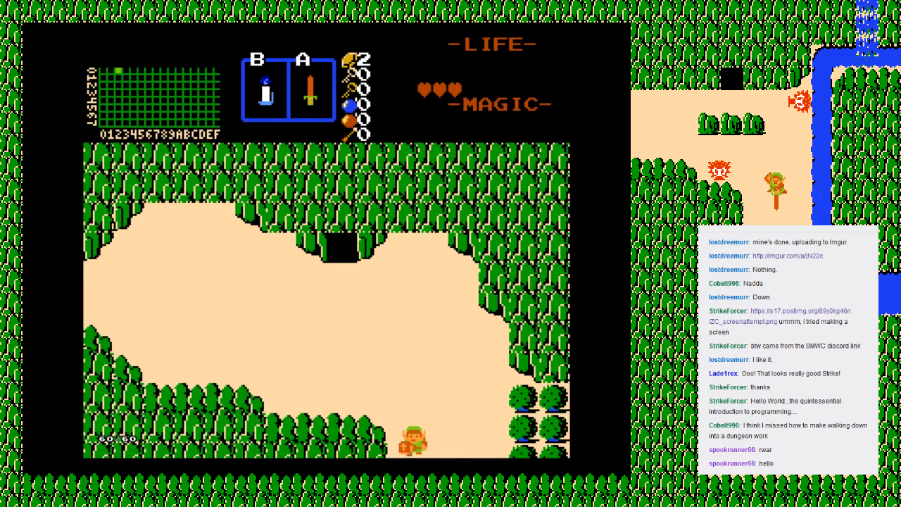
key("alt")
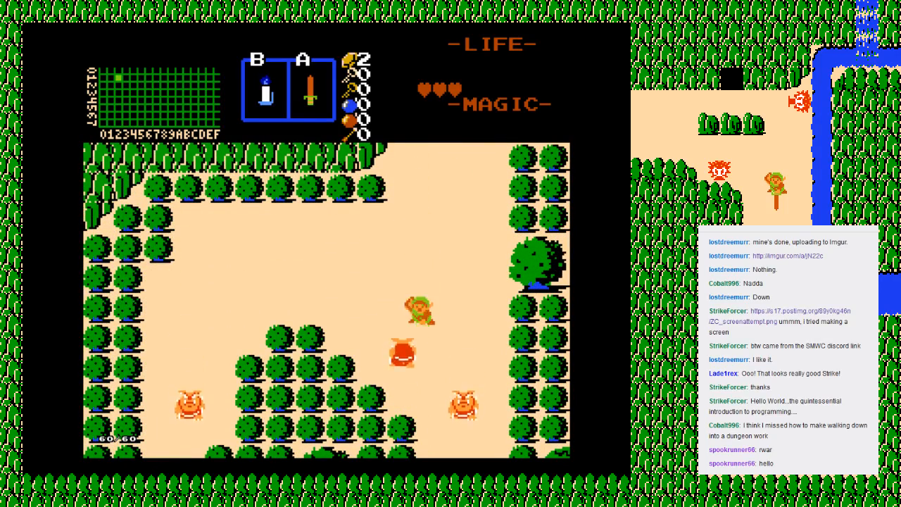
key("Right")
key("Down")
key("alt")
key("Down")
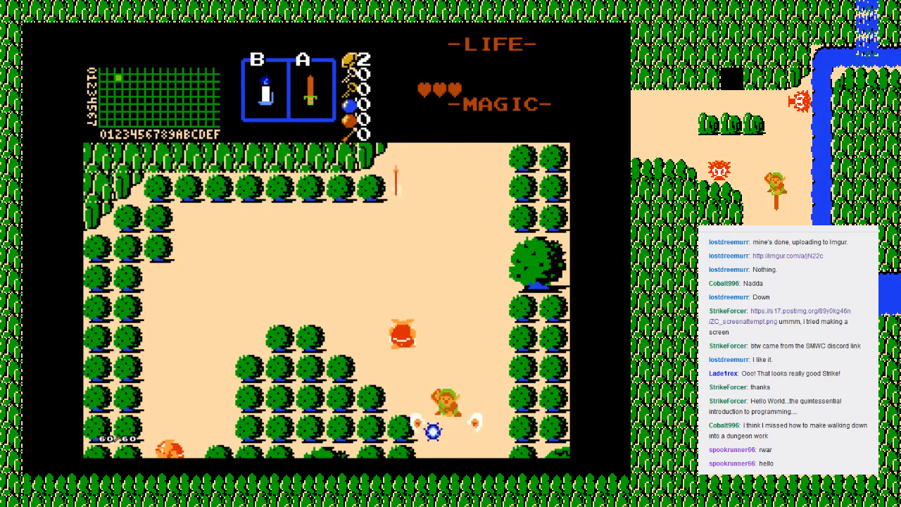
key("Down")
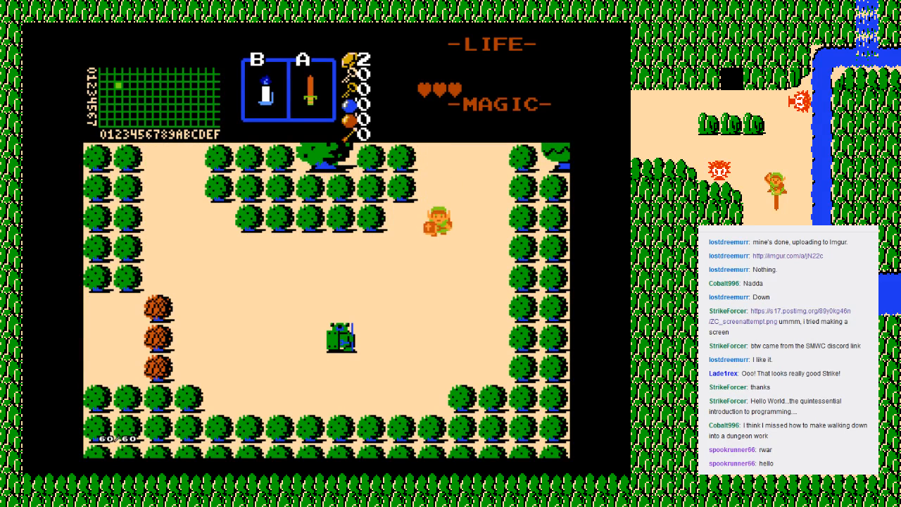
Step: Try to burn the end bush of the northern green clump with the candle
key("Left")
key("Right")
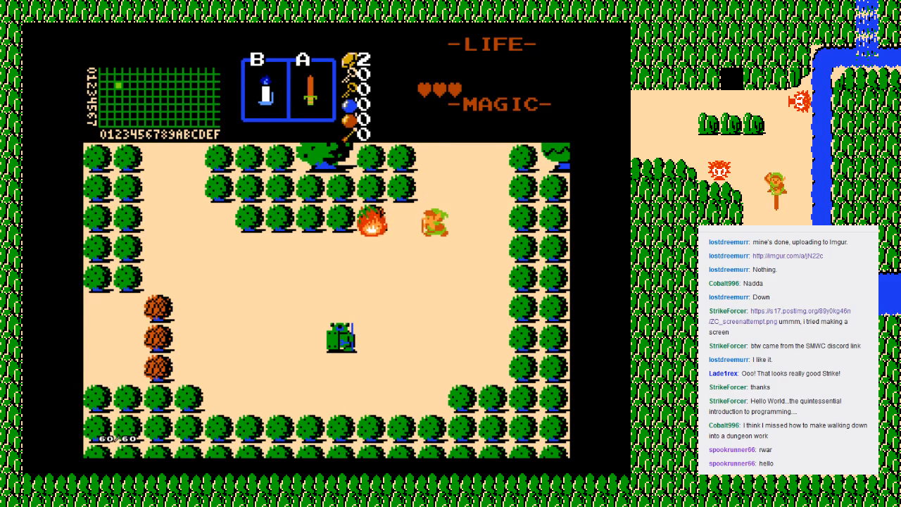
key("Left")
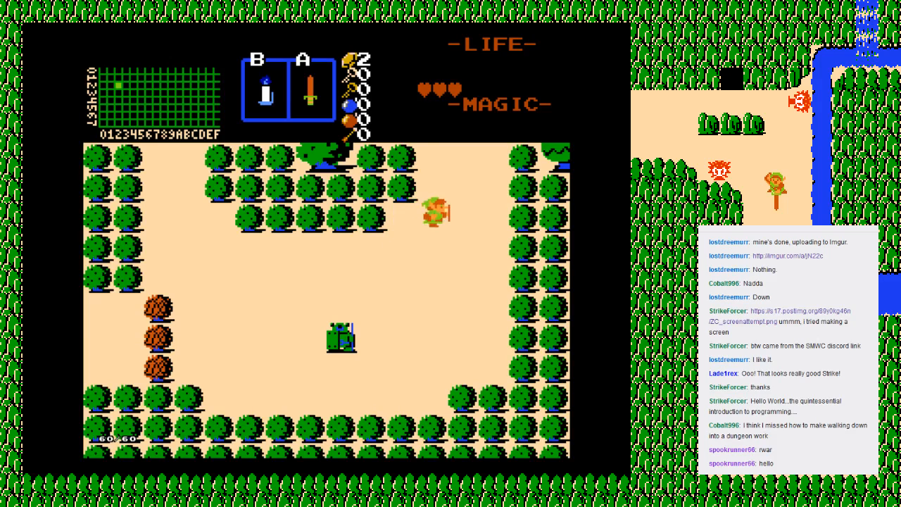
Step: Reload the Armos screen by stepping north and back, and test the candle on the northernmost brown bush from the east
key("Up")
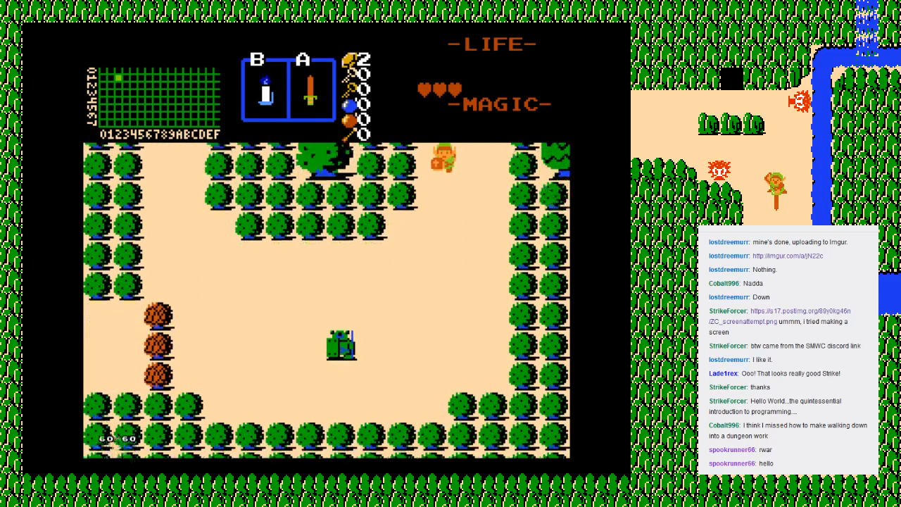
key("Down")
key("Left")
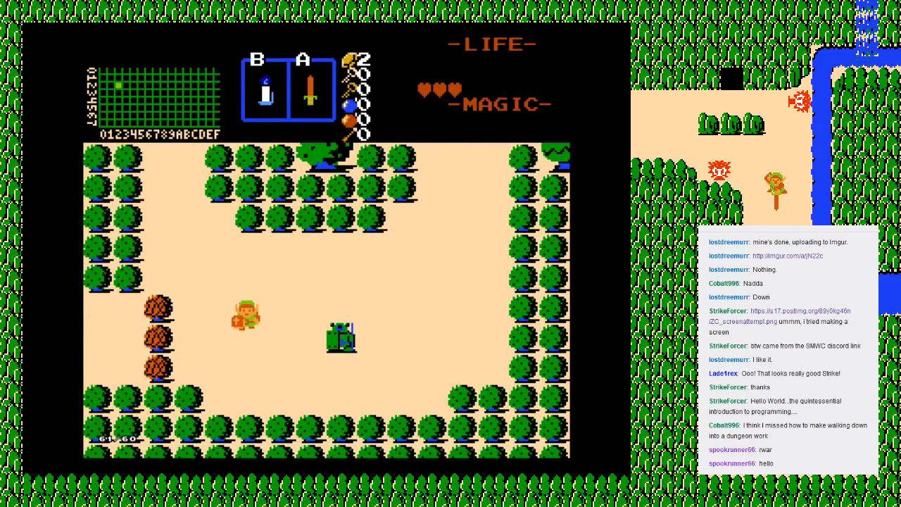
key("Right")
key("Up")
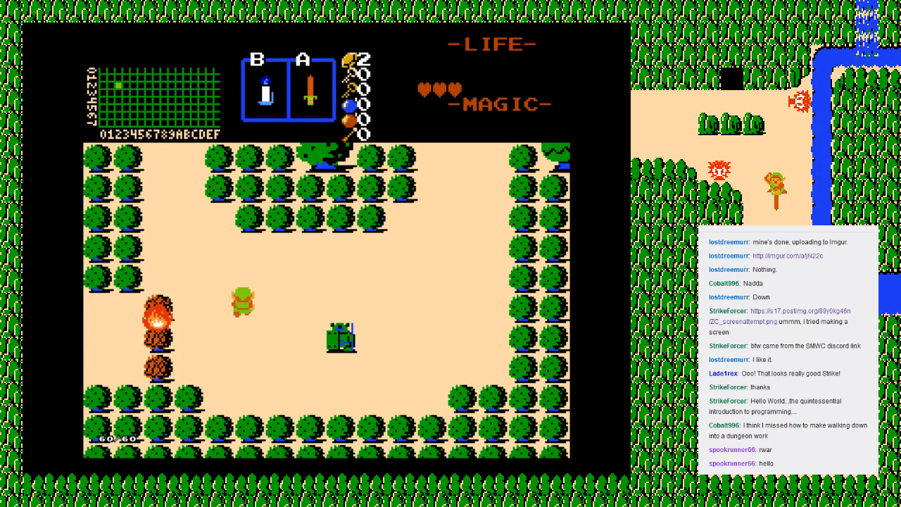
Step: Re-enter the Armos screen through the northwestern opening and try to burn the northernmost brown bush from above
key("Up")
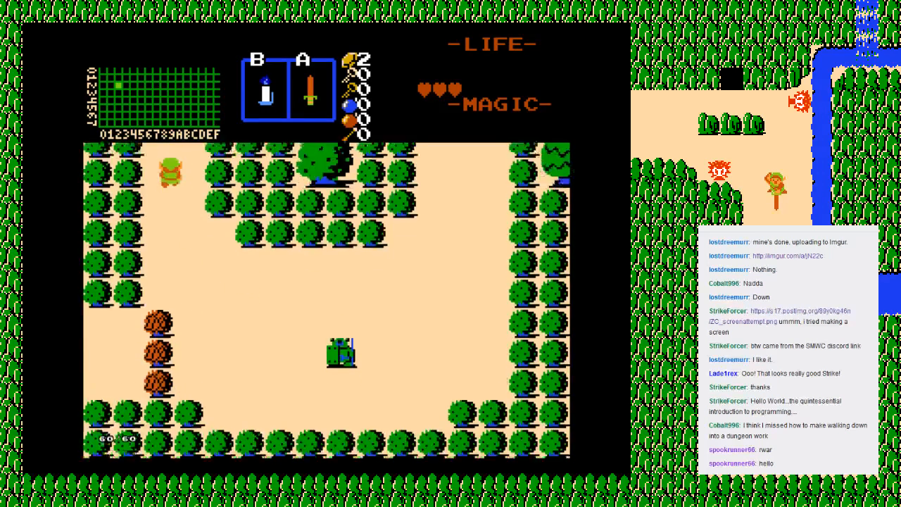
key("Down")
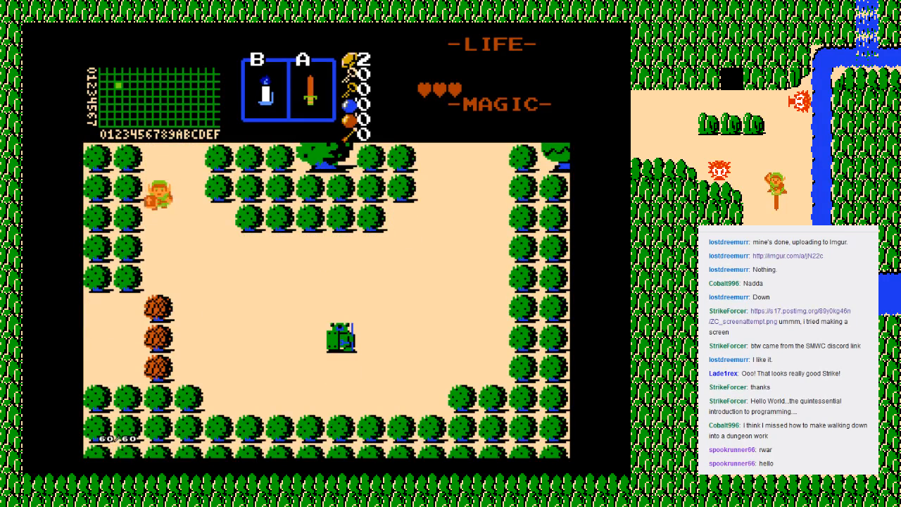
key("ctrl")
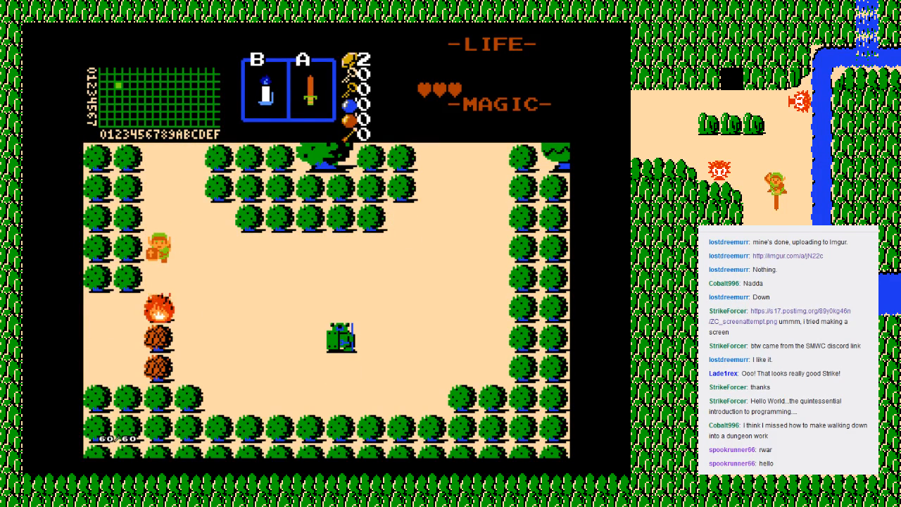
key("alt")
key("Down")
key("alt")
key("Right")
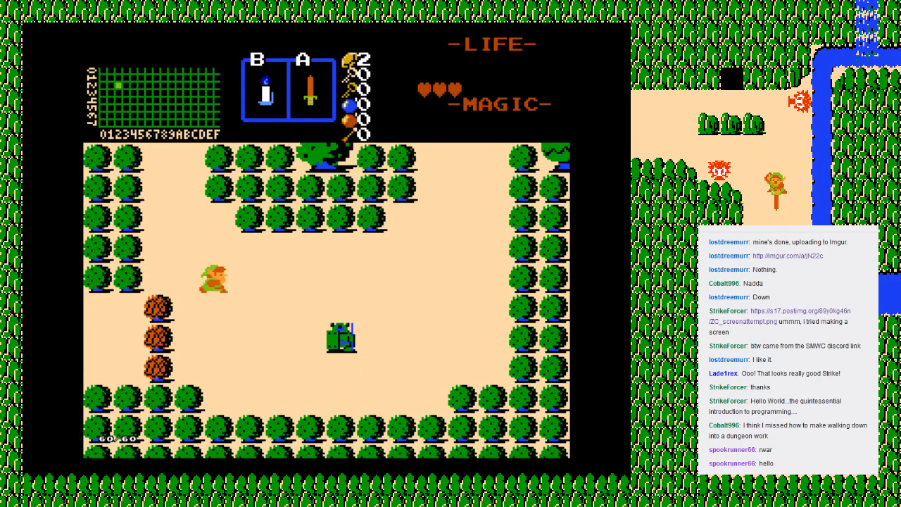
key("Down")
key("alt")
key("Left")
key("alt")
key("Up")
key("Left")
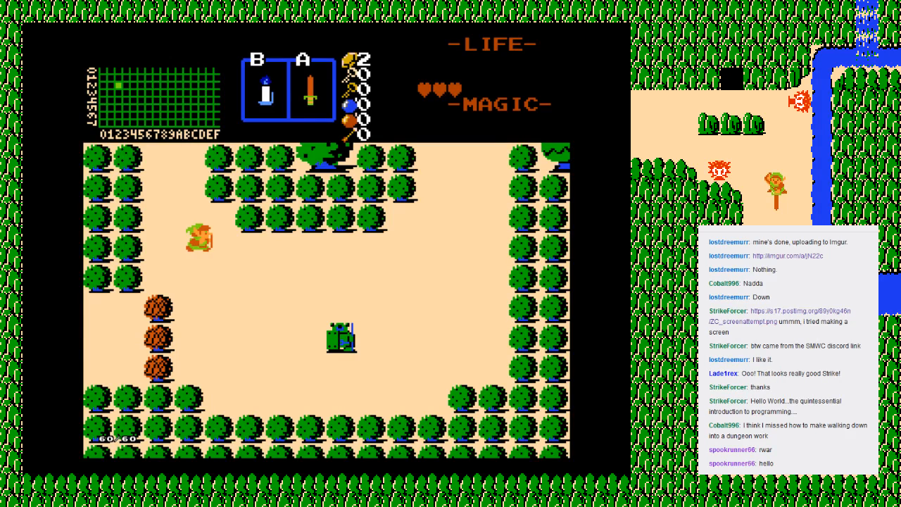
Step: End the playtest with Retry and switch to ZQuest, going to the Armos screen 22
key("F6")
key("Return")
key("Up")
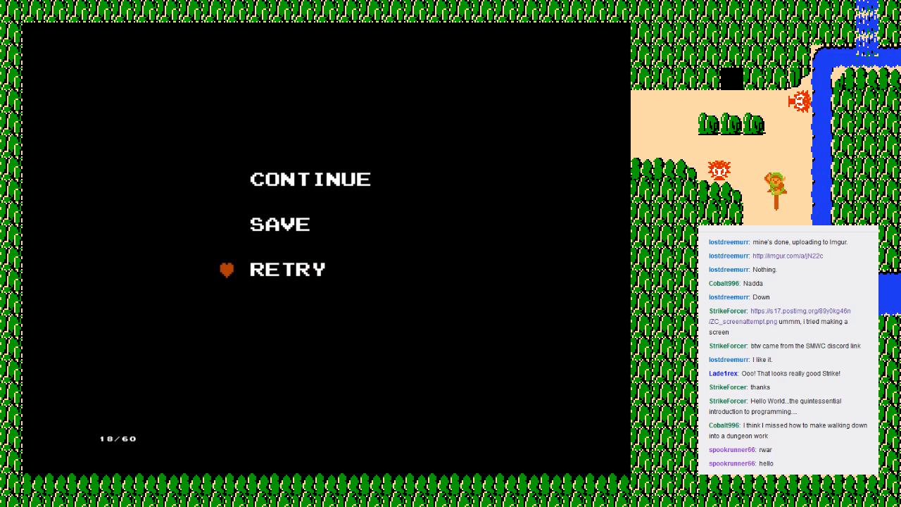
key("Return")
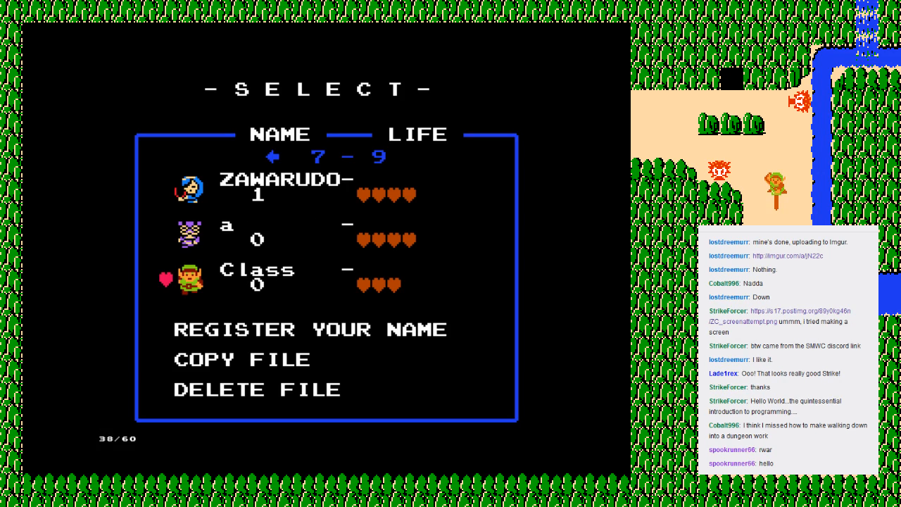
key("alt+Tab")
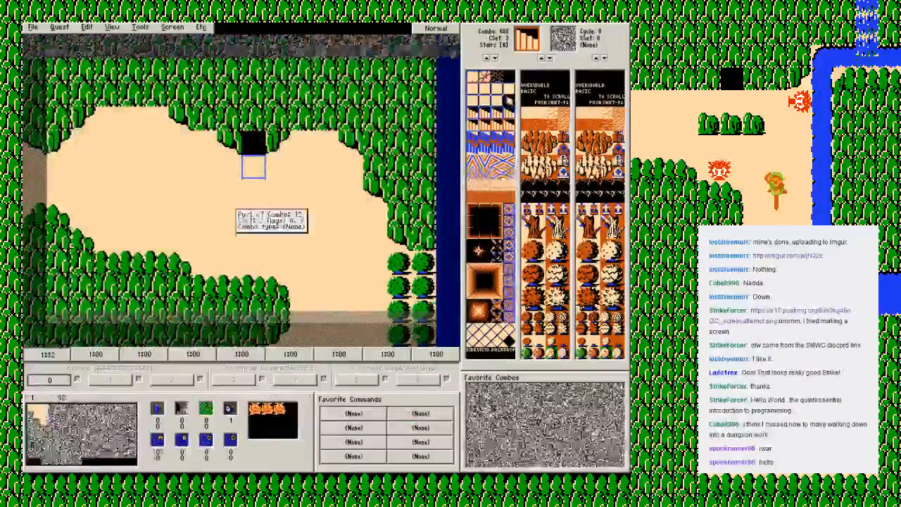
key("Down")
key("Down")
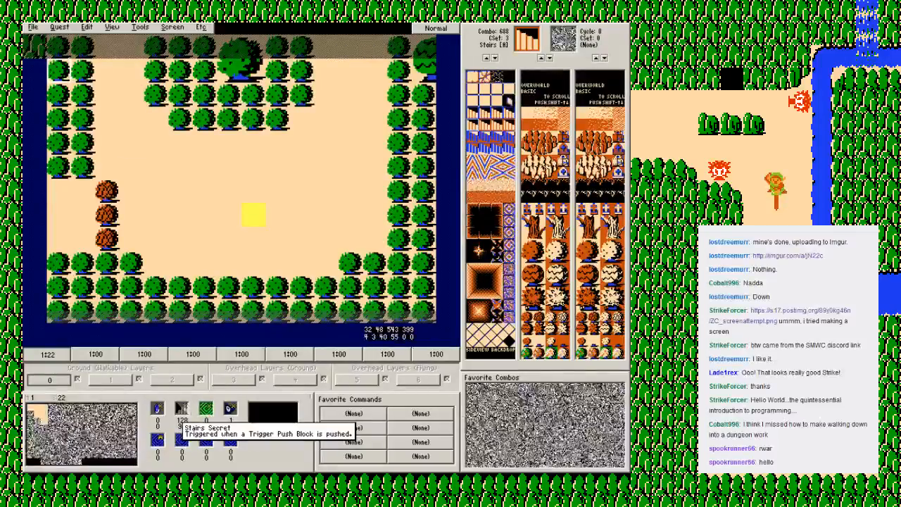
Step: Select combo flag 4 Burn Trigger (Any) and check the flags on the three brown bushes
left_click(53, 64)
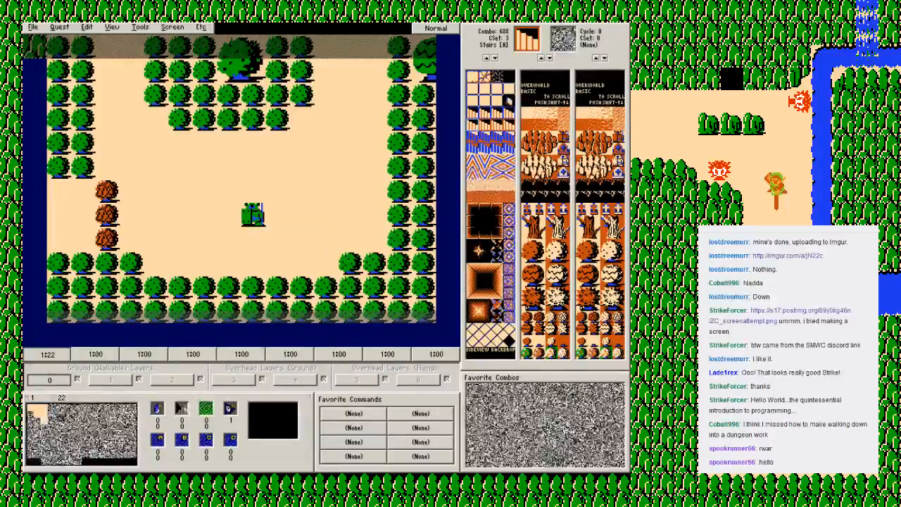
left_click(230, 414)
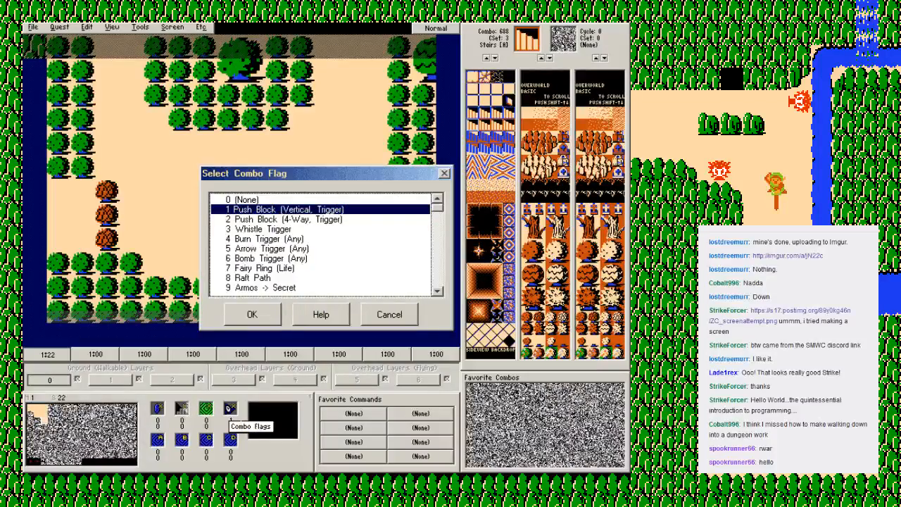
scroll(324, 243, "down", 17)
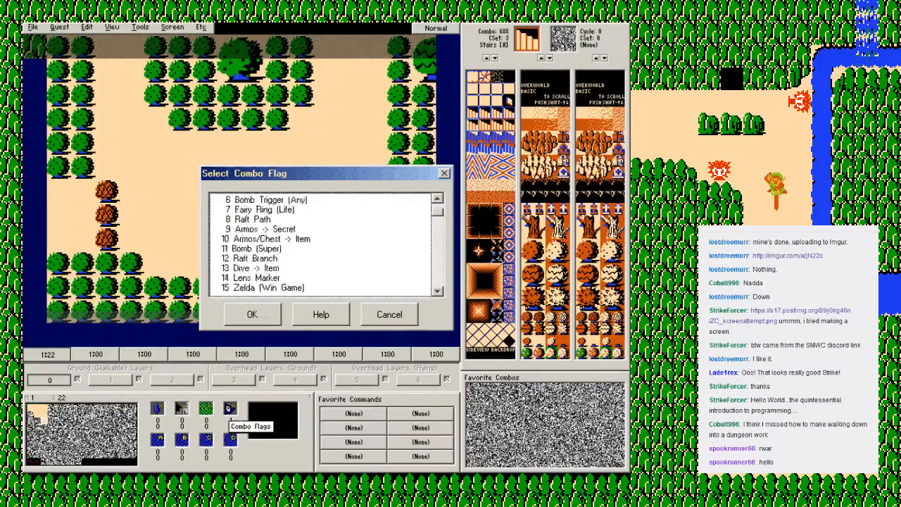
scroll(324, 243, "up", 17)
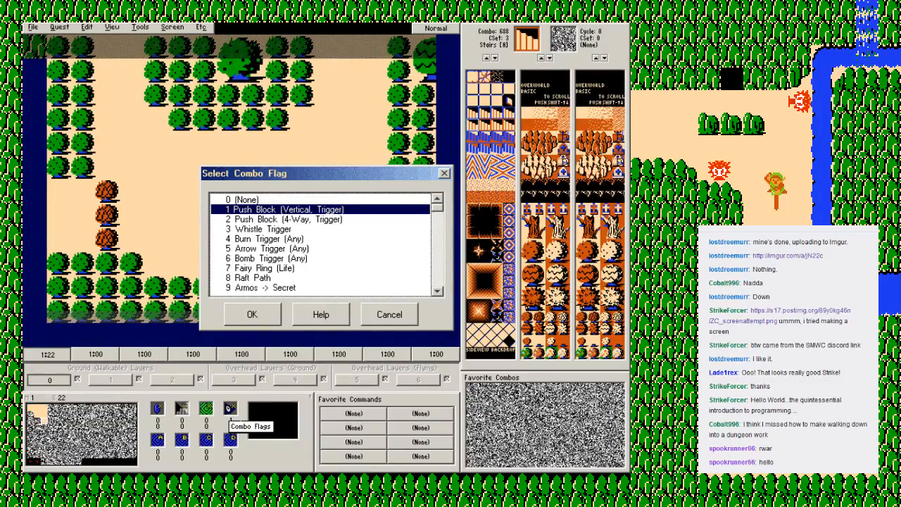
key("Down")
key("Down")
key("Down")
key("Return")
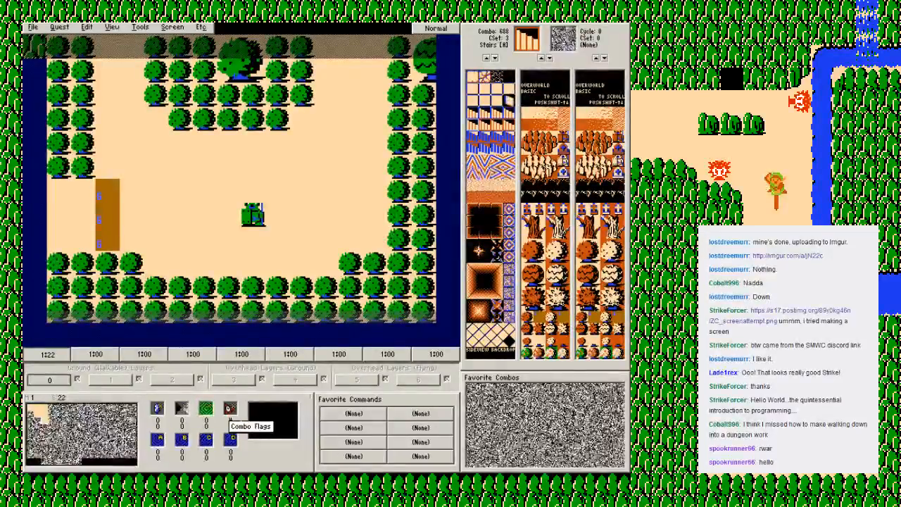
key("f")
key("F2")
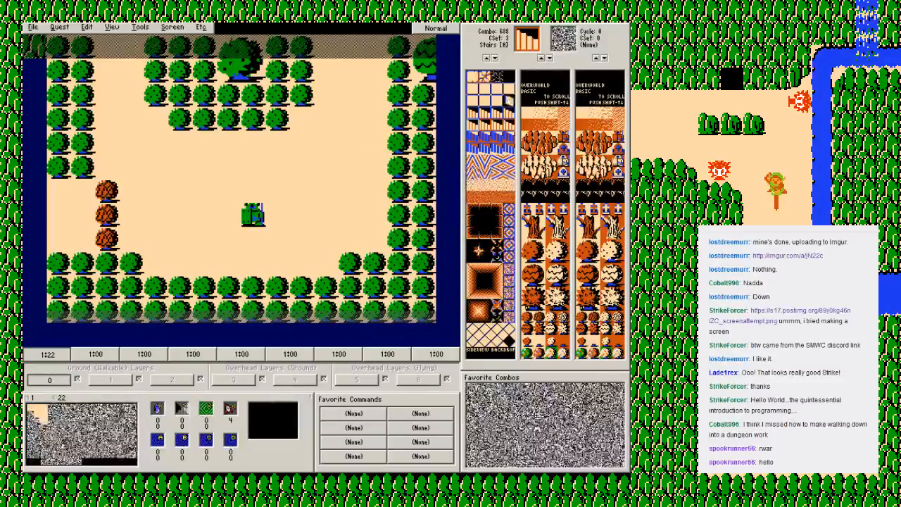
Step: Inspect the type and inherent flag of the brown bush, combo 81, in its combo properties
right_click(535, 319)
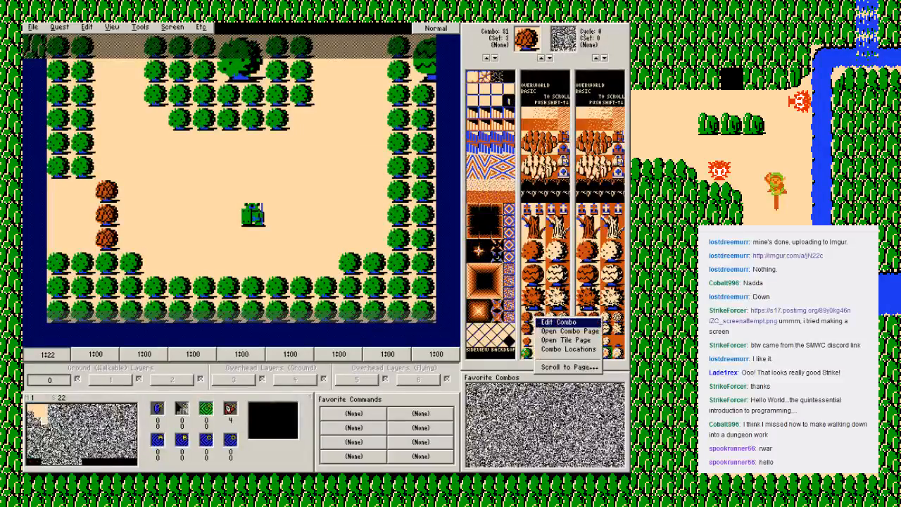
left_click(557, 322)
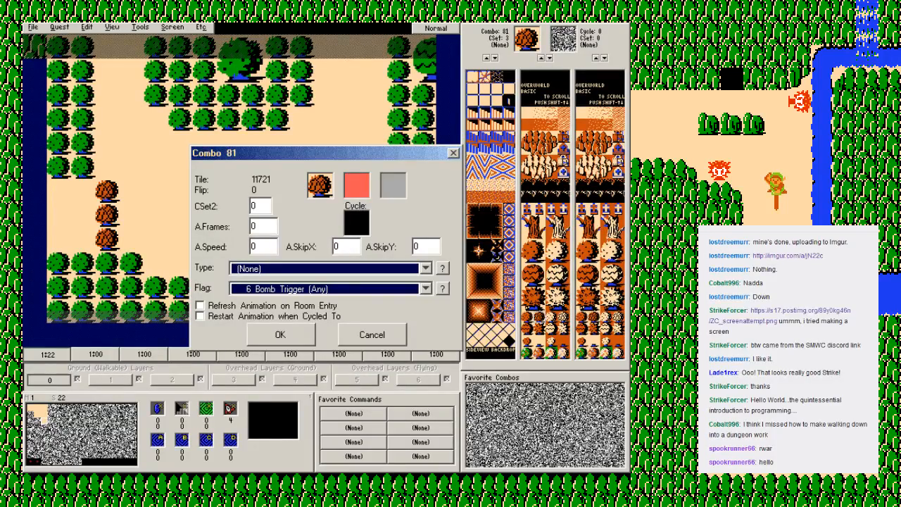
key("Return")
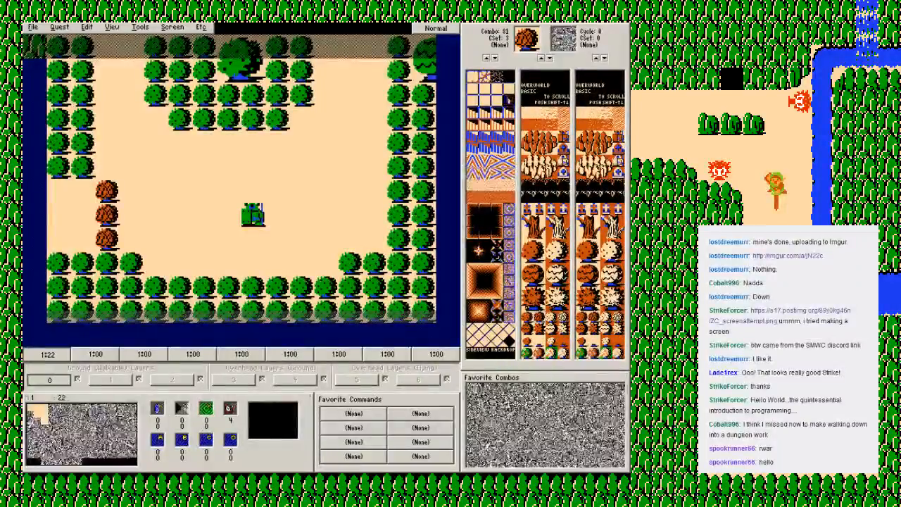
Step: Set the screen's Blue Candle burn secret to combo 89, the bush remnant on sand, in the green-and-sand colour set
mouse_move(172, 162)
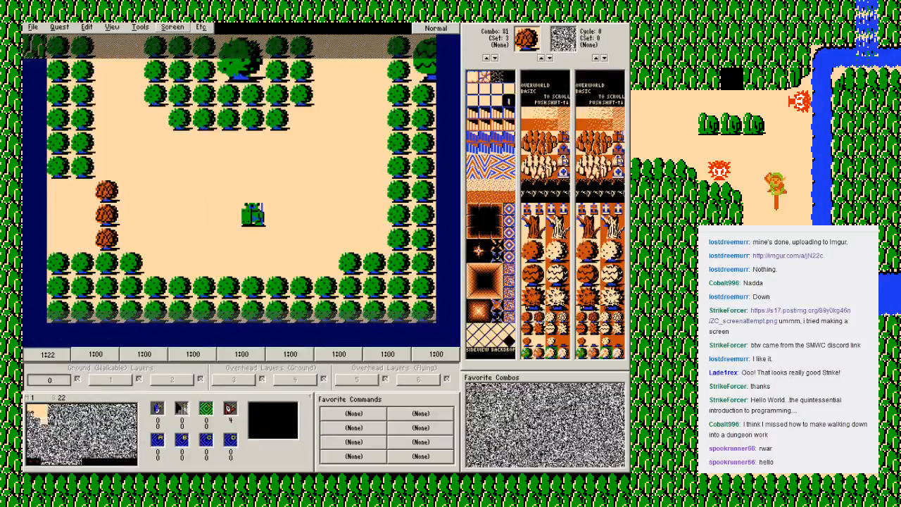
left_click(173, 27)
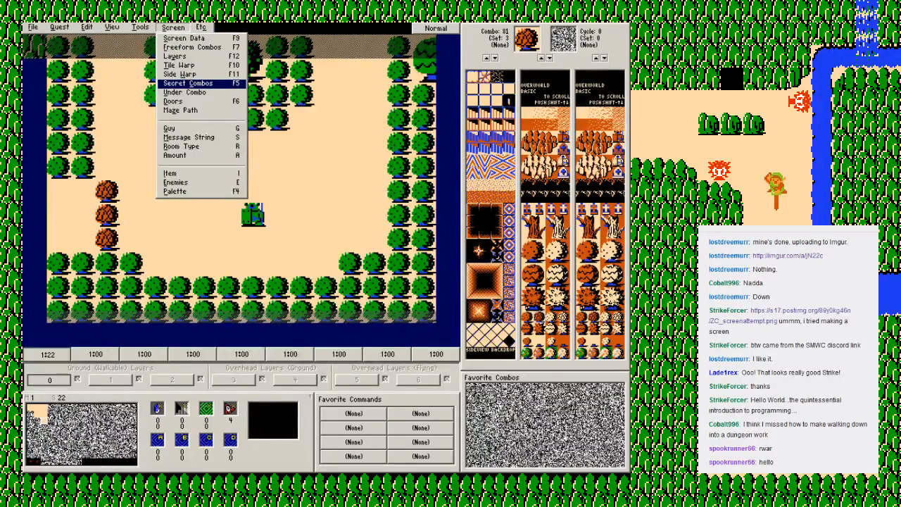
left_click(188, 83)
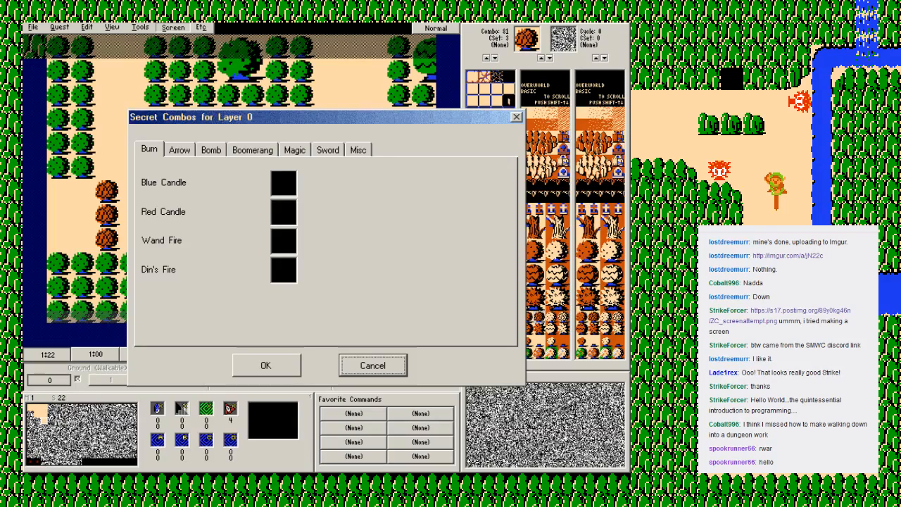
left_click(284, 183)
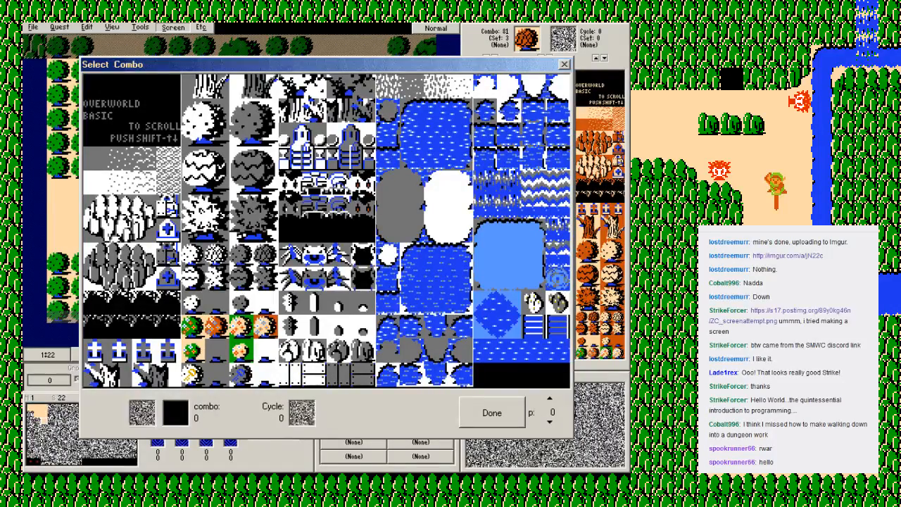
key("plus")
key("plus")
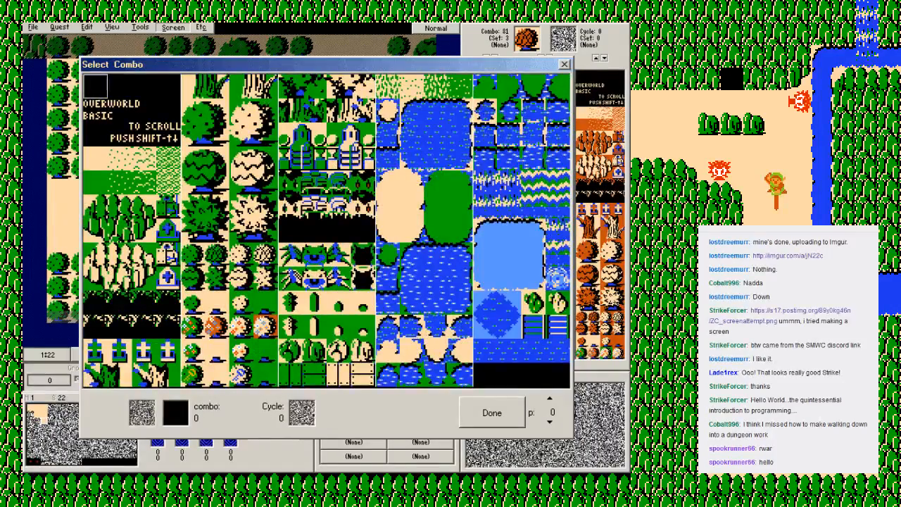
left_click(216, 303)
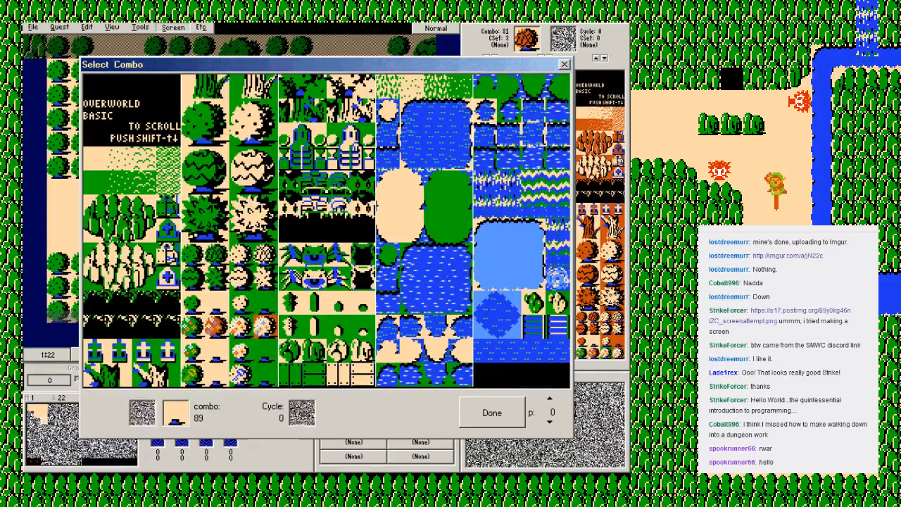
key("Return")
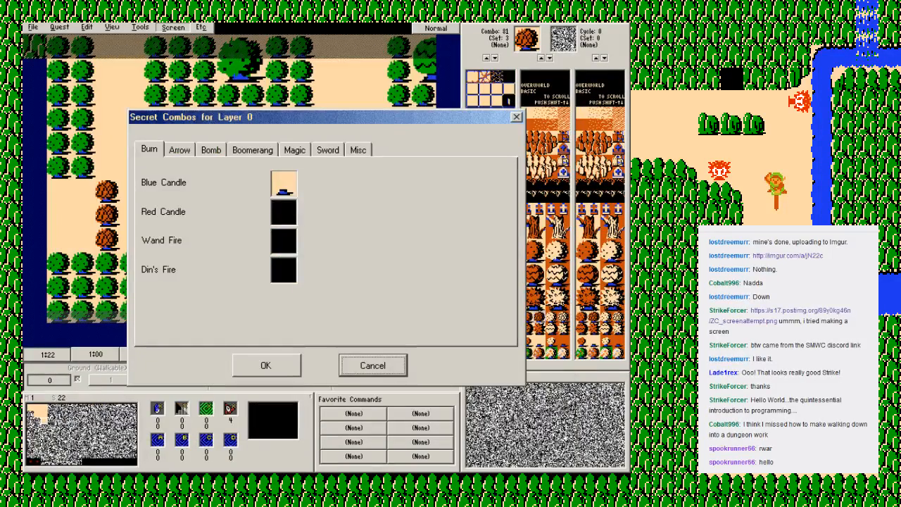
left_click(266, 366)
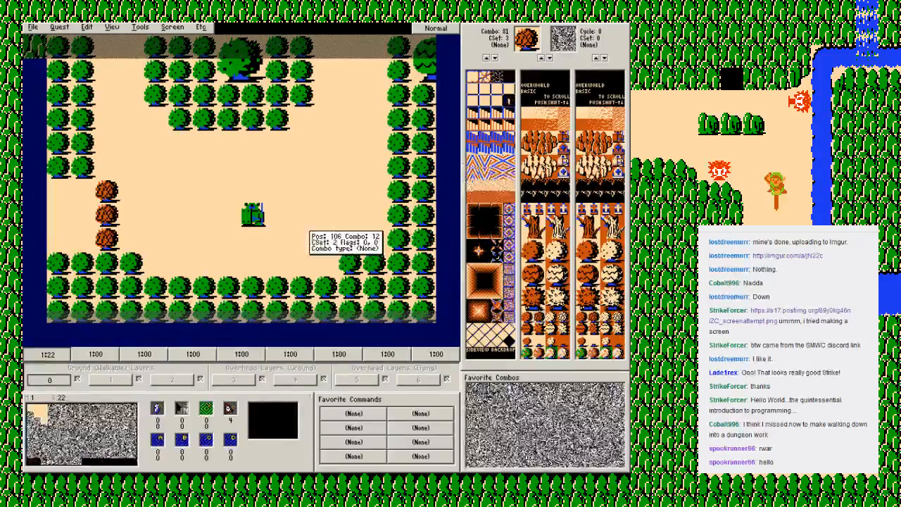
Step: Save the quest, switch to the Zelda Classic player and start the Class save file
key("F2")
key("Return")
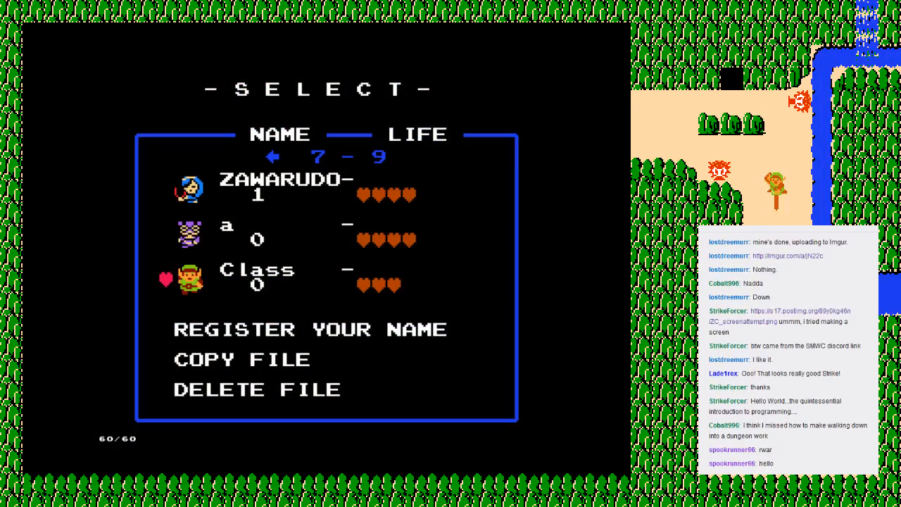
key("Return")
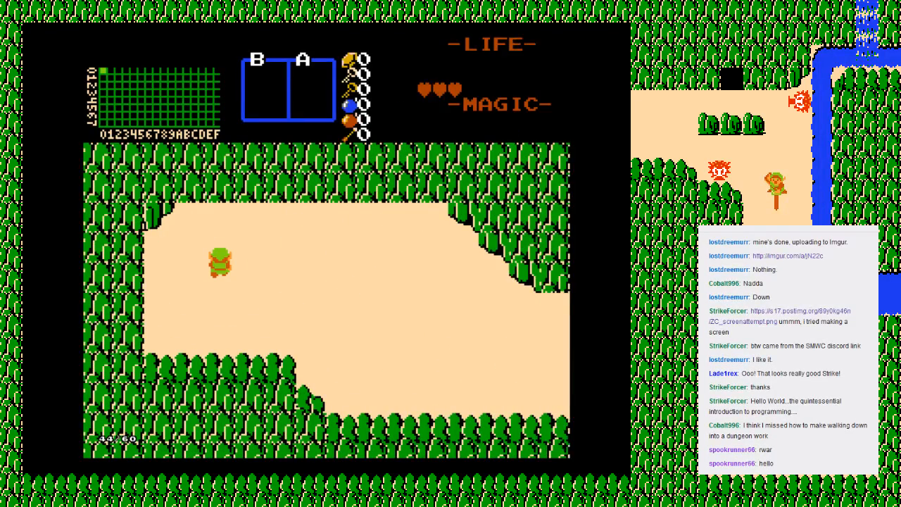
Step: Walk Link east to the waterfall screen, past the Octorok, and south to the screen with the cave entrance
key("Right")
key("Down")
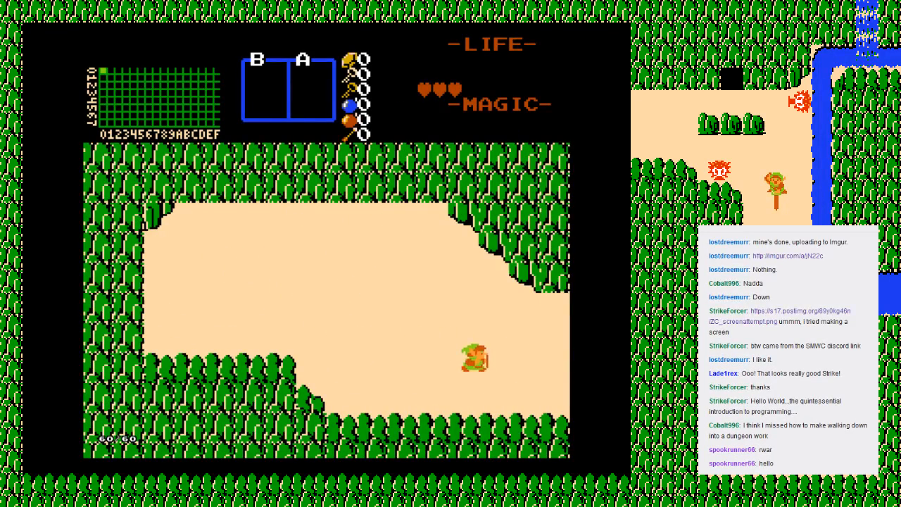
key("Right")
key("Down")
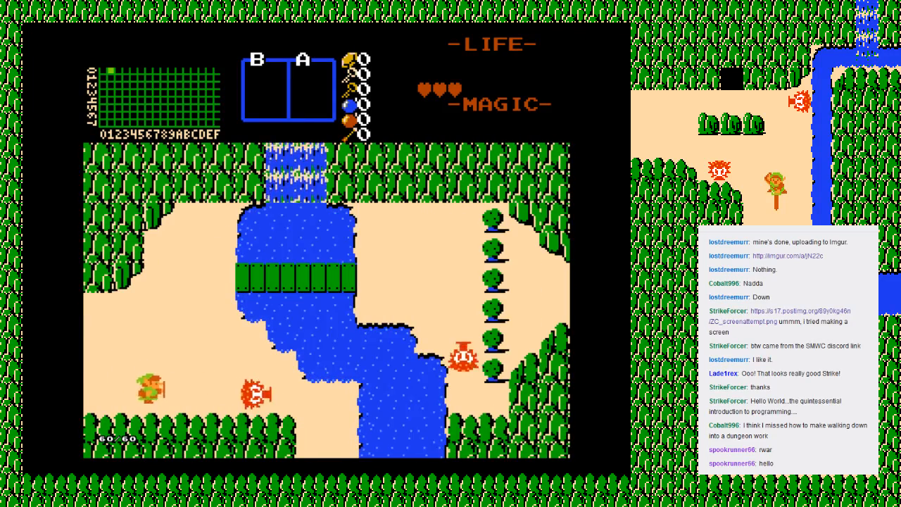
key("Up")
key("Right")
key("Down")
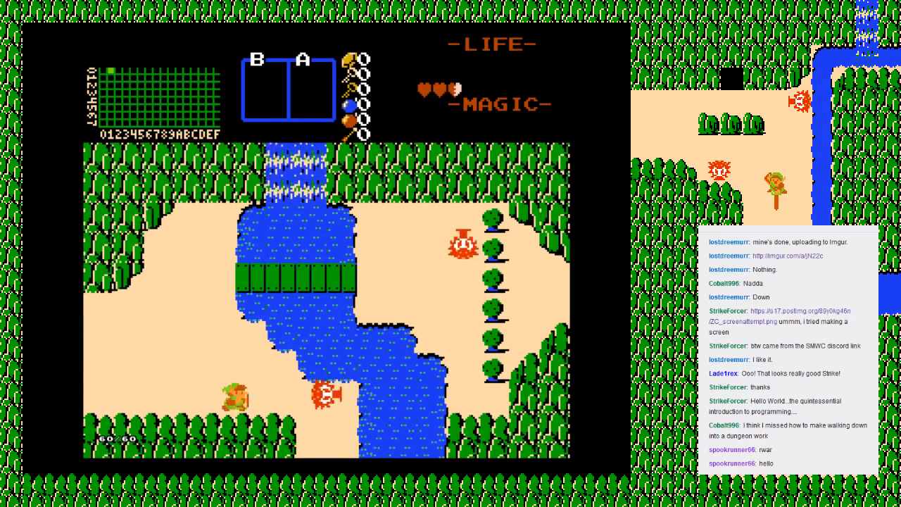
key("Right")
key("Down")
key("Left")
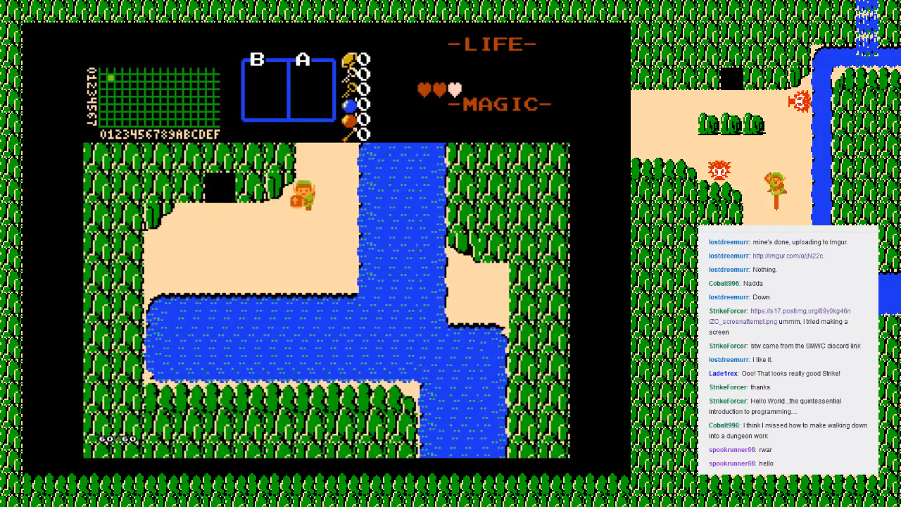
Step: Enter the cave, take the sword from the old man and walk Link back out
key("Up")
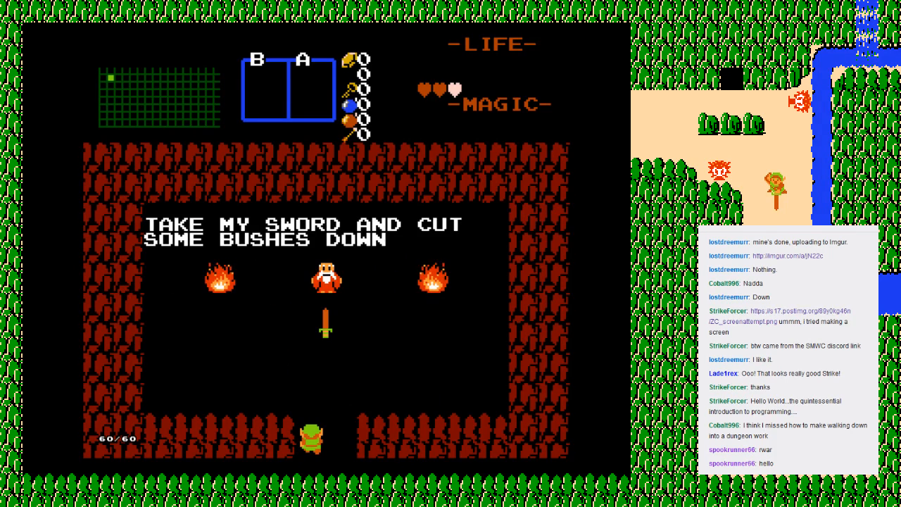
key("Up")
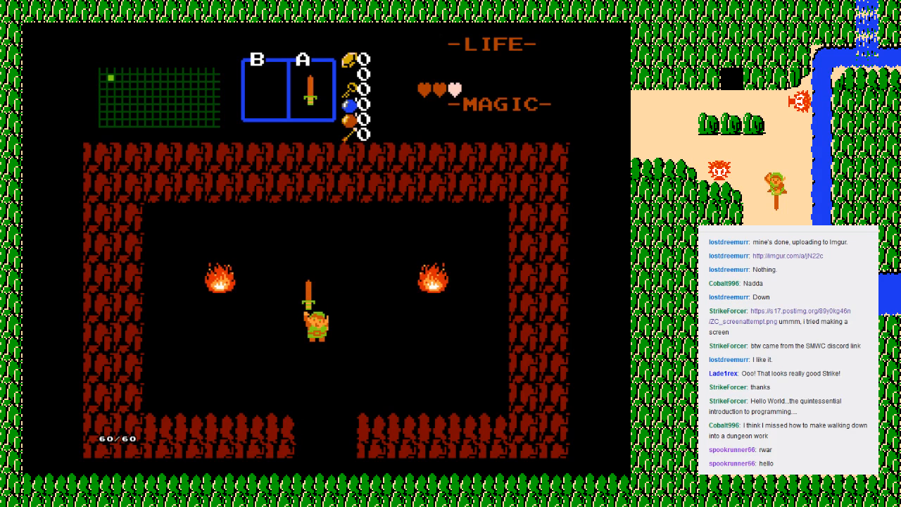
key("Down")
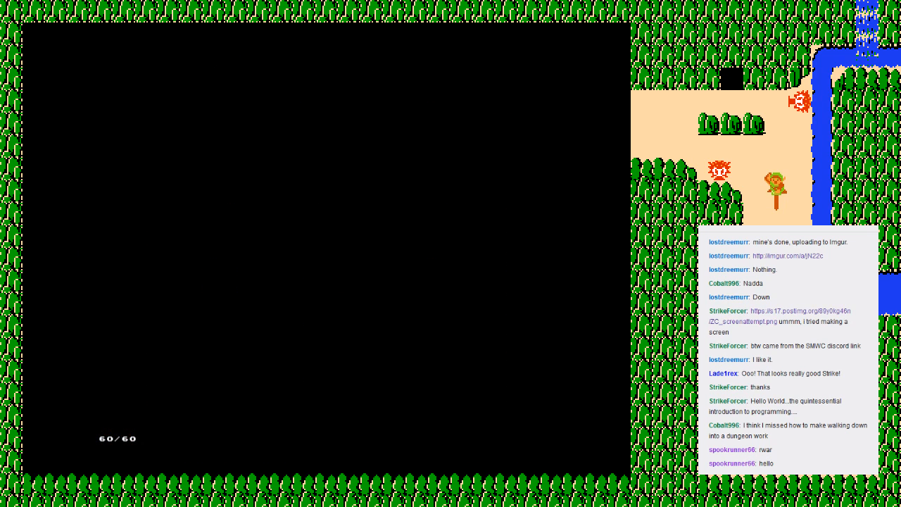
Step: Return Link north to the waterfall screen and strike the Octorok on the west bank with the sword
key("Right")
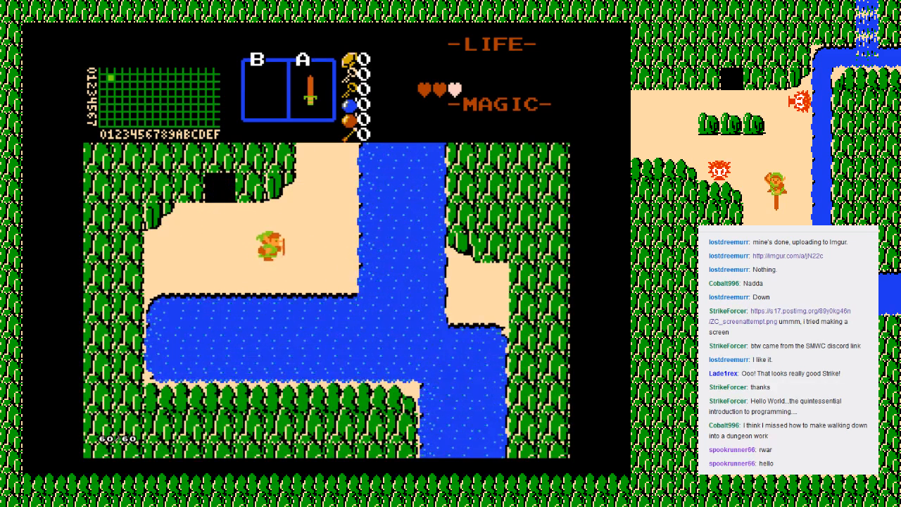
key("Up")
key("Up")
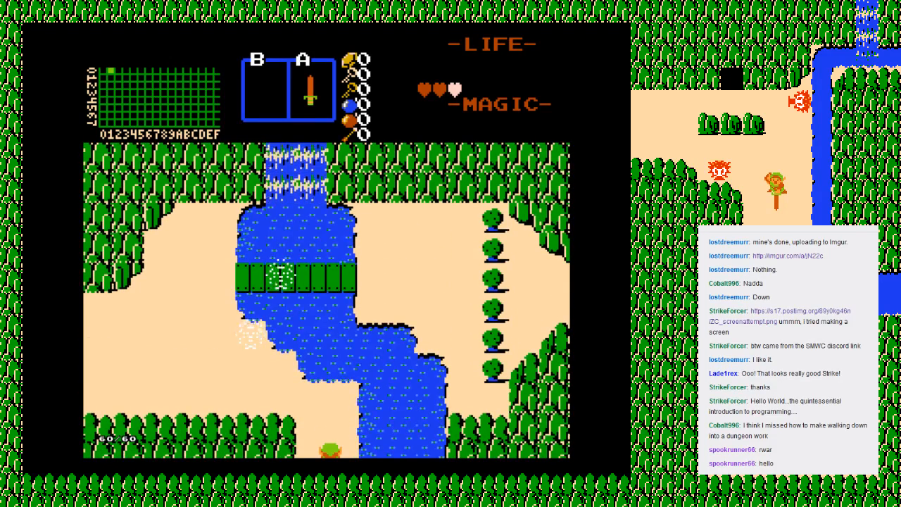
Step: Lead Link up onto the green bridge and defeat the Octorok on the east bank
key("Up")
key("Left")
key("alt")
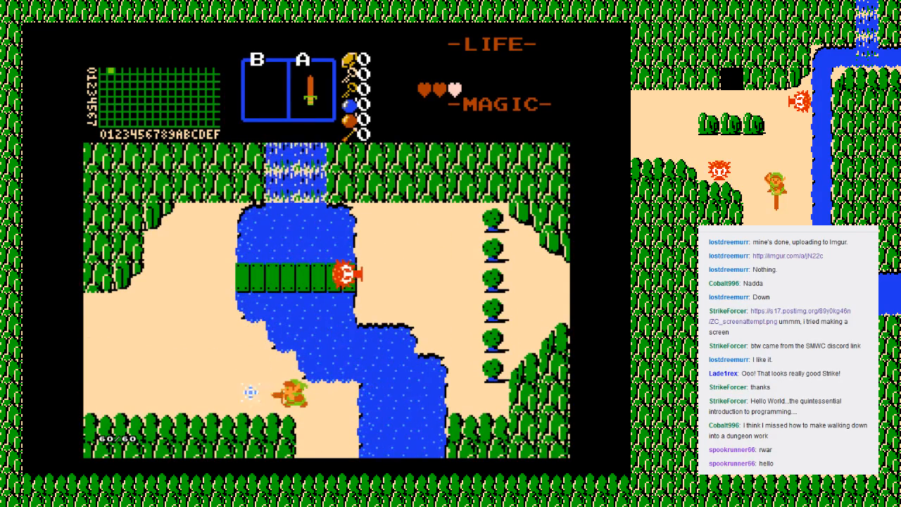
key("Up")
key("Up")
key("Right")
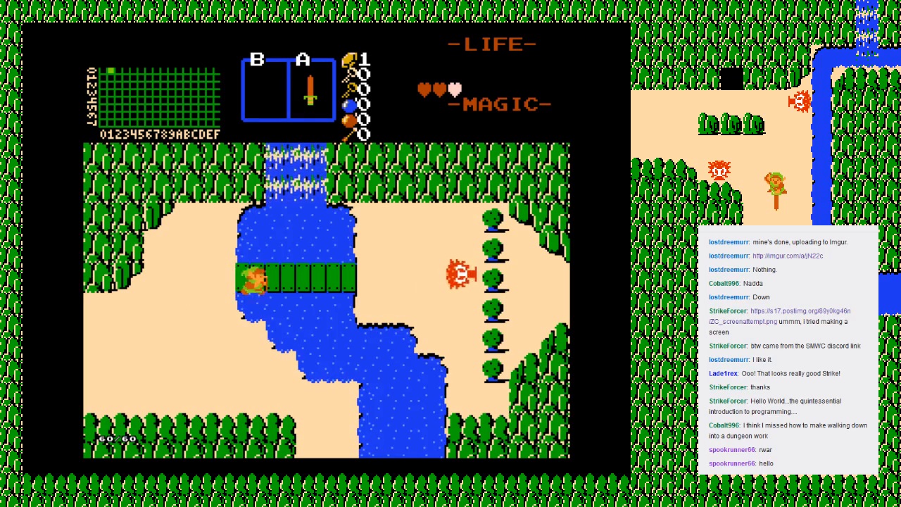
key("alt")
key("Right")
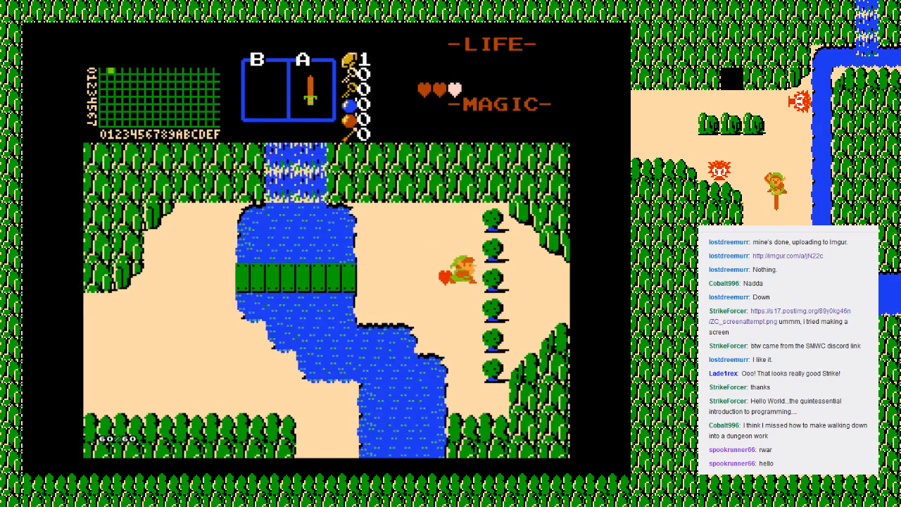
Step: Pick up the dropped heart, cut a gap in the row of bushes and walk east to the candle shop screen
key("Left")
key("Right")
key("alt")
key("Right")
Step: Approach the nearest Moblin south of the shop cave and attack it with the sword
key("Right")
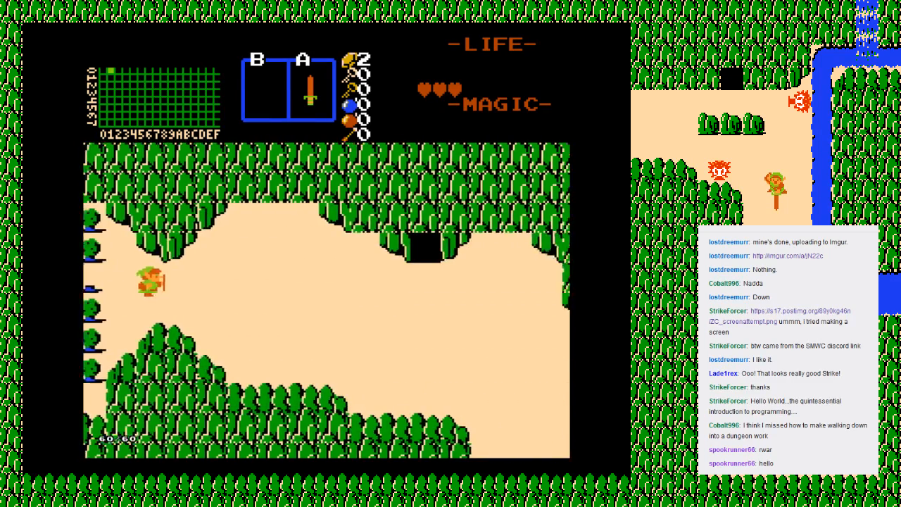
key("Down")
key("Right")
key("alt")
key("Down")
Step: Collect the dropped rupee and walk Link south two screens to the one with the Armos statue and brown bushes
key("Right")
key("alt")
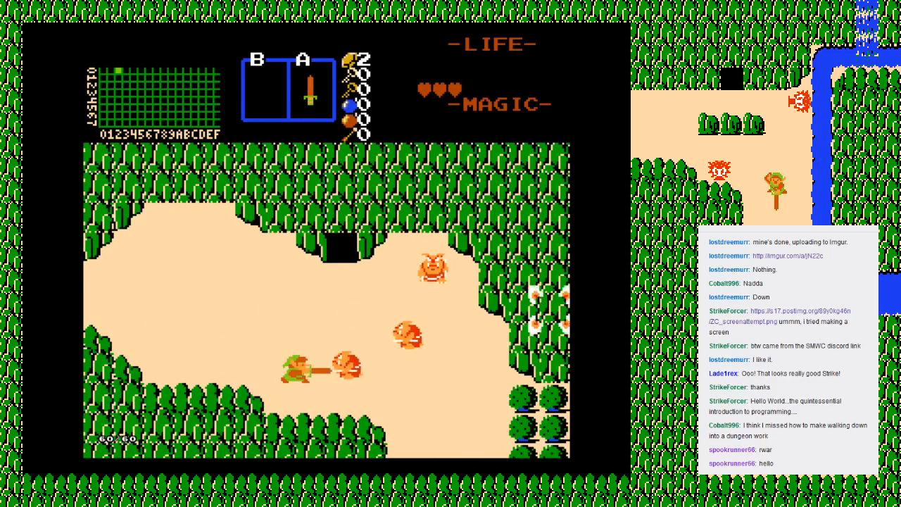
key("Right")
key("Down")
key("Right")
key("Down")
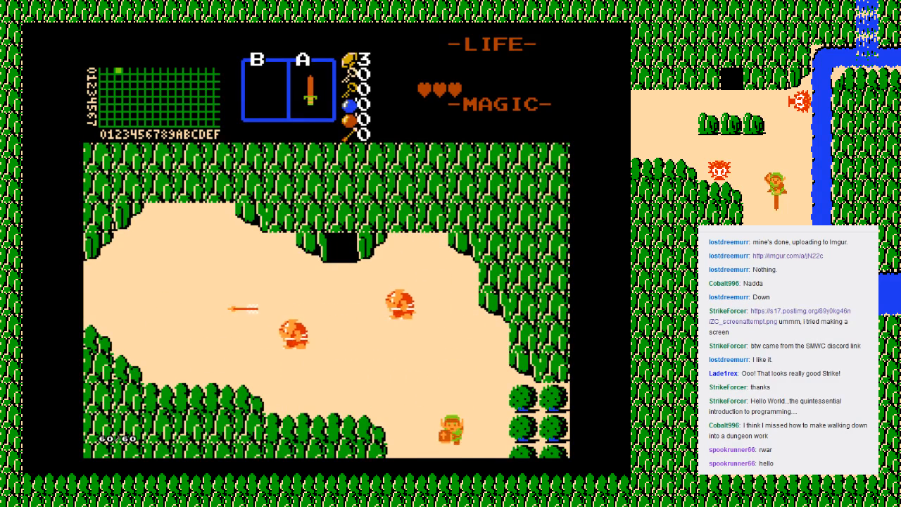
key("Down")
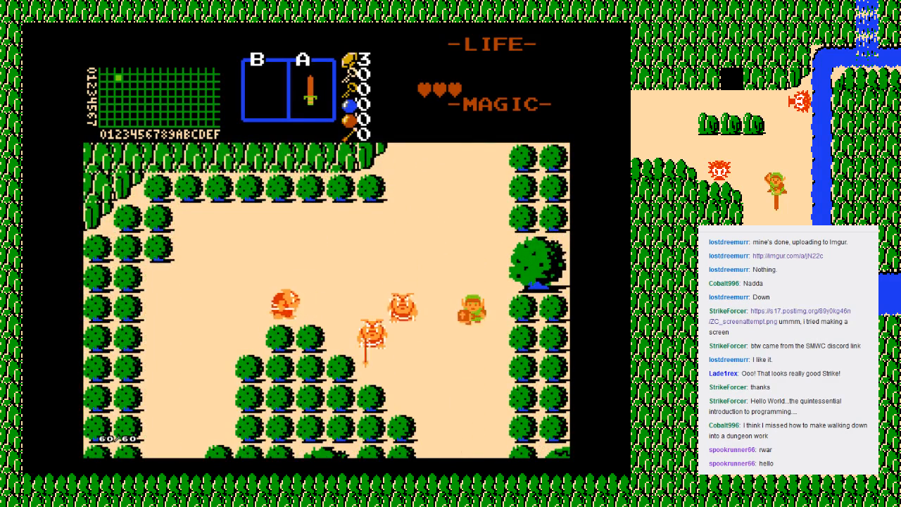
key("Down")
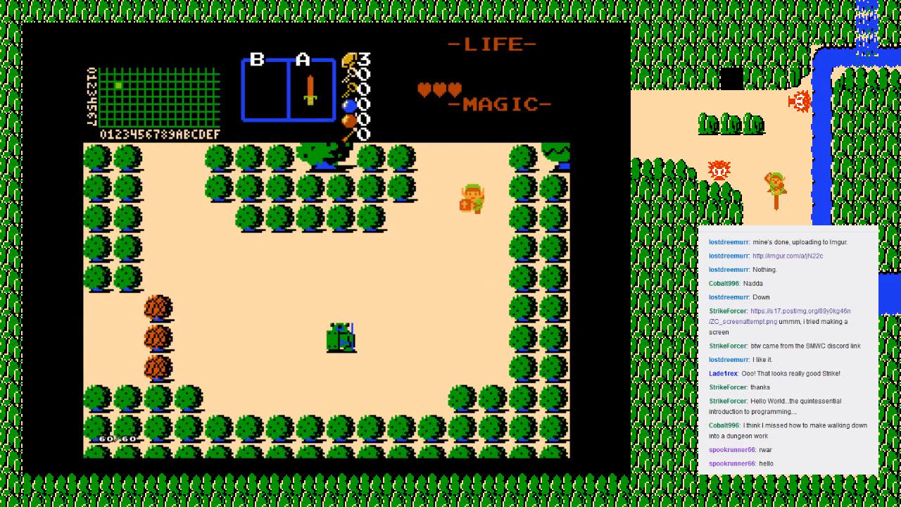
Step: Touch the Armos statue to wake it and take Link down the hidden stairs beneath it
key("Left")
key("Down")
key("Down")
key("Left")
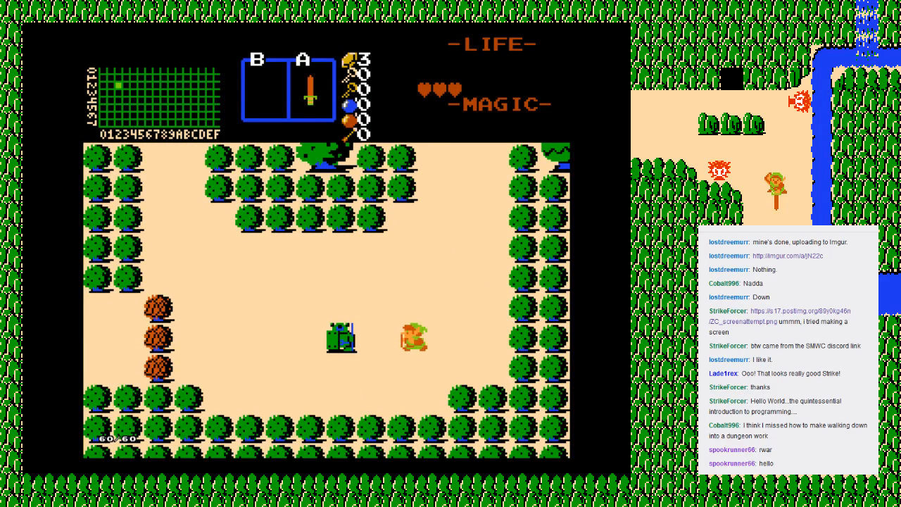
key("Right")
key("Left")
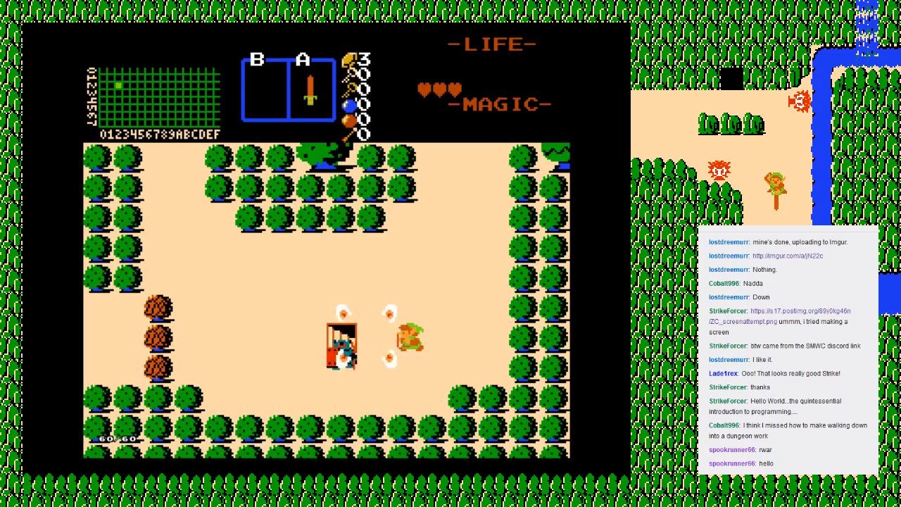
key("Left")
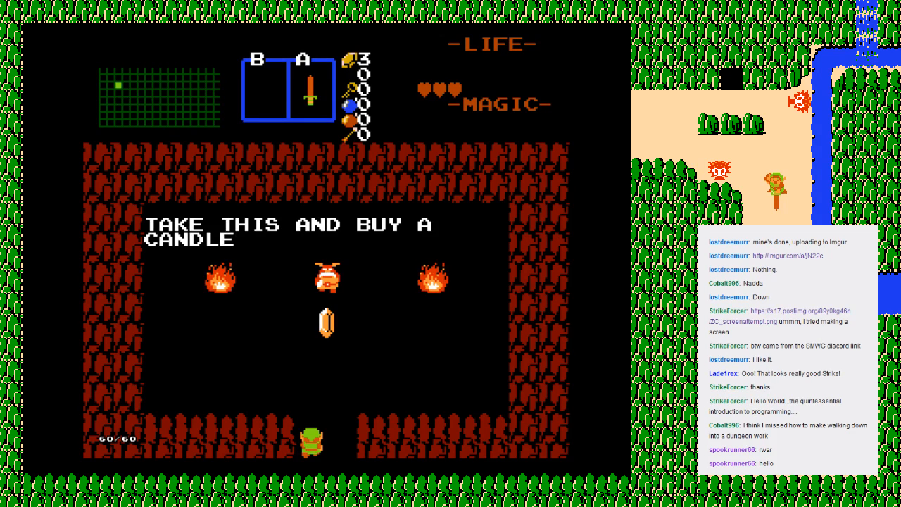
Step: Take the 20 rupees of secret money, leave the cave and walk Link over near the brown bushes
key("Up")
key("Down")
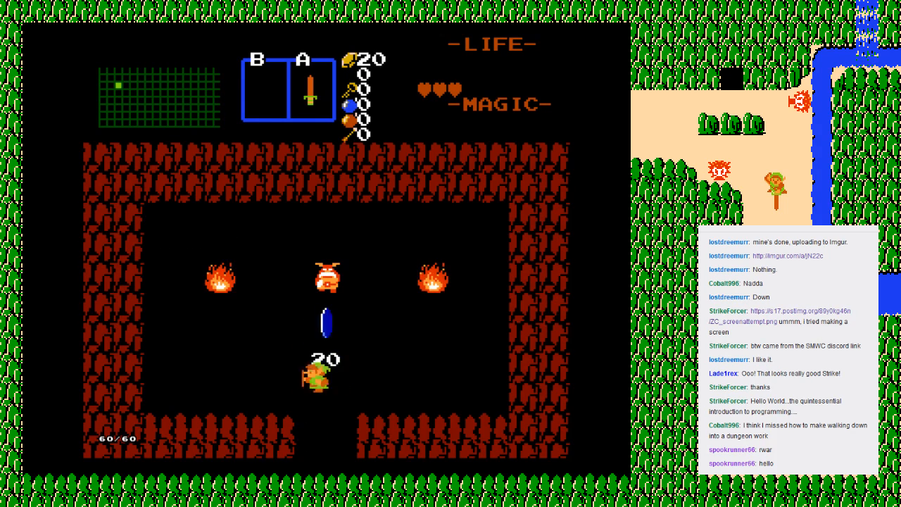
key("Left")
key("Up")
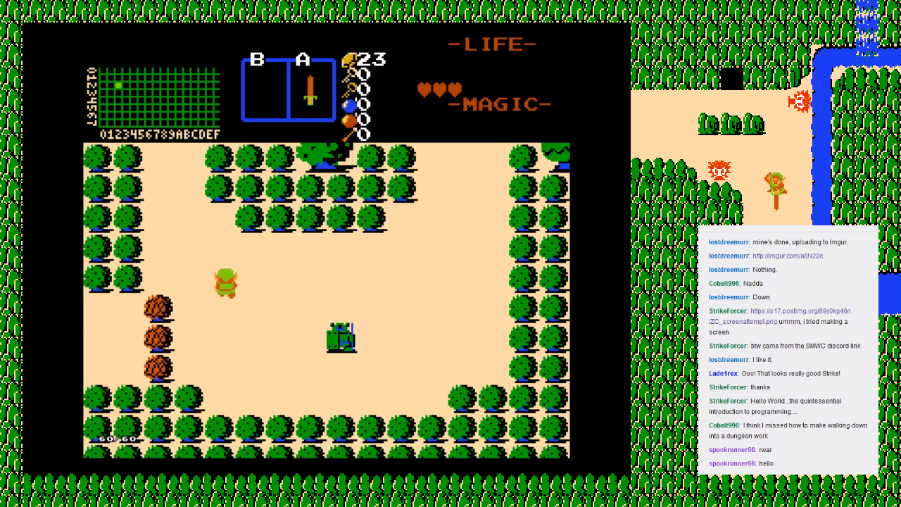
key("Down")
key("Right")
key("Down")
key("Left")
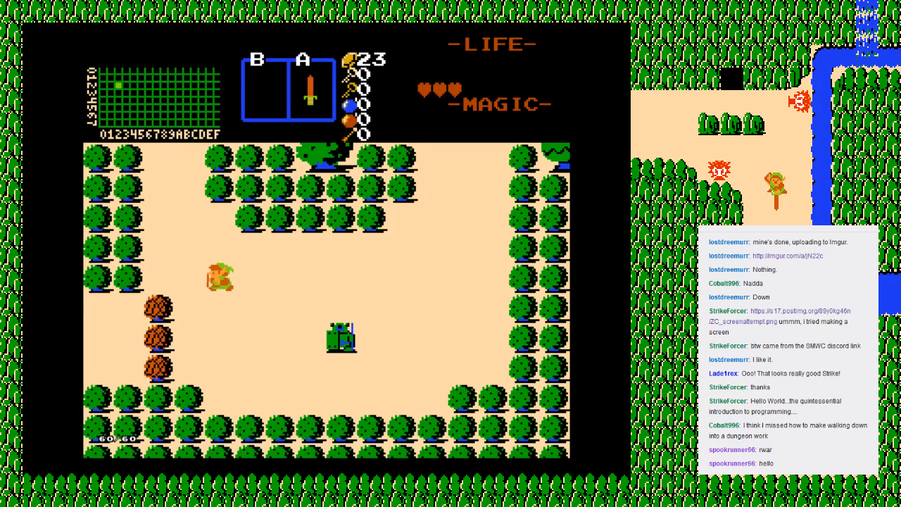
key("Up")
key("Right")
key("Down")
key("Right")
key("Down")
key("Up")
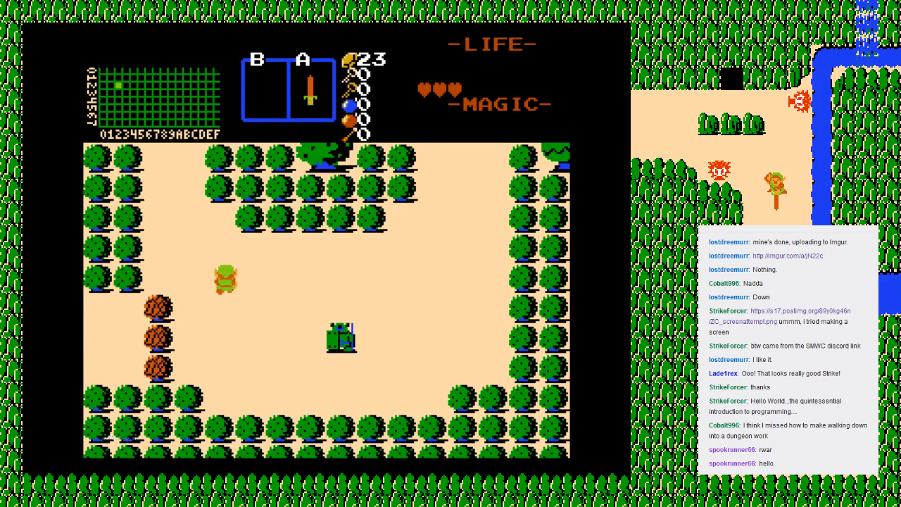
Step: Walk Link north past the Moblins, through the bush-lined screen and back to the candle shop screen
key("Left")
key("Up")
key("Up")
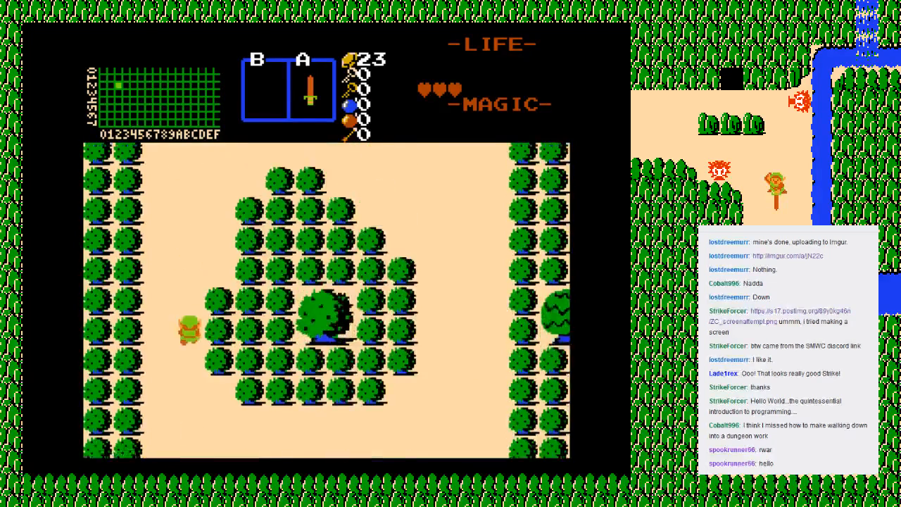
key("Right")
key("Up")
key("Right")
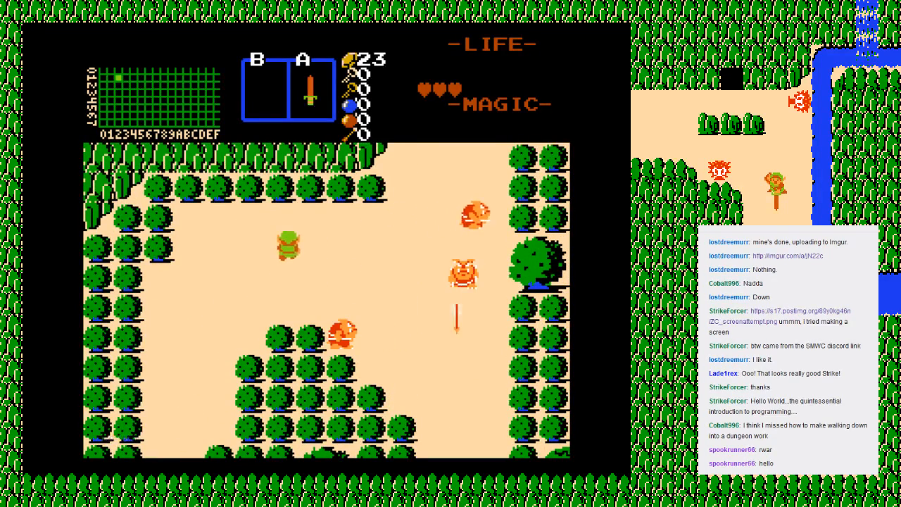
key("Up")
key("Right")
key("Right")
Step: Enter the shop cave, buy the blue candle for 20 rupees and leave the cave
key("Up")
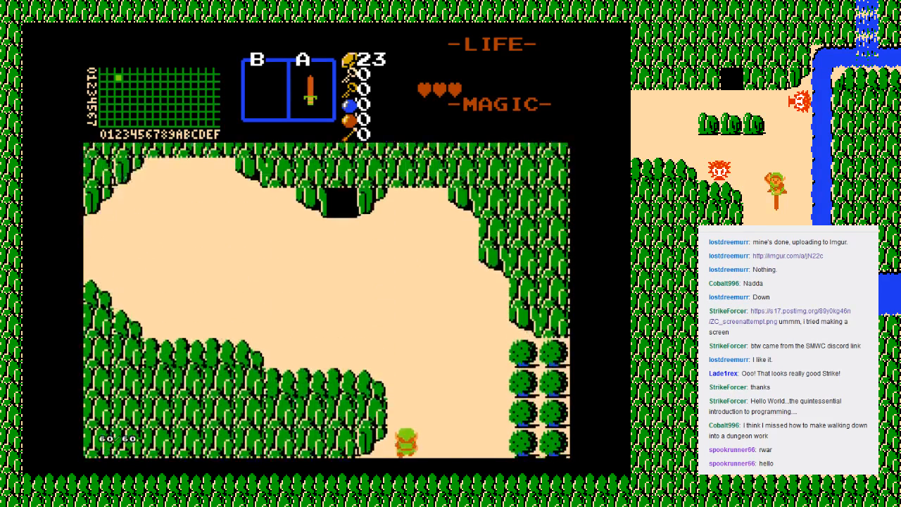
key("Up")
key("Left")
key("Up")
key("Up")
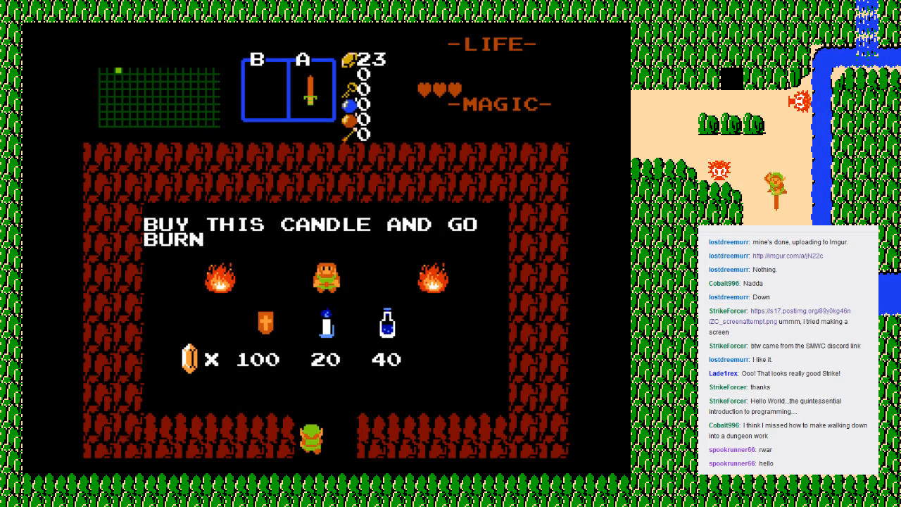
key("Up")
key("Up")
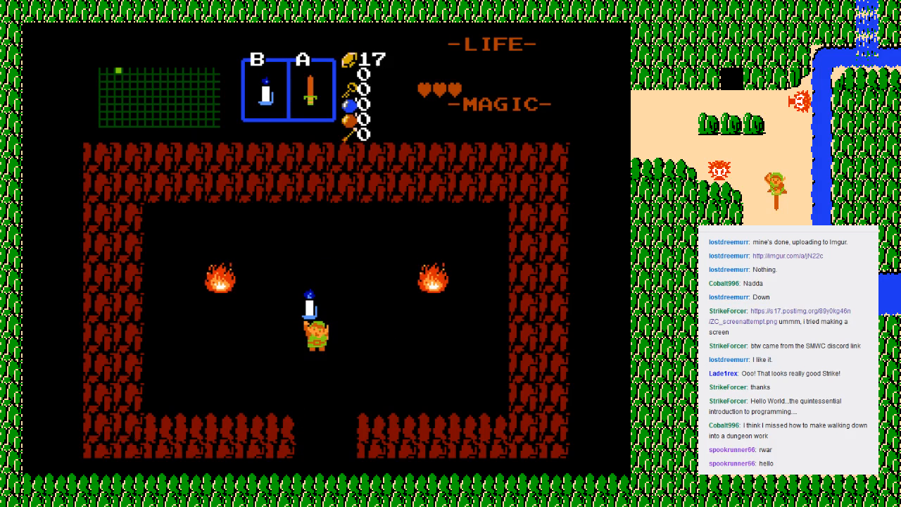
key("Down")
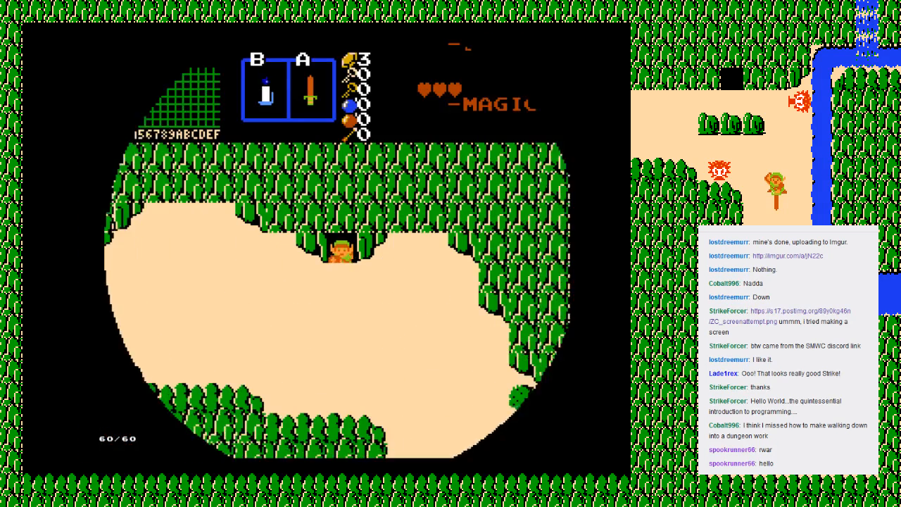
Step: Walk Link south from the shop cave into the bush-lined screen with the Moblins
key("Down")
key("Right")
key("Down")
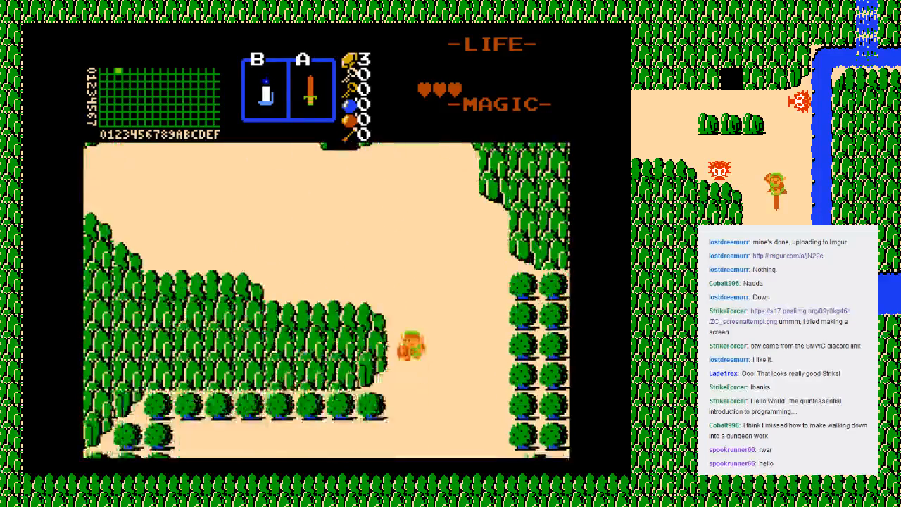
key("Left")
key("Down")
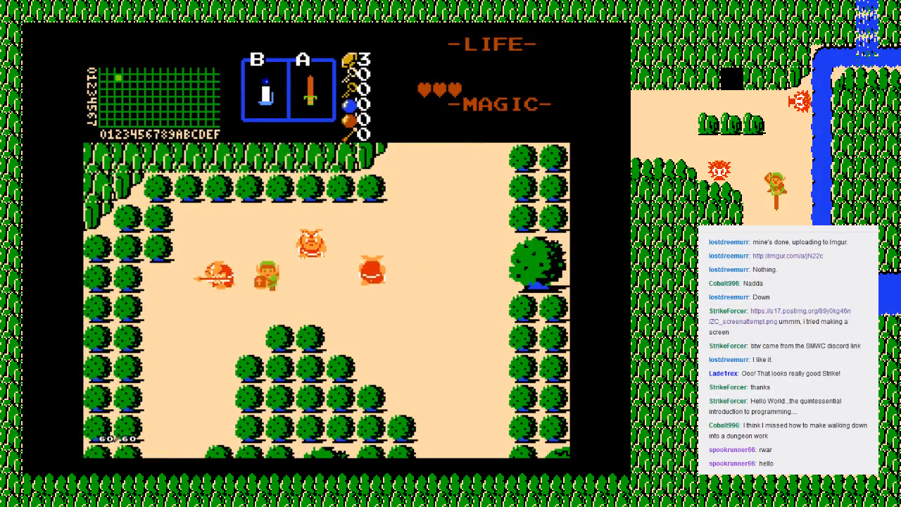
Step: Fire the blue candle at the Moblin to the west and move Link down the west passage
key("Up")
key("Left")
key("ctrl")
key("Down")
key("Left")
key("Down")
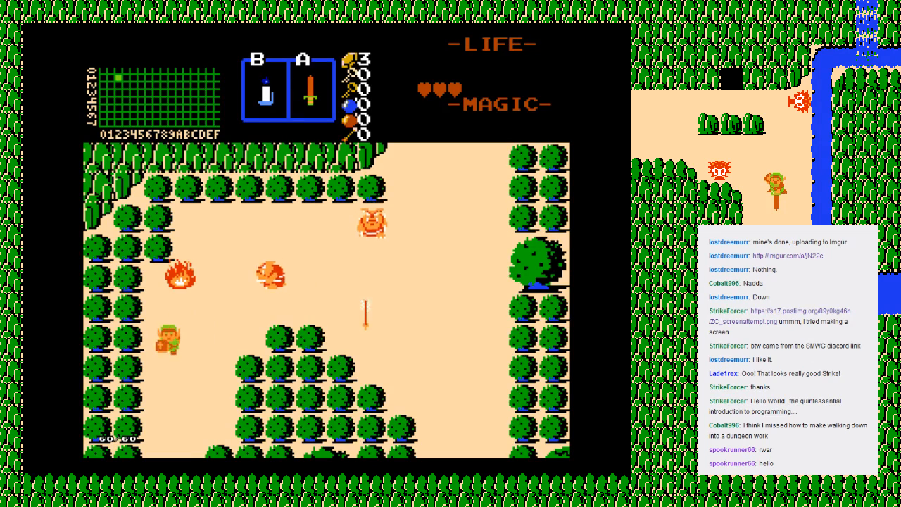
Step: Go south to the Armos screen, burn the brown bushes with the blue candle and walk down beside their remnants
key("Down")
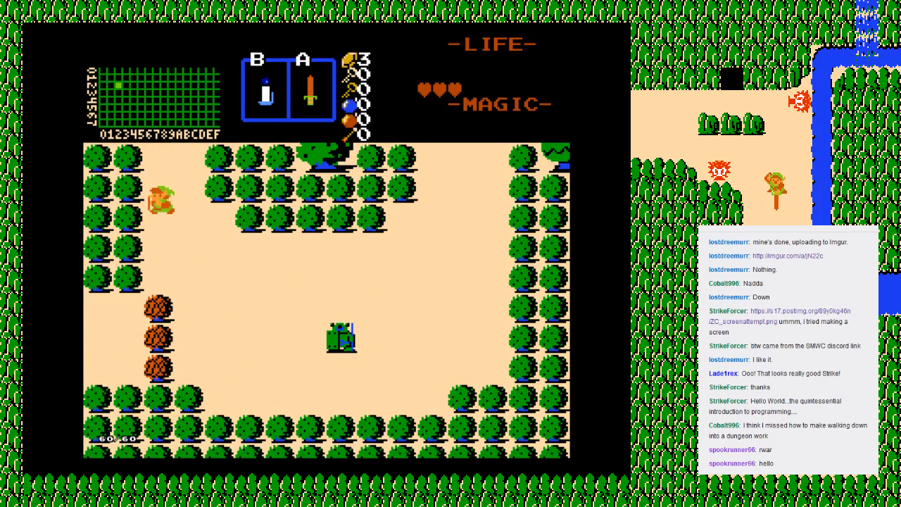
key("ctrl")
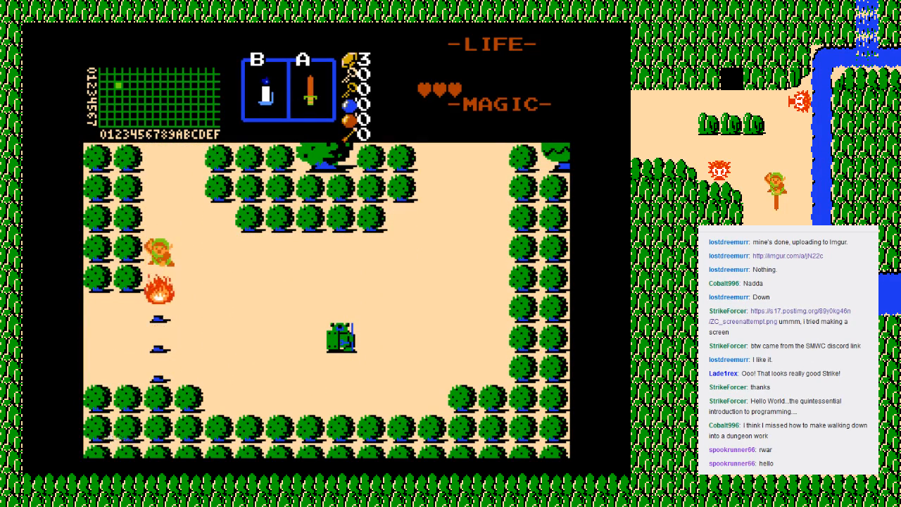
key("Right")
key("Down")
key("Left")
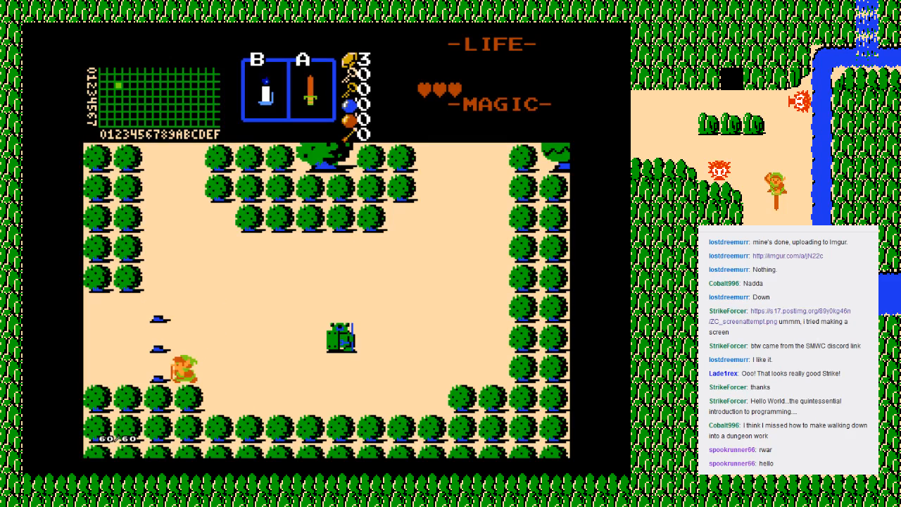
Step: Walk Link west past the burnt bush remnants and off the edge of the Armos screen
key("Up")
key("Left")
key("Left")
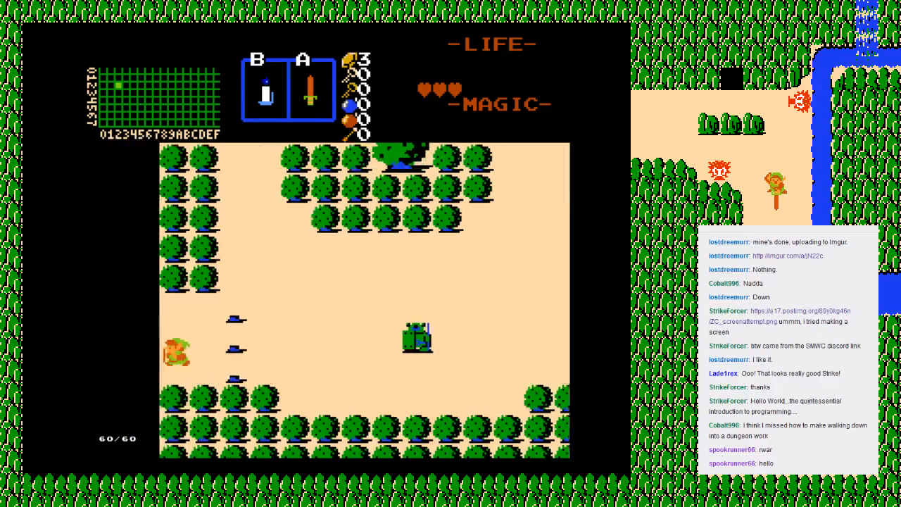
key("Left")
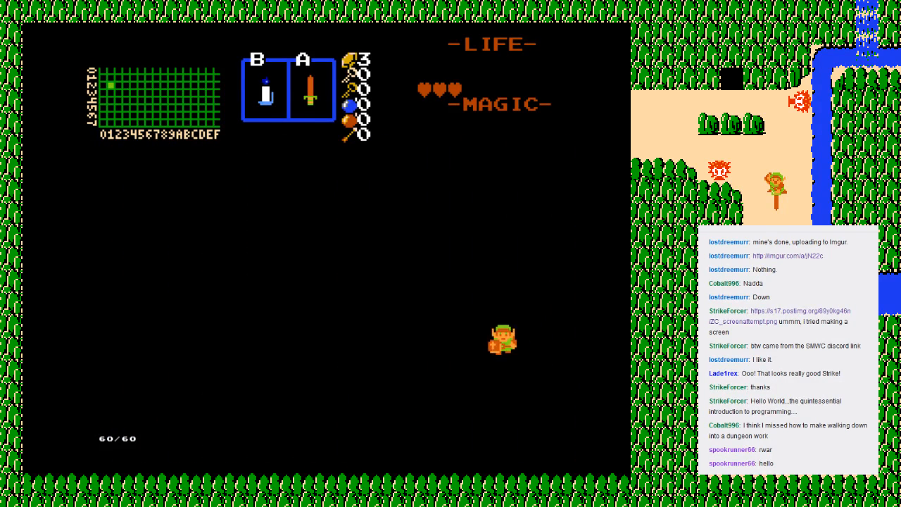
Step: End the current game, save it and return to the quest editor
key("F6")
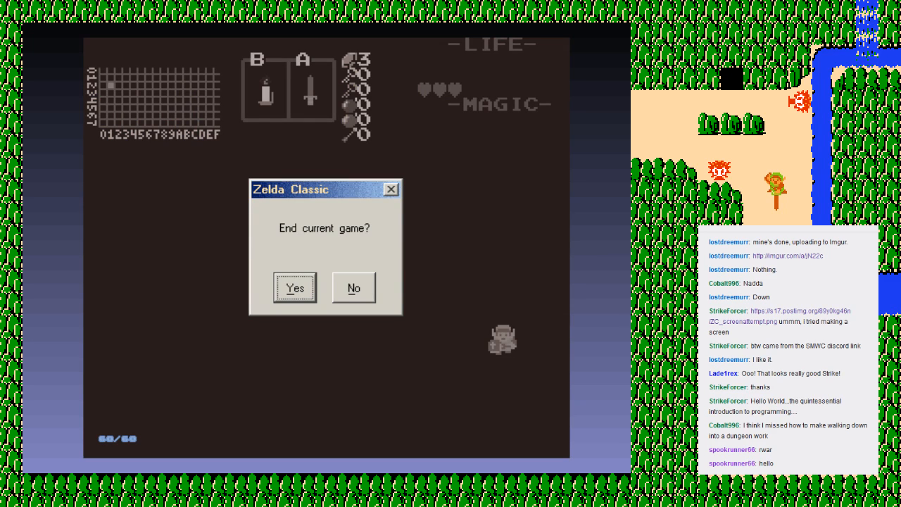
key("Return")
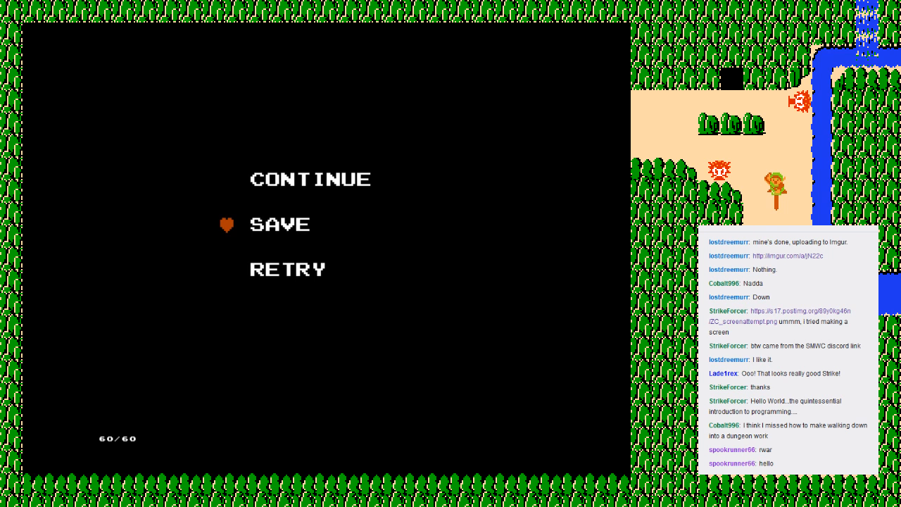
key("Return")
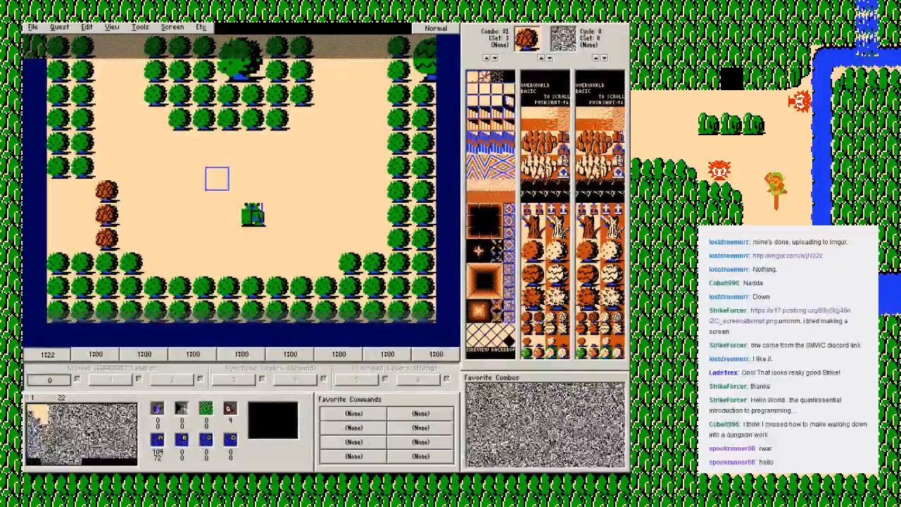
Step: Examine the type and flag settings of brown bush combo 81, leaving them as they are
right_click(542, 311)
left_click(558, 315)
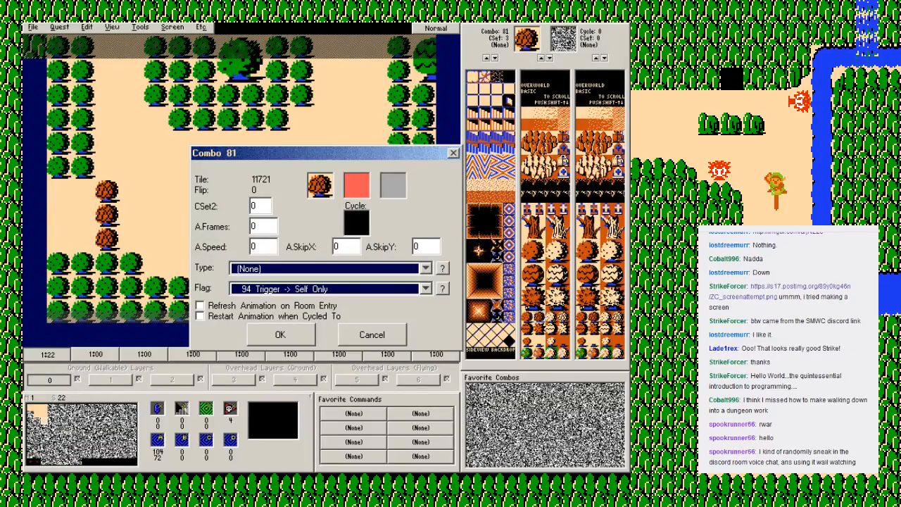
key("Escape")
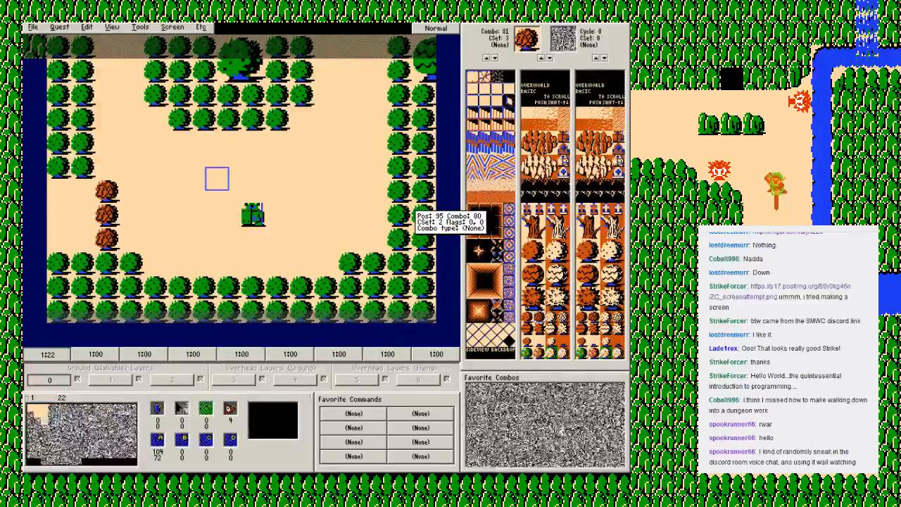
key("Up")
key("Down")
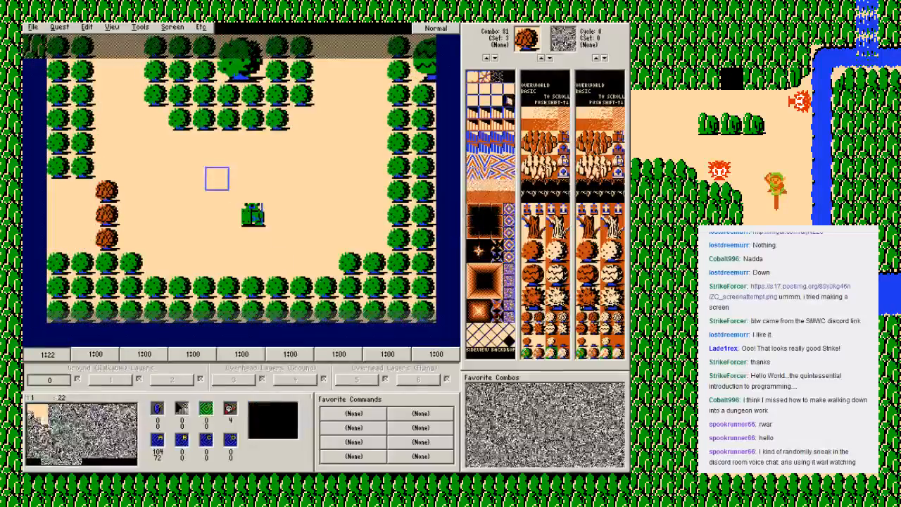
Step: On screen 21, place green CSet 2 bushes in two columns on the northeast side and three full southern rows, and save the quest
right_click(190, 92)
left_click(204, 99)
key("Left")
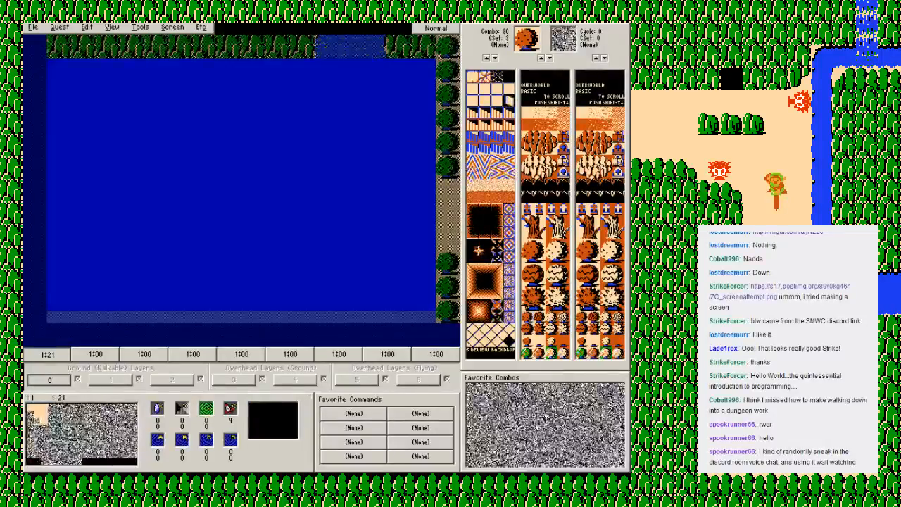
mouse_move(422, 68)
left_mouse_down()
mouse_move(398, 93)
mouse_move(398, 141)
mouse_move(423, 148)
left_mouse_up()
key("minus")
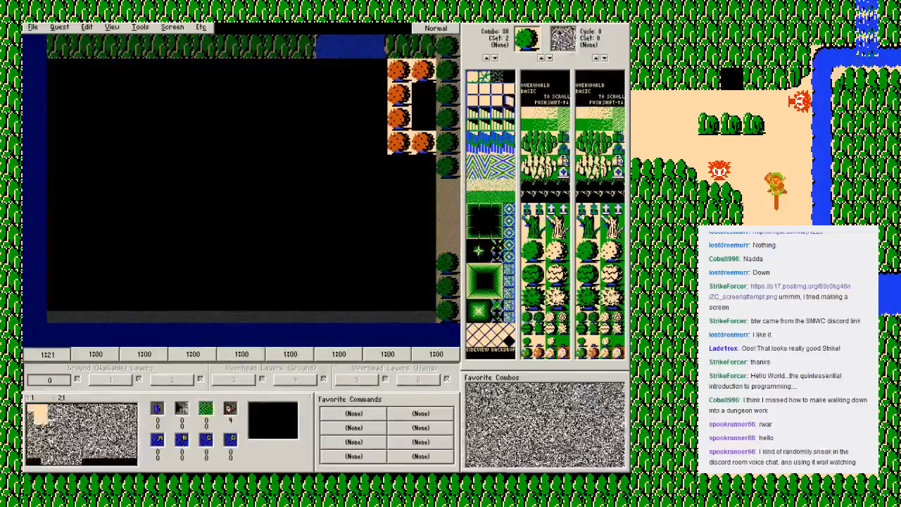
mouse_move(398, 93)
left_mouse_down()
mouse_move(422, 141)
mouse_move(400, 166)
left_mouse_up()
mouse_move(425, 263)
left_mouse_down()
mouse_move(83, 262)
mouse_move(243, 308)
mouse_move(426, 308)
mouse_move(58, 285)
left_mouse_up()
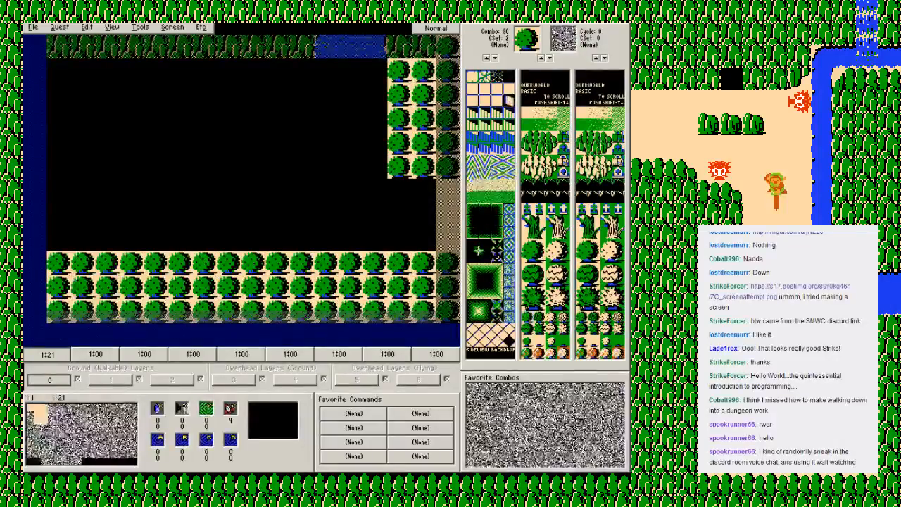
key("F2")
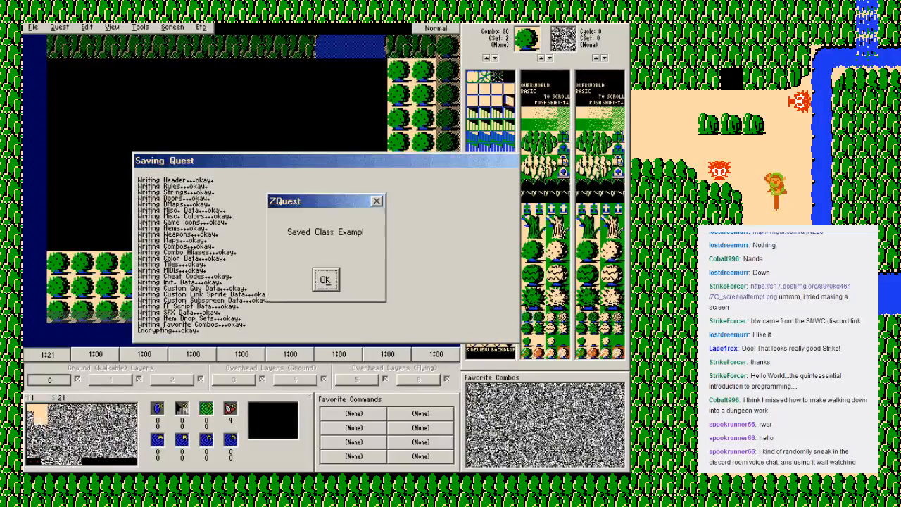
key("Return")
Step: Fill the empty area of screen 21 with sand ground combo 12 sampled from screen 22
key("Right")
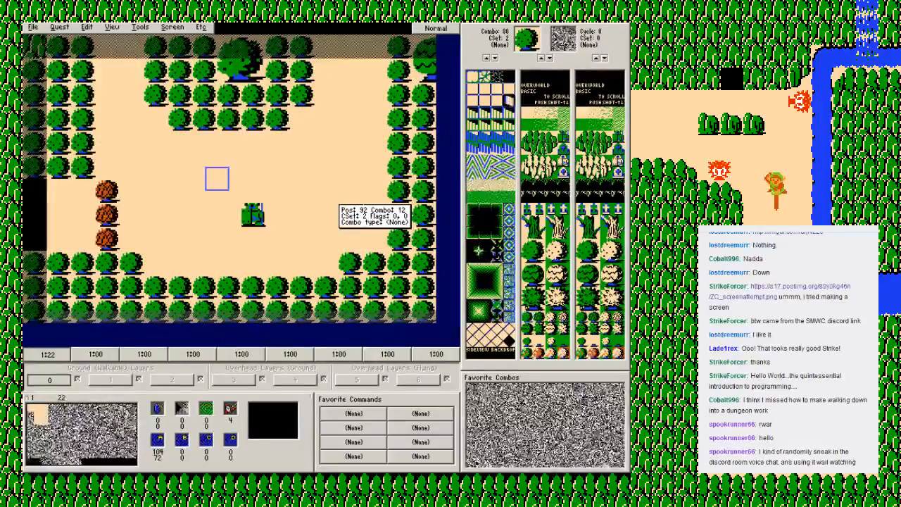
right_click(339, 189)
left_click(355, 193)
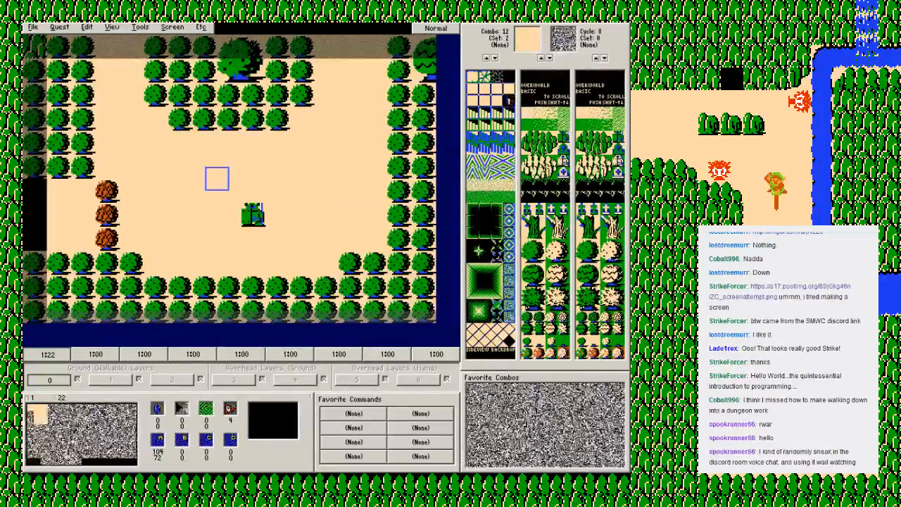
key("Left")
left_click(338, 199, "ctrl")
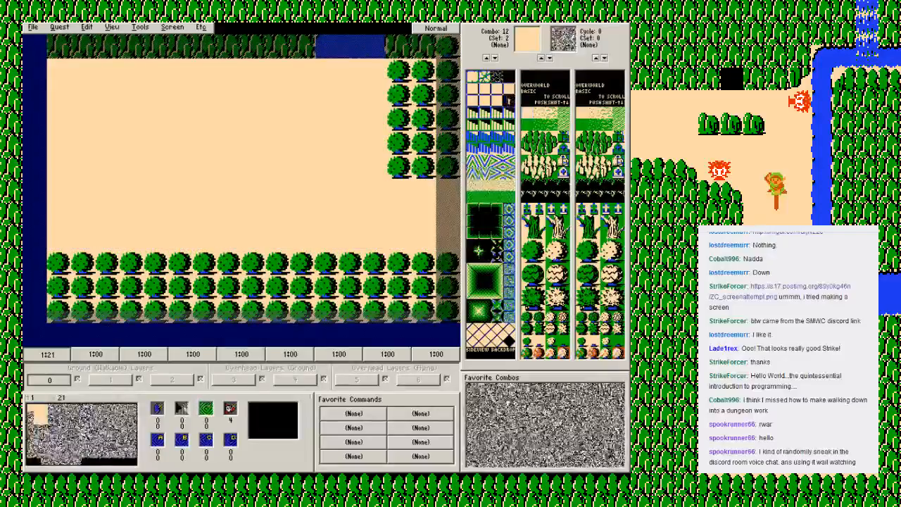
Step: Build the northern forest edge on screen 21: a two-row tree wall west of the river gap and edge pieces above the eastern bushes
left_click(541, 148)
left_click(424, 71)
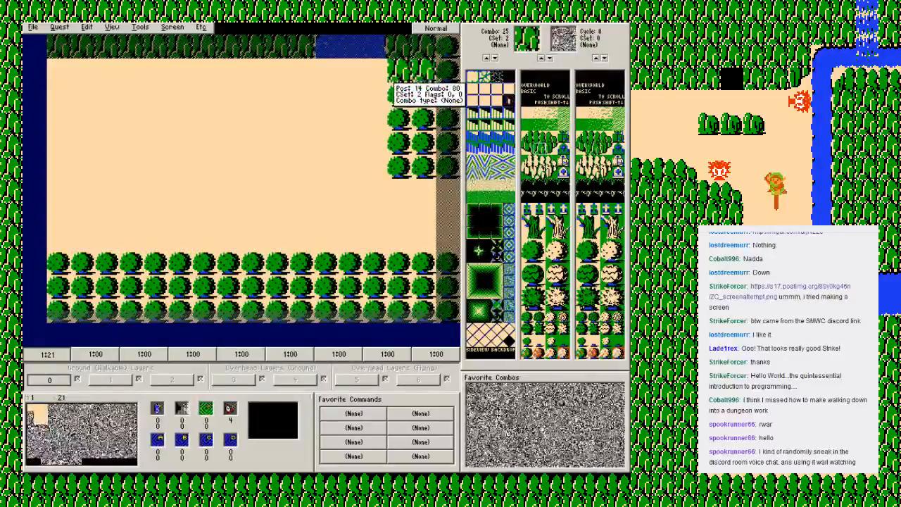
left_click(528, 148)
left_click(399, 72)
left_click(553, 149)
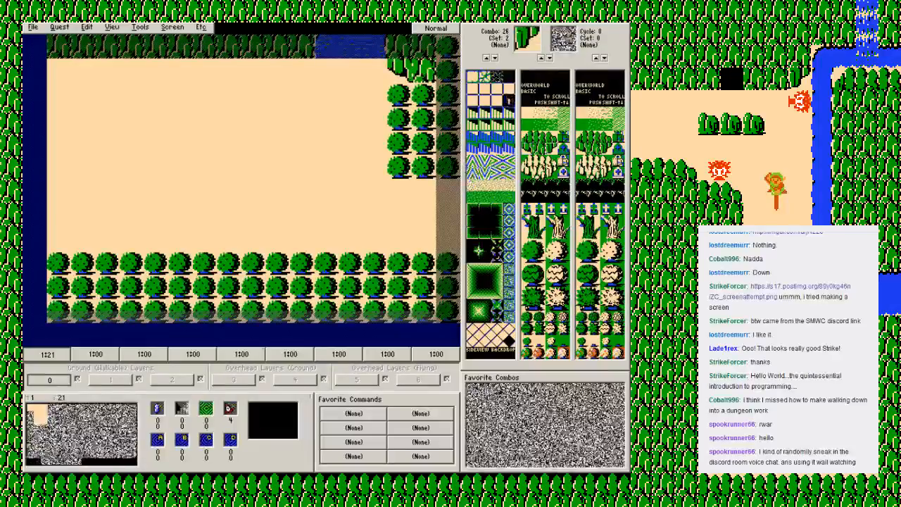
left_click(541, 149)
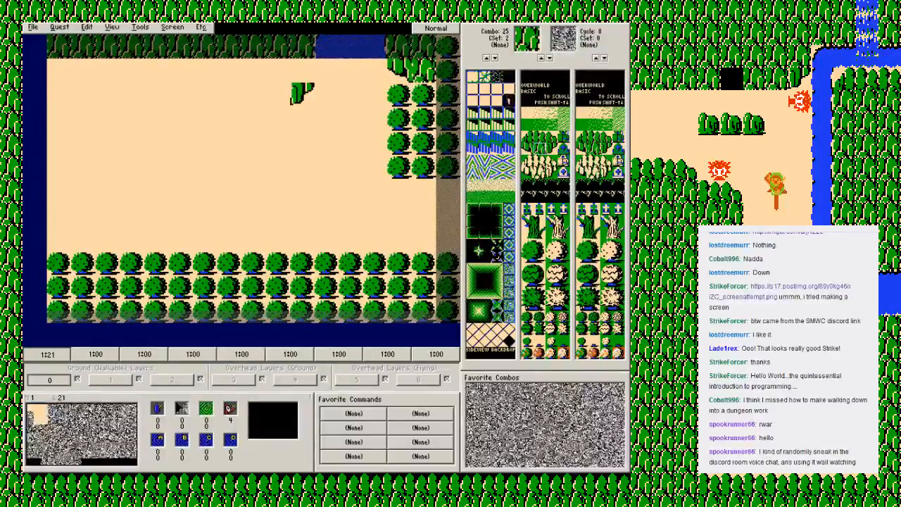
mouse_move(59, 69)
left_mouse_down()
mouse_move(61, 94)
mouse_move(231, 94)
mouse_move(278, 70)
mouse_move(70, 71)
left_mouse_up()
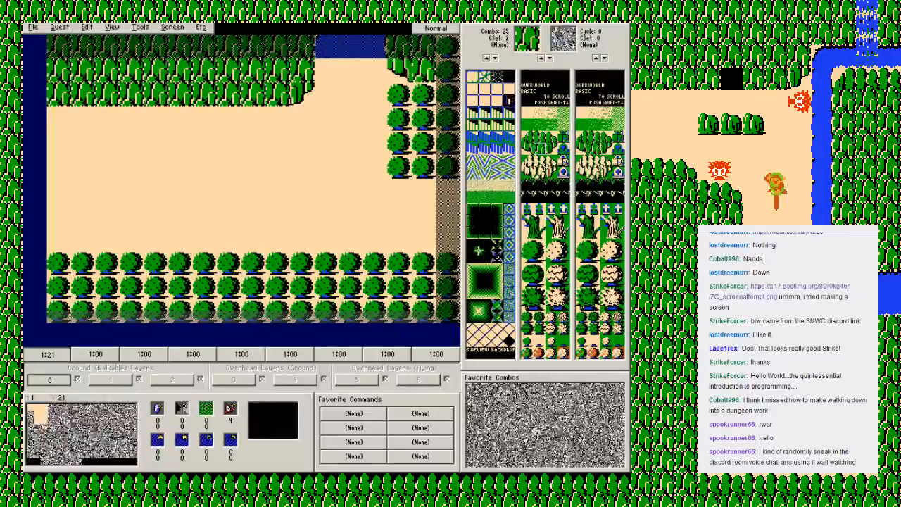
Step: Draw a three-tile-wide river running south through screen 21 using water combos 165, 166 and 167
scroll(509, 100, "down", 5)
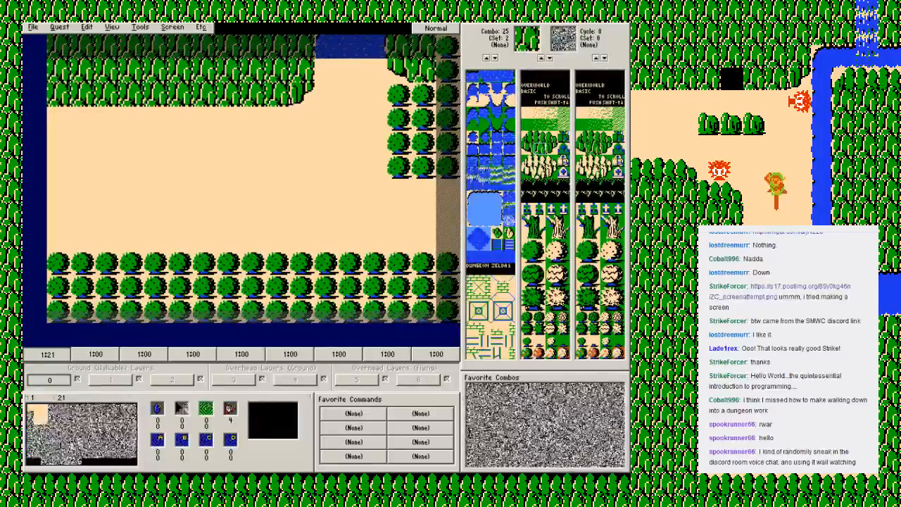
key("]")
scroll(491, 215, "up", 1)
left_click(508, 280)
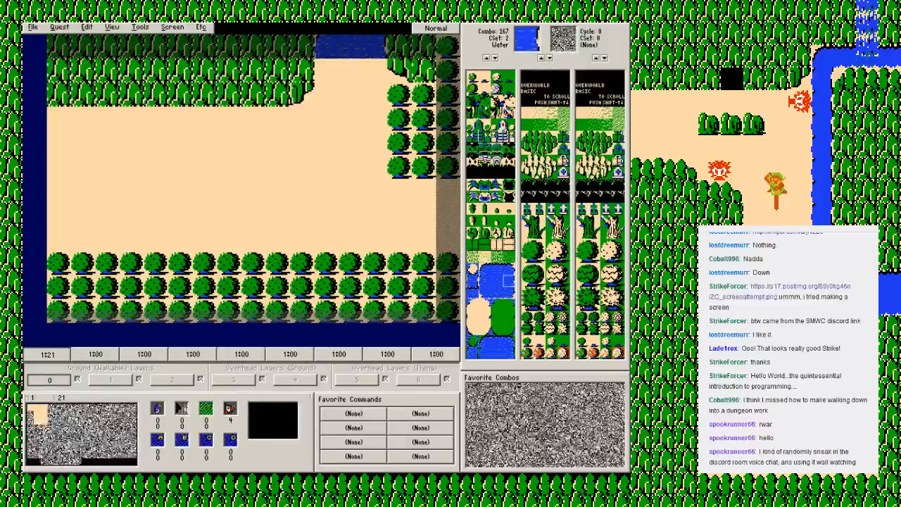
left_click_drag(374, 97, 374, 315)
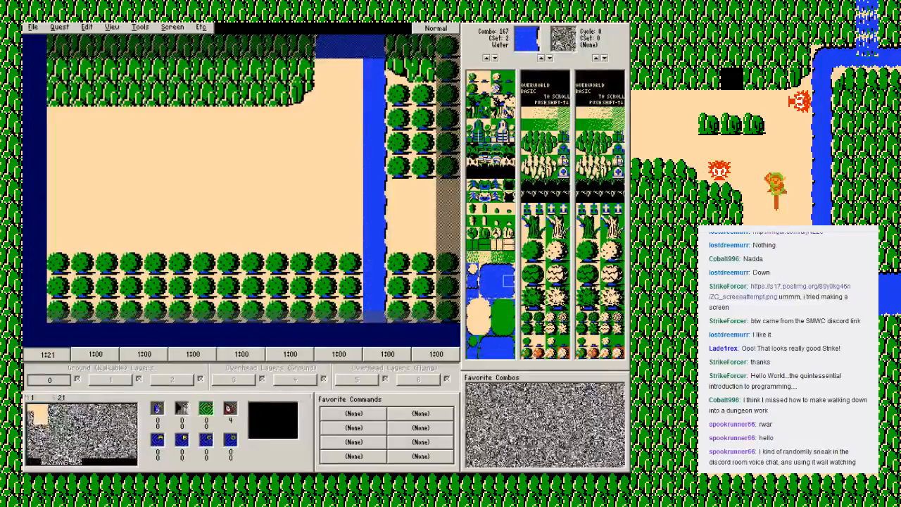
left_click(485, 280)
left_click_drag(327, 71, 327, 314)
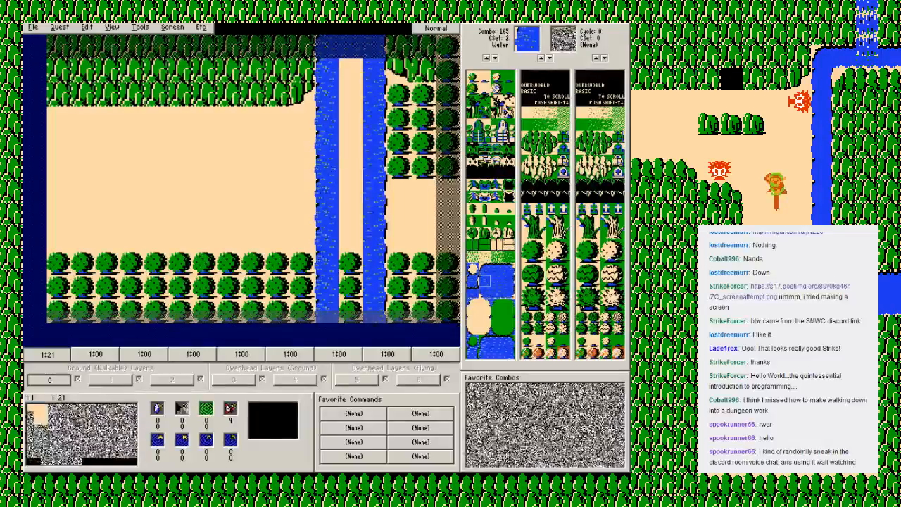
left_click(497, 280)
left_click_drag(351, 70, 351, 310)
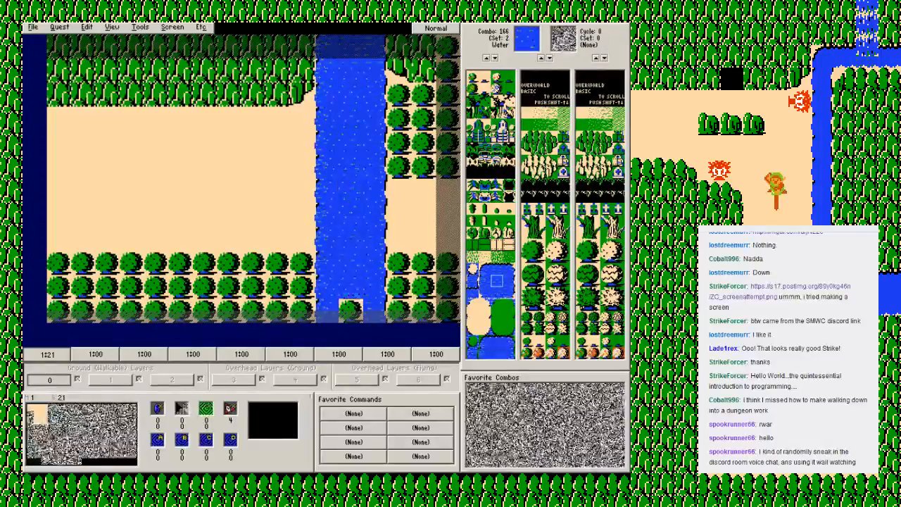
Step: Lay a three-row bridge of CSet 3 dock combo 152 across the river and replace the stray east-bank tile with sand ground
left_click(472, 244)
mouse_move(375, 191)
left_mouse_down()
mouse_move(328, 191)
mouse_move(327, 238)
left_mouse_up()
mouse_move(327, 239)
left_mouse_down()
mouse_move(374, 238)
mouse_move(351, 215)
mouse_move(375, 191)
mouse_move(352, 239)
left_mouse_up()
key("plus")
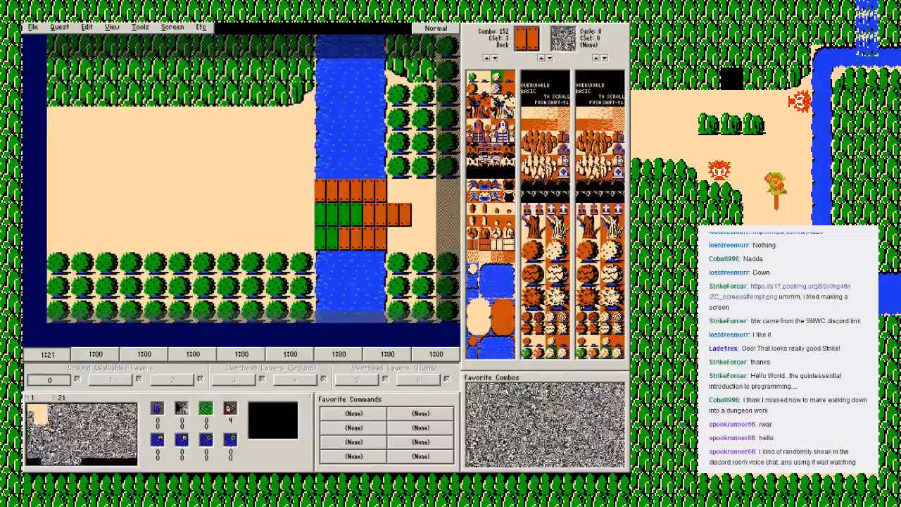
right_click(415, 191)
left_click(424, 196)
key("minus")
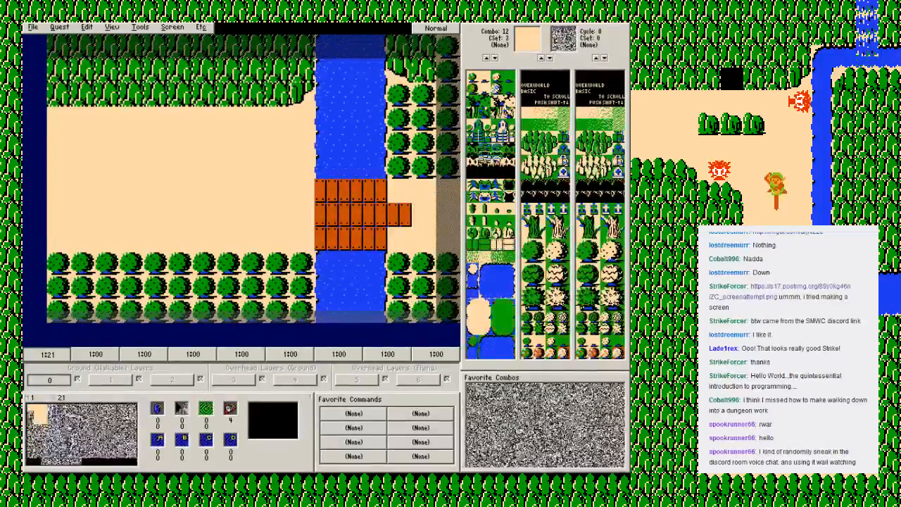
left_click(399, 214)
Step: Pick the dock combo from the bridge, save the quest while on screen 01 and return to screen 21
right_click(371, 217)
left_click(398, 221)
key("Up")
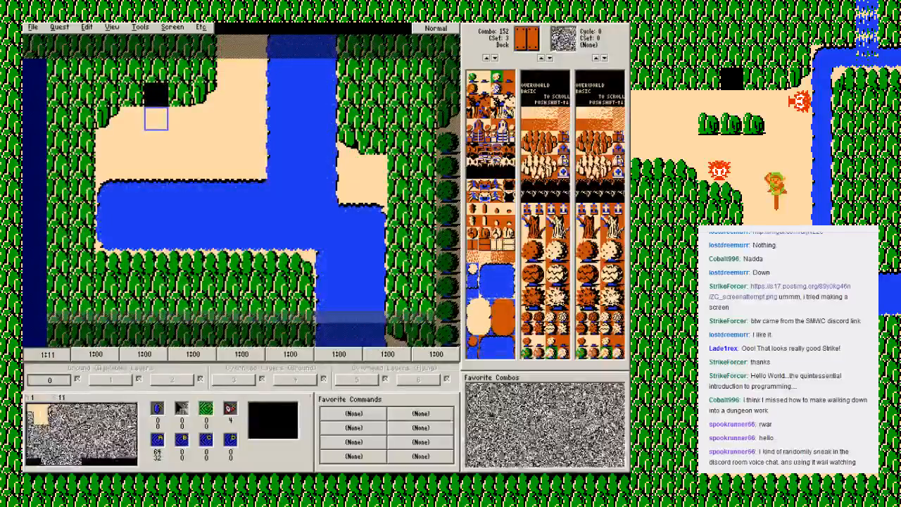
key("Up")
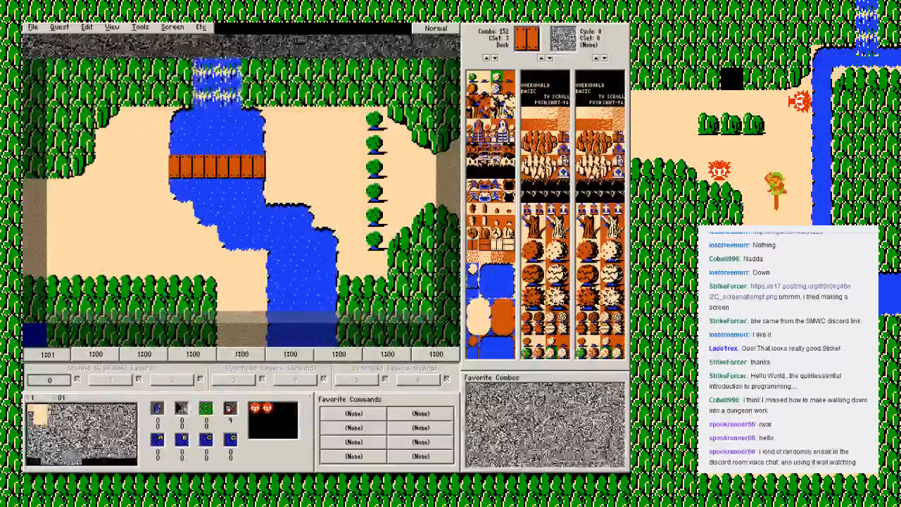
key("F2")
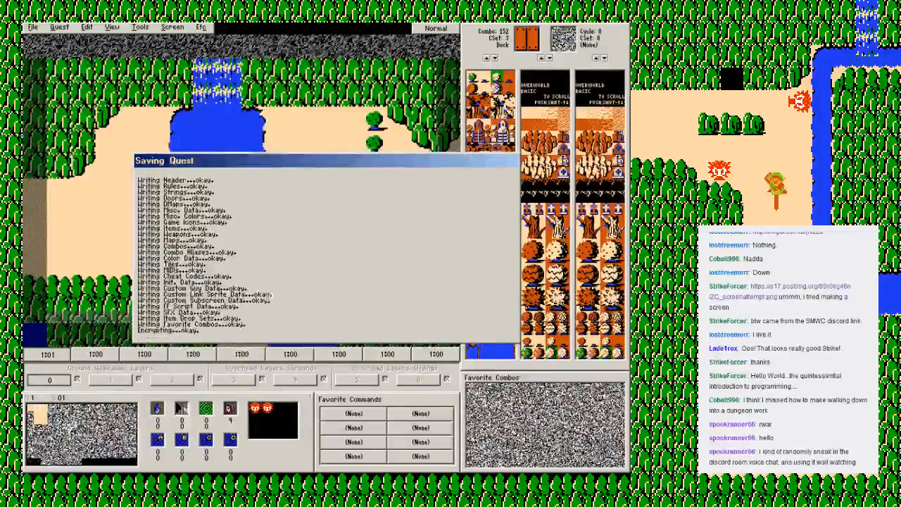
key("Down")
key("Down")
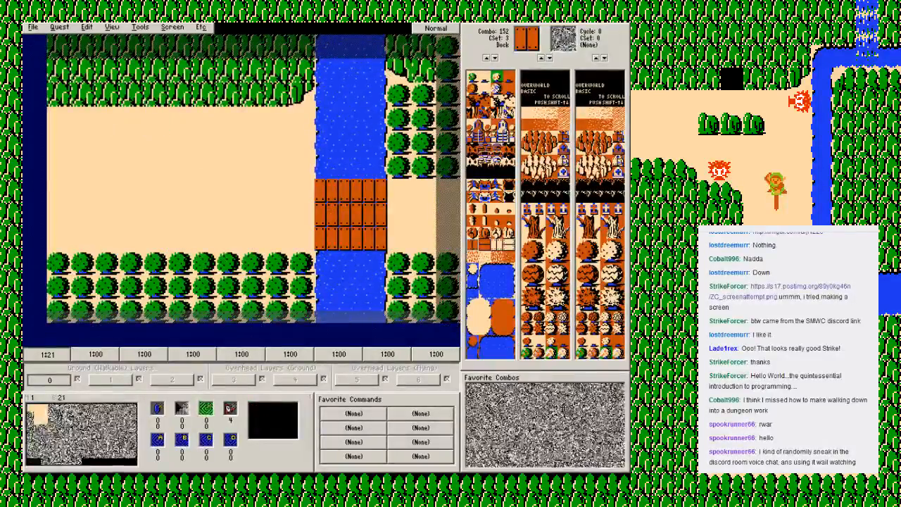
Step: Switch the combo palette to CSet 2 and review the flags of DMap 0 without changing them
key("minus")
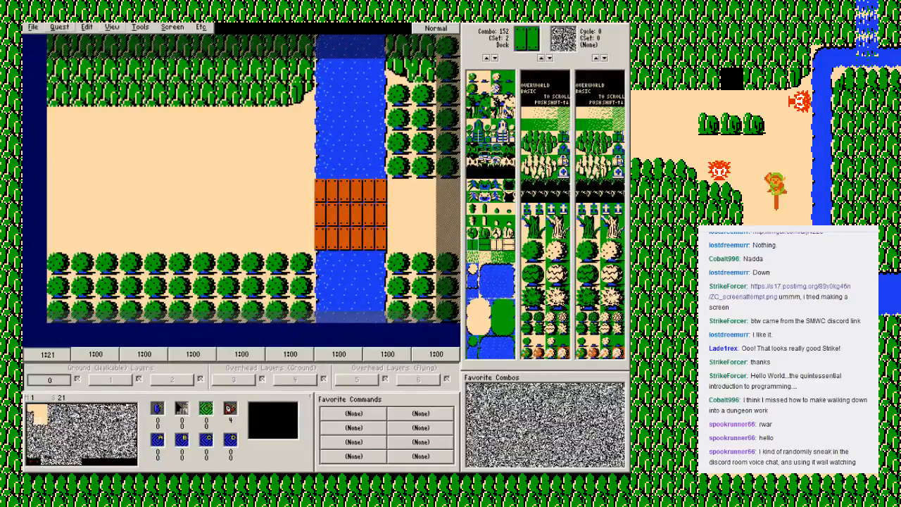
left_click(60, 27)
left_click(62, 101)
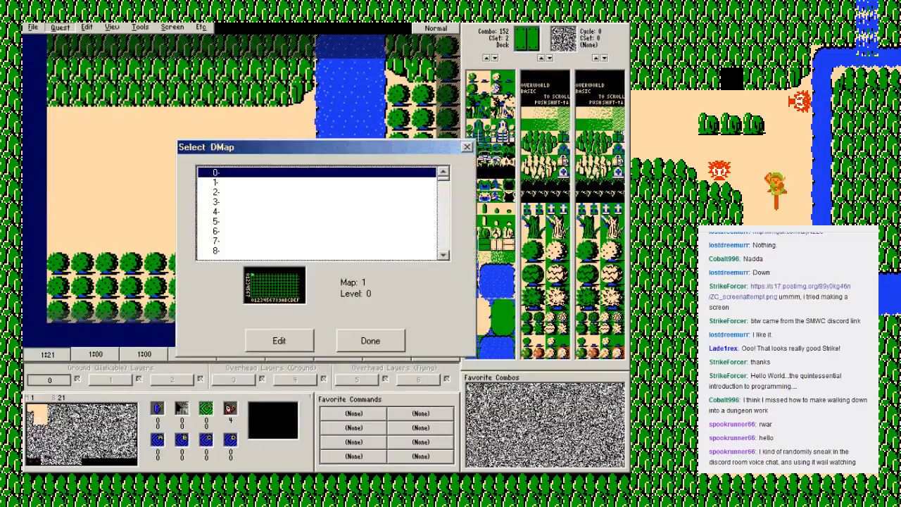
left_click(280, 341)
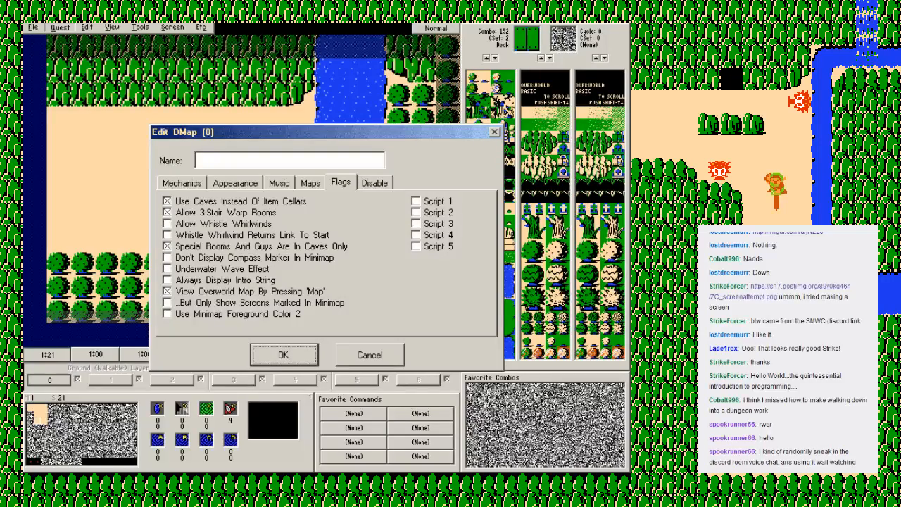
left_click(370, 355)
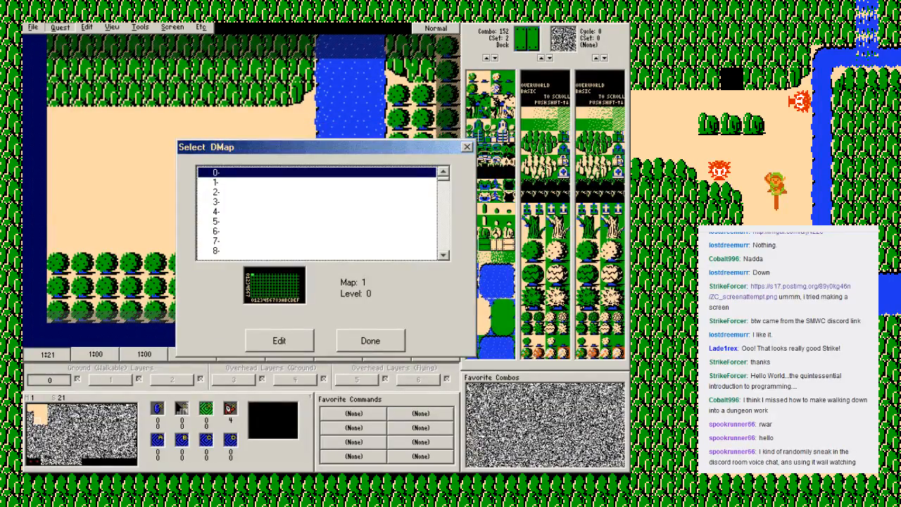
Step: Set DMap 1 to type Overworld with level 0 on map 2 and close the DMap list
double_click(246, 182)
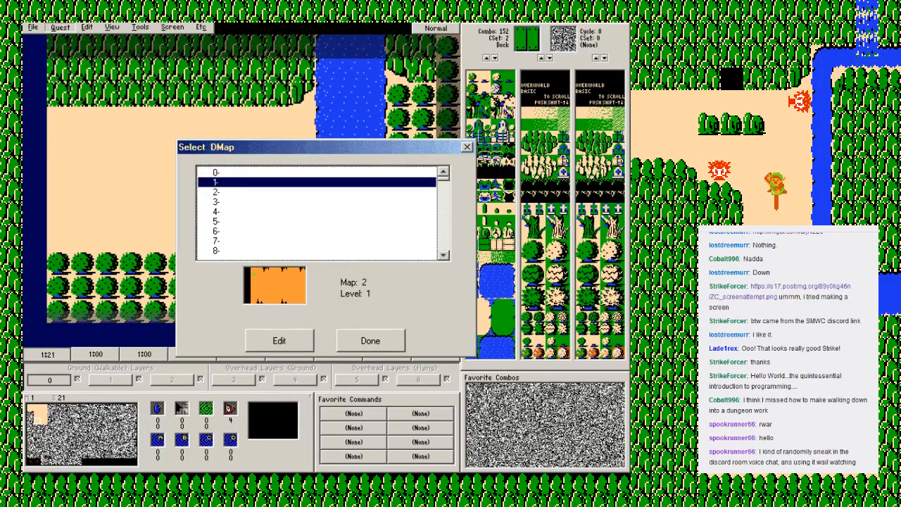
left_click(181, 183)
left_click(358, 207)
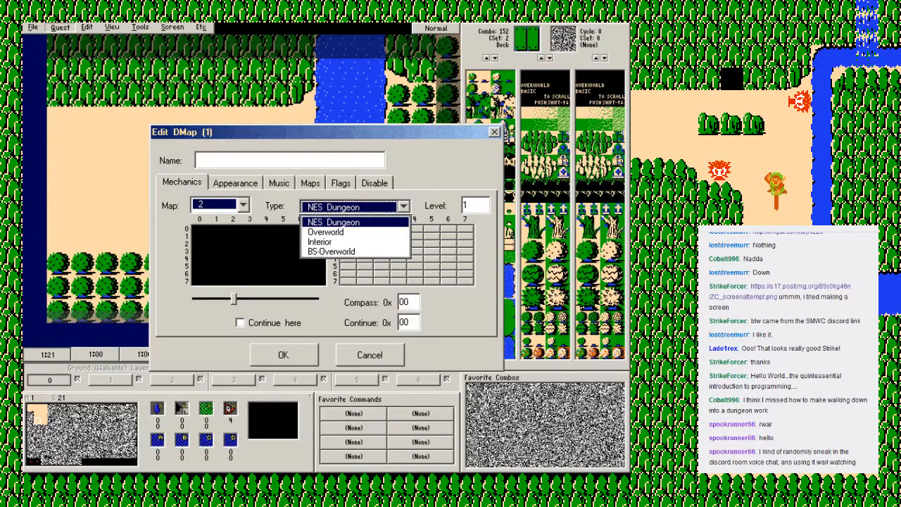
left_click(326, 232)
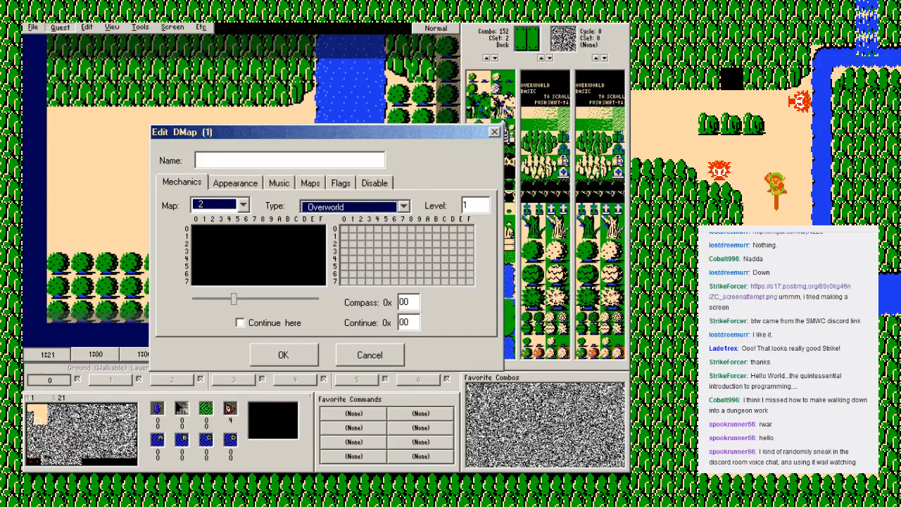
key("Tab")
type("0")
left_click(243, 205)
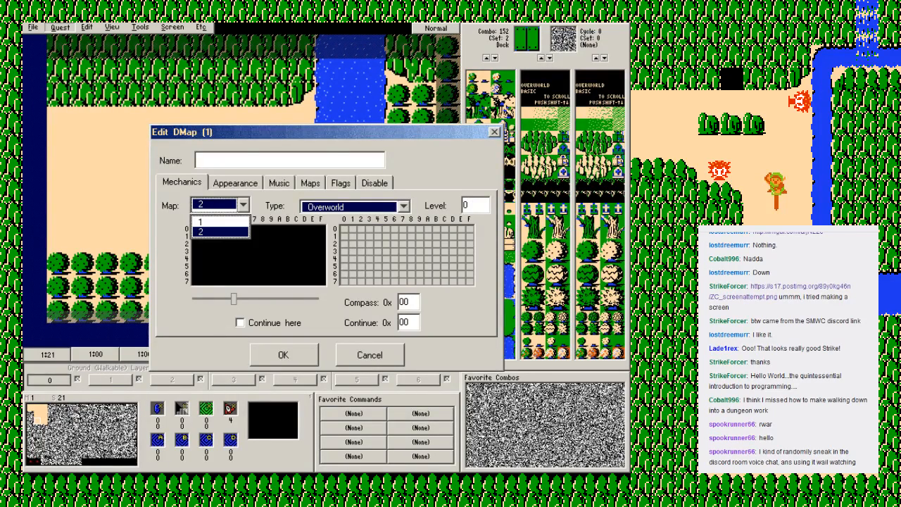
left_click(220, 232)
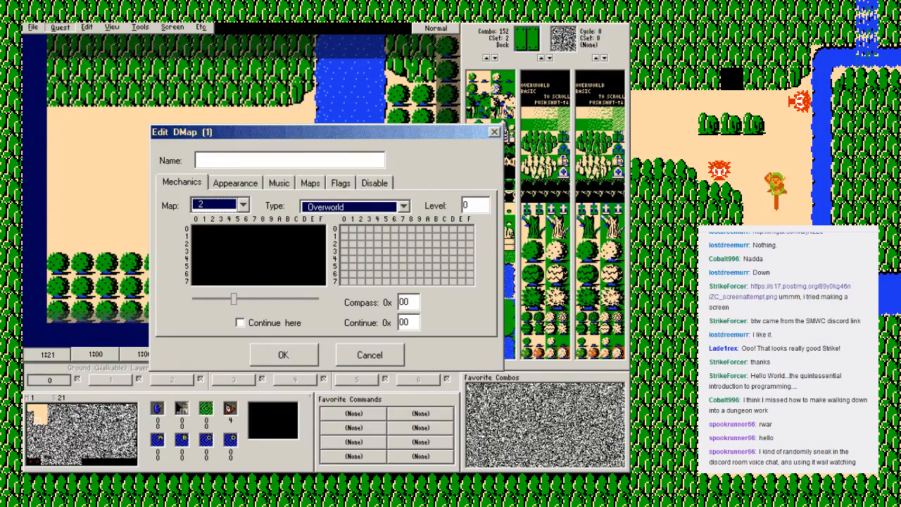
left_click(283, 355)
left_click(370, 341)
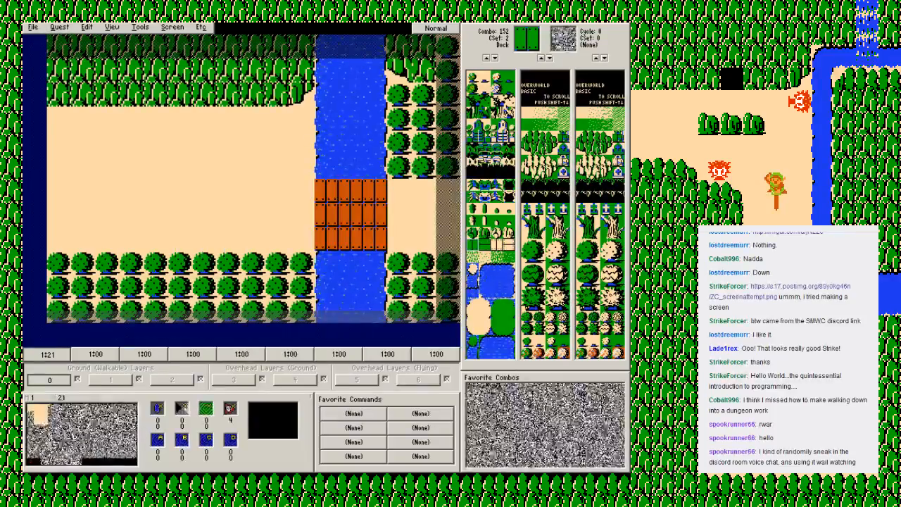
Step: Browse the screens of map 1 from the river area to the map's last screen, 7F
key("Up")
key("Up")
key("Left")
key("Right")
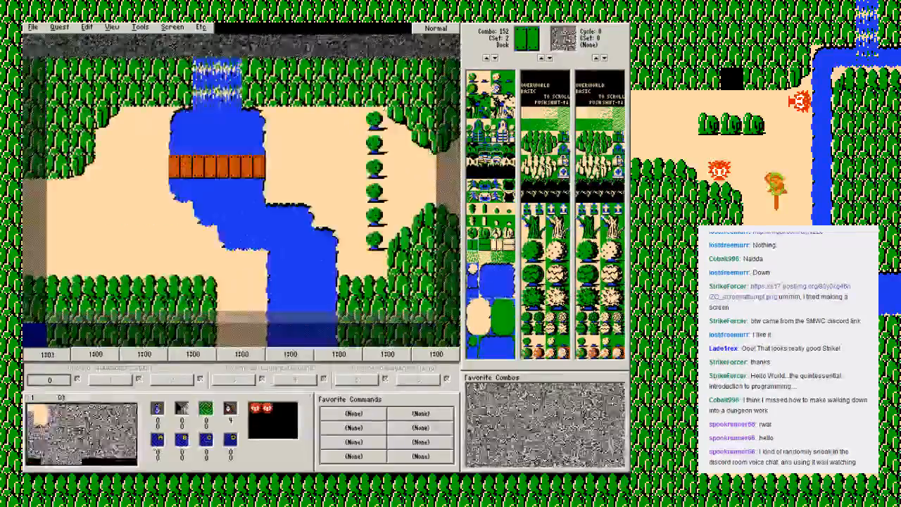
key("Right")
key("Right")
key("Right")
key("Right")
key("Right")
key("Right")
key("Right")
key("Right")
key("Right")
key("Right")
key("Right")
key("Right")
key("Right")
key("Right")
key("Down")
key("Down")
key("Down")
key("Down")
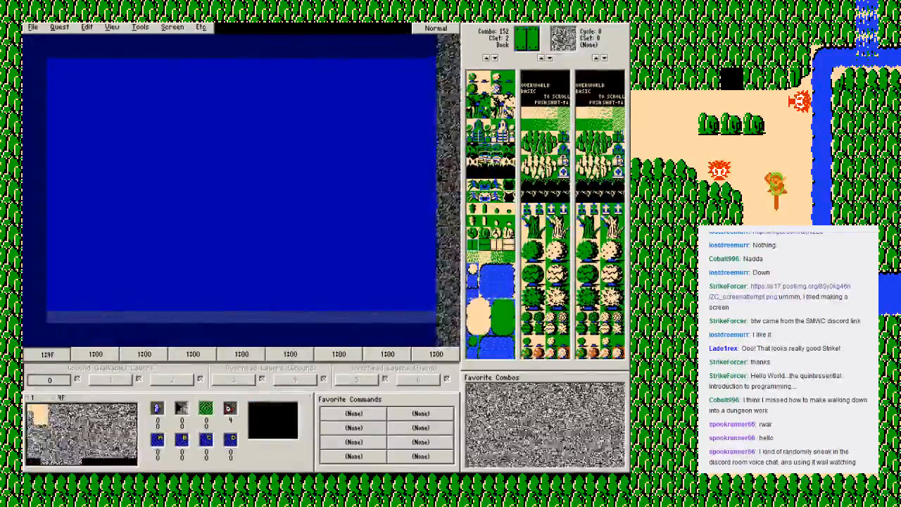
key("Down")
key("Down")
key("Down")
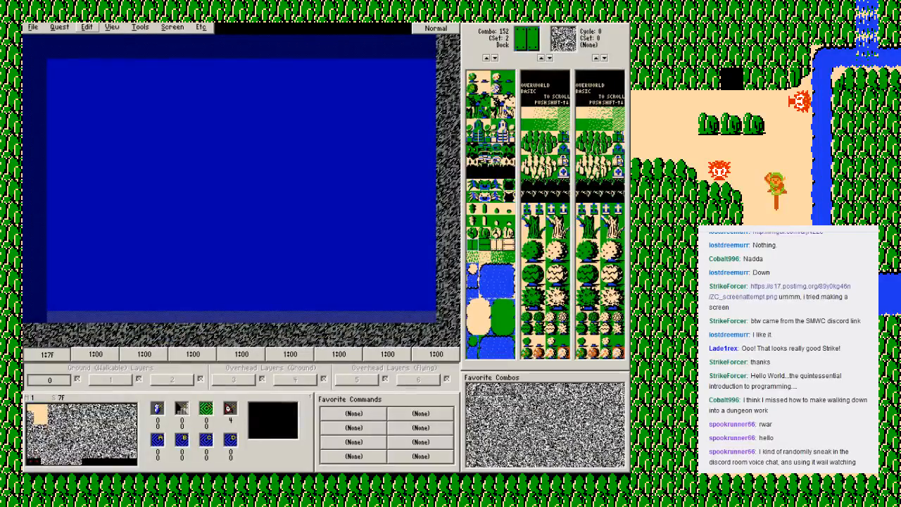
Step: Switch to map 2 and go through its empty screens to screen 09
left_click(86, 26)
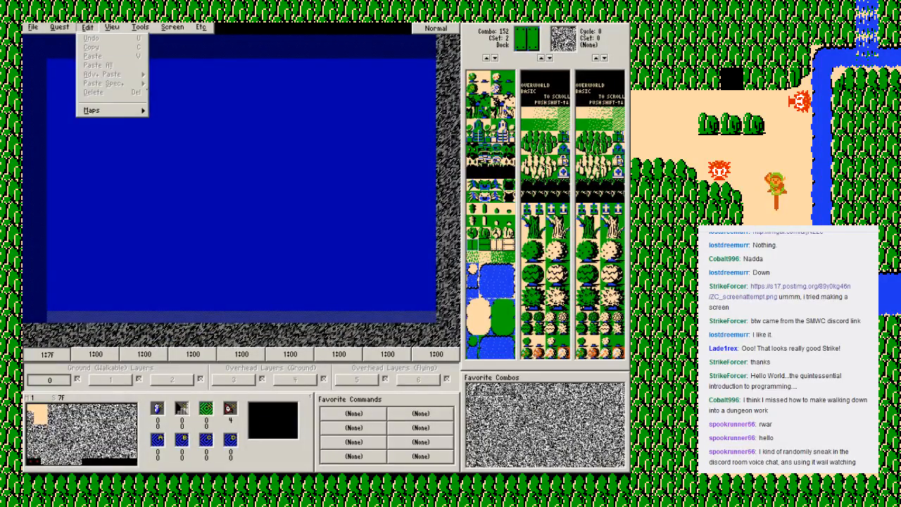
mouse_move(106, 110)
left_click(168, 122)
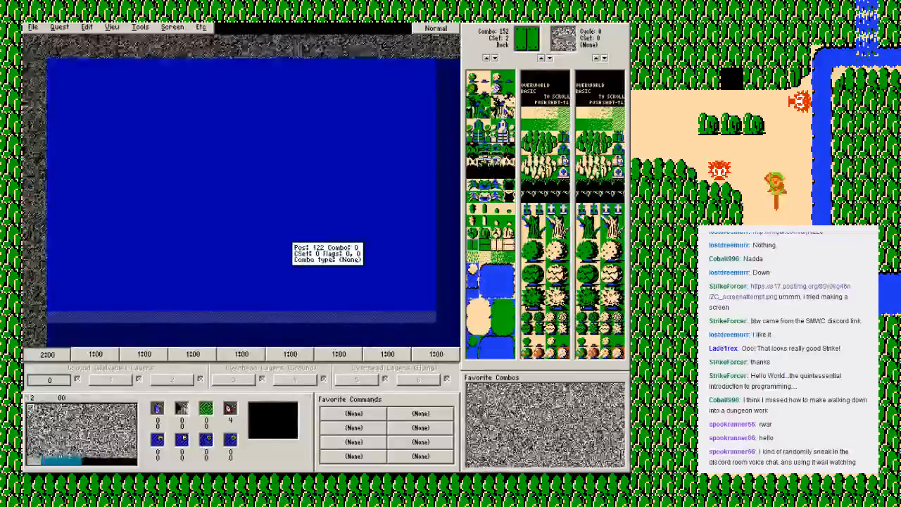
key("Down")
key("Right")
key("Left")
key("Up")
key("Down")
key("Right")
key("Right")
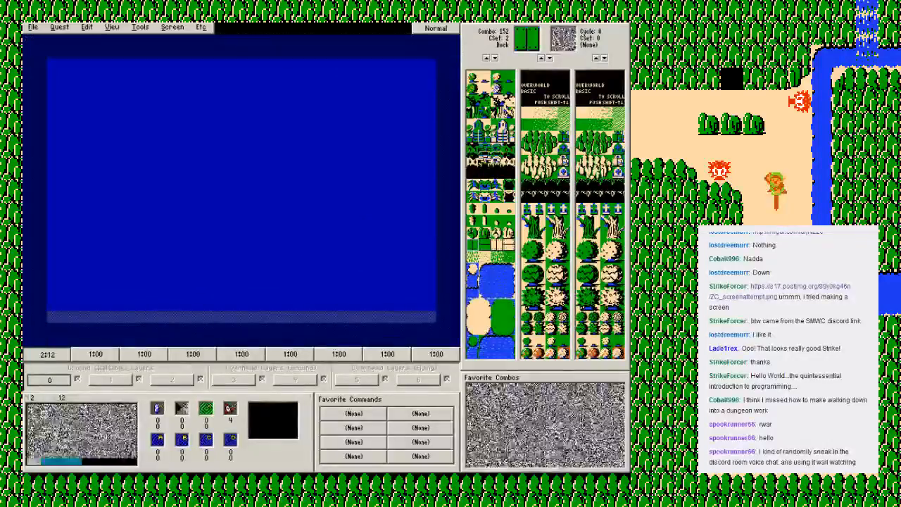
key("Down")
key("Right")
key("Right")
key("Up")
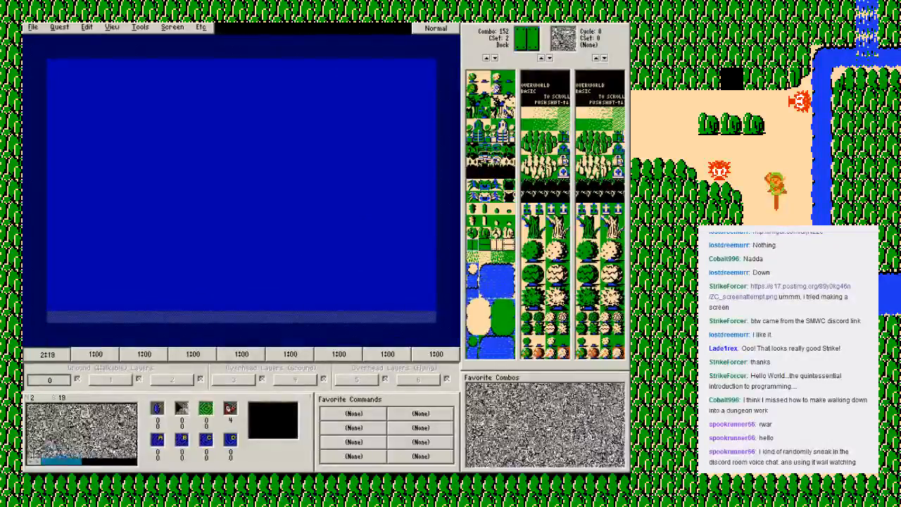
key("Right")
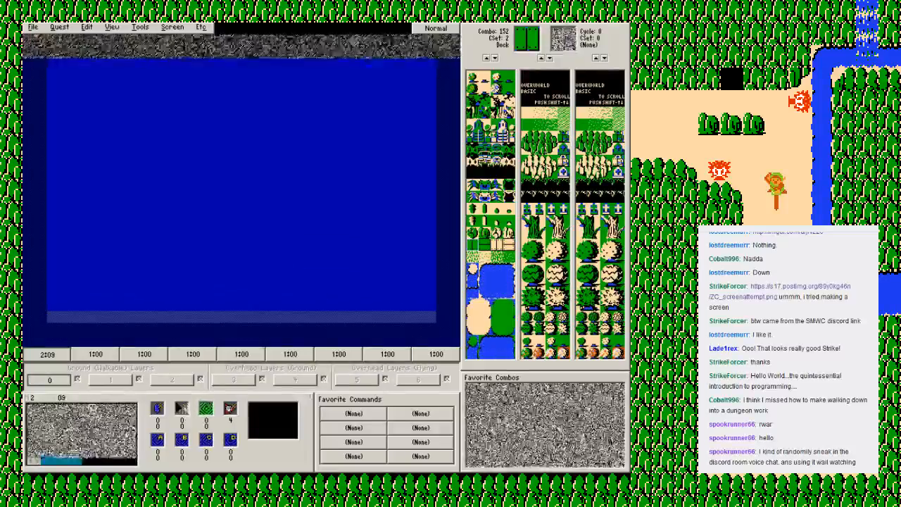
Step: Fill screen 09 of map 2 with tree combo 25 and paint an irregular central clearing with sand combo 12
left_click(302, 190, "ctrl")
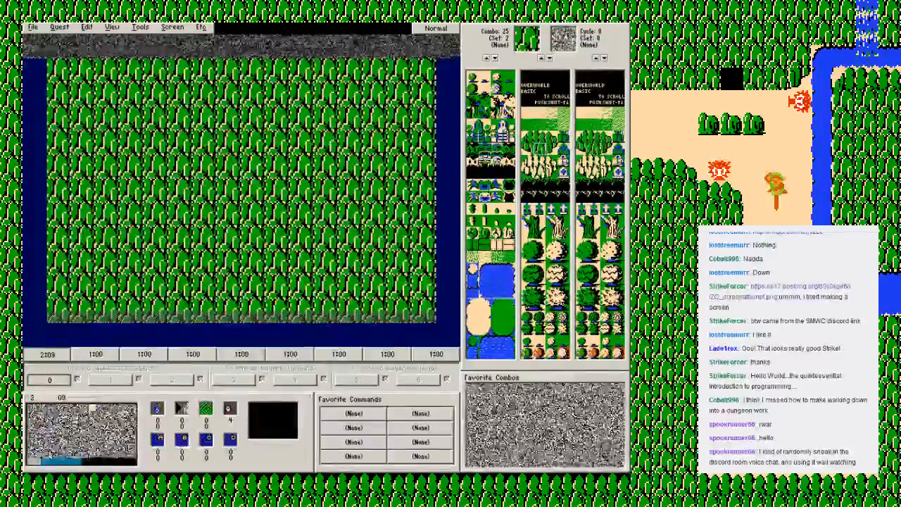
left_click(527, 113)
mouse_move(302, 167)
left_mouse_down()
mouse_move(181, 118)
mouse_move(302, 215)
mouse_move(229, 202)
mouse_move(229, 143)
mouse_move(326, 142)
mouse_move(351, 166)
mouse_move(351, 142)
left_mouse_up()
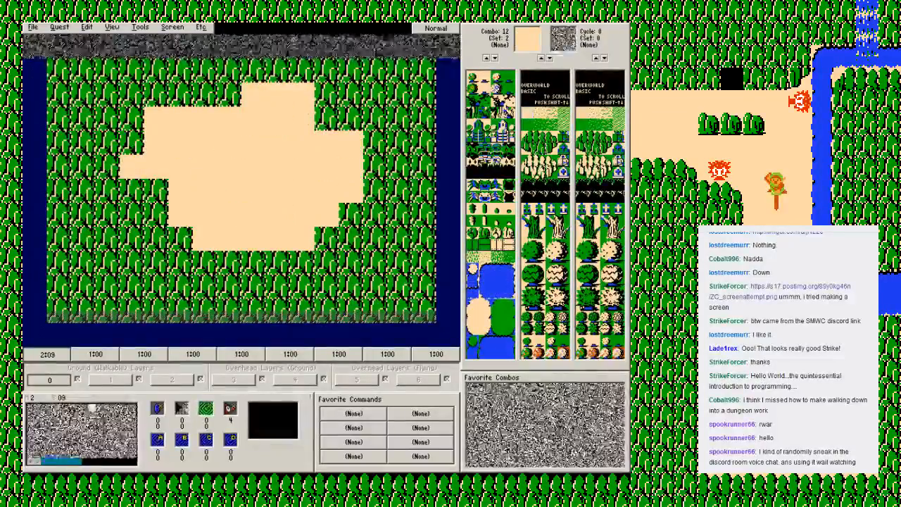
Step: Round the clearing's upper tree corners with edge combo 24 on the east side and combo 26 on the west side
left_click(326, 119)
left_click(527, 148)
left_click(351, 118)
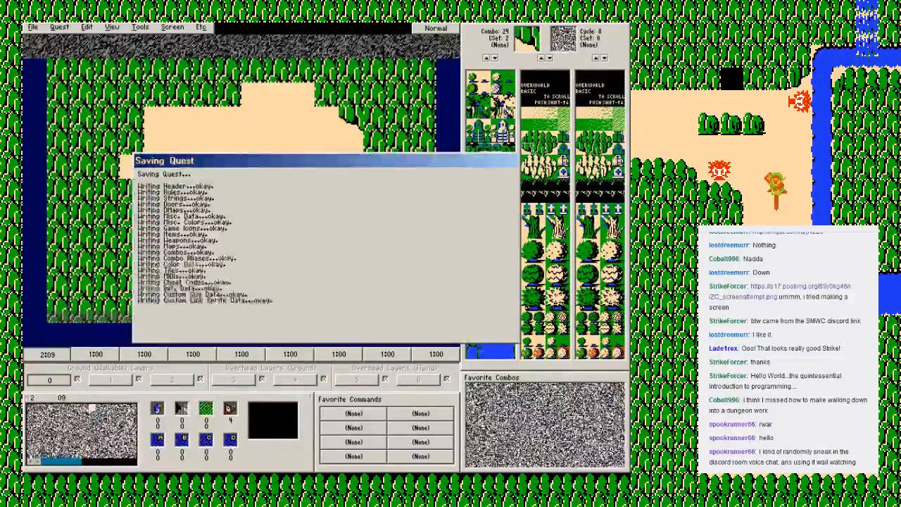
left_click(326, 94)
left_click(551, 149)
left_click(229, 94)
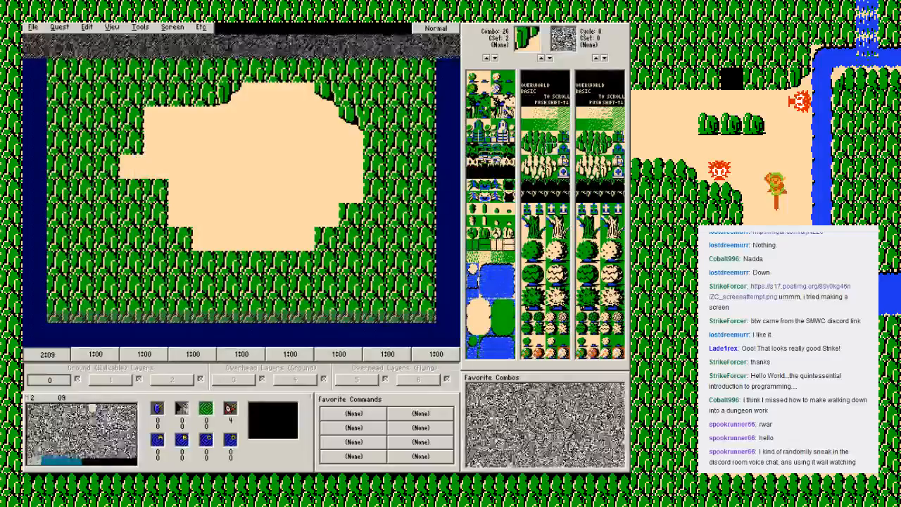
left_click(132, 142)
Step: Extend the sand clearing westward with a narrow path and widen its lower western side
right_click(216, 159)
left_click(228, 165)
mouse_move(156, 191)
left_mouse_down()
mouse_move(132, 191)
mouse_move(83, 167)
left_mouse_up()
left_click(156, 215)
Step: Edge the clearing's southwestern side with tree-top combo 21 under the path and combo 22 on the stepped corners
left_click(539, 126)
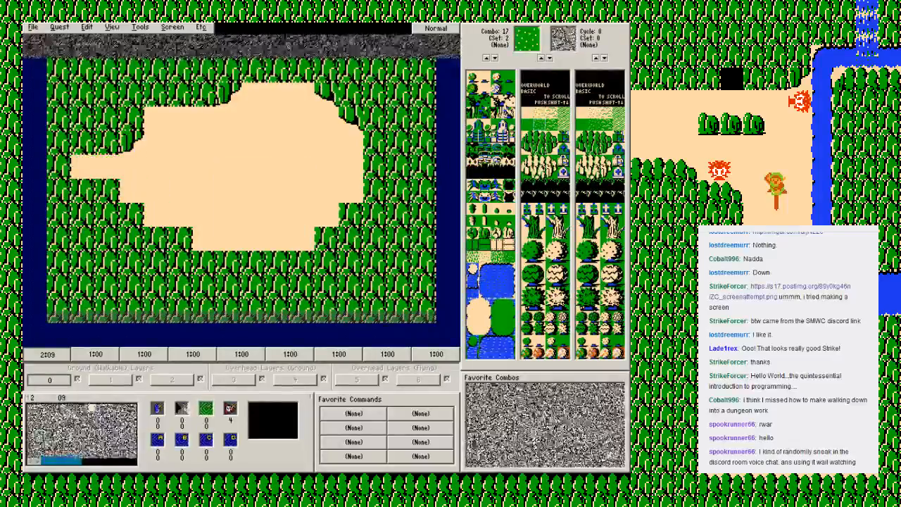
left_click(540, 135)
left_click(83, 191)
left_click(107, 190)
left_click(551, 136)
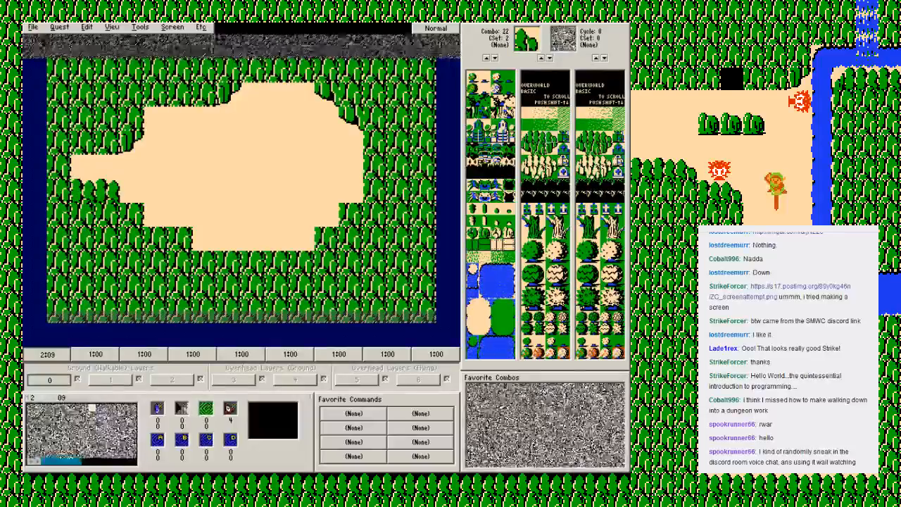
left_click(108, 191)
left_click(132, 214)
left_click(180, 239)
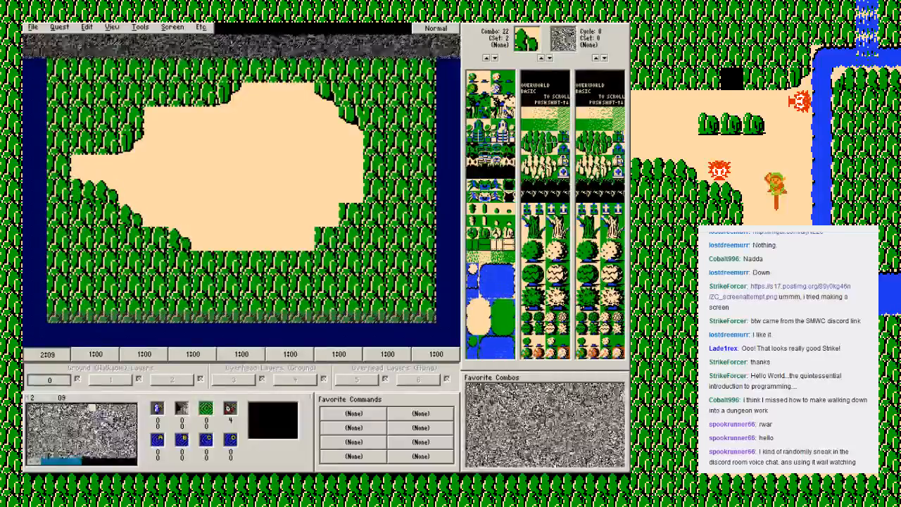
Step: Round the clearing's southeastern corners with tree combo 20 and finish its southern edge with tree-top combo 21
left_click(527, 136)
left_click(351, 215)
left_click(327, 239)
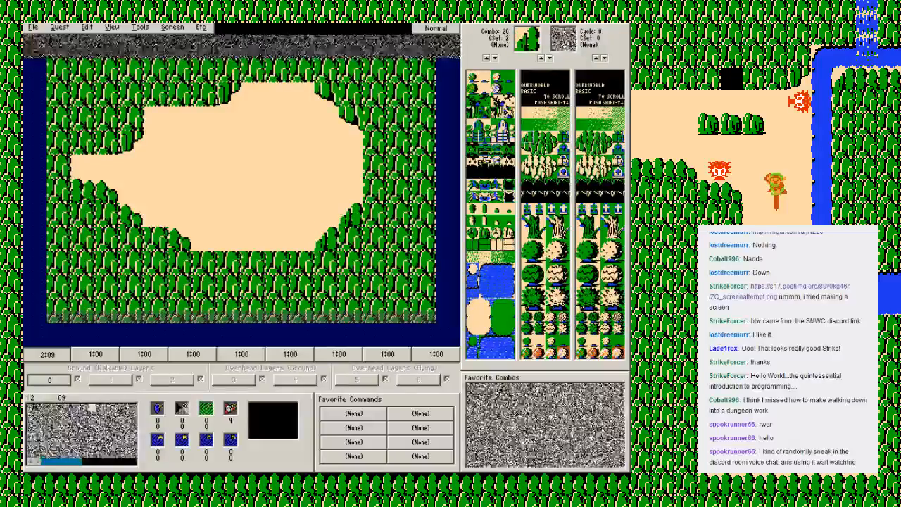
left_click(539, 136)
left_click(157, 239)
left_click_drag(204, 262, 303, 263)
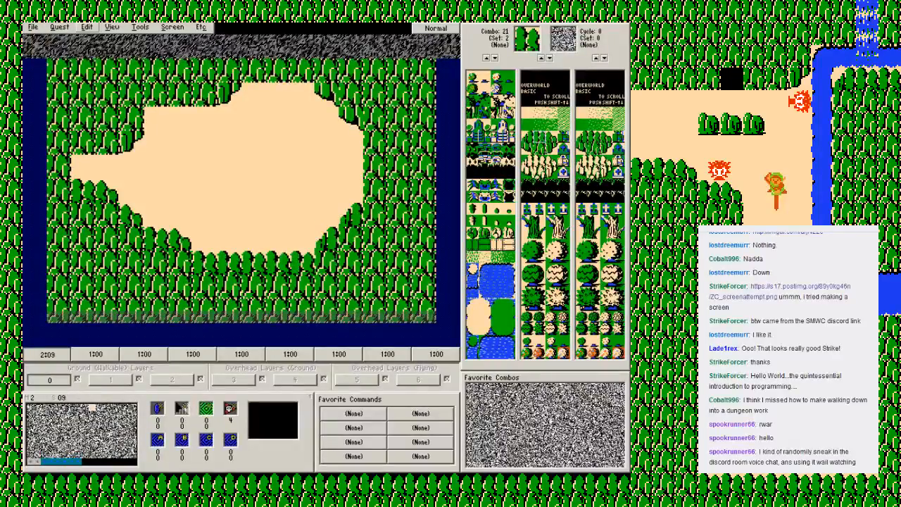
Step: Check the Goto Map list, stay on map 2 and save the quest
left_click(87, 27)
mouse_move(98, 111)
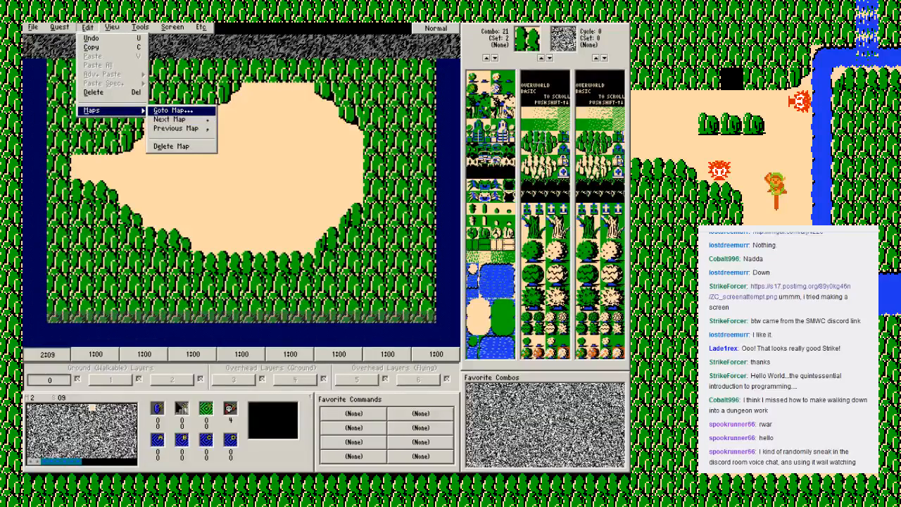
left_click(172, 111)
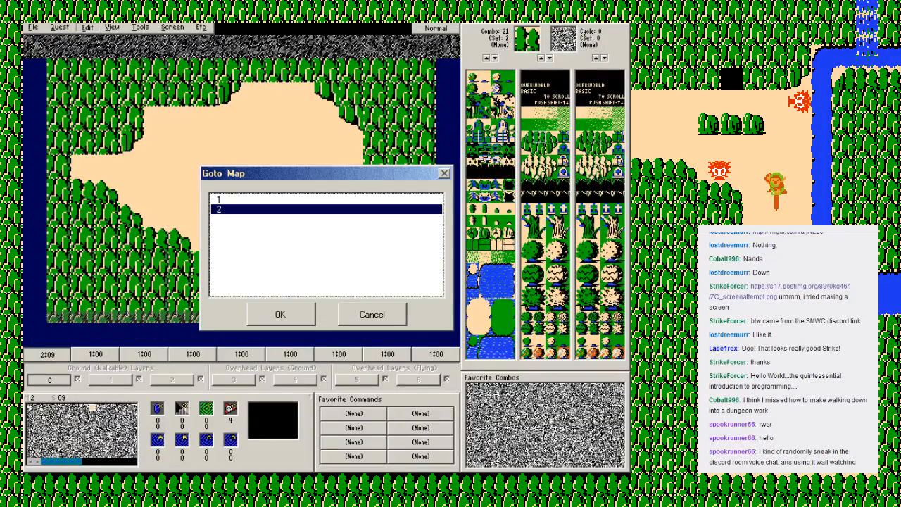
left_click(233, 200)
key("Down")
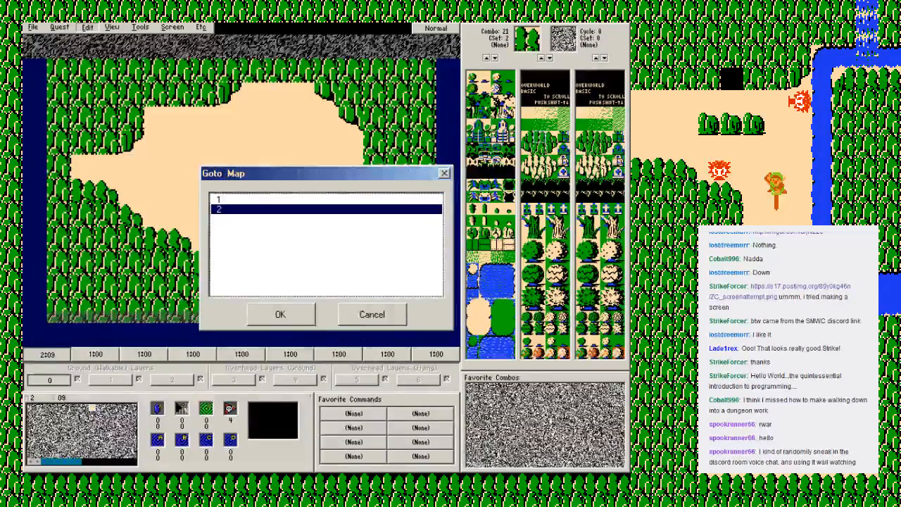
key("Return")
key("F2")
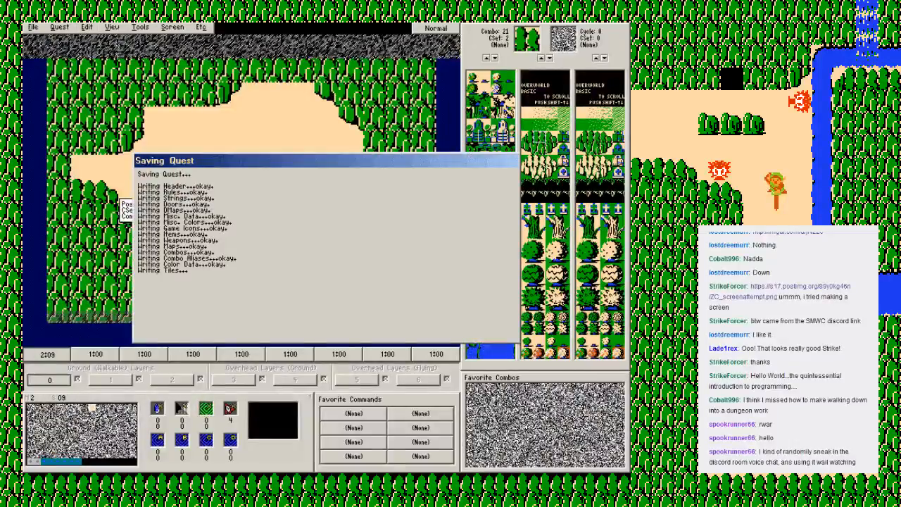
key("Return")
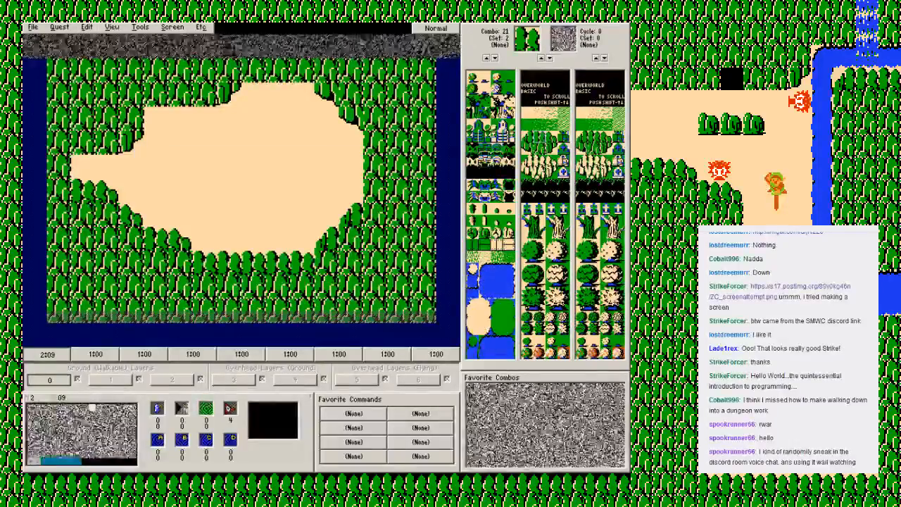
Step: Place walk-down cave combo 128 above the path's western end, put warp return A at 16, 64 just below it and save the quest
left_click(472, 173)
left_click(83, 142)
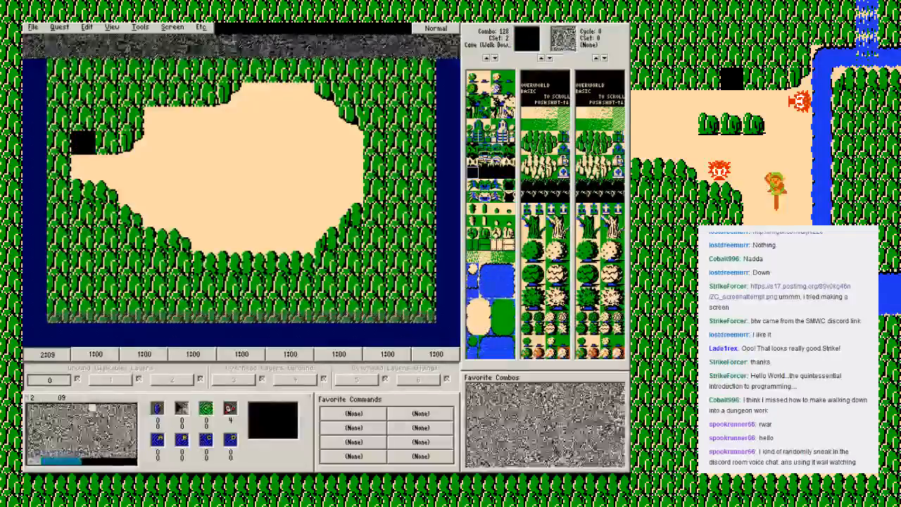
left_click(157, 440)
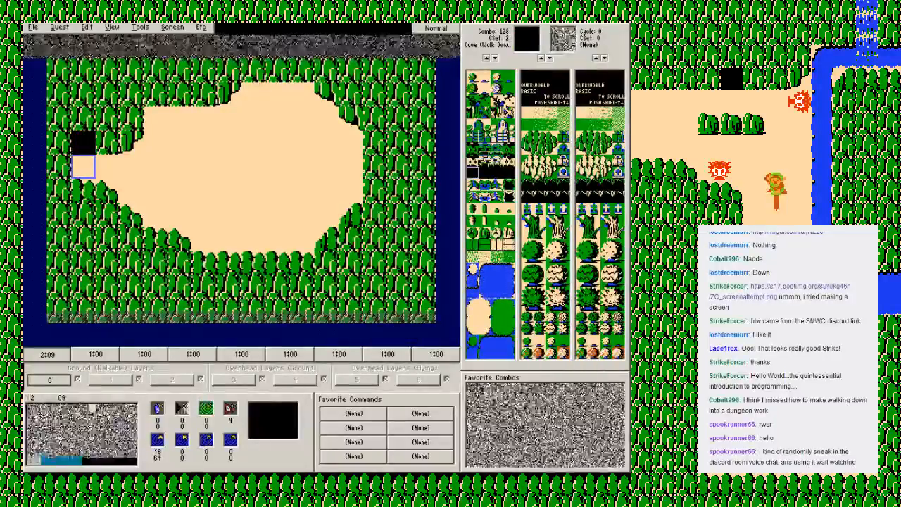
key("F2")
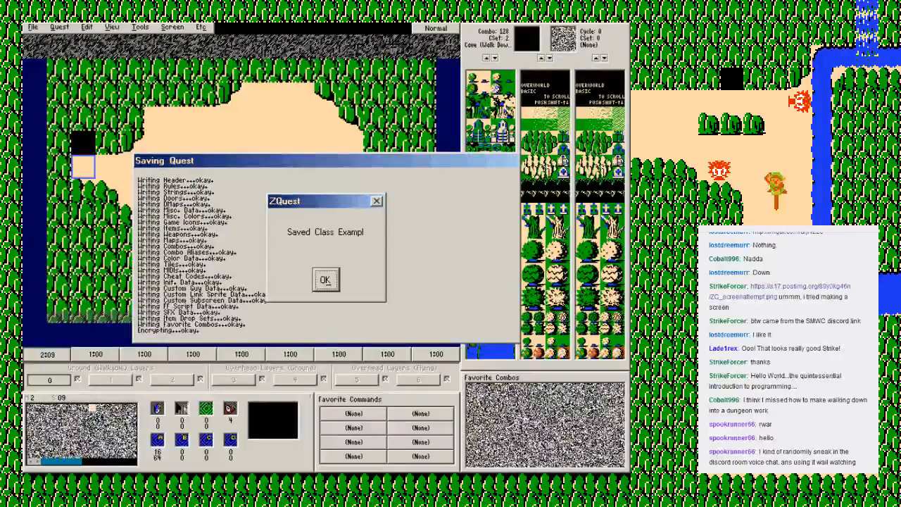
Step: Switch to map 1, screen 01, and place walk-down cave combo 128 in the tree line just west of the waterfall
key("Return")
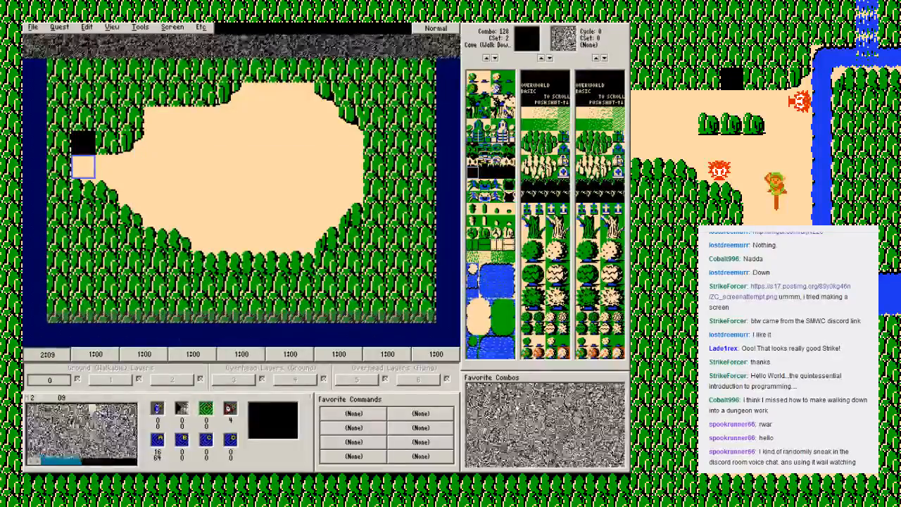
left_click(88, 26)
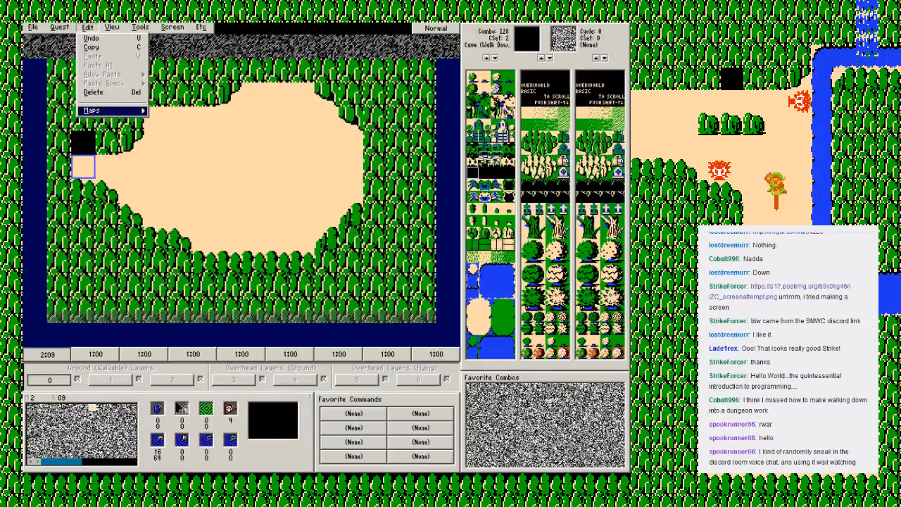
left_click(106, 111)
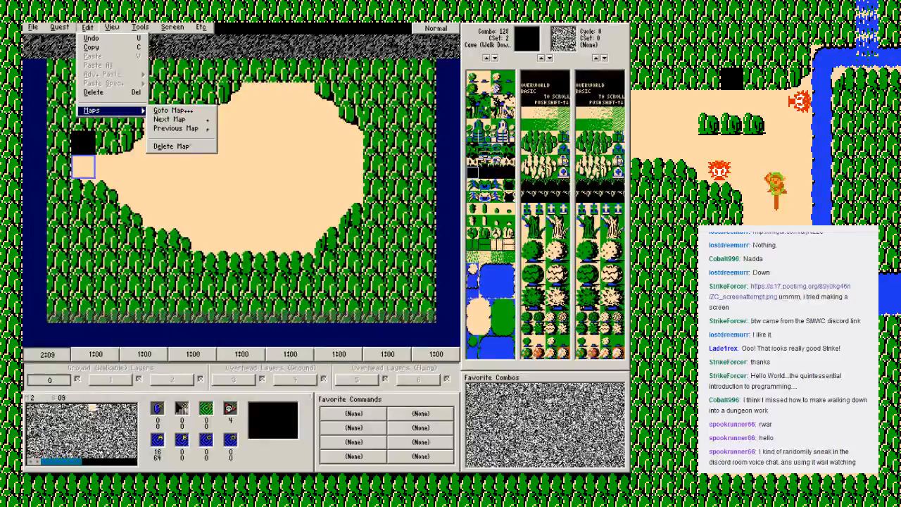
left_click(98, 416)
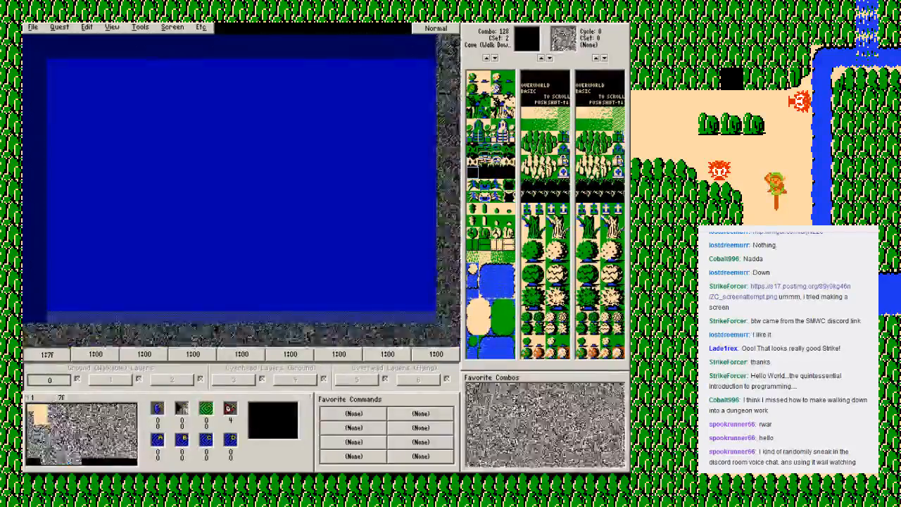
left_click(31, 407)
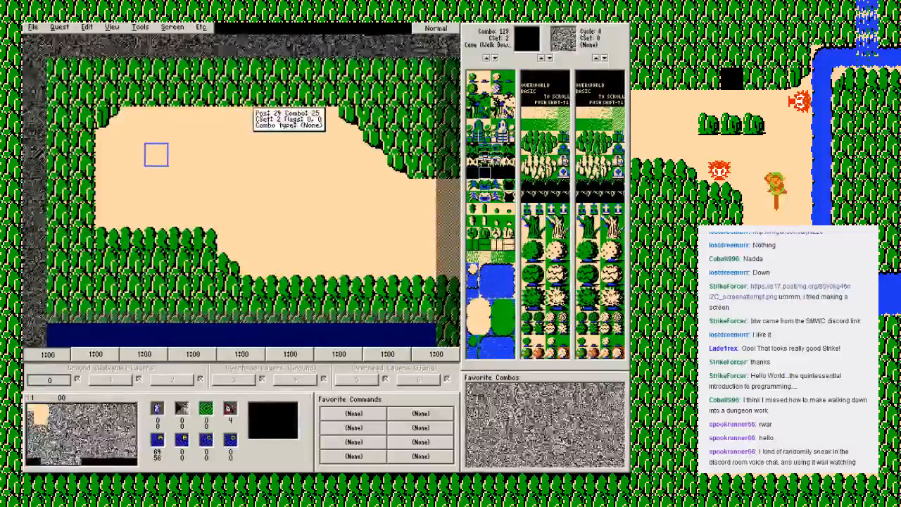
key("Right")
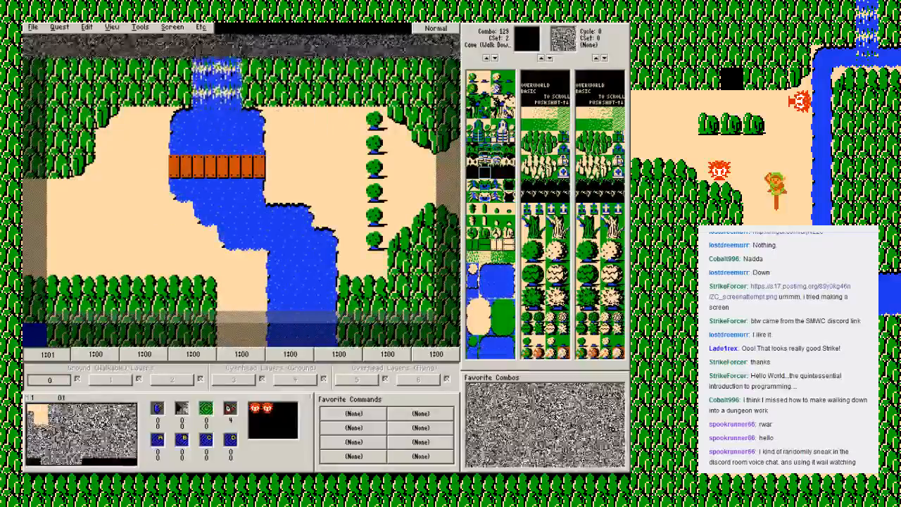
left_click(156, 93)
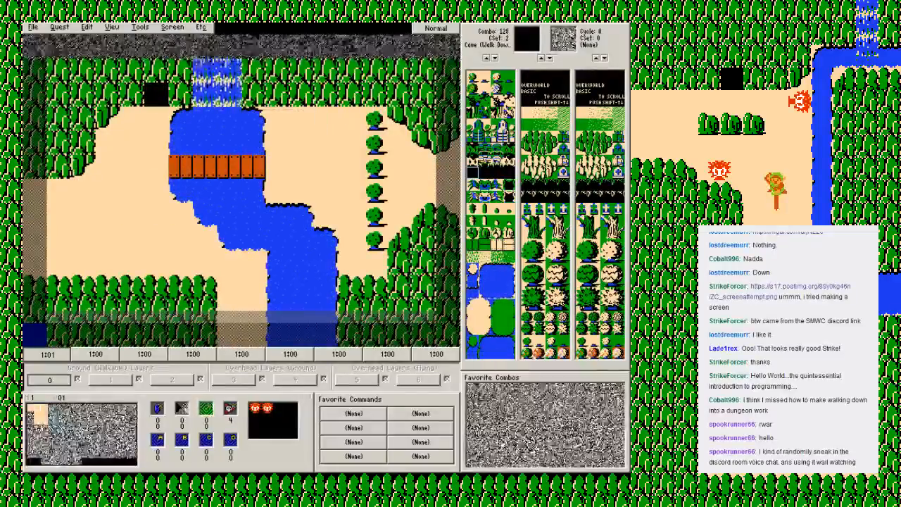
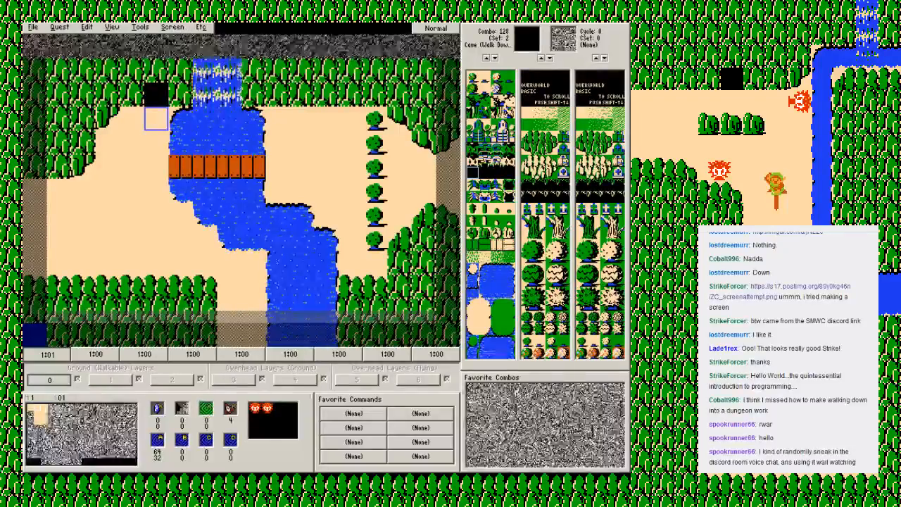
Step: Look through map 1's screens down to 91 and 80, and at map 2's screen 09, ending at map 1 screen 01
key("Down")
key("Down")
key("Down")
key("Down")
key("Down")
key("Down")
key("Down")
key("Down")
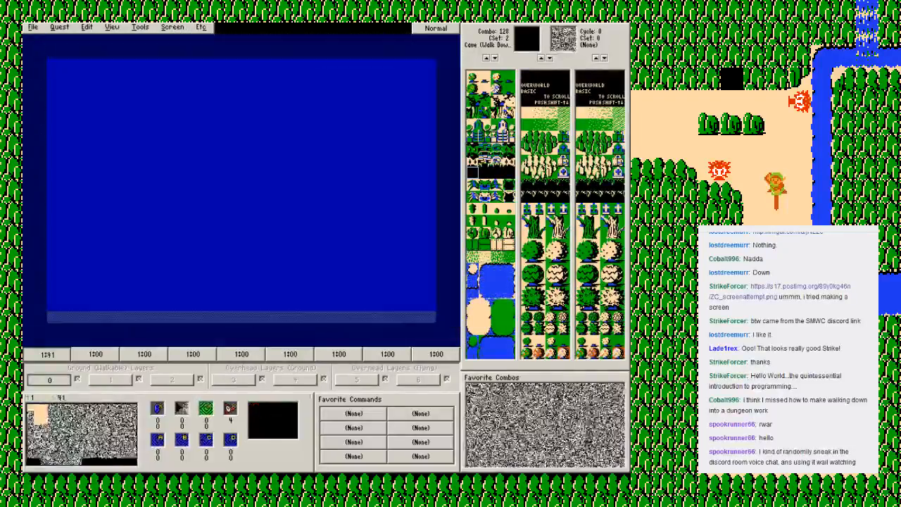
key("Left")
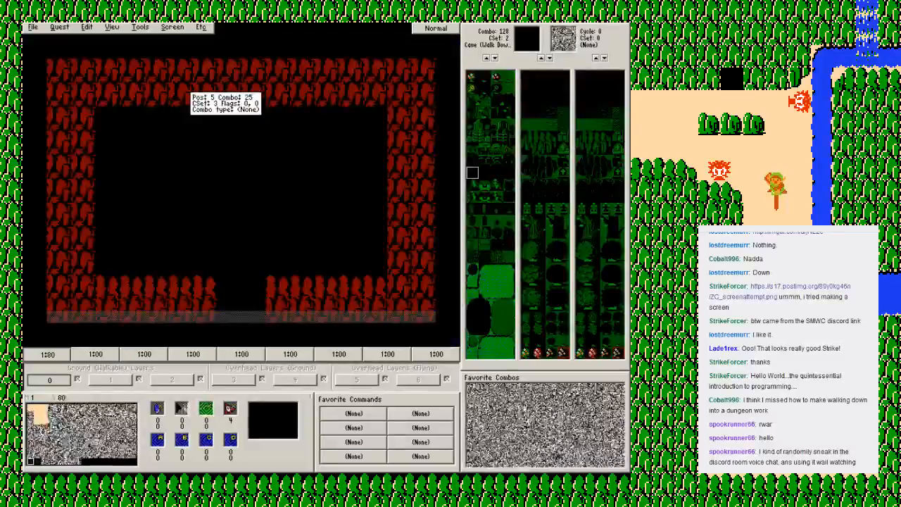
key("Right")
key("Up")
key("Up")
key("Up")
key("Up")
key("Up")
key("Up")
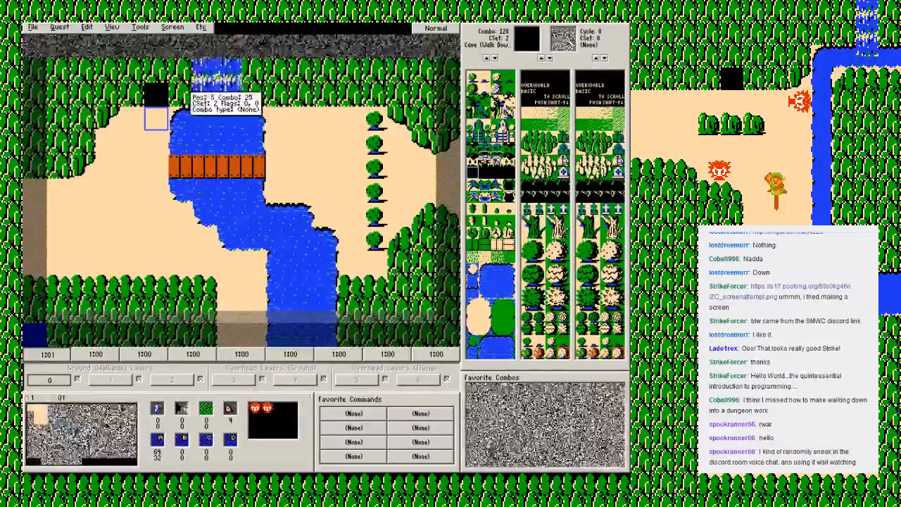
key("period")
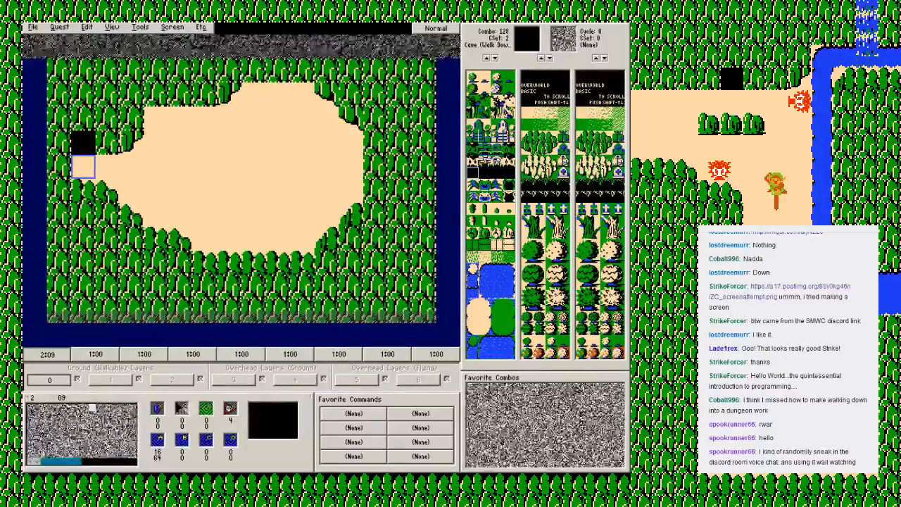
key("comma")
Step: Open DMap 1 for editing and name it Secluded Mountain
left_click(60, 27)
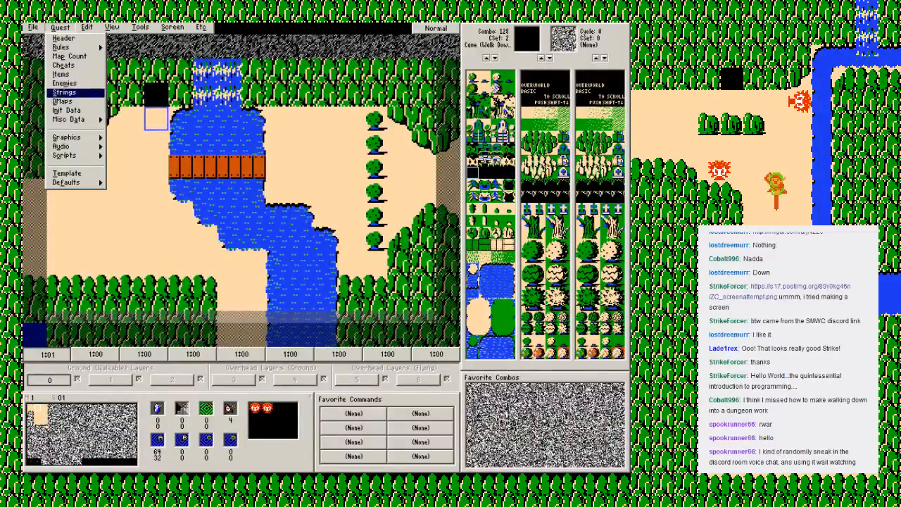
left_click(69, 102)
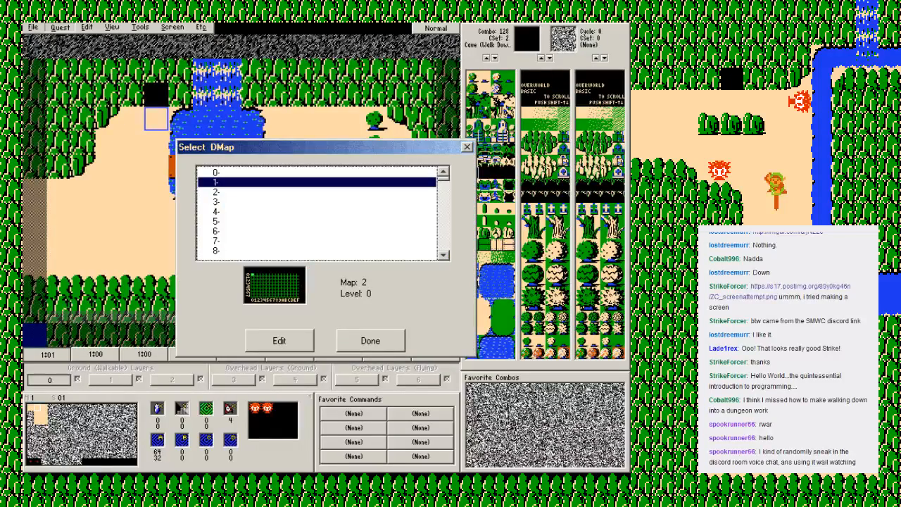
left_click(279, 340)
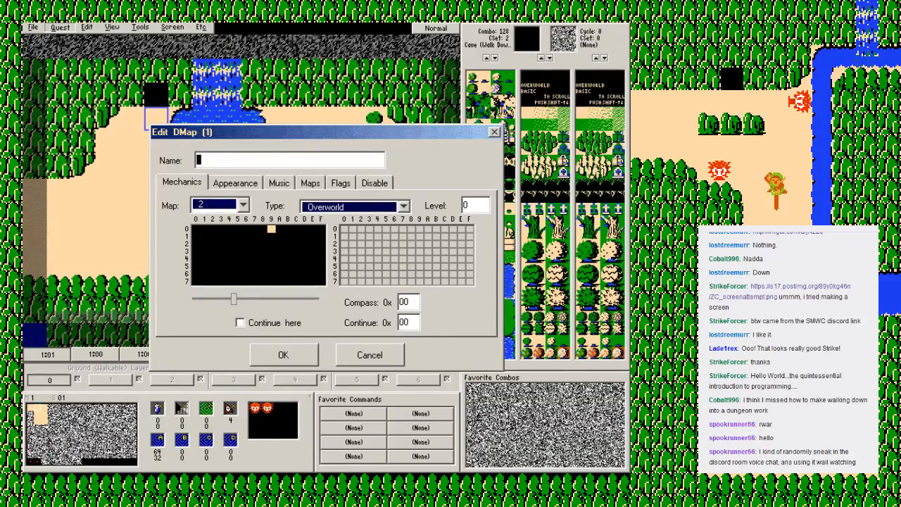
type("Secluded Mountain Pl")
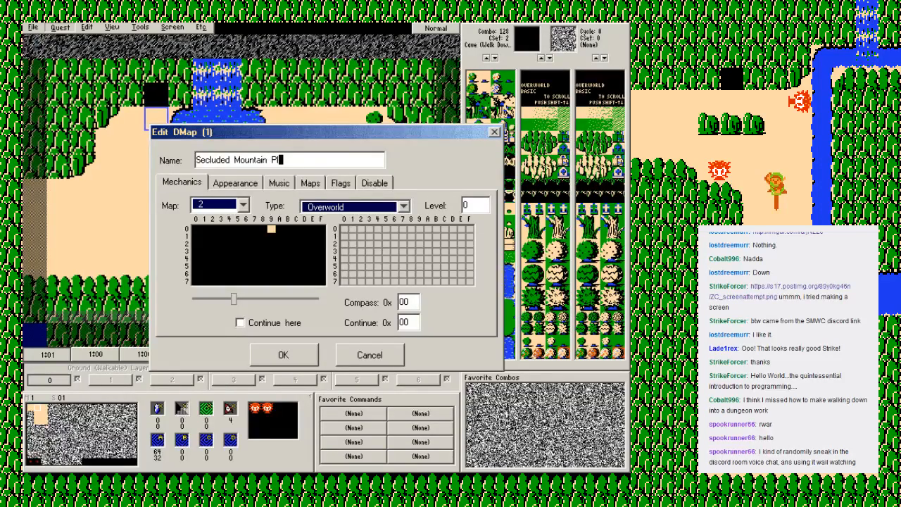
key("BackSpace")
key("BackSpace")
key("BackSpace")
Step: Set the DMap's color palette to 000 - Zelda1 Overworld and its continue screen to 09
left_click(235, 183)
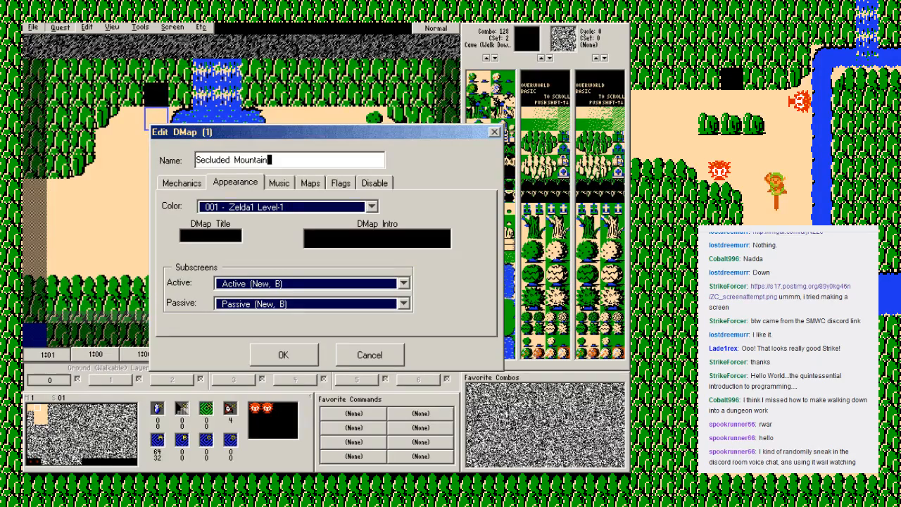
left_click(372, 206)
left_click(281, 222)
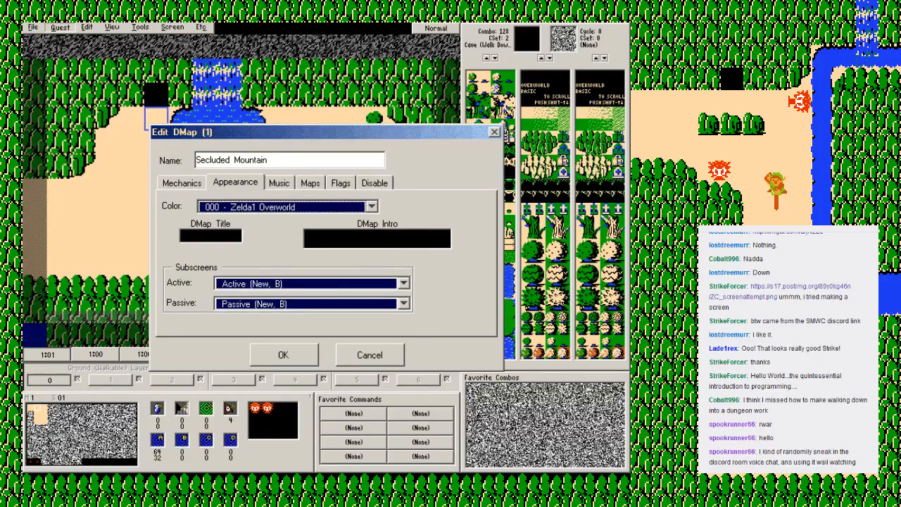
left_click(182, 183)
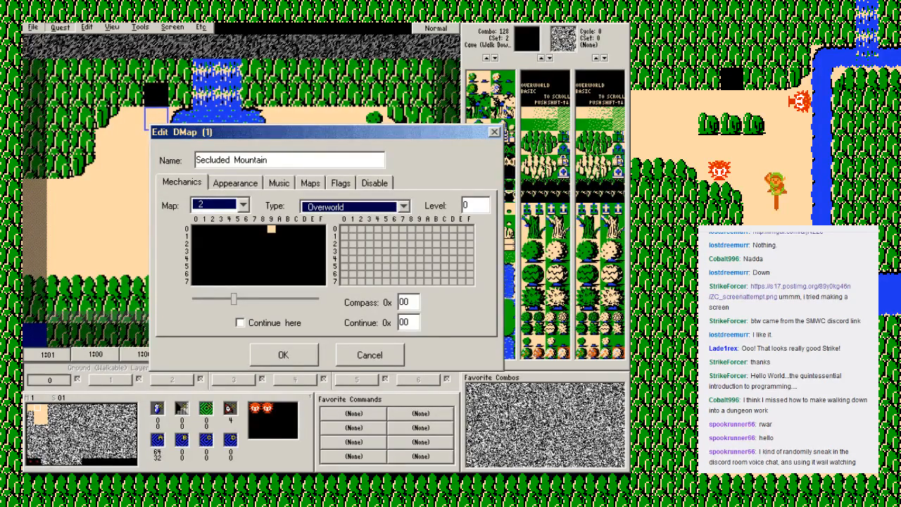
left_click(410, 322)
key("BackSpace")
type("9")
left_click(472, 205)
Step: Enable the DMap flags Use Caves Instead Of Item Cellars and Special Rooms And Guys Are In Caves Only
left_click(341, 183)
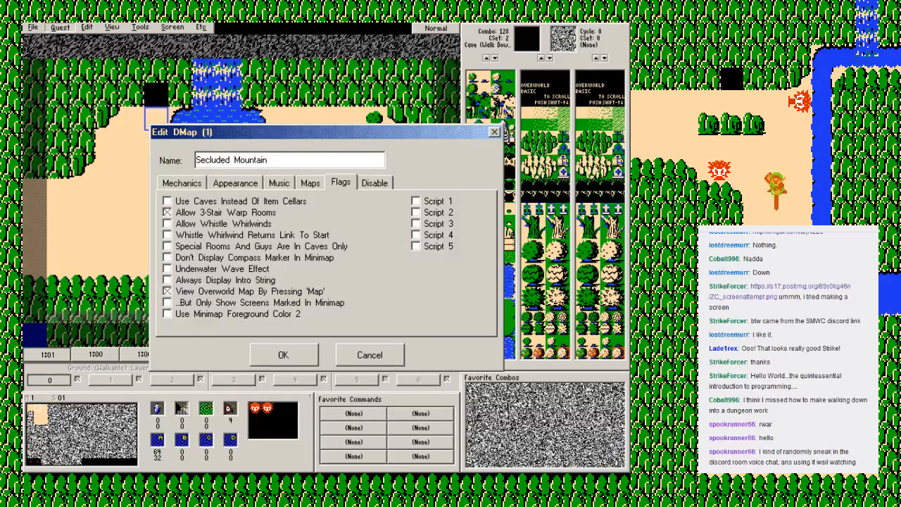
left_click(167, 200)
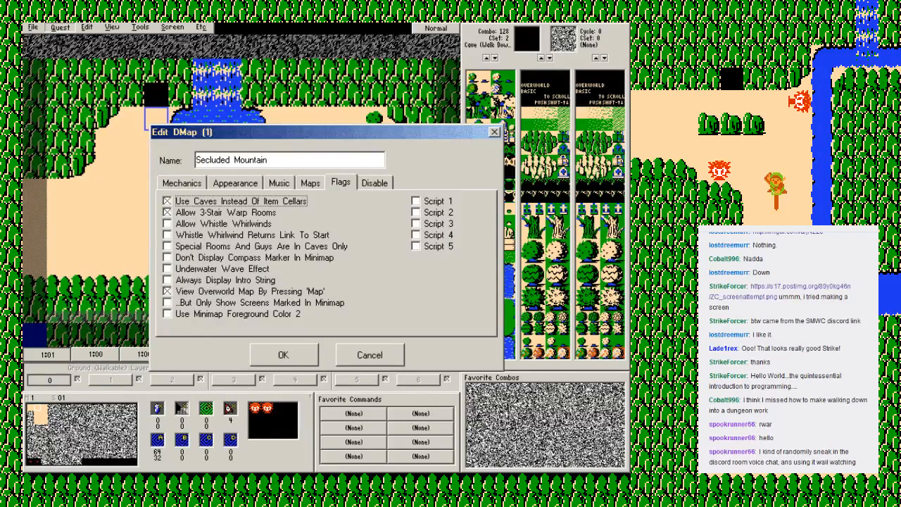
left_click(167, 246)
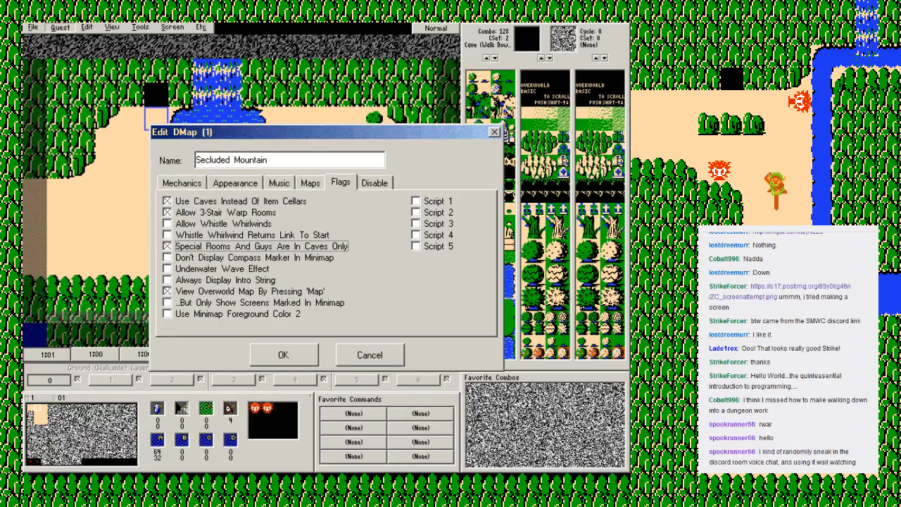
Step: Set the DMap's MIDI music to Overworld
left_click(311, 183)
left_click(278, 183)
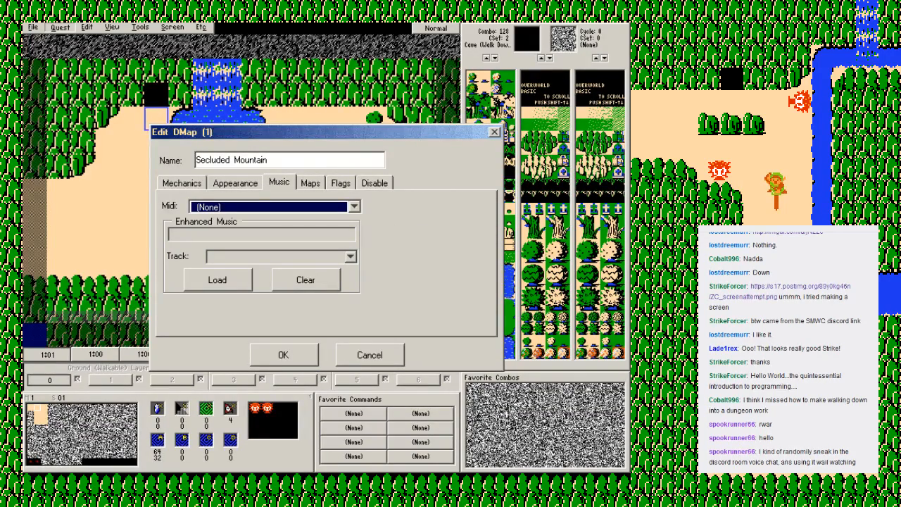
left_click(354, 207)
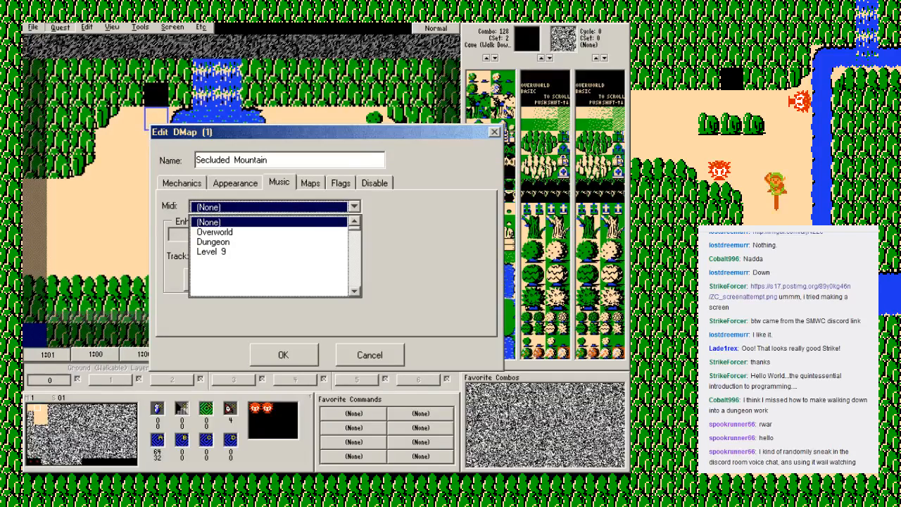
left_click(214, 232)
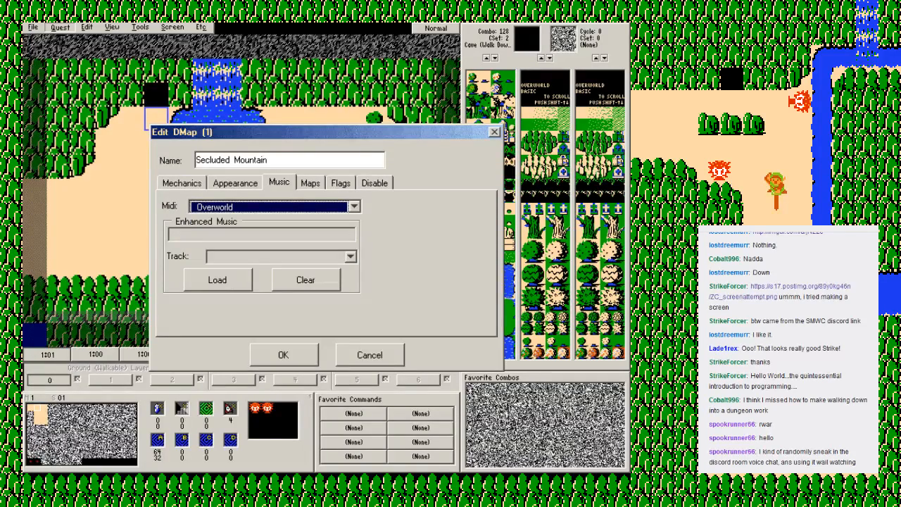
Step: Recheck the DMap's 000 - Zelda1 Overworld palette and its mechanics settings, and finish editing the DMaps
left_click(235, 183)
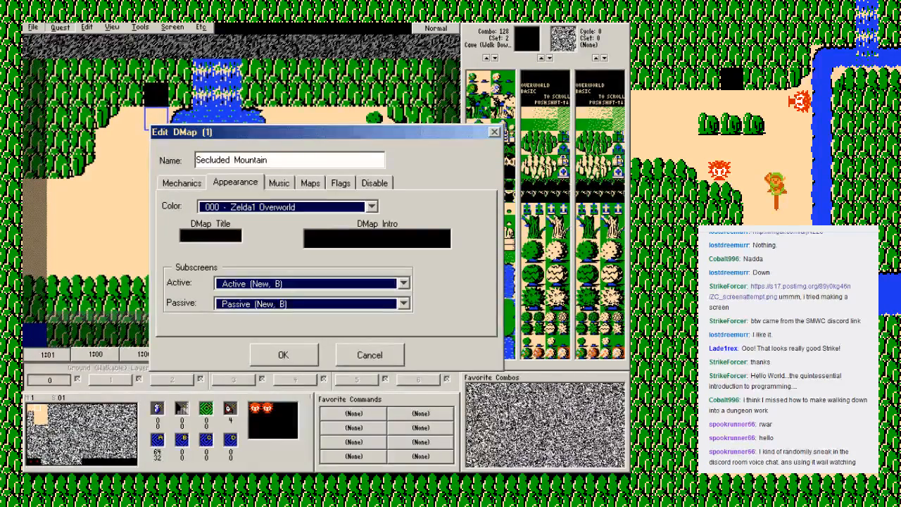
left_click(372, 206)
left_click(250, 218)
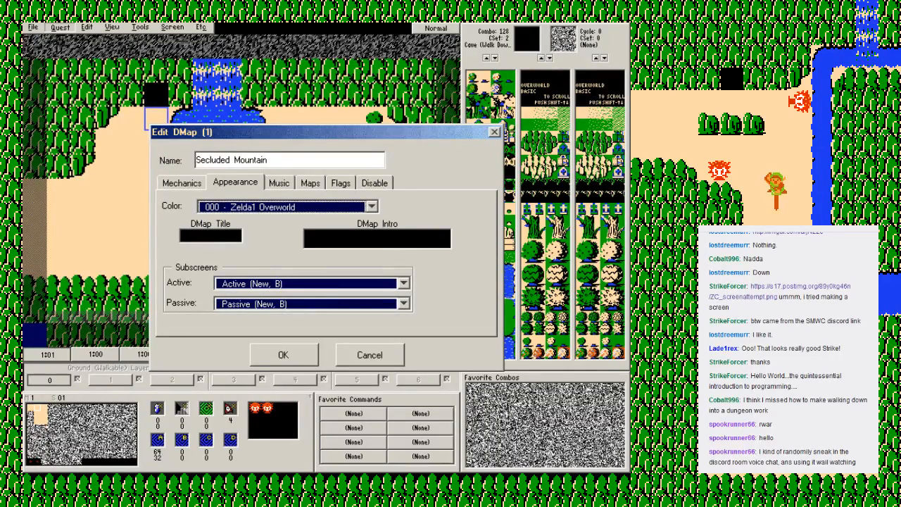
left_click(181, 183)
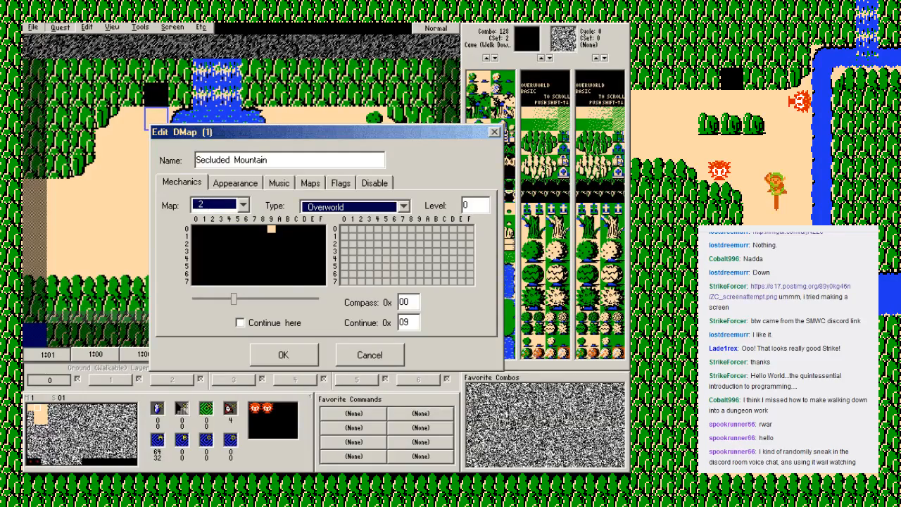
key("Escape")
key("Escape")
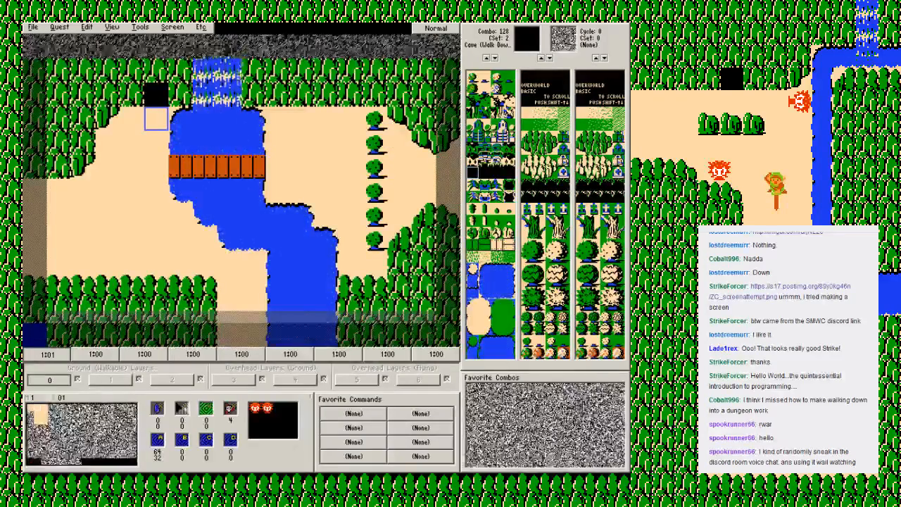
Step: Set the type of tile warp A on map 1 screen 01 to Entrance/Exit
left_click(173, 27)
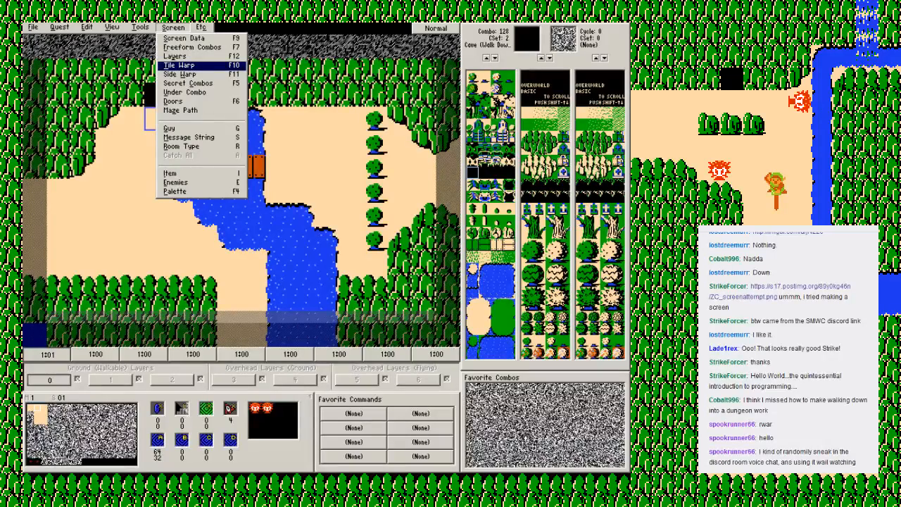
key("Return")
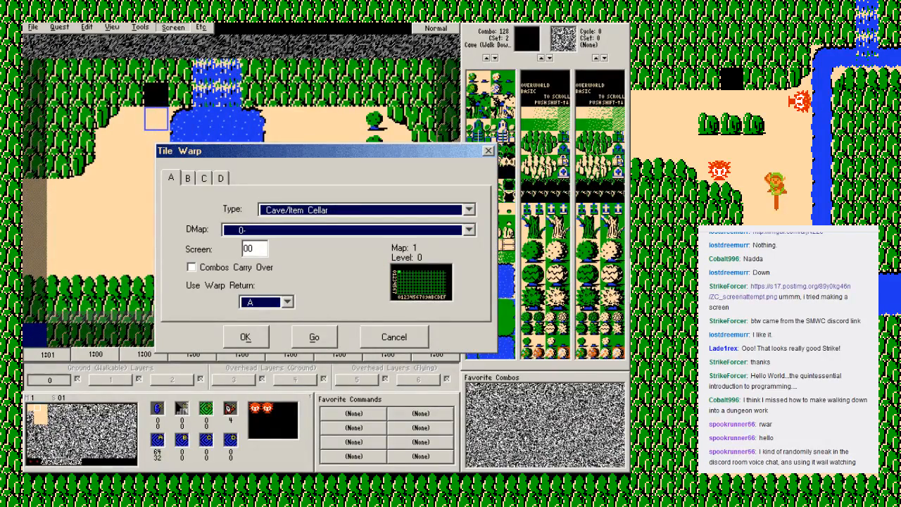
left_click(469, 210)
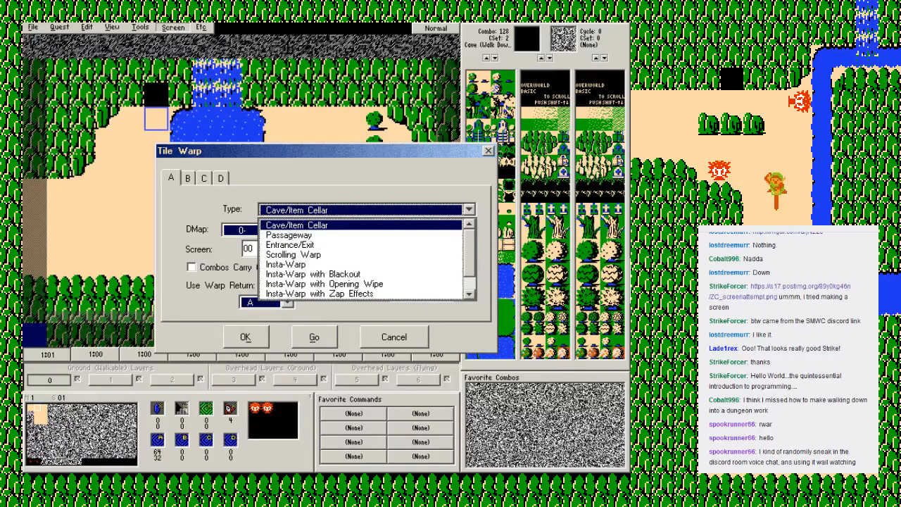
key("Down")
key("Down")
key("Return")
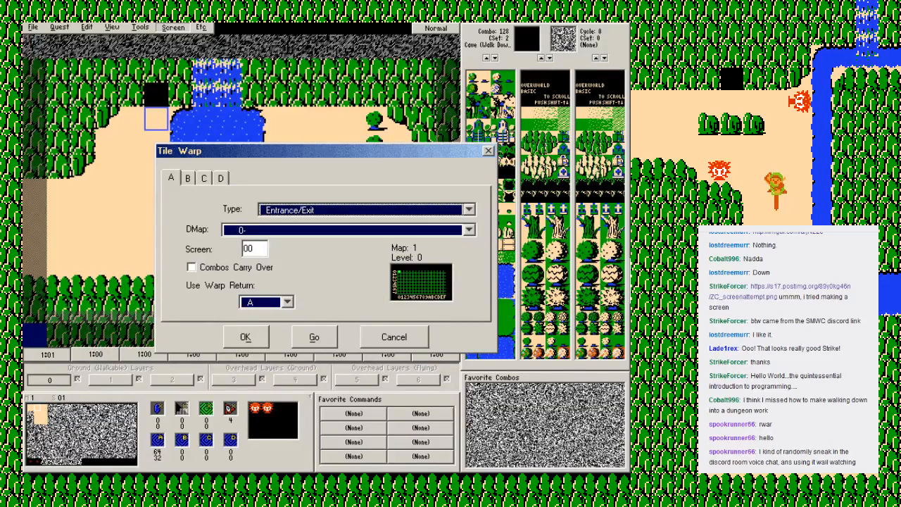
Step: Point tile warp A to DMap 1-Secluded Mountain, screen 09, and go to that destination screen
left_click(469, 230)
key("Down")
key("Return")
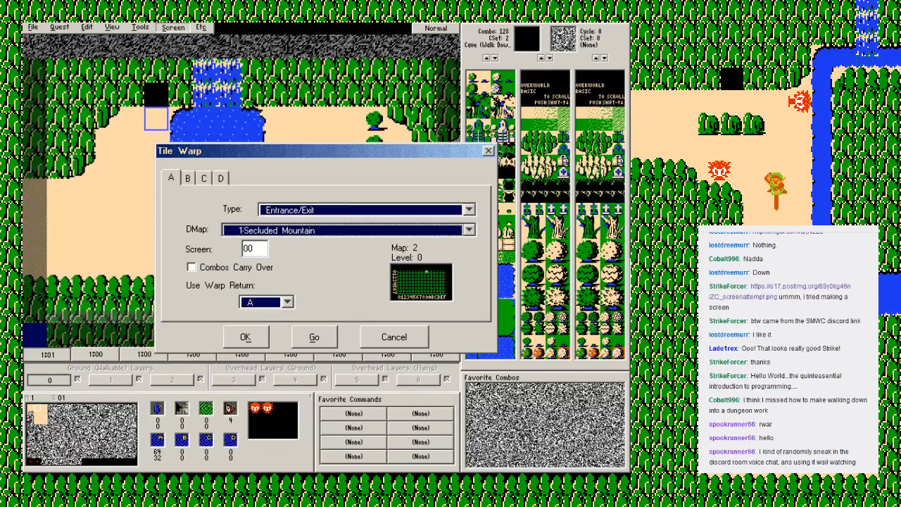
left_click(256, 248)
type("9")
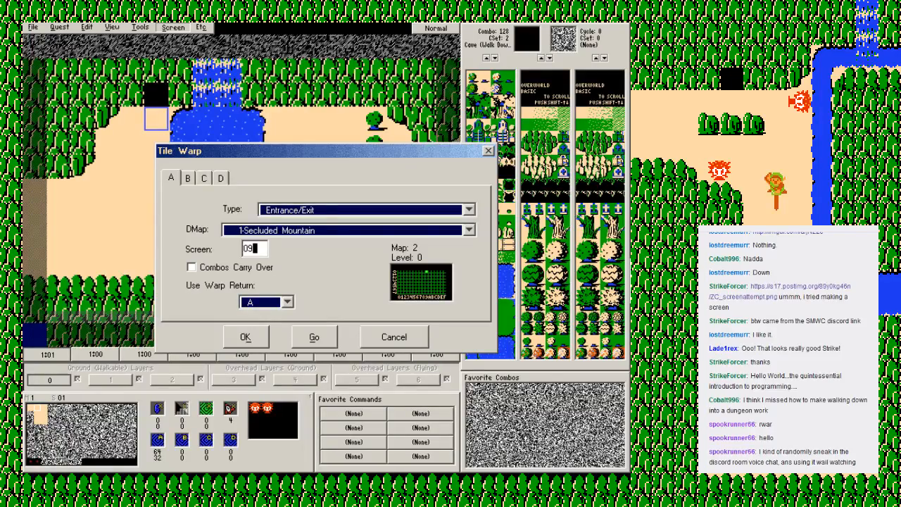
left_click(314, 337)
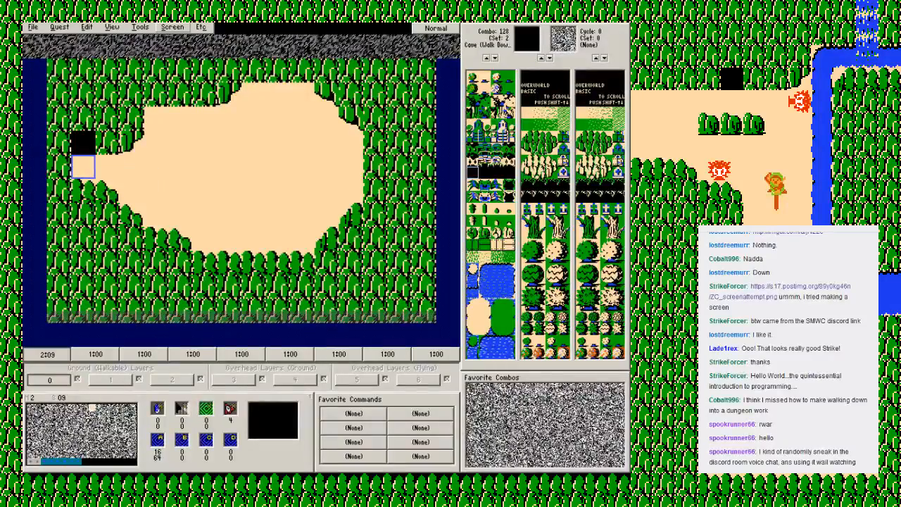
Step: Set tile warp A on map 2 screen 09 to an Entrance/Exit warp to DMap 0, screen 01, and save the quest
left_click(172, 27)
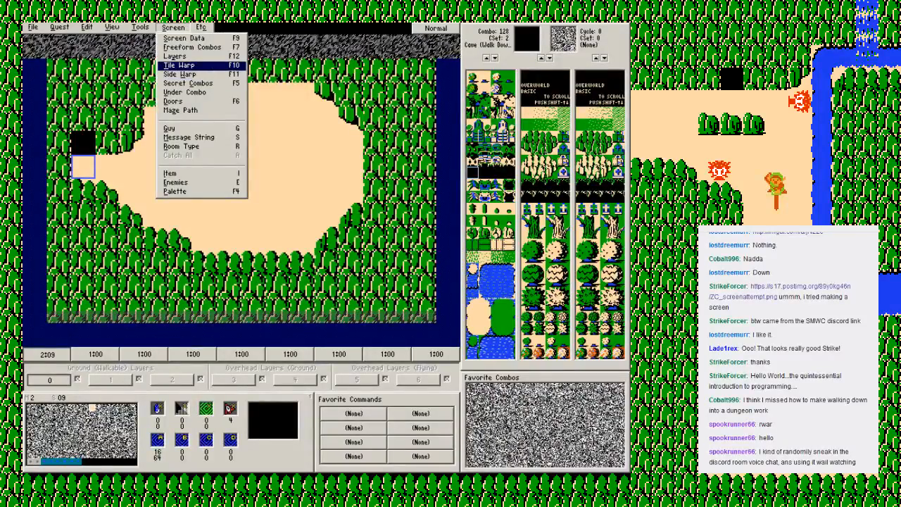
left_click(179, 66)
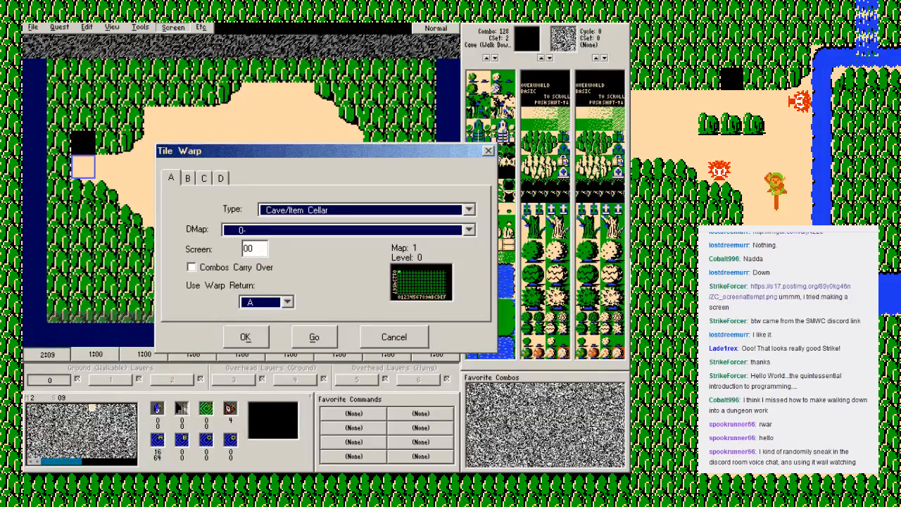
left_click(256, 248)
key("BackSpace")
type("1")
left_click(367, 210)
left_click(303, 245)
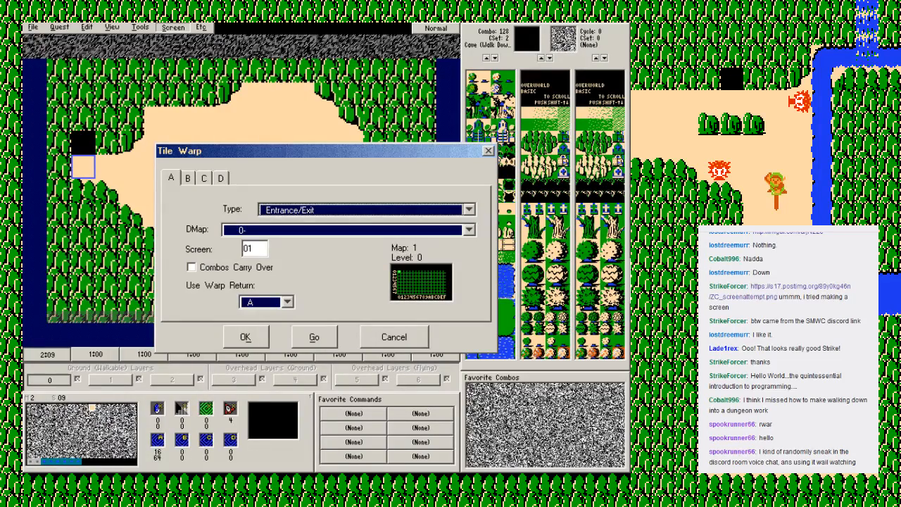
left_click(314, 337)
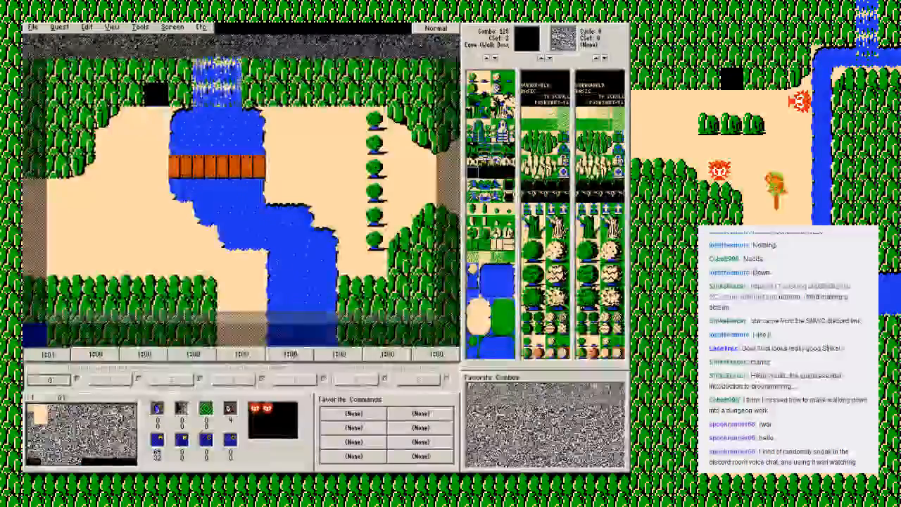
key("F2")
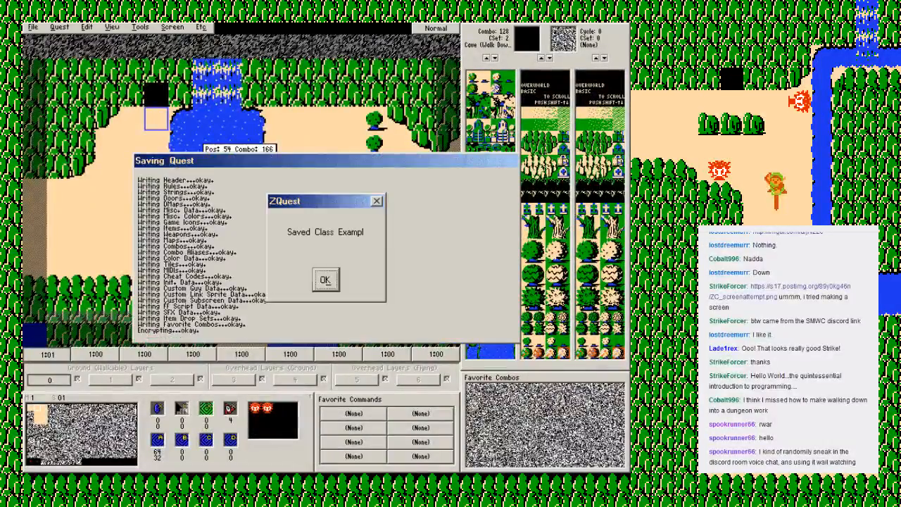
key("Return")
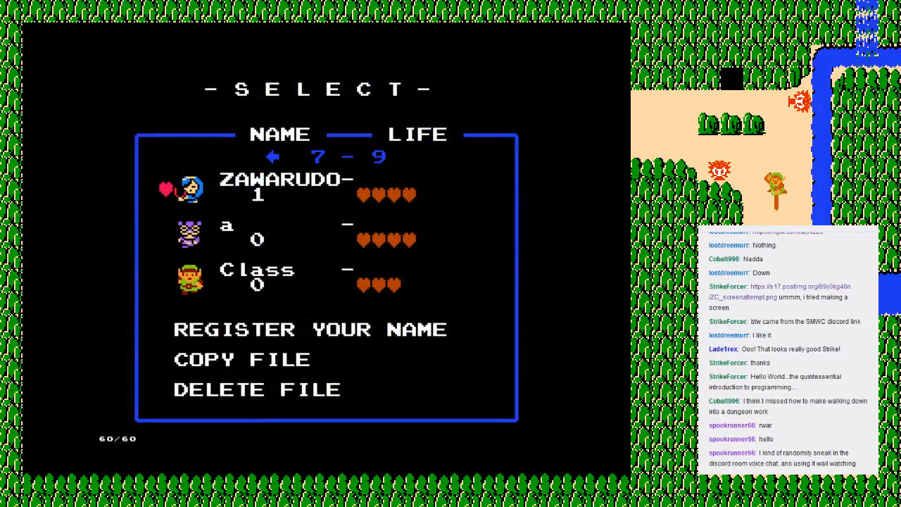
Step: Start the game in the Zelda Classic player from the Class save file to test the quest
key("Down")
key("Down")
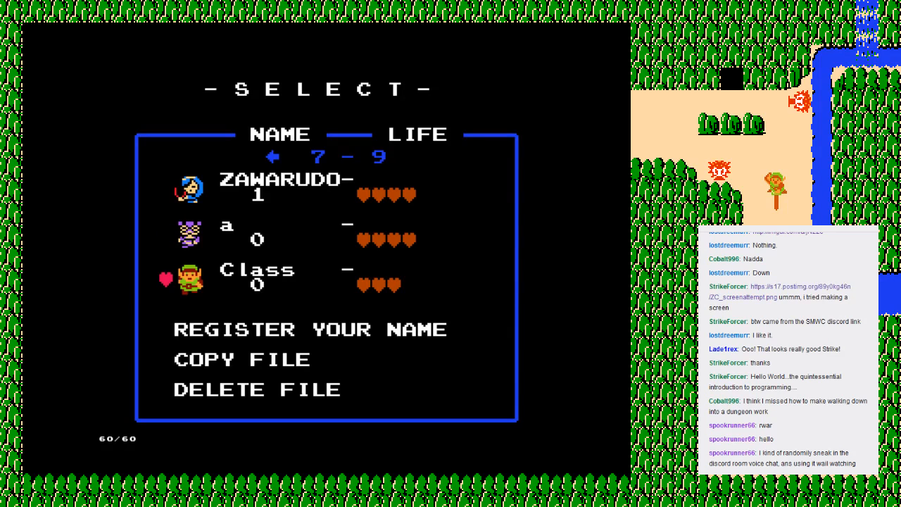
key("Return")
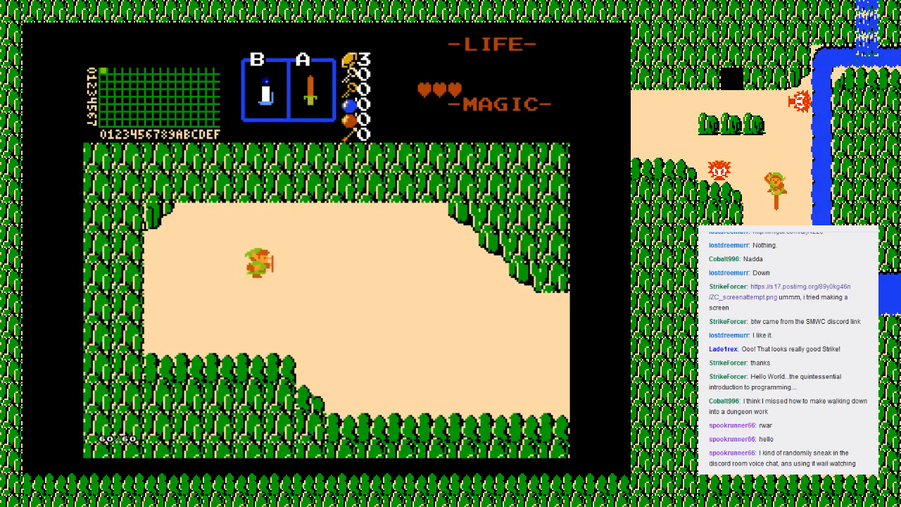
Step: Walk Link from screen 00 east to screen 01 and into the cave entrance to test its warp
key("Right")
key("Down")
key("Right")
key("Up")
key("Right")
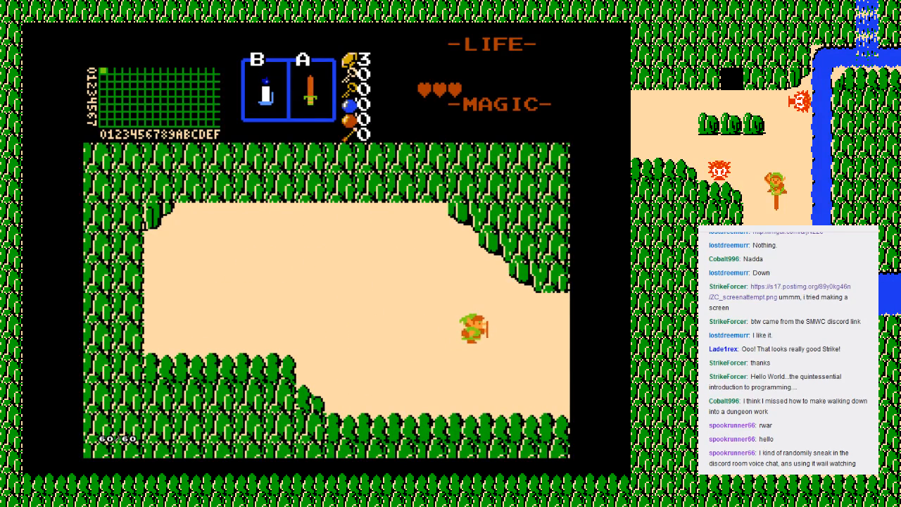
key("Right")
key("Up")
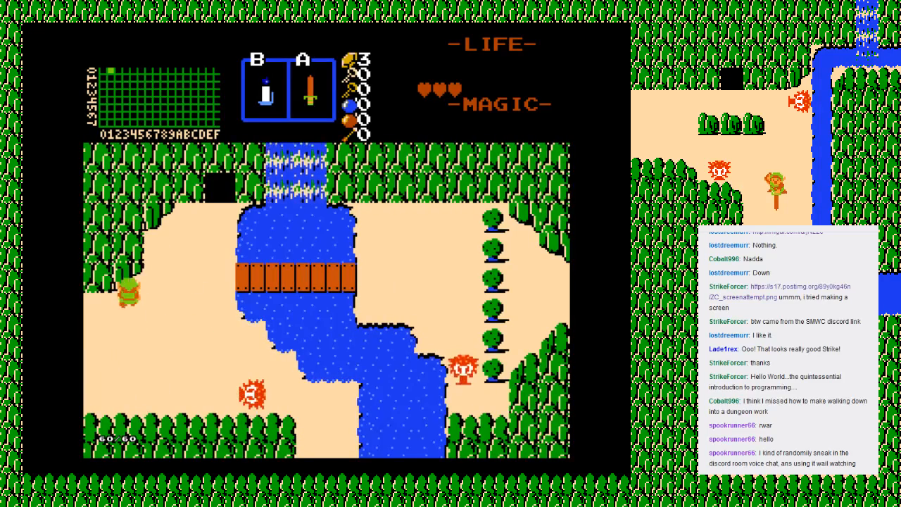
key("Right")
key("Up")
key("Right")
key("Up")
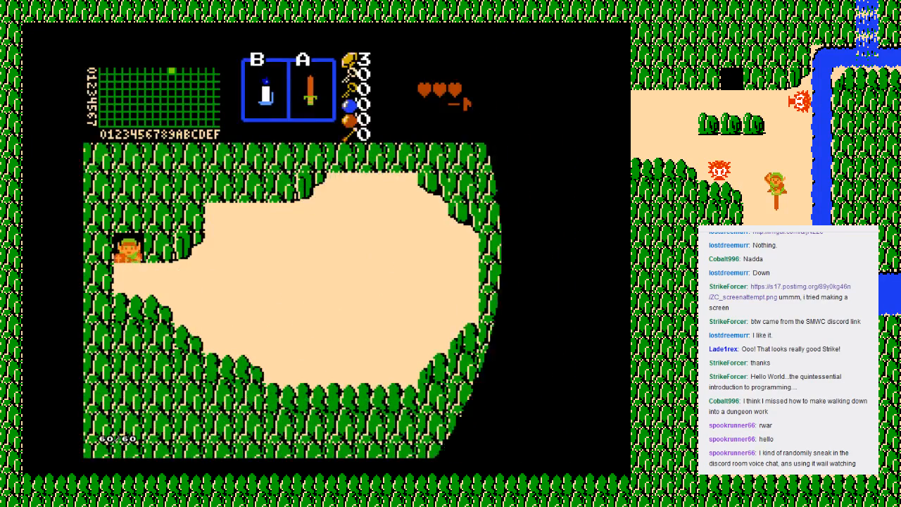
Step: Walk Link around the open ground of the warp's destination screen to test its walkability
key("Right")
key("Up")
key("Right")
key("Down")
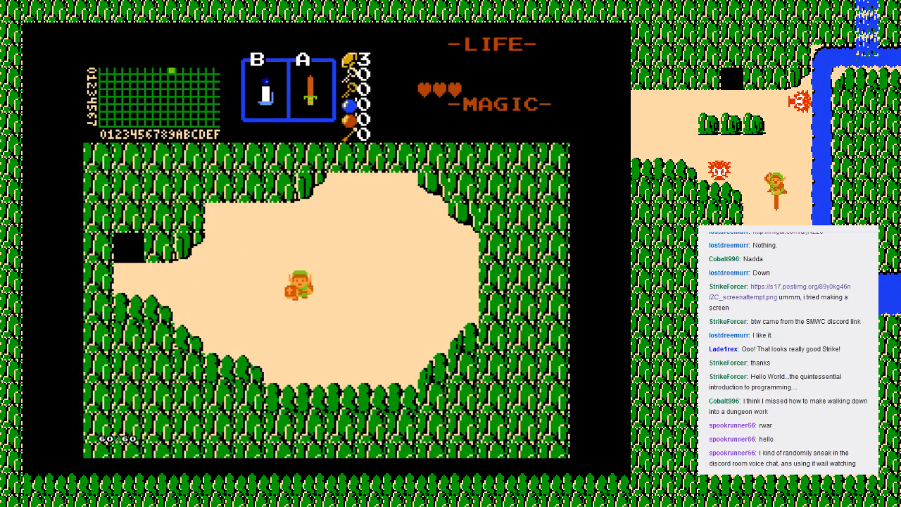
key("Right")
key("Up")
key("Left")
key("Down")
key("Right")
key("Up")
key("Left")
key("Down")
key("Right")
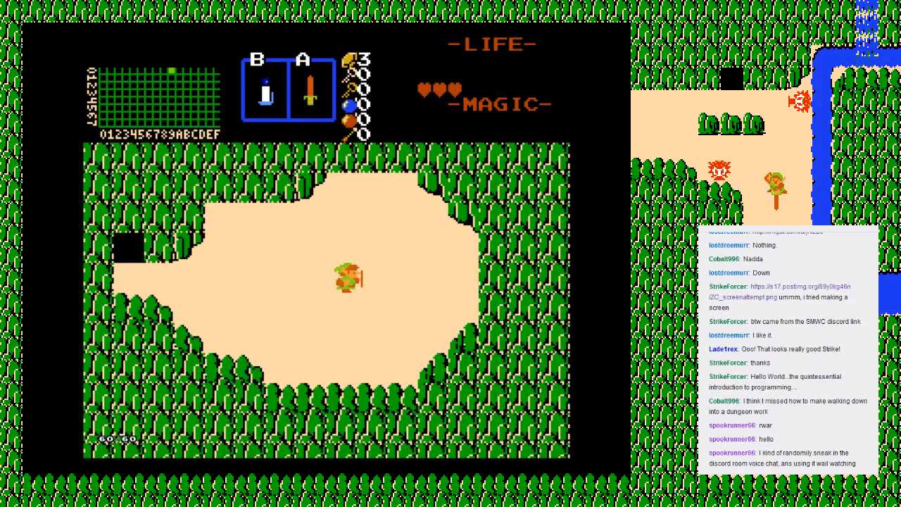
Step: Take Link back through the cave entrance to test the return warp to screen 01
key("Left")
key("Left")
key("Up")
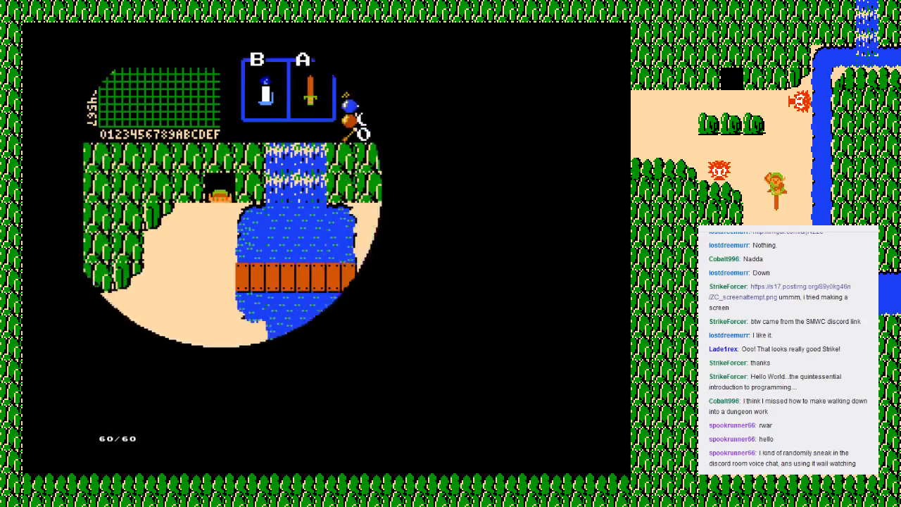
key("Down")
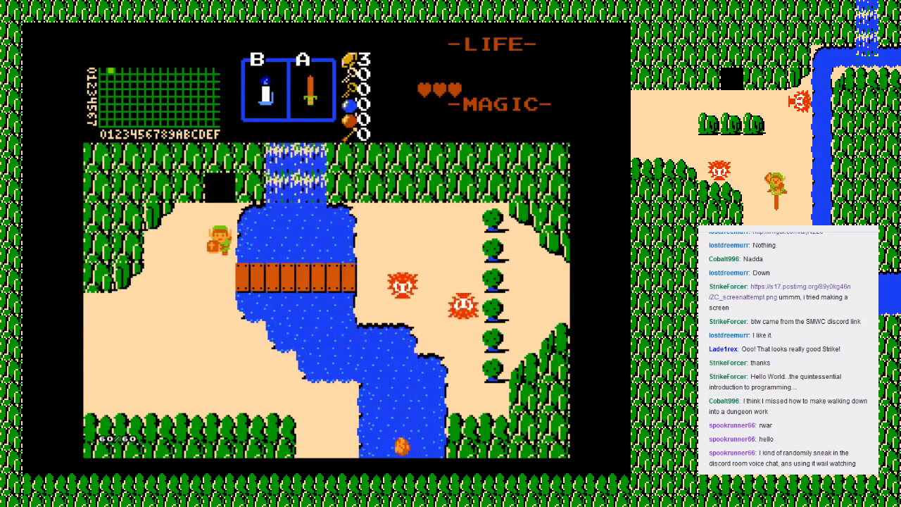
Step: Cross the bridge on screen 01 and attack the enemies on the east bank with the sword
key("Right")
key("x")
key("x")
key("Right")
key("Up")
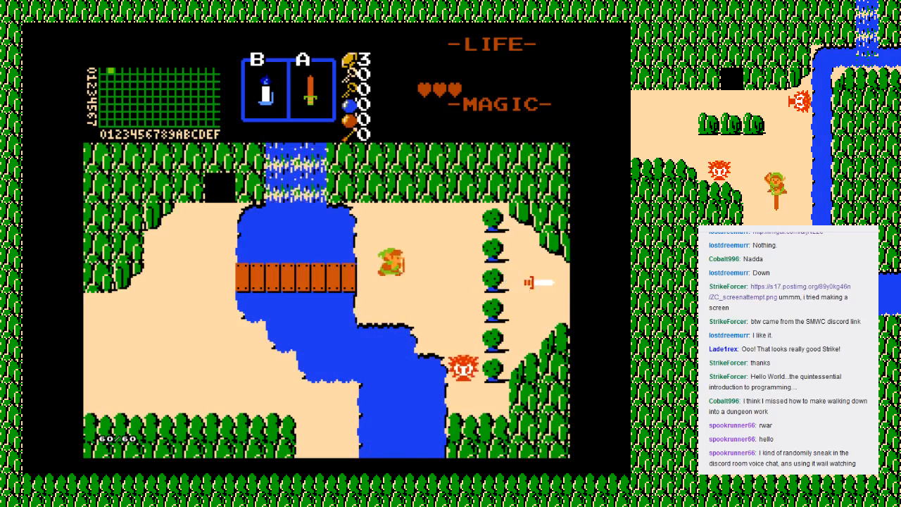
key("Right")
key("Down")
key("x")
key("Up")
key("Left")
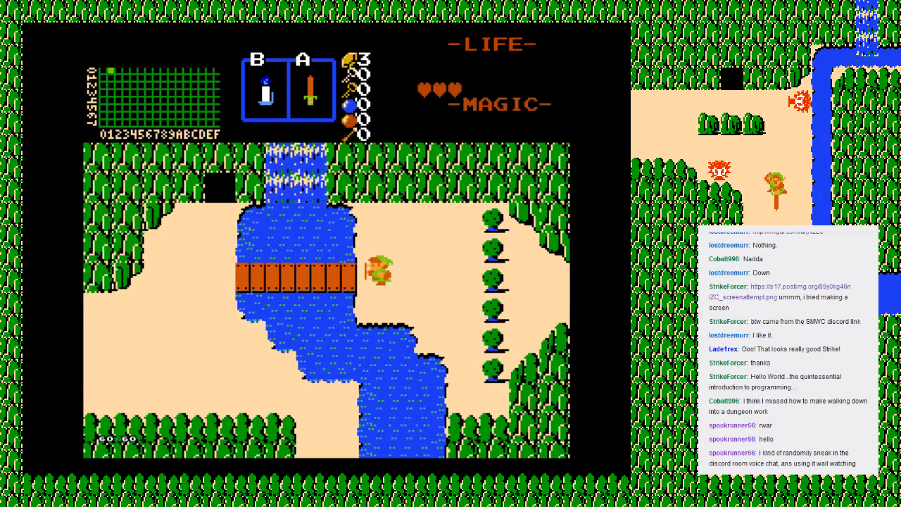
Step: End the current playthrough and choose Retry
key("Escape")
key("Down")
key("Down")
key("Return")
key("Down")
key("Down")
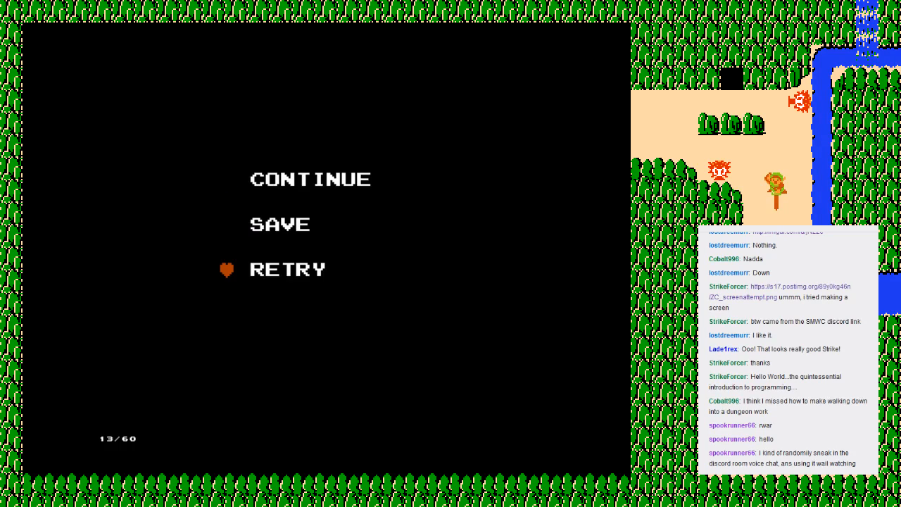
key("Return")
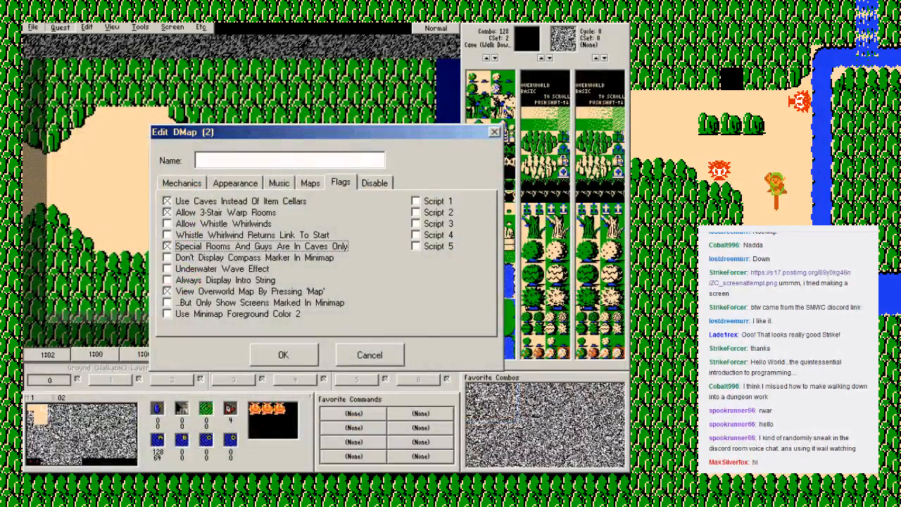
Step: Accept the flag settings of DMap 2 and reopen it for editing
left_click(182, 183)
left_click(284, 355)
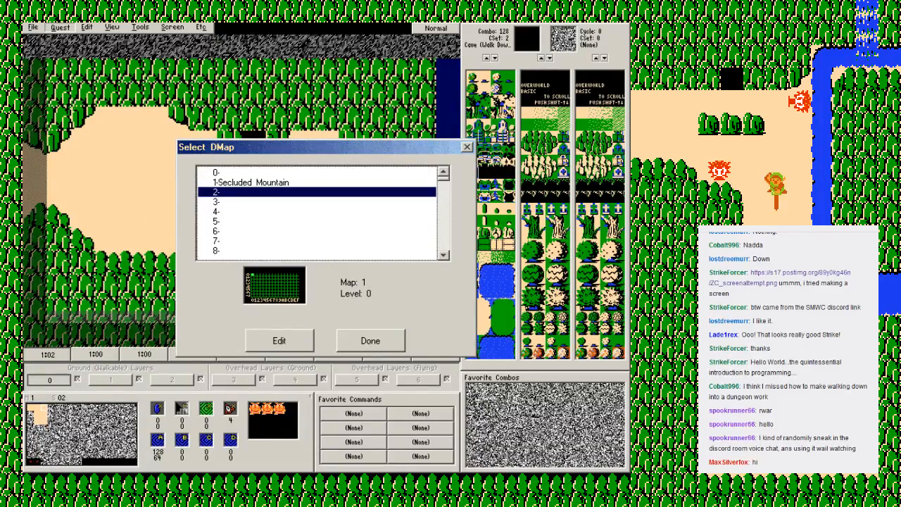
key("Return")
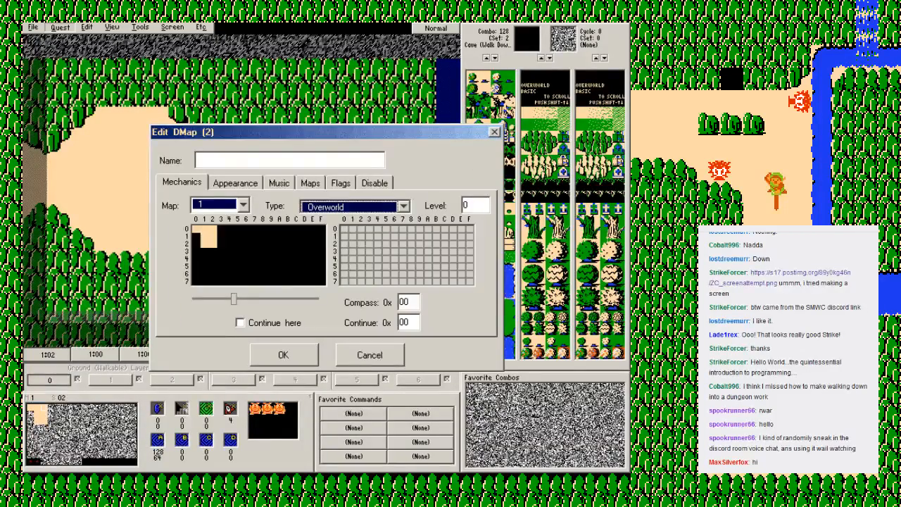
Step: Try DMap 2 with the type Overworld and the color palette 011 - ZCO:001030/11-17
left_click(404, 206)
left_click(342, 229)
key("Tab")
left_click(235, 183)
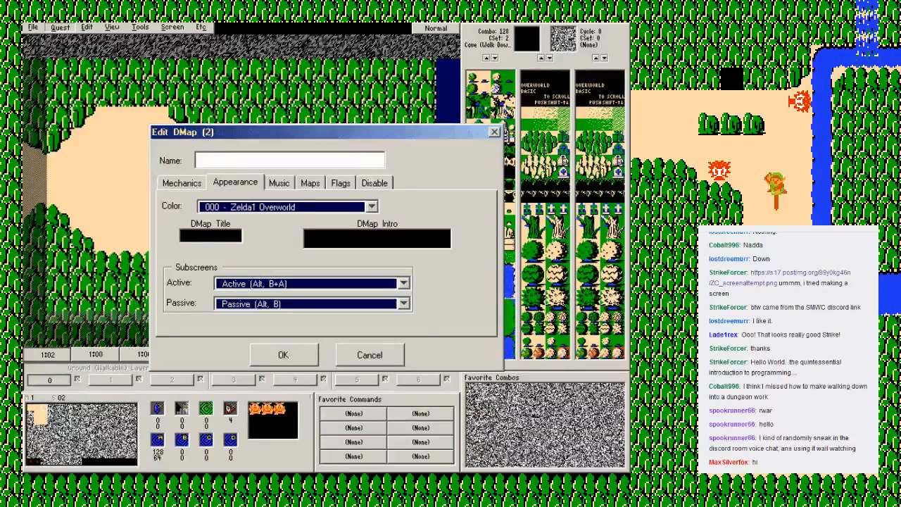
left_click(372, 207)
scroll(289, 256, "down", 4)
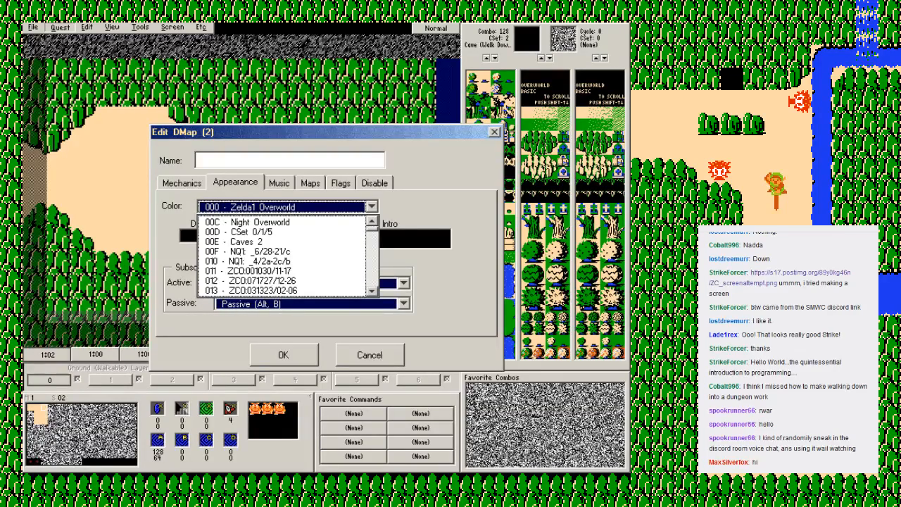
left_click(249, 271)
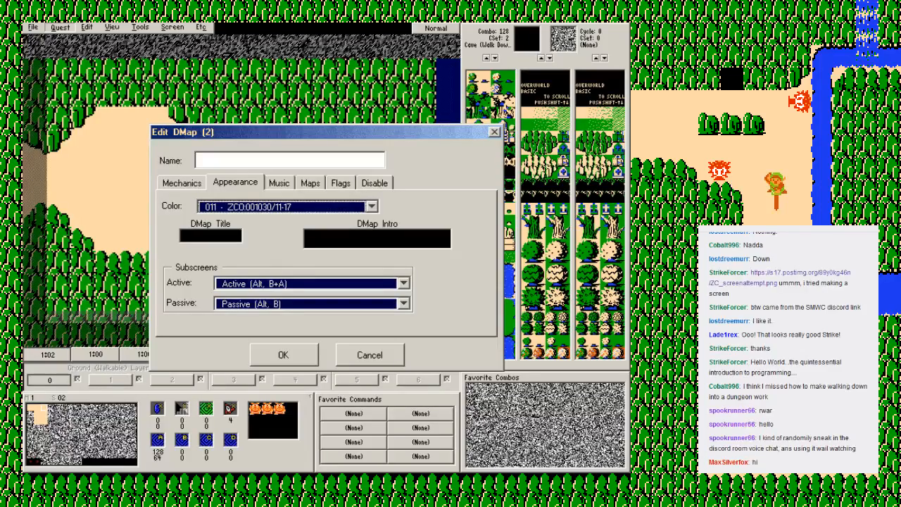
Step: Review the music, flags, maps, appearance and mechanics settings of DMap 2, and close the DMap editor without saving
left_click(279, 183)
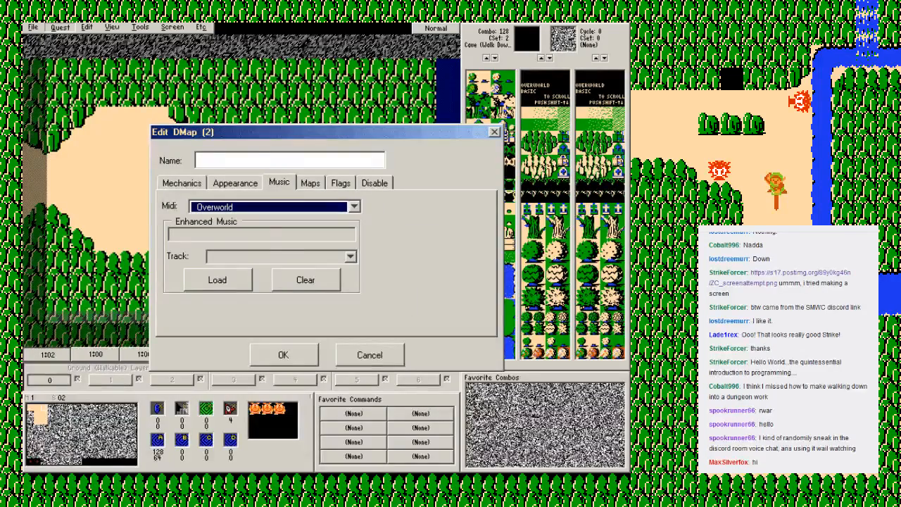
left_click(340, 184)
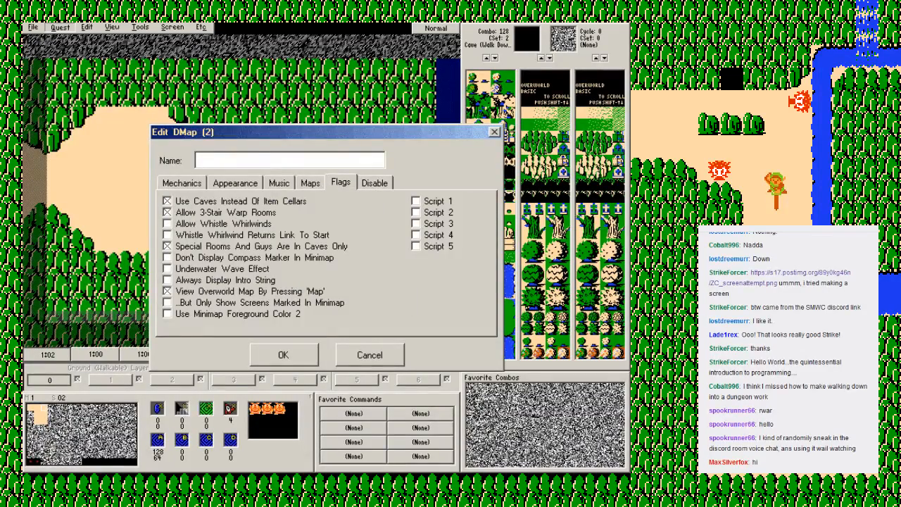
left_click(310, 183)
left_click(279, 184)
left_click(235, 183)
left_click(182, 183)
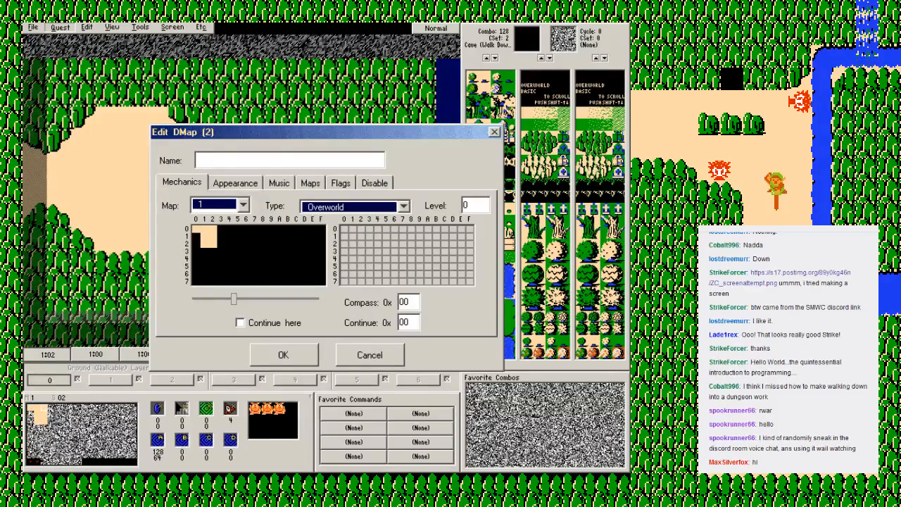
key("Escape")
key("Escape")
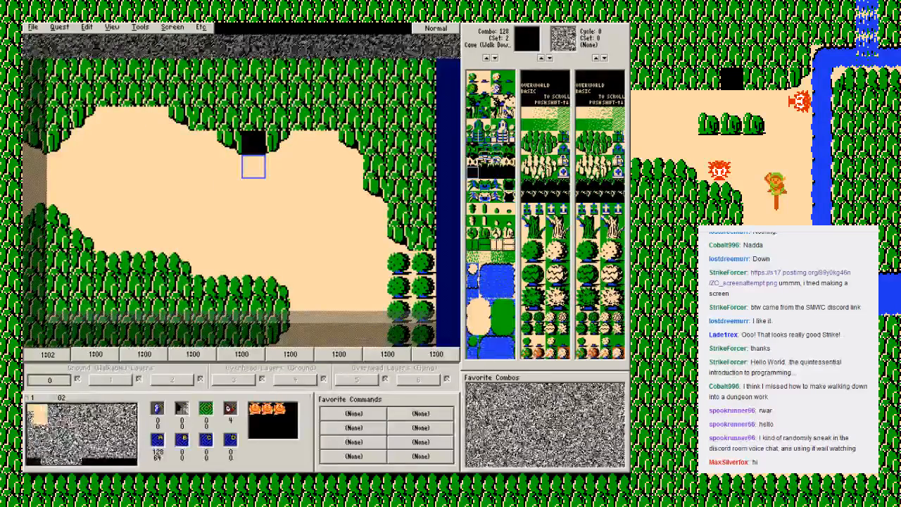
Step: Set the destination screen of side warp A on map 1 screen 02 to 12
left_click(172, 27)
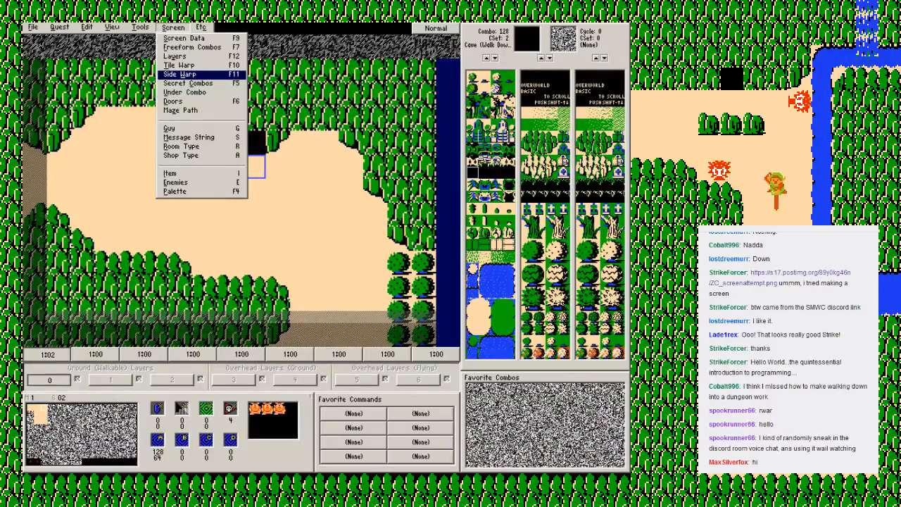
key("Return")
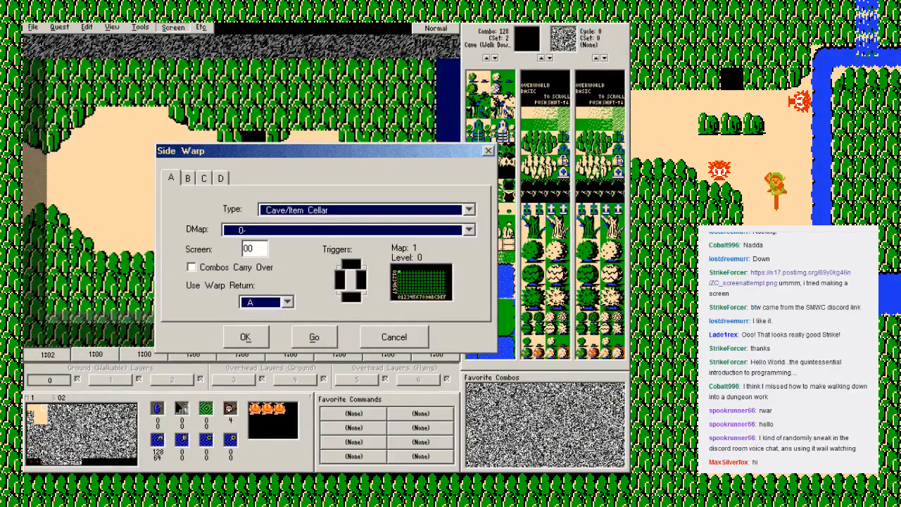
left_click(469, 210)
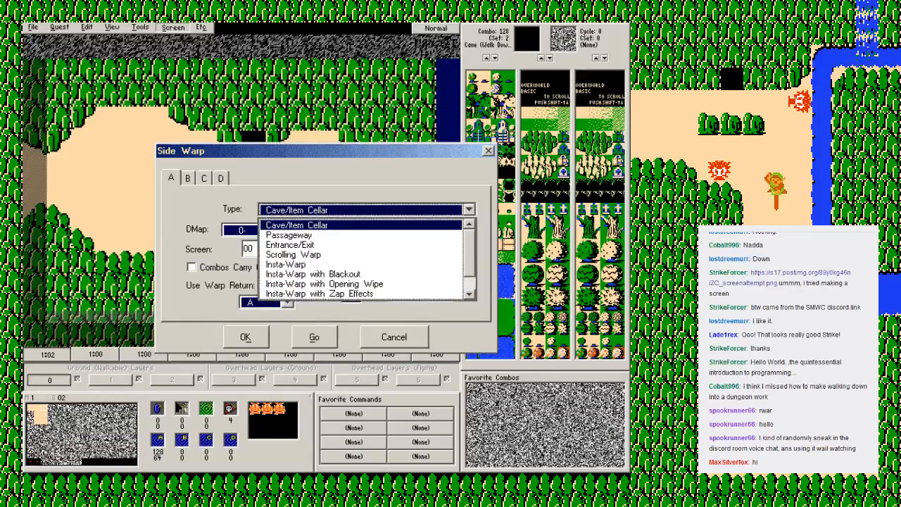
left_click(296, 225)
left_click(469, 229)
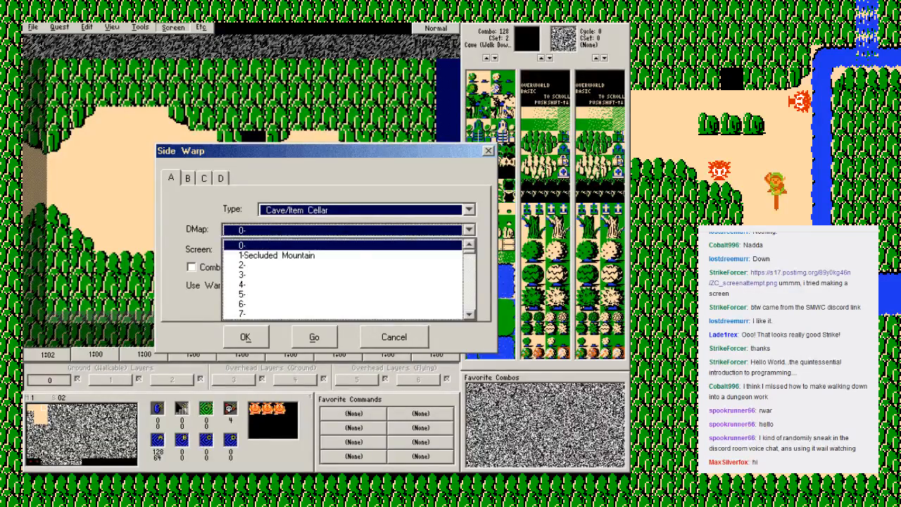
left_click(296, 245)
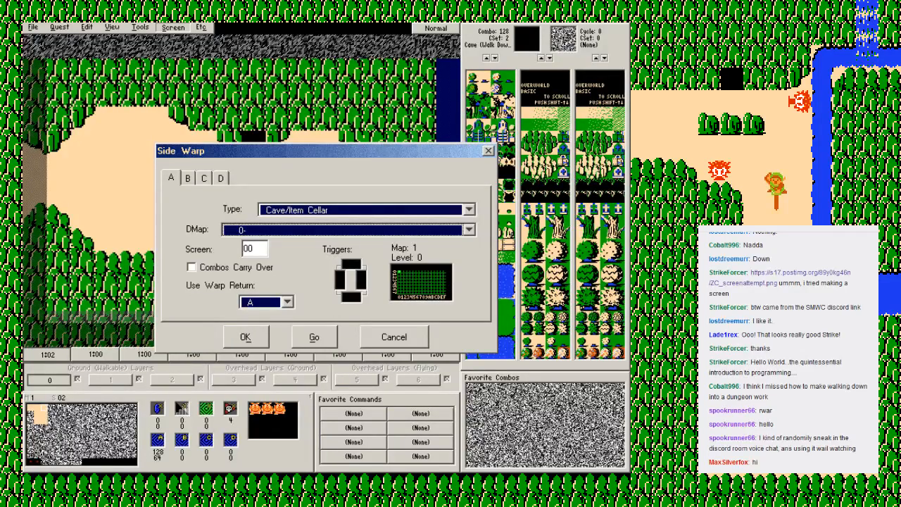
left_click(256, 248)
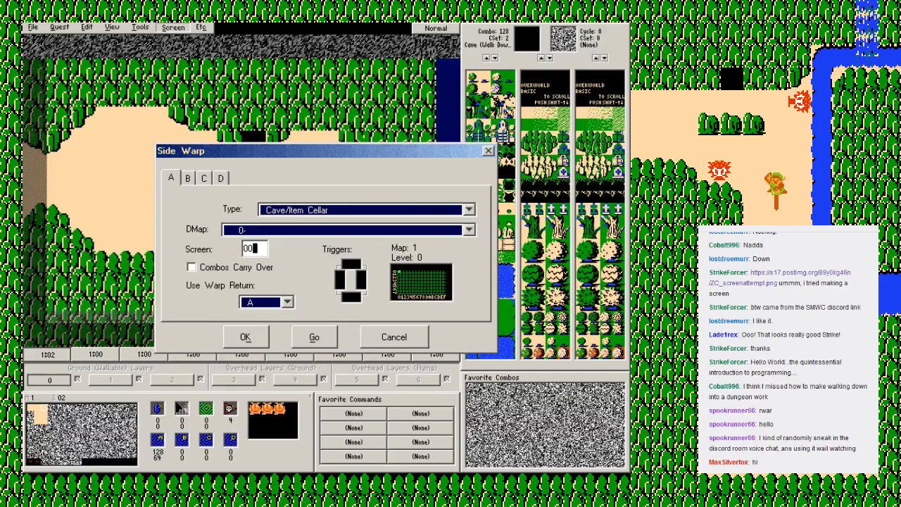
key("BackSpace")
key("BackSpace")
type("12")
Step: Point side warp A on screen 02 to DMap 2 and make it a Scrolling Warp
left_click(345, 229)
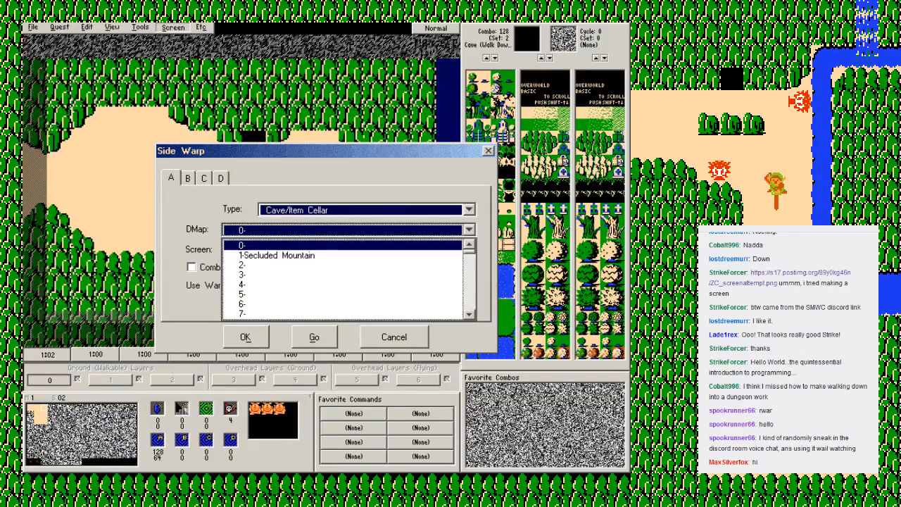
left_click(296, 265)
left_click(352, 210)
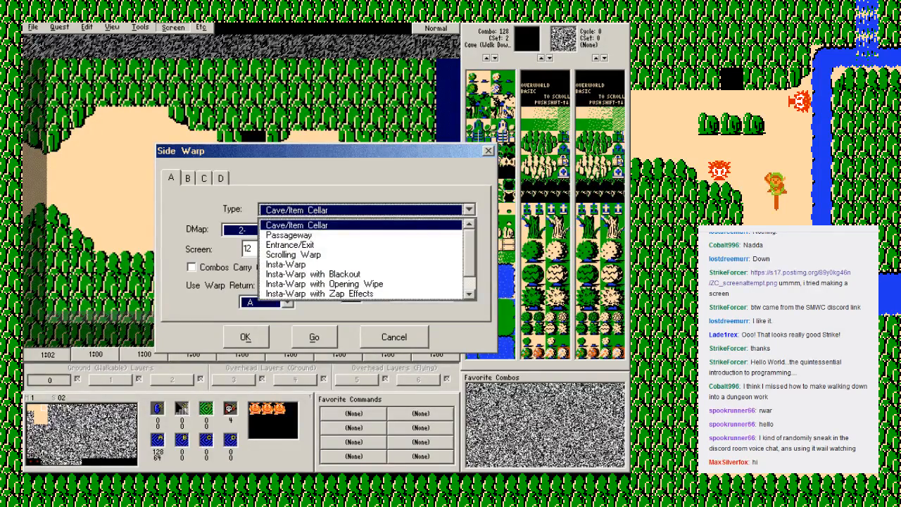
left_click(317, 254)
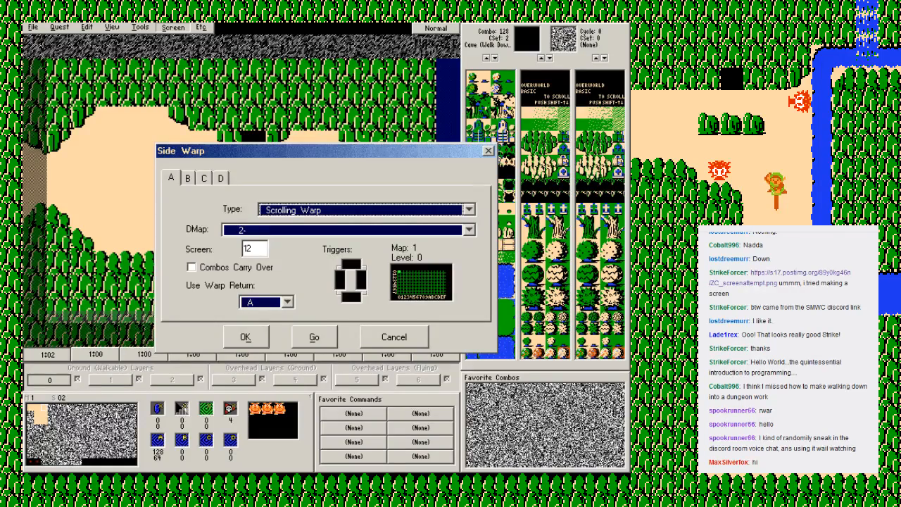
Step: Set the side warp's trigger for the south edge of screen 02 and go to the destination screen
left_click(352, 297)
left_click(352, 297)
left_click(352, 296)
left_click(352, 297)
left_click(314, 337)
Step: Set side warp A on screen 12 to a Scrolling Warp to DMap 0, screen 02, triggered by the north edge
left_click(173, 27)
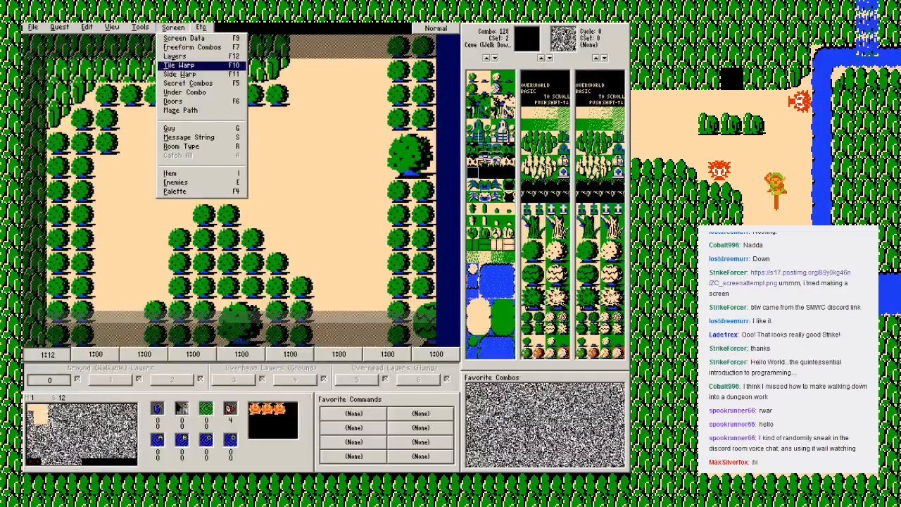
left_click(181, 74)
left_click(351, 264)
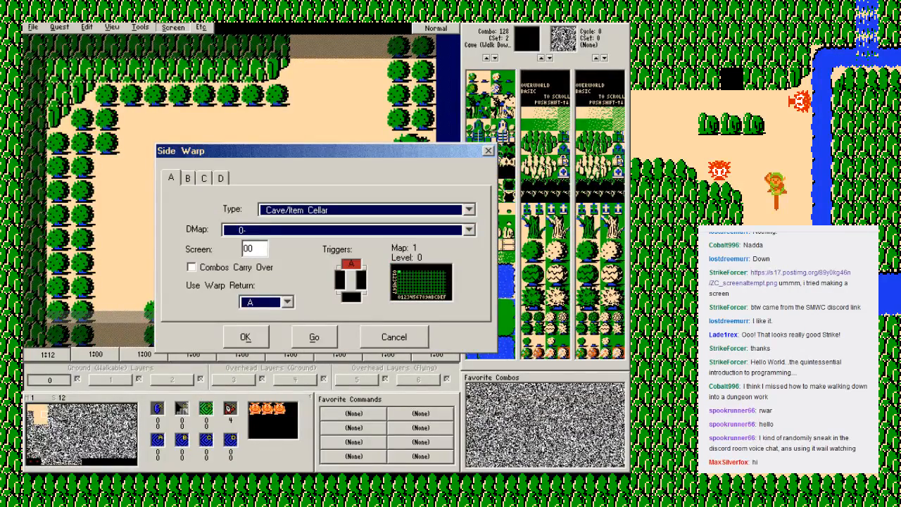
left_click(258, 249)
key("BackSpace")
type("2")
left_click(367, 210)
left_click(294, 255)
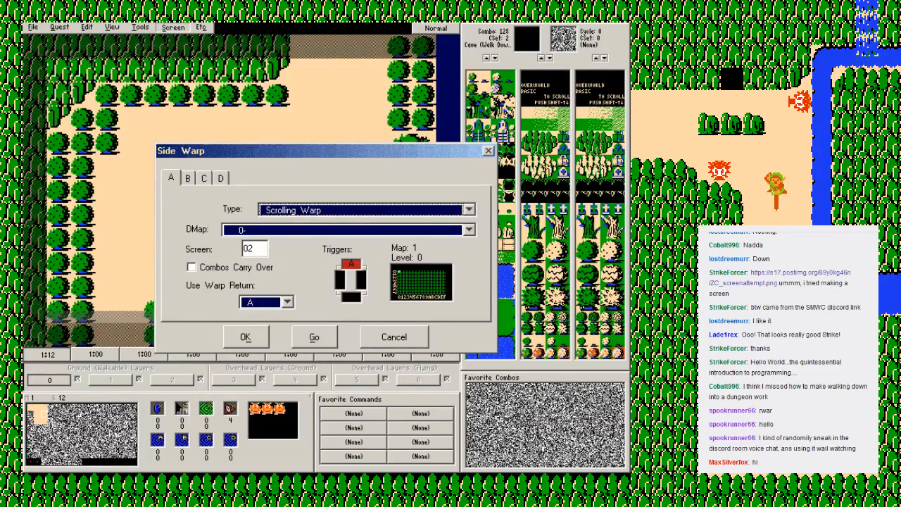
left_click(246, 336)
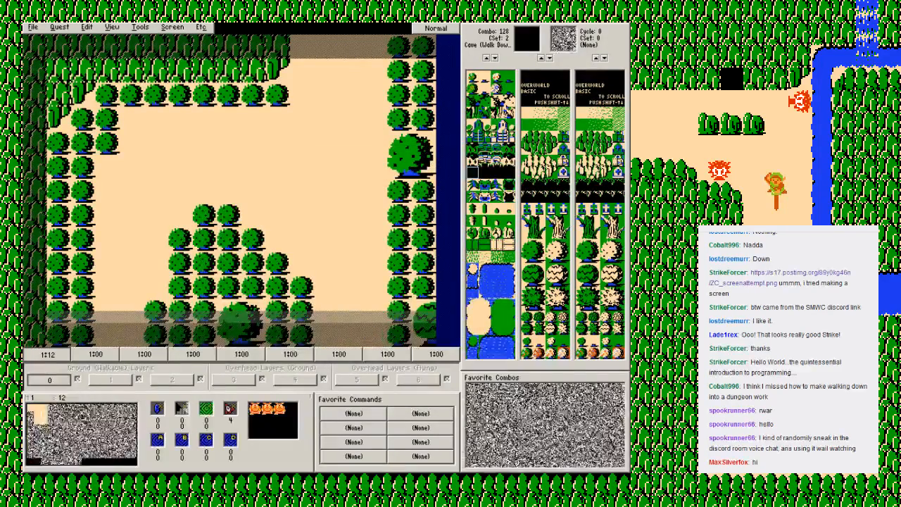
Step: Switch back and forth between map 1 screens 12 and 22 to examine how they connect
key("Down")
key("Up")
key("Down")
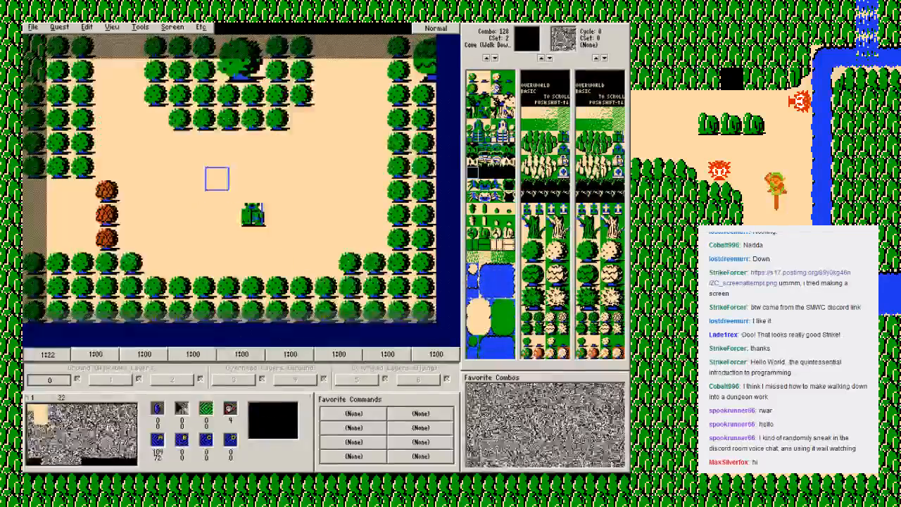
key("Up")
key("Down")
key("Up")
key("Down")
key("Up")
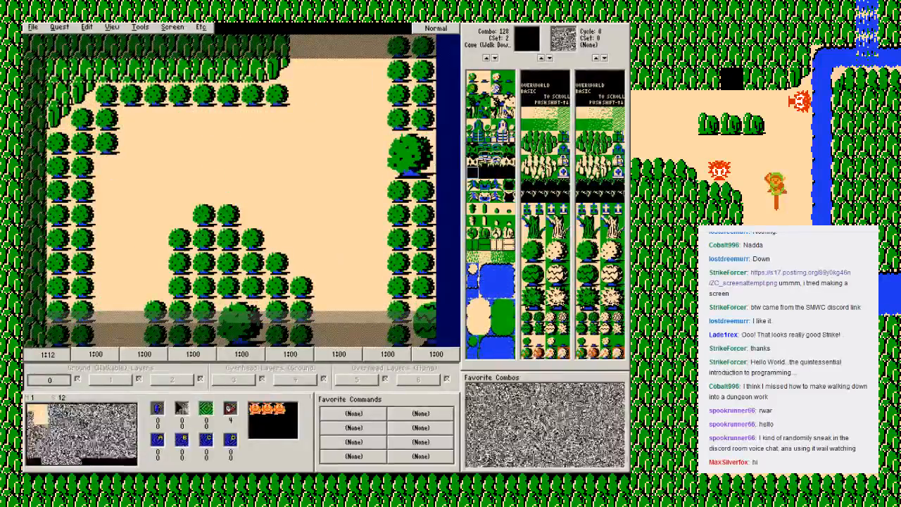
Step: Set the palette of map 1 screen 12 to 011 - ZC0:001030/11-17
left_click(172, 27)
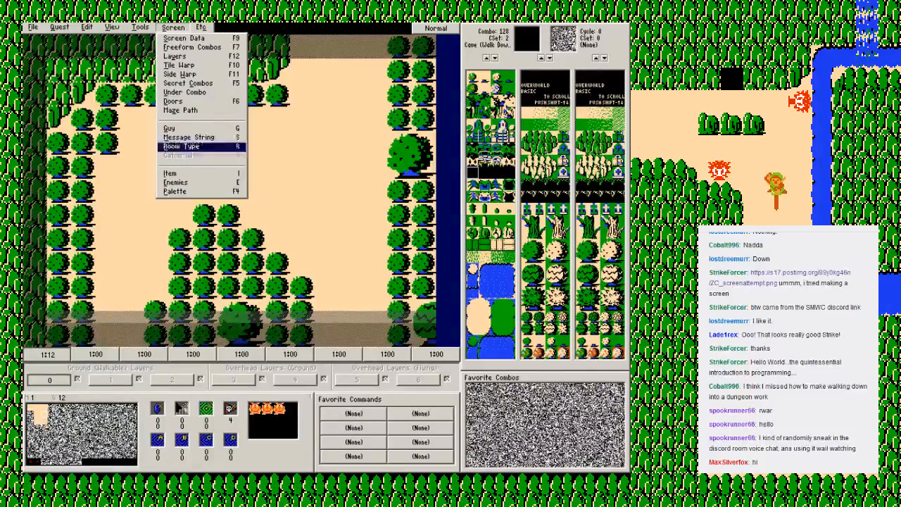
left_click(176, 192)
left_click(410, 258)
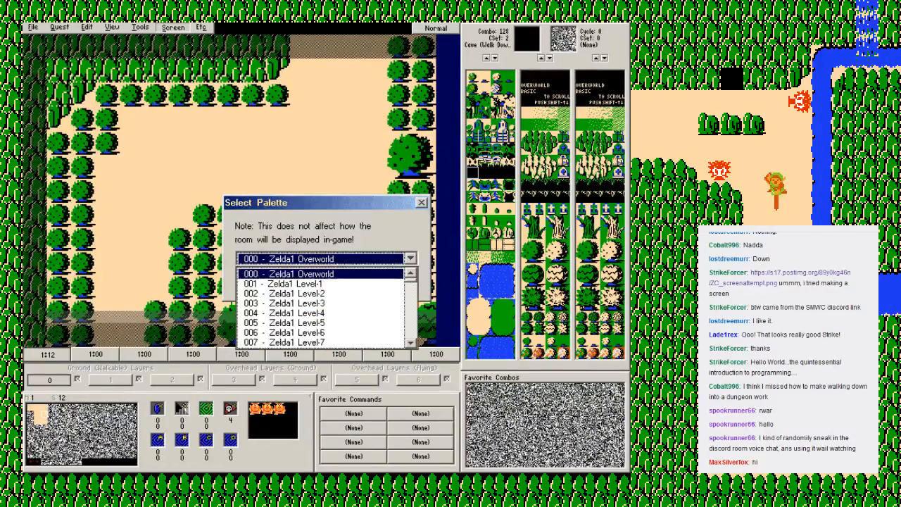
scroll(324, 307, "down", 5)
left_click(290, 293)
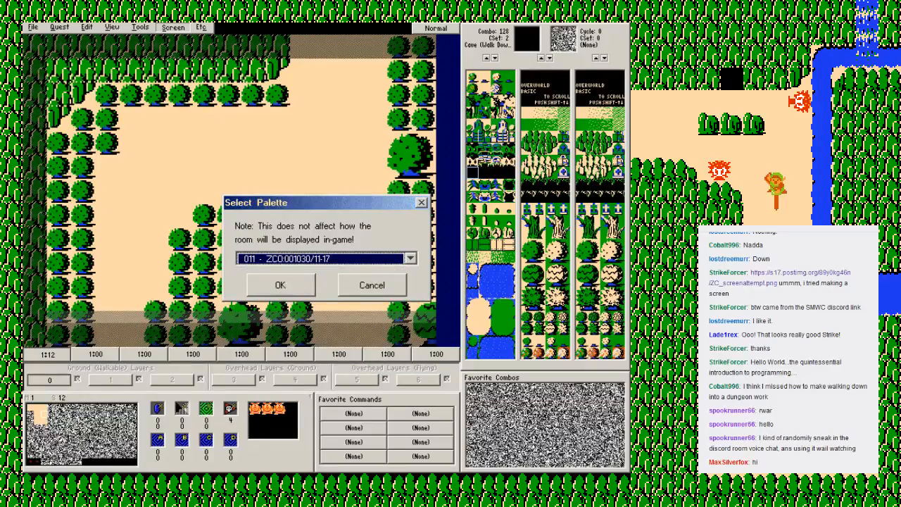
left_click(275, 285)
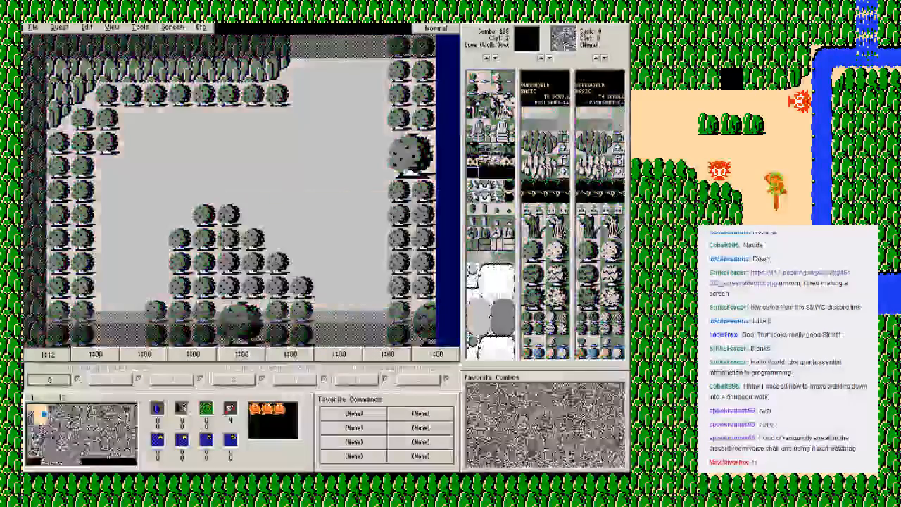
Step: Go to screen 22 below and set its palette to 011 - ZC0:001030/11-17 as well
key("Down")
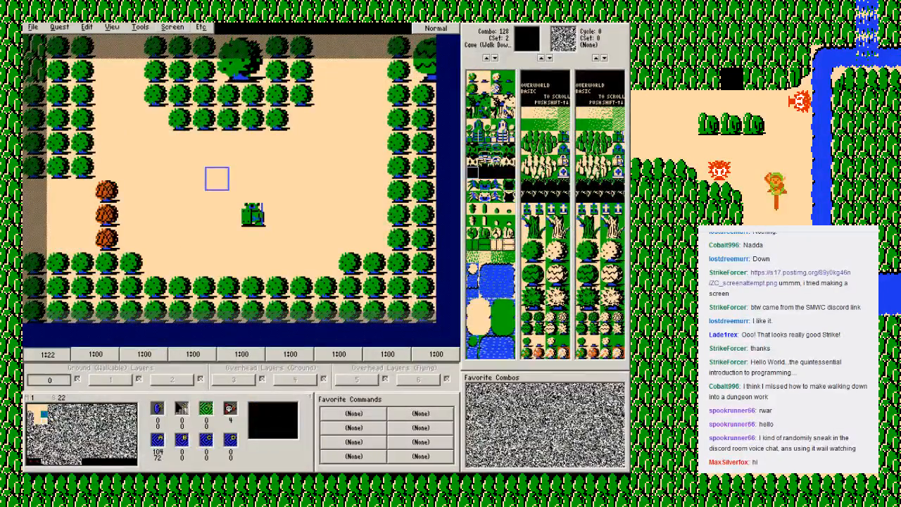
left_click(172, 27)
left_click(185, 182)
key("Escape")
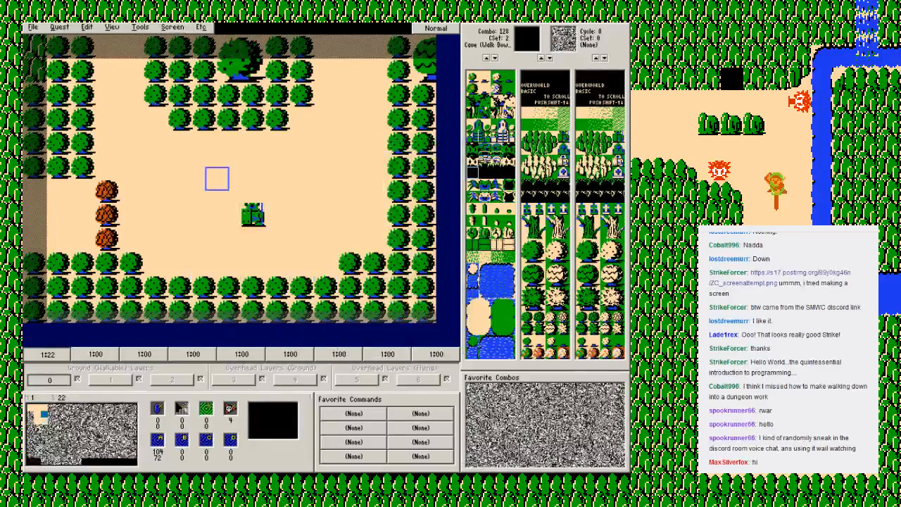
key("F4")
left_click(322, 259)
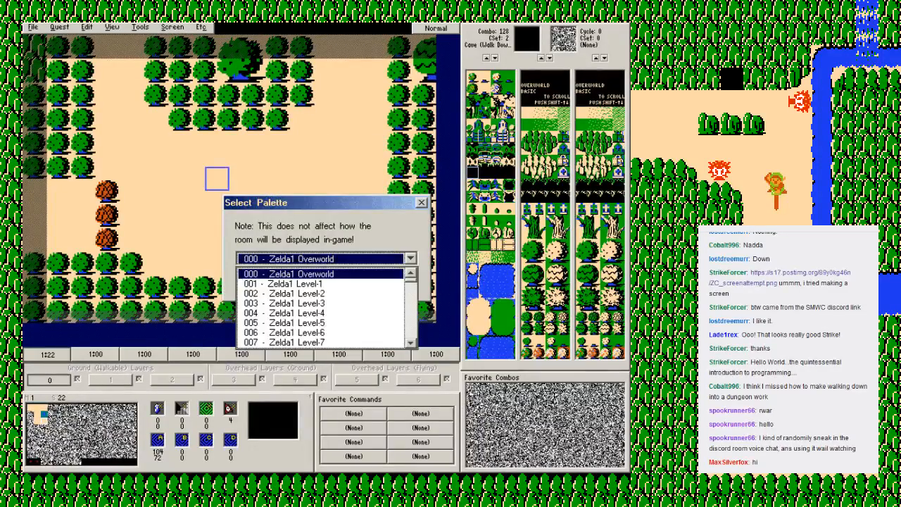
scroll(323, 296, "down", 3)
scroll(303, 310, "down", 1)
left_click(303, 323)
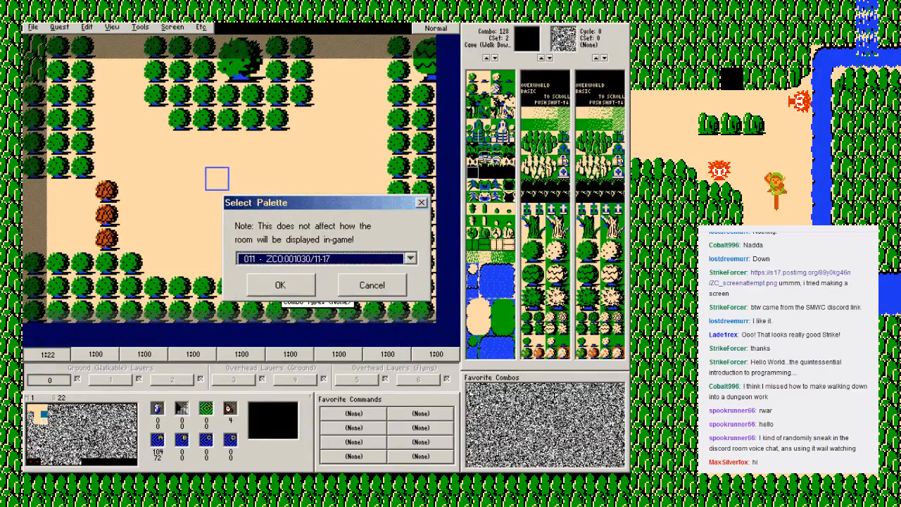
left_click(280, 284)
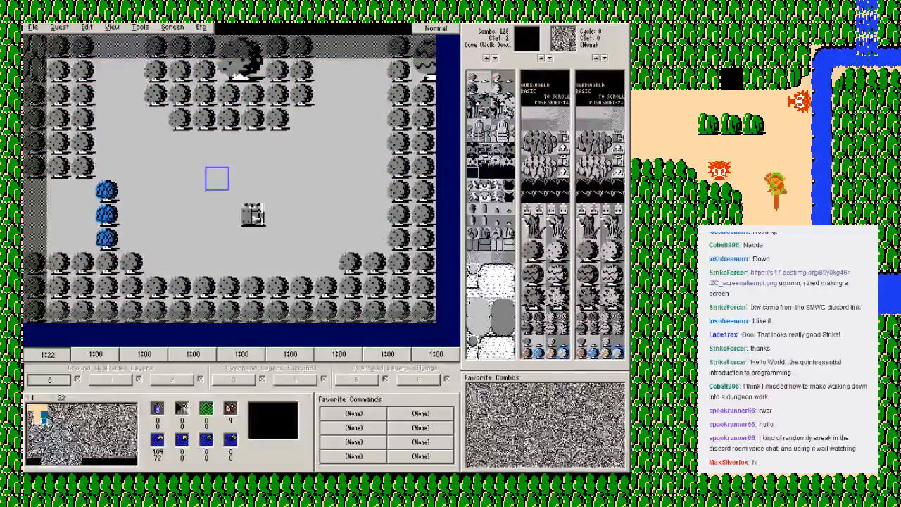
Step: Make side warp A on screen 22 a Scrolling Warp to DMap 0, screen 21, triggered by the west edge, and go to that screen
left_click(172, 27)
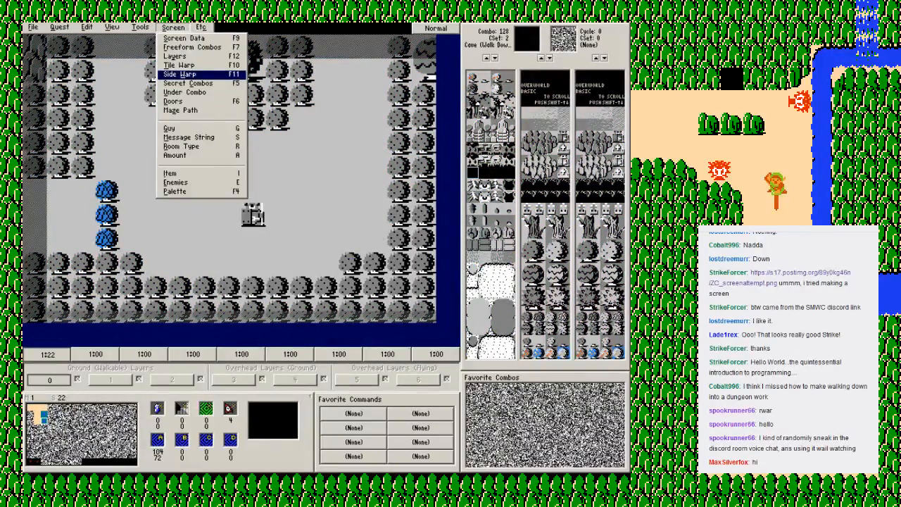
left_click(181, 74)
left_click(340, 281)
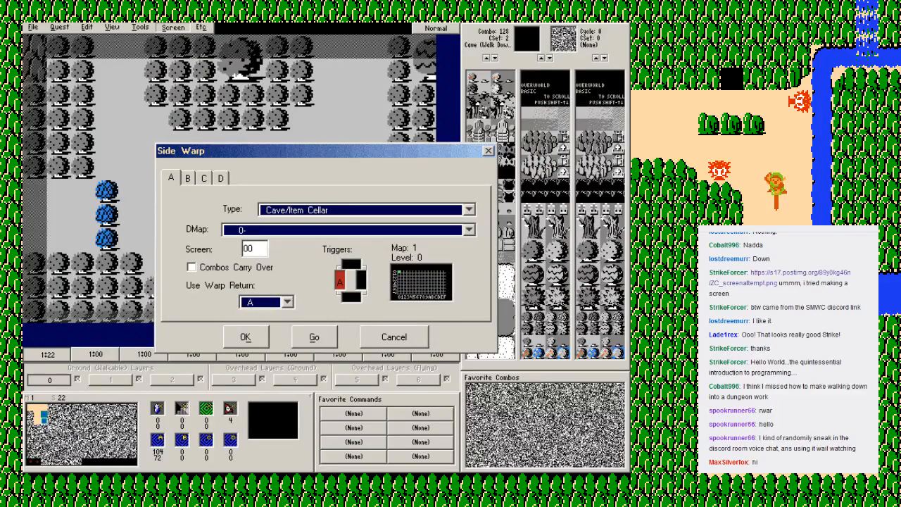
left_click(256, 248)
key("BackSpace")
key("BackSpace")
type("21")
left_click(366, 210)
left_click(298, 257)
left_click(315, 338)
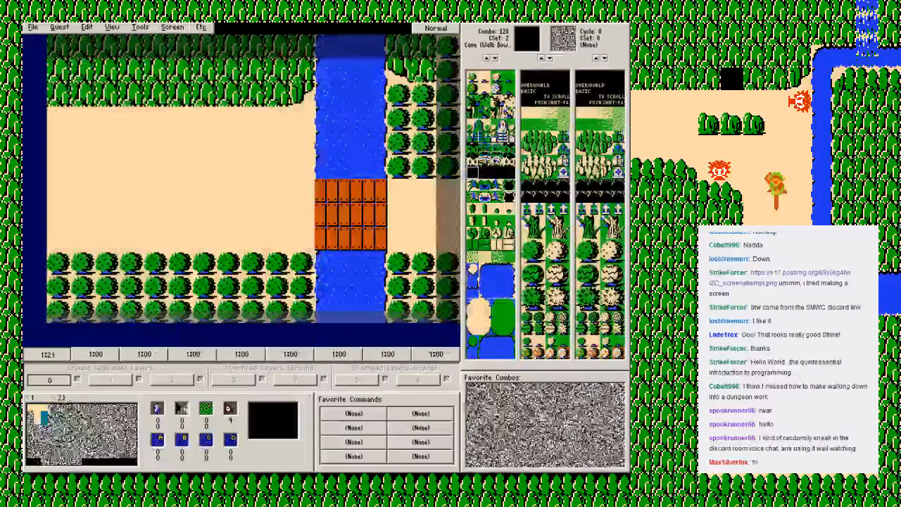
Step: Set side warp A on screen 21 to a Scrolling Warp to DMap 2, screen 22, triggered by the east edge
left_click(173, 26)
left_click(190, 73)
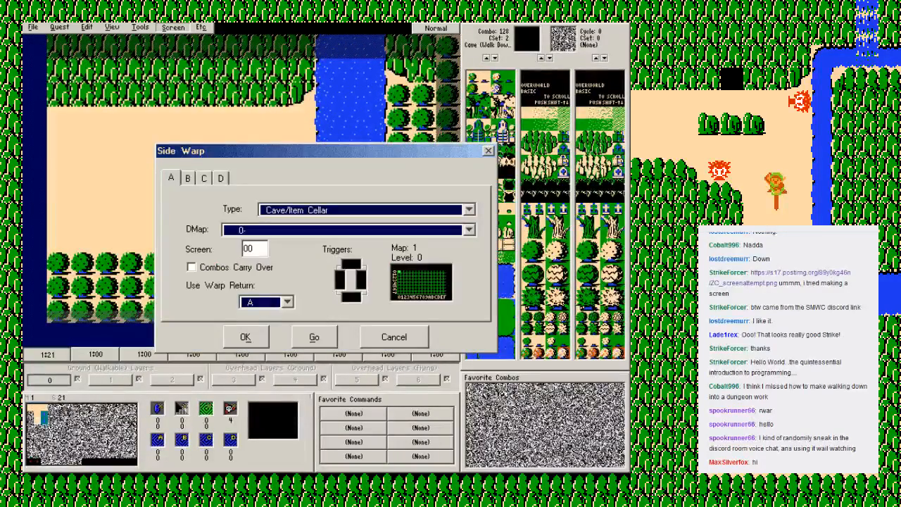
type("22")
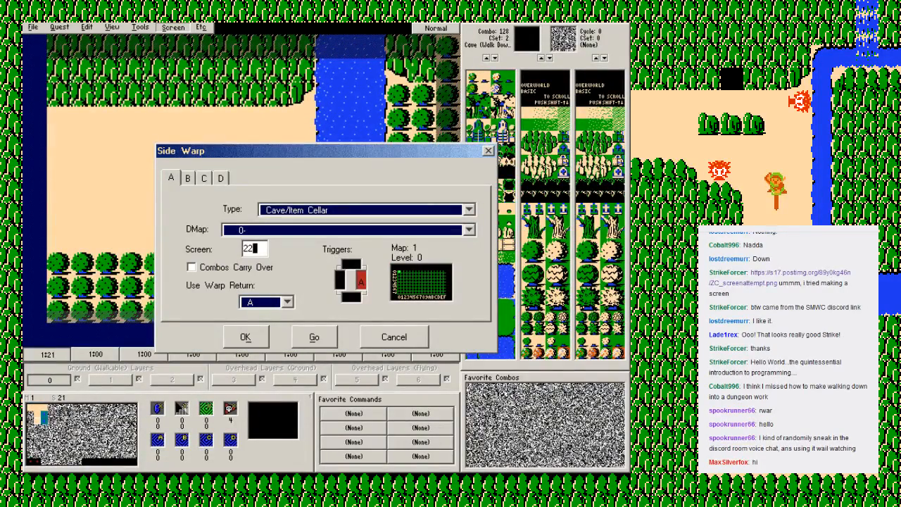
left_click(469, 210)
left_click(296, 255)
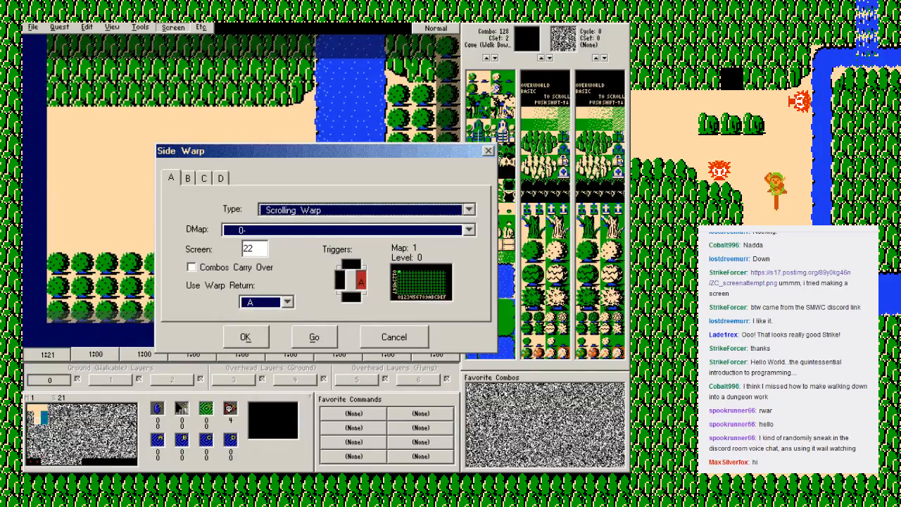
left_click(469, 231)
left_click(282, 264)
left_click(246, 338)
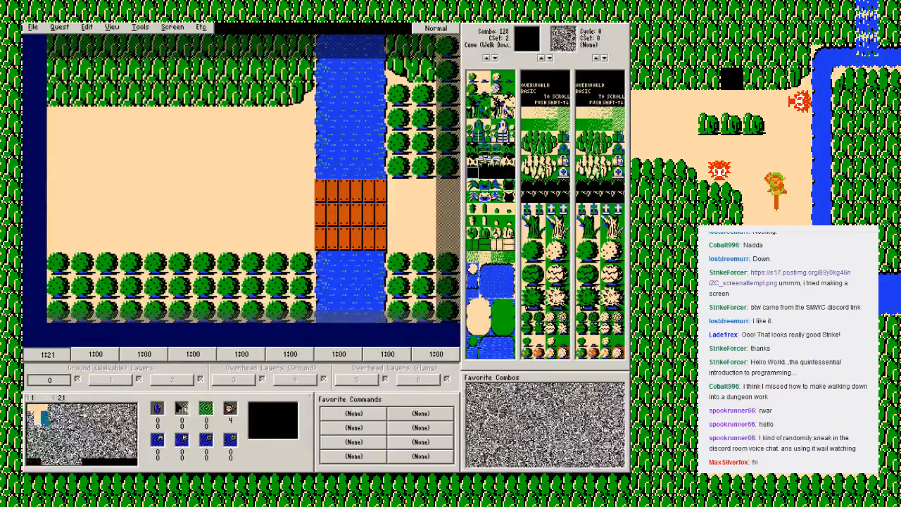
Step: Save the quest, switch to the Zelda Classic player and load the Class save file
key("F2")
key("Return")
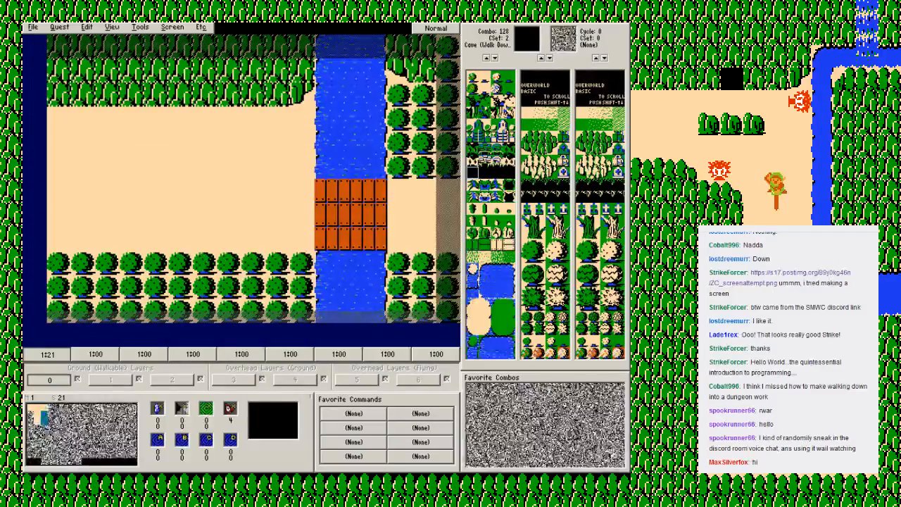
key("alt+Tab")
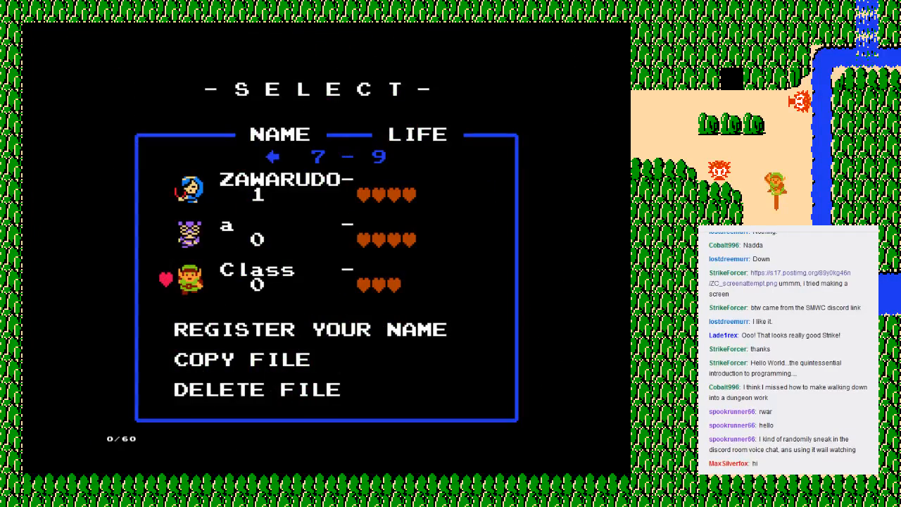
key("Return")
Step: Walk Link from the starting screen through its east exit to the riverside screen with the bridge
key("Right")
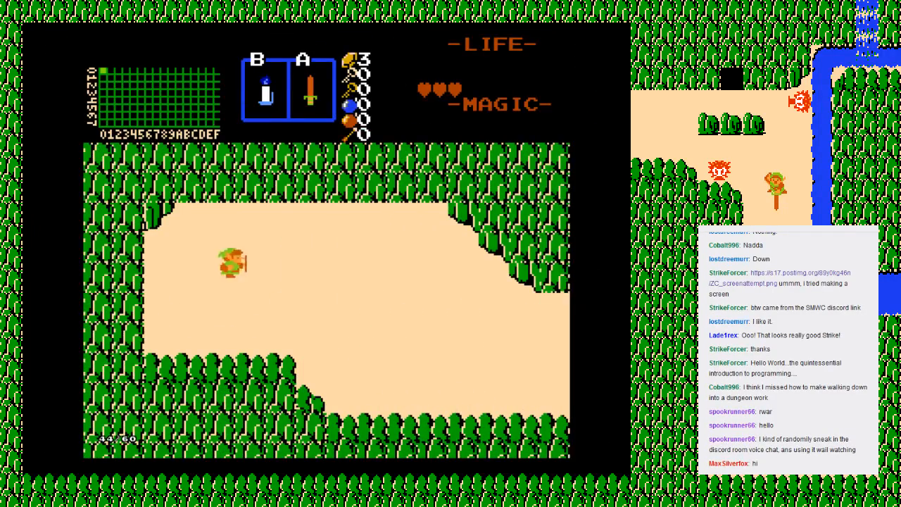
key("Down")
key("Right")
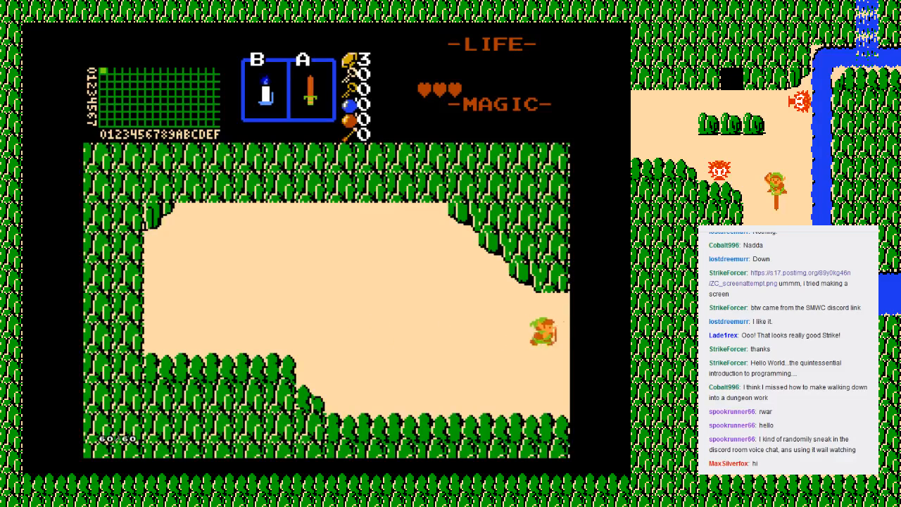
key("Up")
key("Right")
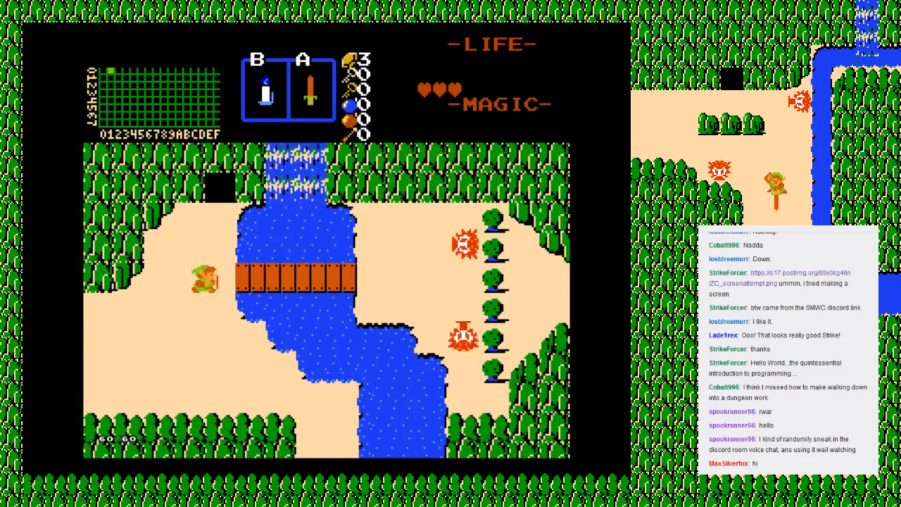
Step: Cross the bridge, attack the enemies, collect the rupee and leave through the east exit to screen 02
key("Right")
key("Up")
key("z")
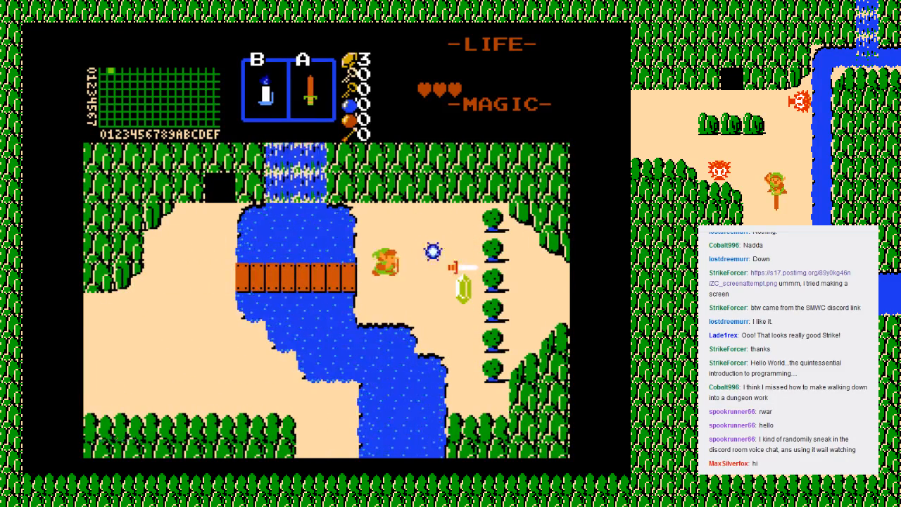
key("Right")
key("Up")
key("Left")
key("Down")
key("Right")
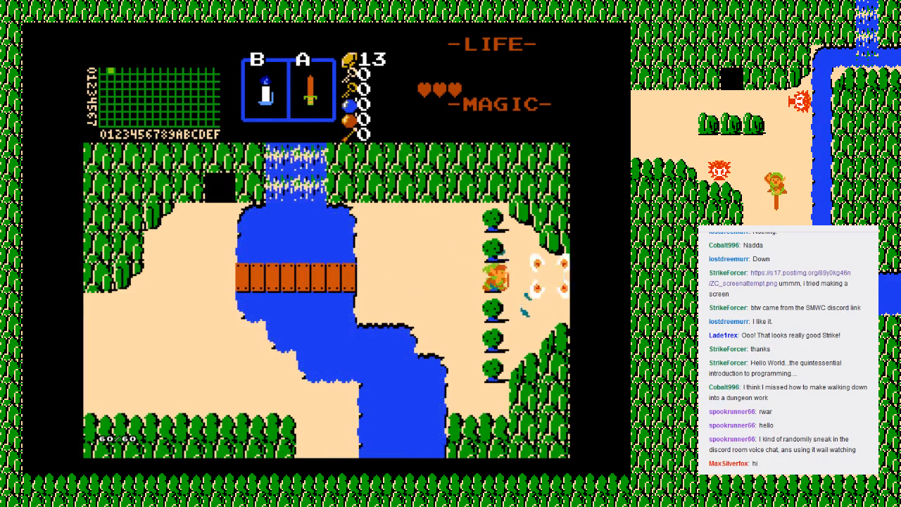
key("Down")
key("Right")
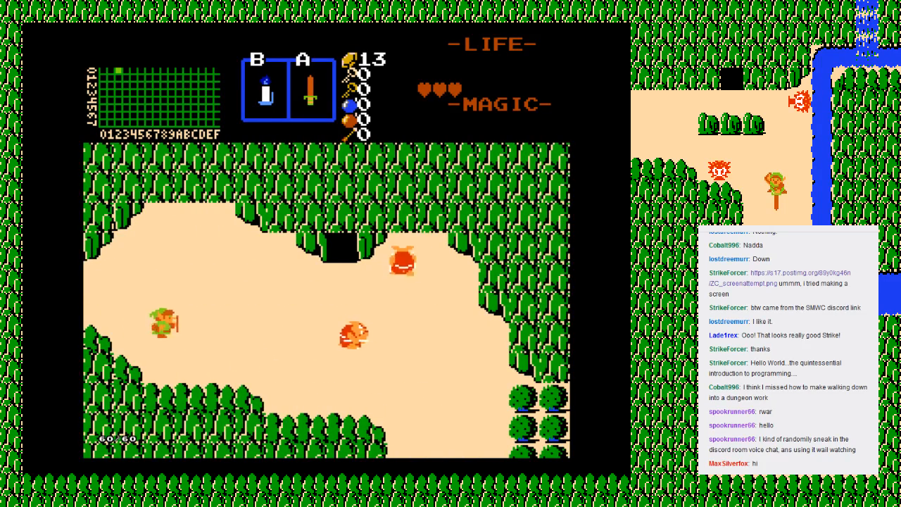
Step: Fight the enemies on screen 02 and walk out its south edge to test the scrolling warp to screen 12
key("Down")
key("Right")
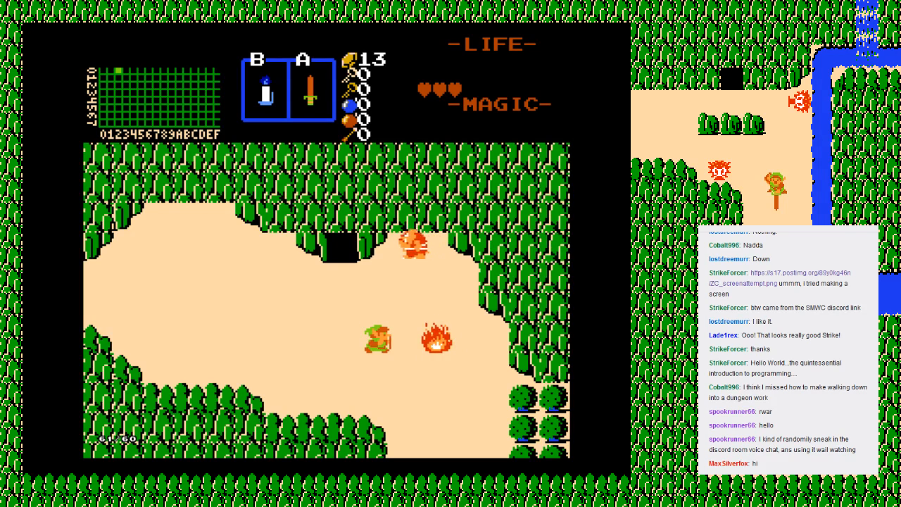
key("Up")
key("z")
key("Up")
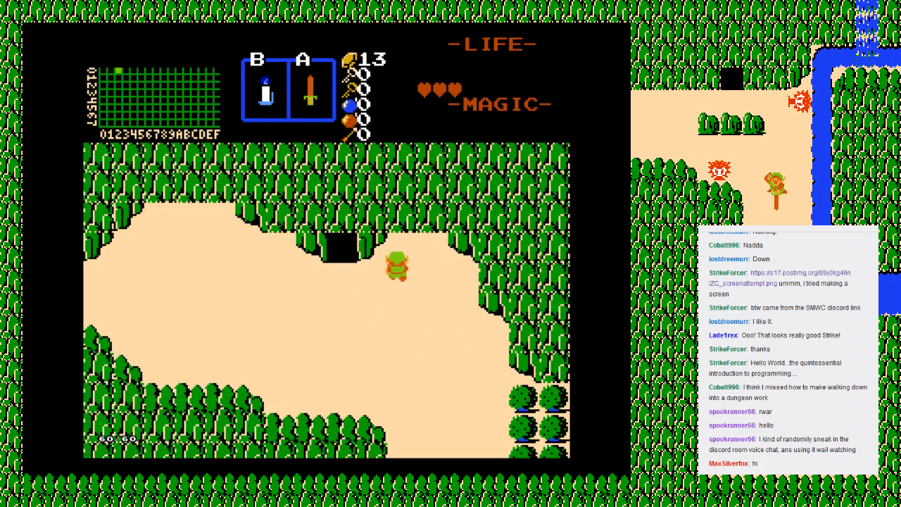
key("Right")
key("Down")
key("Down")
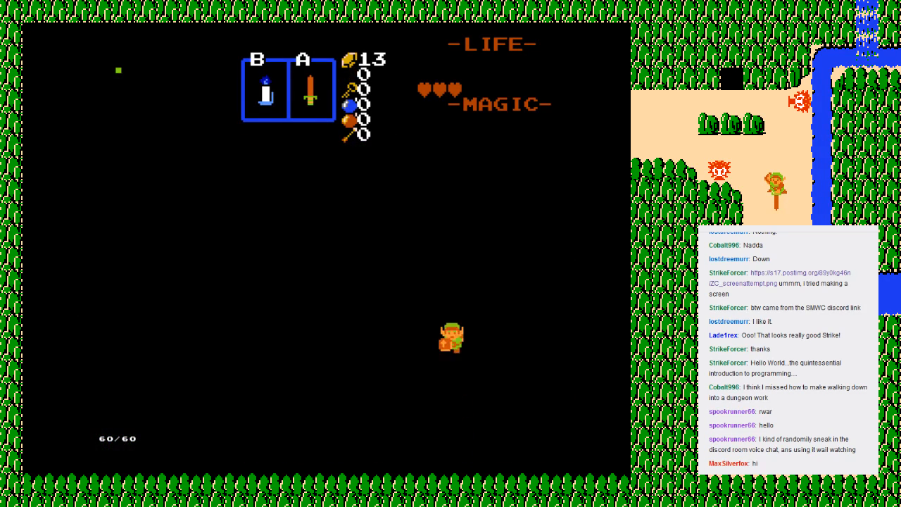
Step: Fight past the enemies on screen 12 and walk out its south exit to screen 22
key("Down")
key("z")
key("Left")
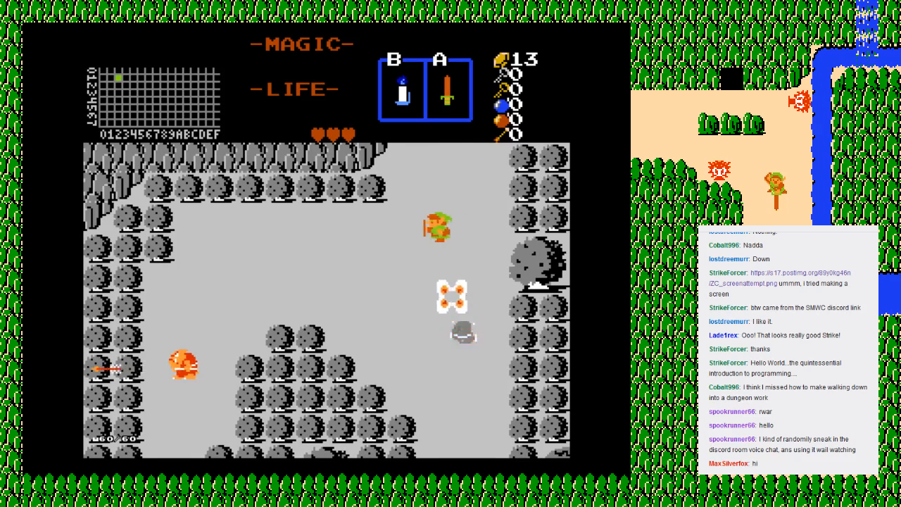
key("Down")
key("Right")
key("Down")
key("z")
key("Down")
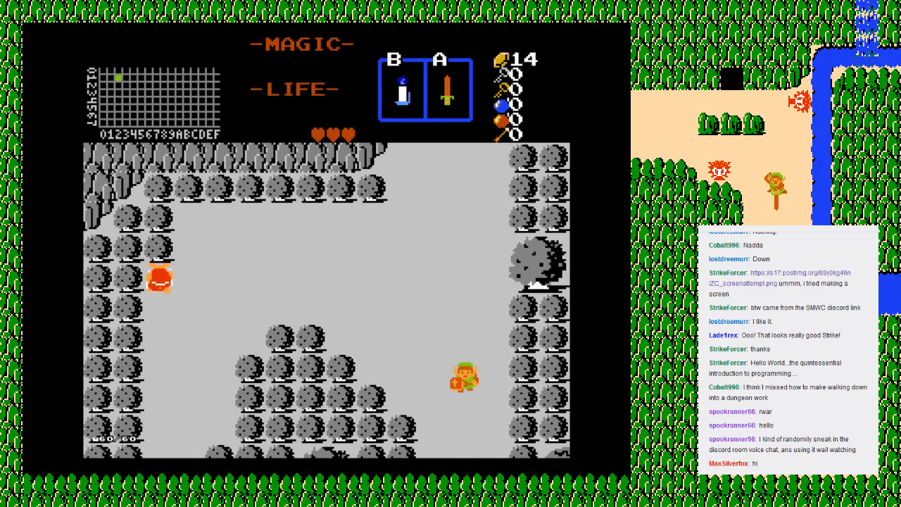
key("Left")
key("Down")
key("Right")
Step: Walk out the west edge of screen 22 to test the scrolling warp to screen 21
key("Down")
key("Down")
key("Left")
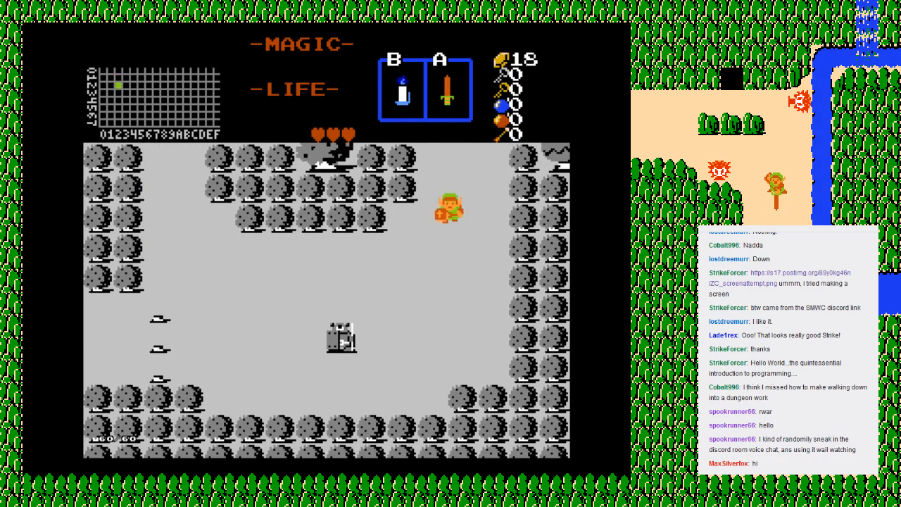
key("Up")
key("Down")
key("Left")
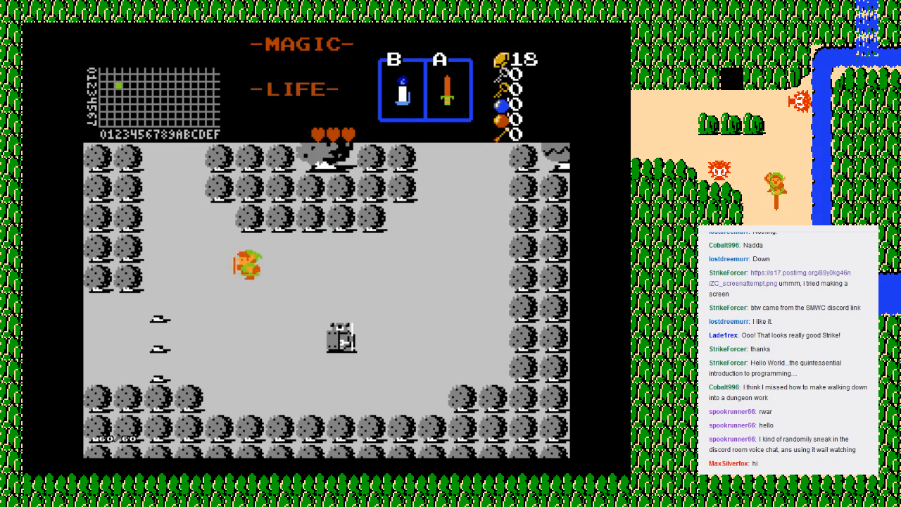
key("Down")
key("Up")
key("Left")
key("Left")
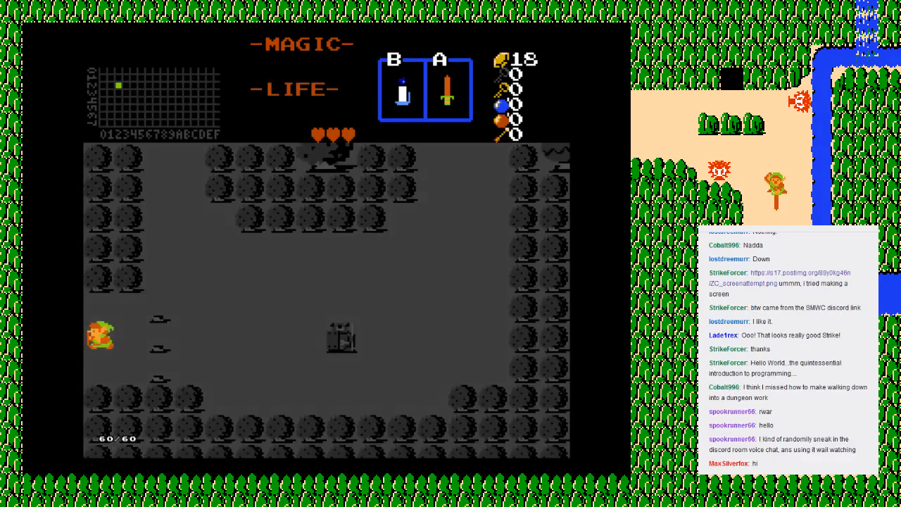
key("Left")
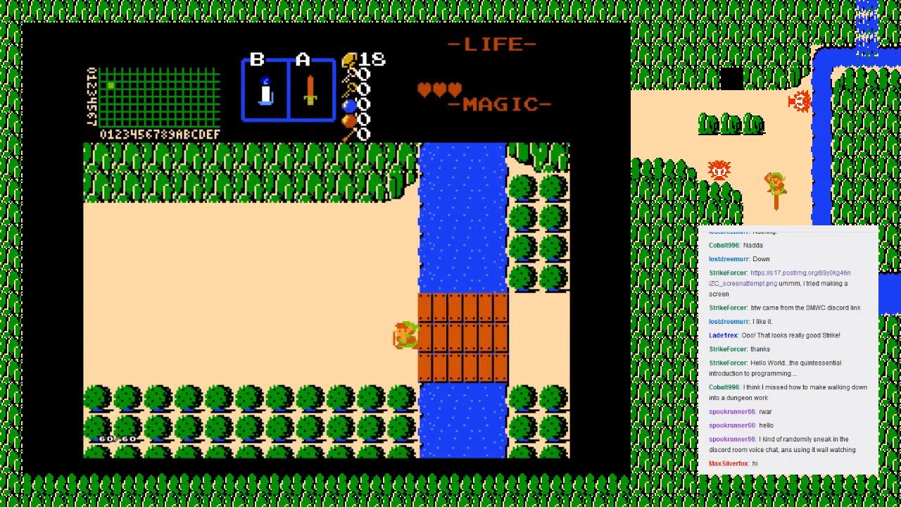
Step: End the playtest and choose Retry to return to the file selection screen
key("Escape")
key("alt+g")
key("Down")
key("Down")
key("Return")
key("Up")
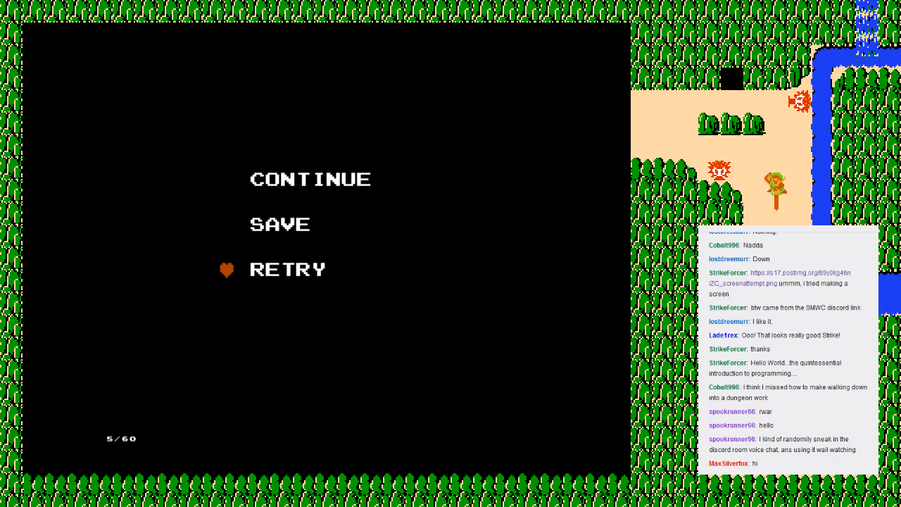
key("Return")
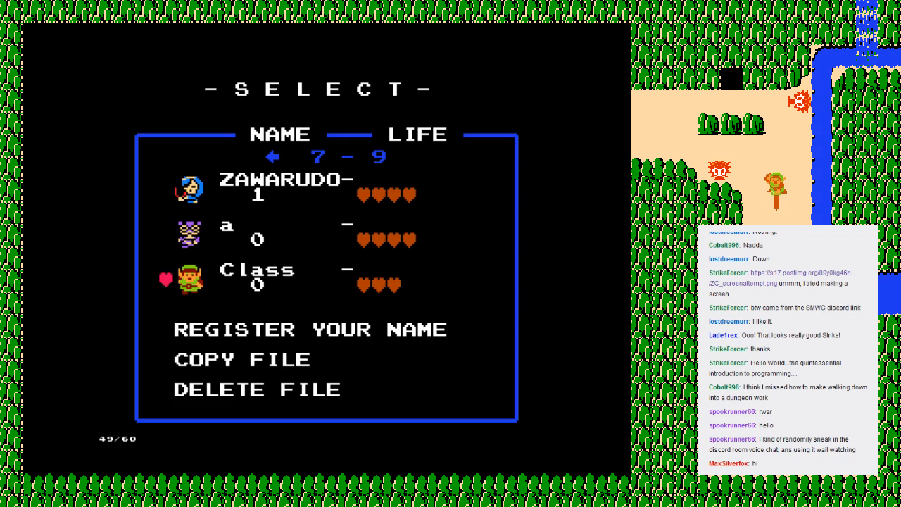
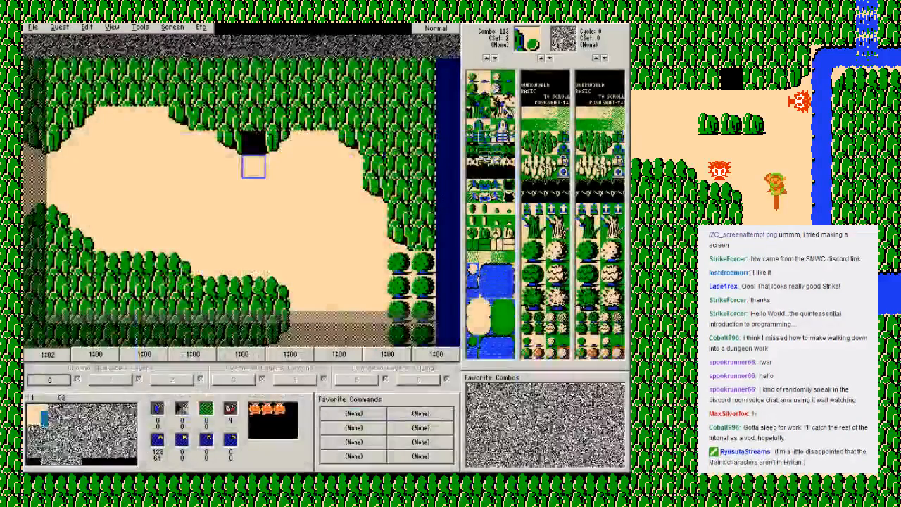
Step: Examine the map 1 overworld screens around screen 02, including the wooden bridge, dungeon entrance and waterfall screens
key("alt+s")
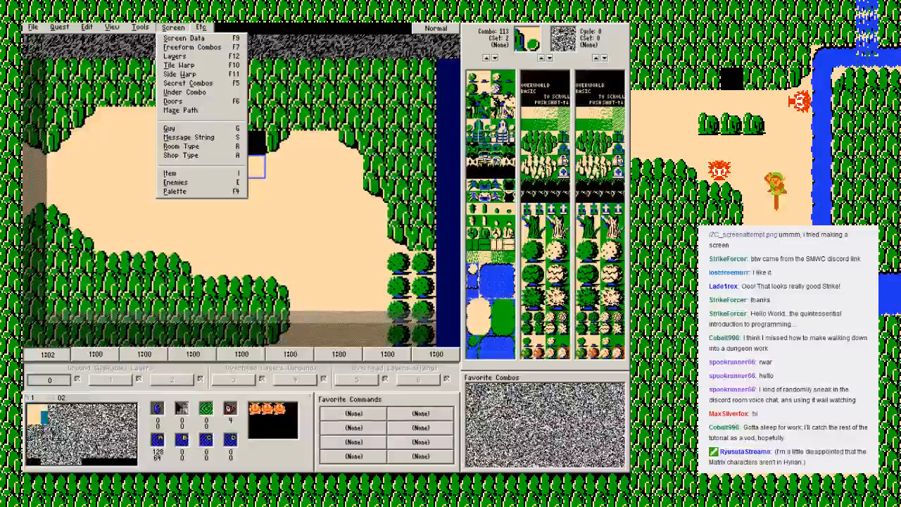
key("Escape")
key("Down")
key("Left")
key("Left")
key("Down")
key("Right")
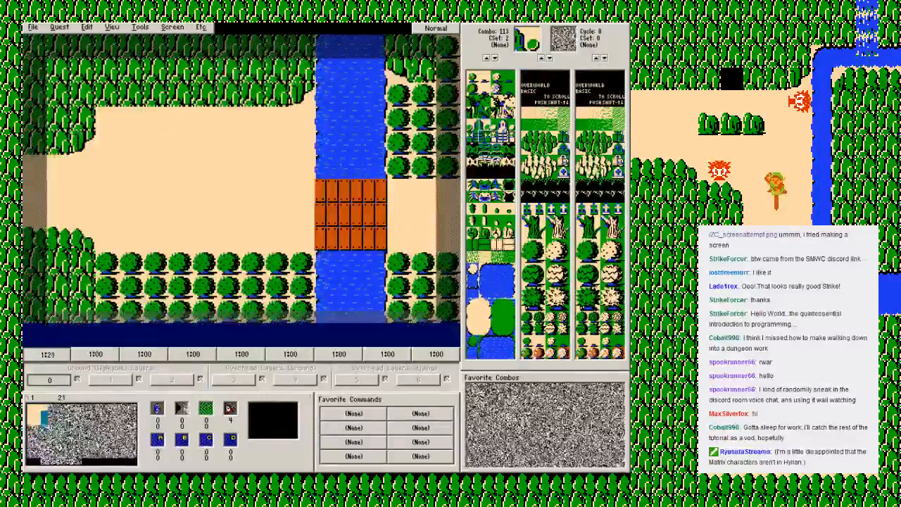
key("Up")
key("Left")
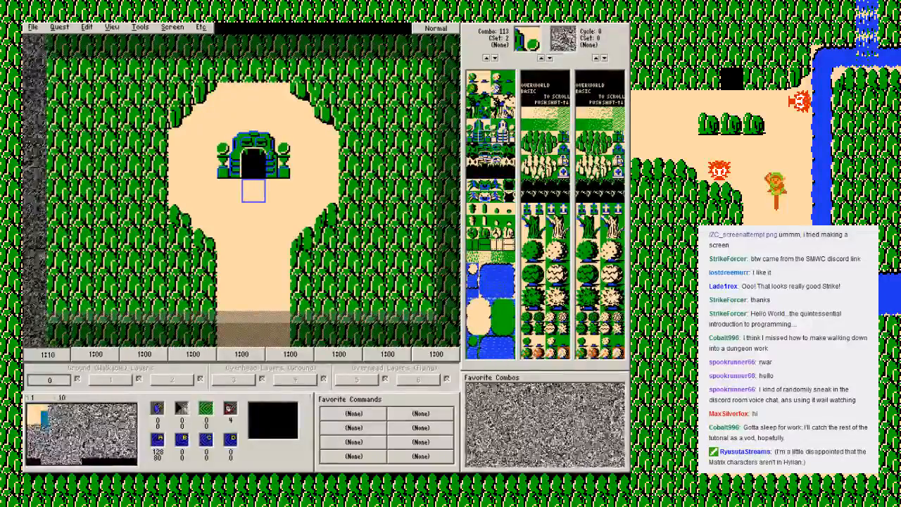
key("Up")
key("Right")
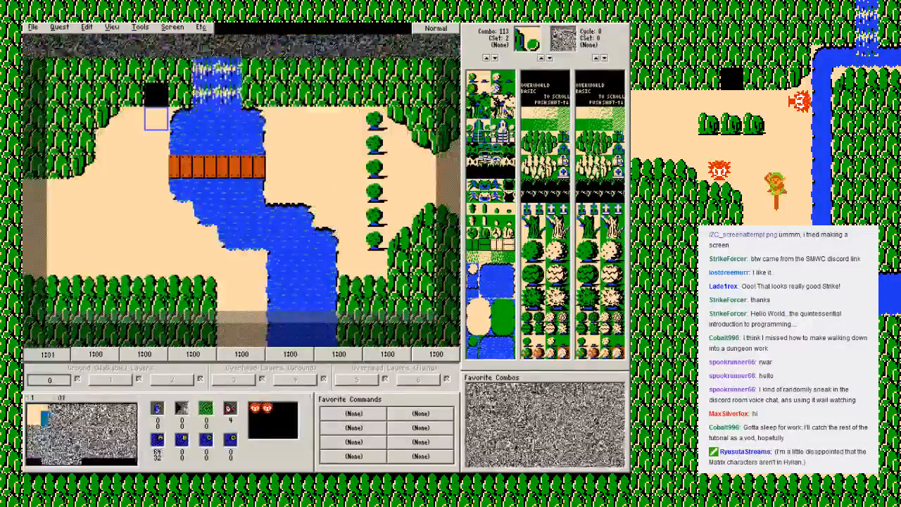
key("Left")
key("Right")
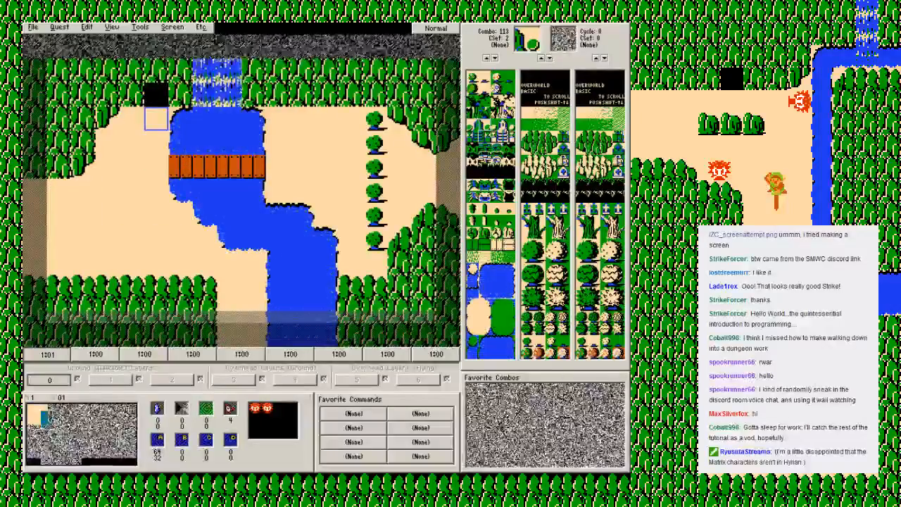
Step: Review the mechanics settings of the Secluded Mountain DMap and close the DMap list without changes
key("alt+q")
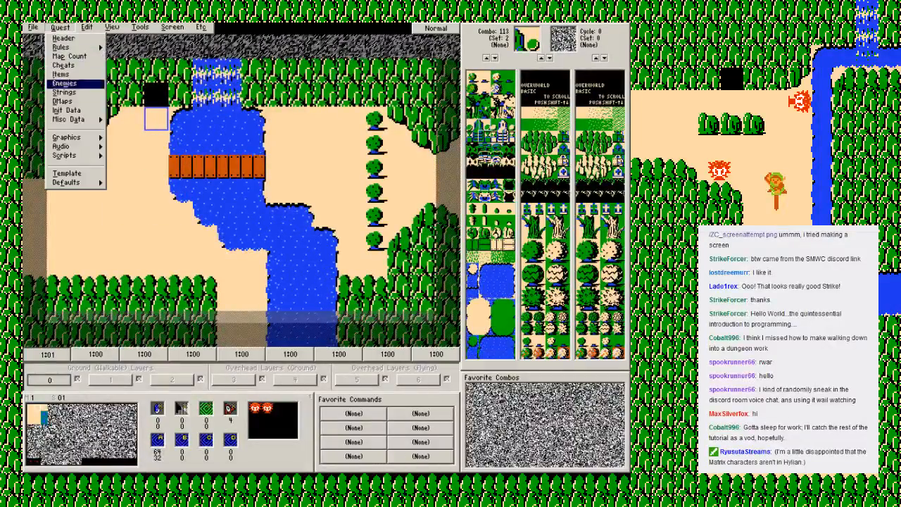
key("Return")
key("Up")
key("Down")
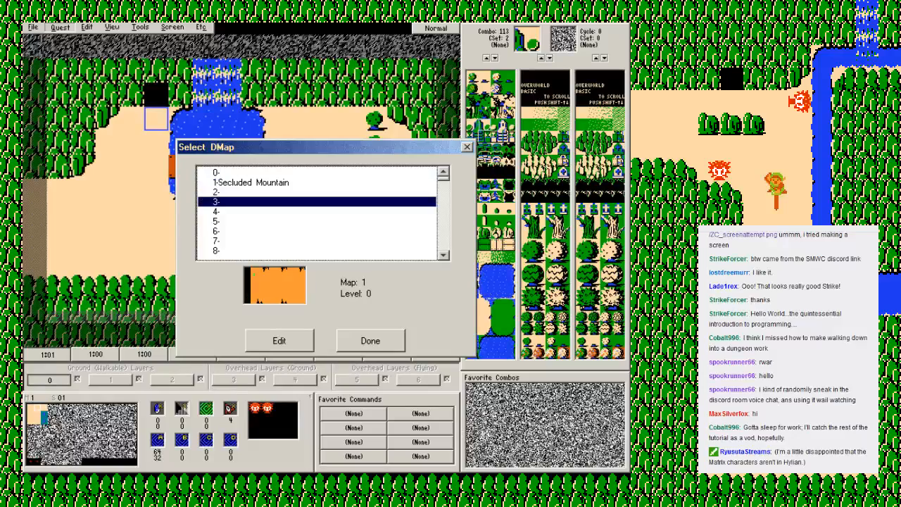
key("Up")
key("Return")
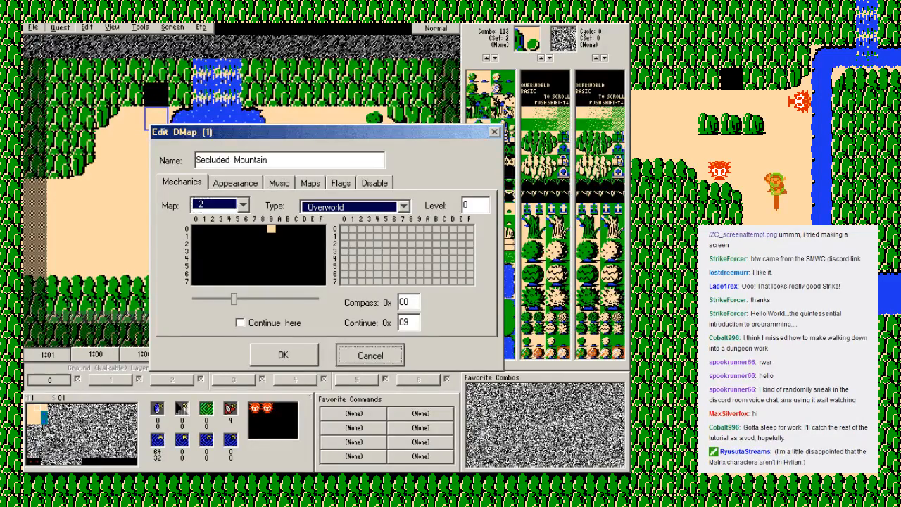
left_click(369, 355)
left_click(369, 341)
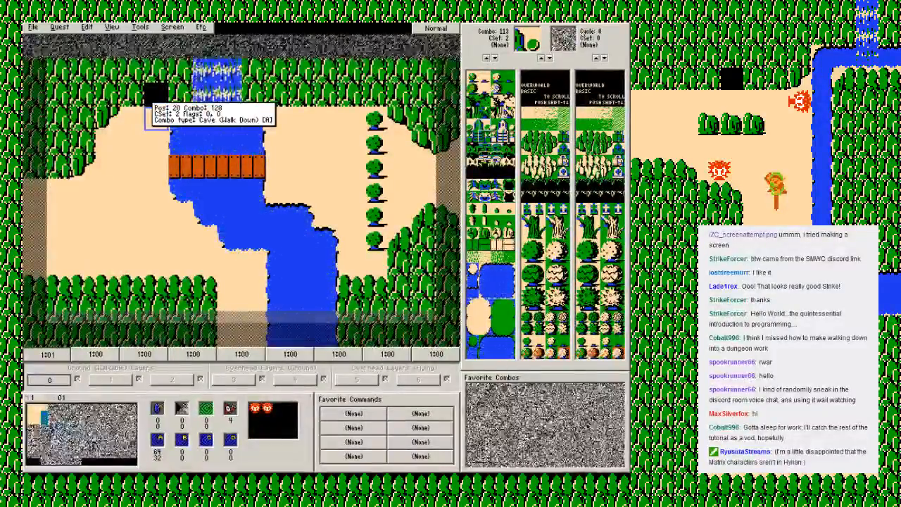
Step: Check the destination of tile warp A on the waterfall screen 01 and close it without changes
left_click(173, 27)
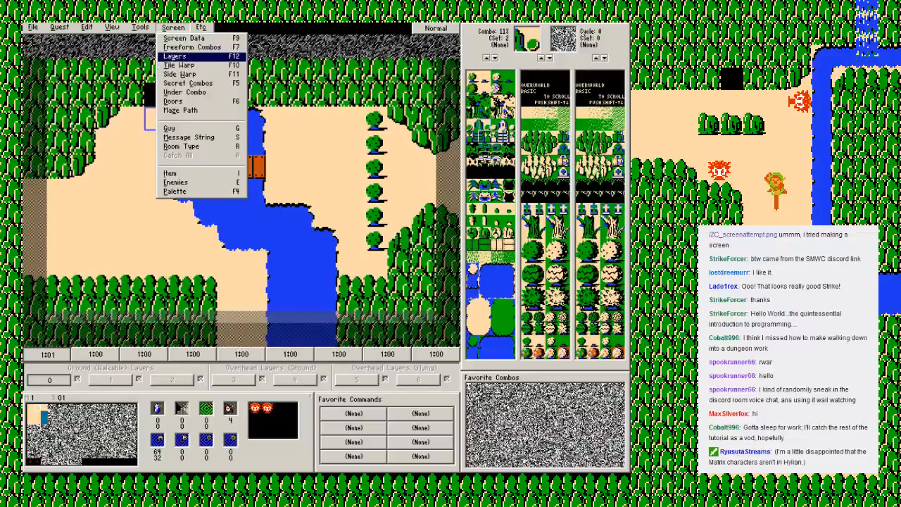
left_click(179, 65)
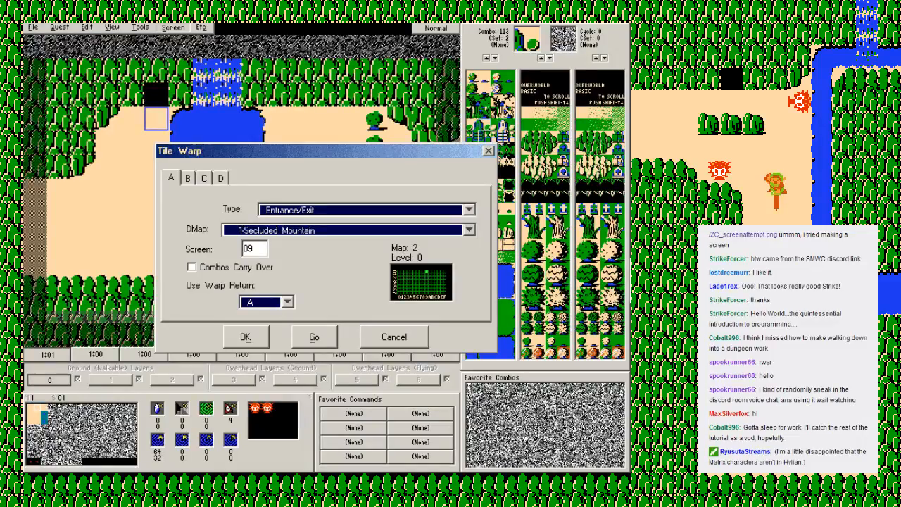
left_click(417, 340)
Step: Review the flags of DMap 0, such as caves instead of item cellars, and close it without changes
key("Left")
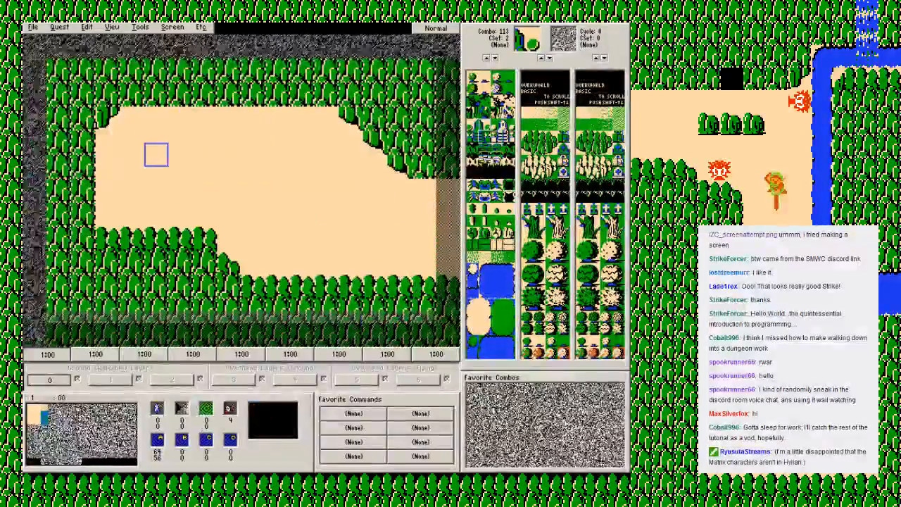
key("Down")
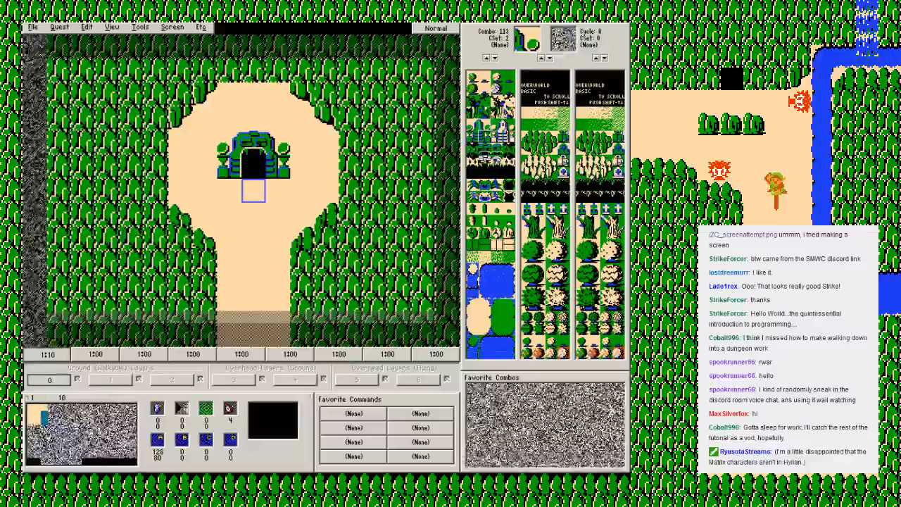
key("Right")
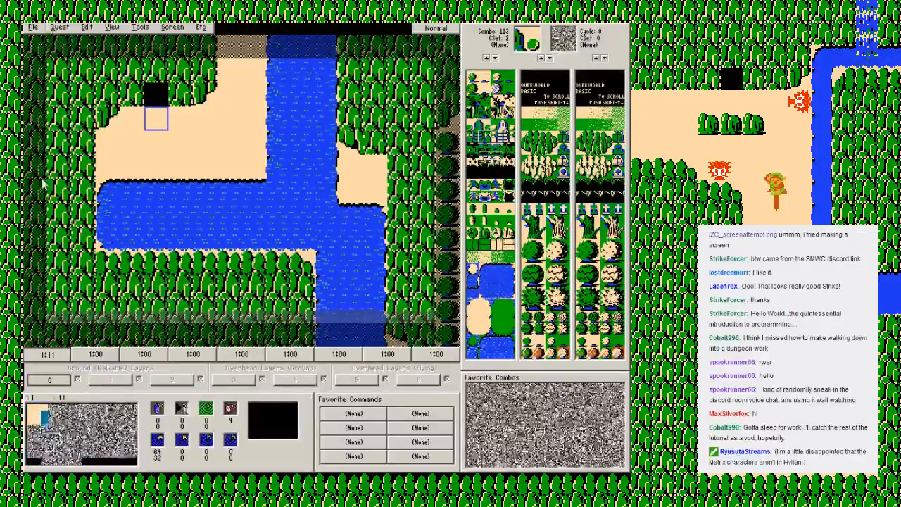
left_click(59, 26)
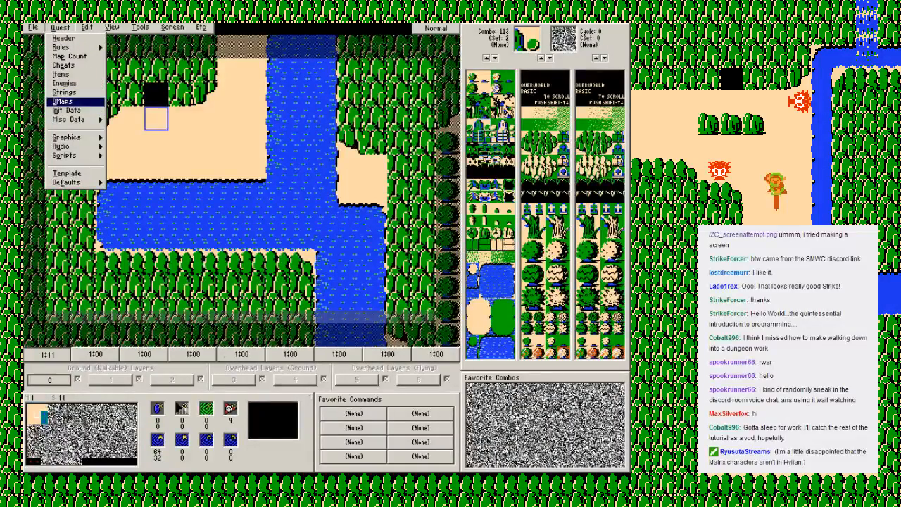
key("Return")
key("Return")
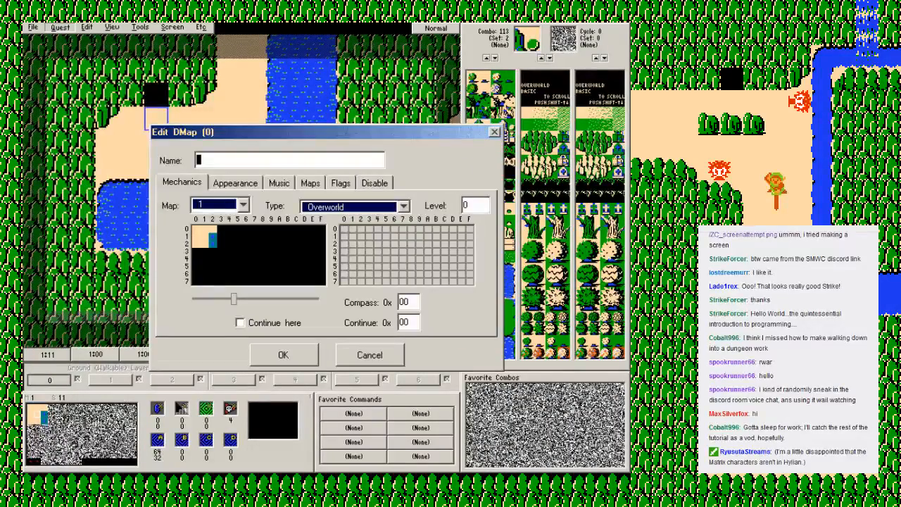
left_click(341, 183)
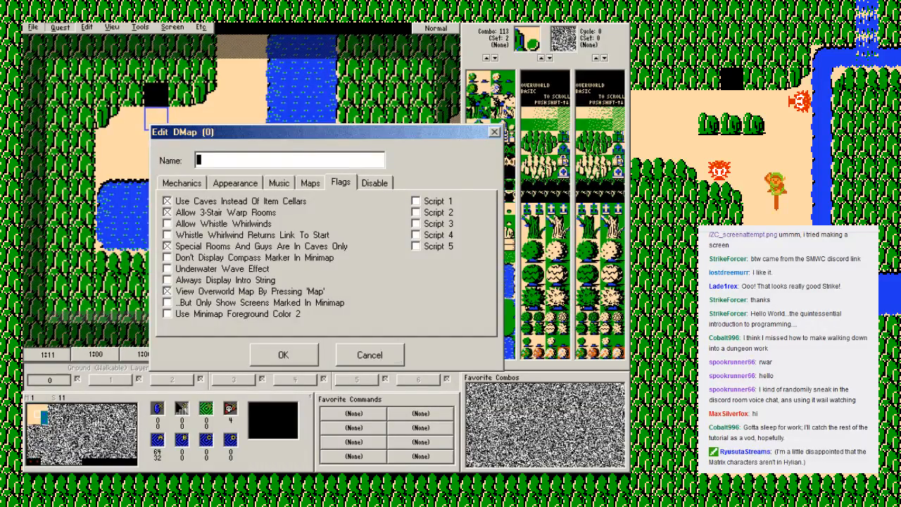
left_click(370, 355)
left_click(371, 341)
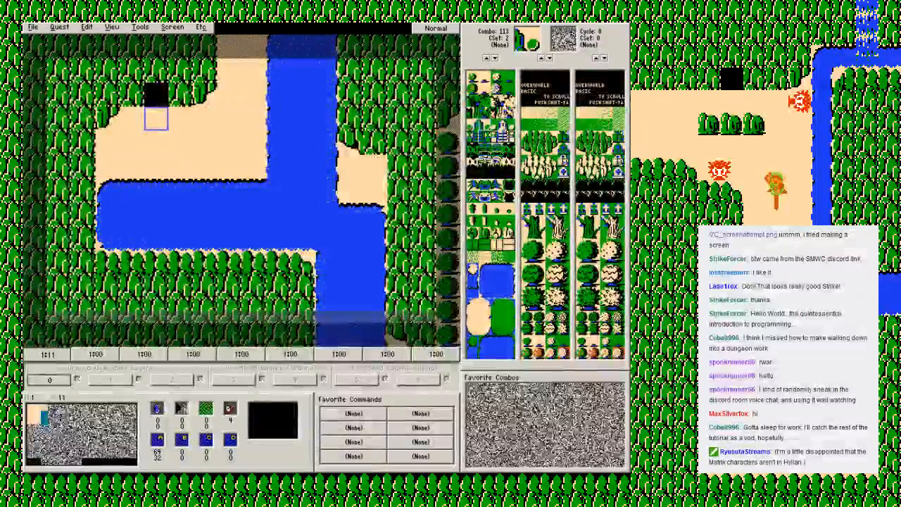
Step: Review the available warp types for tile warp A on the waterfall screen 01
key("Up")
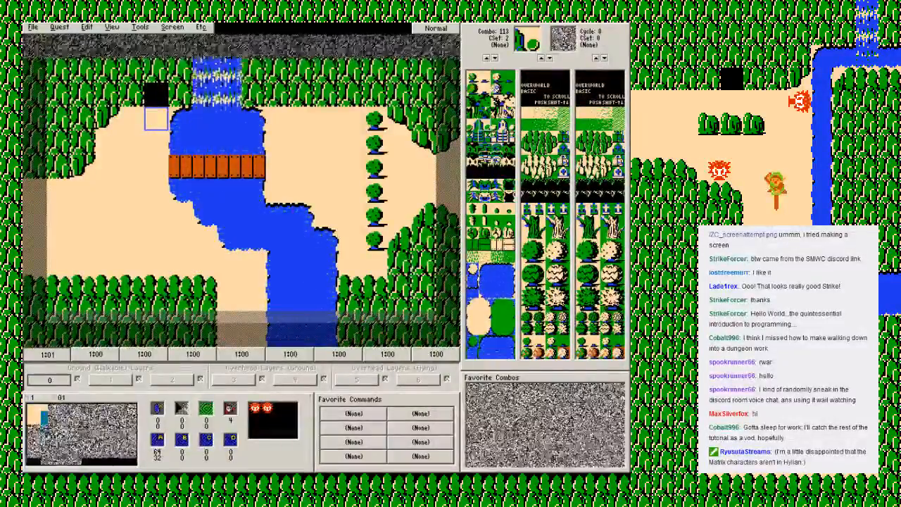
left_click(172, 28)
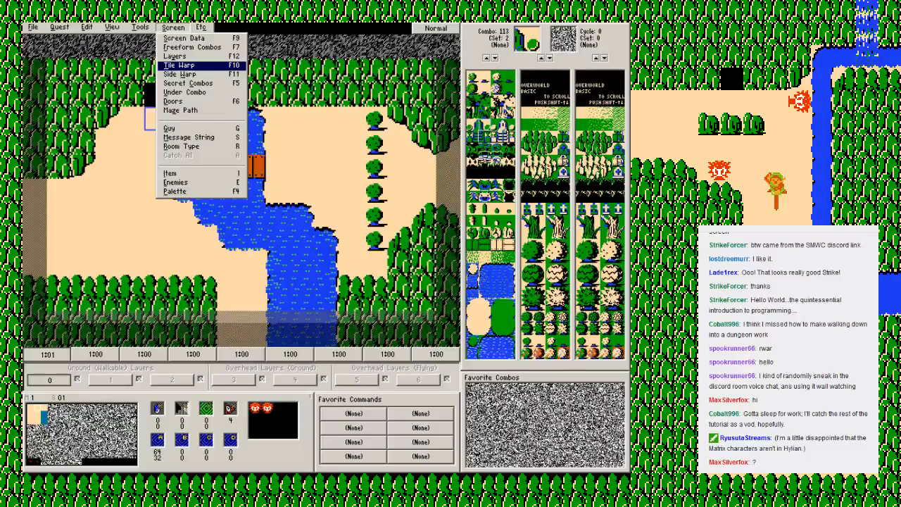
left_click(179, 65)
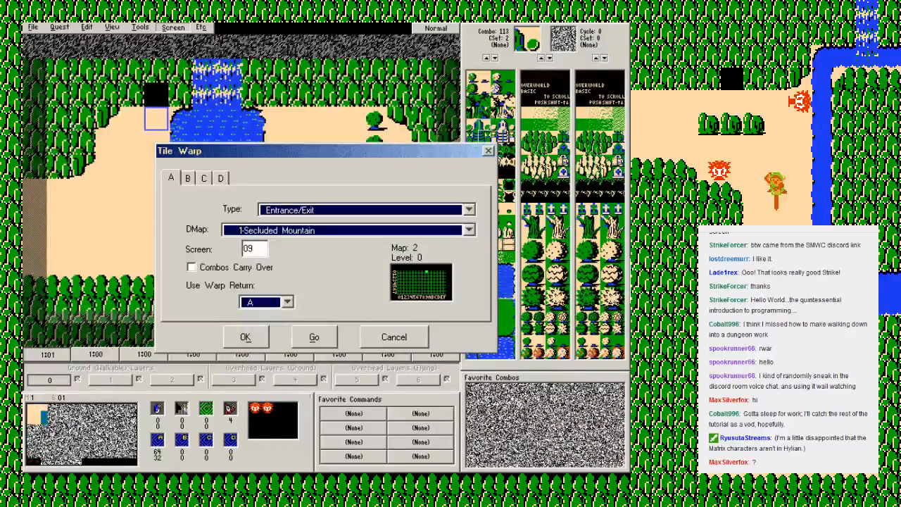
left_click(469, 210)
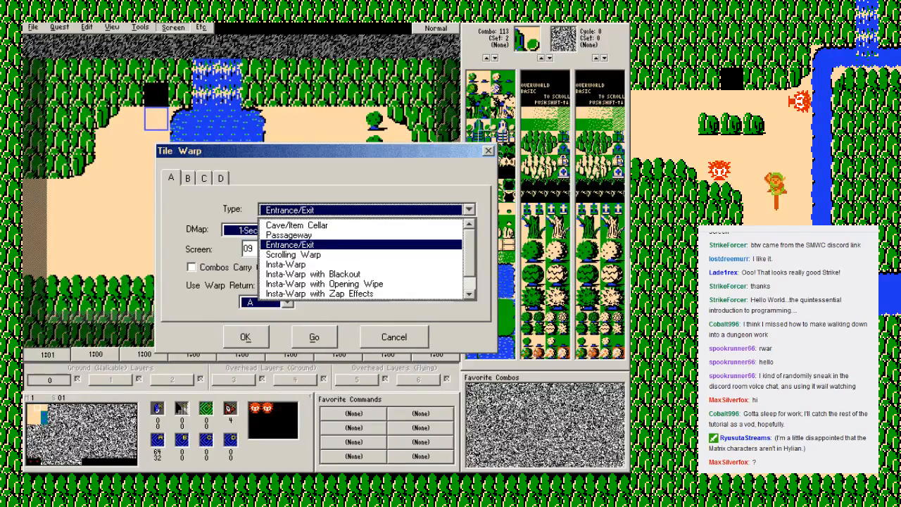
scroll(362, 259, "down", 1)
scroll(363, 259, "up", 1)
key("Escape")
Step: Set tile warp A's destination to DMap 1-Secluded Mountain, screen 09, and confirm the warp
left_click(469, 230)
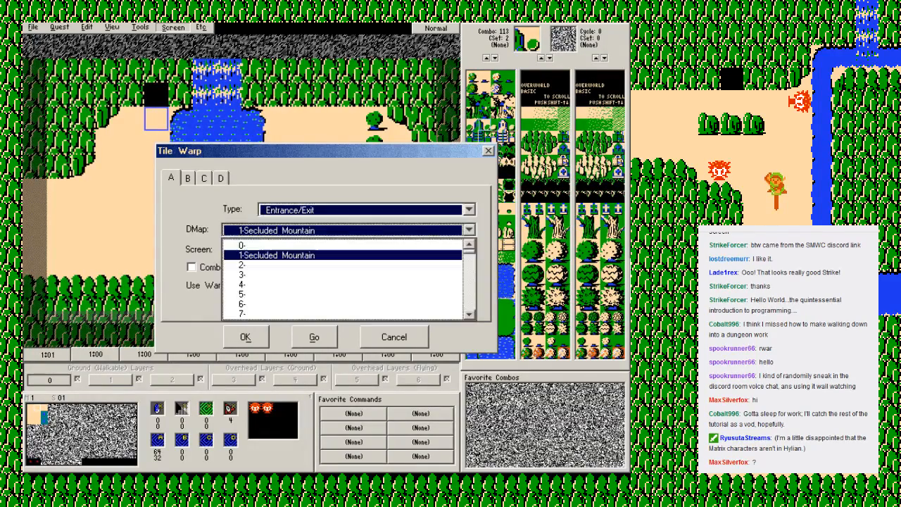
left_click(277, 256)
left_click(255, 248)
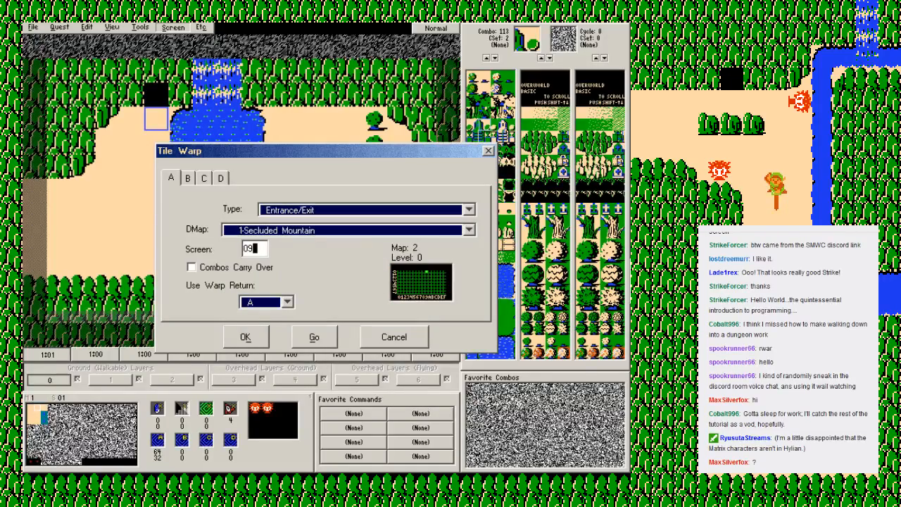
left_click(247, 249)
left_click(255, 248)
key("Return")
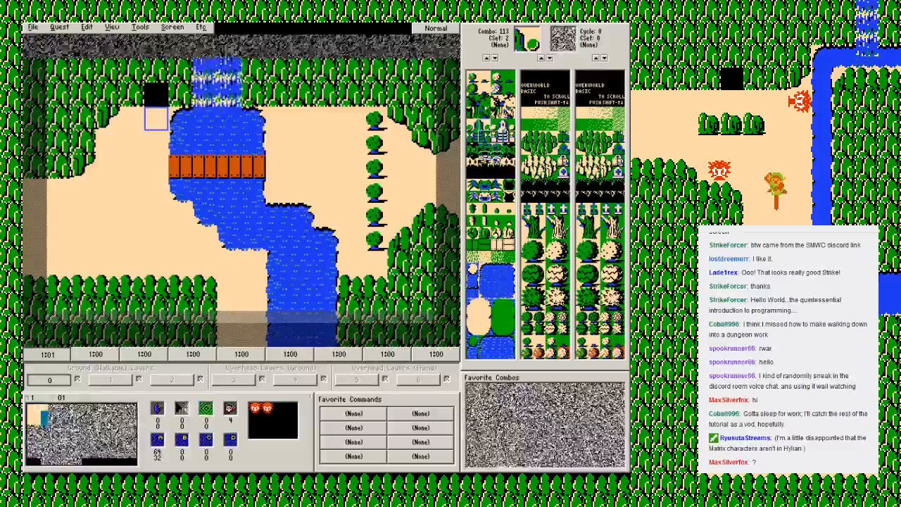
Step: Inspect the special cave screens 80 and 81 of map 1, and return to overworld screen 02
left_click(173, 28)
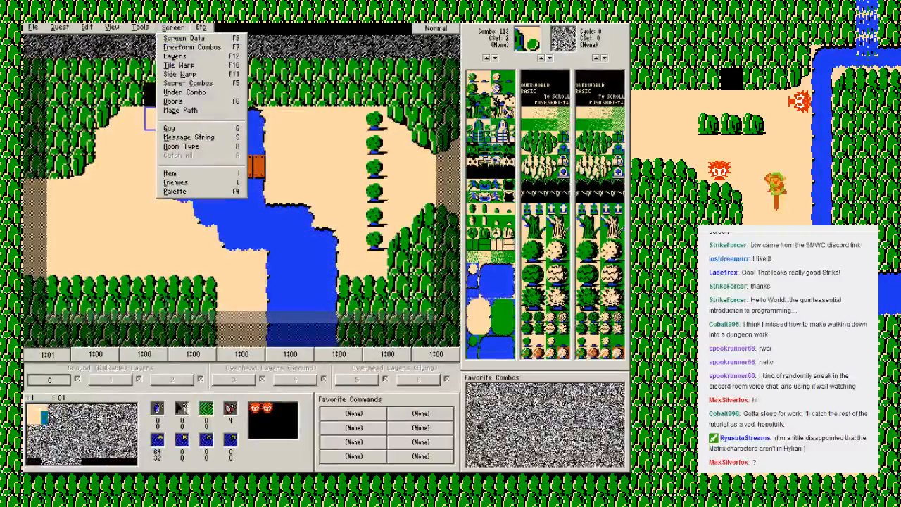
key("Escape")
left_click(30, 462)
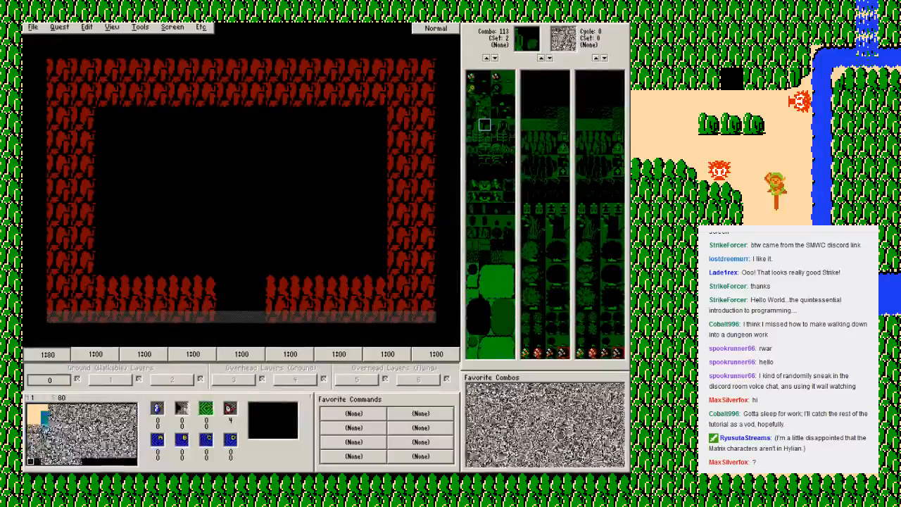
key("Right")
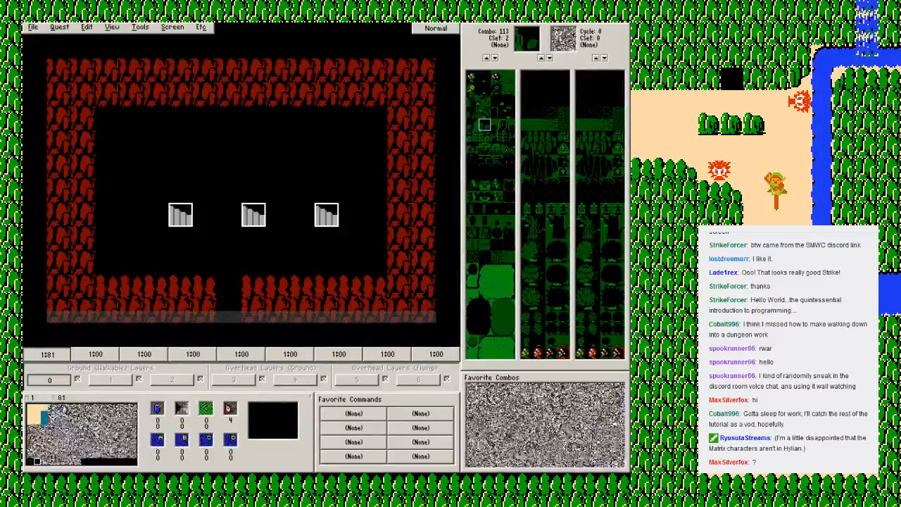
left_click(43, 407)
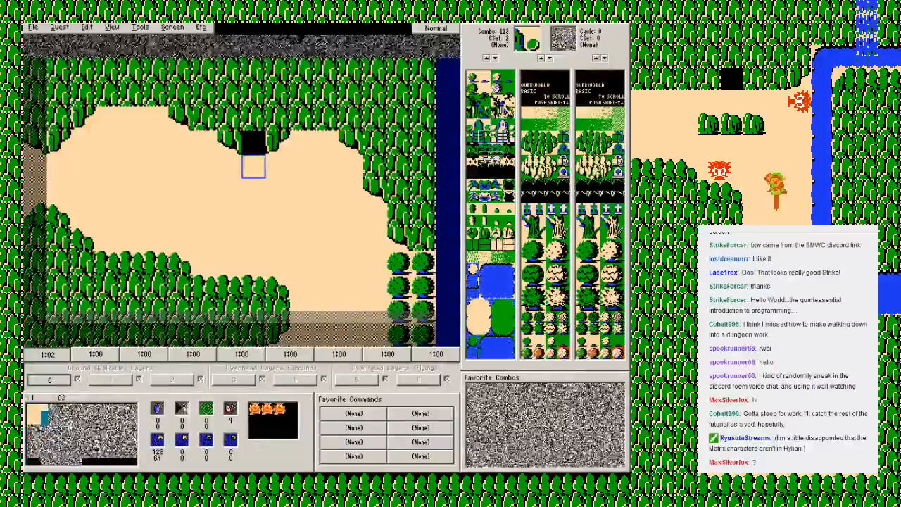
Step: Examine how overworld screens 00, 01, 02, 10 and 11 connect around the cave entrances and the dungeon
key("Left")
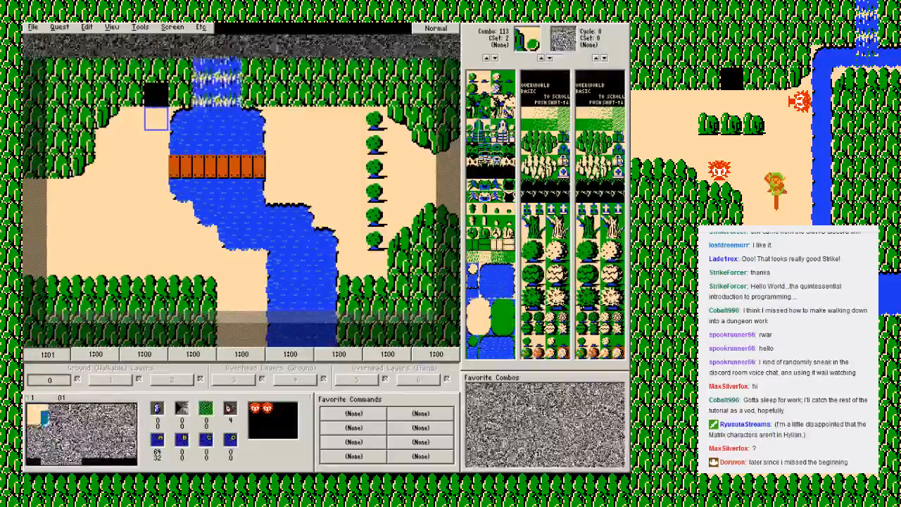
key("Down")
key("Left")
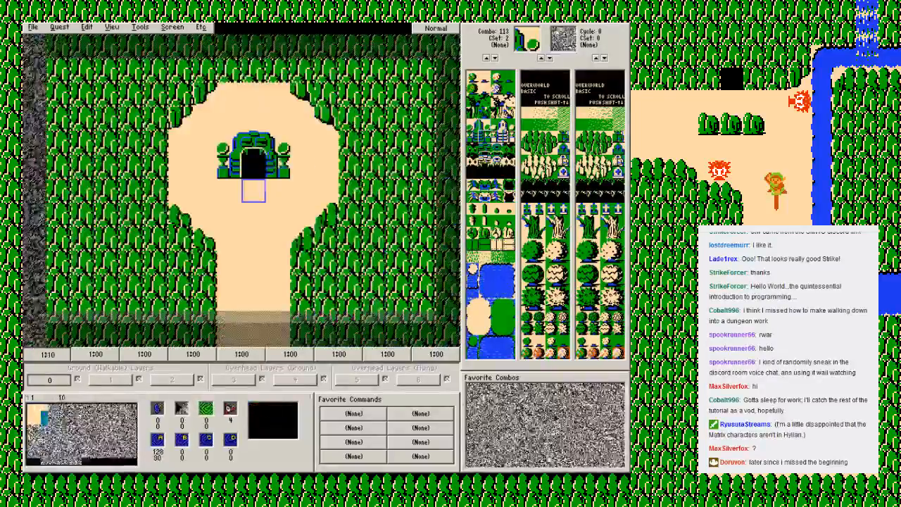
key("Up")
key("Down")
key("Up")
key("Right")
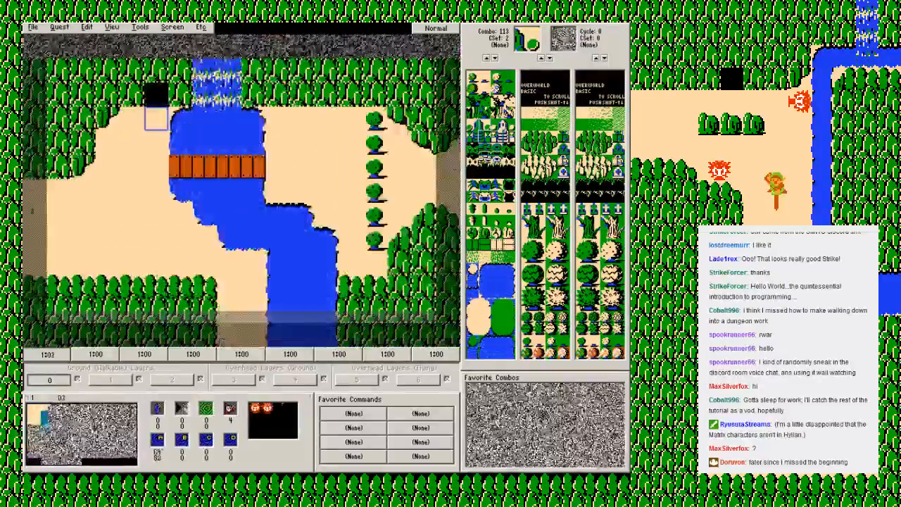
key("Right")
key("Down")
key("Left")
key("Up")
key("Down")
key("Left")
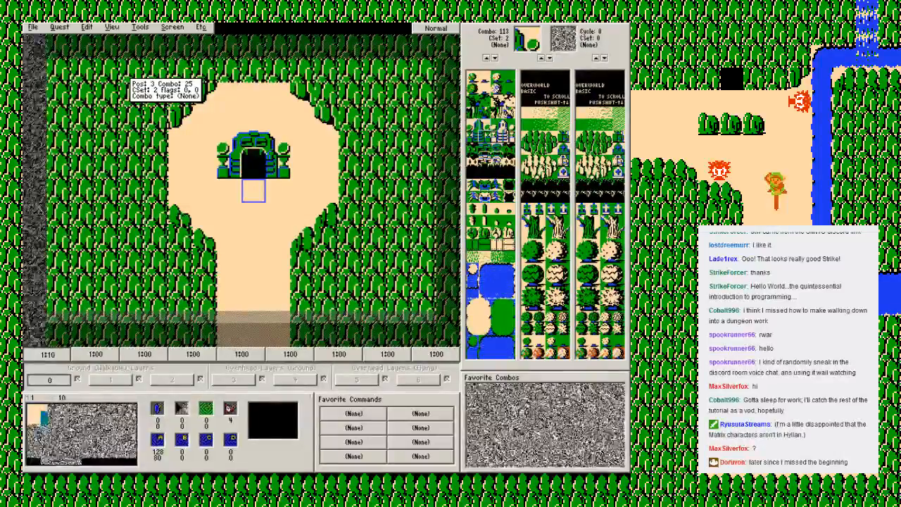
key("Up")
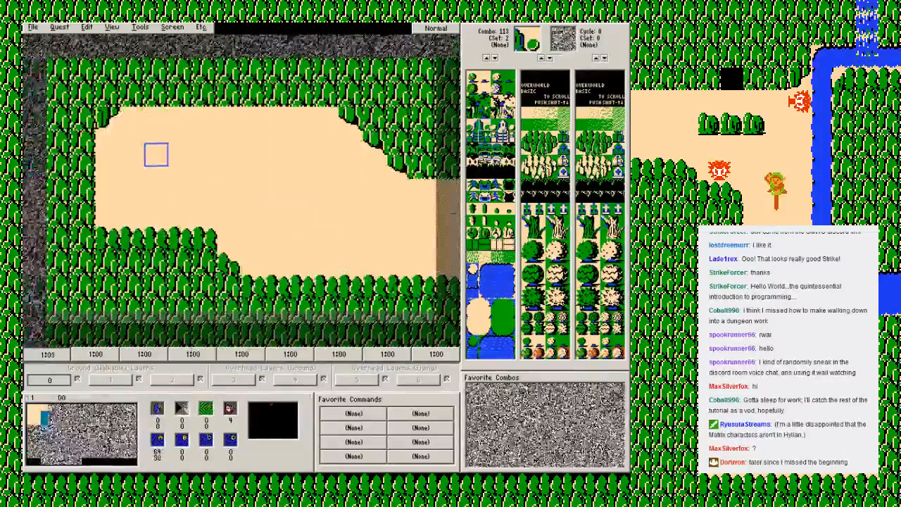
key("Right")
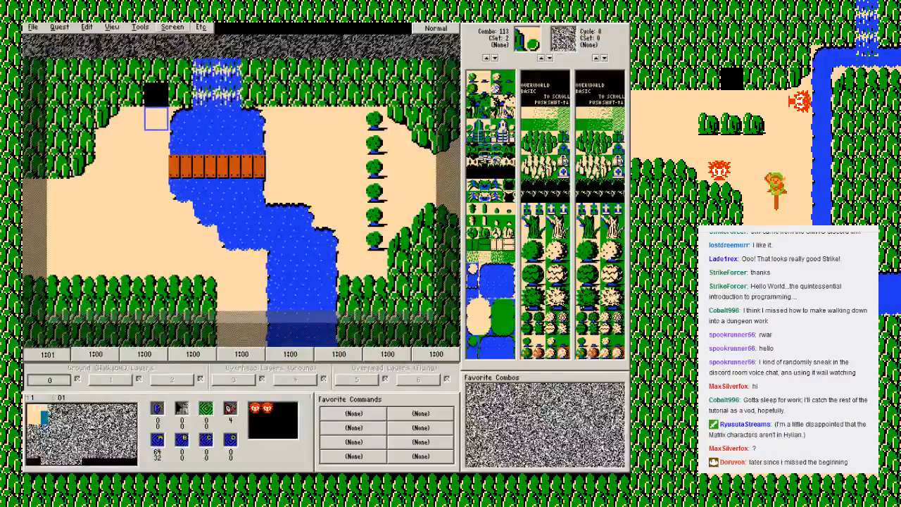
Step: Review the destination settings of tile warp A on overworld screen 01 without changing them
left_click(173, 28)
left_click(182, 65)
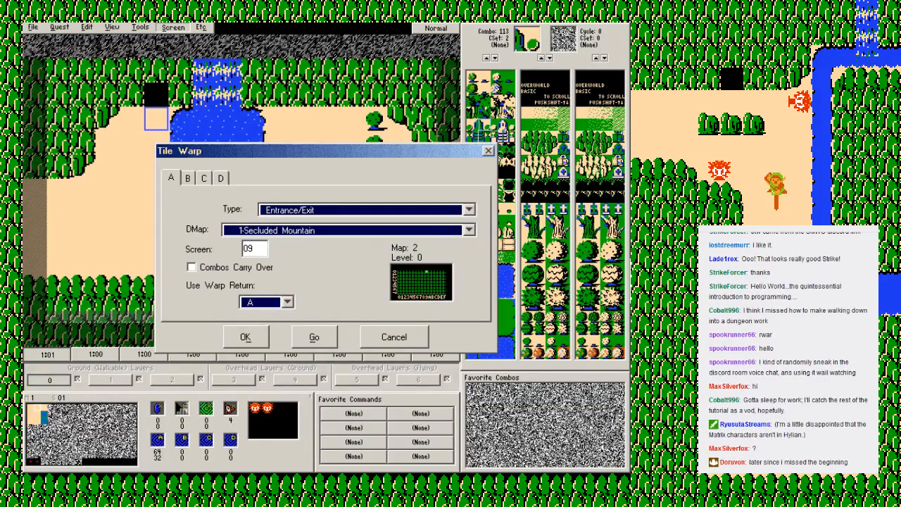
left_click(256, 248)
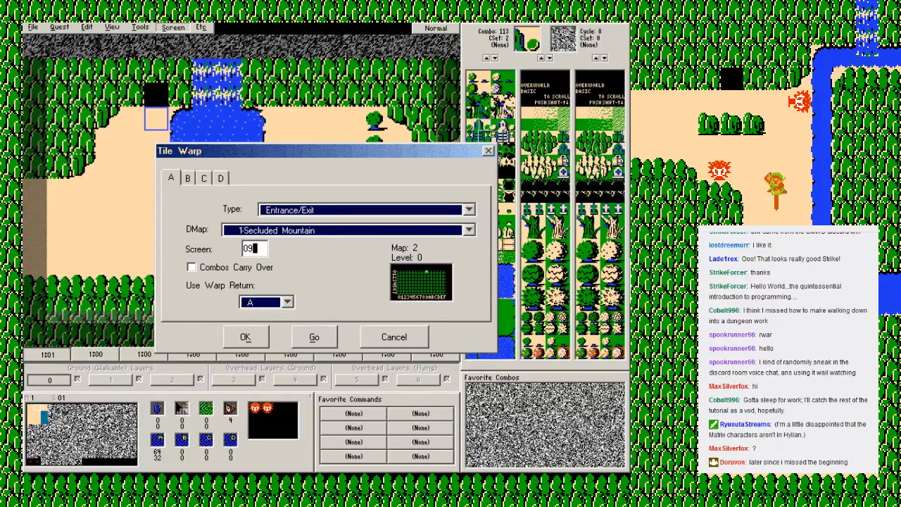
left_click(394, 336)
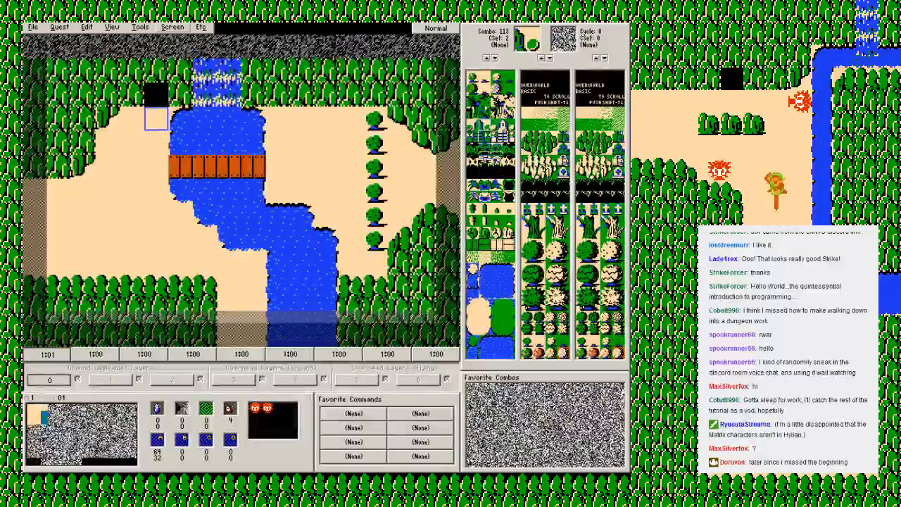
Step: Follow tile warp A from overworld screen 01 to its destination, and follow that screen's tile warp back
left_click(173, 28)
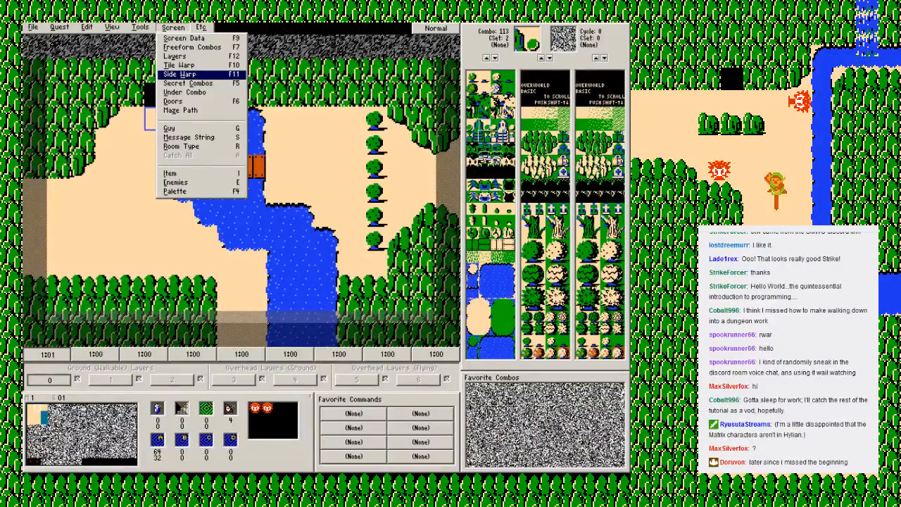
left_click(179, 64)
left_click(314, 336)
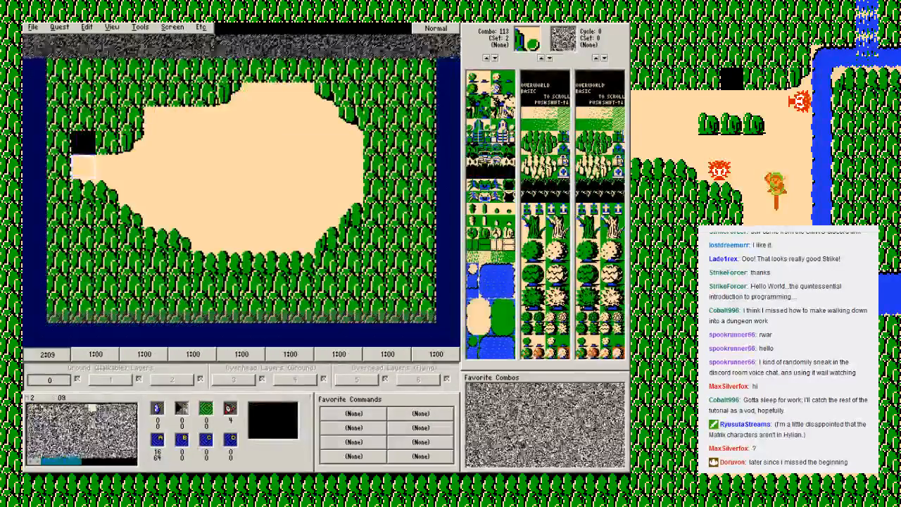
left_click(179, 64)
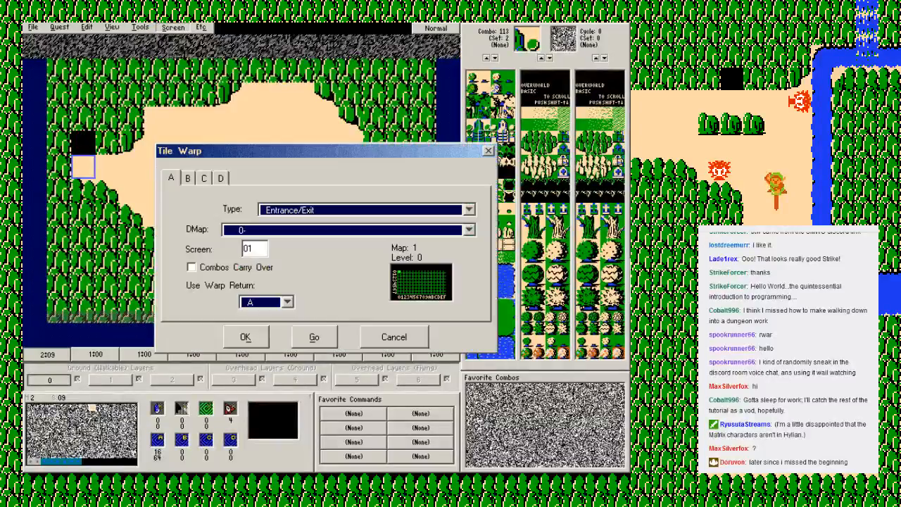
left_click(314, 336)
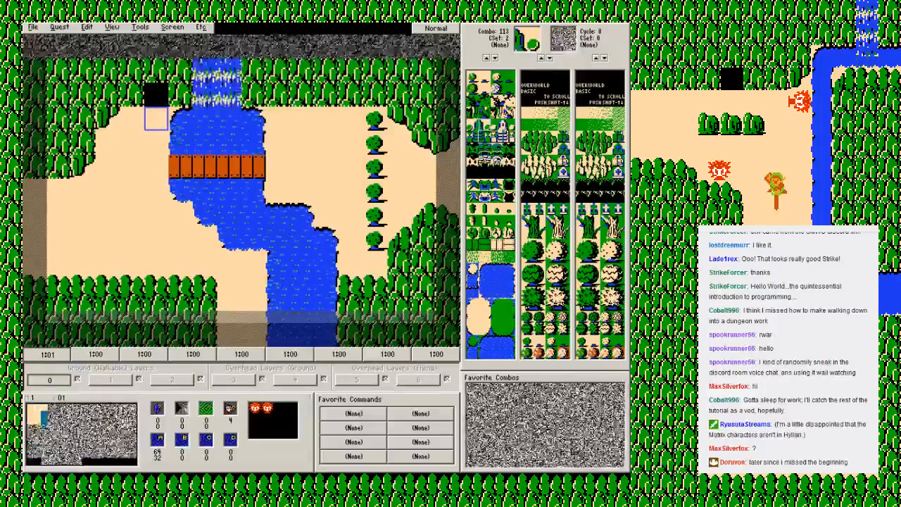
Step: Save the current quest file
key("alt+f")
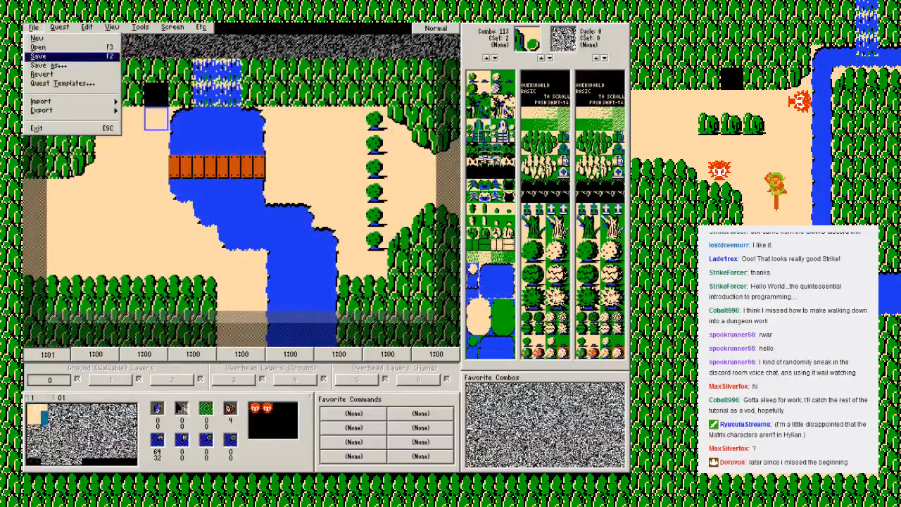
key("Return")
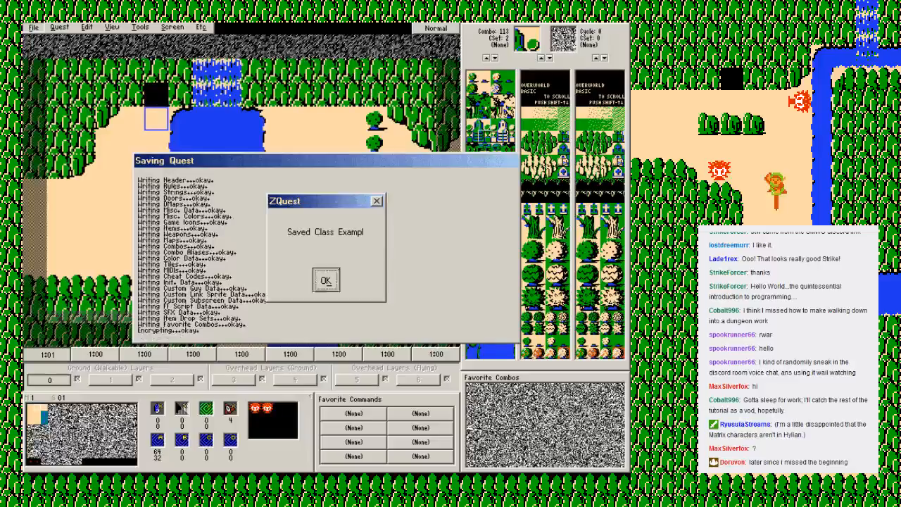
key("Return")
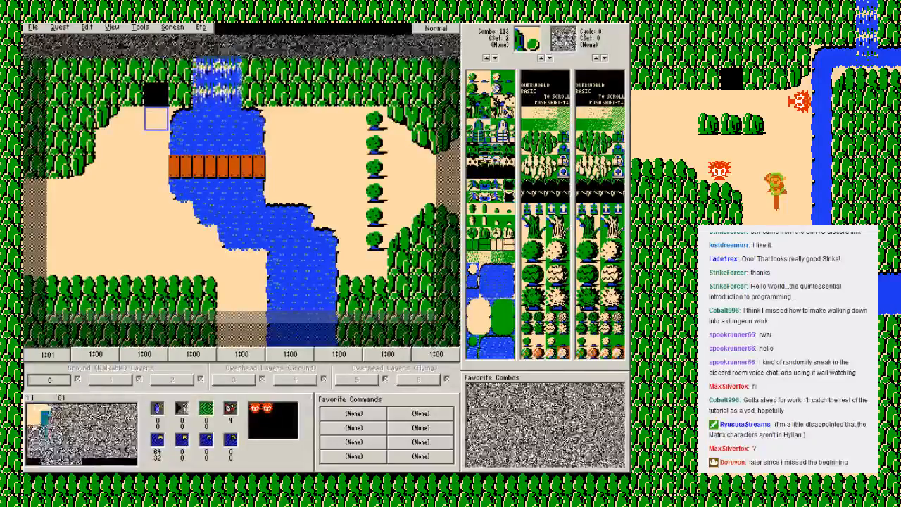
Step: Open the quest file NimonoExample1 - Lade1rex.qst
left_click(33, 28)
left_click(38, 47)
scroll(283, 252, "down", 14)
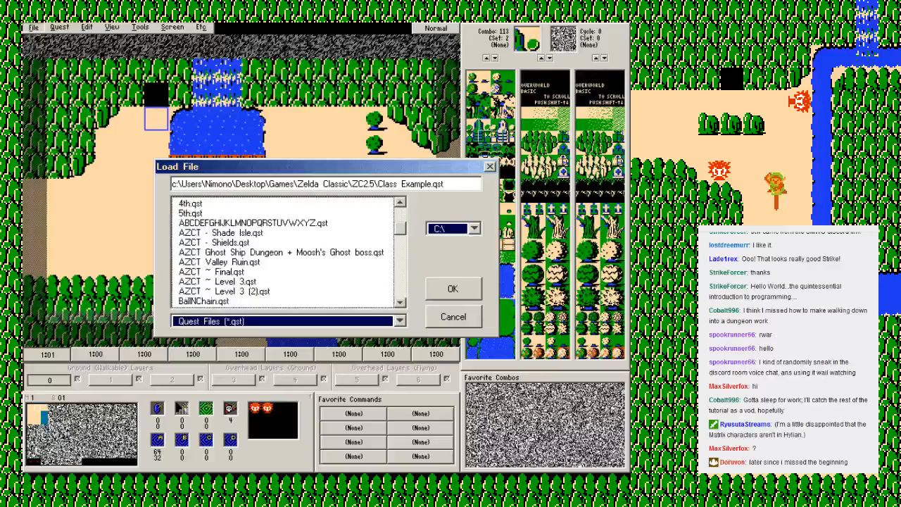
scroll(283, 252, "down", 2)
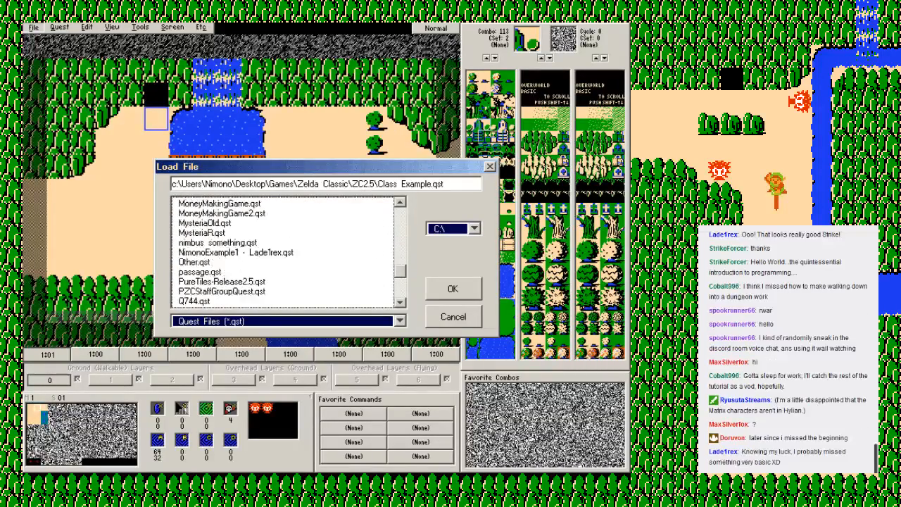
left_click(236, 252)
double_click(236, 252)
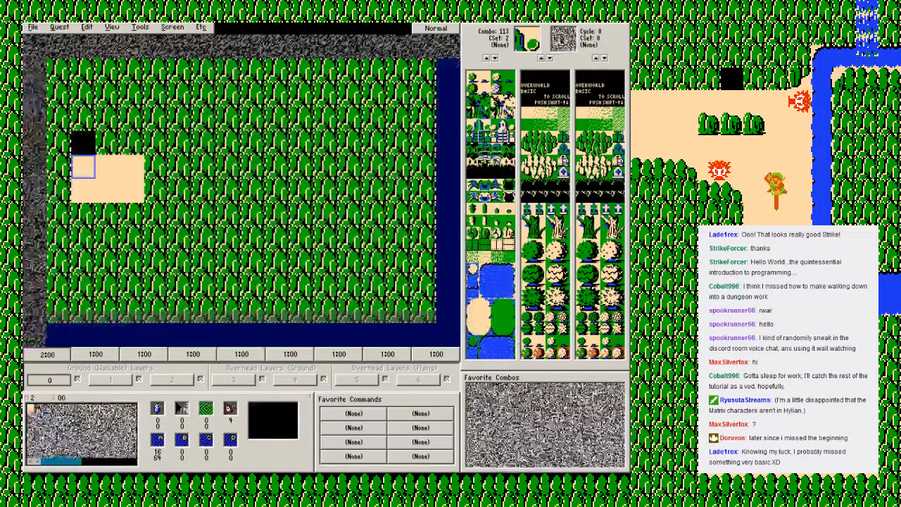
Step: Go to map 1, screen 01 of the opened quest and review its tile warps A, B, C and D
left_click(96, 354)
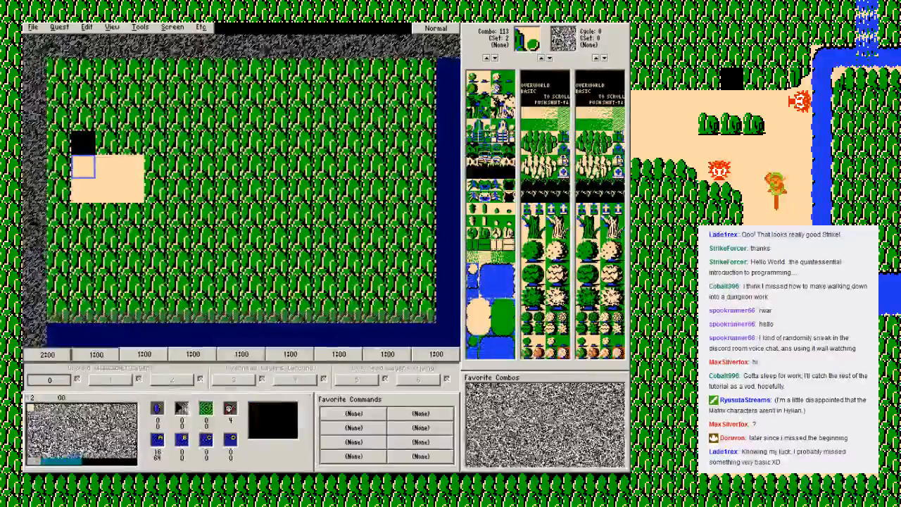
key("Down")
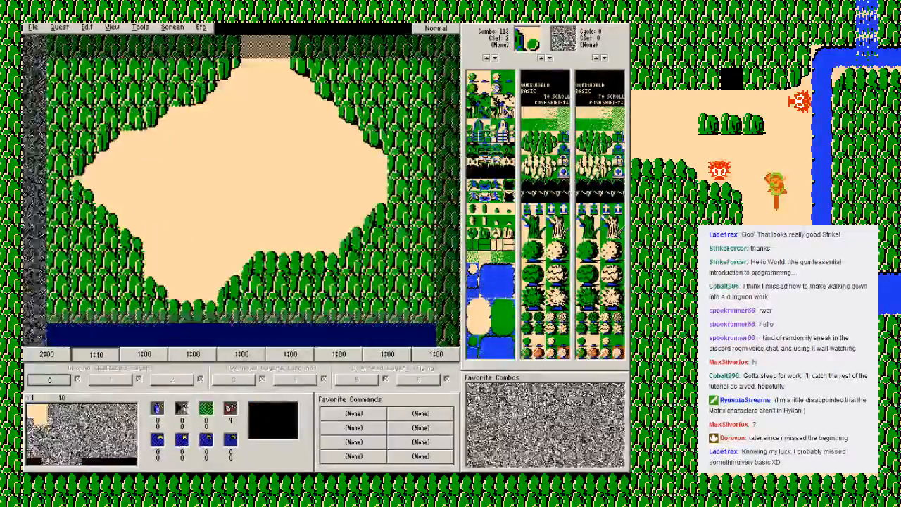
key("Right")
key("Up")
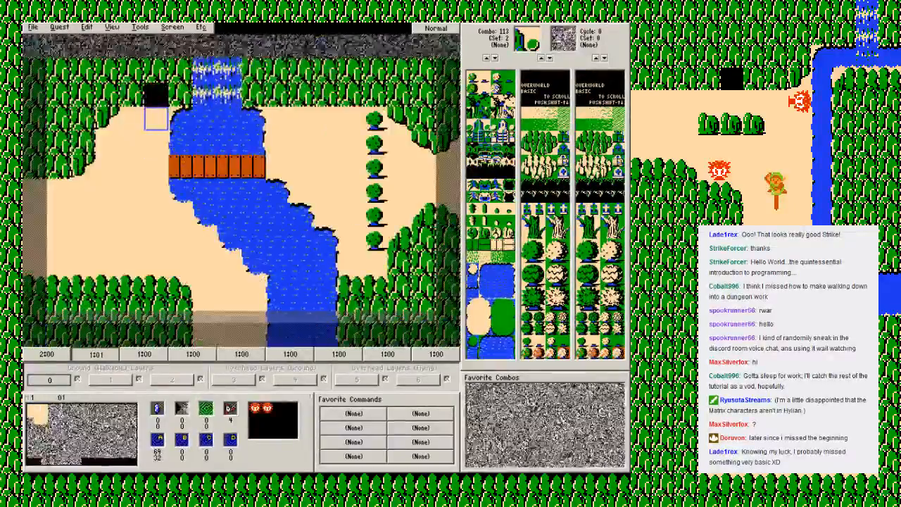
left_click(172, 27)
left_click(179, 66)
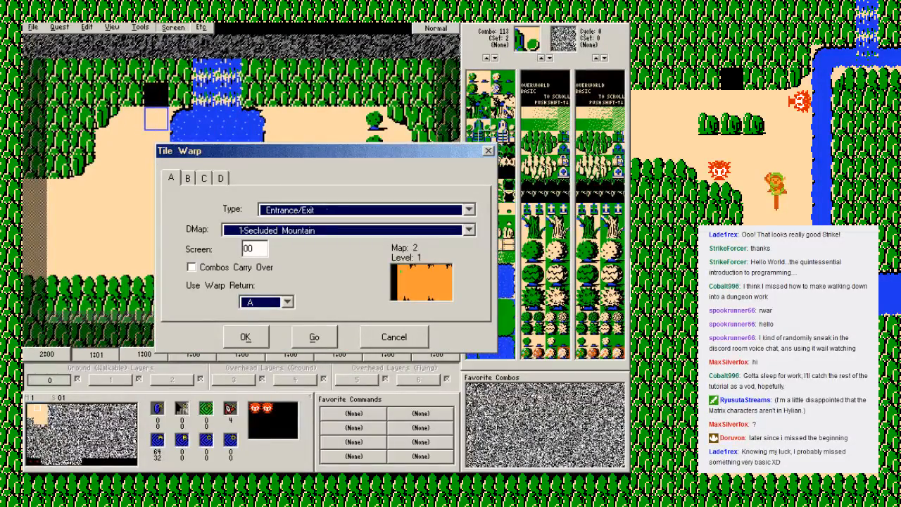
left_click(187, 178)
left_click(205, 178)
left_click(220, 178)
left_click(187, 179)
left_click(171, 178)
key("Escape")
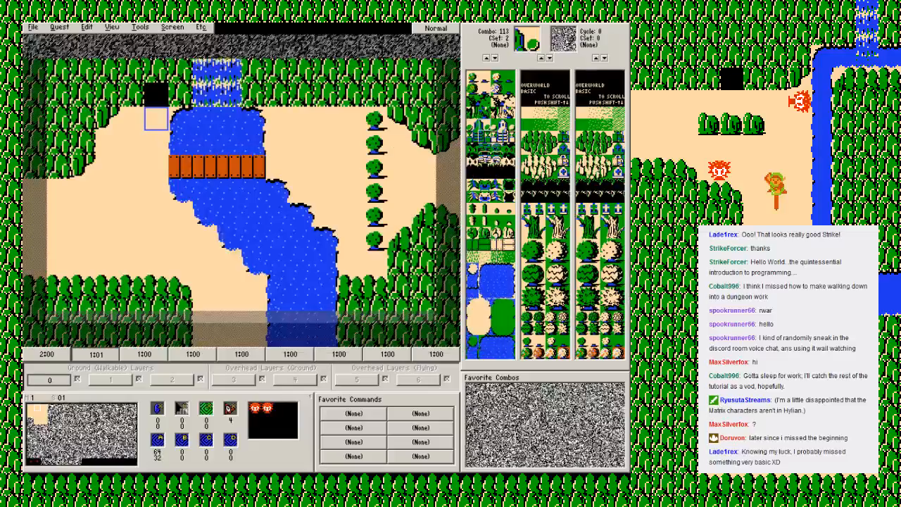
Step: Inspect the combo properties of the black cave entrance on screen 01, leaving them unchanged
right_click(157, 91)
left_click(184, 97)
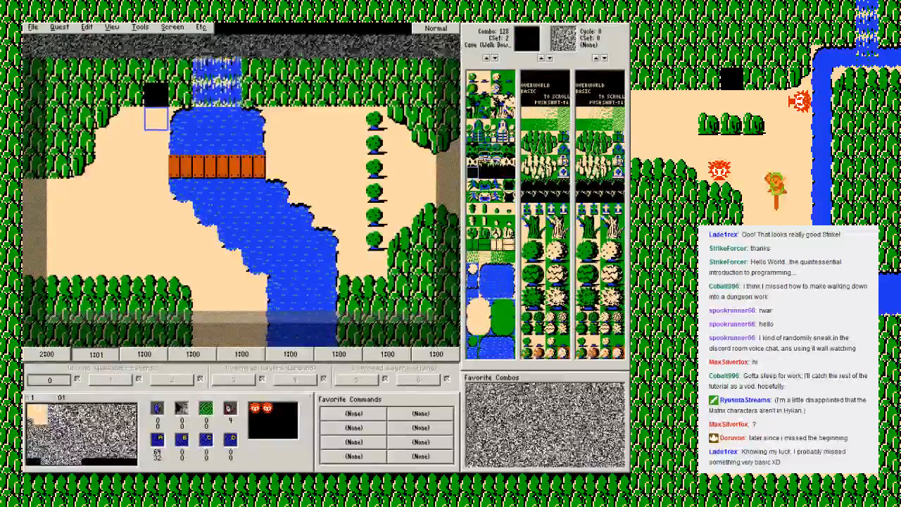
right_click(473, 175)
key("Escape")
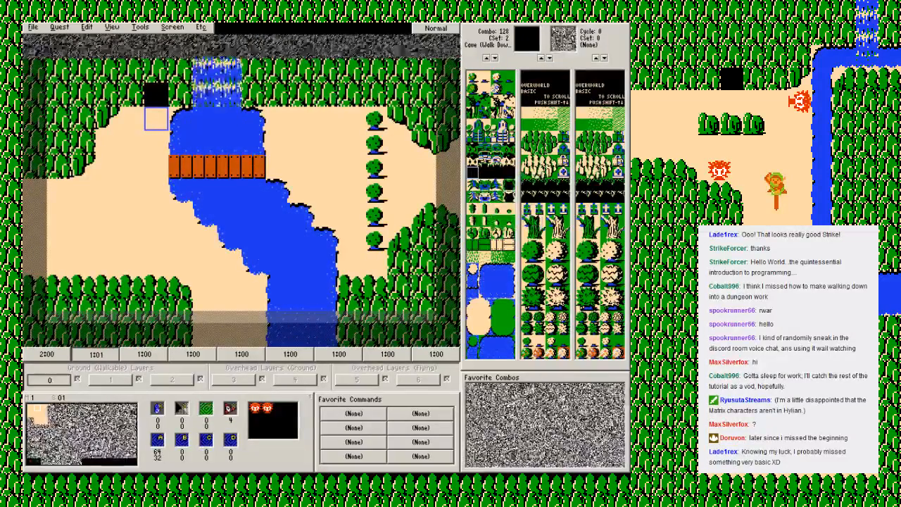
right_click(157, 97)
left_click(180, 119)
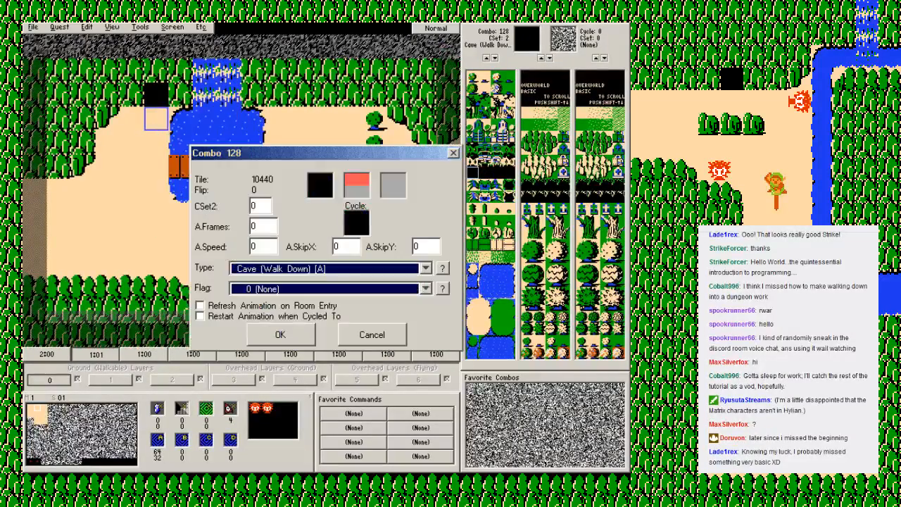
key("Escape")
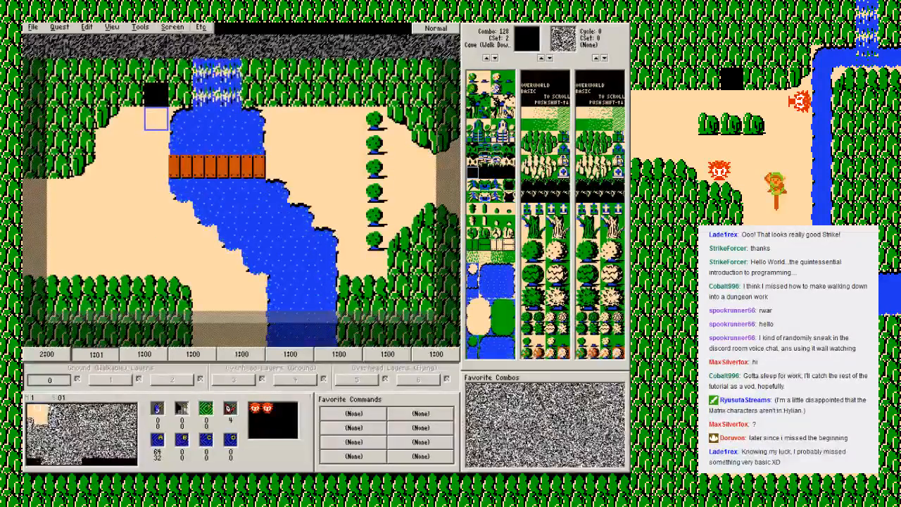
Step: Follow tile warp A from screen 01 to map 2, screen 00, and trace that screen's warp back to screen 01
left_click(173, 27)
left_click(179, 66)
left_click(314, 336)
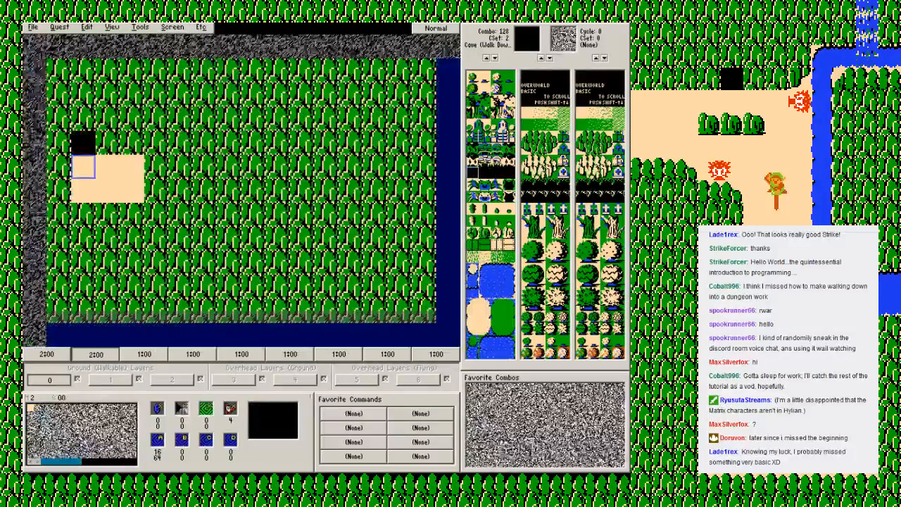
left_click(172, 27)
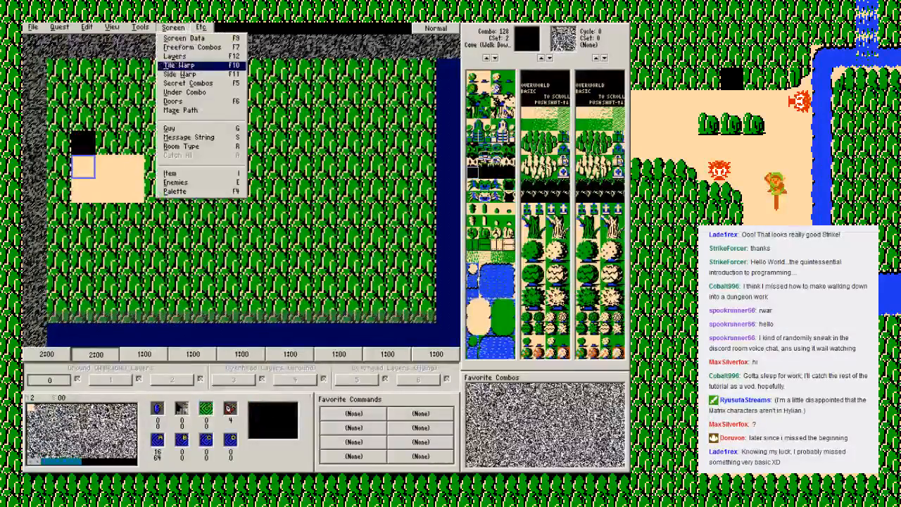
left_click(180, 65)
left_click(314, 336)
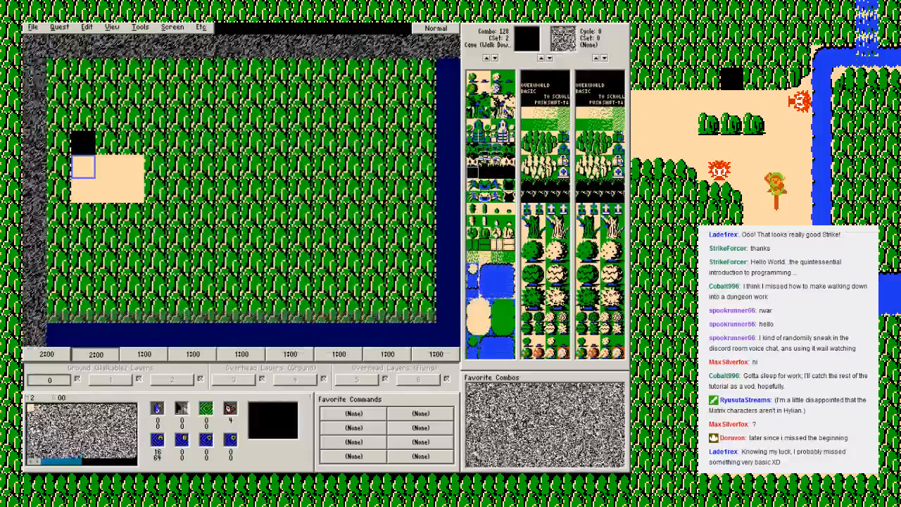
left_click(172, 26)
left_click(179, 65)
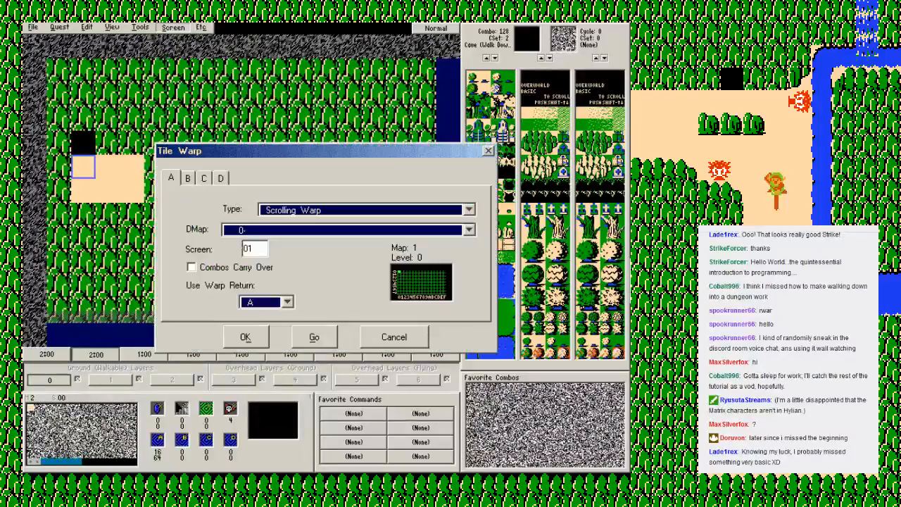
left_click(314, 336)
Step: Follow screen 01's tile warp to map 2, screen 00 again and open that screen's tile warp settings
left_click(173, 27)
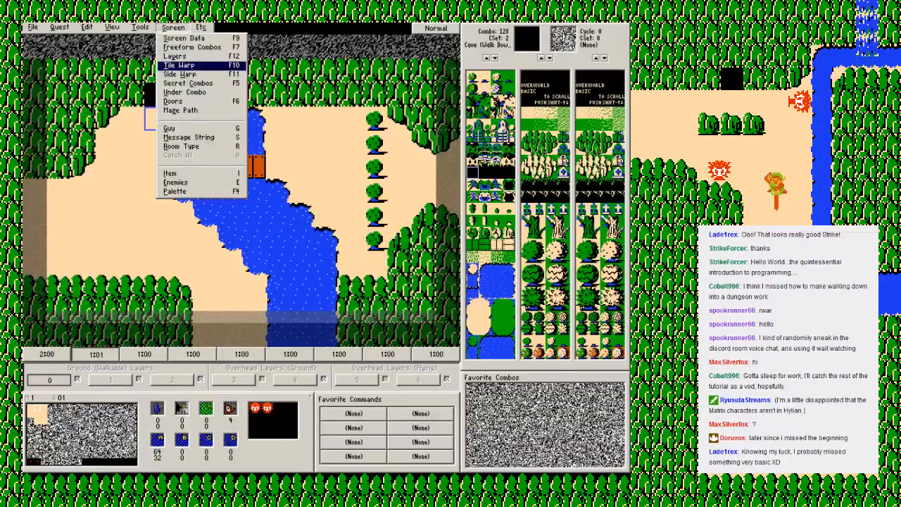
left_click(180, 65)
left_click(314, 335)
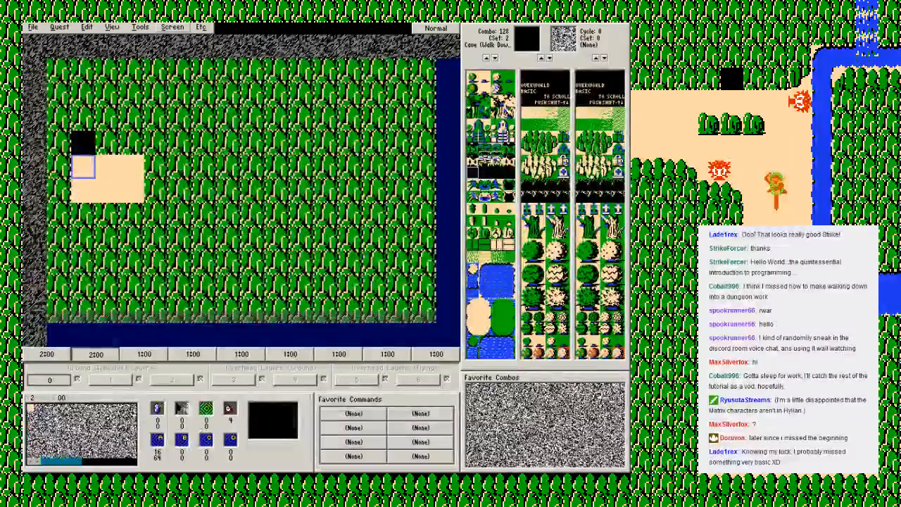
left_click(172, 27)
left_click(180, 65)
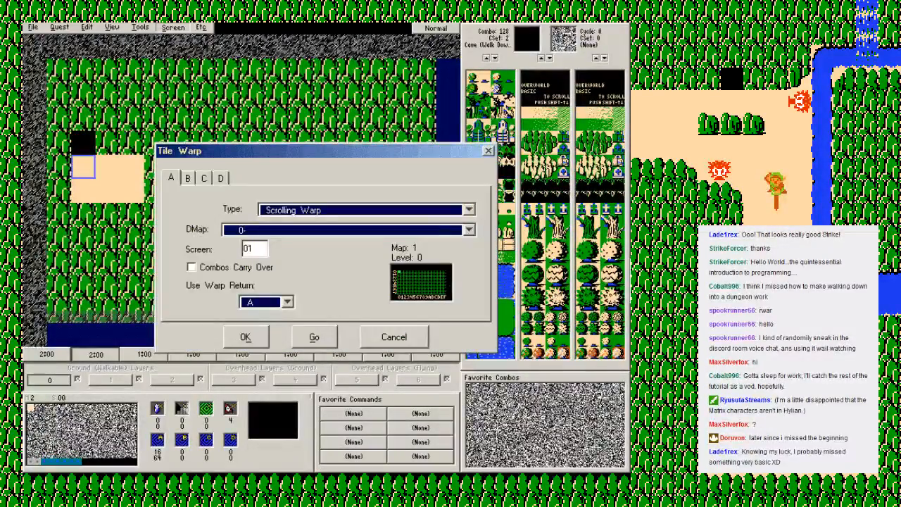